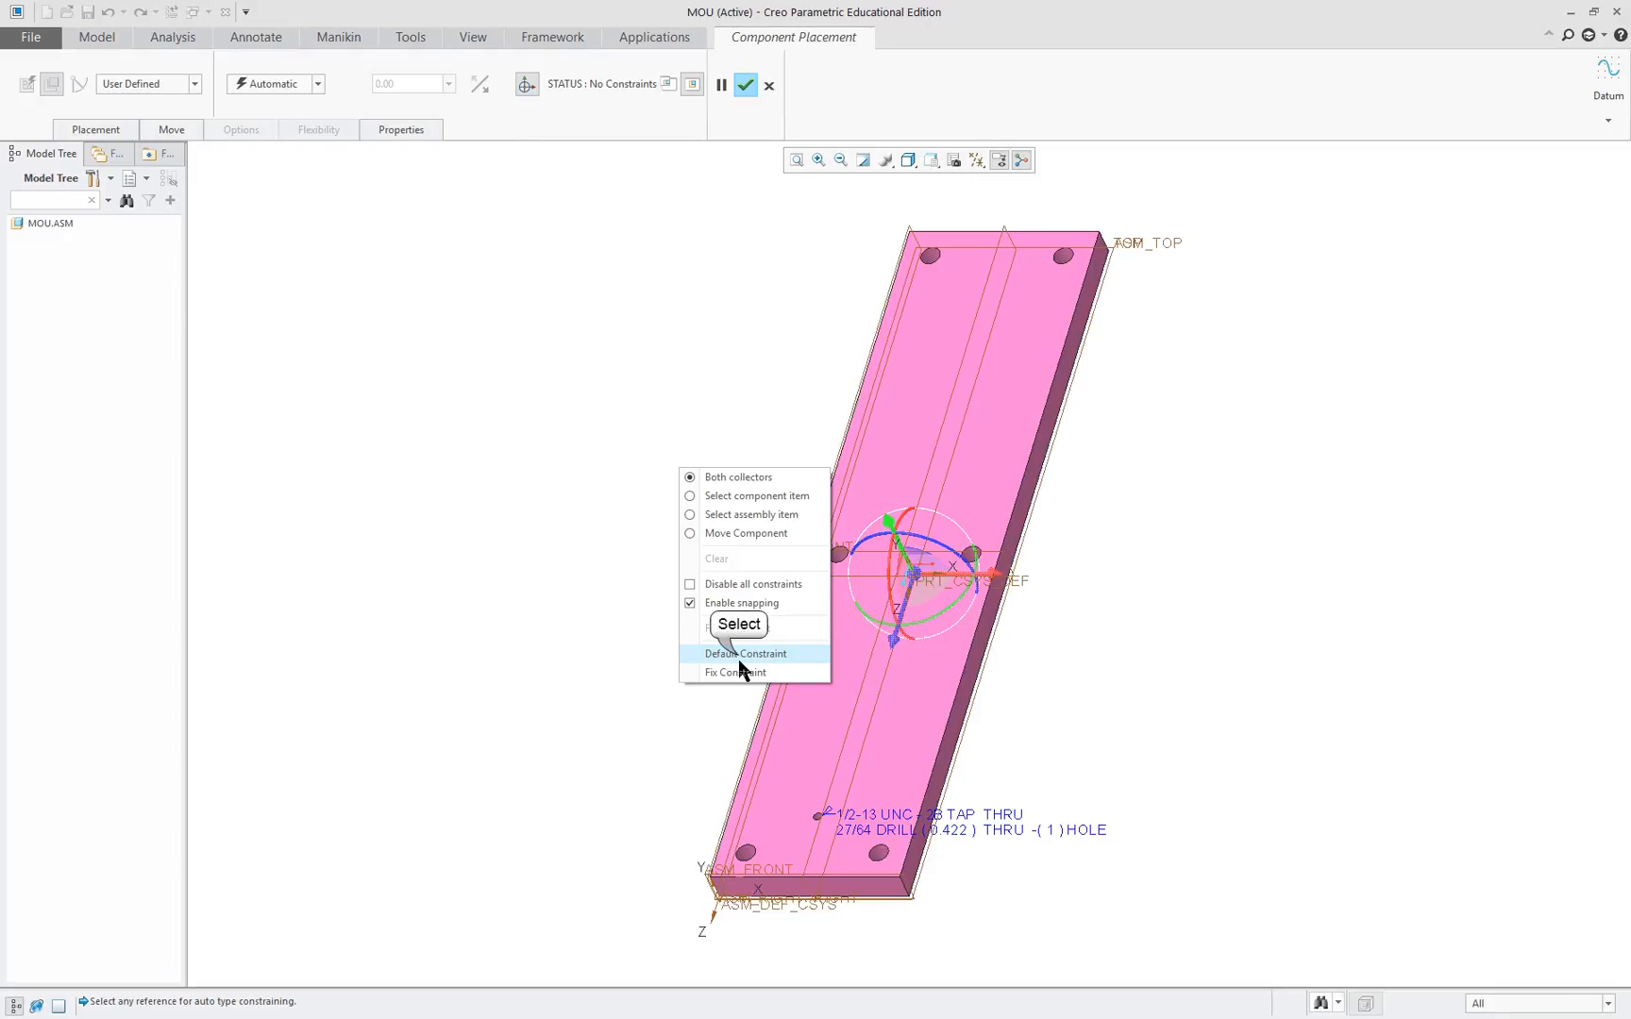
Place the base plate in the assembly with the Default constraint and complete the placement.
left_click(739, 655)
middle_click(594, 501)
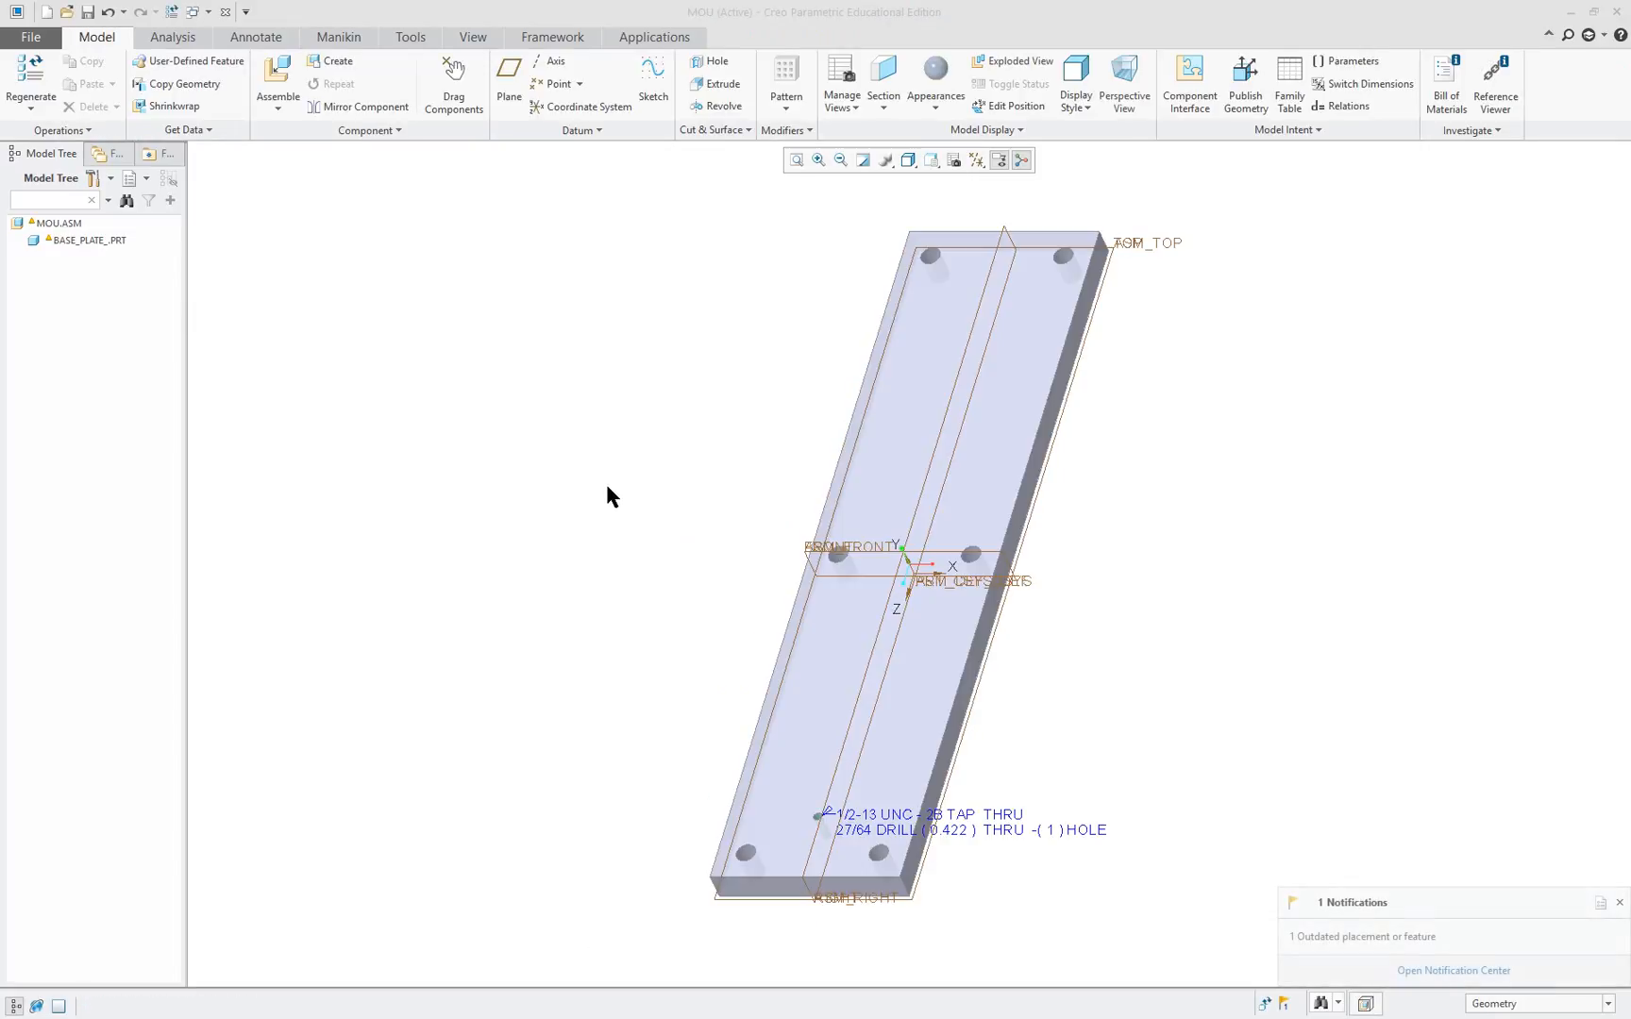
Set the default model orientation to Isometric in the model display options and dismiss the notification.
left_click(31, 37)
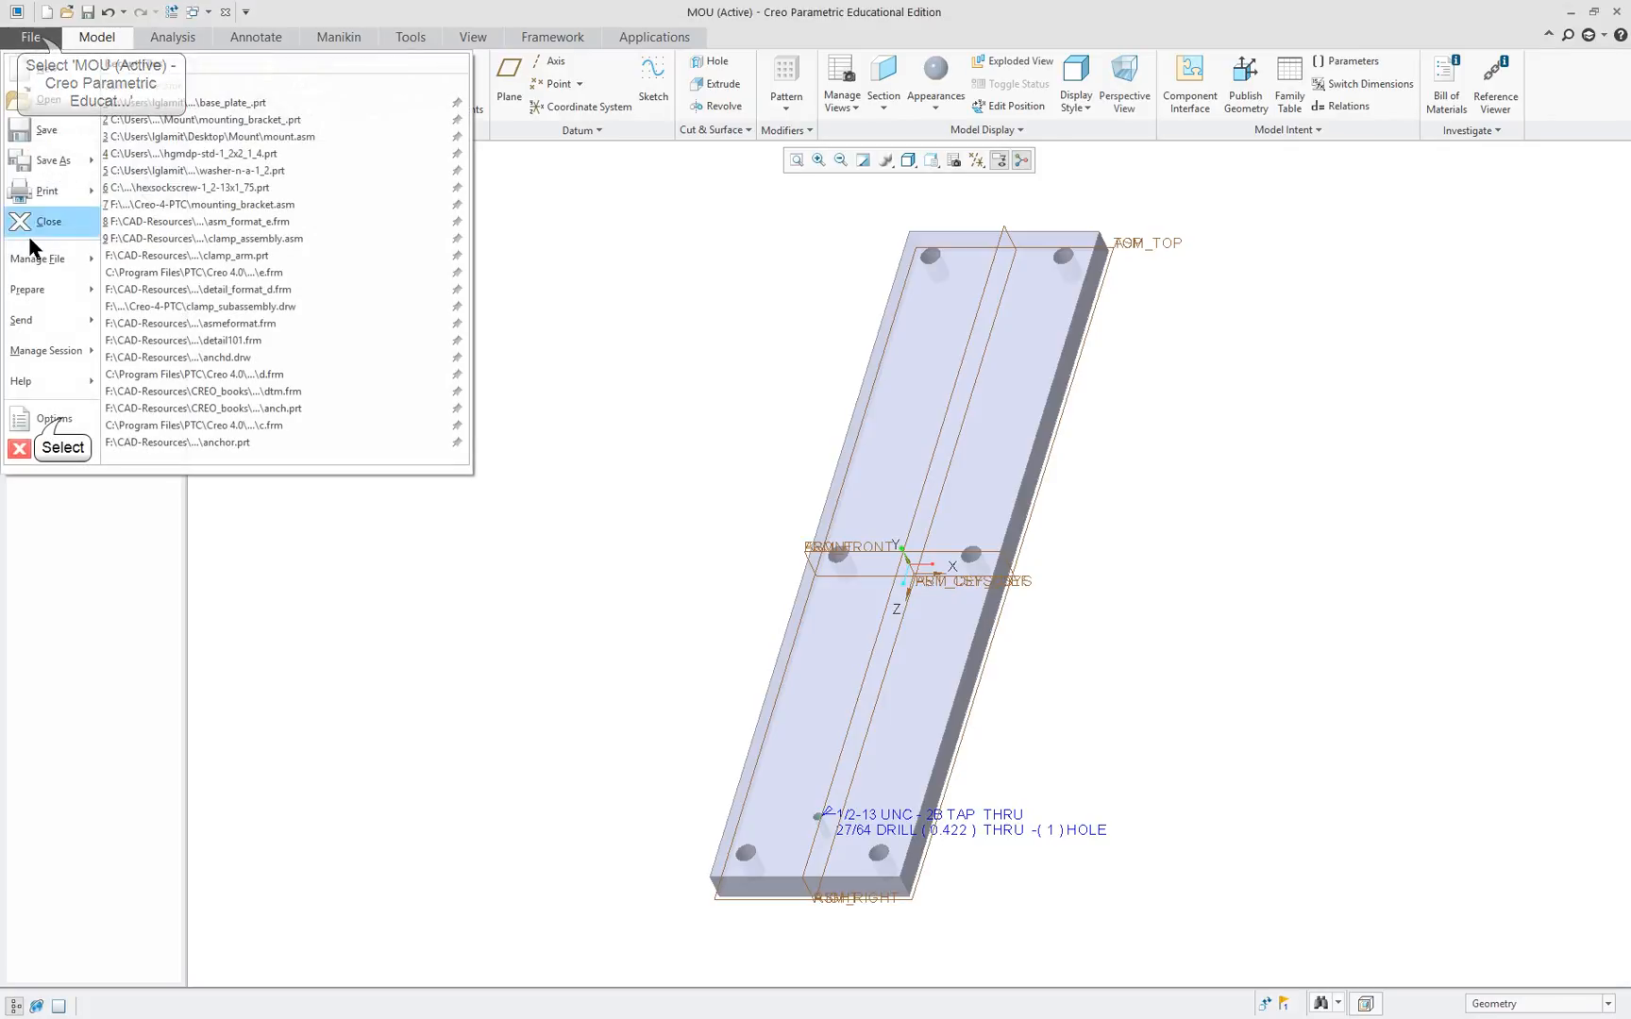
left_click(54, 418)
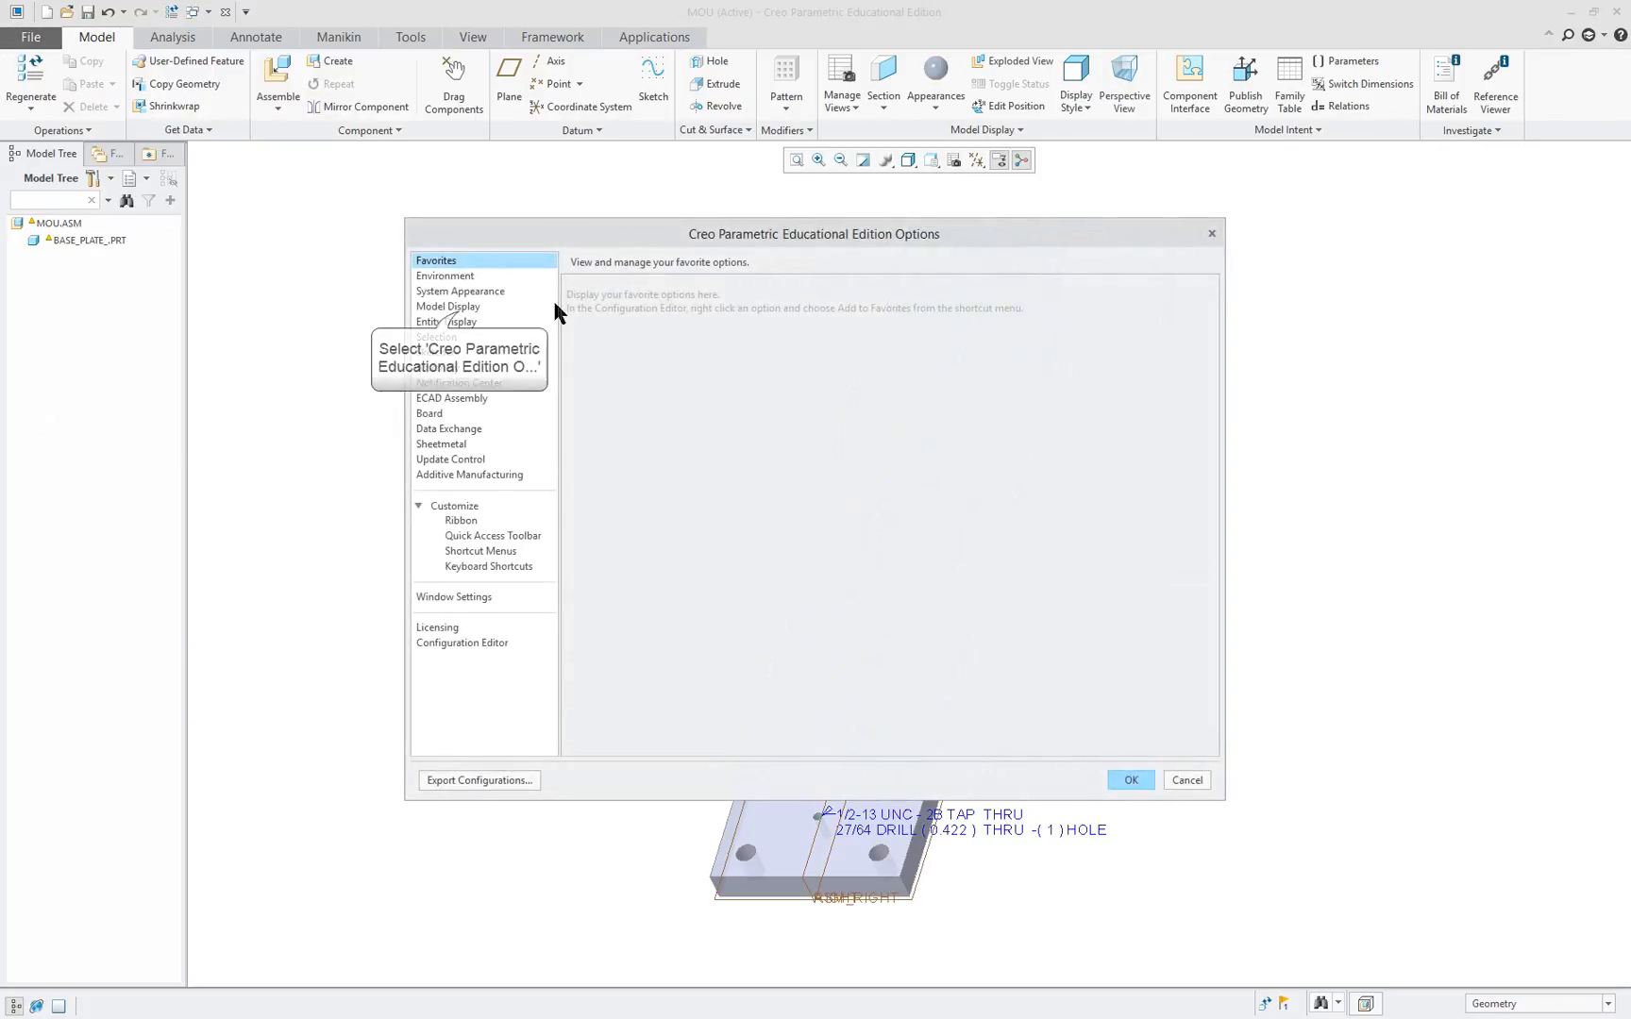
left_click(458, 309)
left_click(755, 304)
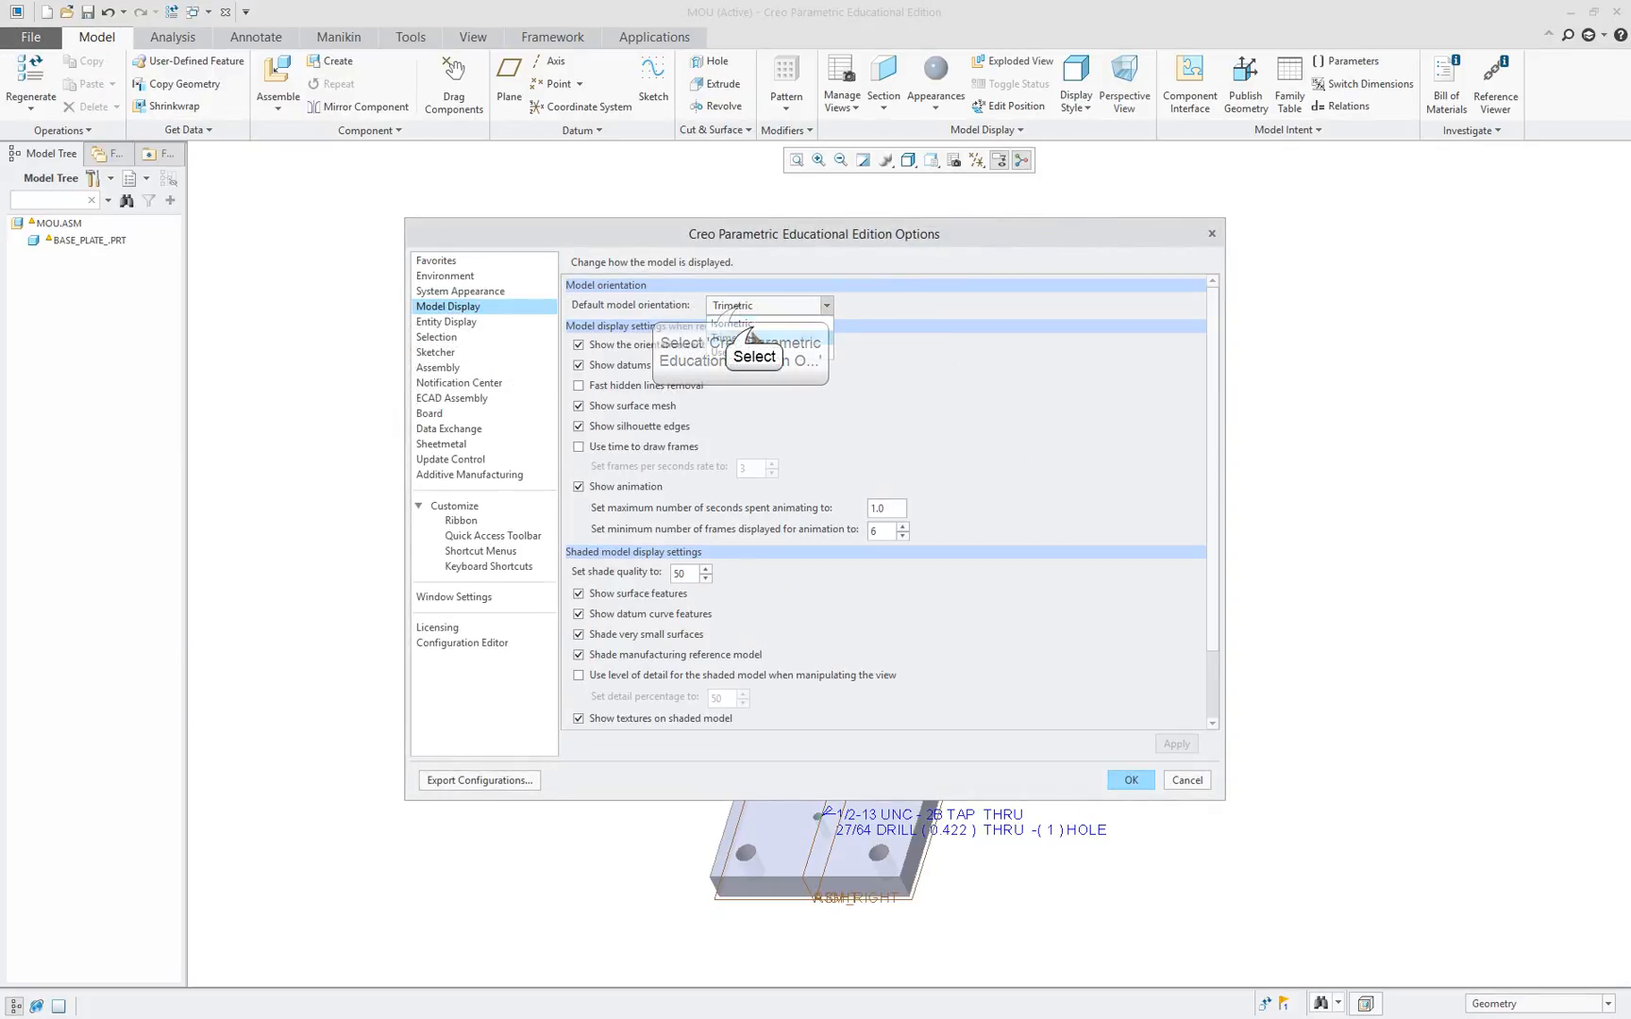
left_click(753, 325)
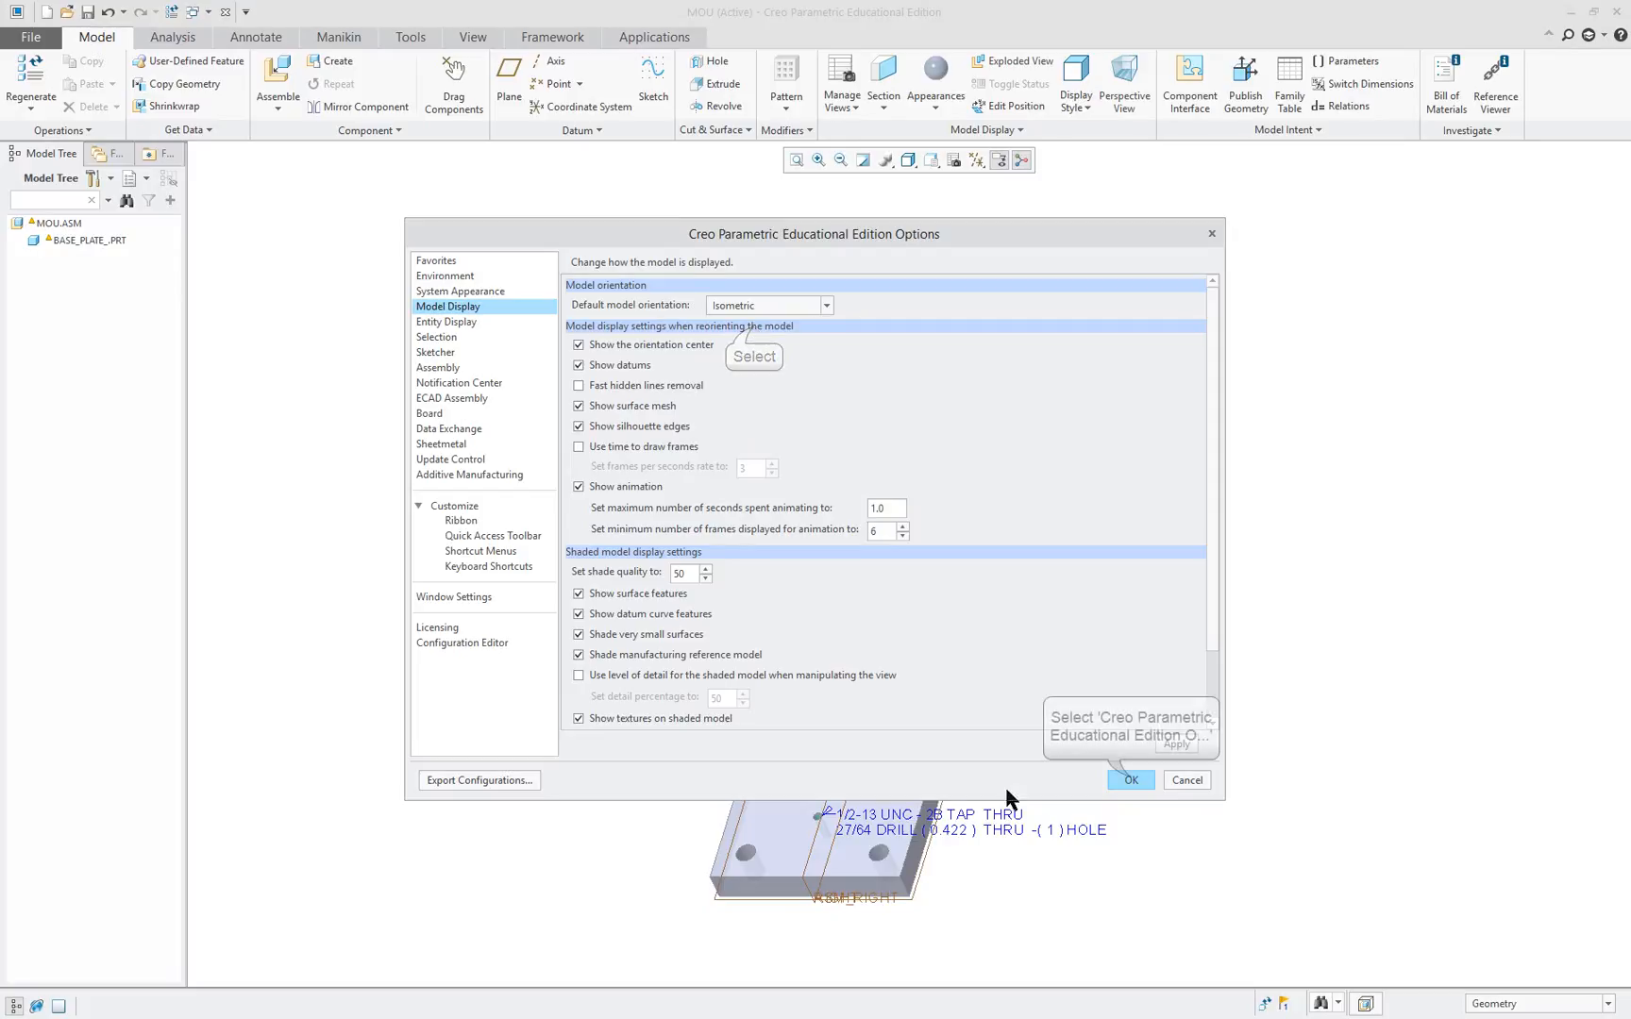
left_click(1131, 780)
left_click(862, 601)
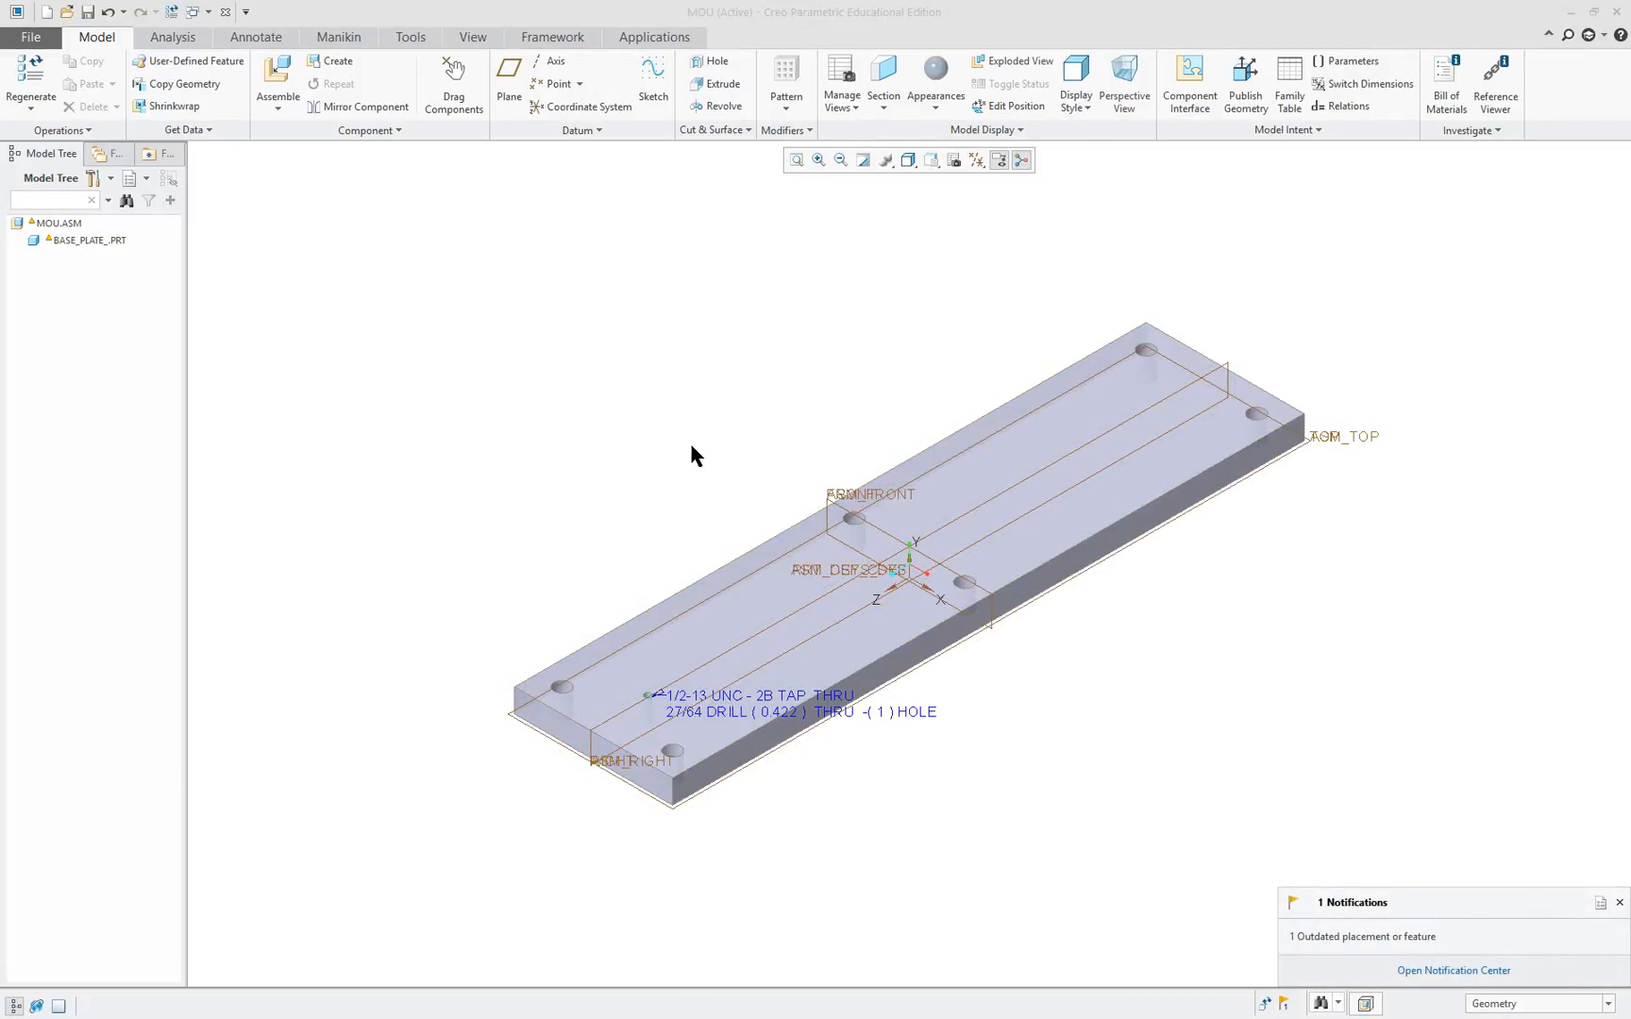
left_click(1618, 903)
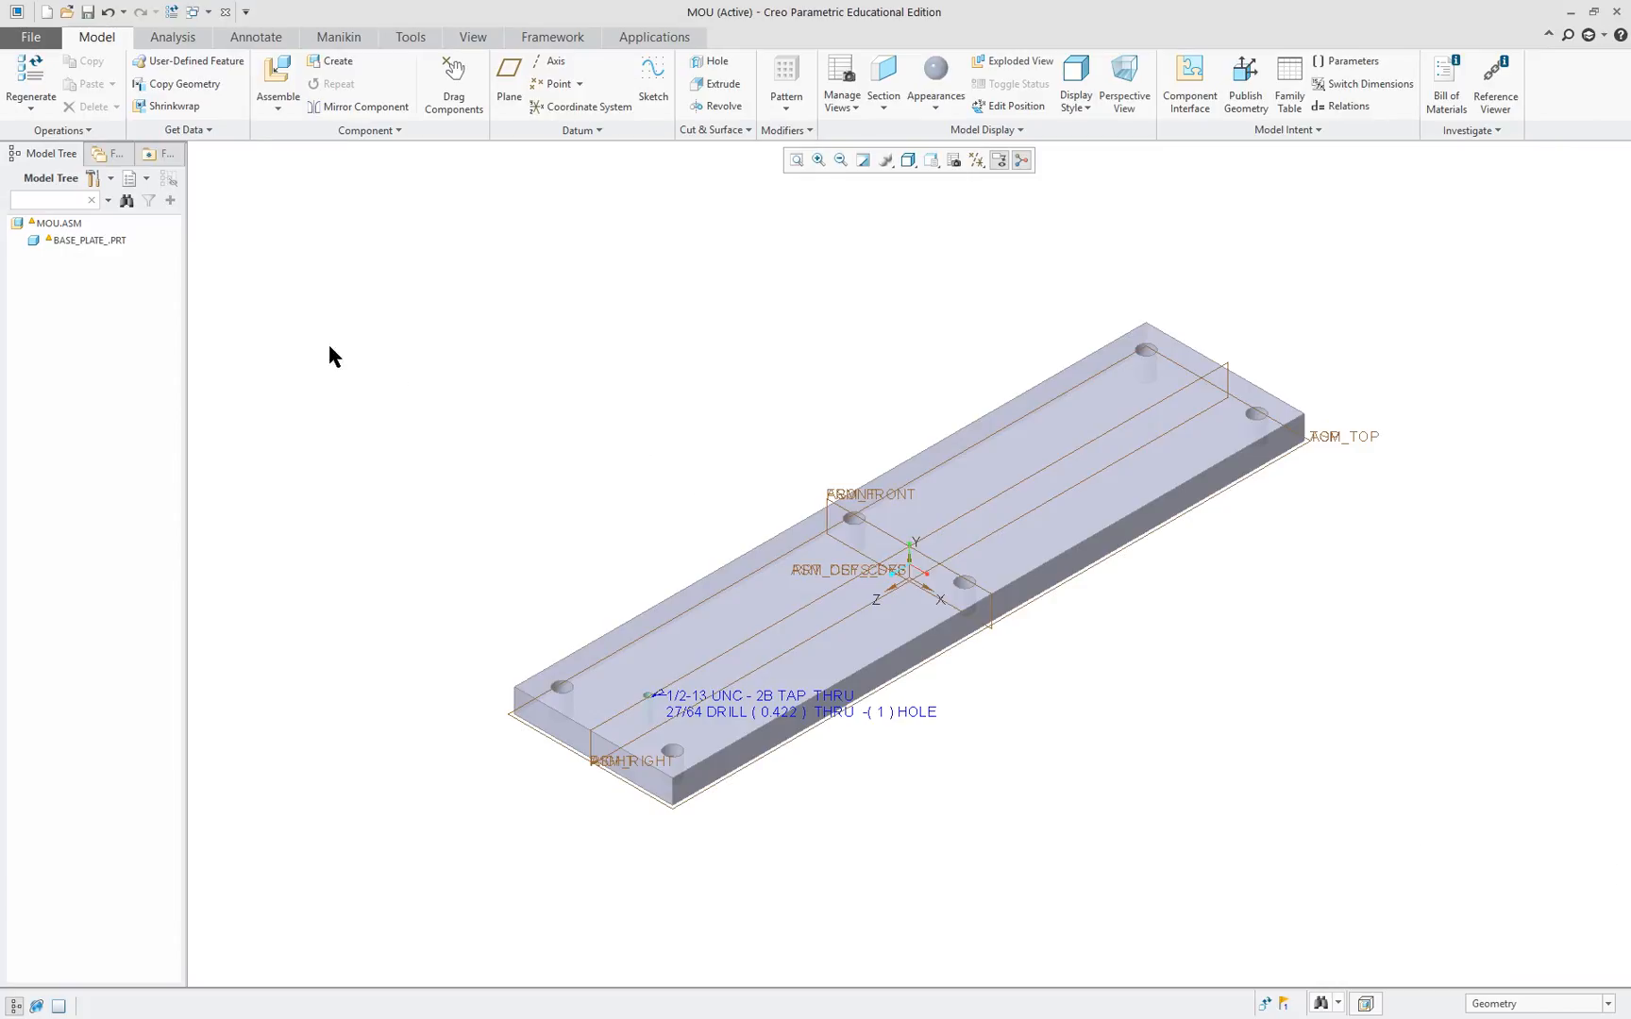
Show features, placement folders, annotations and suppressed objects in the model tree, and check the base plate's feature list.
left_click(109, 179)
left_click(124, 205)
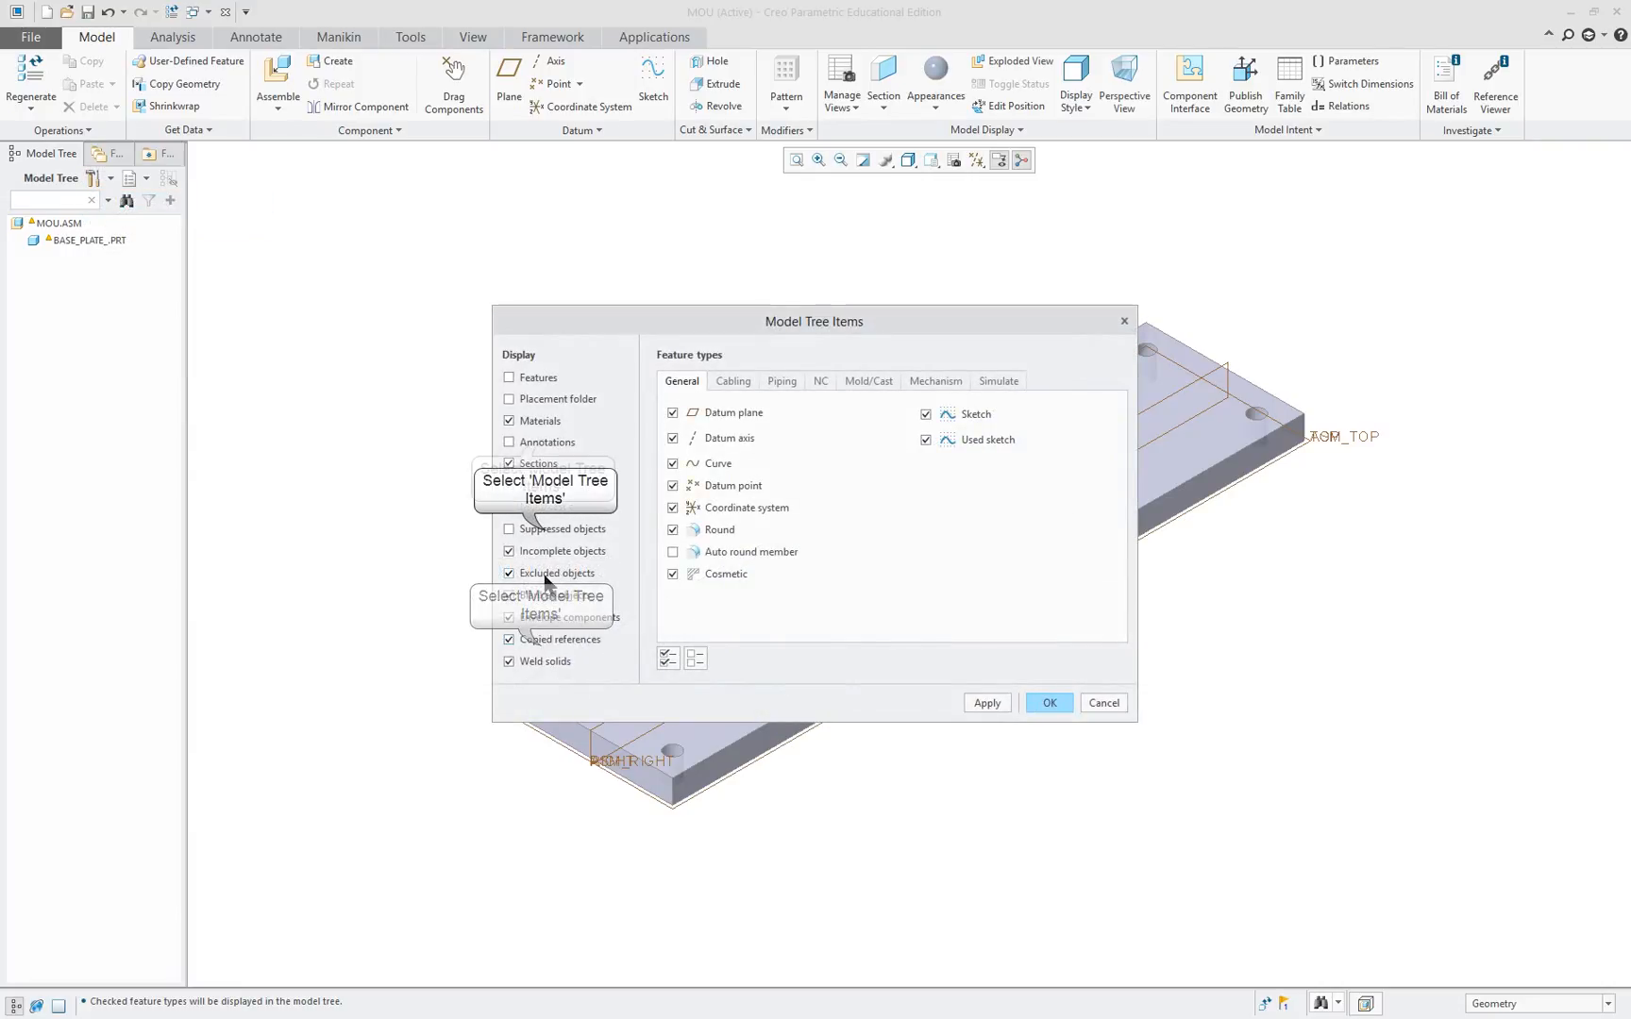
left_click(547, 402)
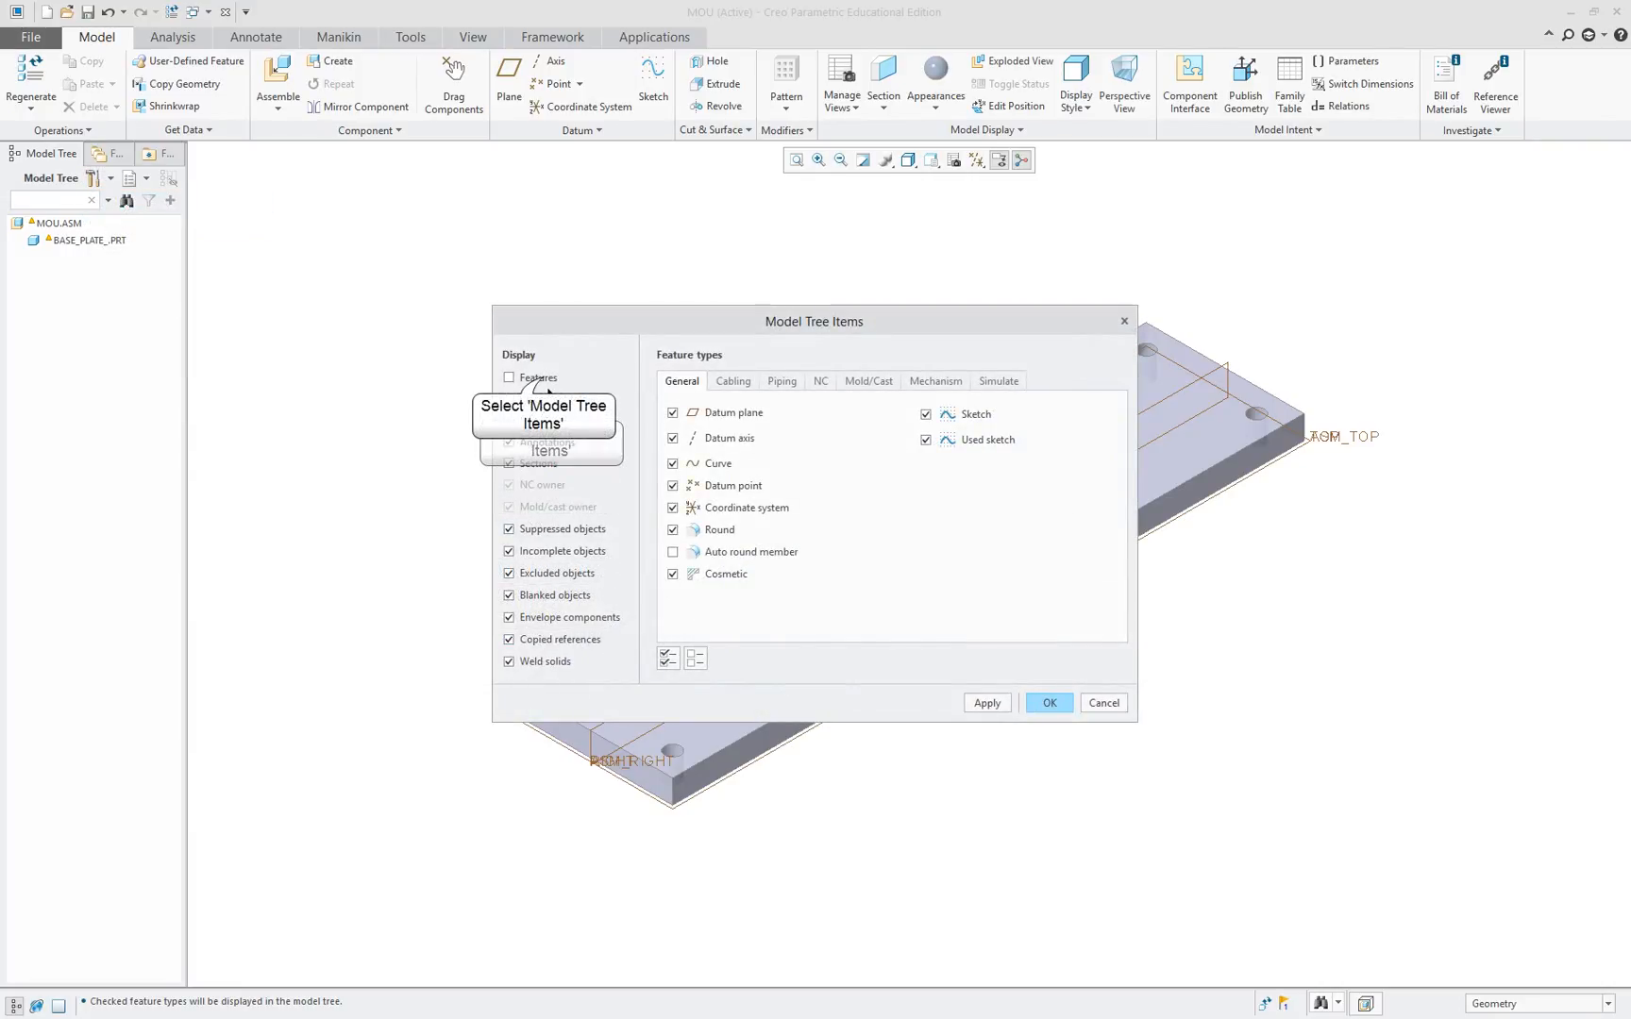
left_click(535, 381)
left_click(1001, 704)
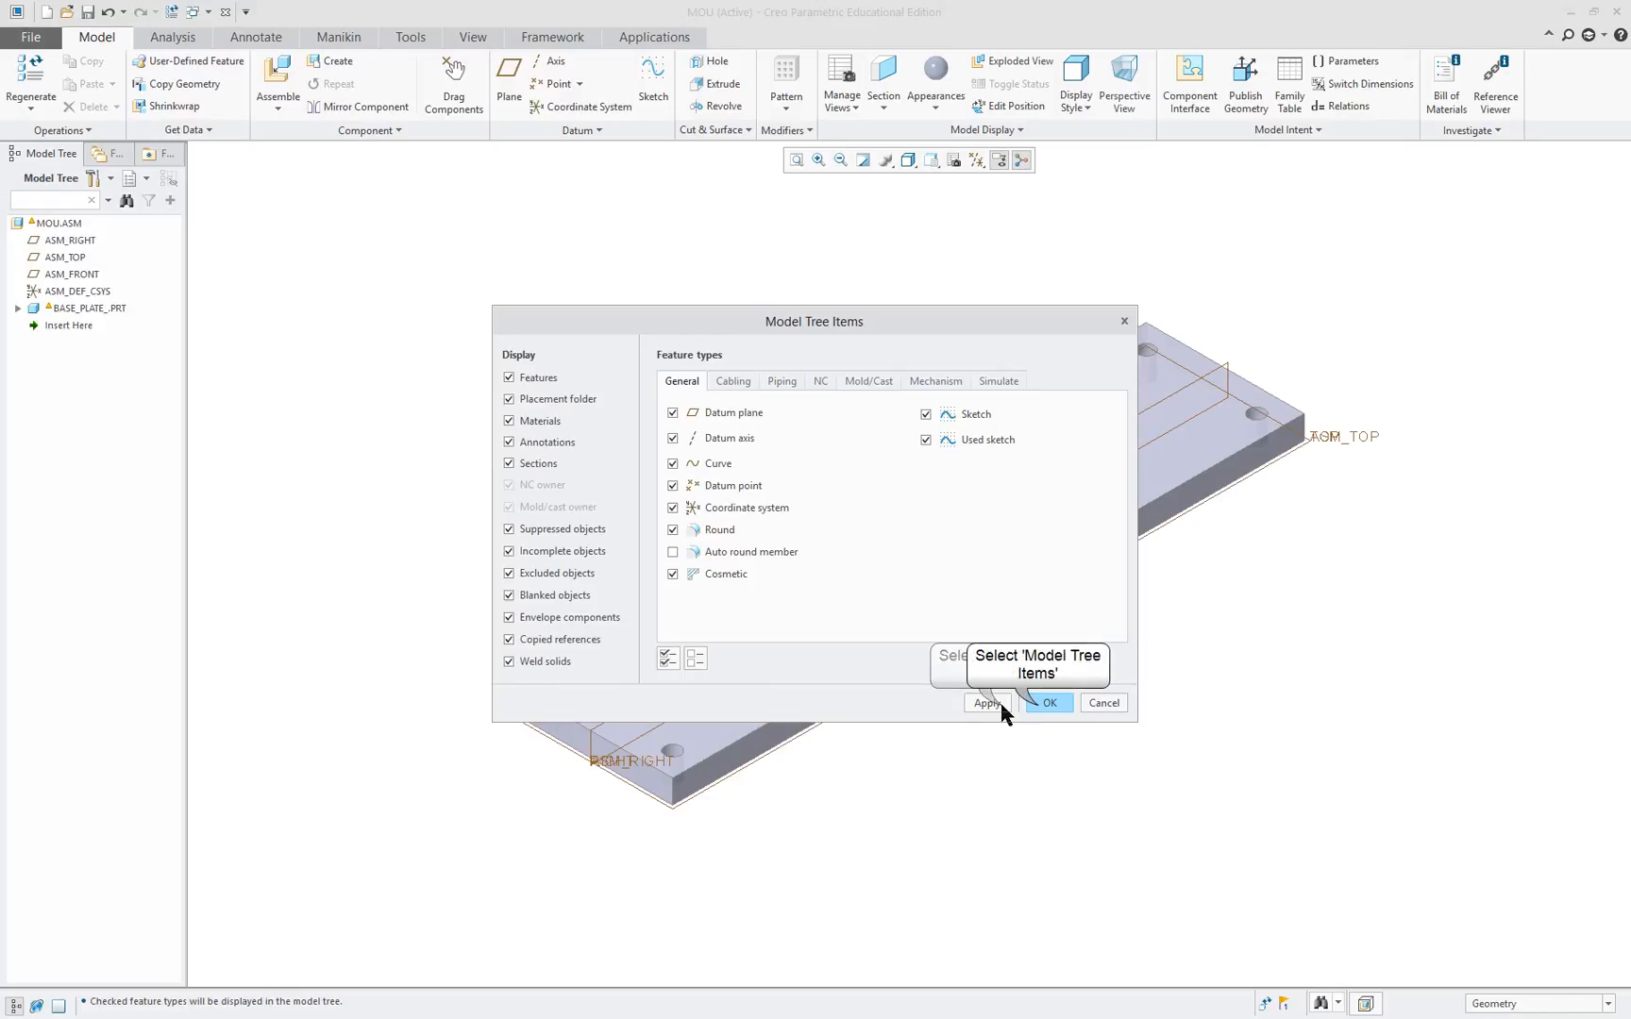
left_click(1042, 704)
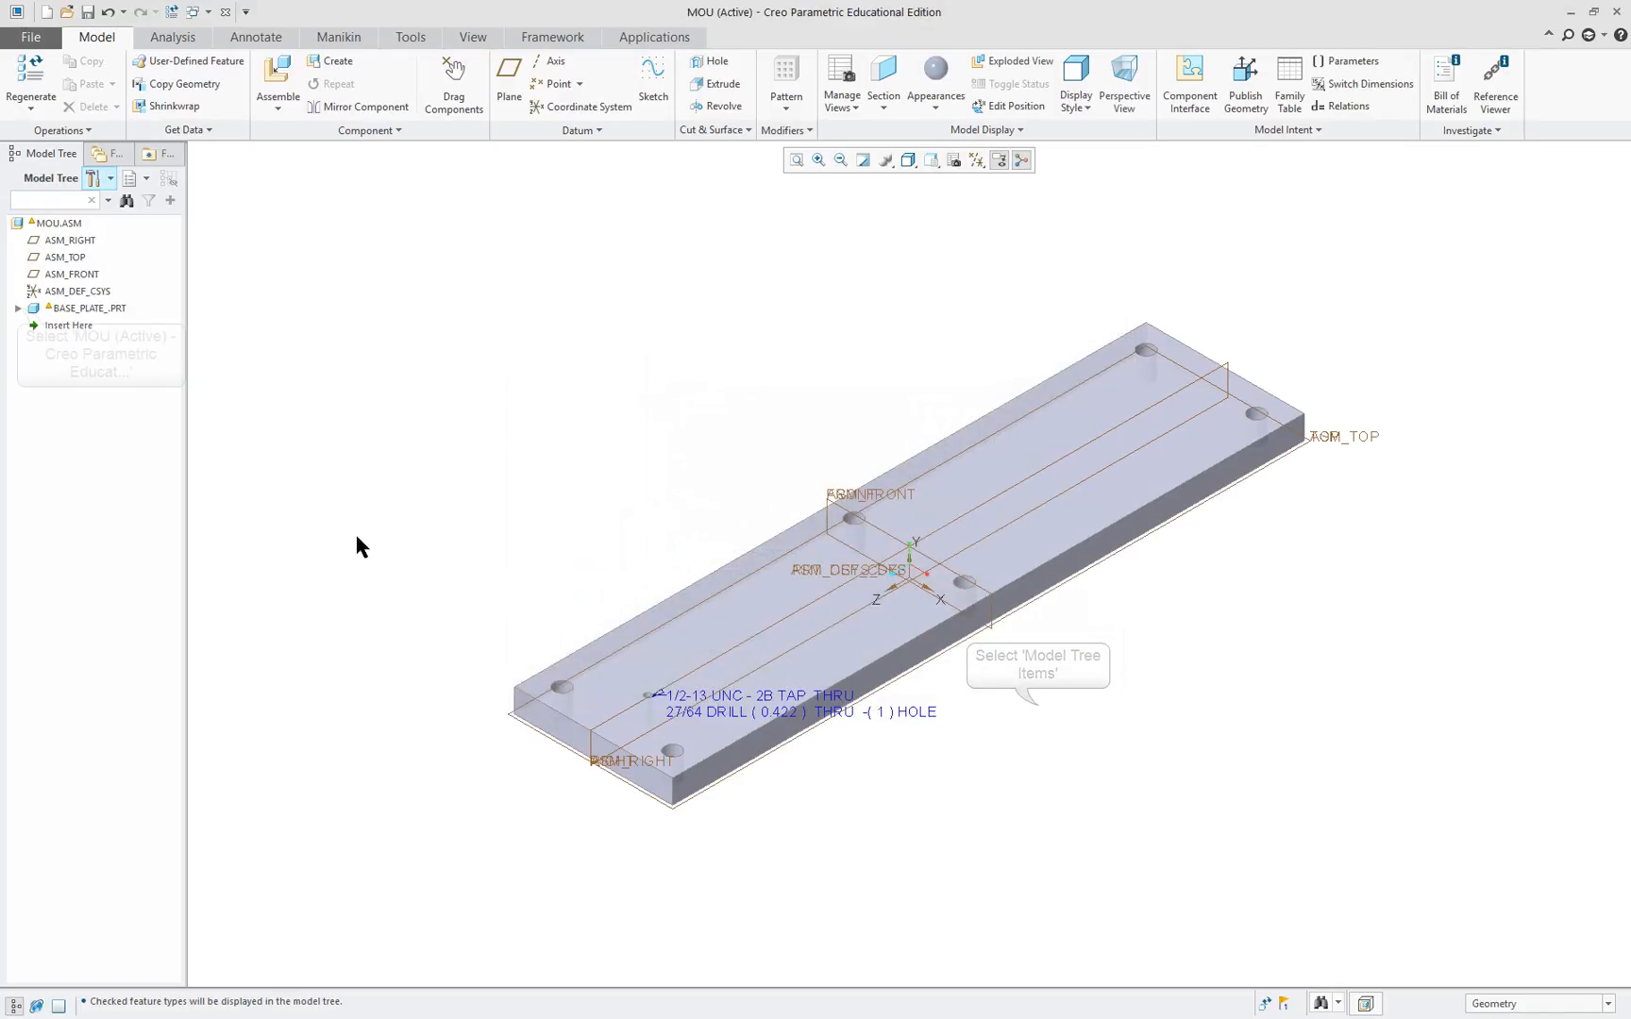
left_click(18, 308)
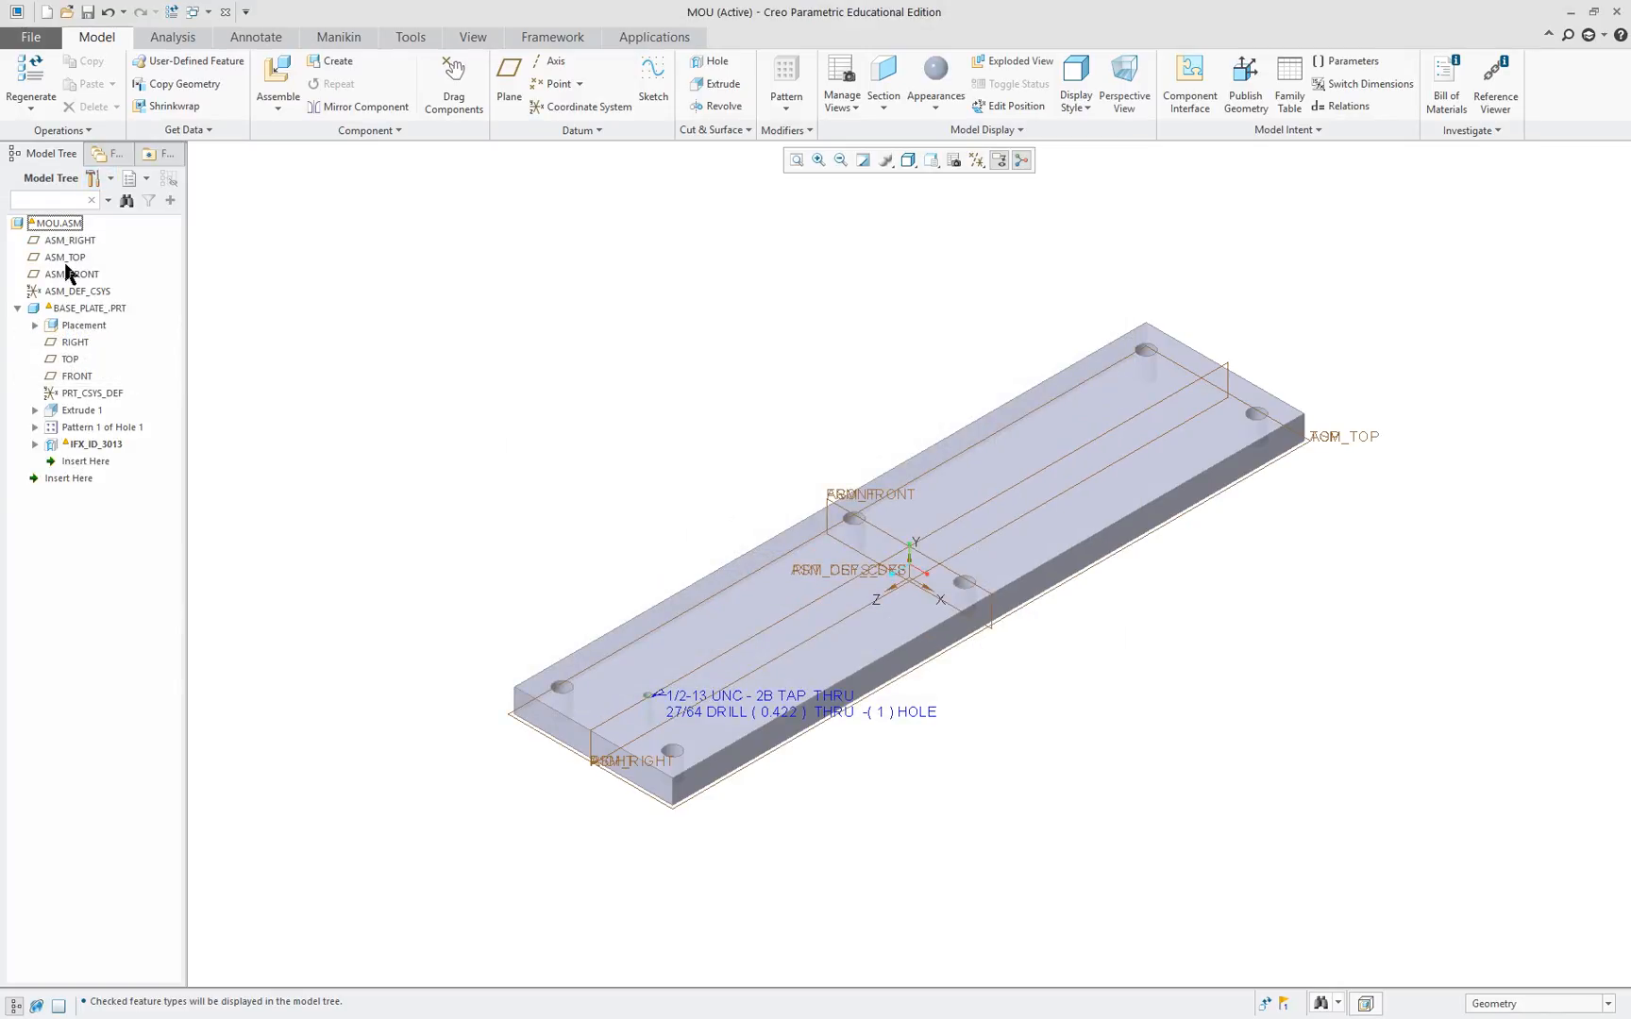
left_click(18, 308)
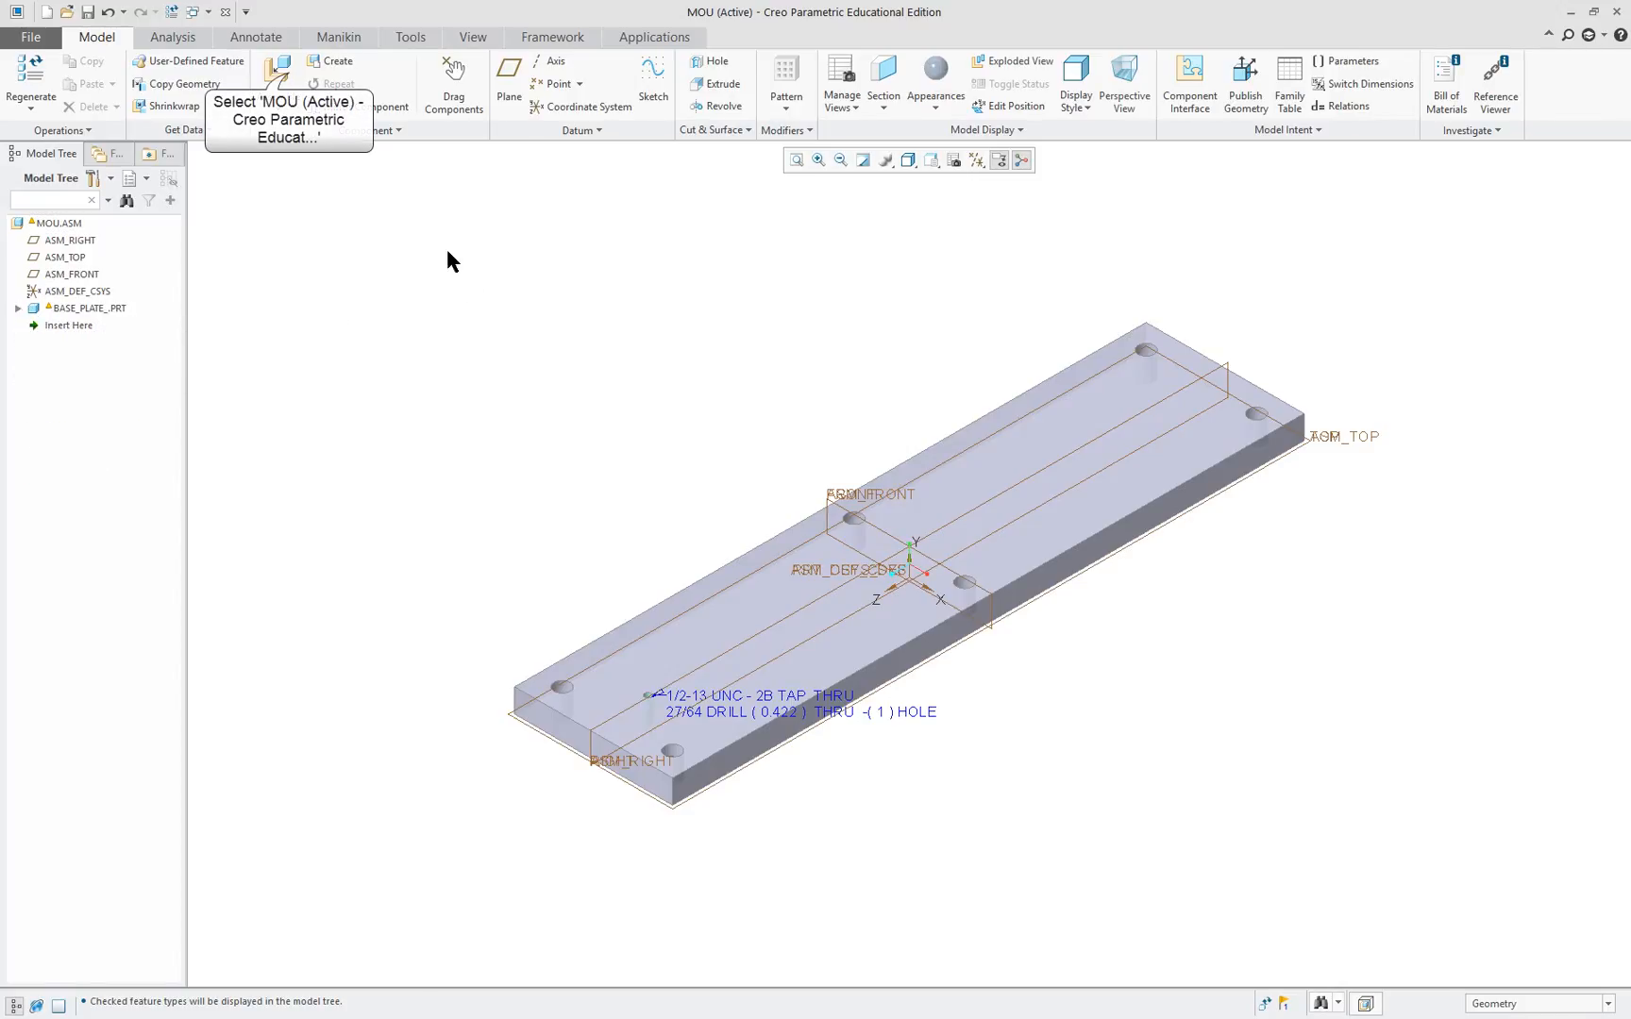
Insert the part mounting_bracket_.prt into the assembly as a new component.
left_click(283, 71)
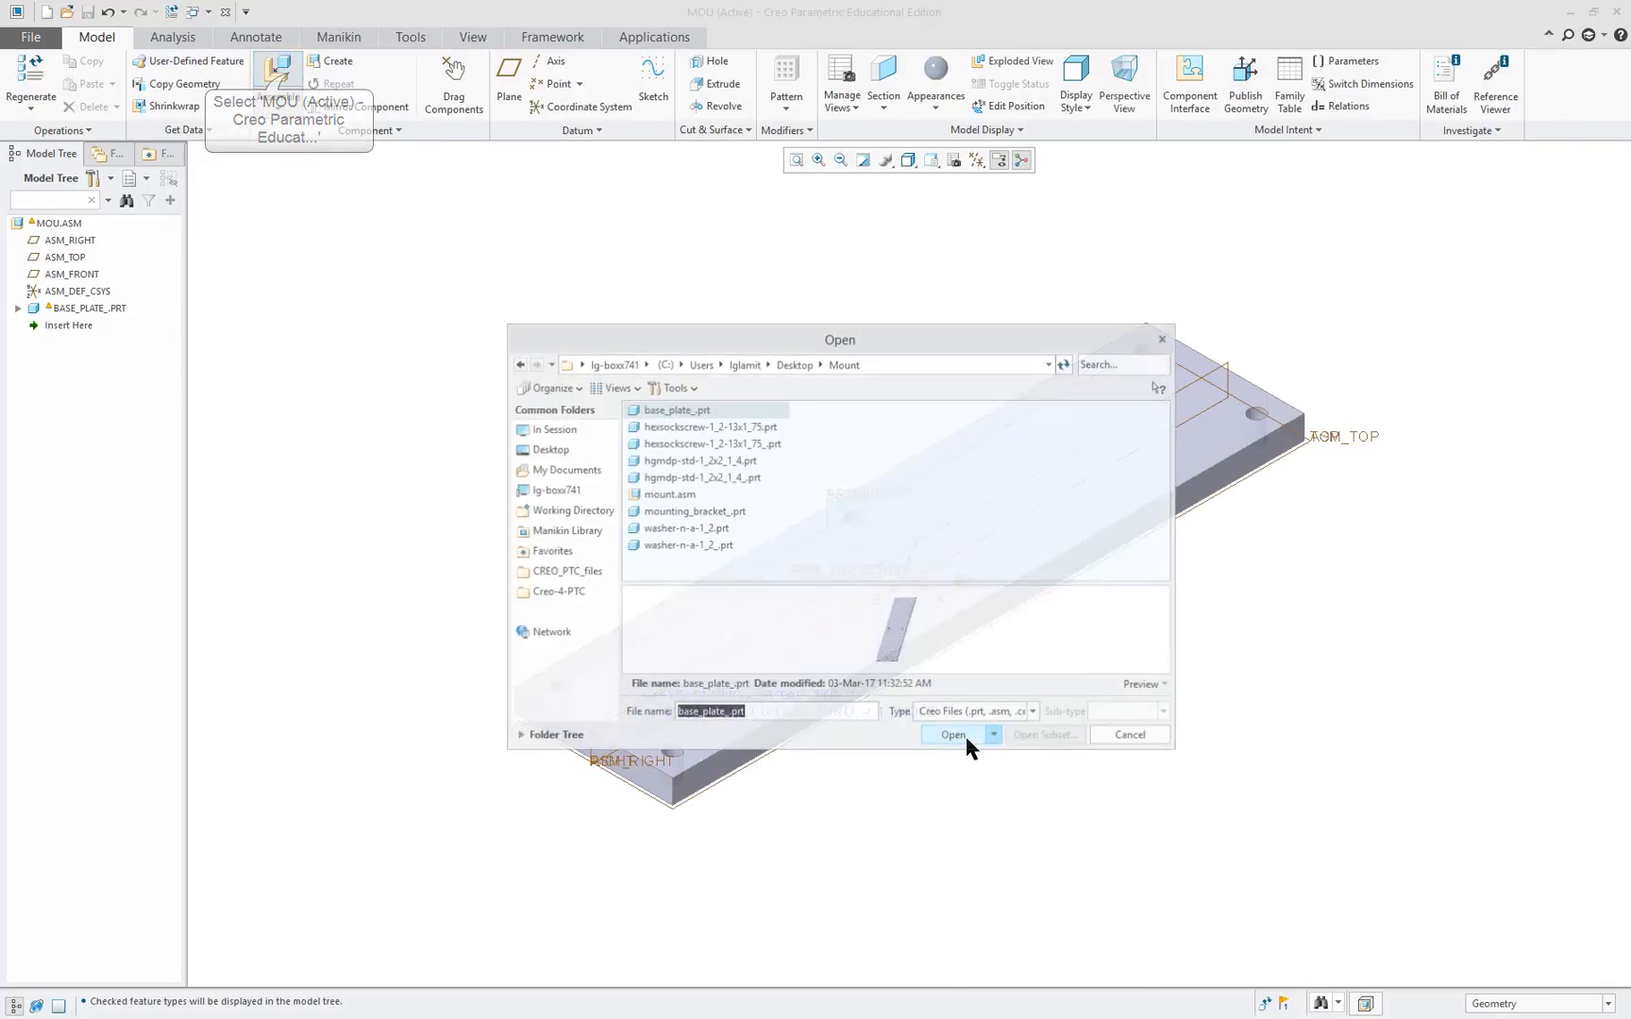
left_click(711, 512)
double_click(711, 514)
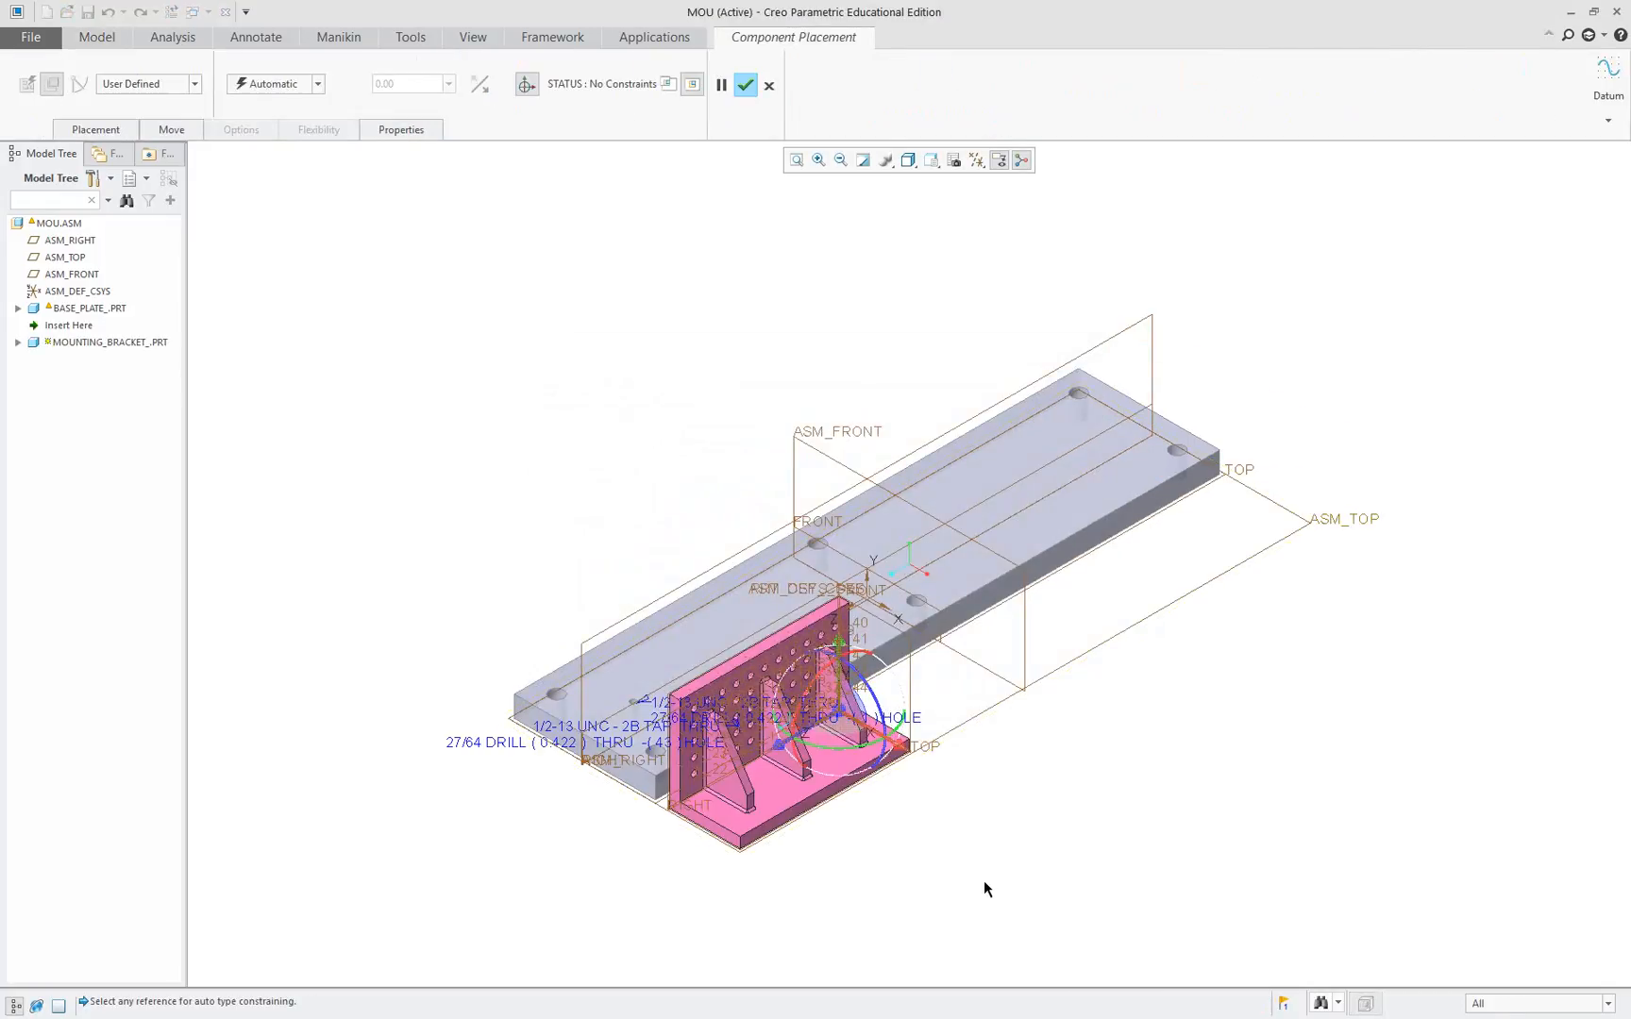
Rotate the mounting bracket so its perforated wall faces the base plate's long front side, and move it over the plate's near end.
scroll(983, 880, "up", 3)
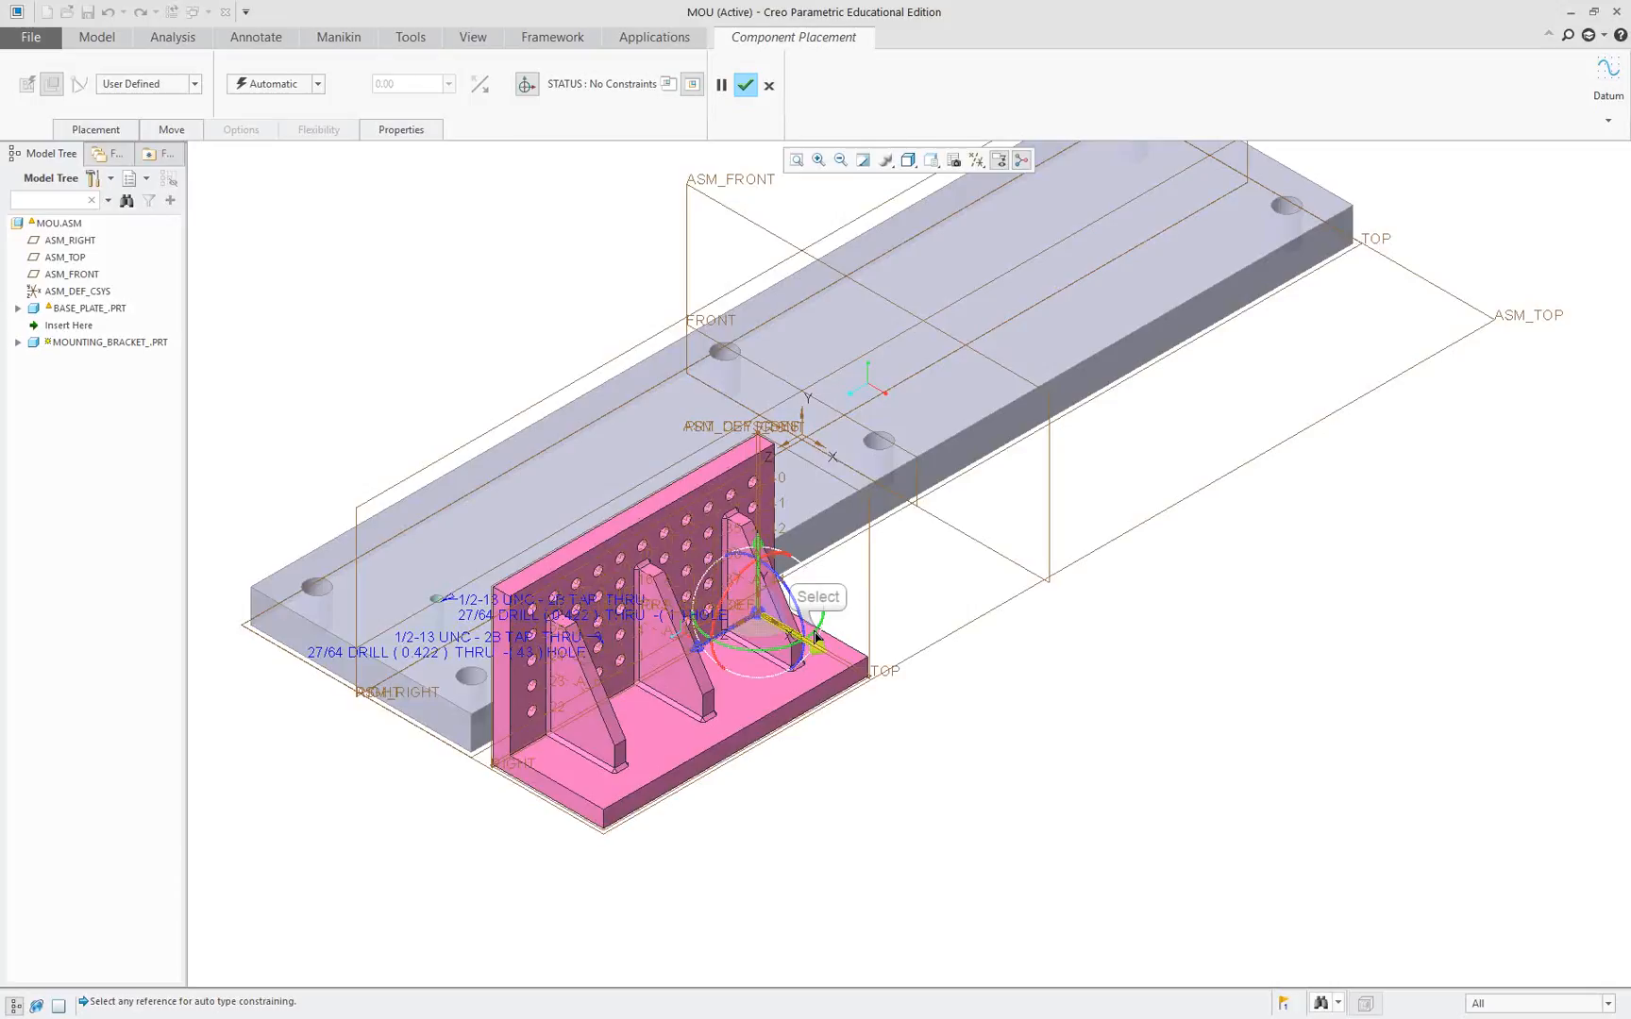
left_click_drag(819, 634, 657, 586)
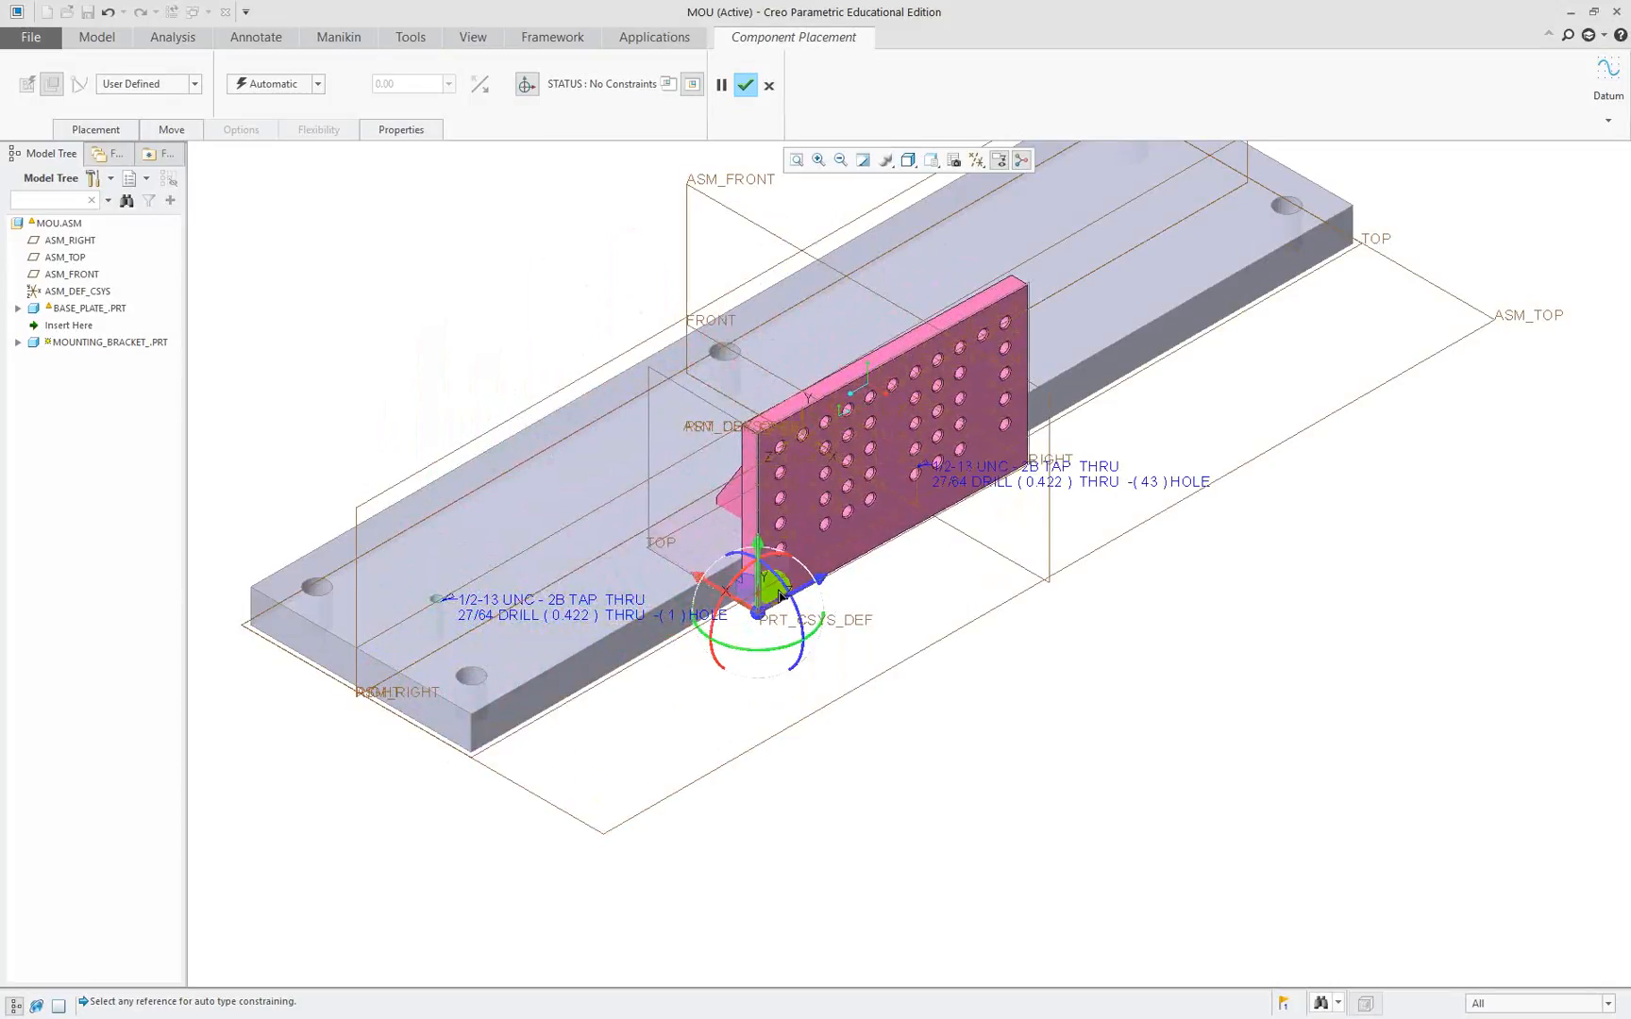
left_click_drag(762, 597, 497, 653)
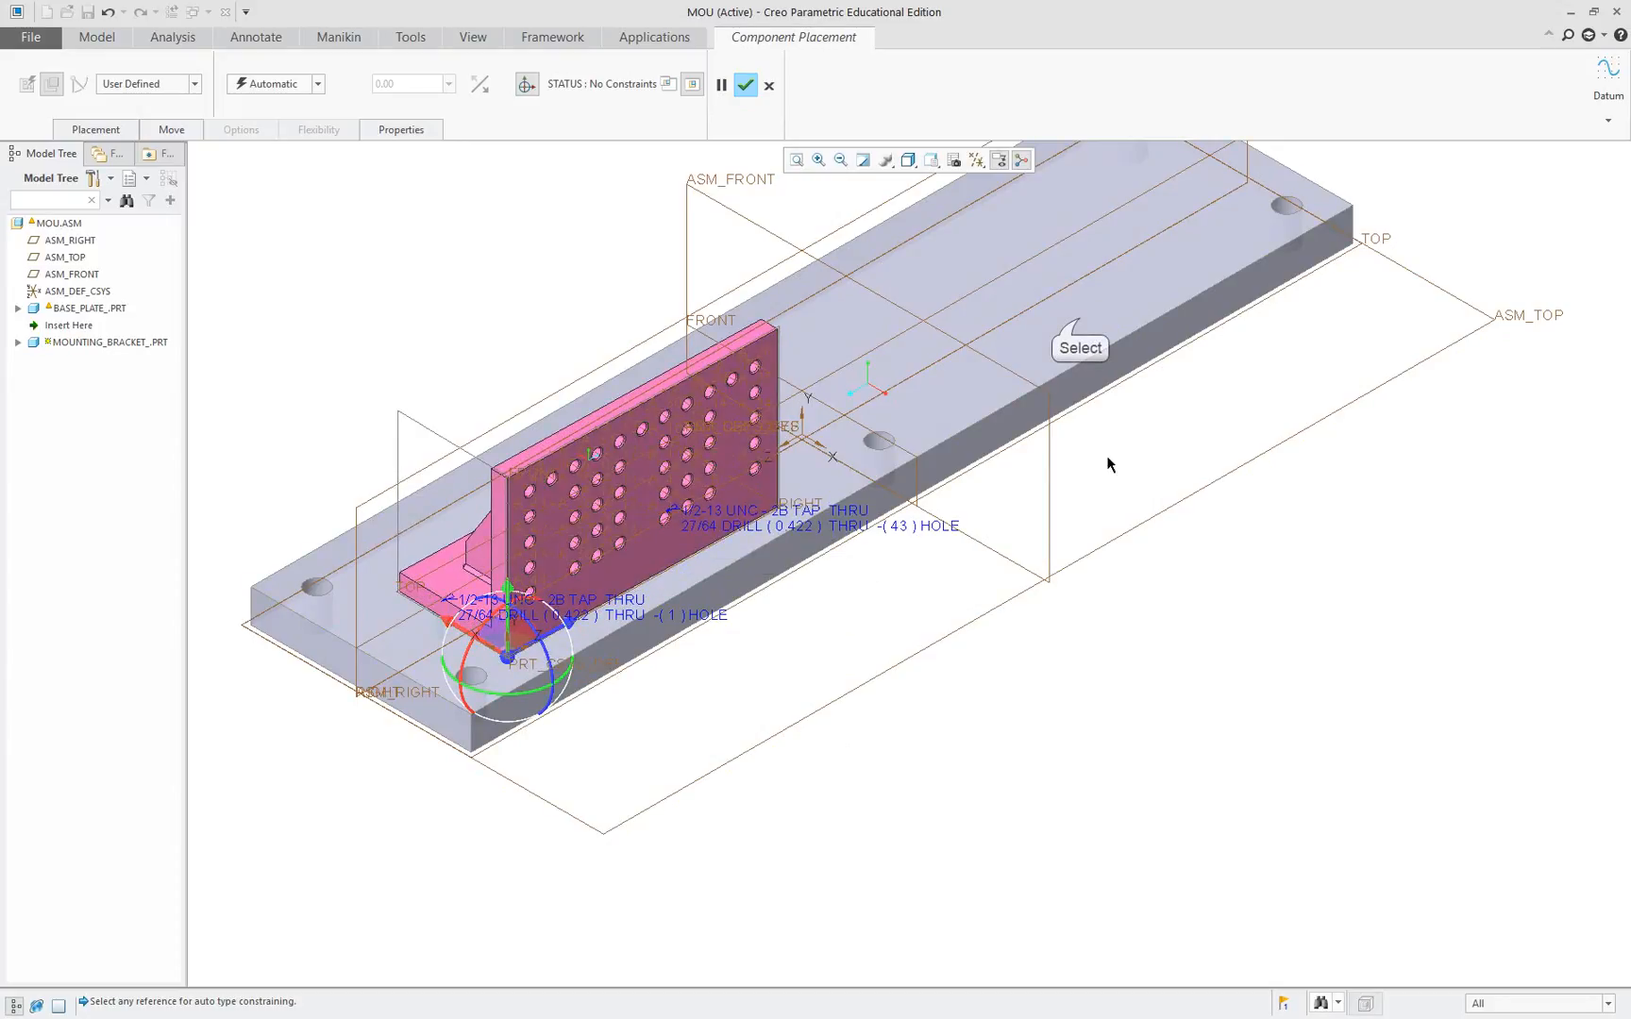
Make the bracket's underside coincident with the base plate's top surface and slide the bracket slightly inward across the plate.
left_click(1079, 318)
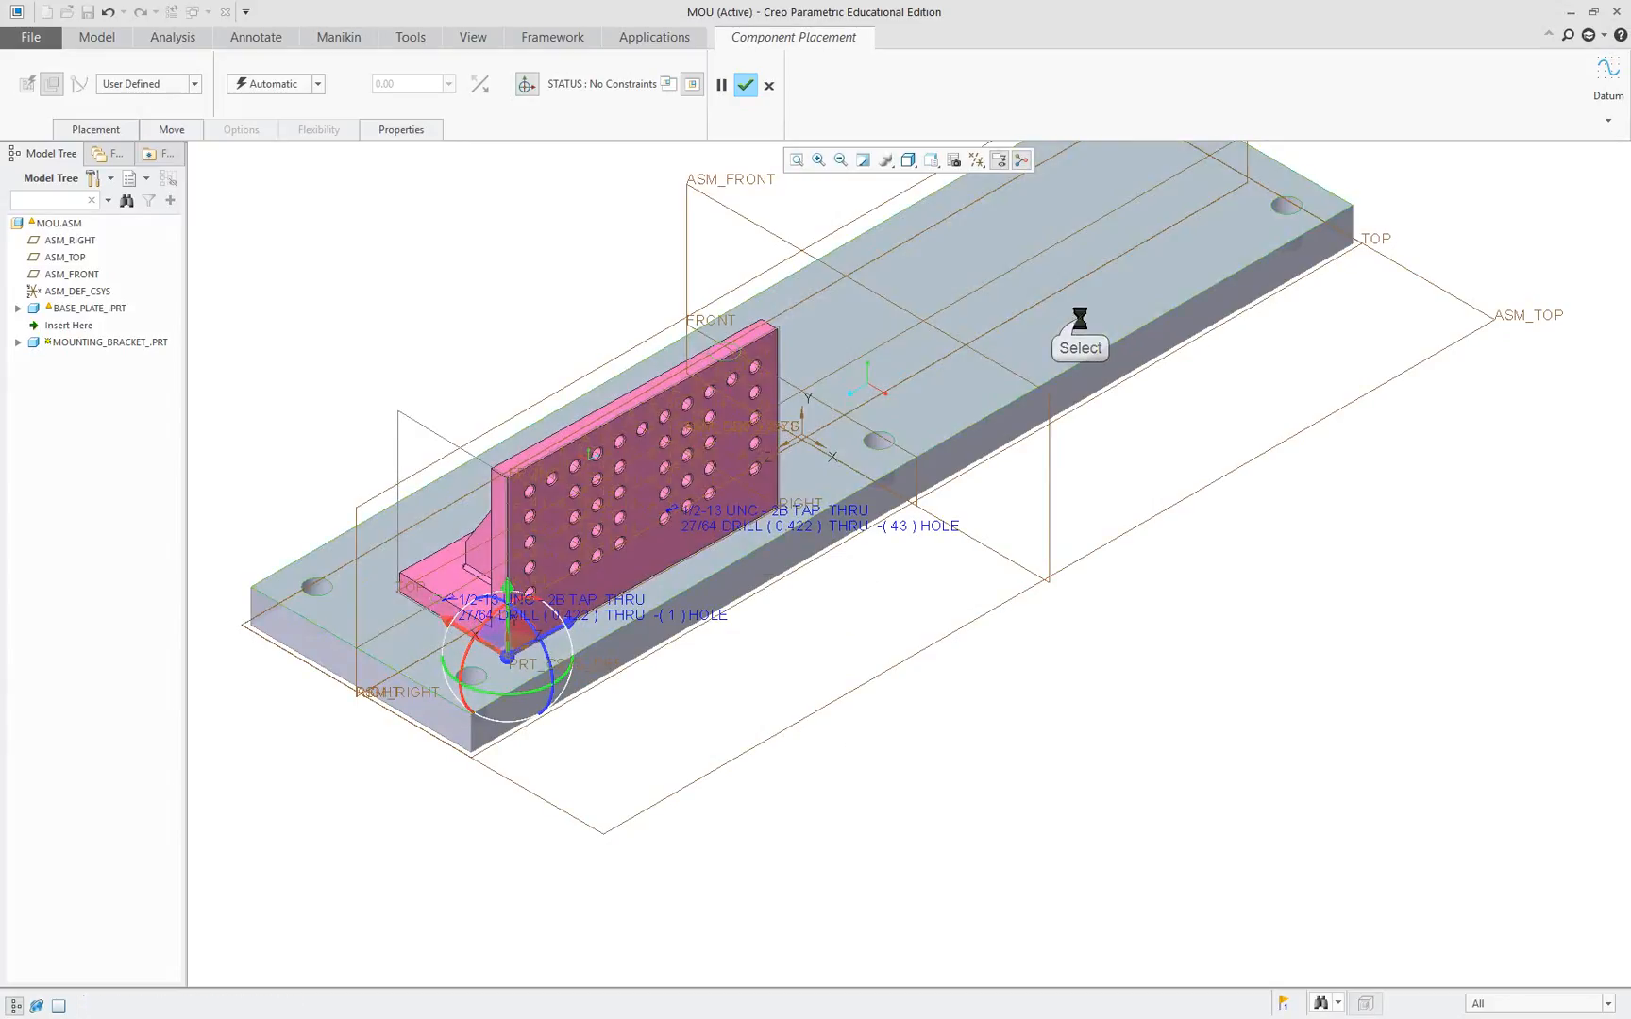
right_click(618, 580)
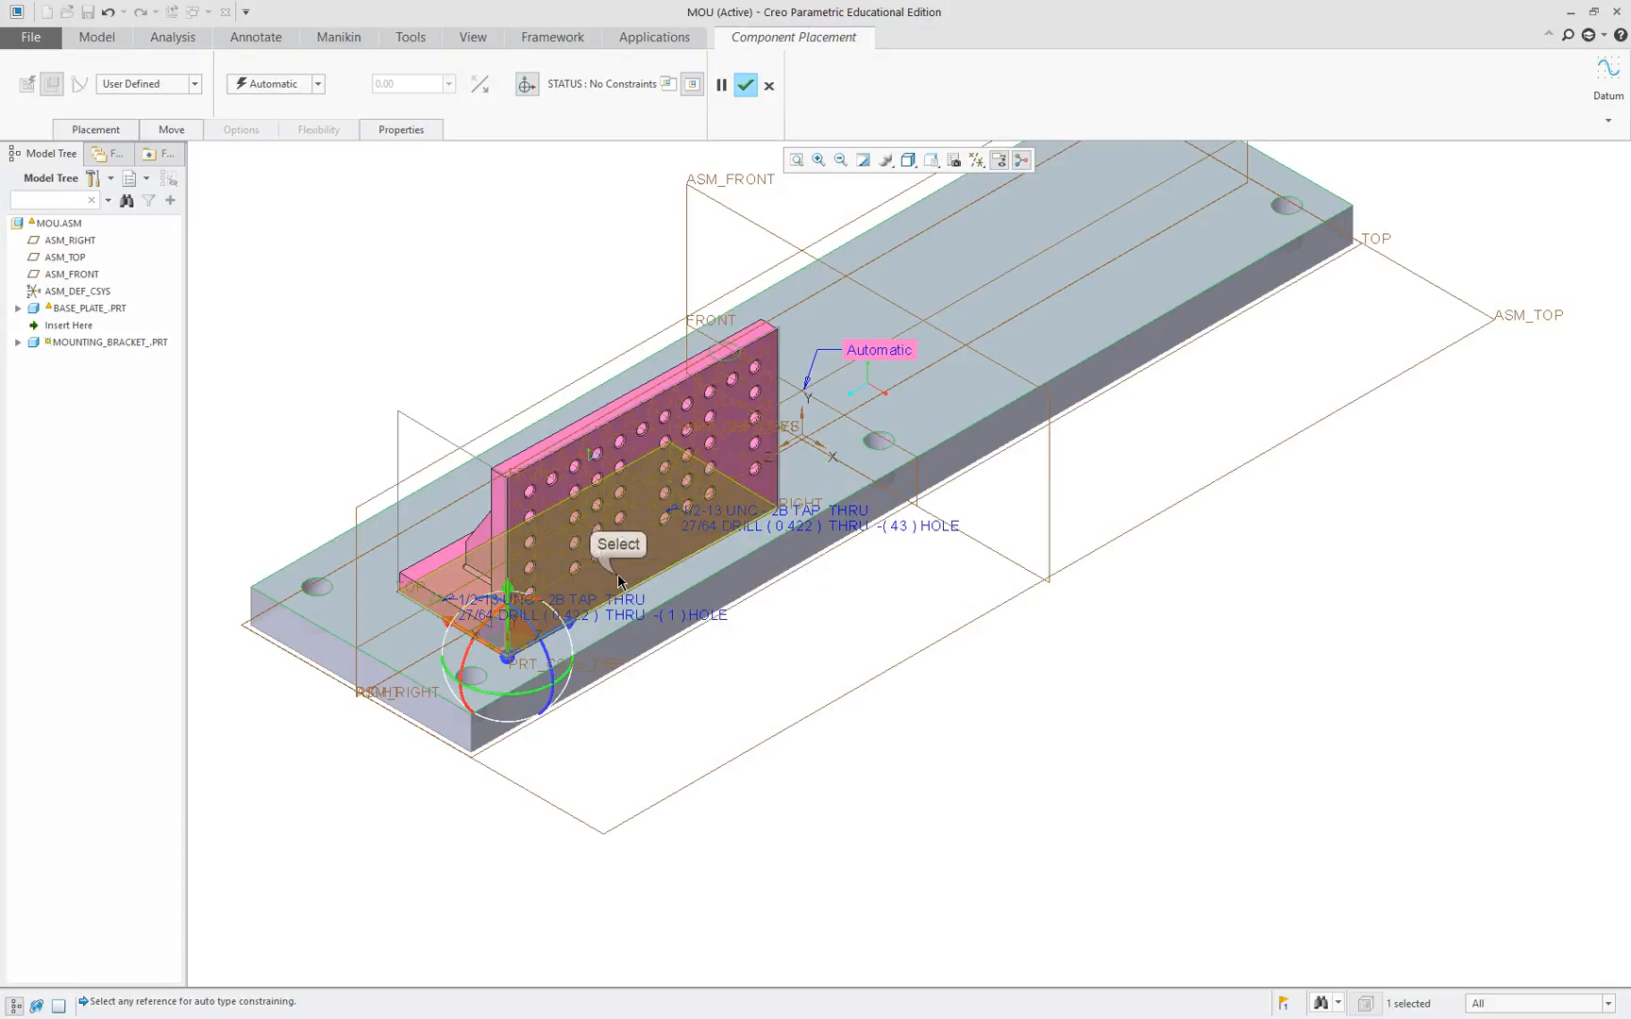
left_click(618, 581)
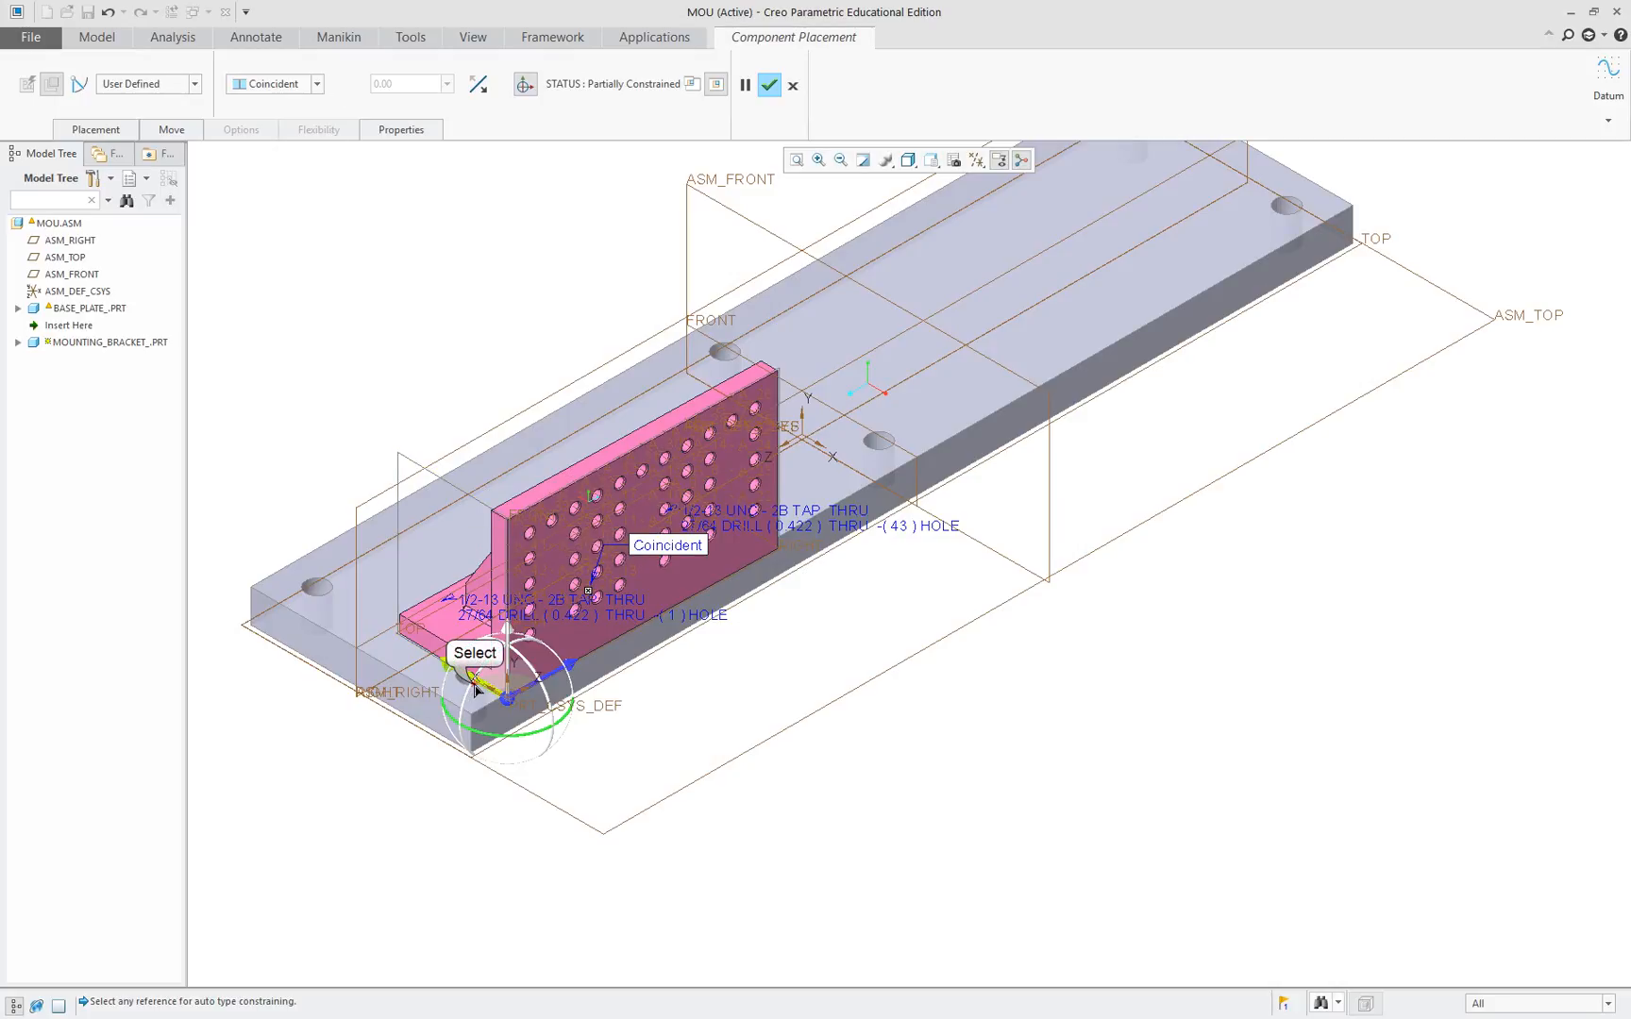
left_click_drag(475, 689, 430, 664)
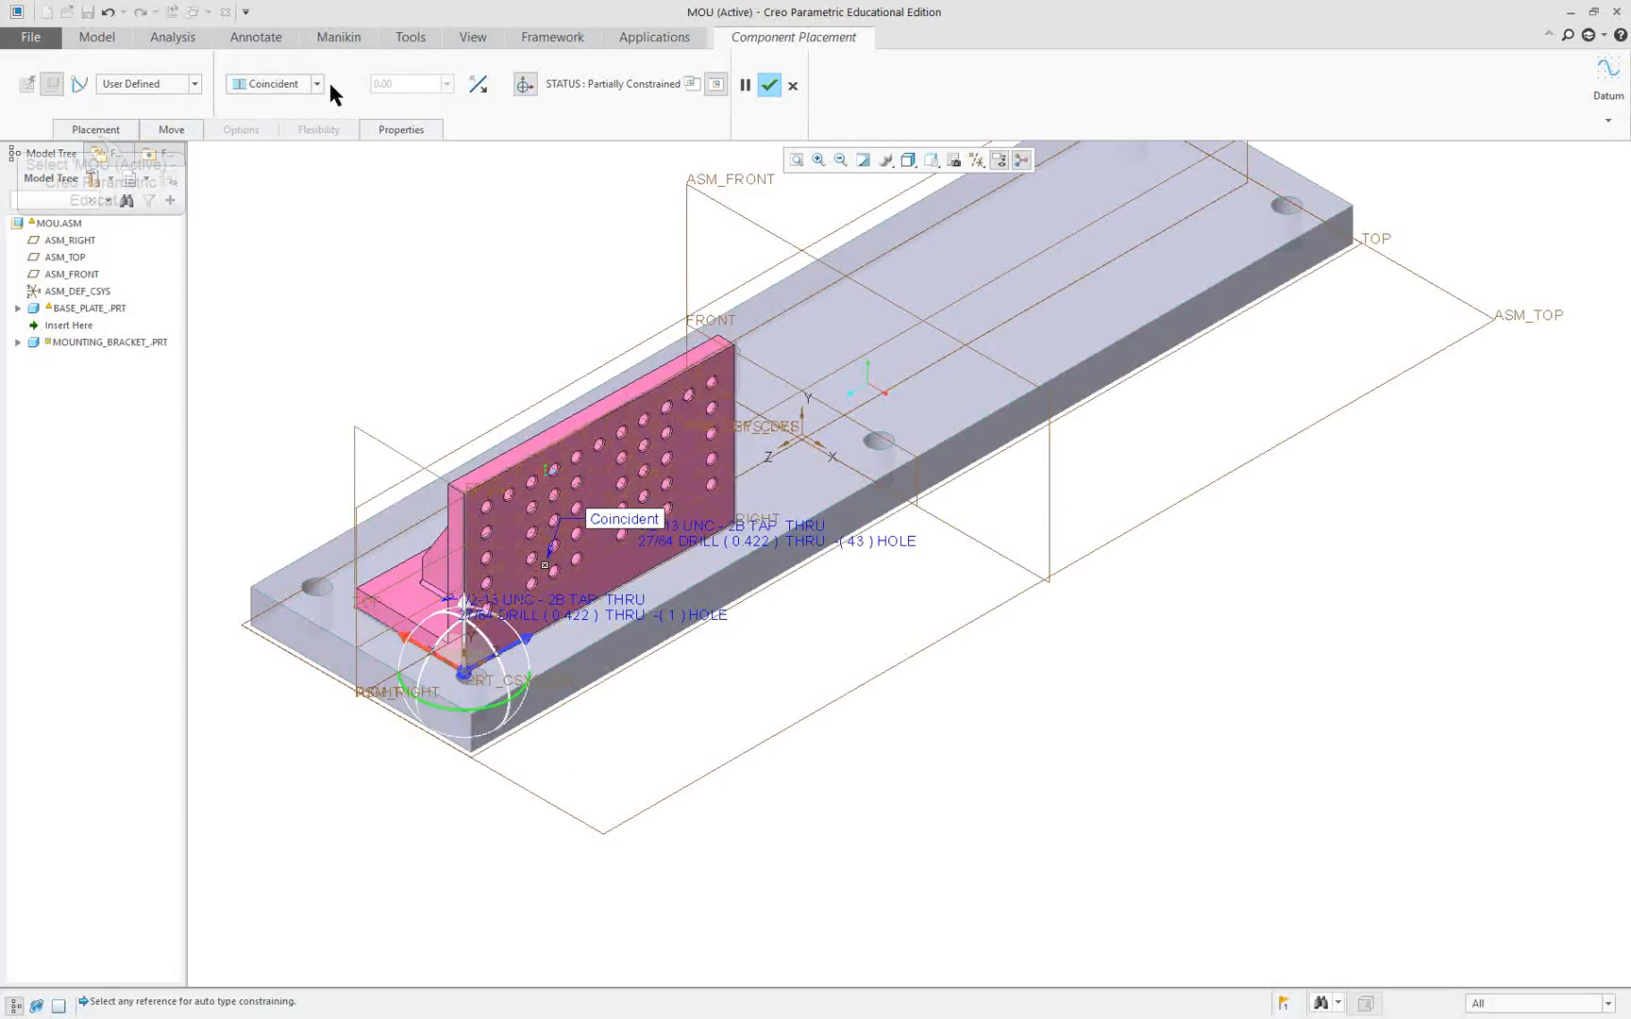
Add a second placement constraint between the base plate's near end face and the bracket's end face.
left_click(96, 132)
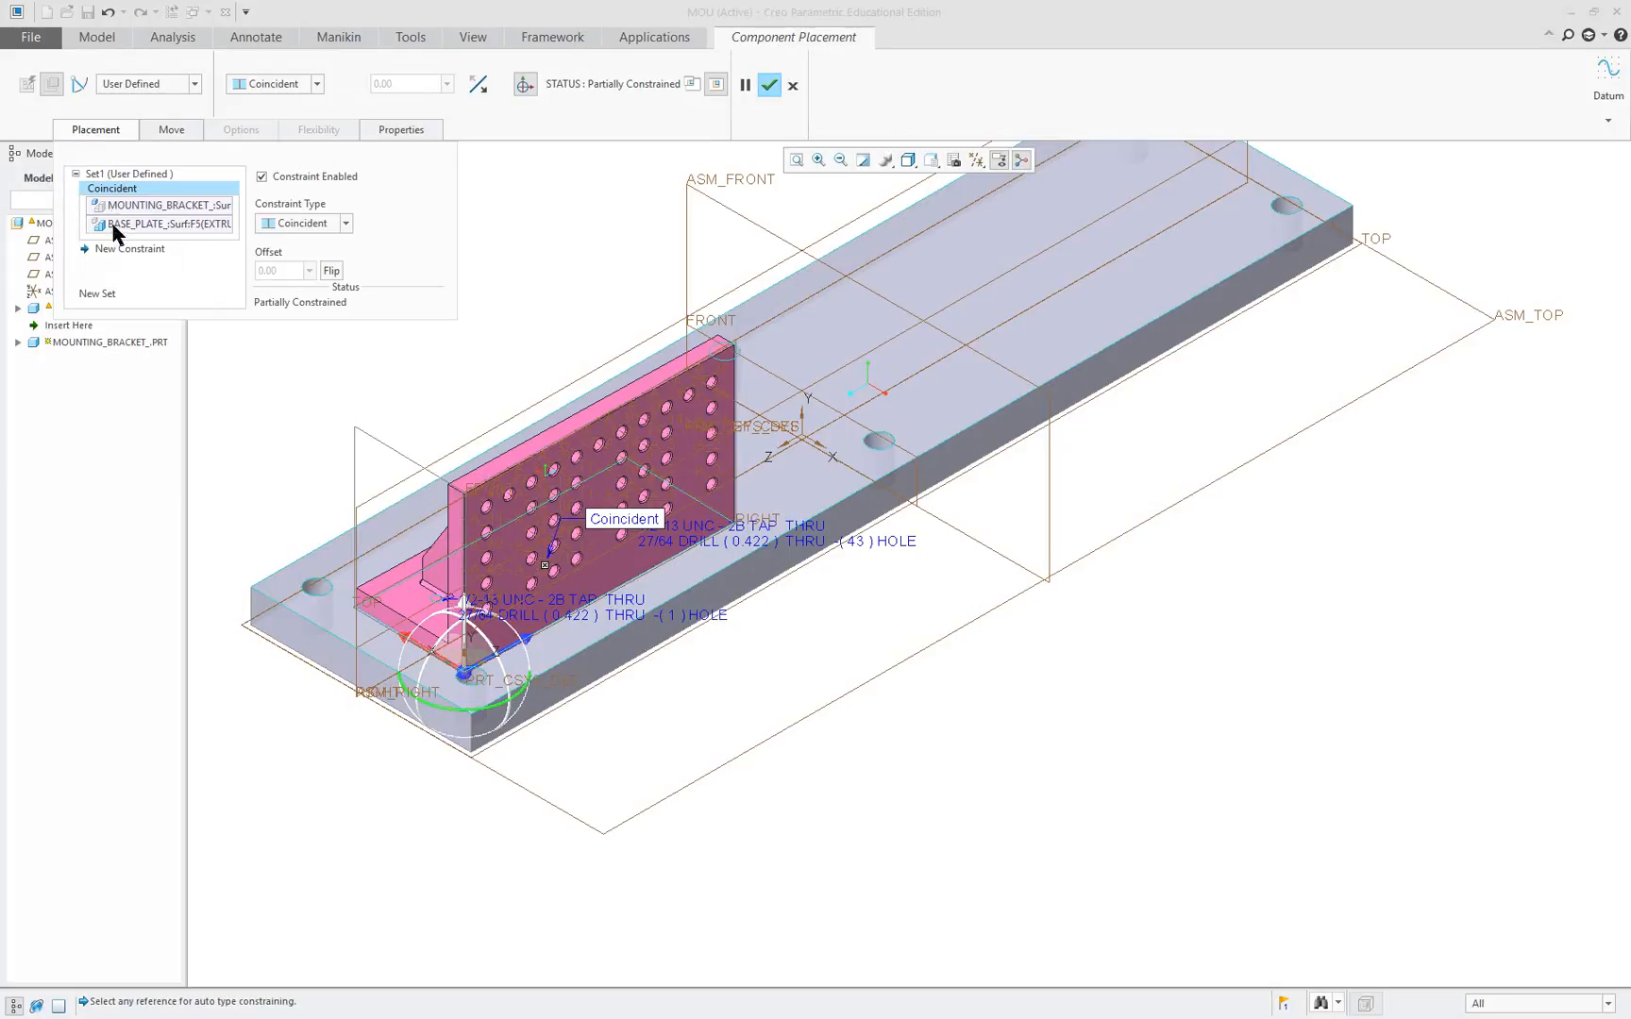
left_click(141, 251)
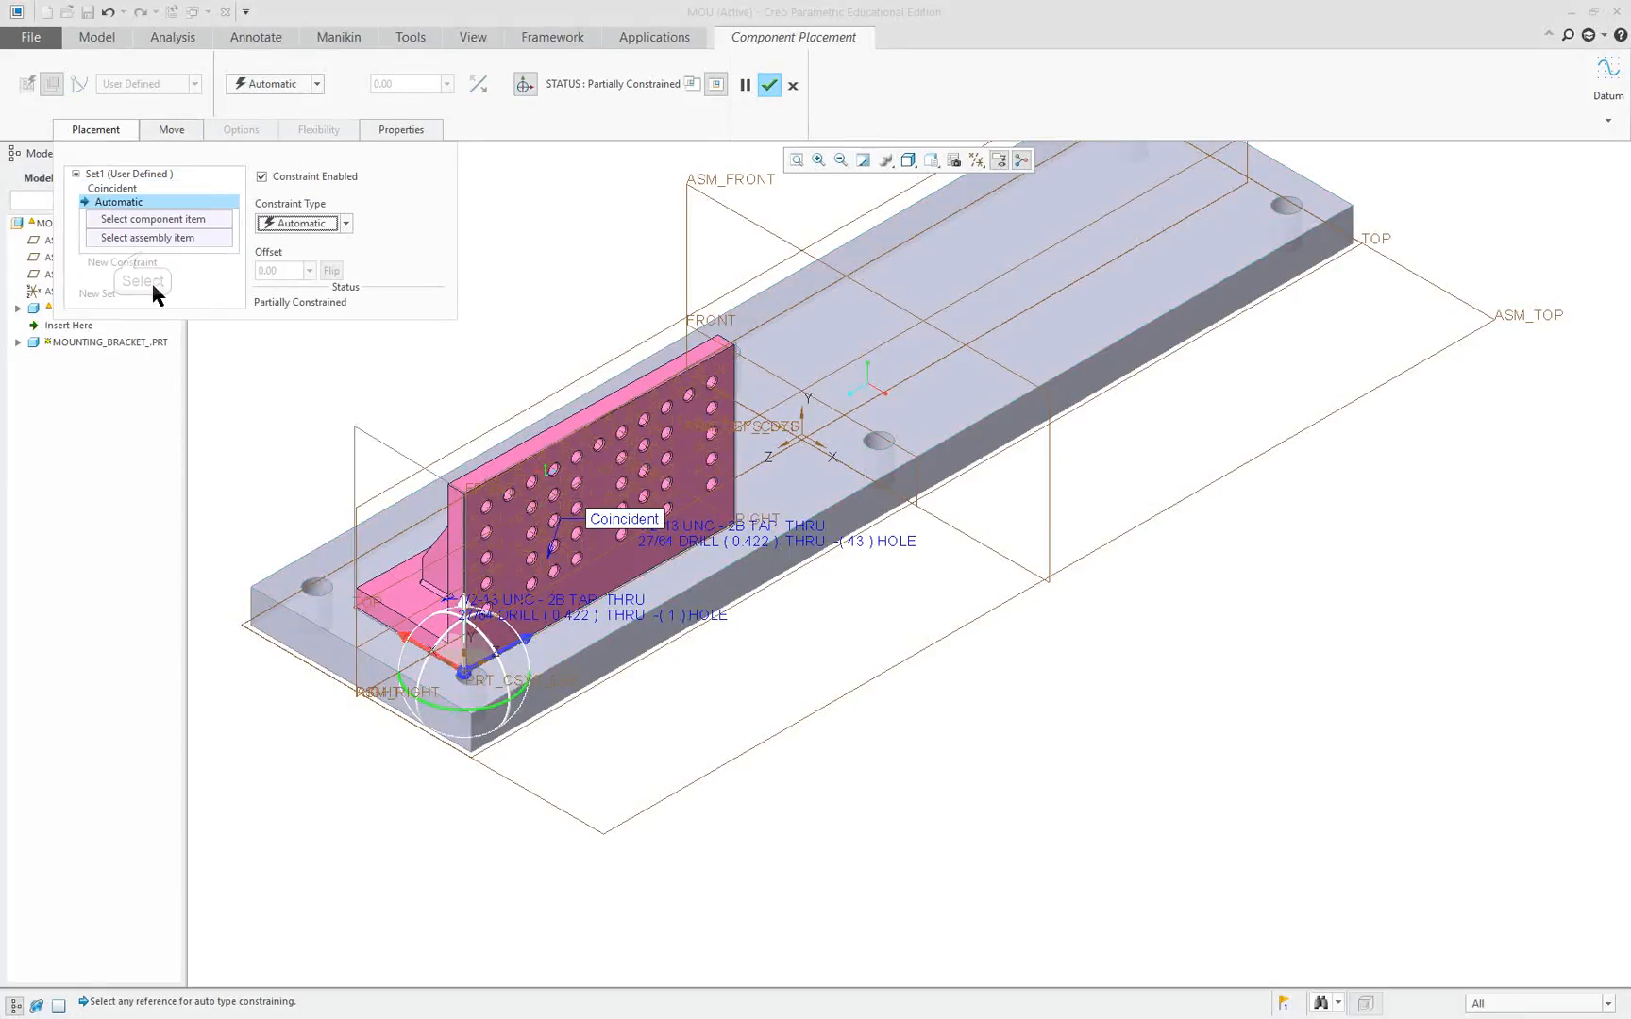
left_click(314, 646)
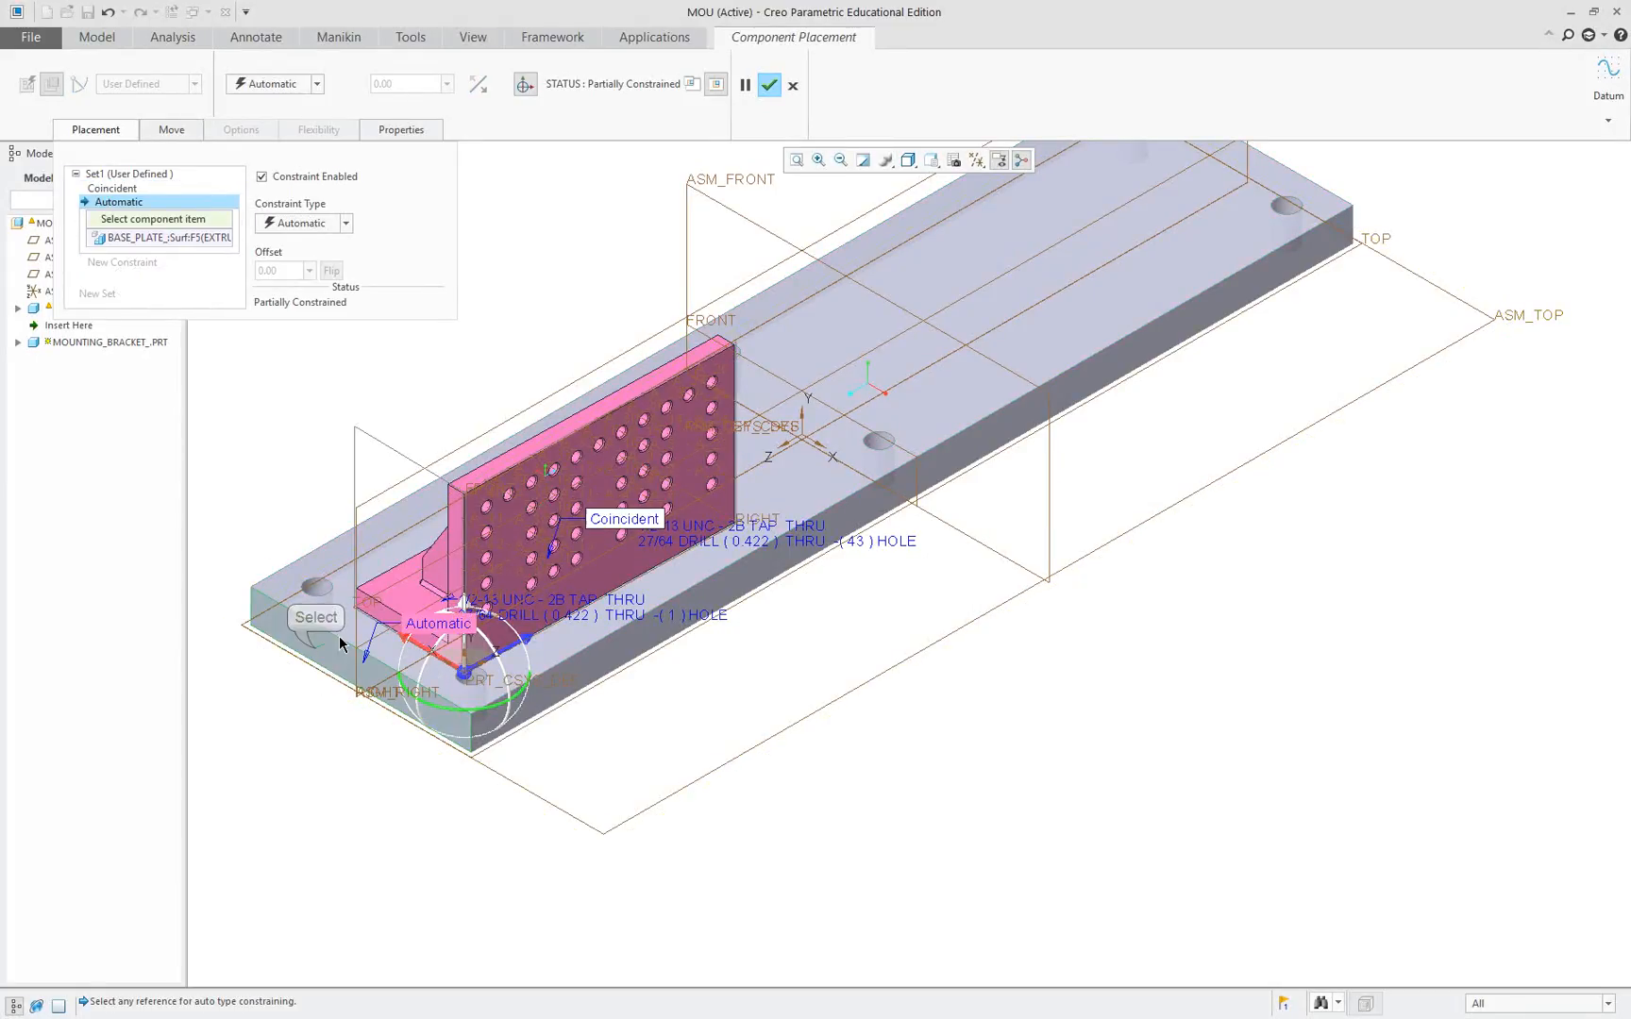
scroll(387, 614, "up", 3)
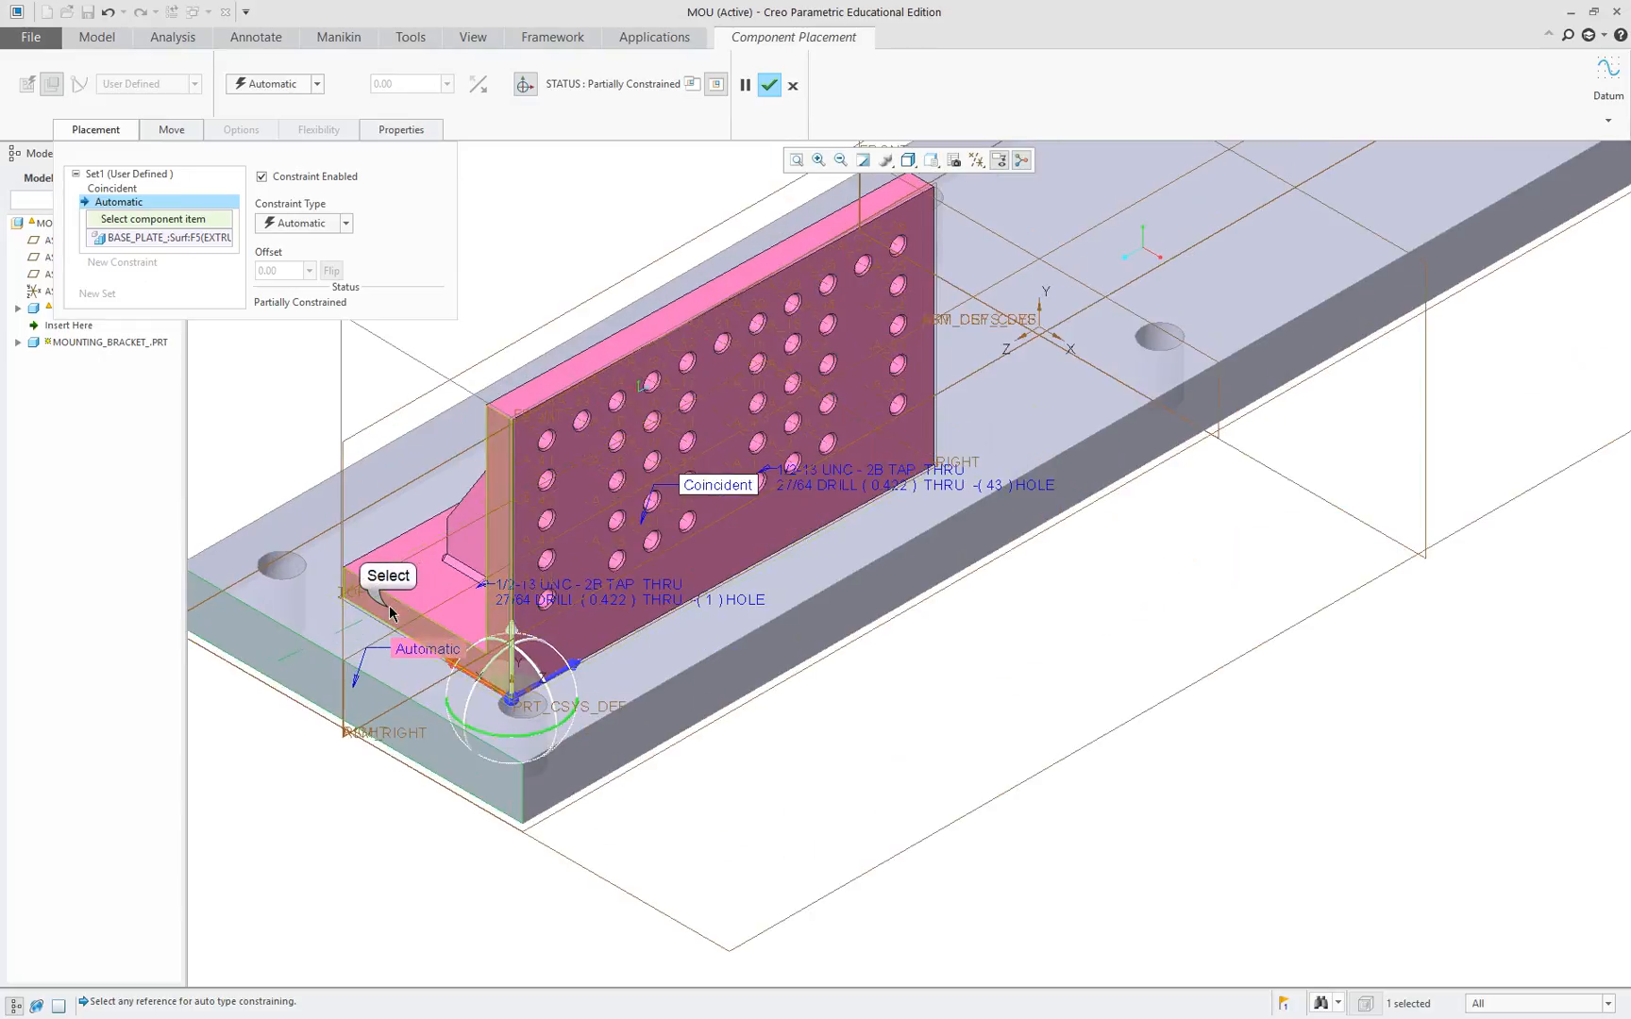
left_click(388, 609)
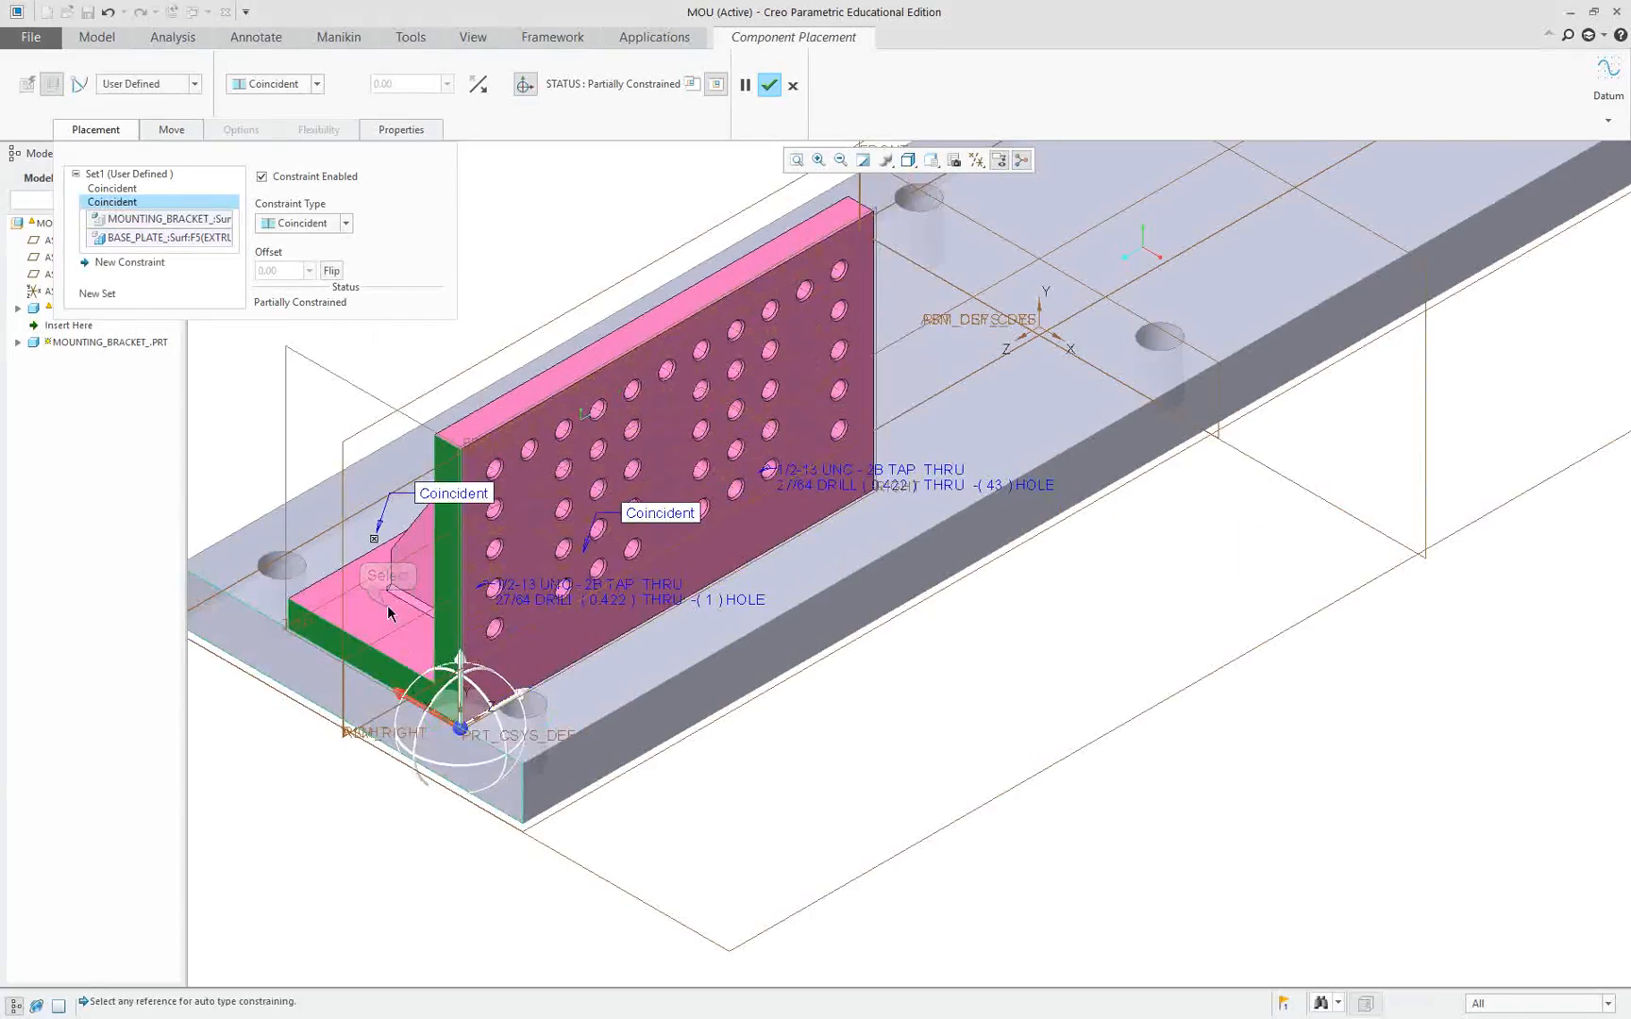
Change the end-face constraint to Distance with an offset of 3.
left_click(284, 224)
left_click(292, 247)
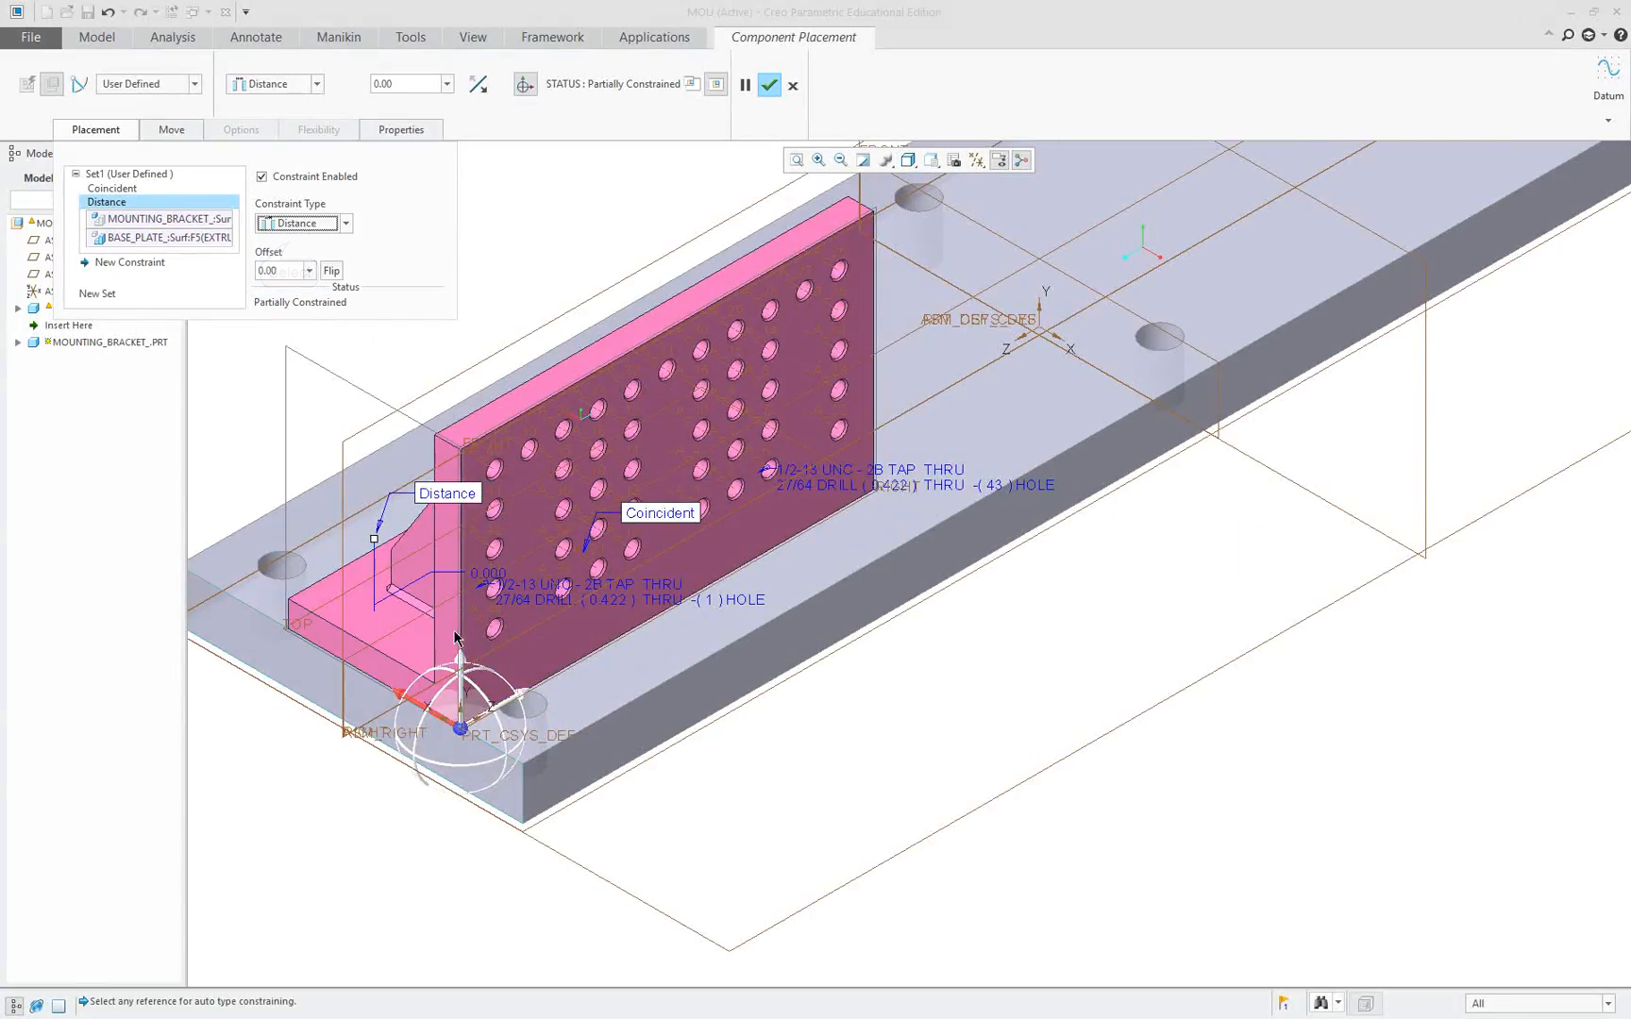
left_click(293, 272)
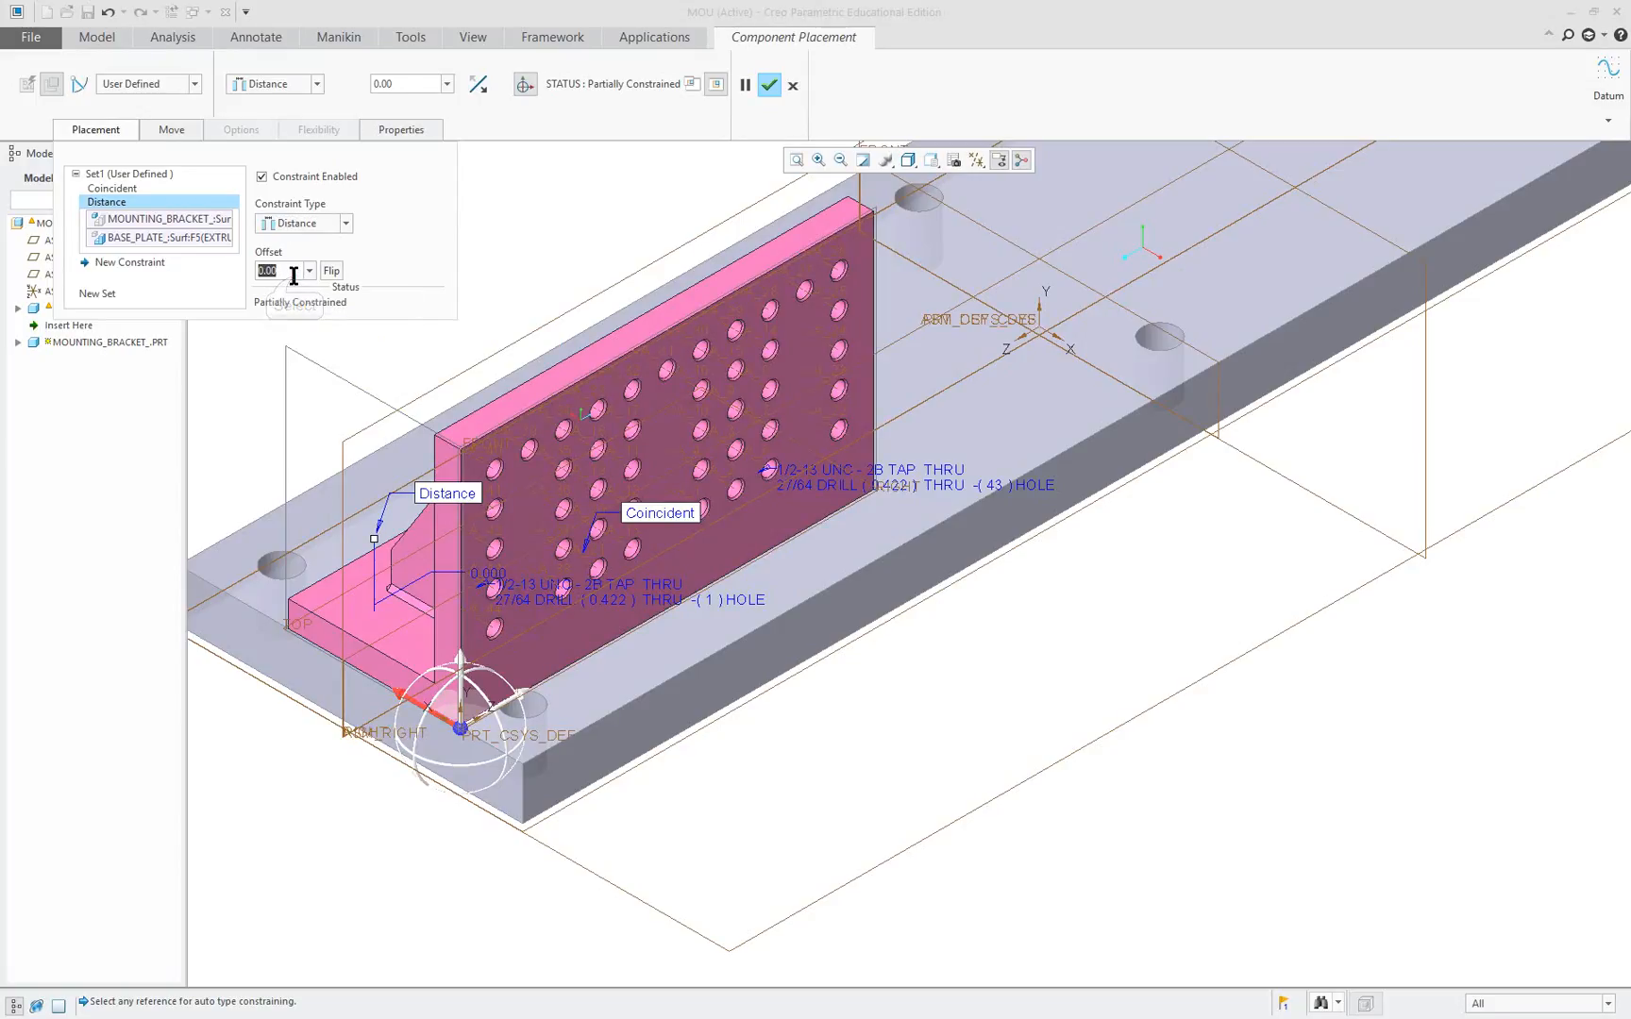
type("3")
key("Return")
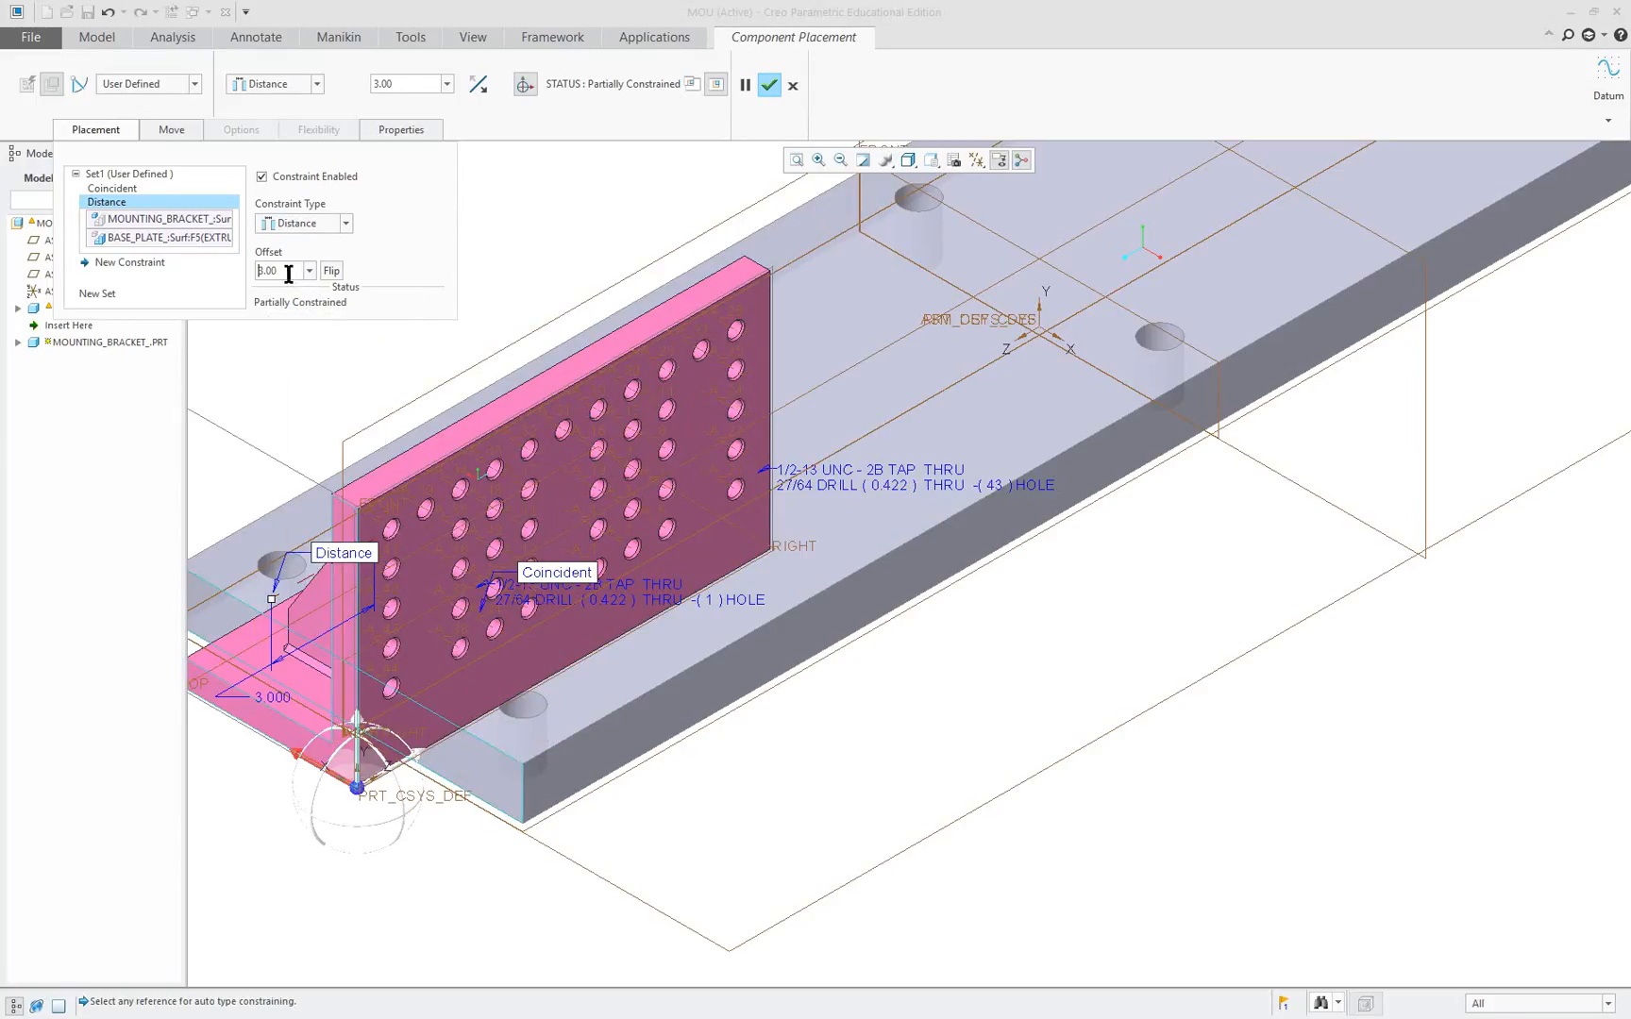
Reverse the end-face offset with a negative value so the bracket sits 3 inward from the base plate's end.
type("-")
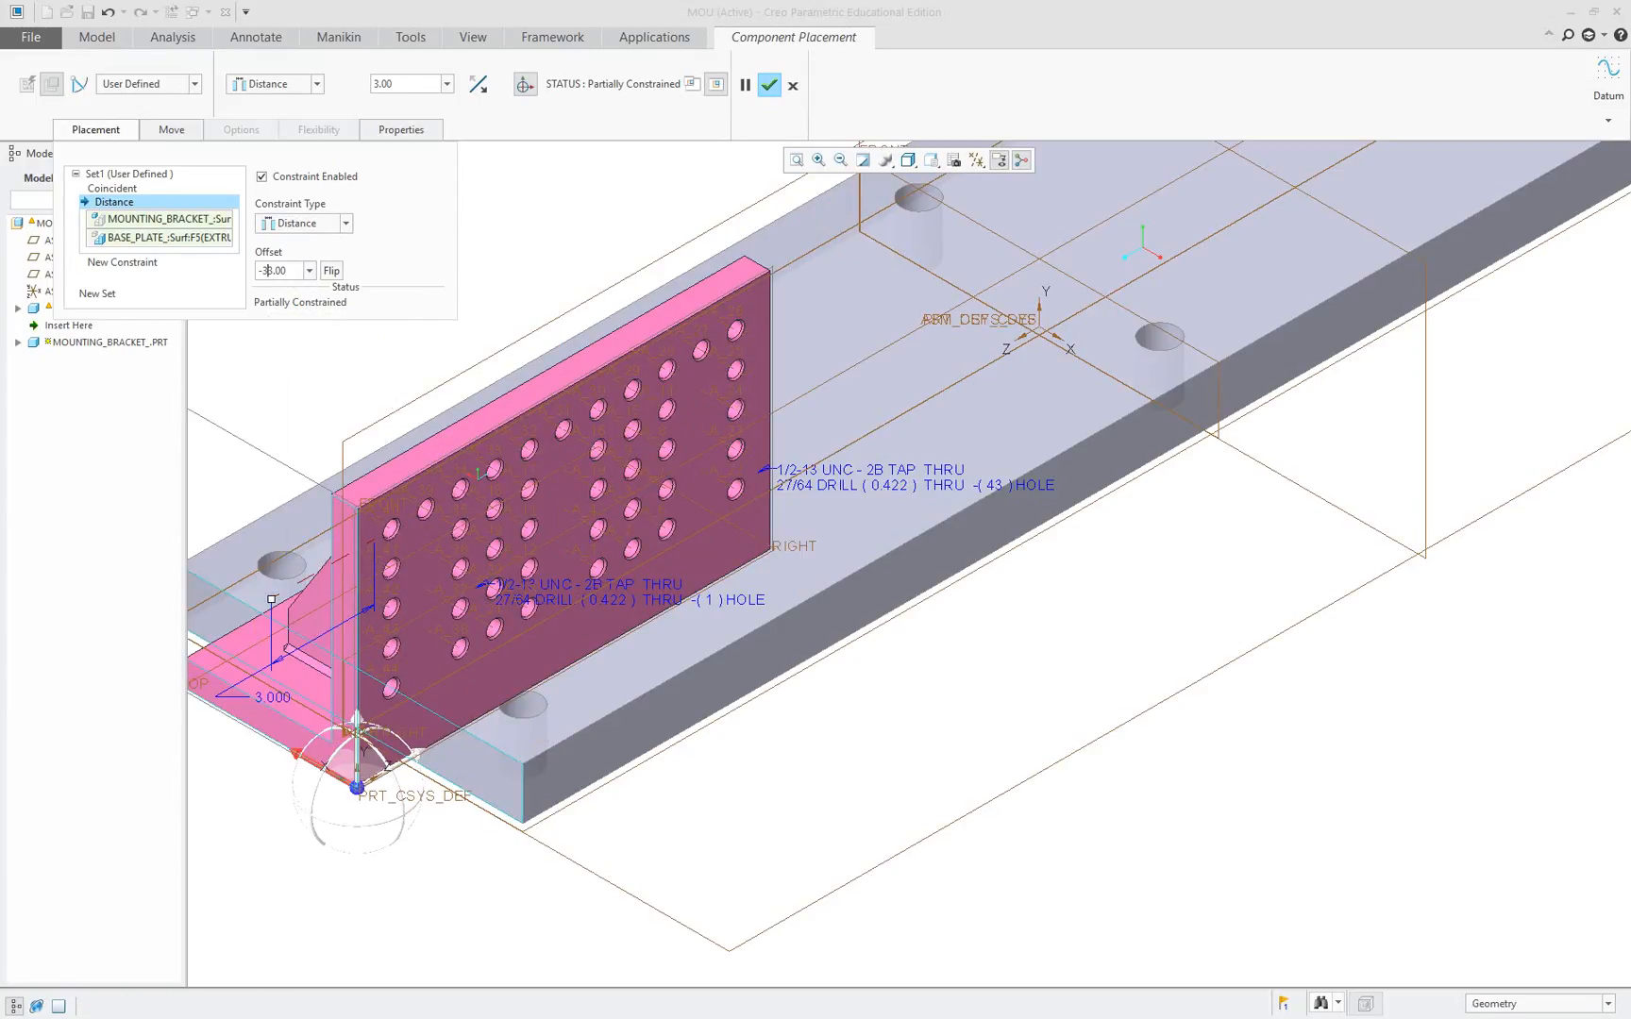
type("3")
key("Return")
scroll(466, 429, "down", 3)
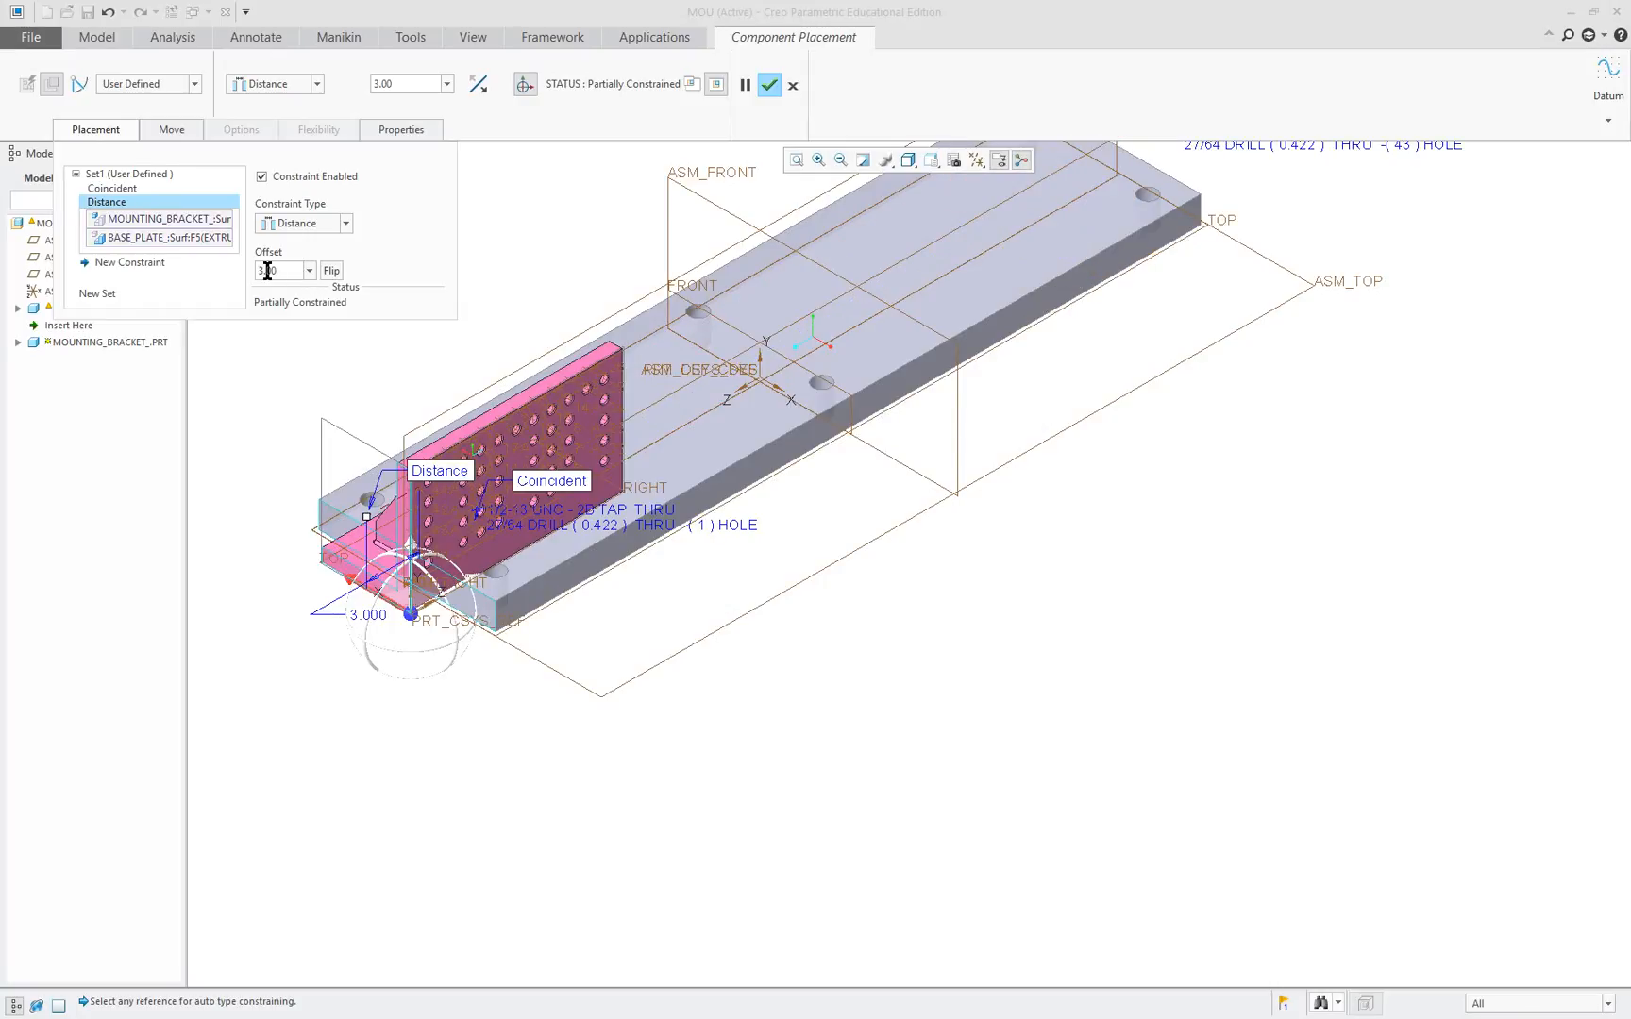
left_click(260, 271)
type("-")
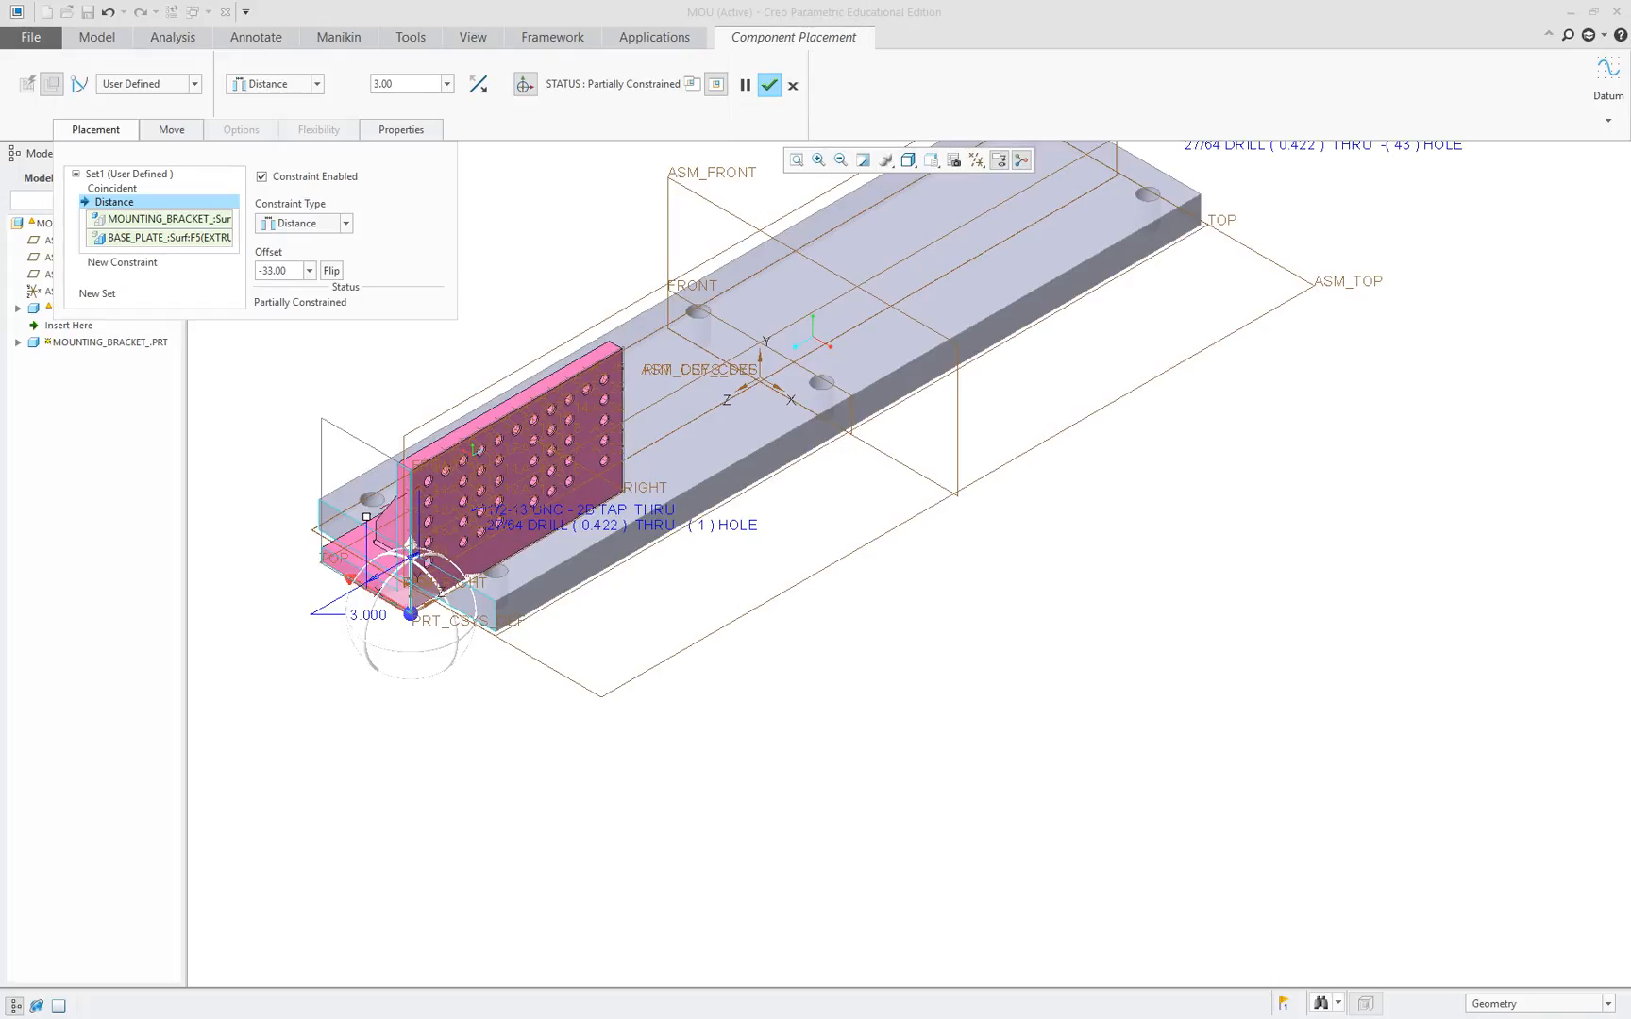
key("Return")
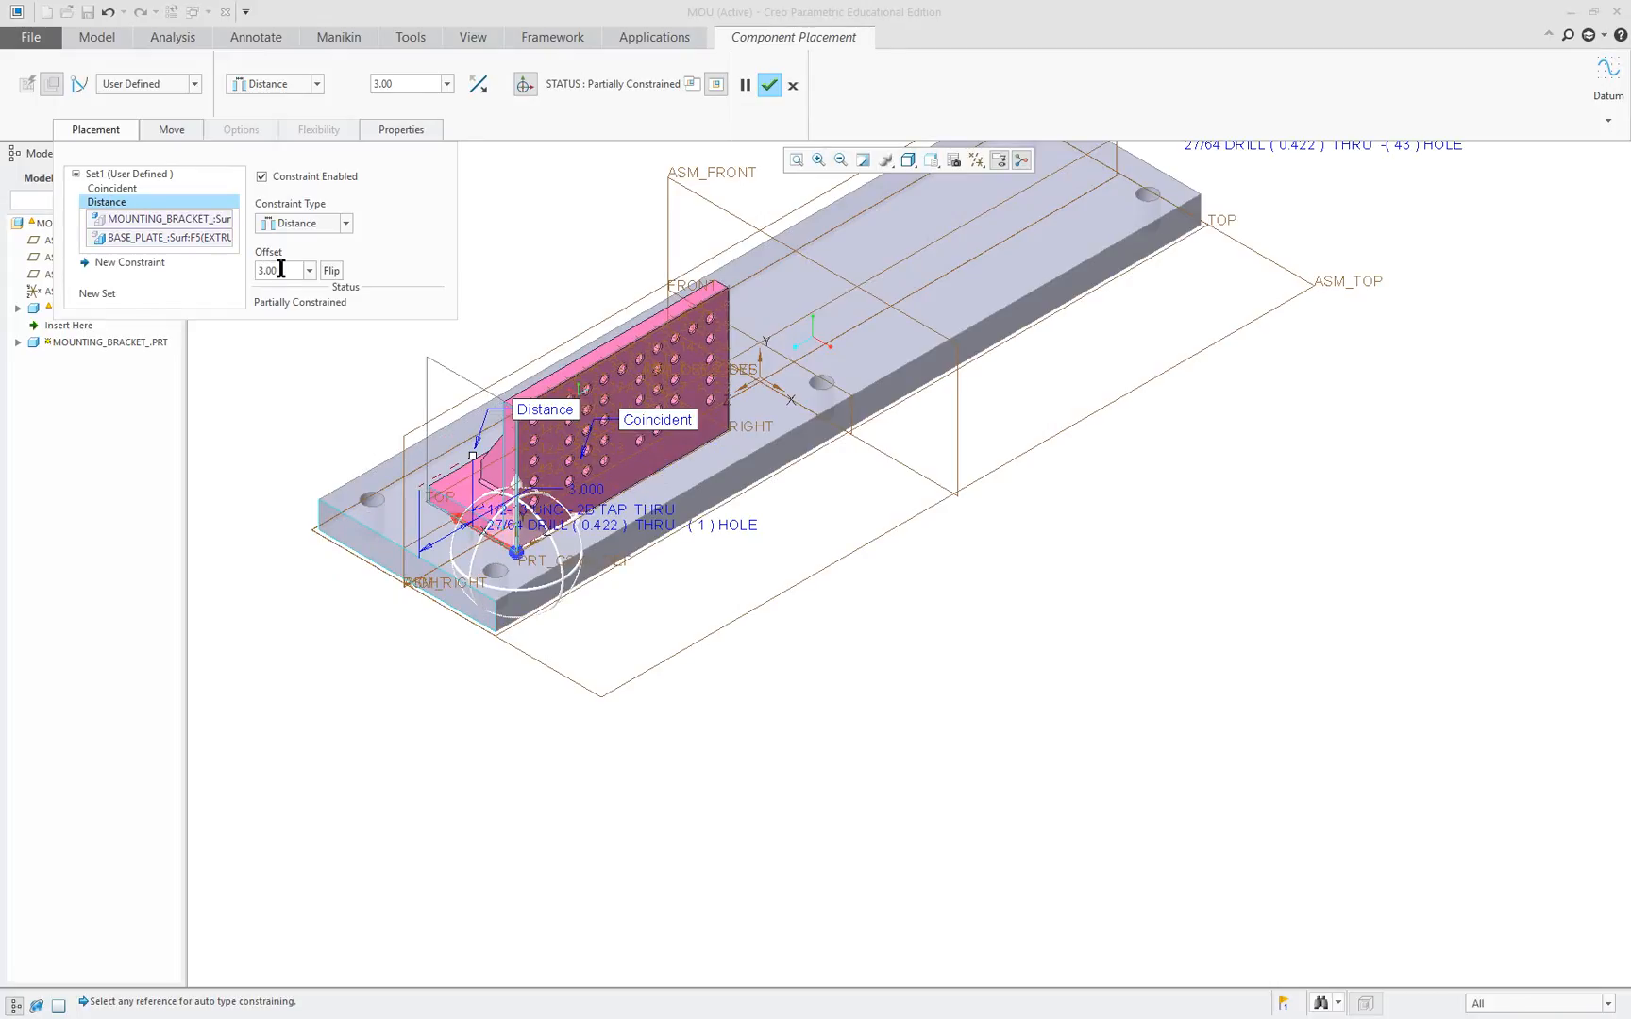
Add a third placement constraint between the base plate's long side face and the bracket's vertical face with the hole pattern.
left_click(139, 268)
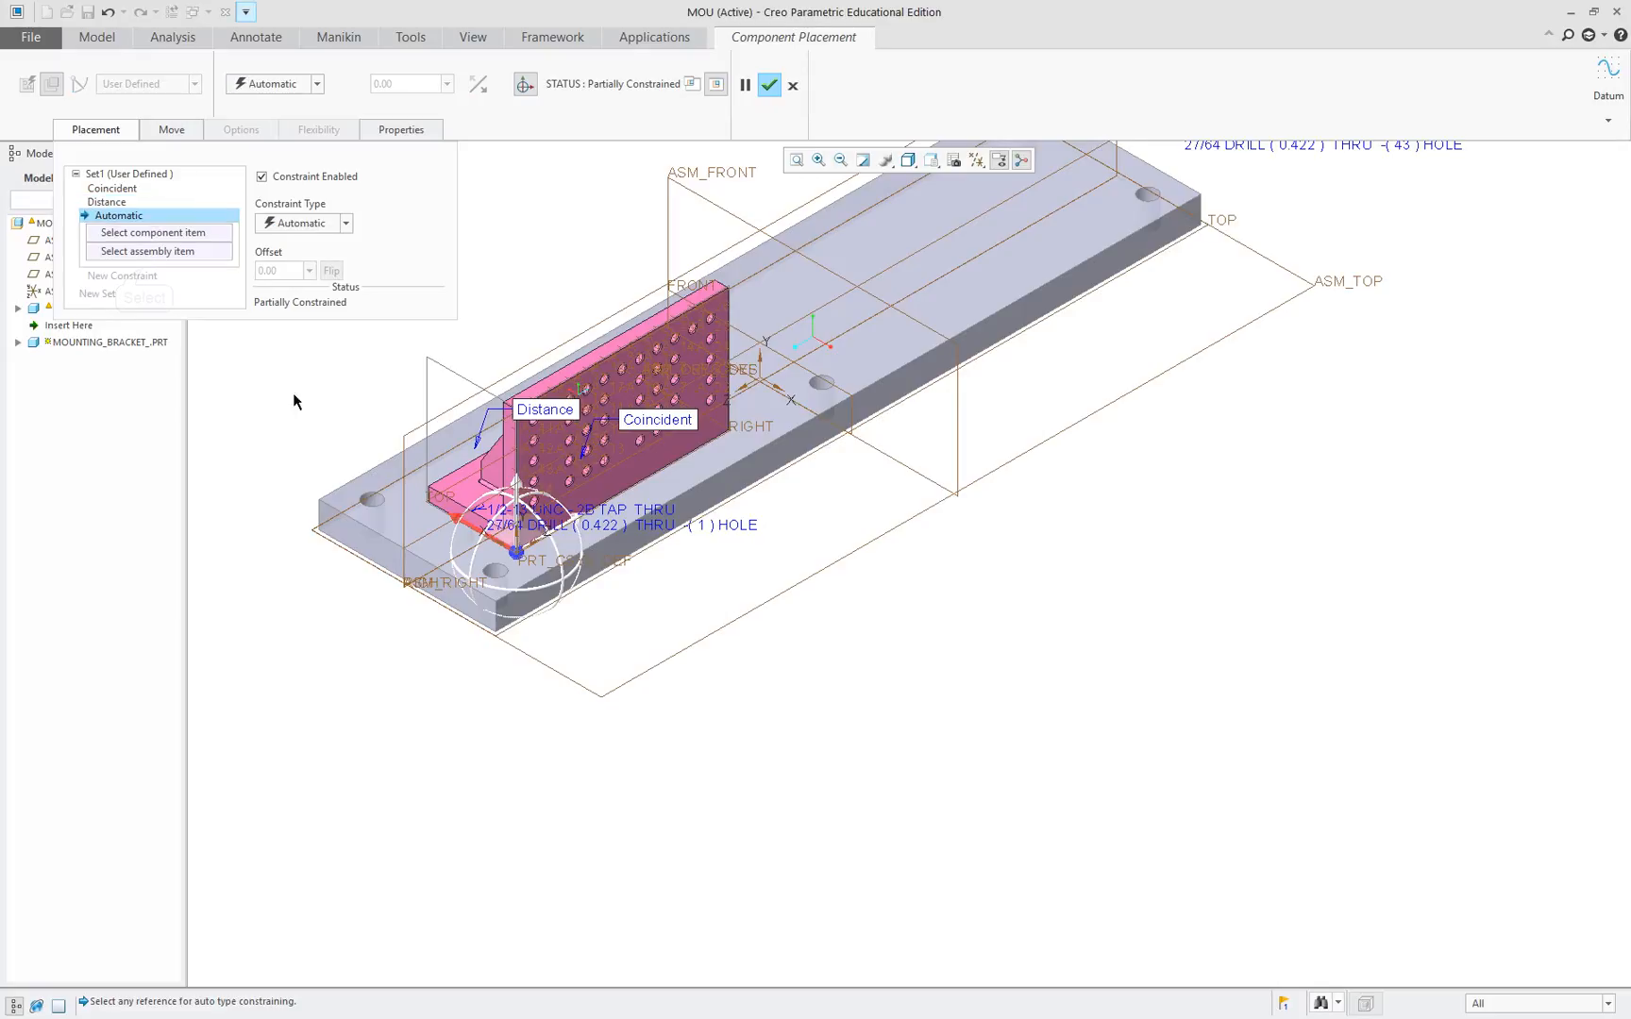
scroll(611, 538, "up", 3)
left_click(647, 529)
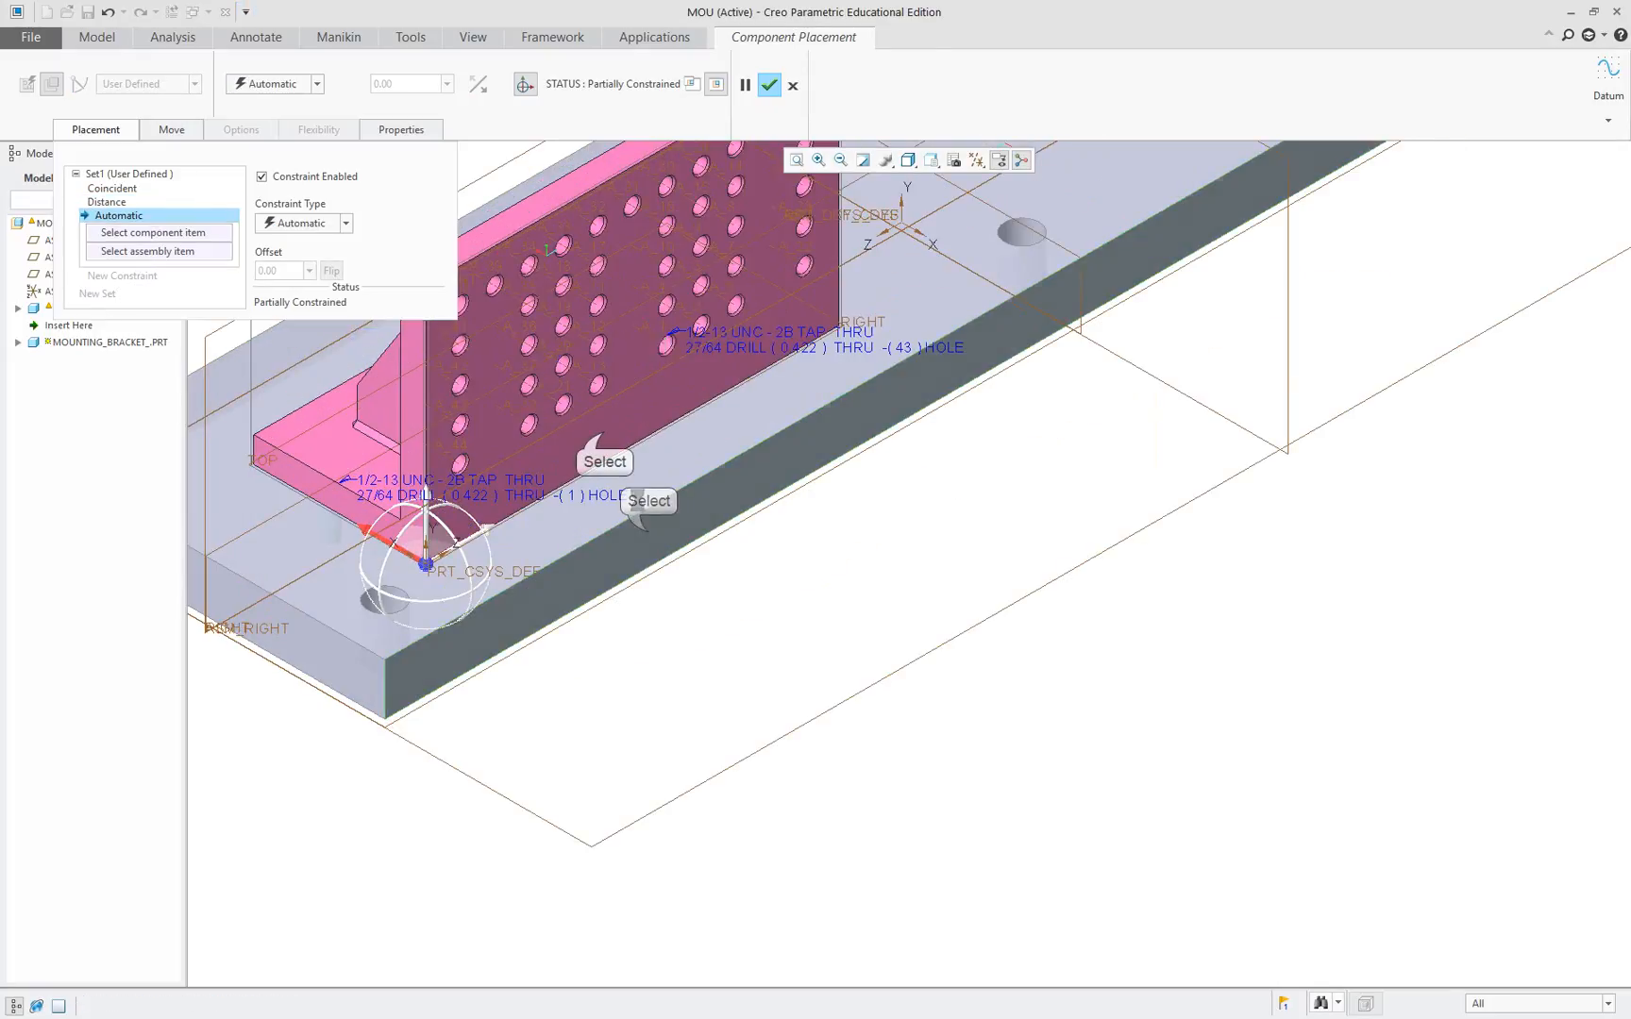
left_click(594, 438)
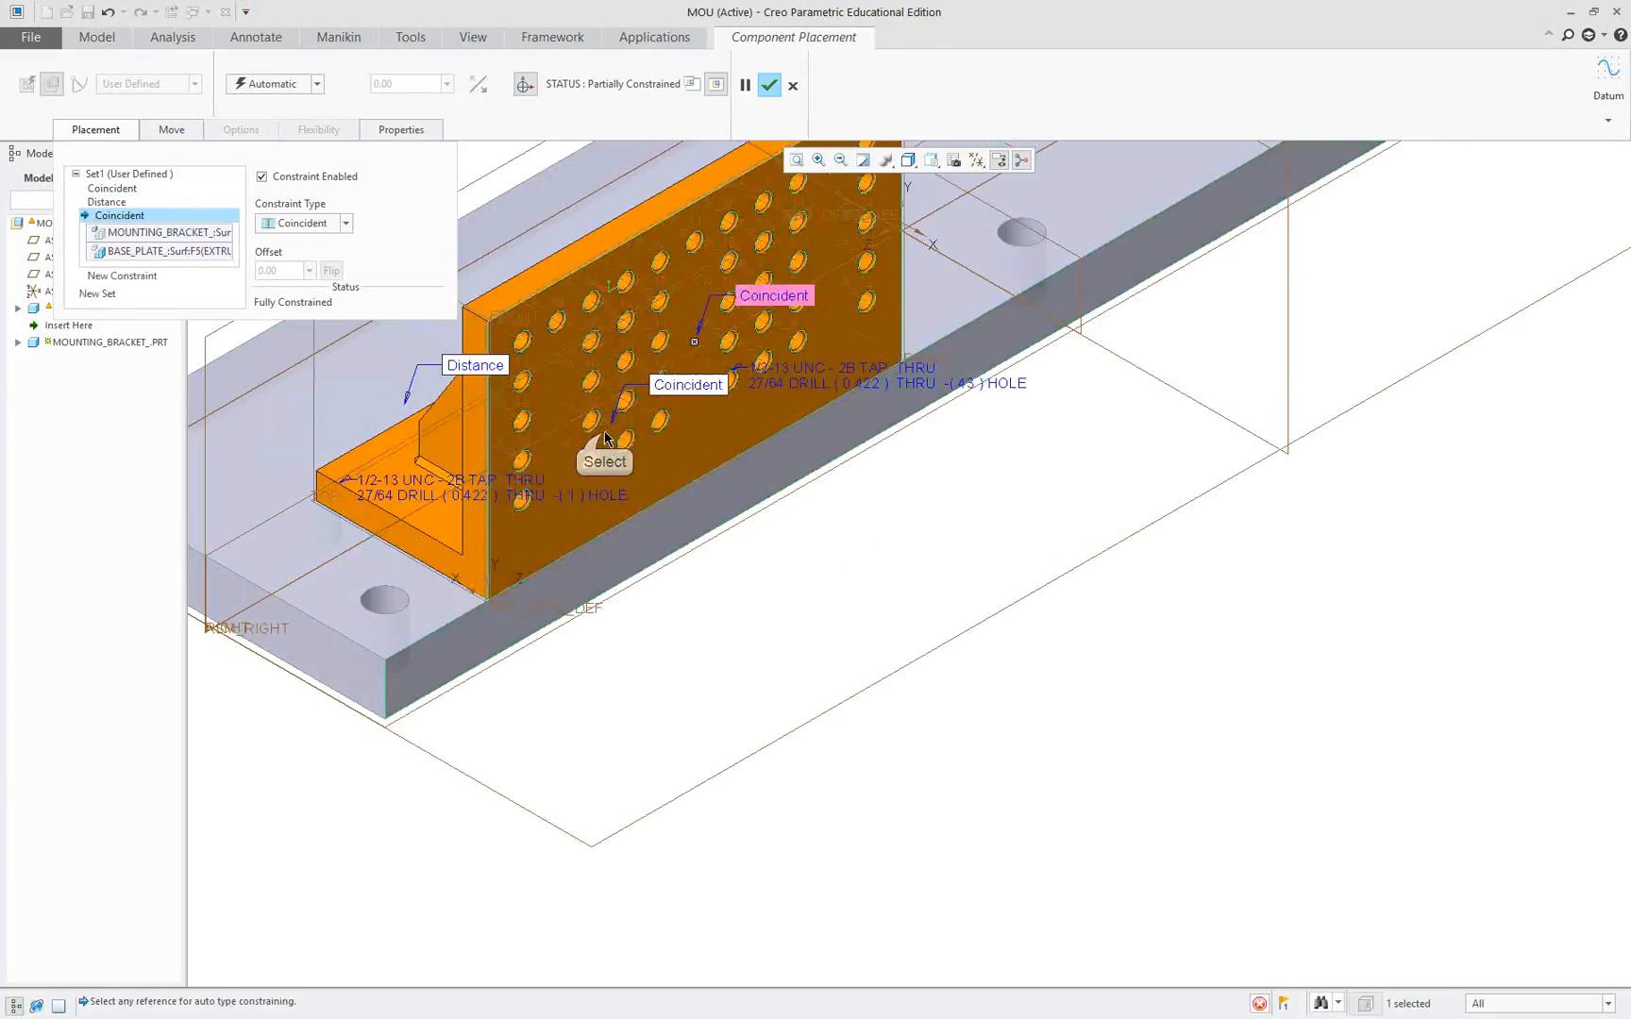
Change the side-face constraint to Distance with an offset of -1.5 and accept the bracket's placement.
left_click(319, 224)
left_click(317, 258)
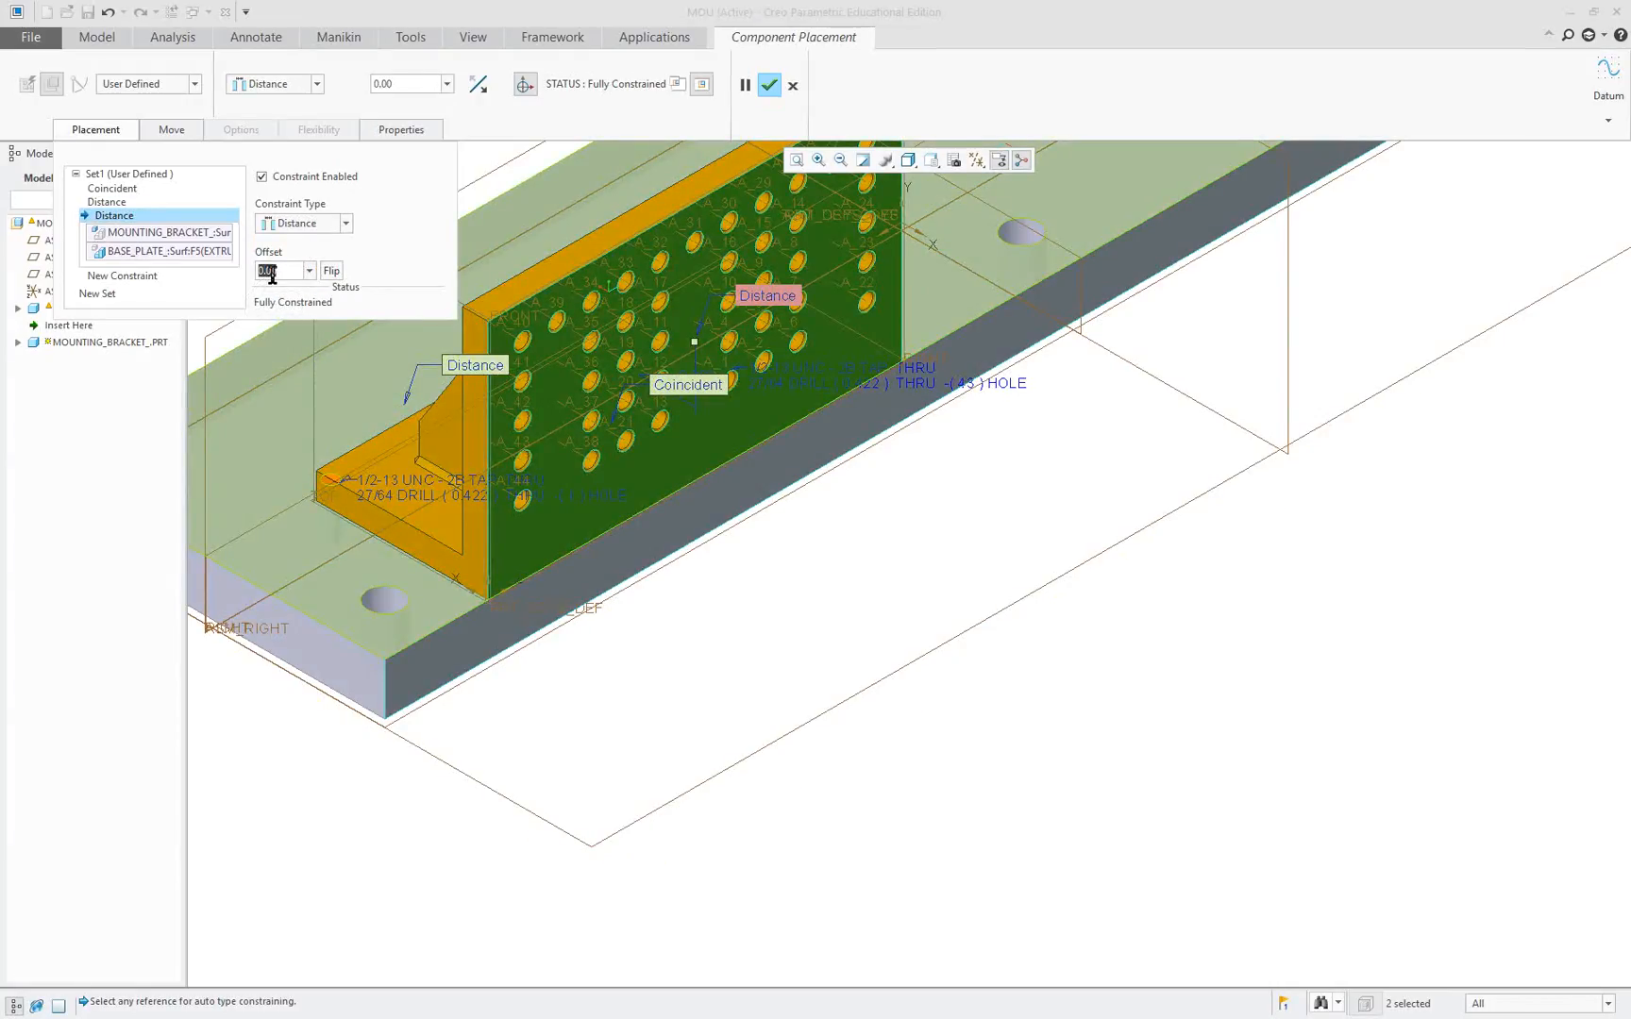
type("-1.5")
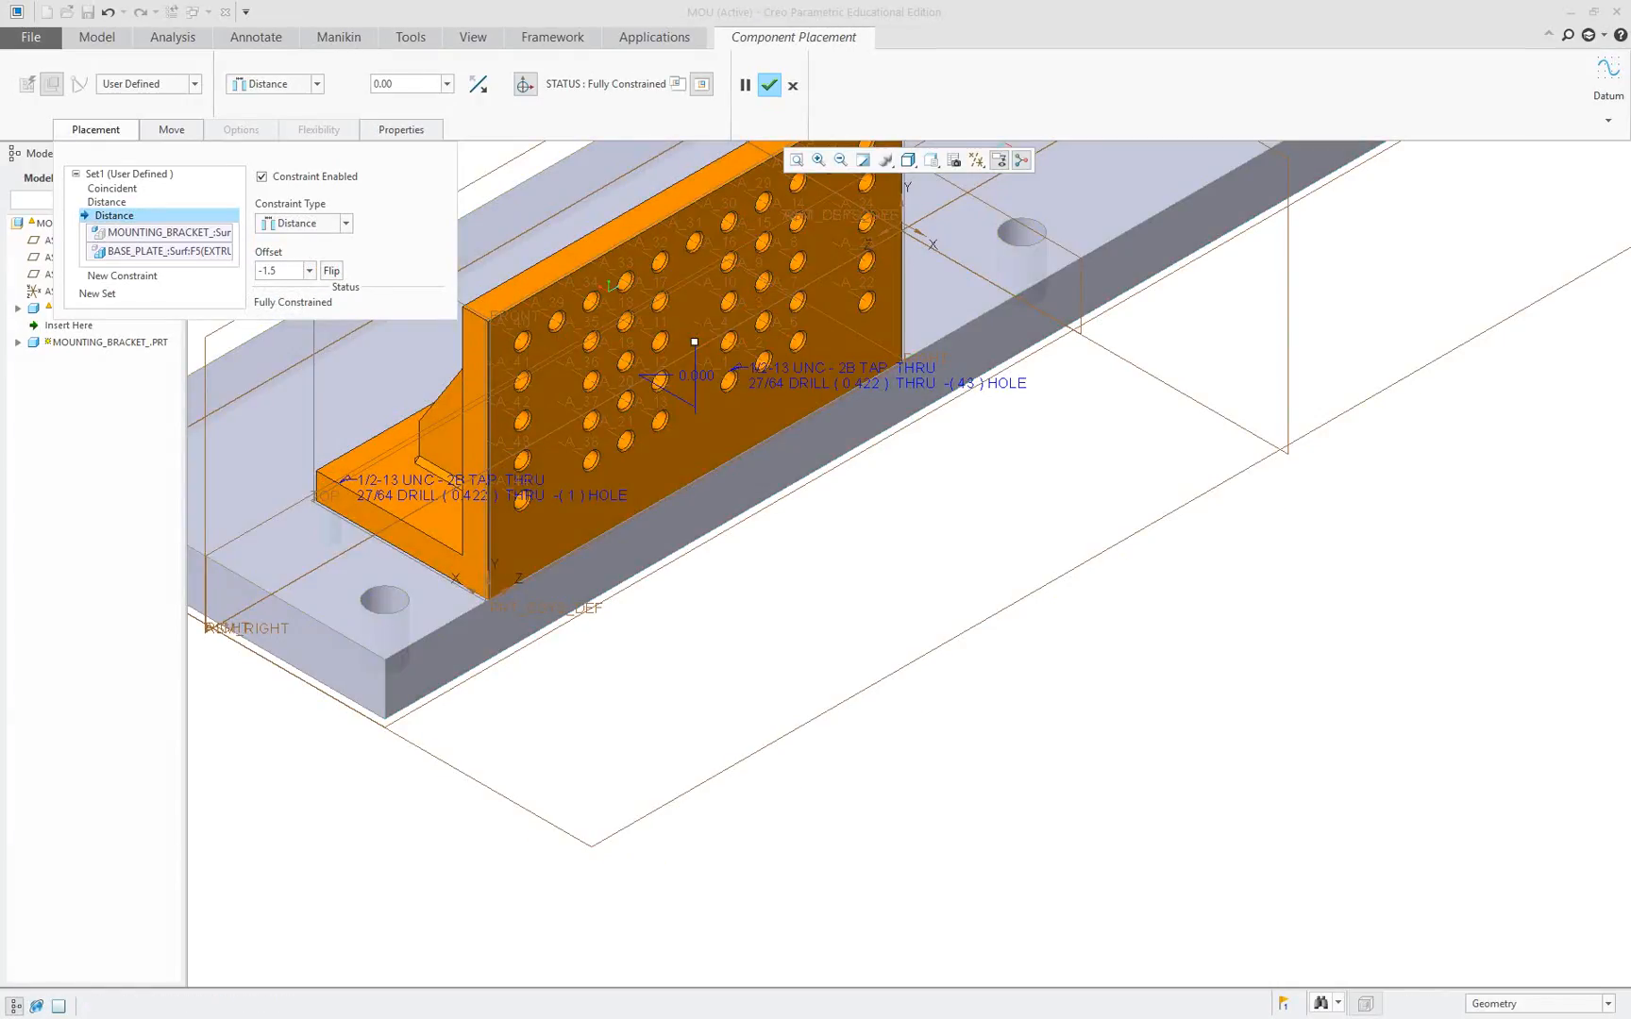
key("Return")
scroll(699, 463, "up", 4)
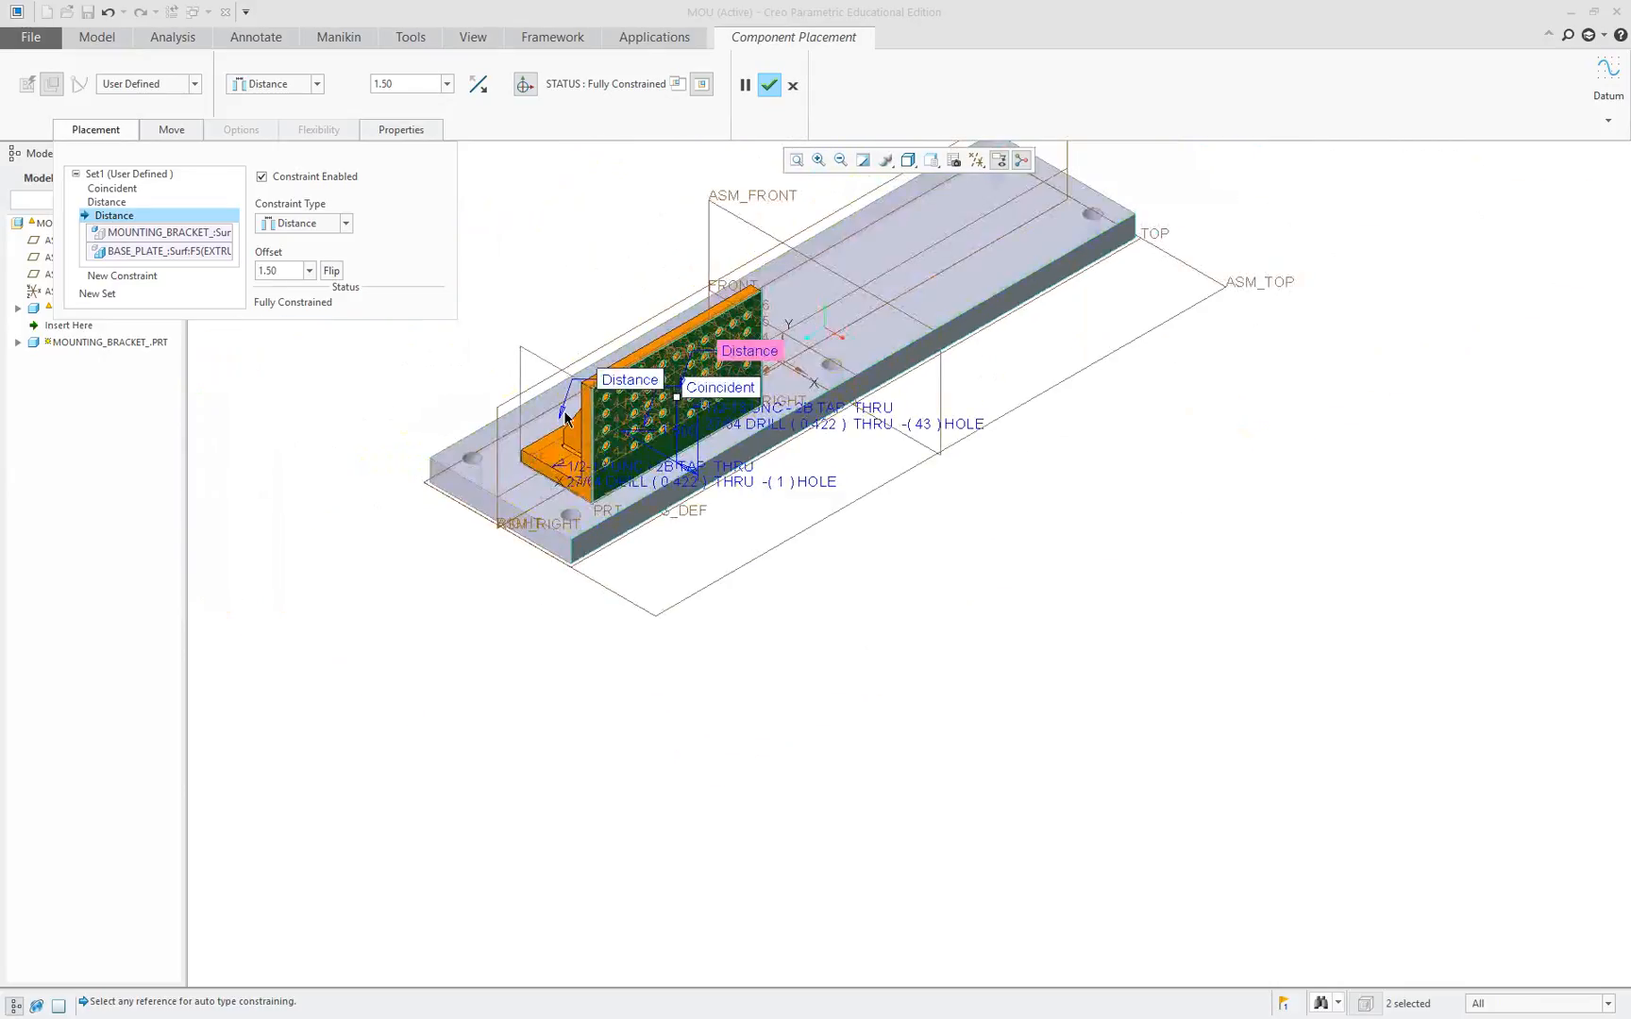
scroll(566, 411, "down", 5)
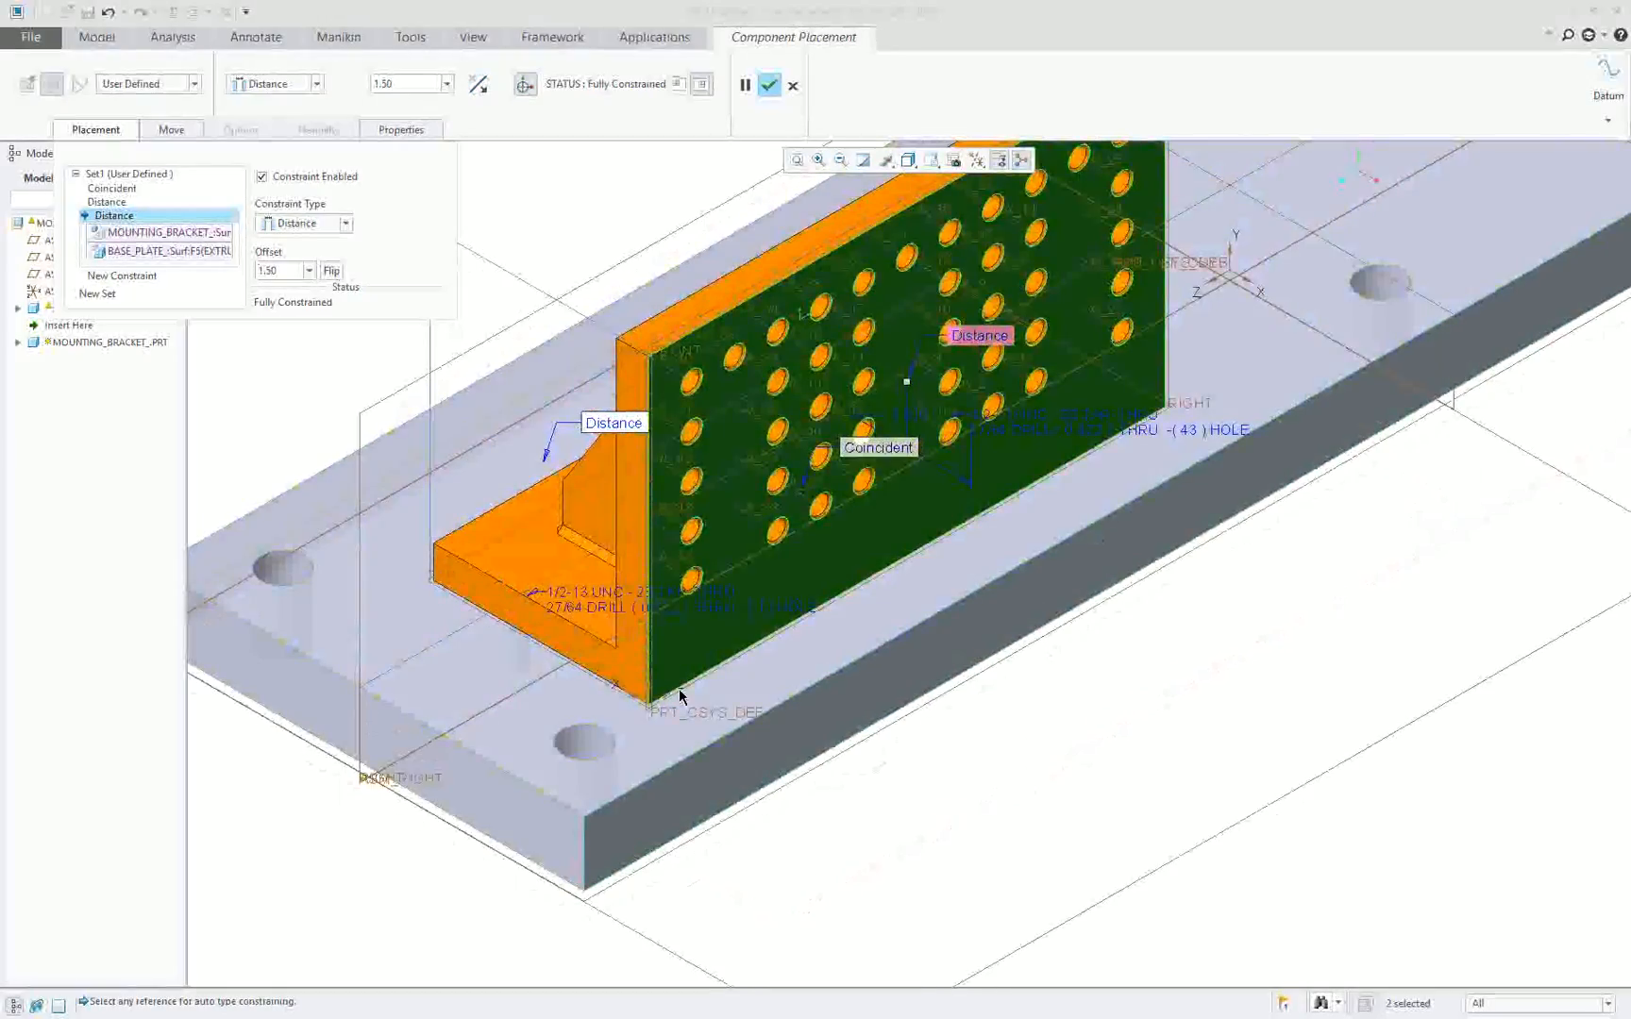
middle_click(600, 240)
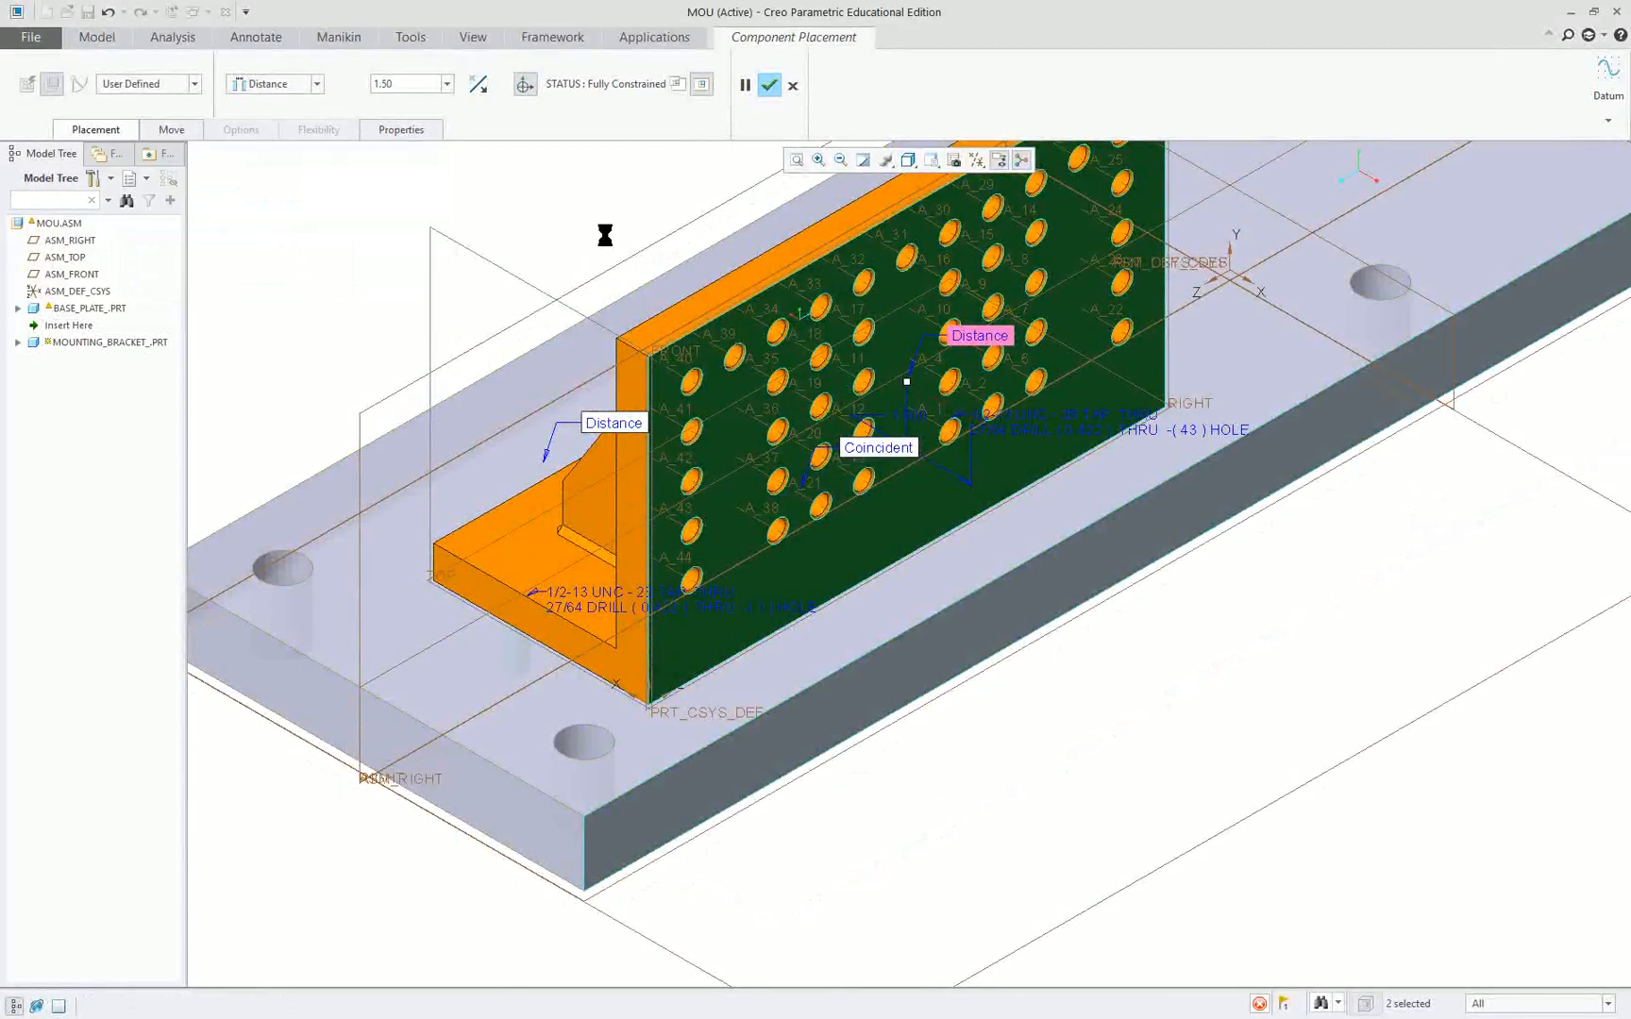
Turn off the display of all datum features, annotations and the spin center in the assembly.
scroll(956, 667, "up", 3)
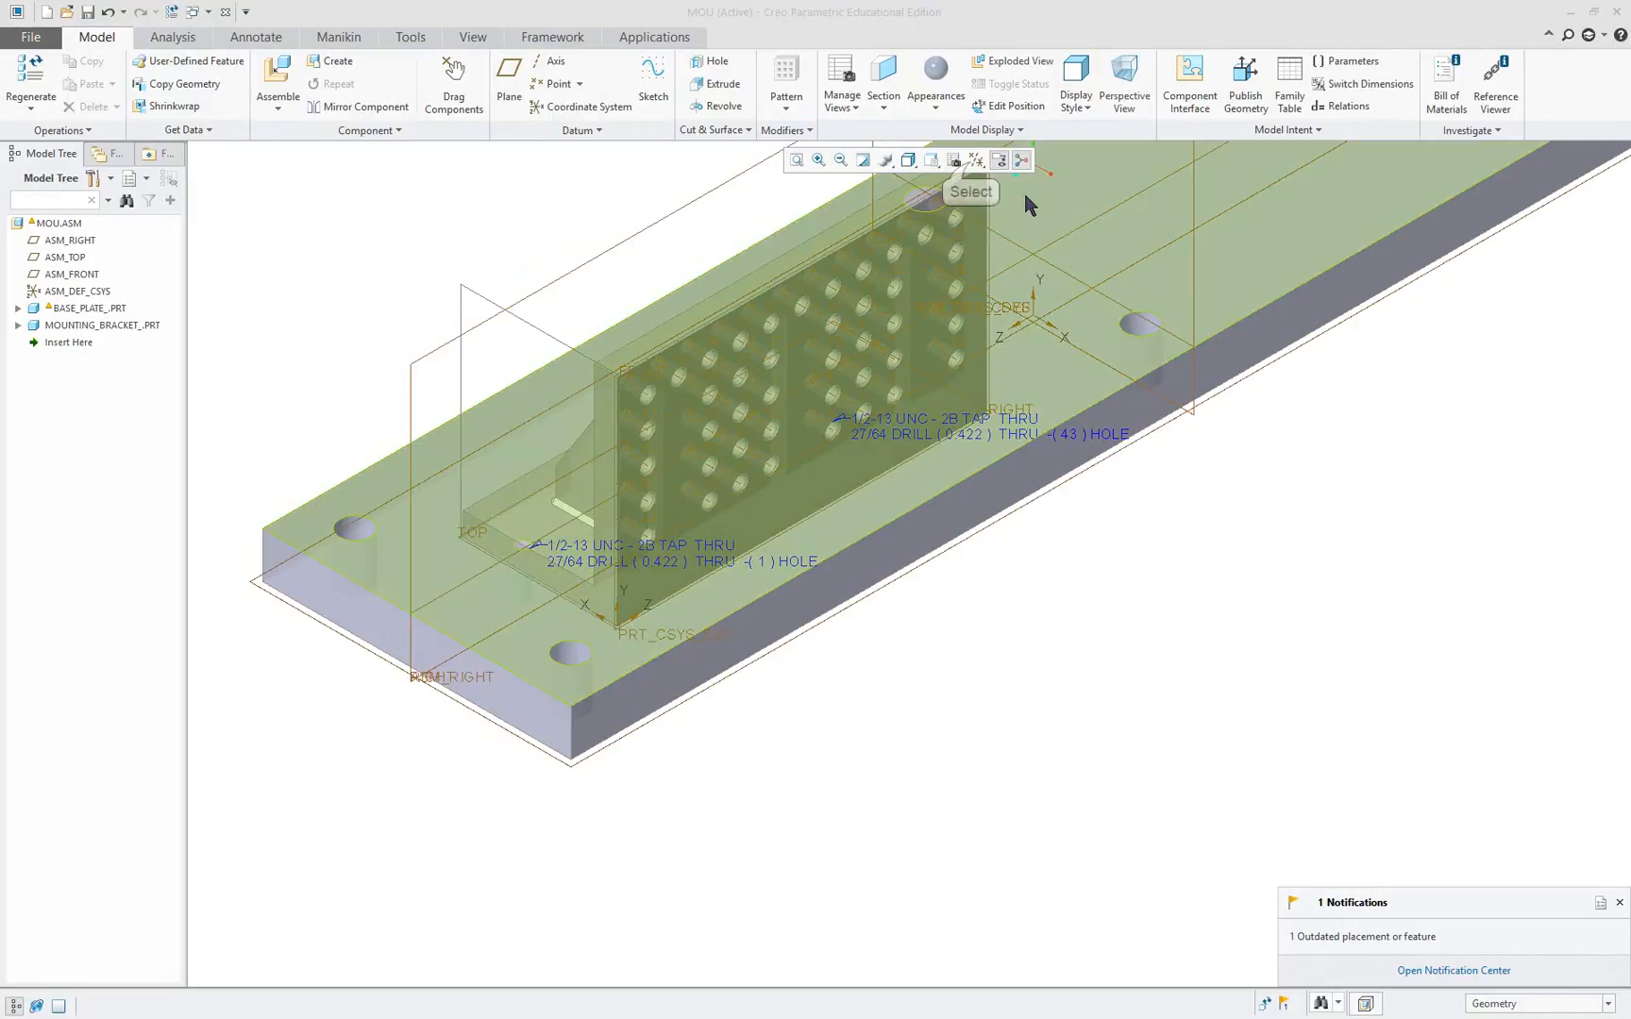
left_click(978, 162)
left_click(993, 181)
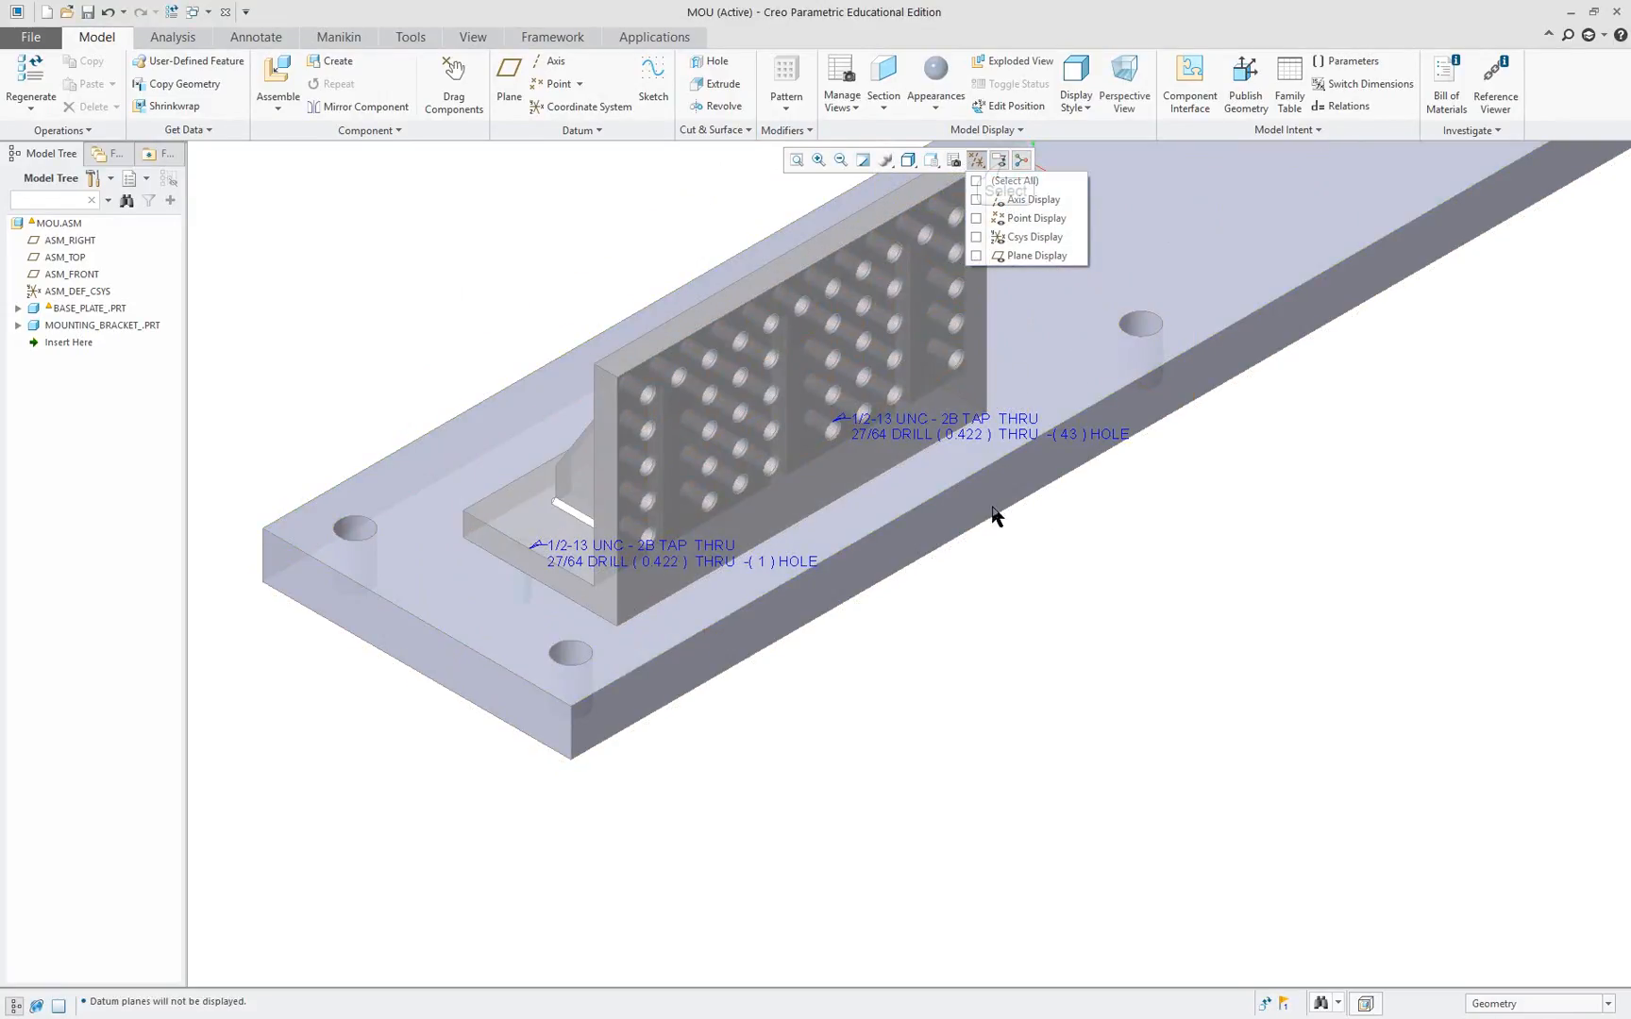
left_click(1000, 160)
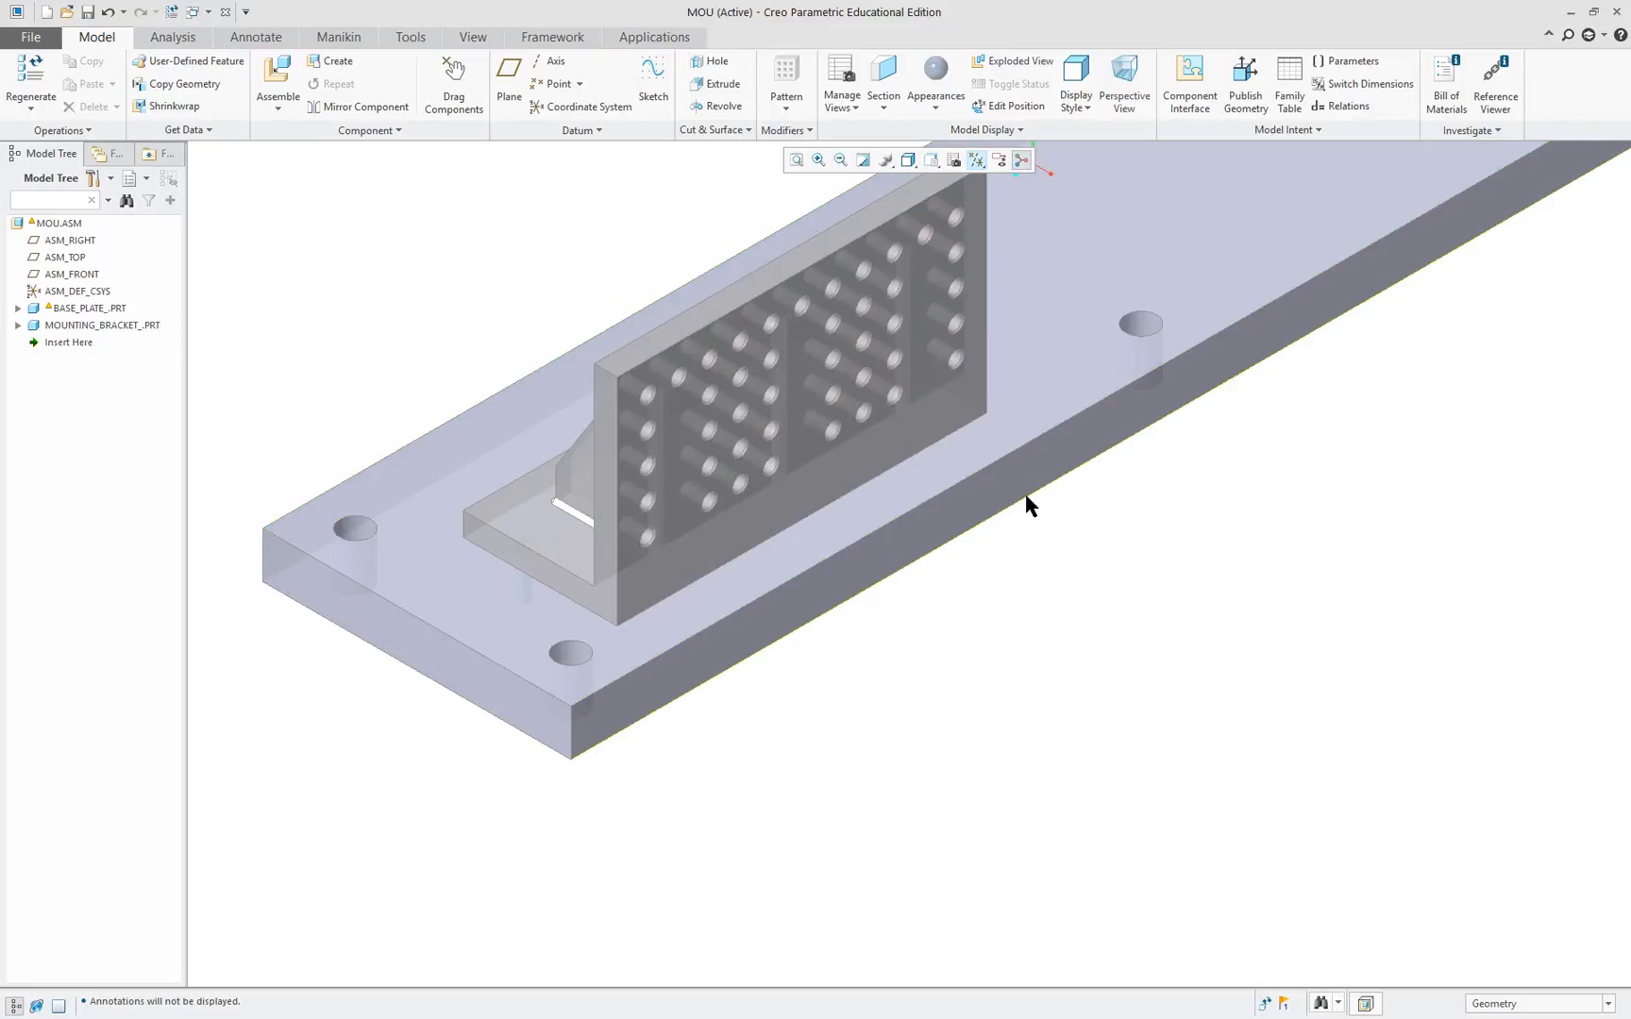
scroll(1028, 502, "up", 2)
middle_click_drag(1056, 425, 963, 436)
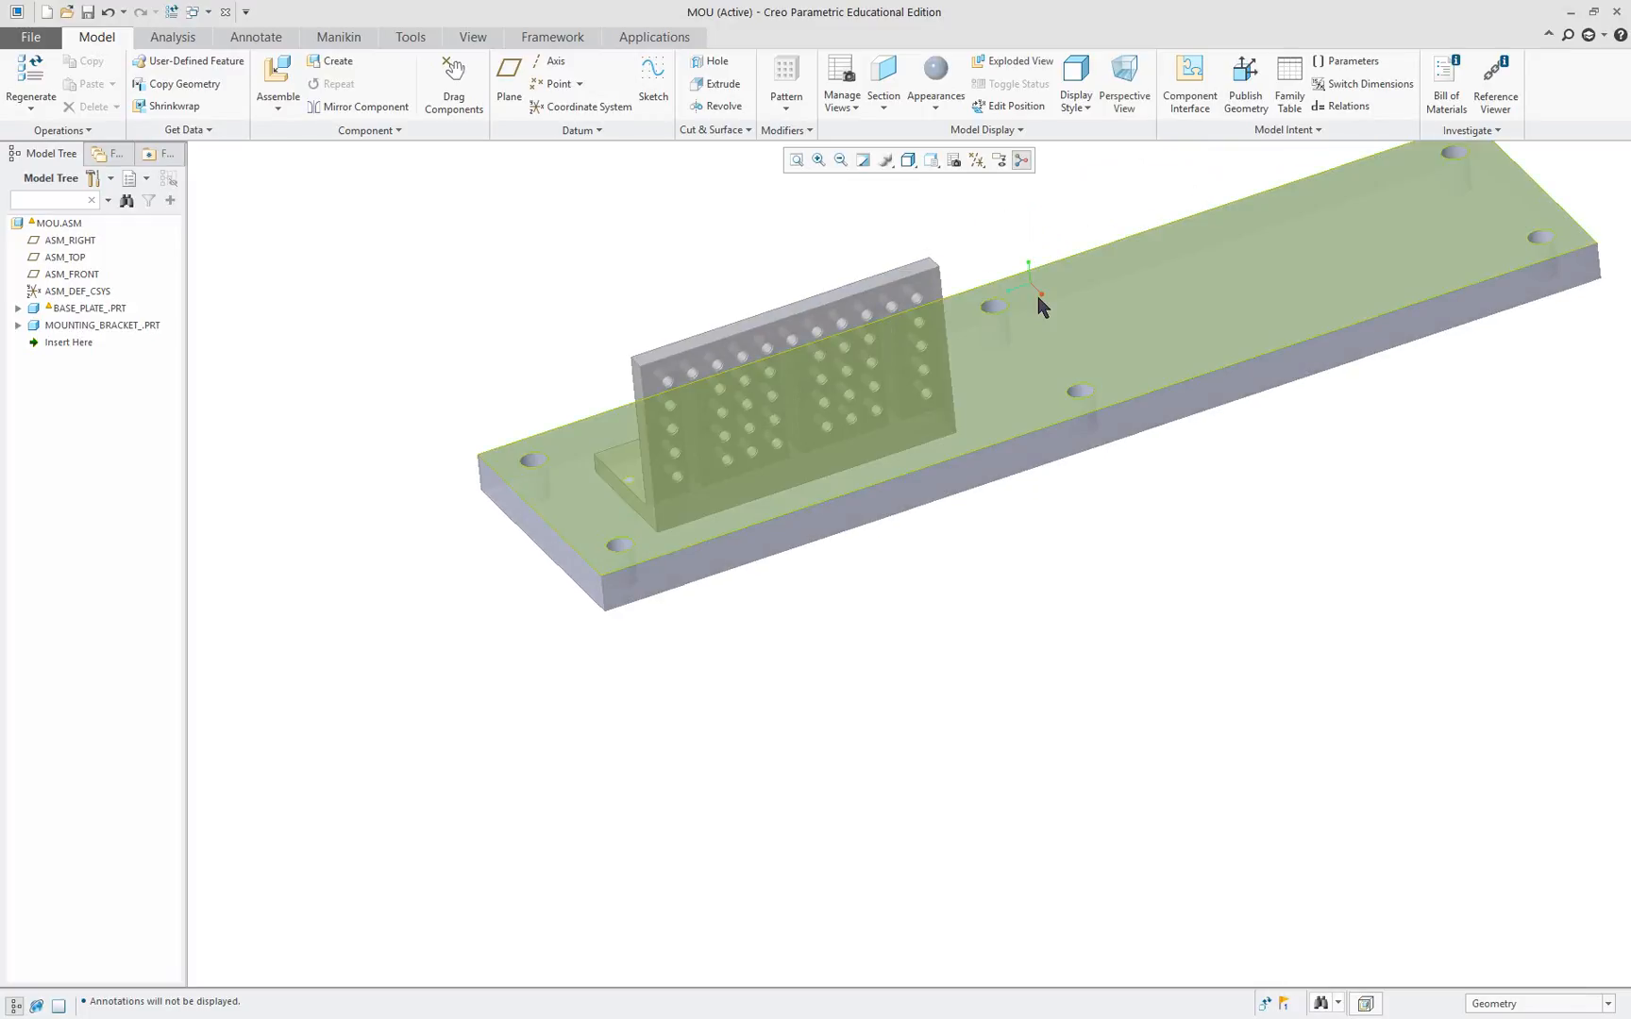
scroll(1049, 209, "down", 1)
scroll(1048, 210, "up", 2)
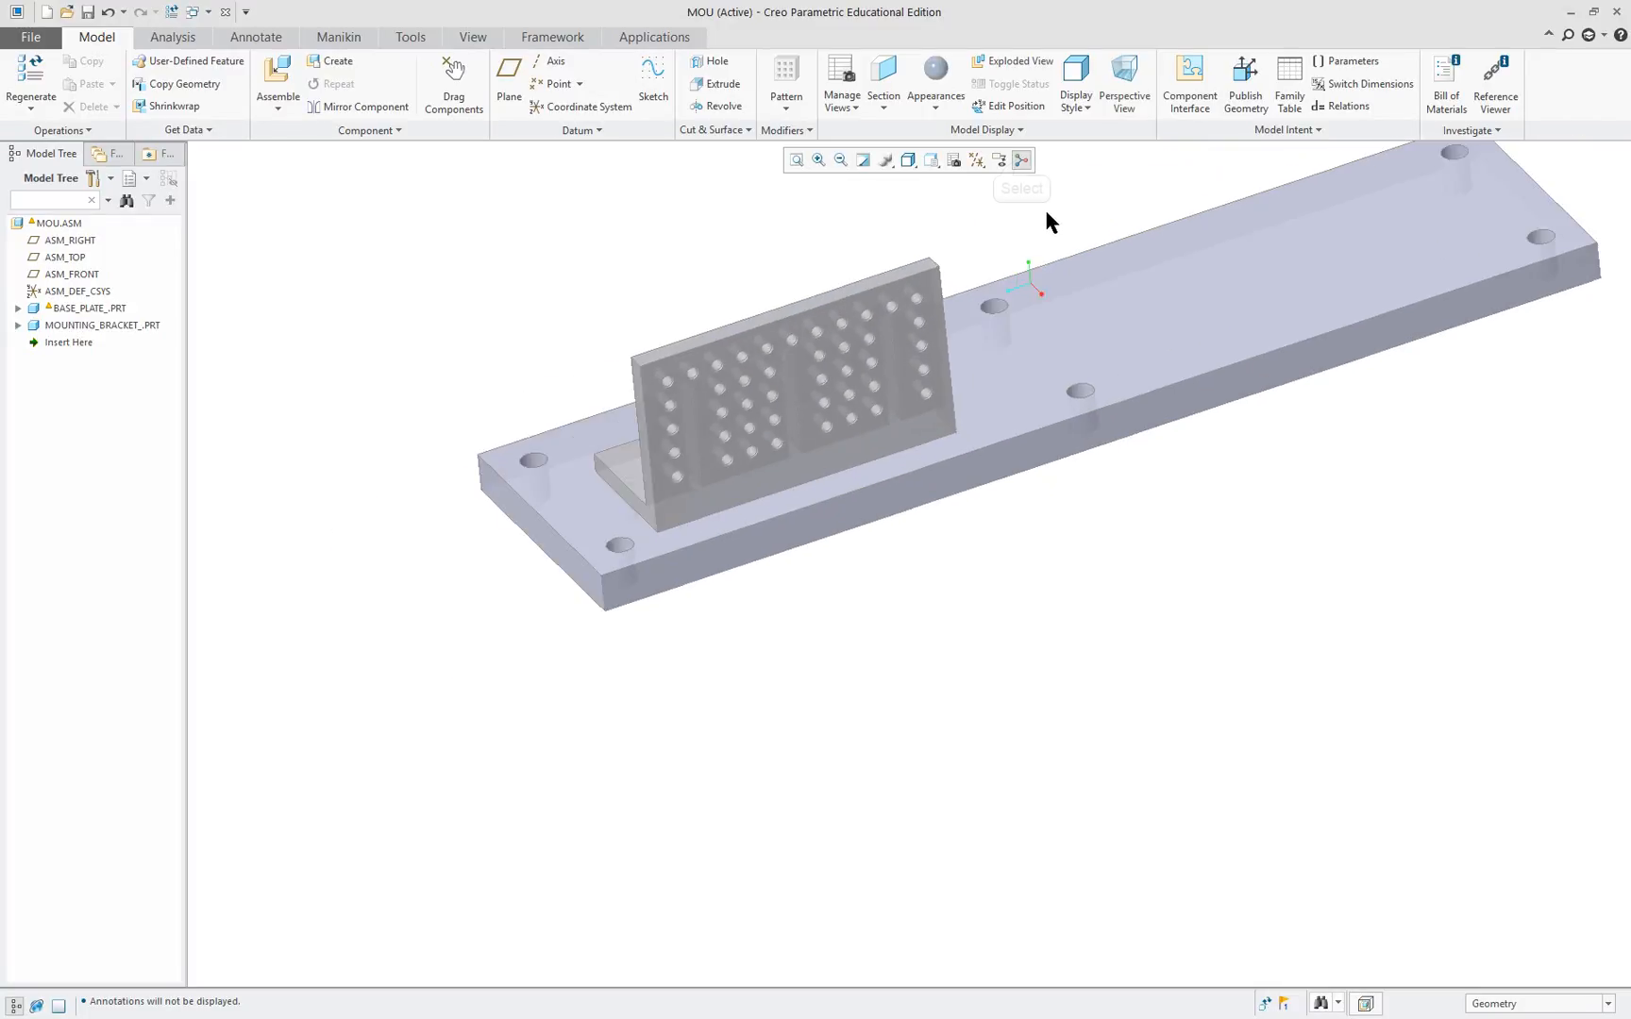
left_click(1022, 161)
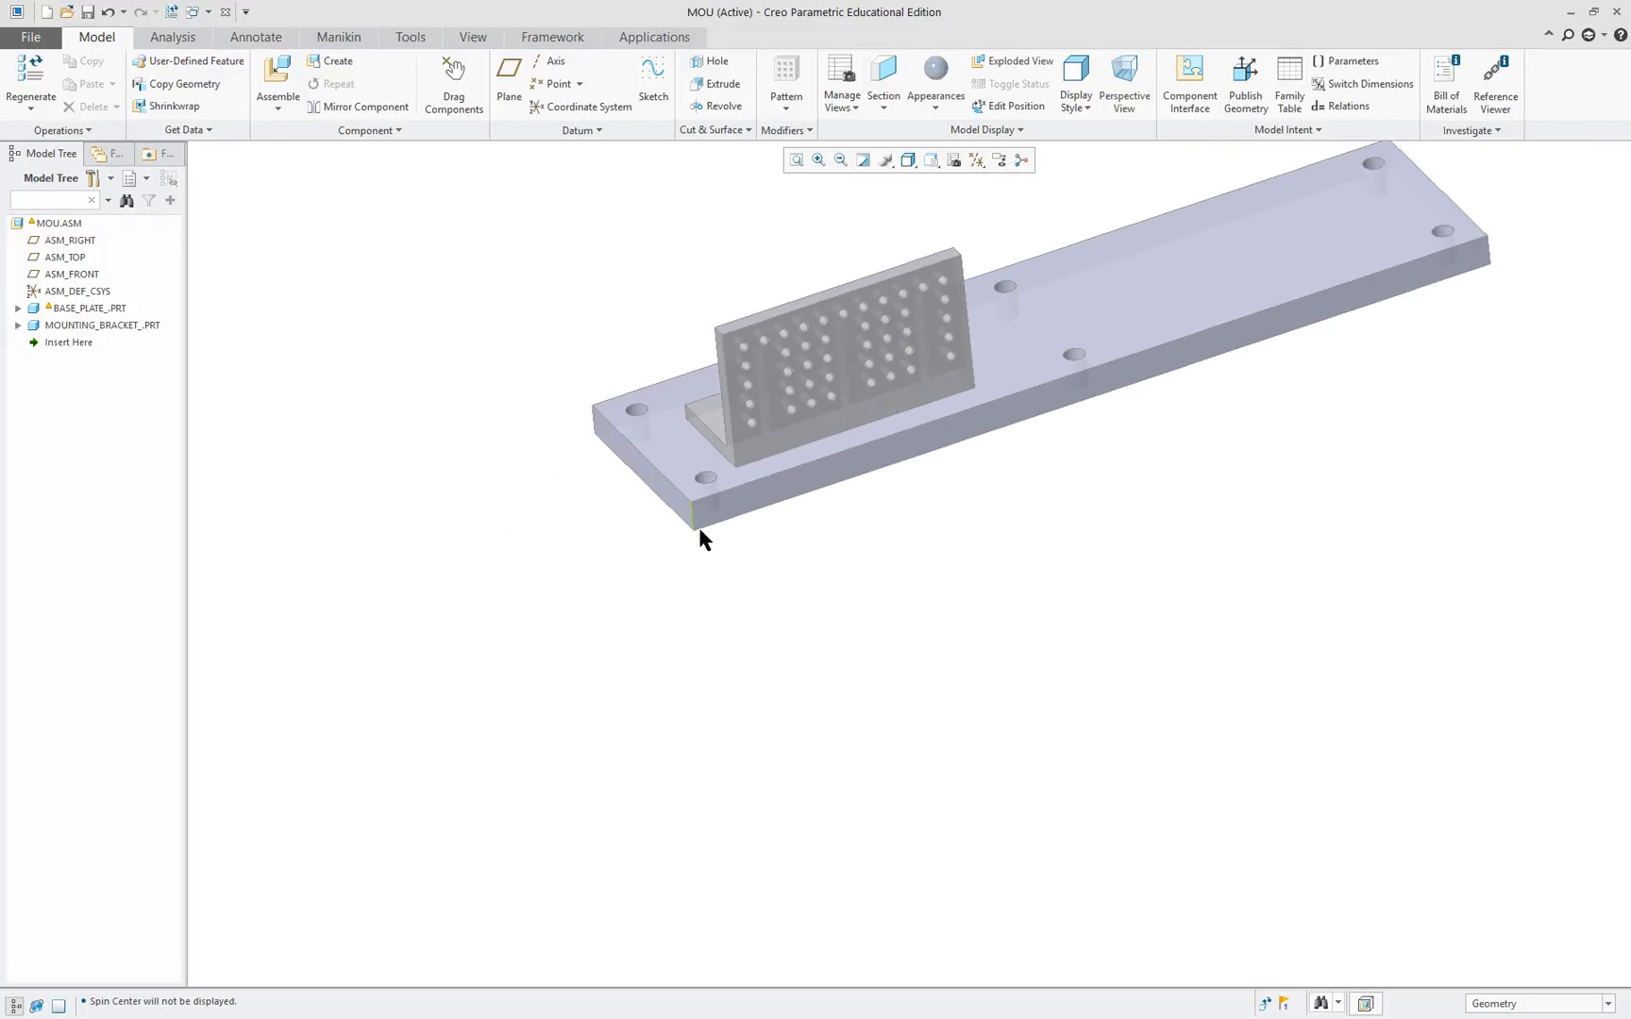
Open the base plate part from the assembly in its own window.
mouse_move(700, 510)
middle_mouse_down()
mouse_move(822, 498)
mouse_move(768, 502)
mouse_move(719, 479)
mouse_move(793, 455)
mouse_move(833, 496)
mouse_move(884, 492)
mouse_move(909, 539)
mouse_move(857, 558)
mouse_move(815, 532)
mouse_move(847, 497)
middle_mouse_up()
scroll(423, 502, "up", 2)
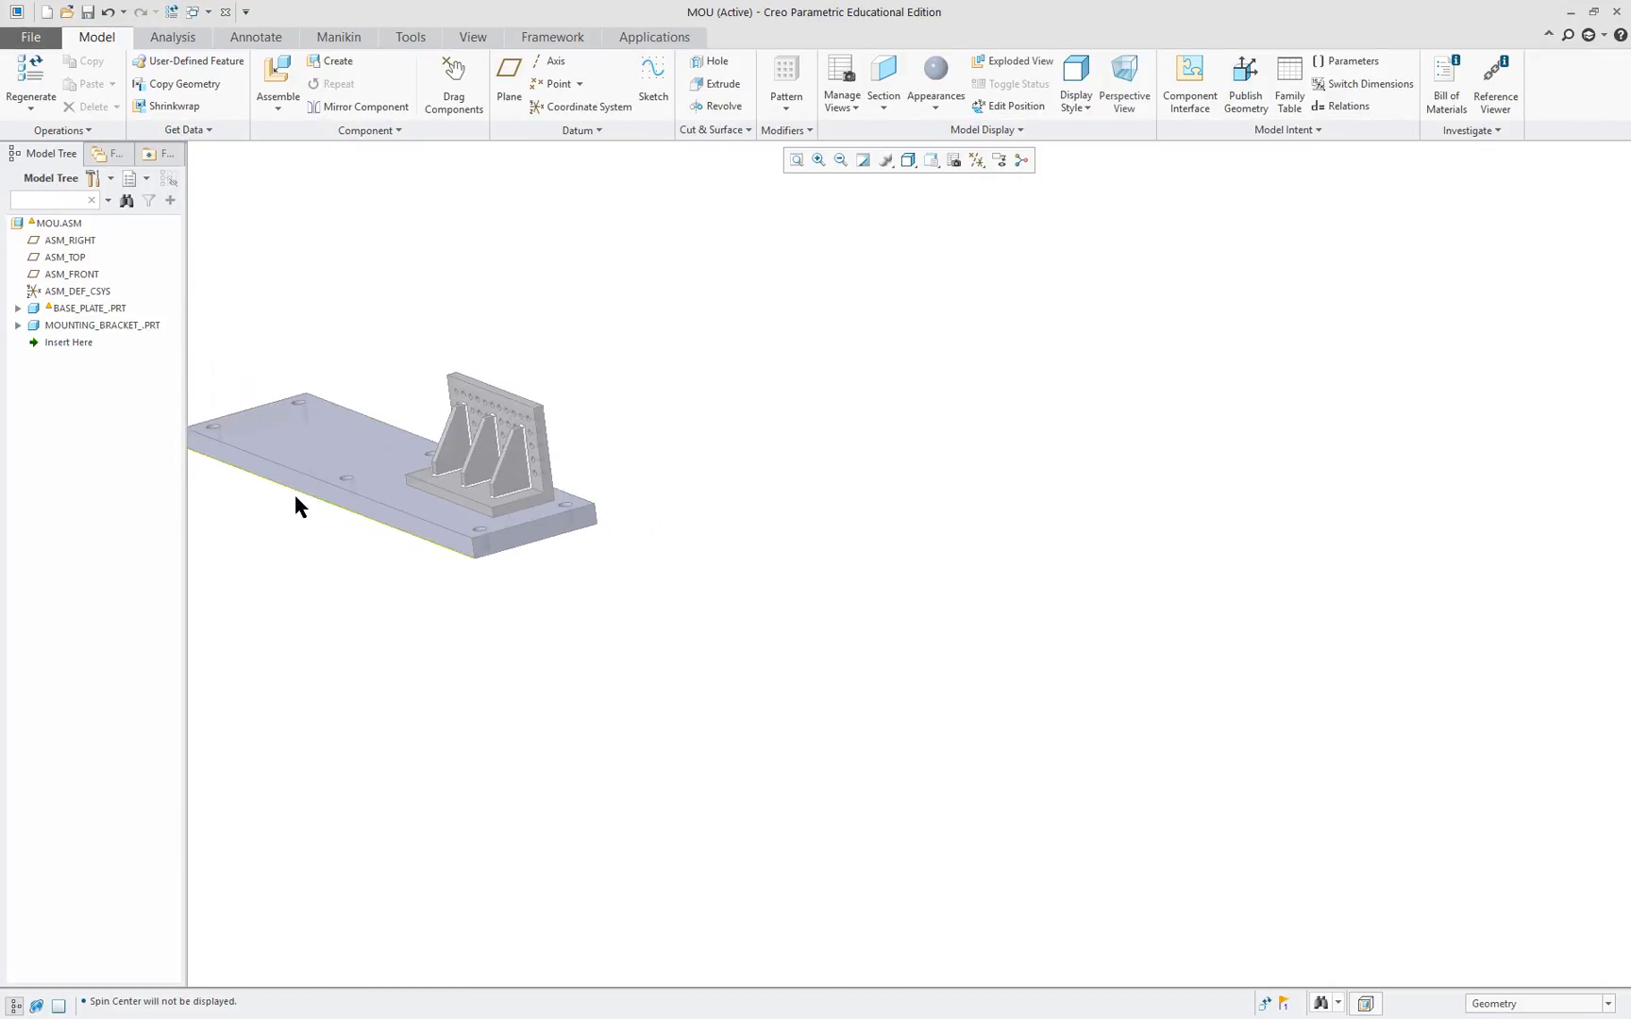
scroll(292, 492, "down", 4)
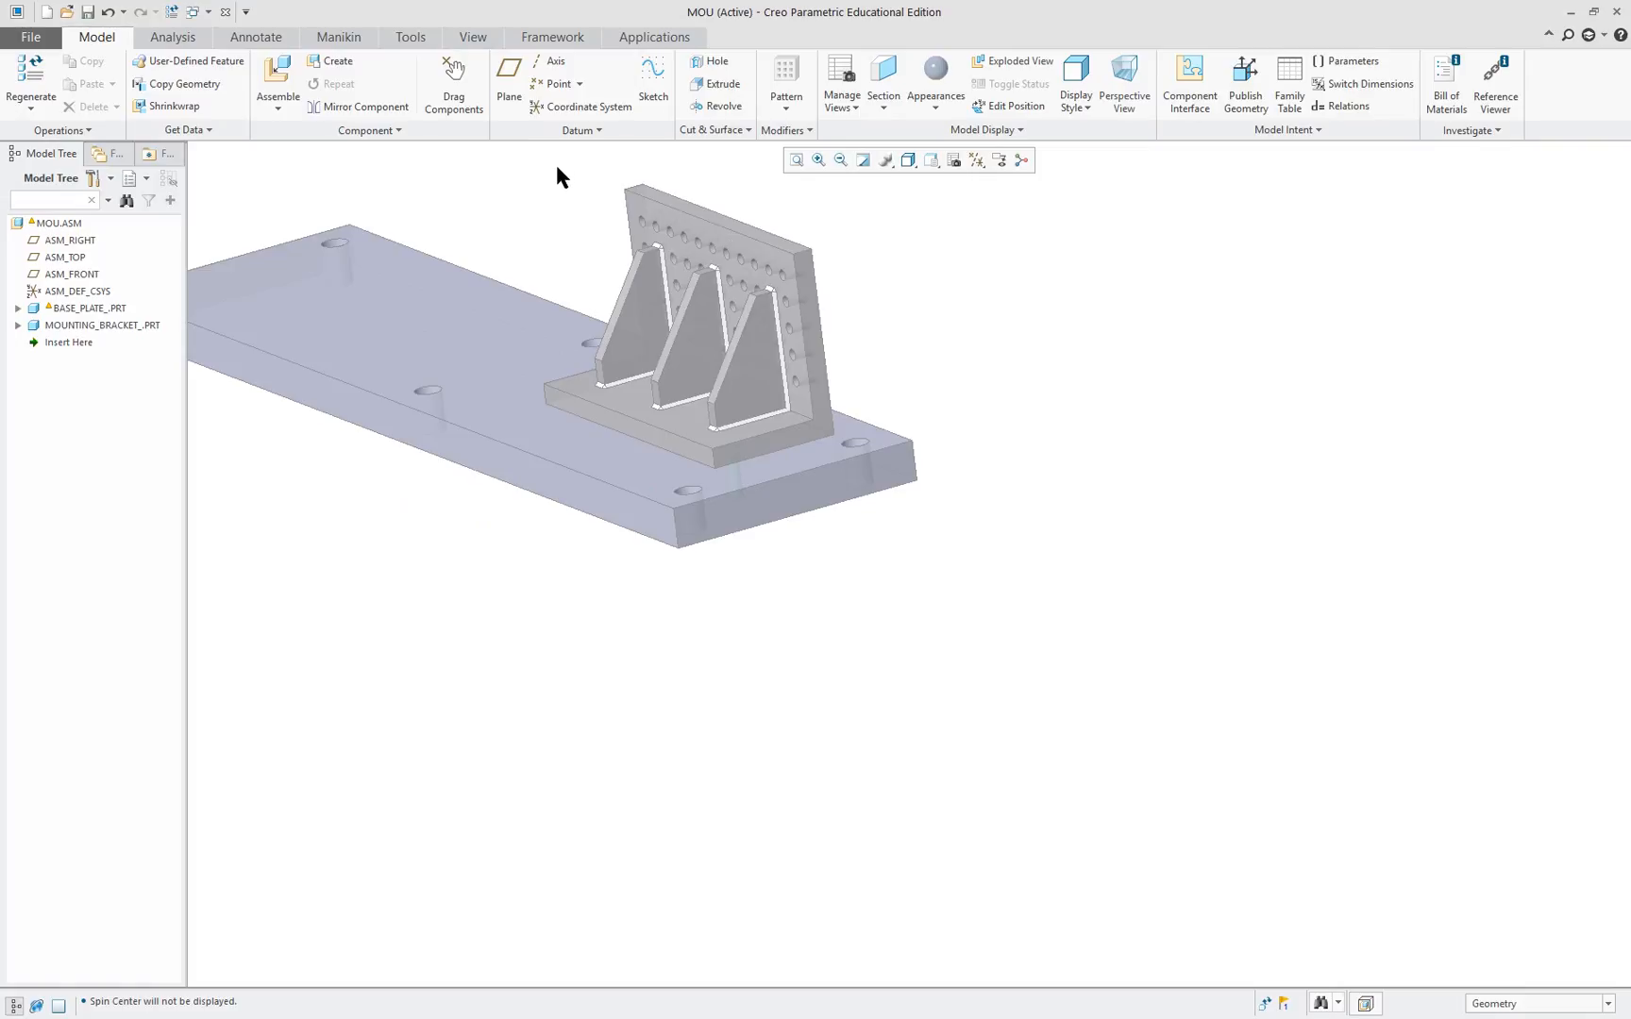
scroll(555, 176, "down", 2)
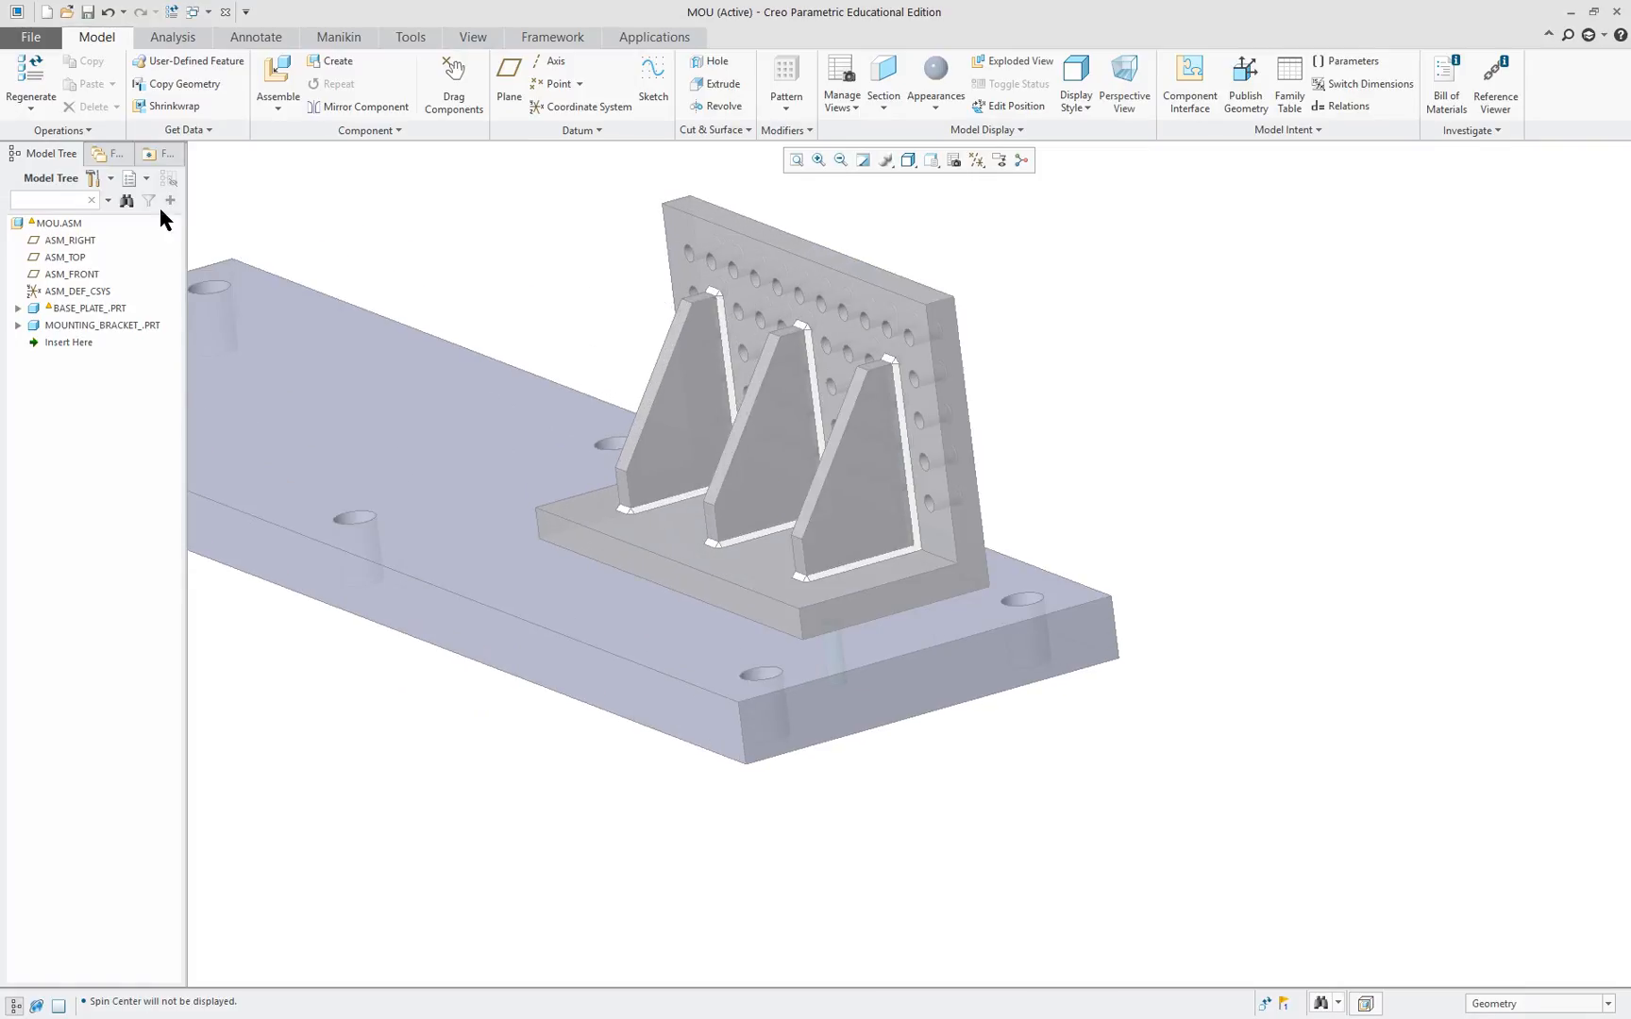
right_click(96, 311)
right_click(95, 312)
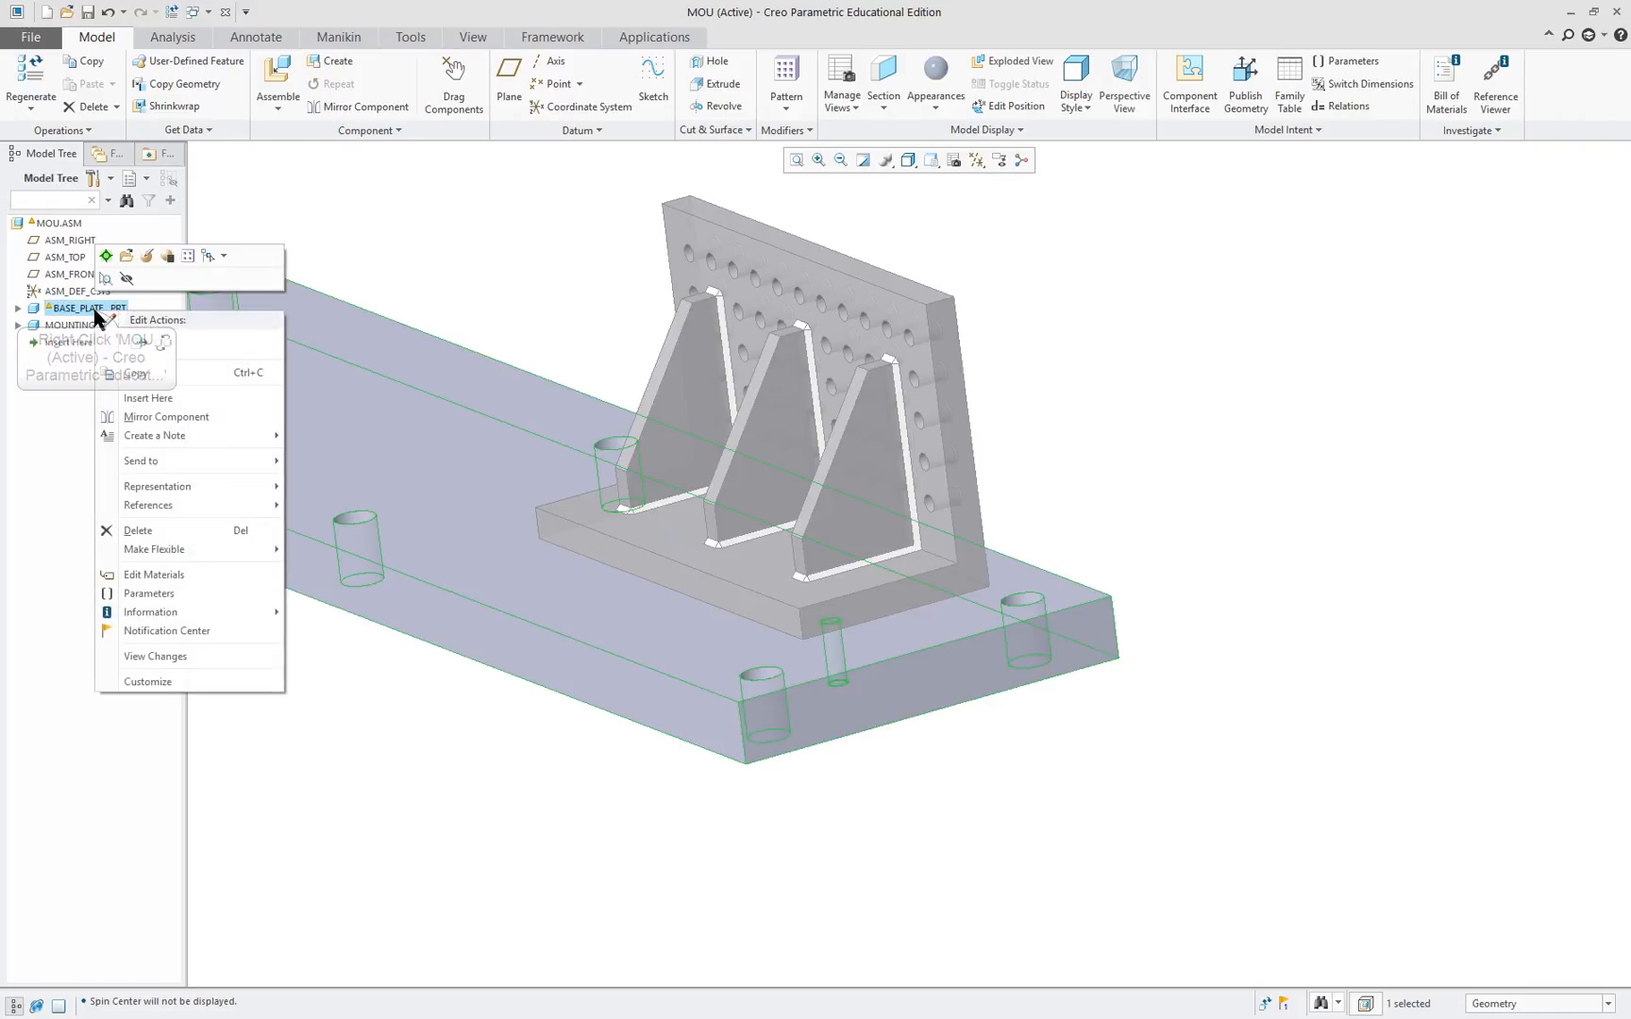
left_click(129, 258)
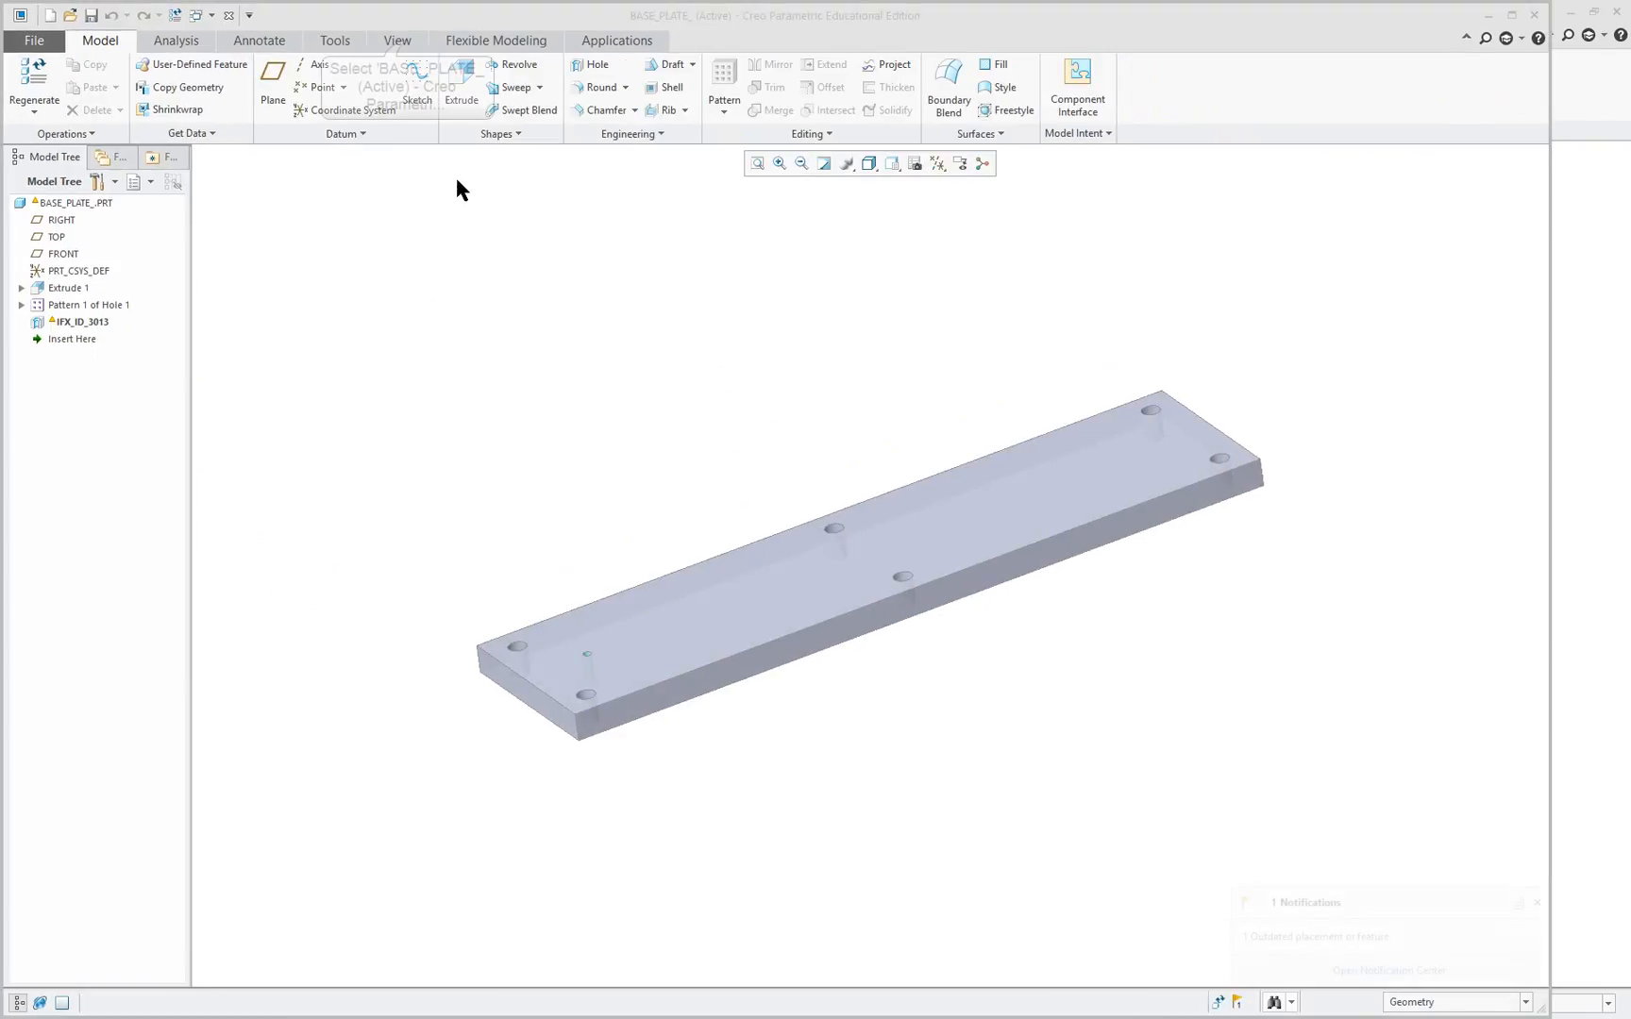
Apply the ptc-std-gold-polished appearance from the standard metals library to the entire base plate part.
left_click(405, 42)
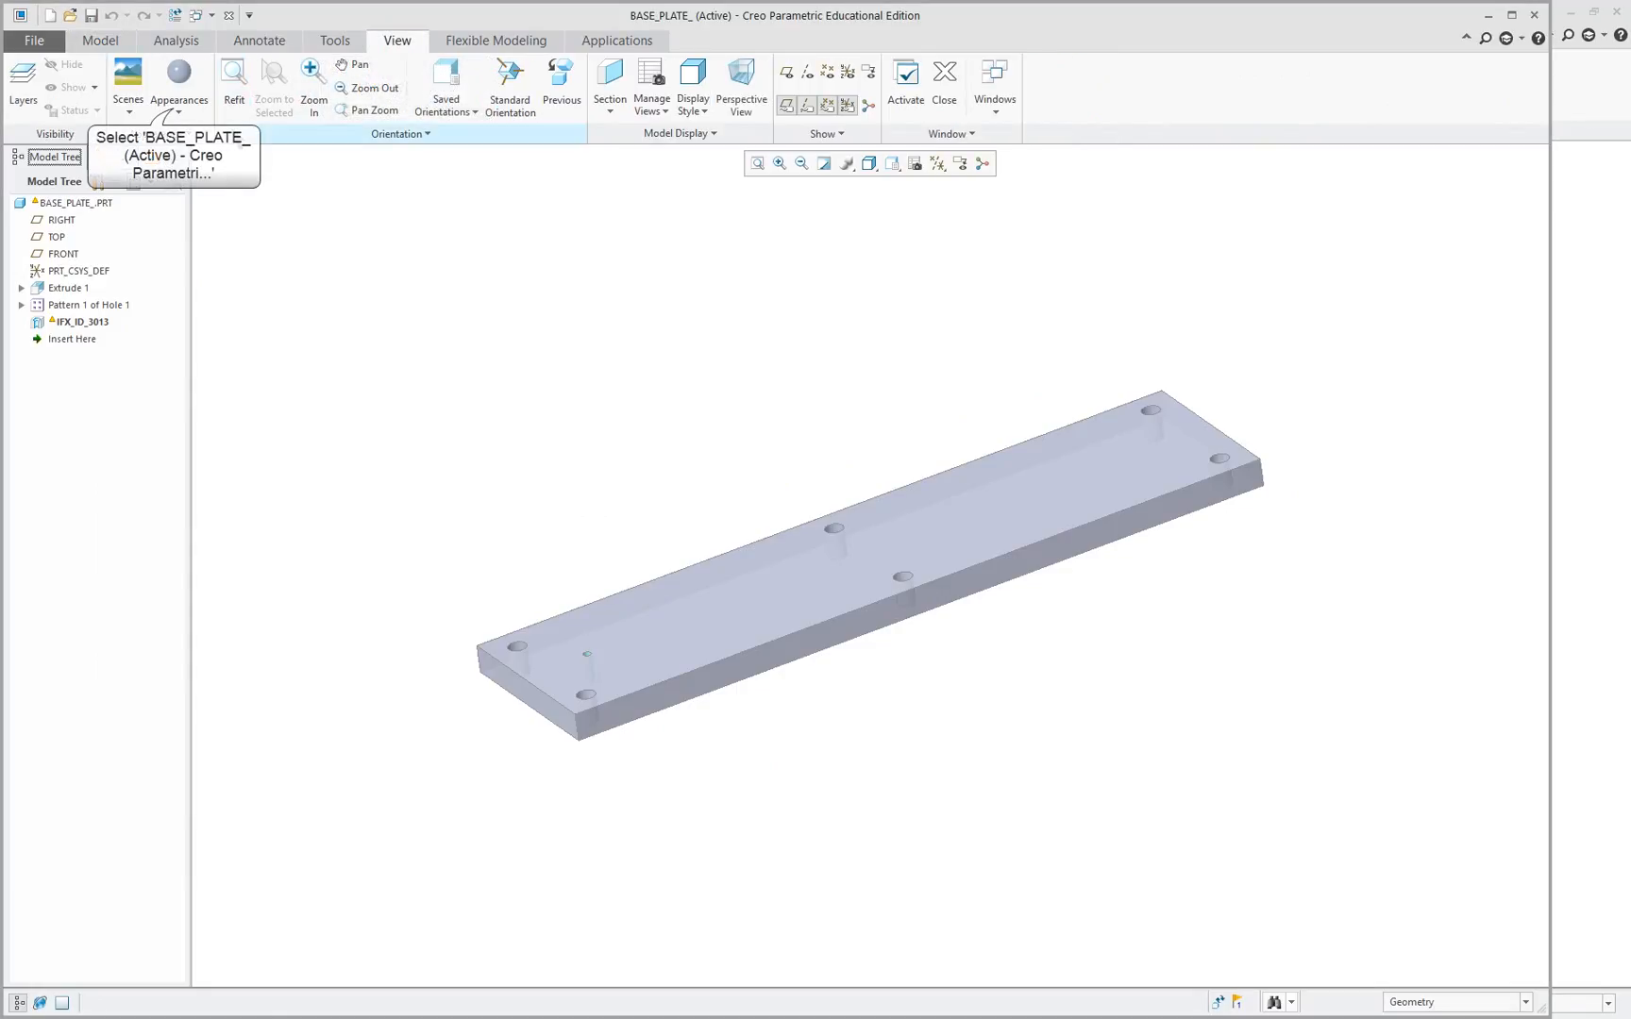
left_click(178, 110)
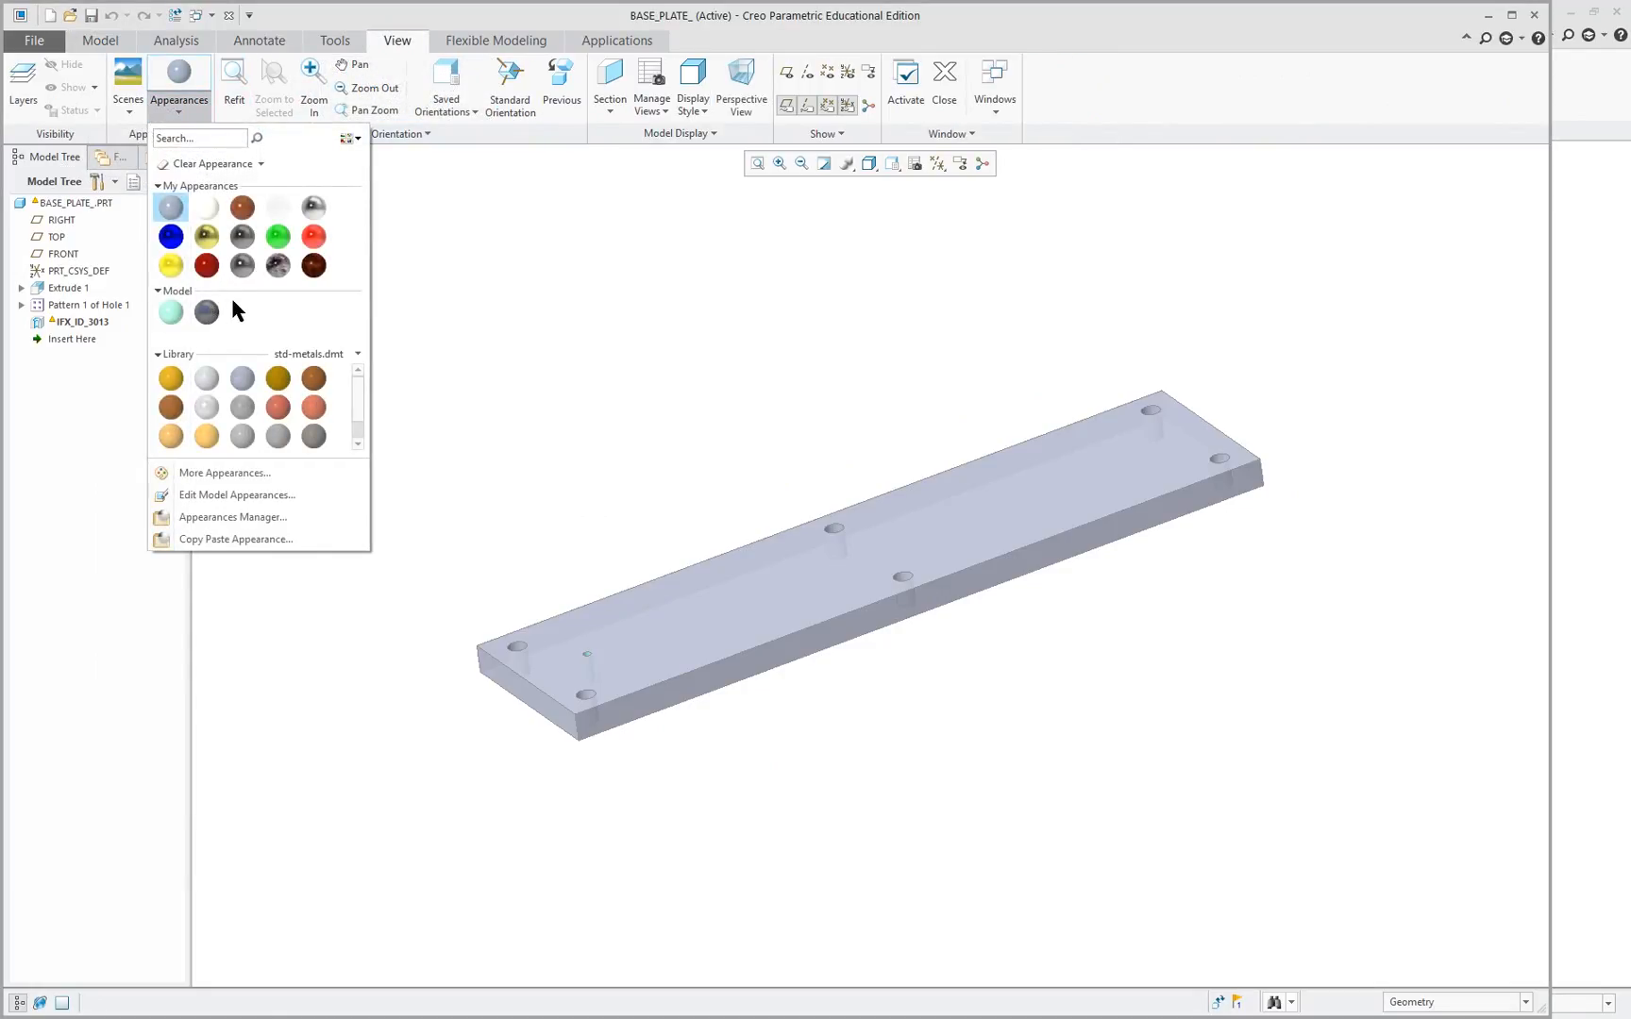
left_click(173, 436)
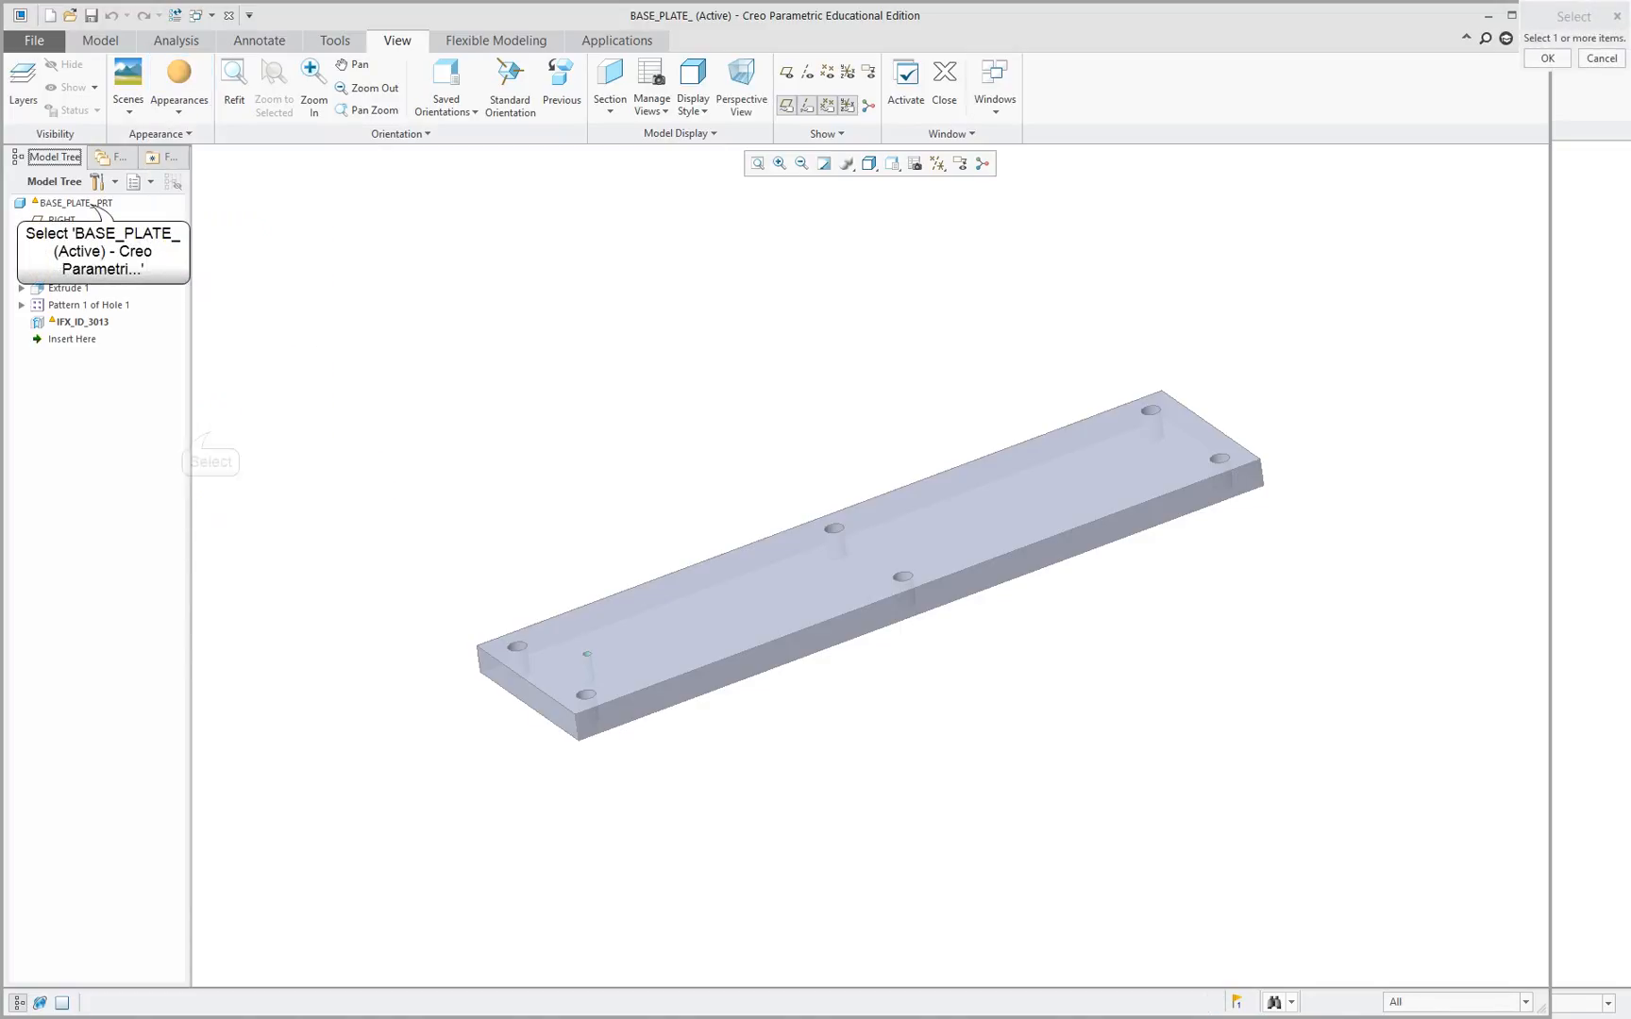
left_click(91, 206)
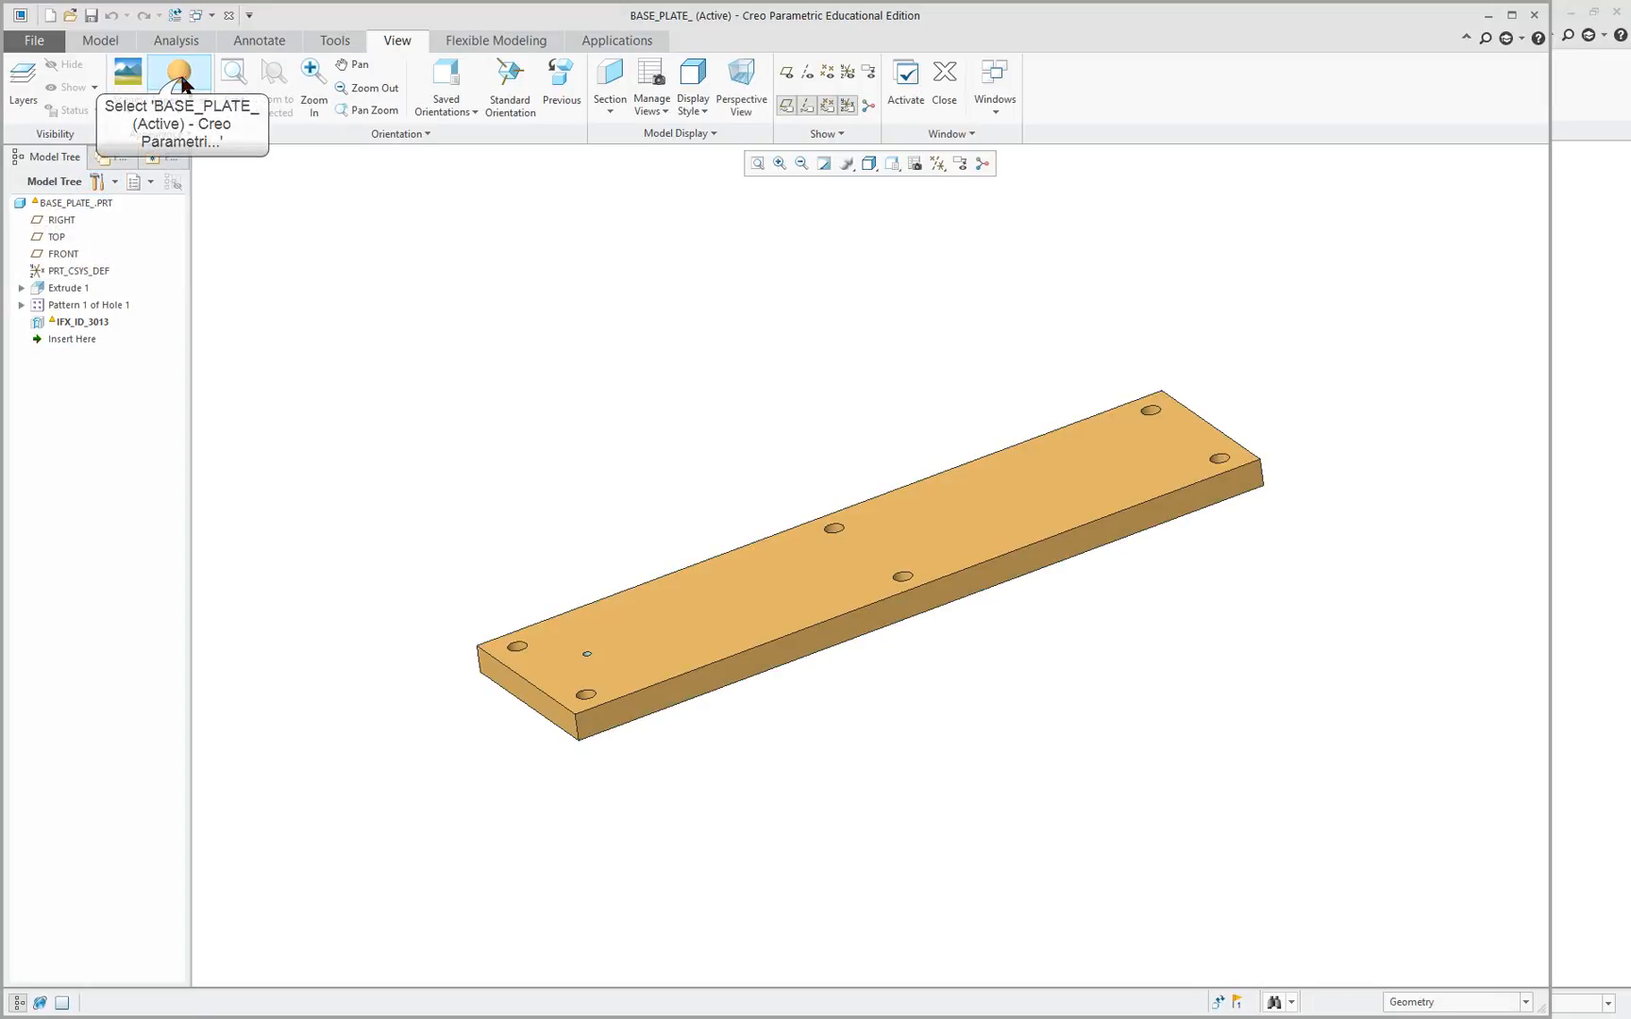
scroll(546, 401, "up", 1)
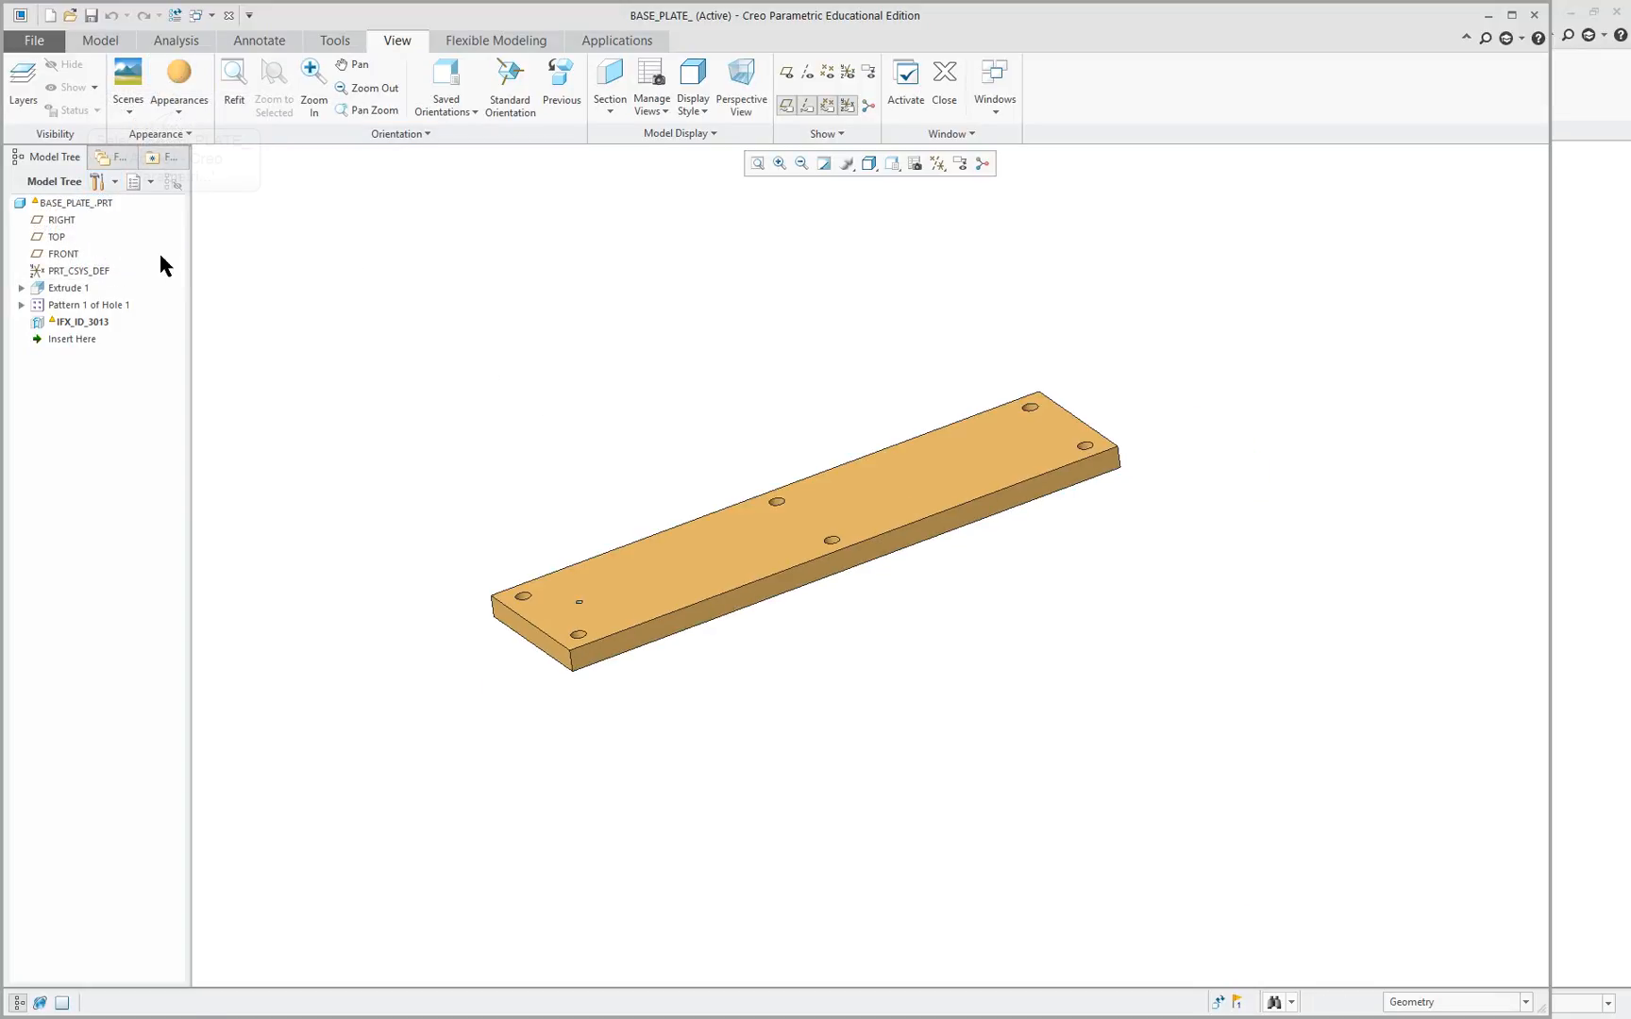
Edit the base plate's gold appearance and set its highlight color to red with RGB 255.0, 48.4, 56.1.
left_click(177, 104)
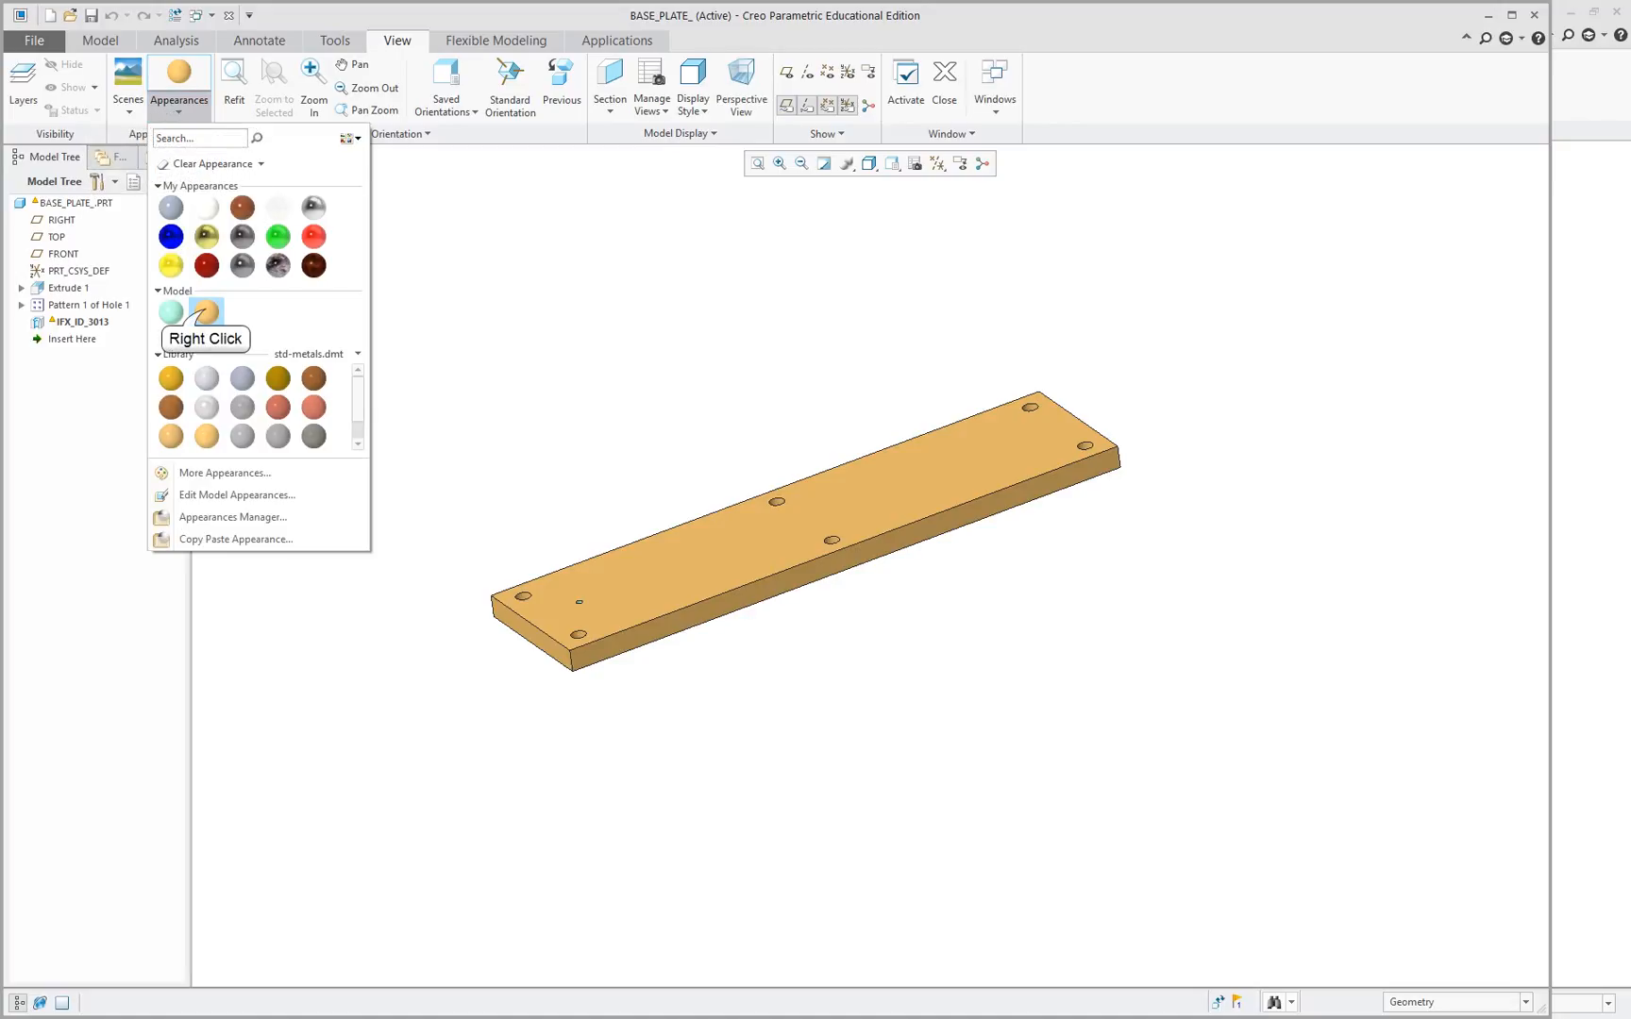
right_click(206, 314)
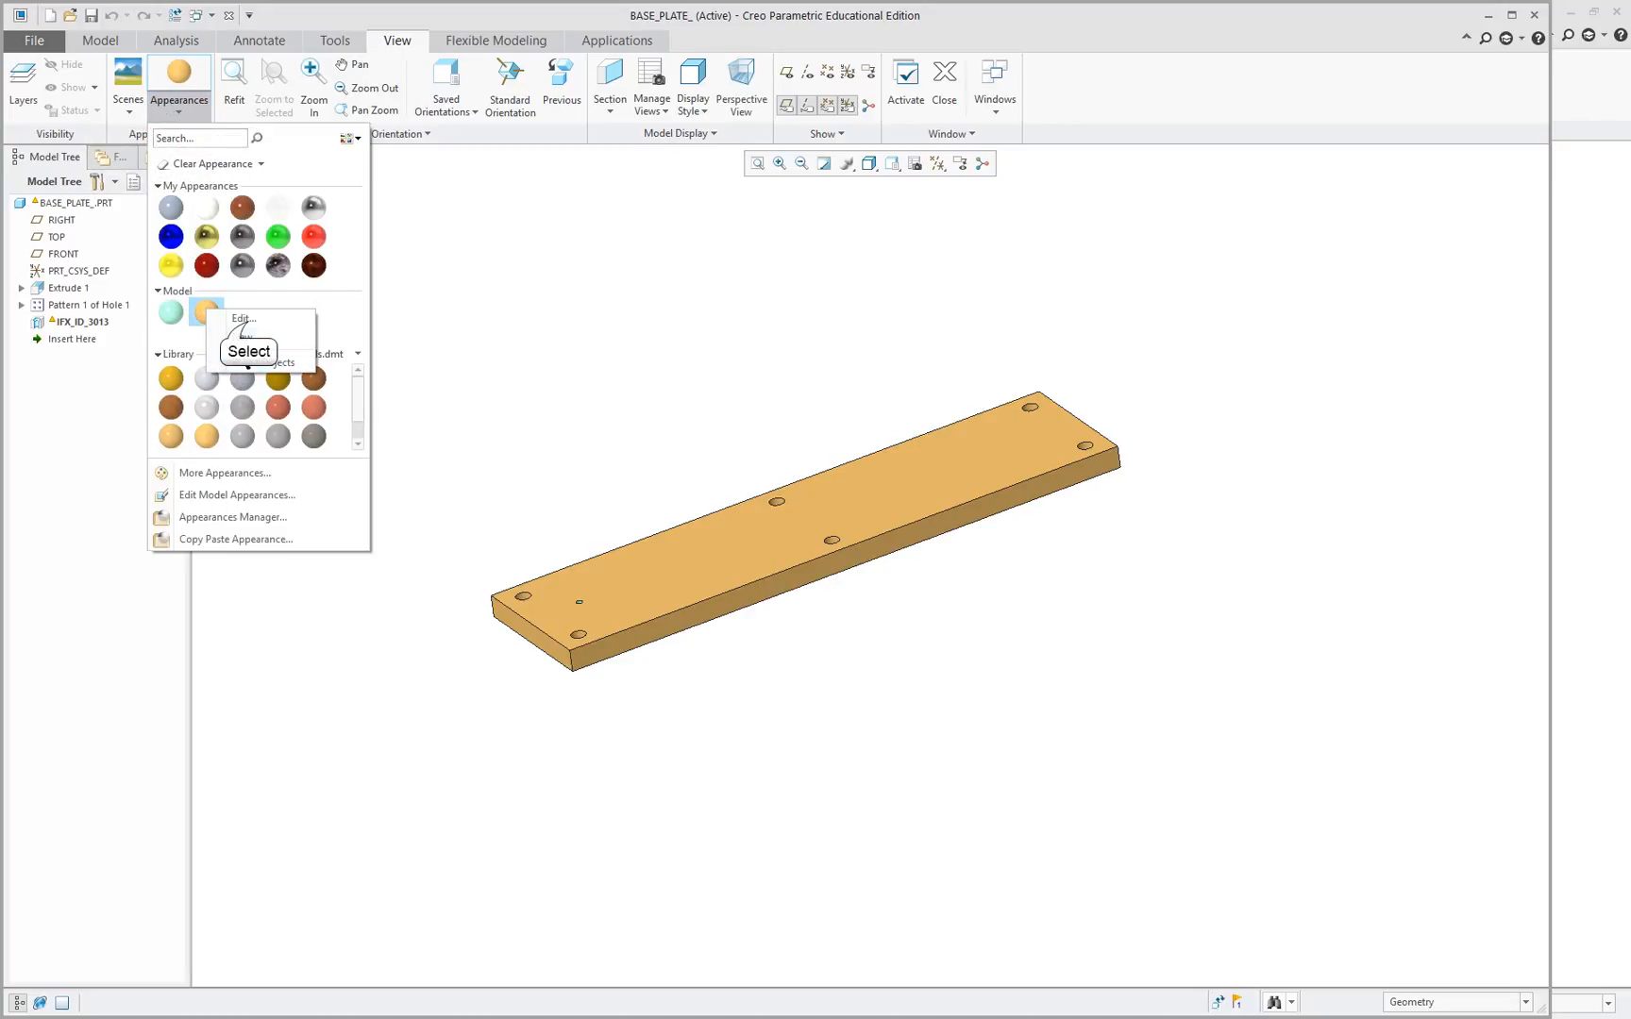
left_click(242, 319)
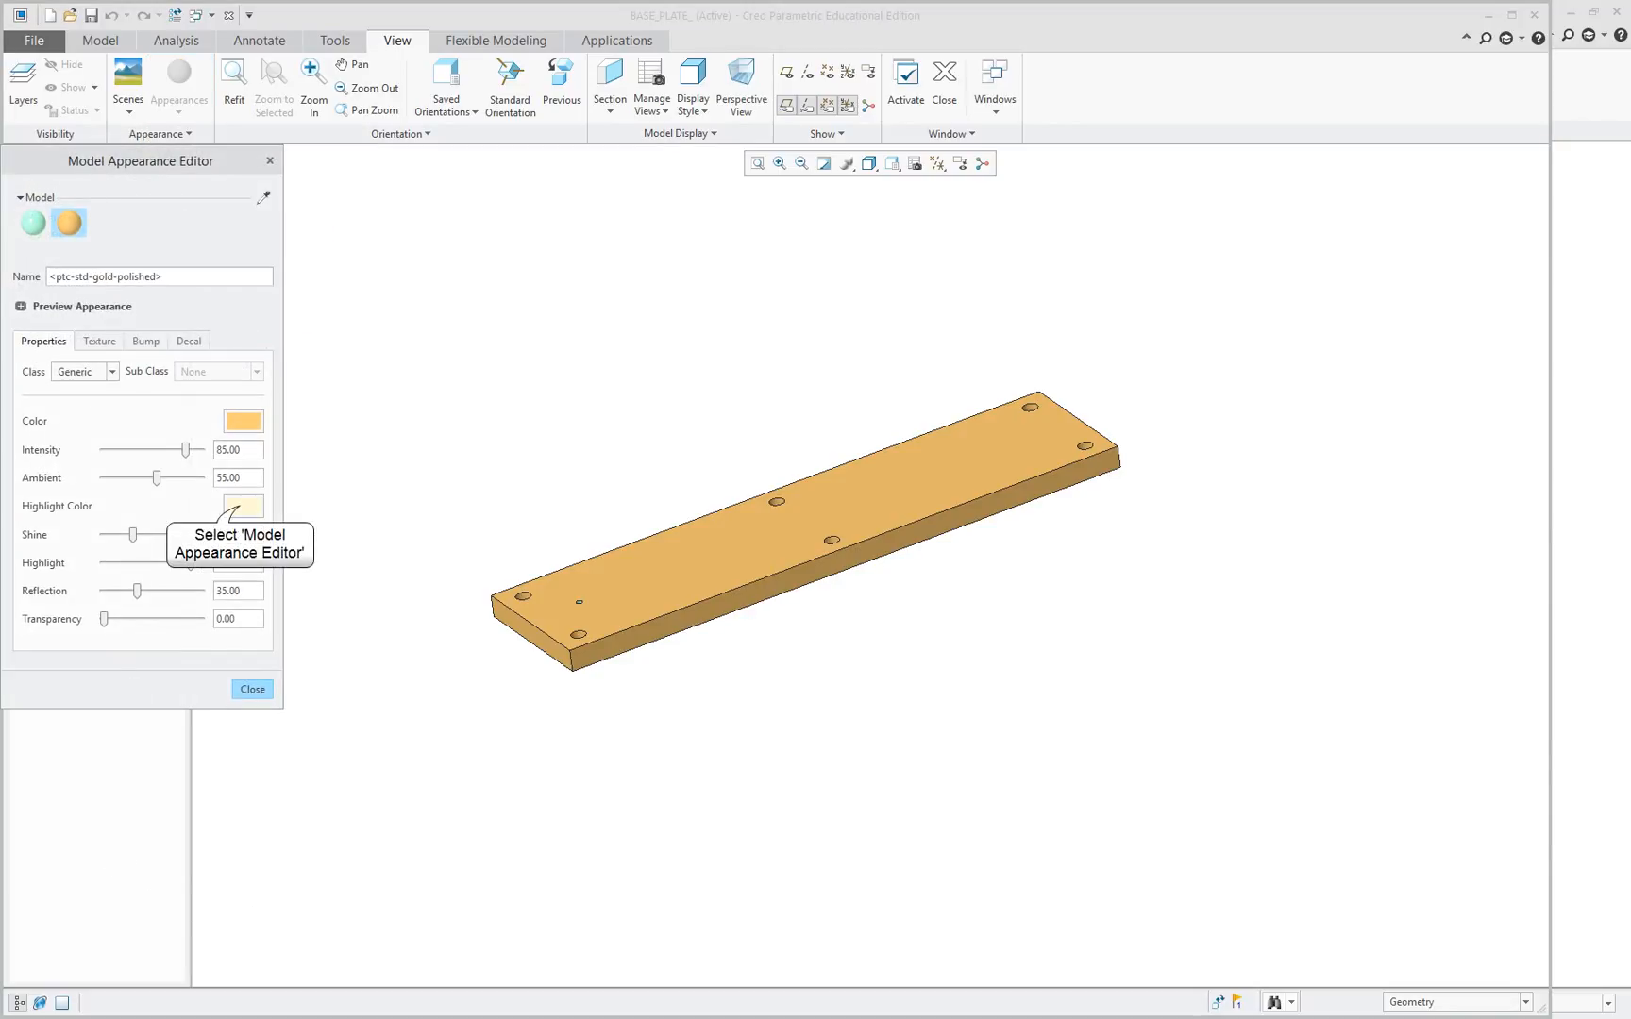
left_click(243, 507)
left_click(1473, 388)
left_click(1472, 363)
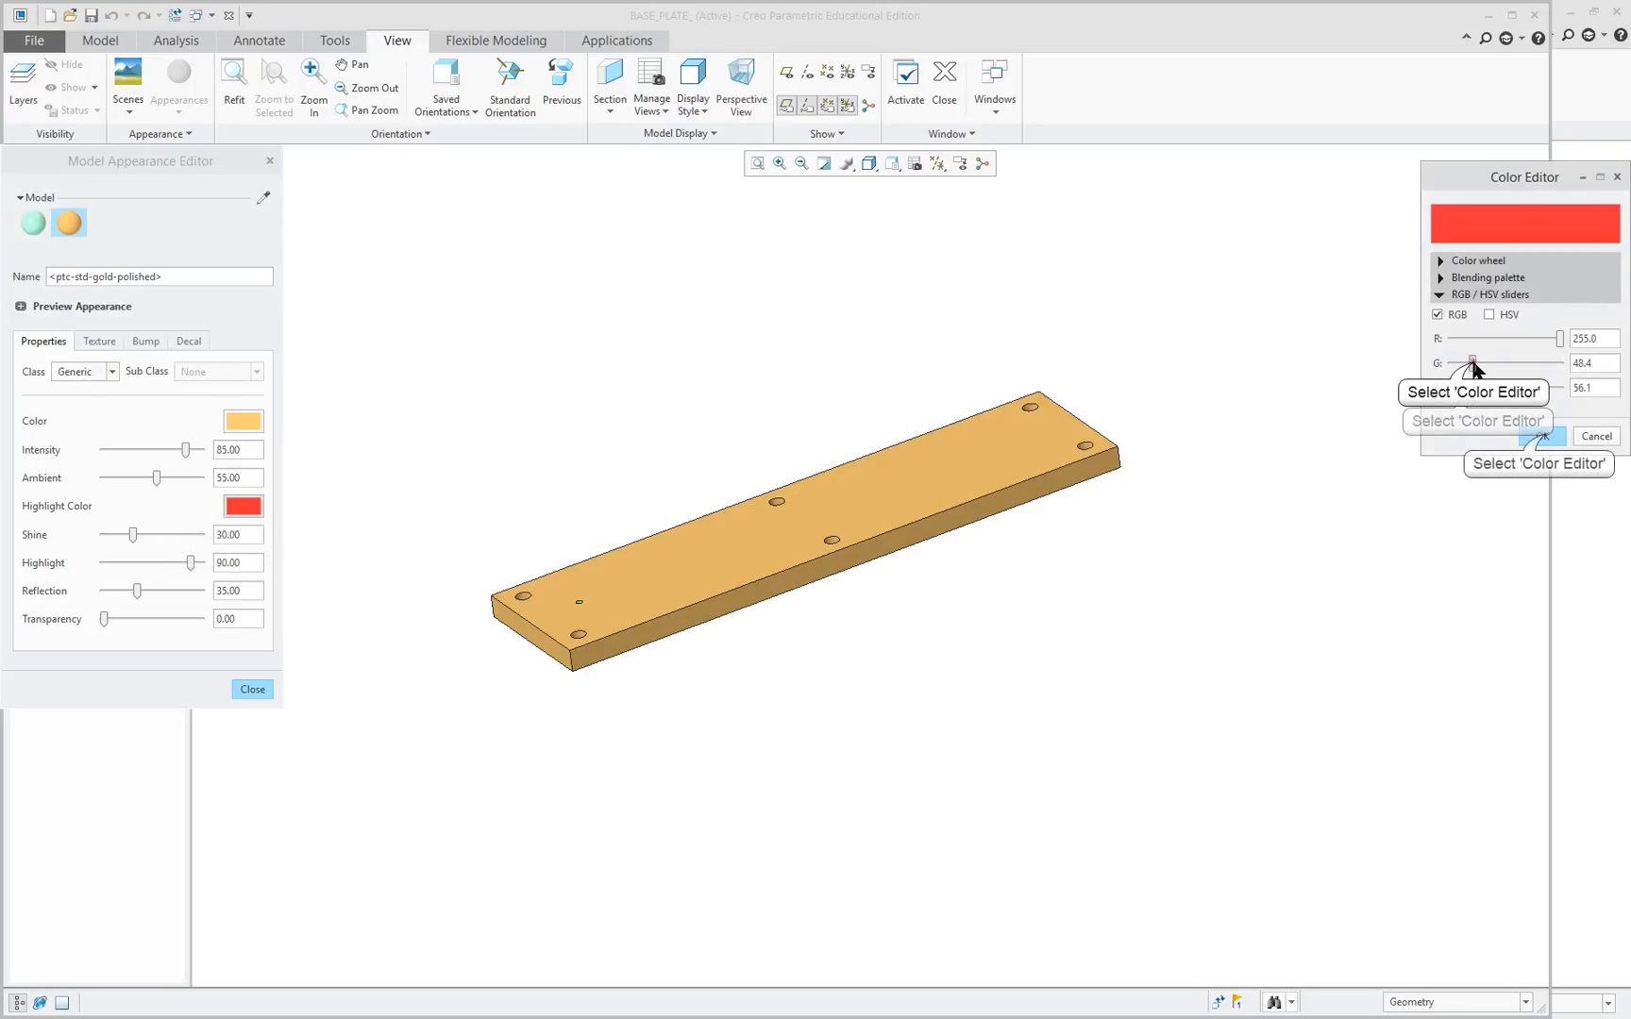
left_click(1541, 435)
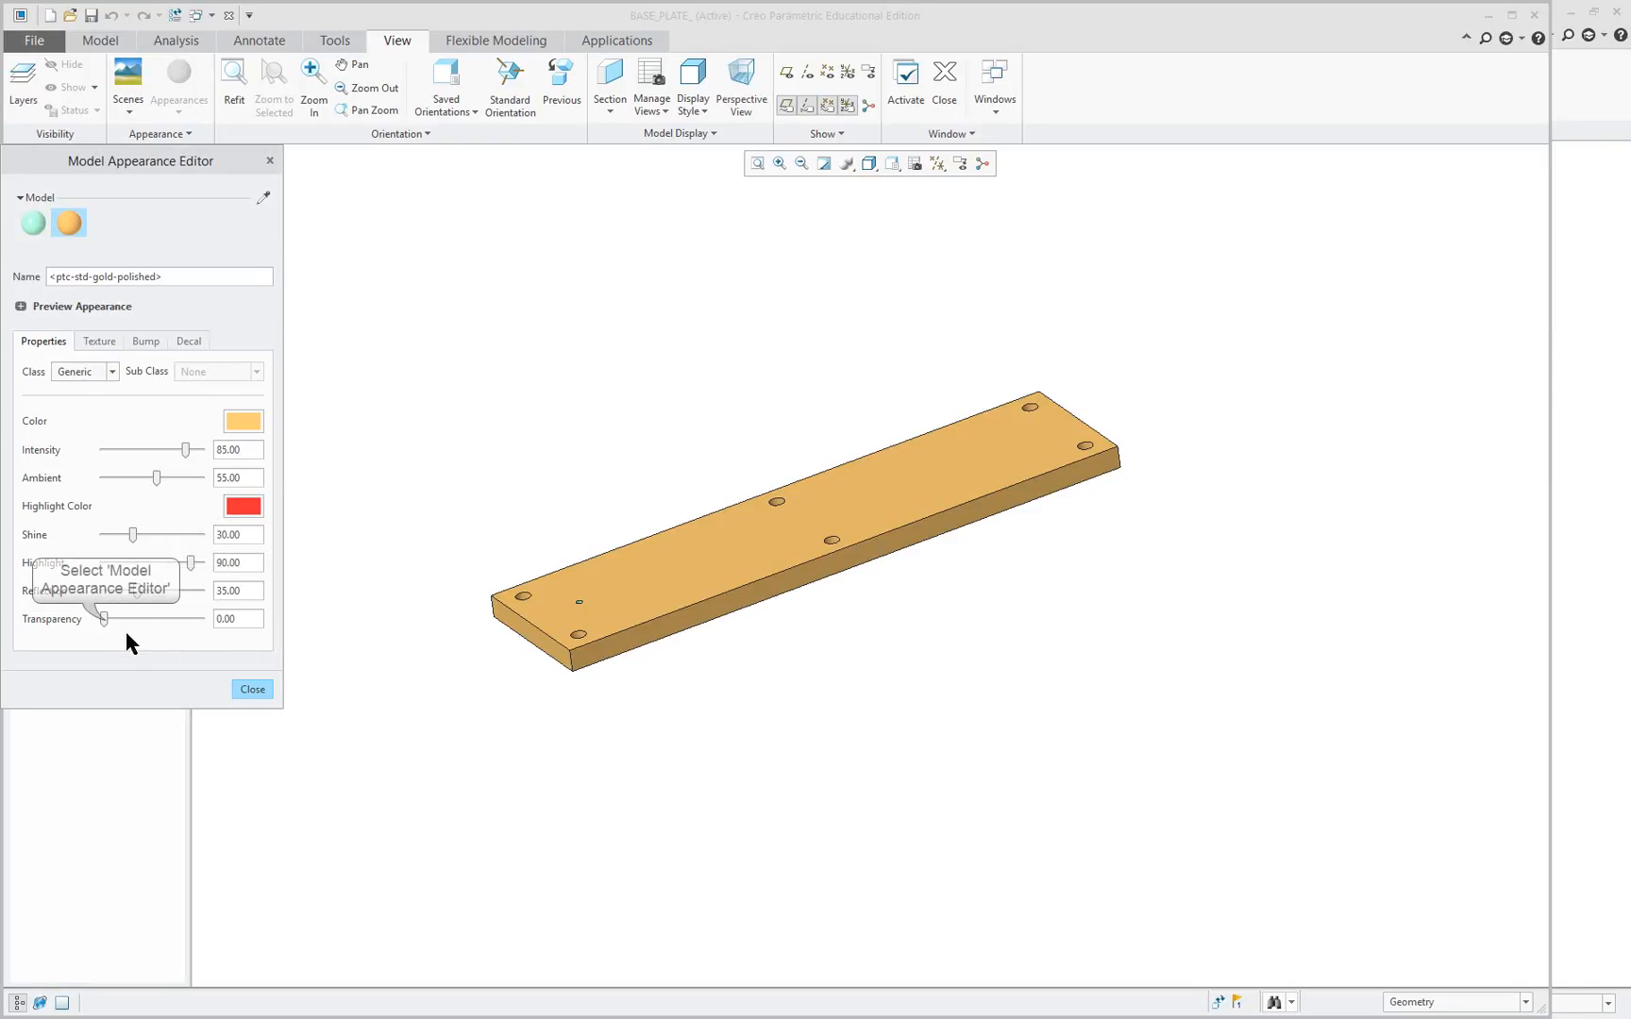
Set the gold appearance's transparency to 22 and close the base plate window to return to the assembly.
left_click_drag(107, 621, 110, 621)
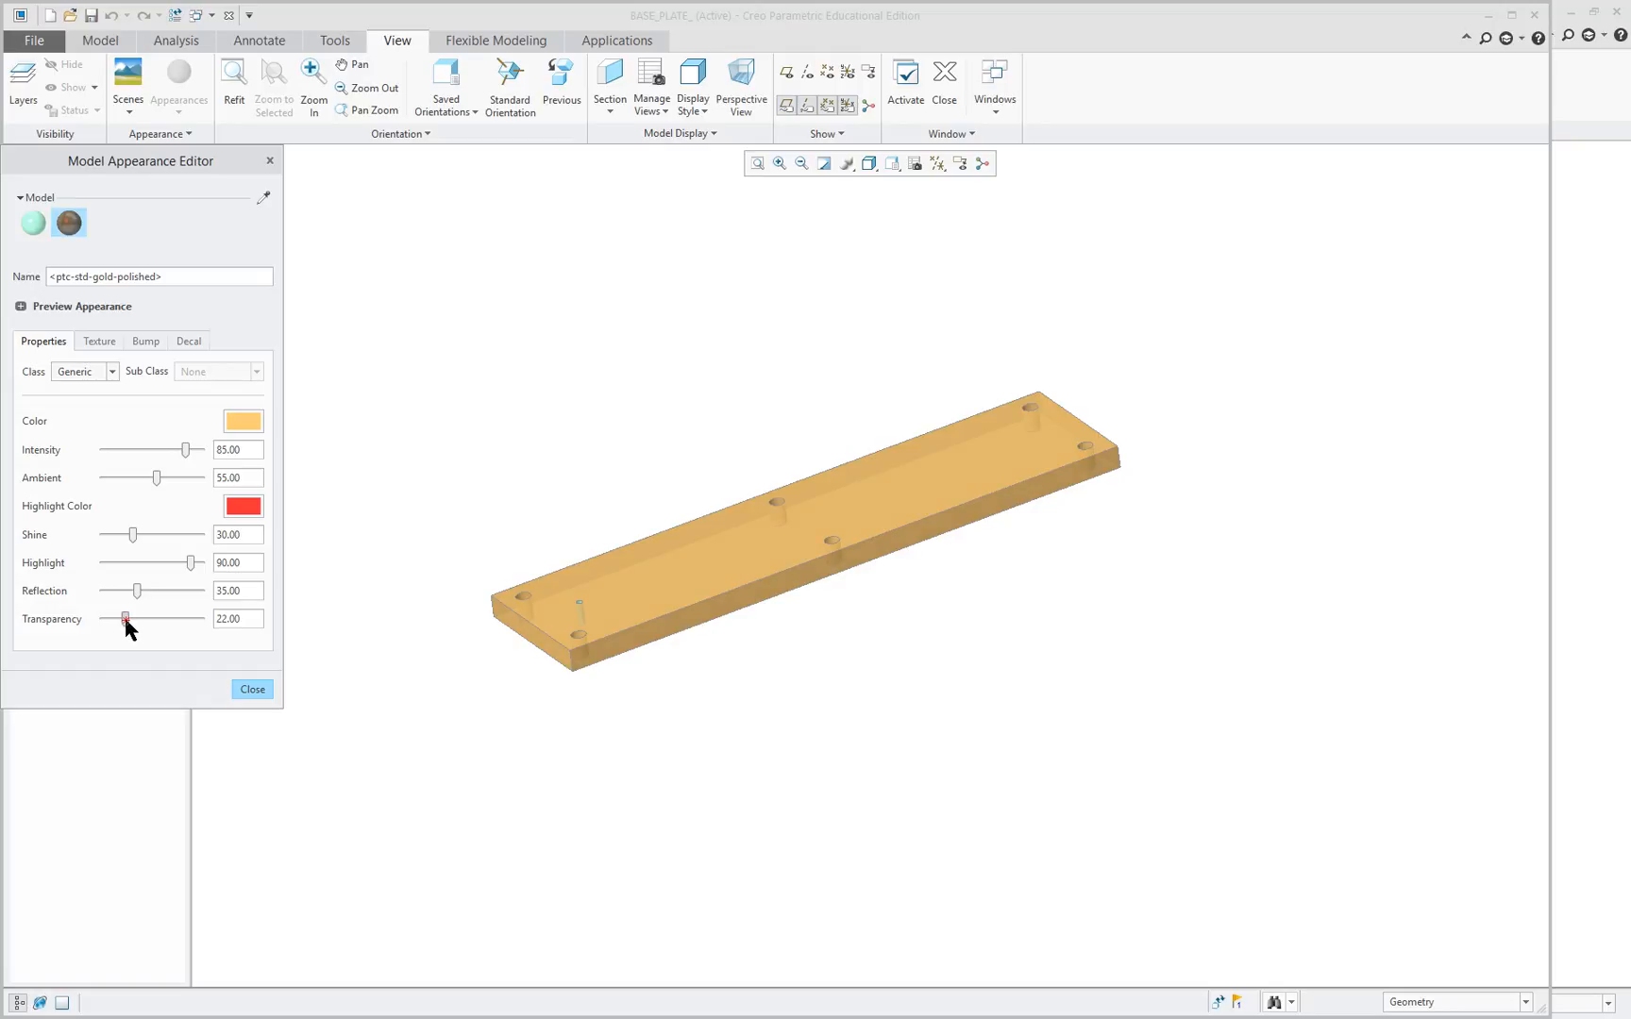
left_click(253, 690)
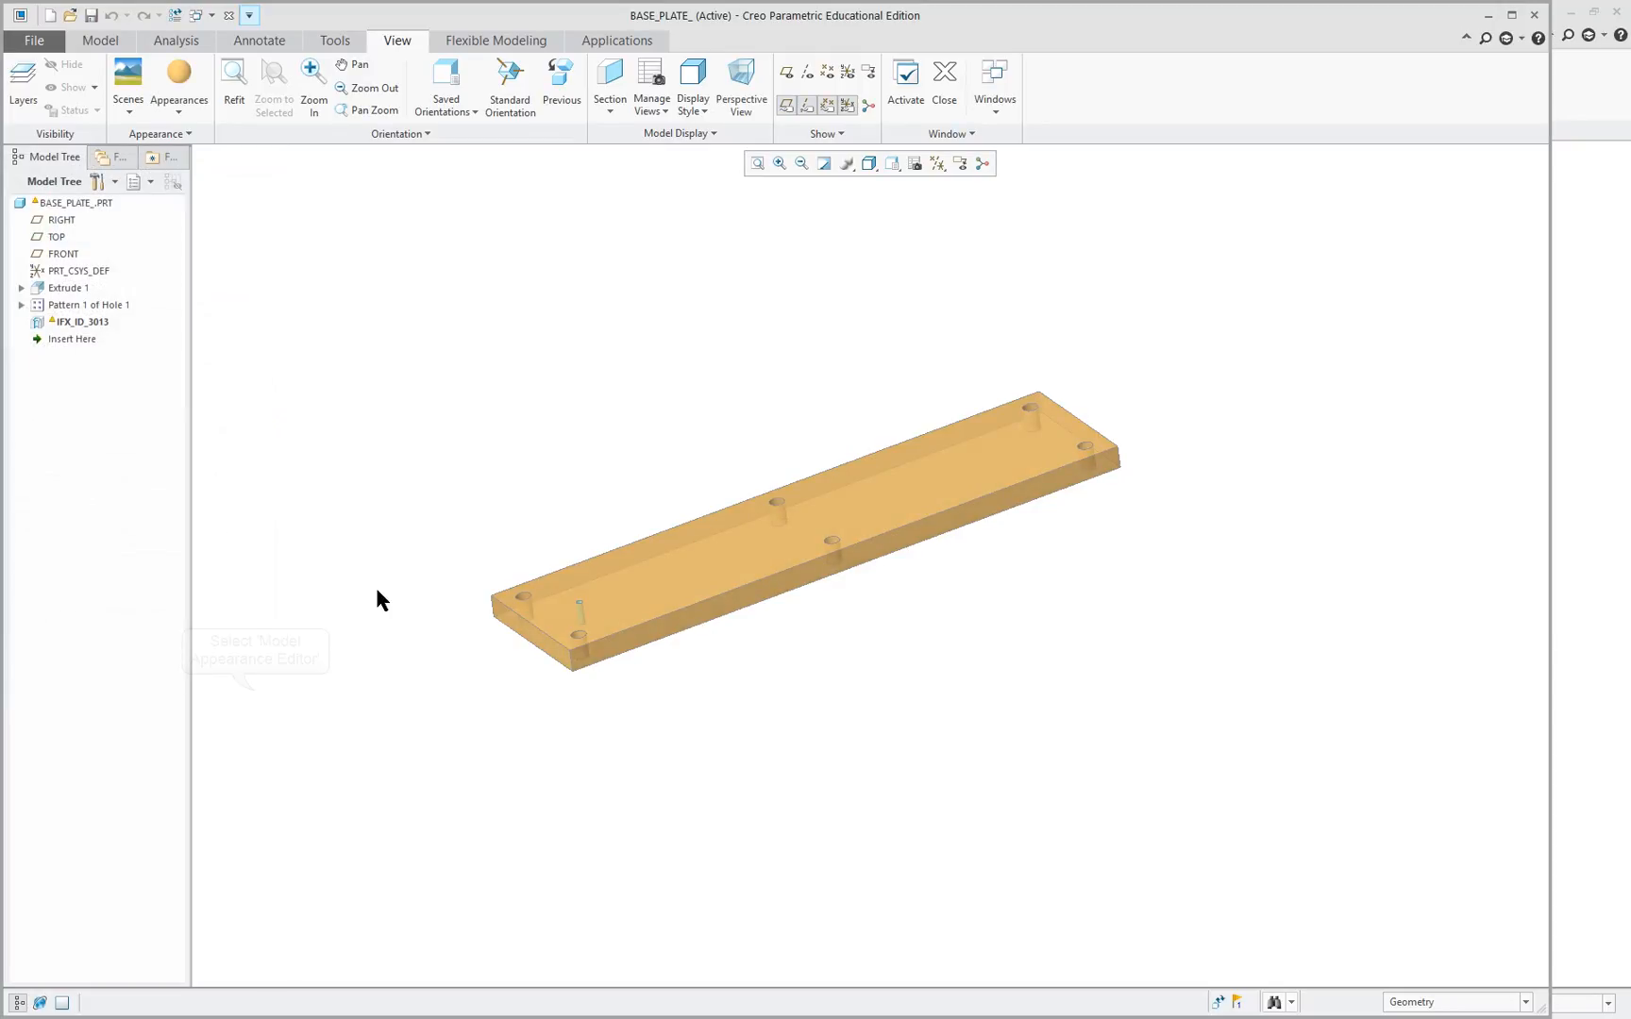
left_click(228, 16)
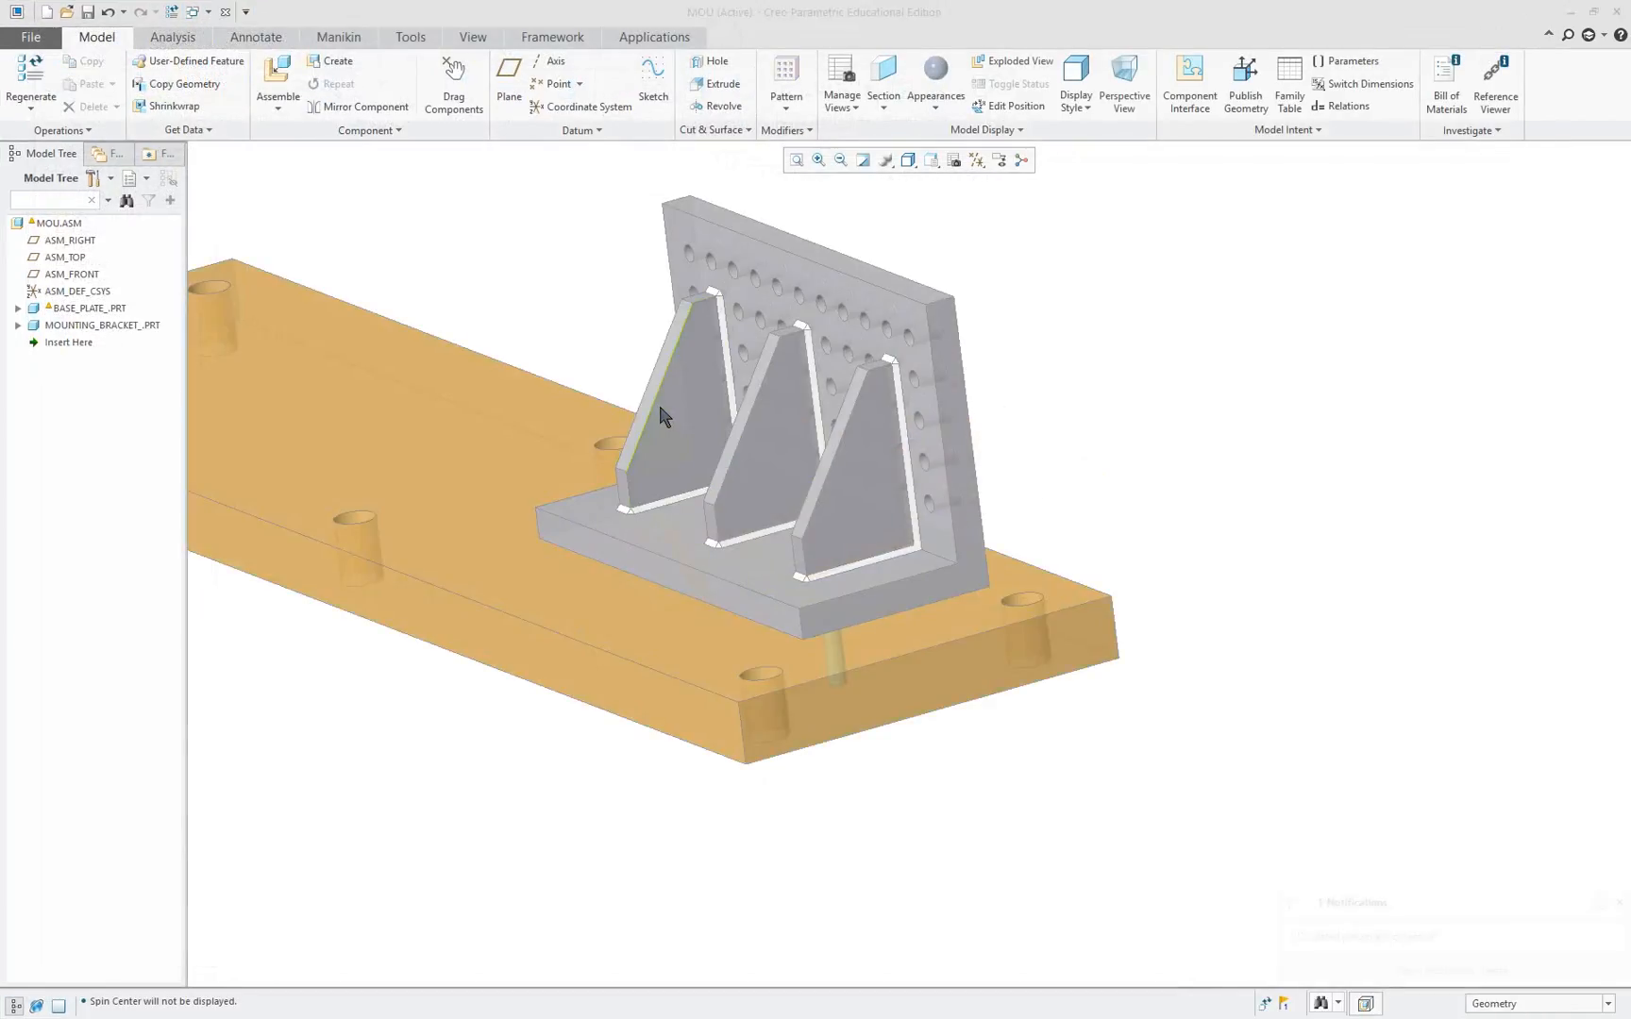
scroll(666, 411, "up", 2)
scroll(600, 300, "down", 2)
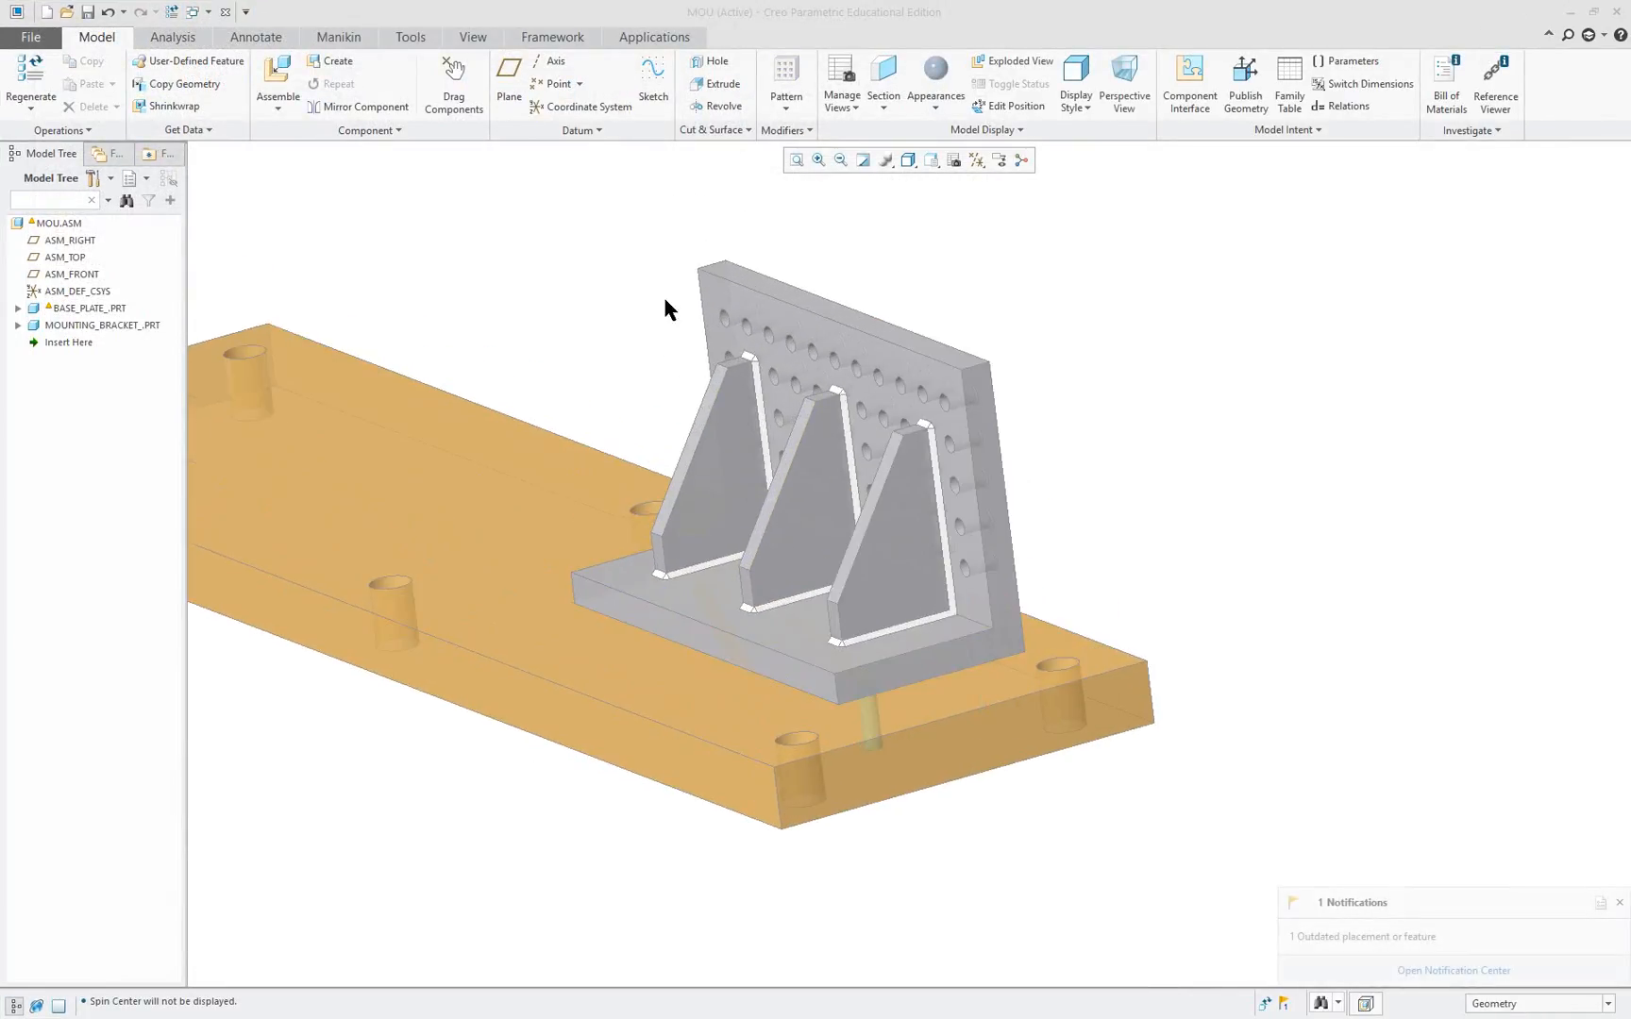
Switch to the reference PDF and read past the bracket's placement constraints to the datum point instructions.
key("alt+Tab")
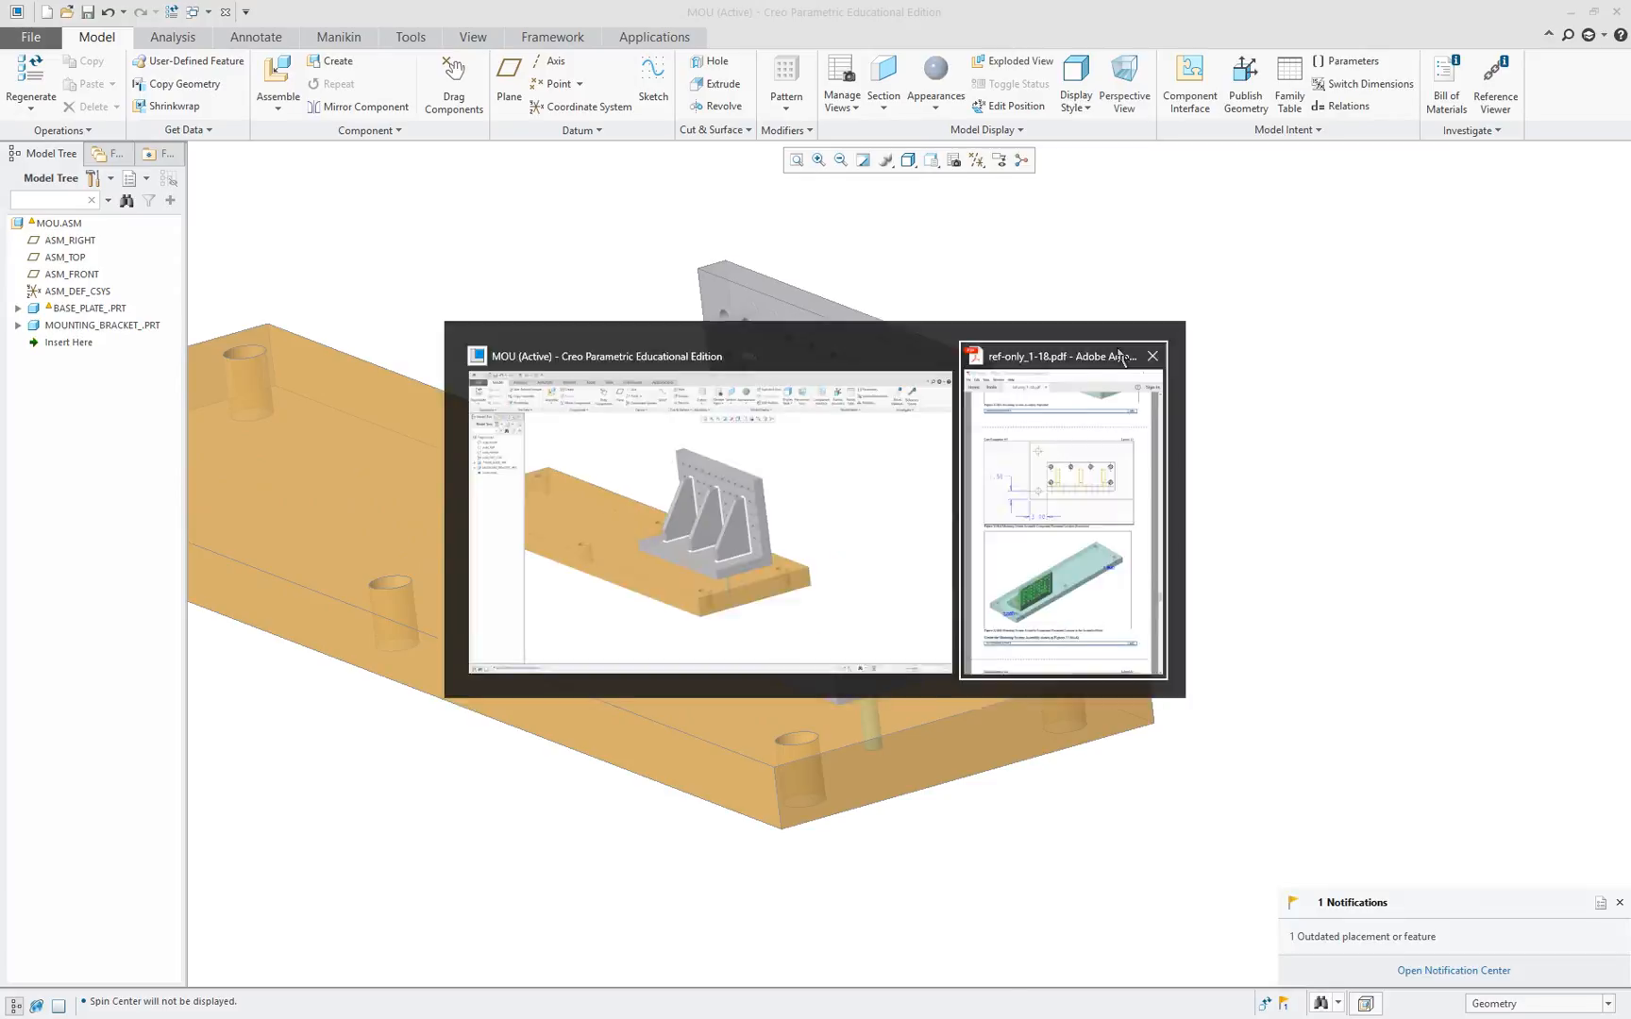
scroll(1361, 553, "down", 8)
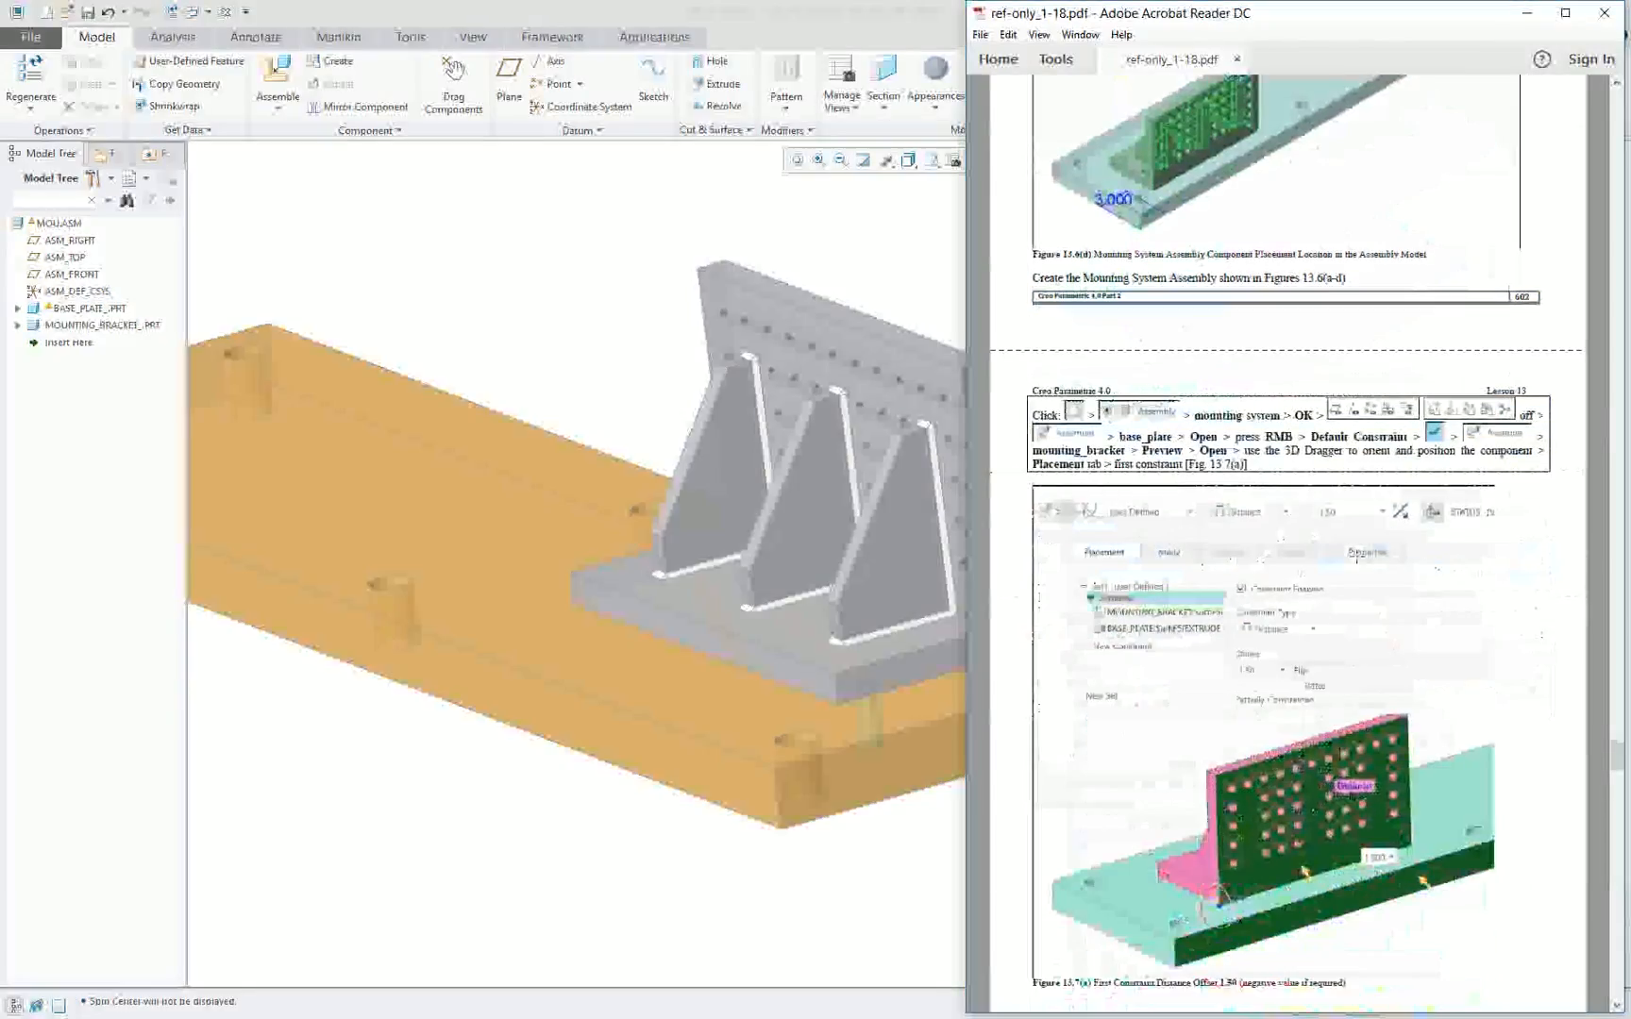
scroll(1356, 556, "down", 2)
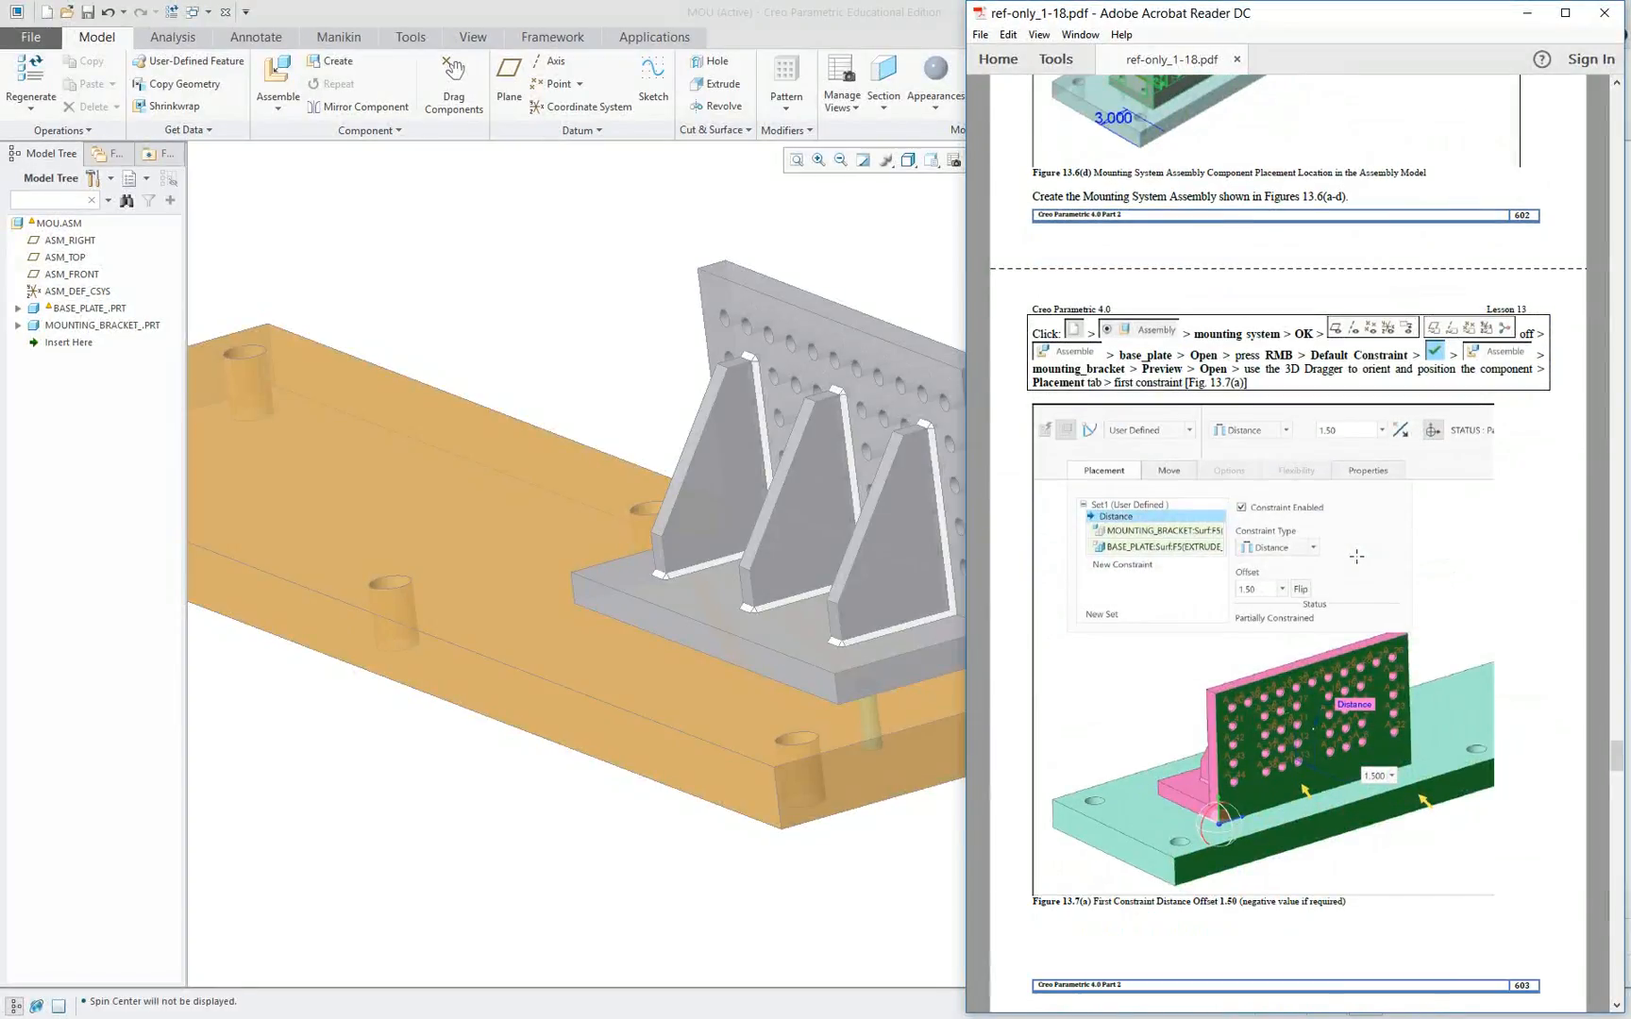
scroll(1275, 545, "down", 1)
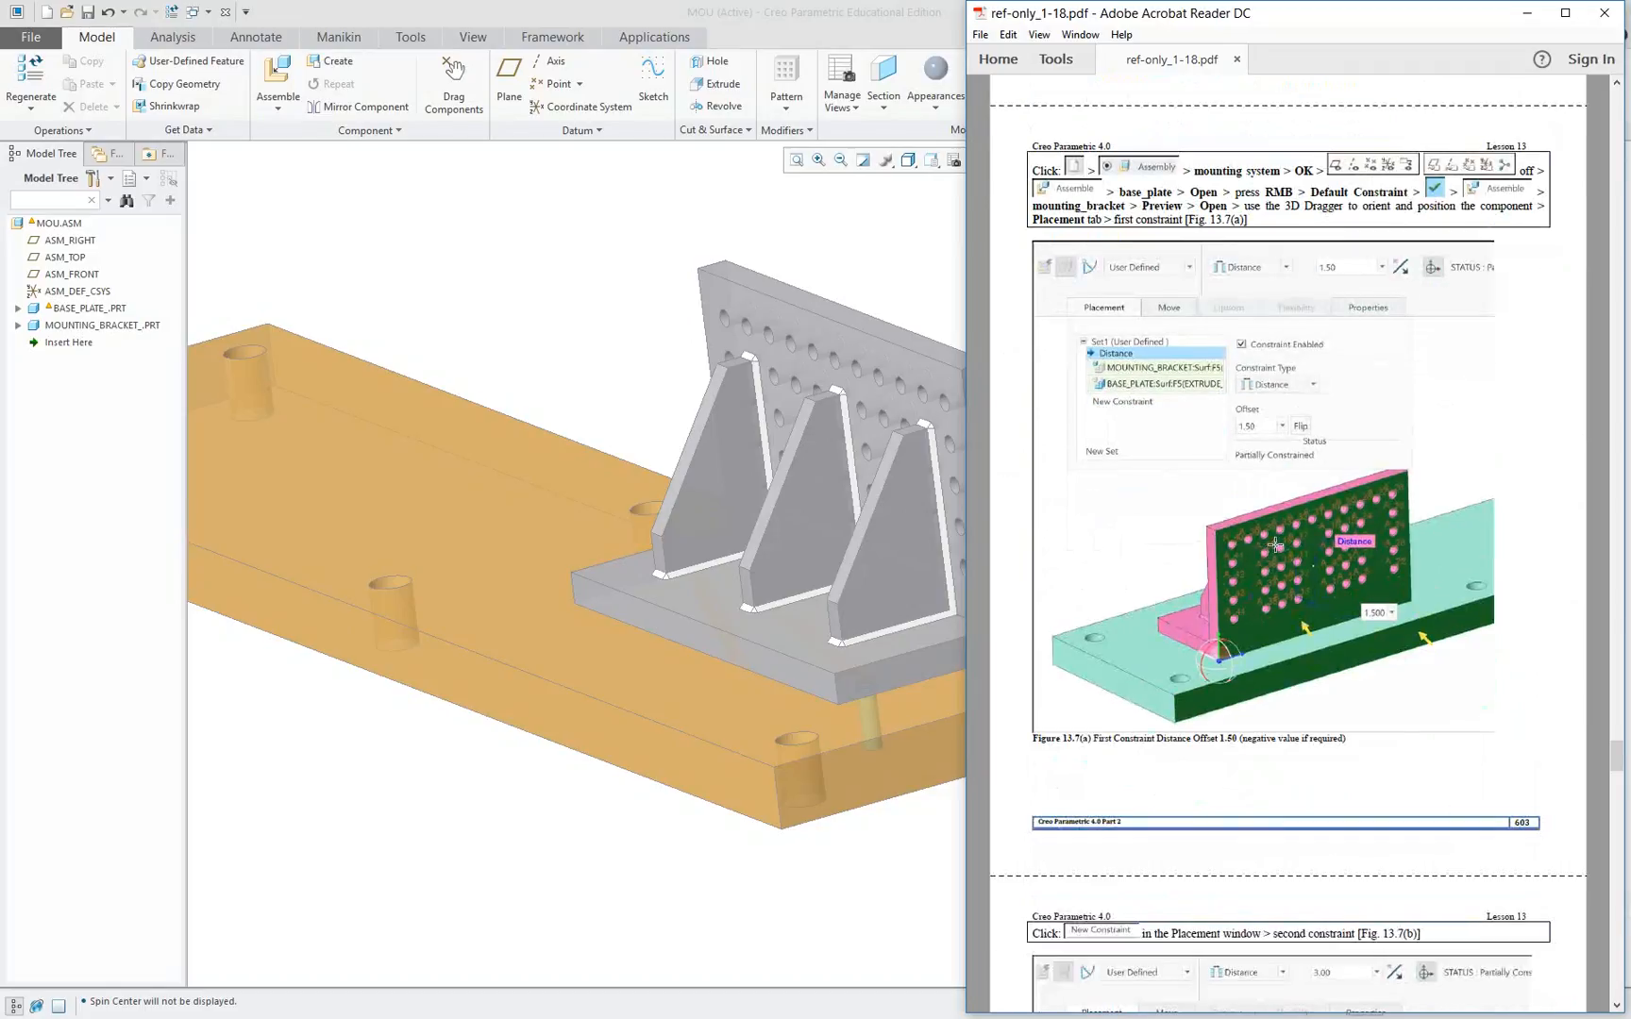
scroll(1275, 545, "down", 16)
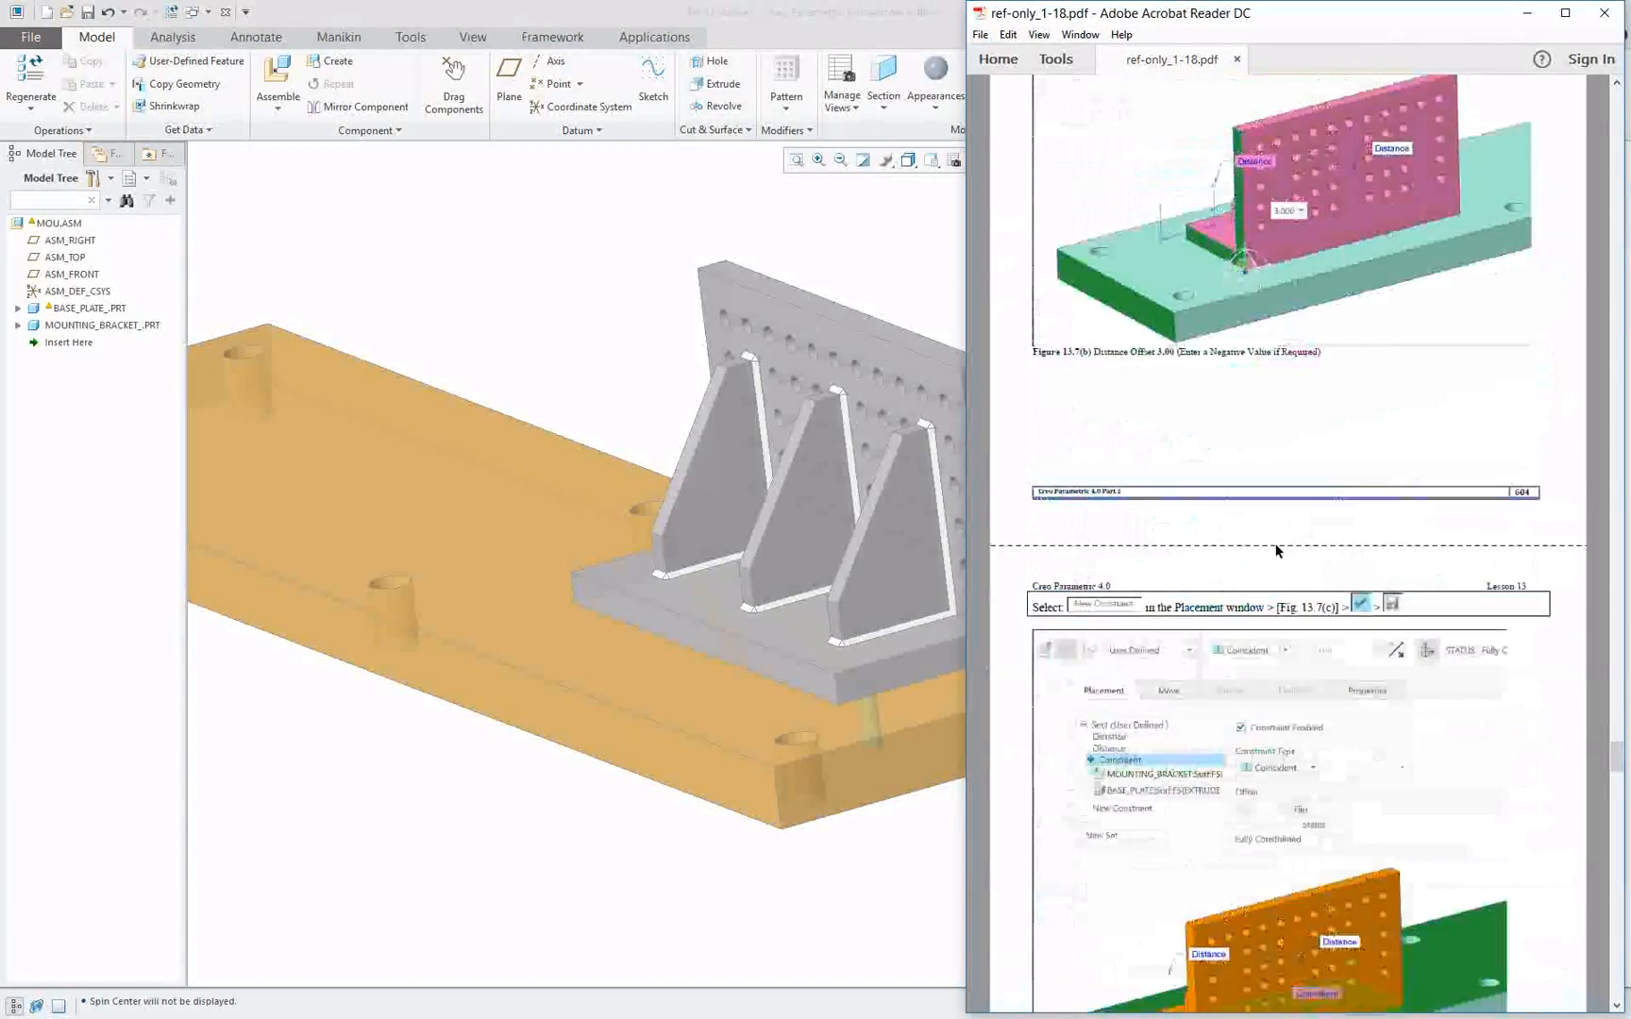
scroll(1275, 545, "down", 8)
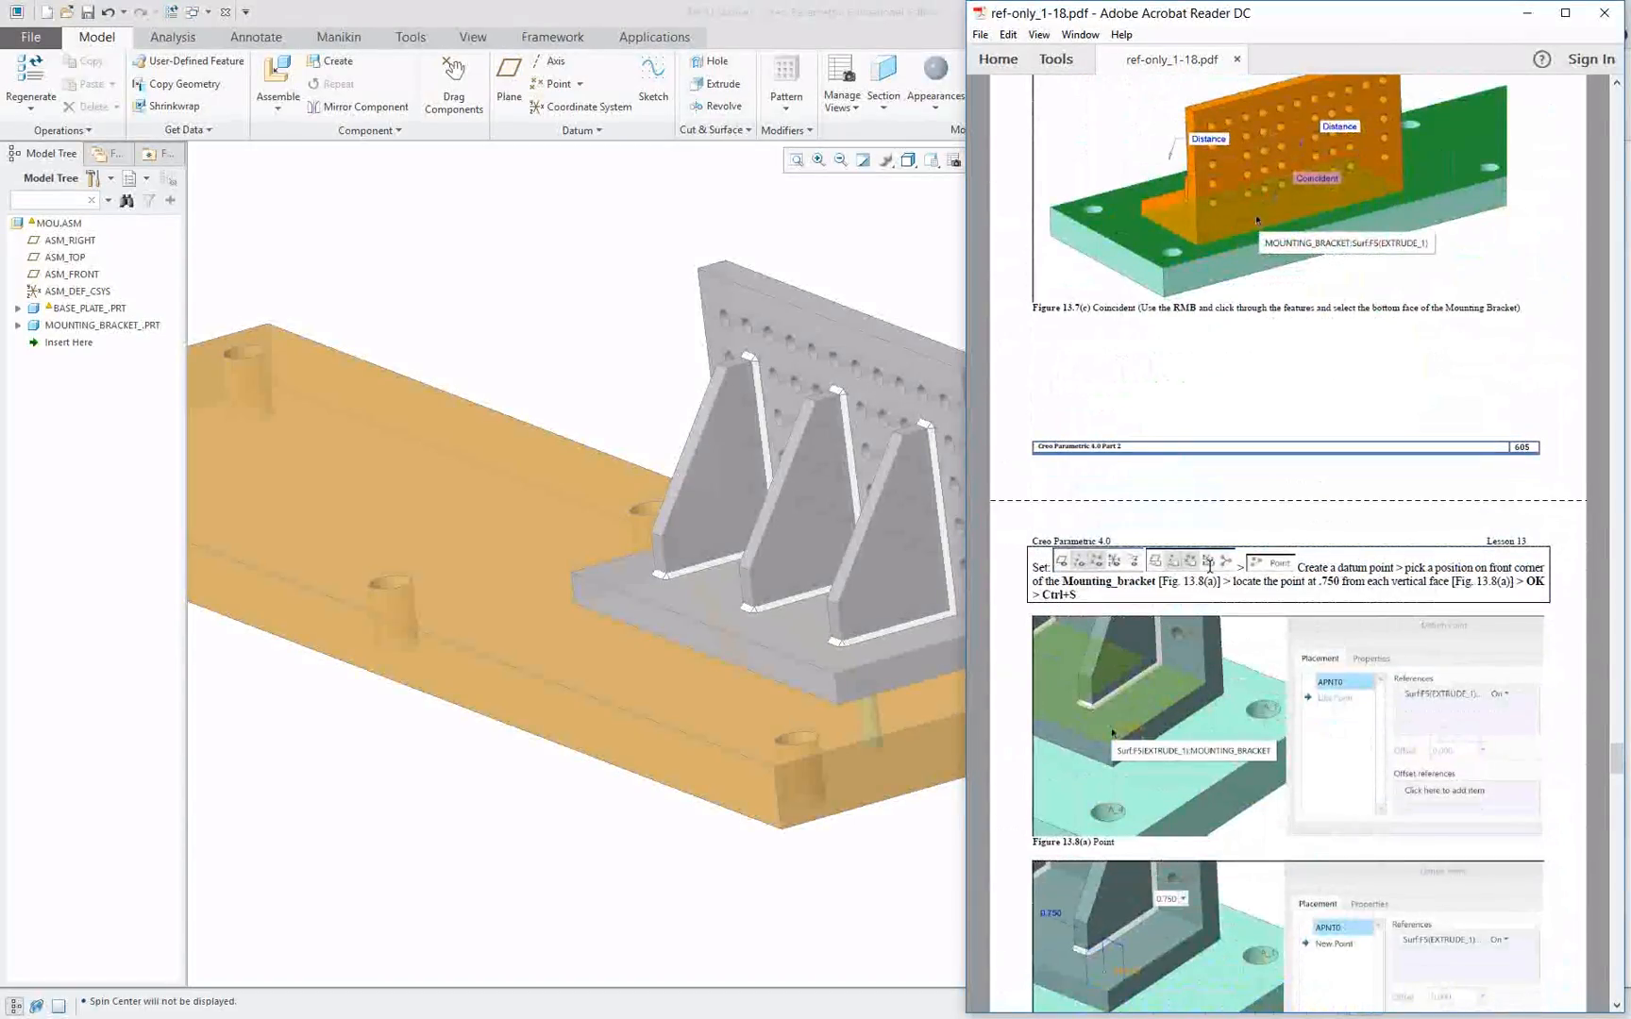
Return to the assembly, inspect the small hole under the base plate, and activate the base plate part for editing in place.
left_click(865, 584)
middle_click_drag(869, 581, 756, 515, "shift")
scroll(819, 587, "down", 3)
middle_click_drag(827, 678, 852, 866)
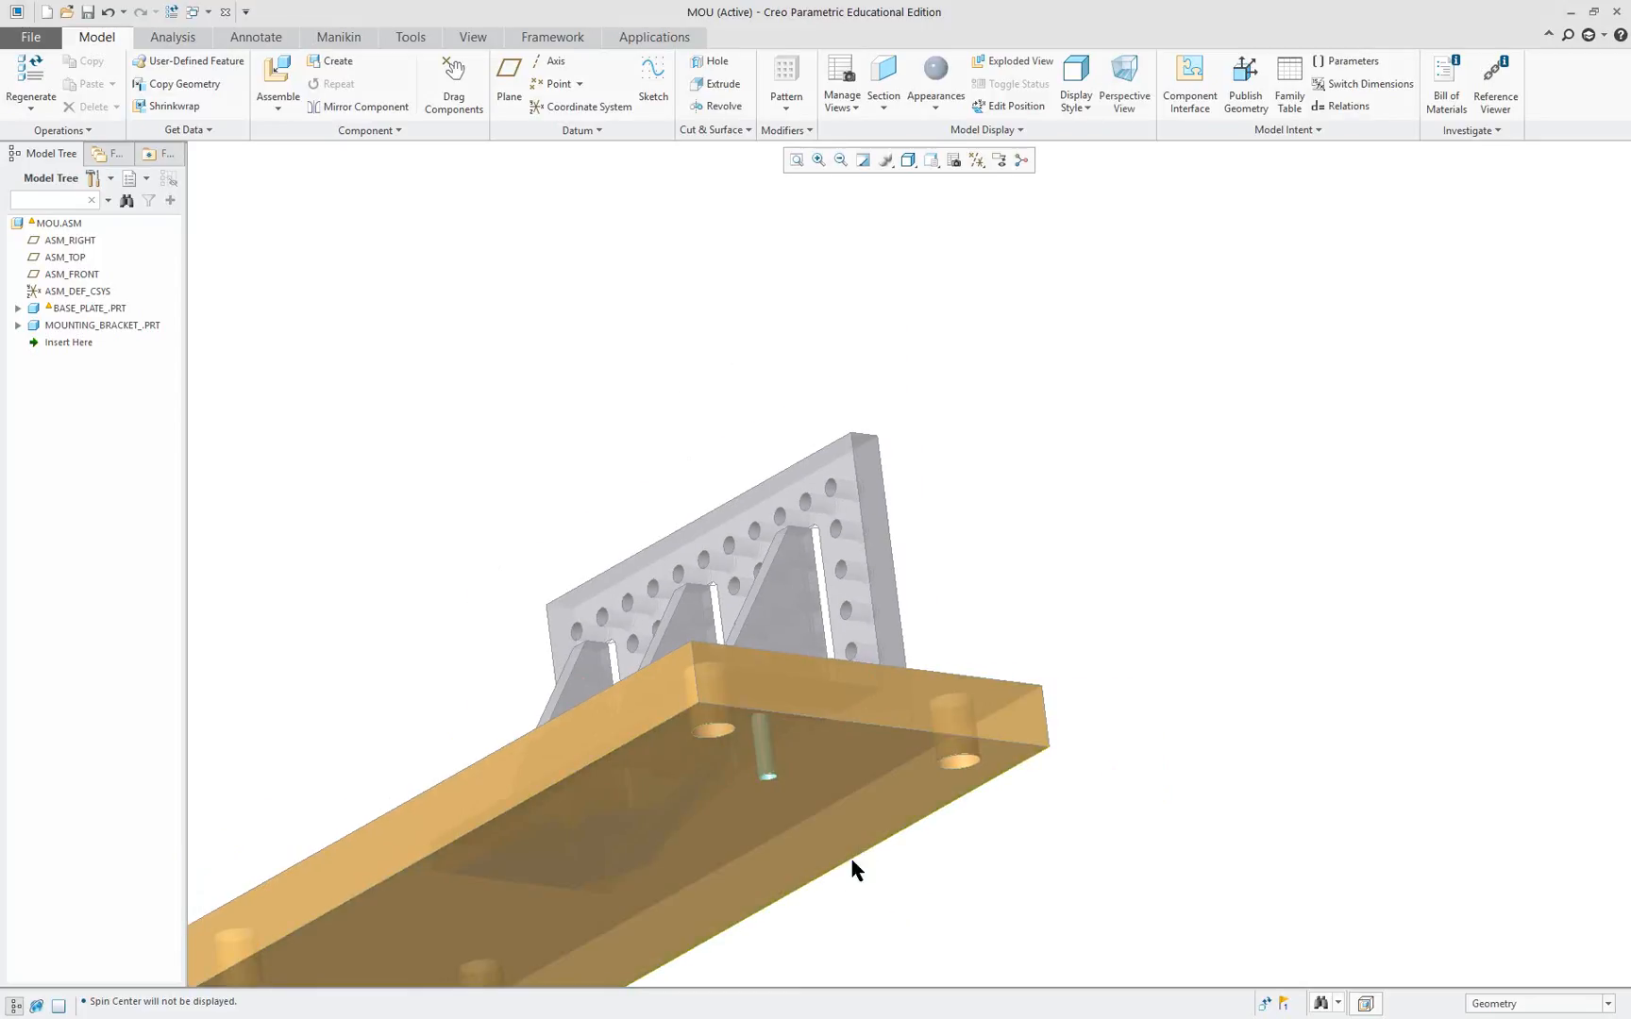
scroll(715, 930, "down", 2)
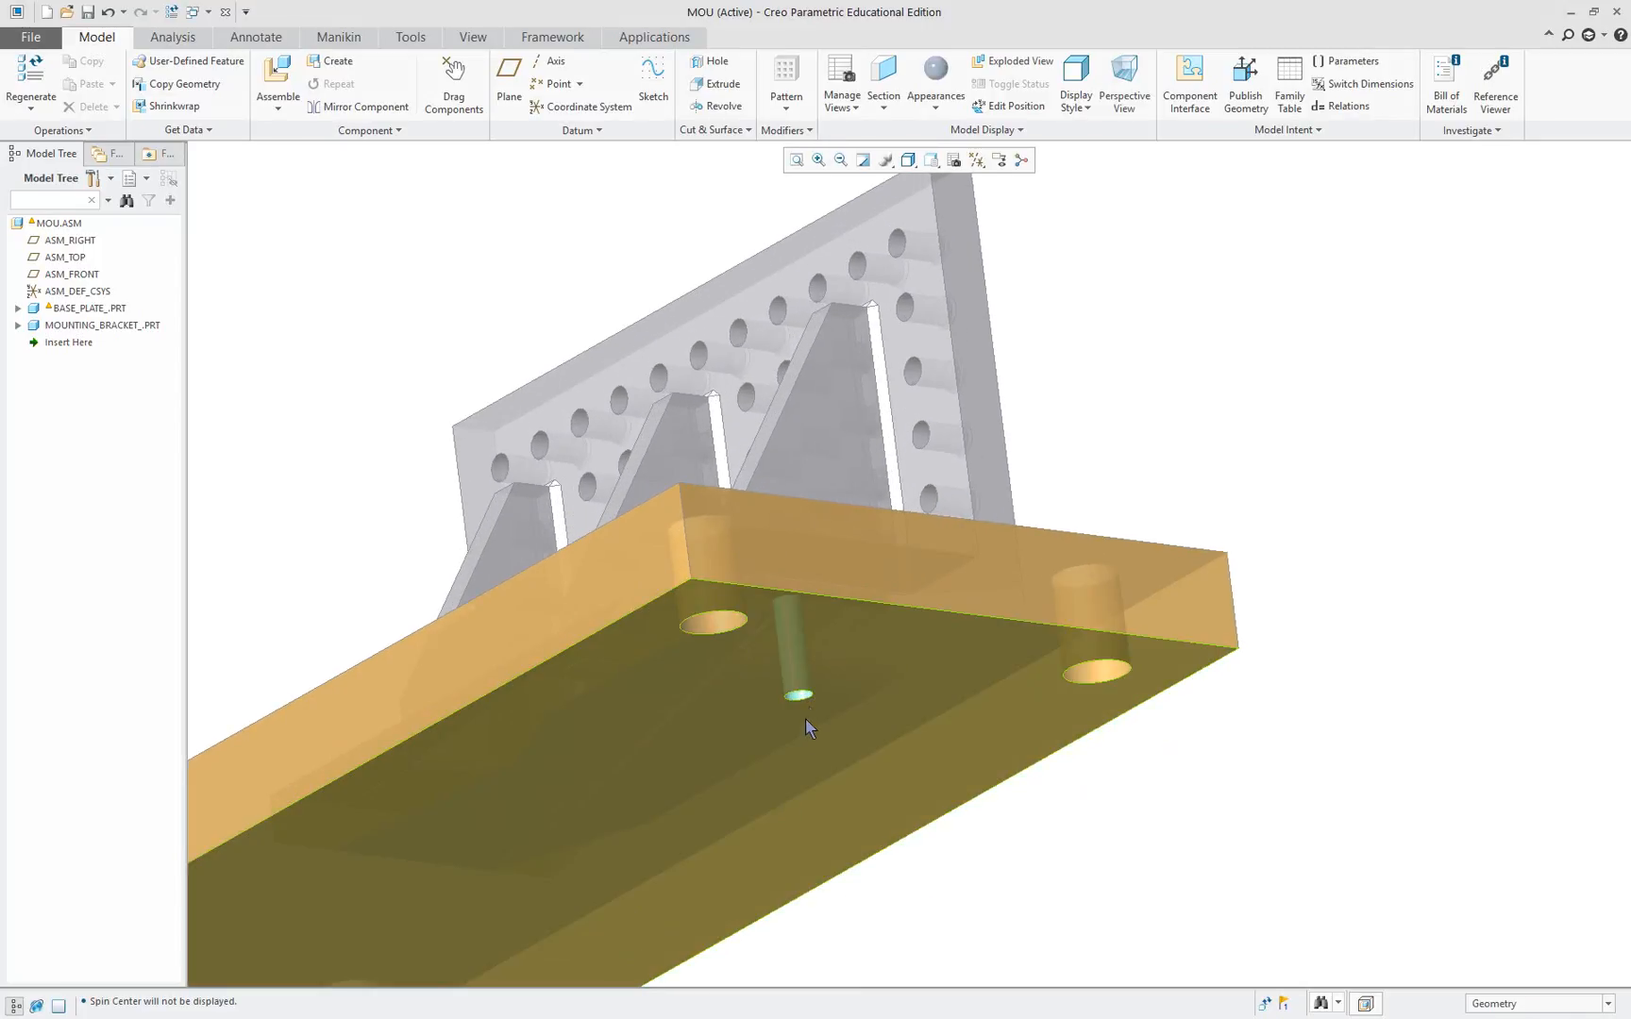
left_click(57, 310)
right_click(57, 310)
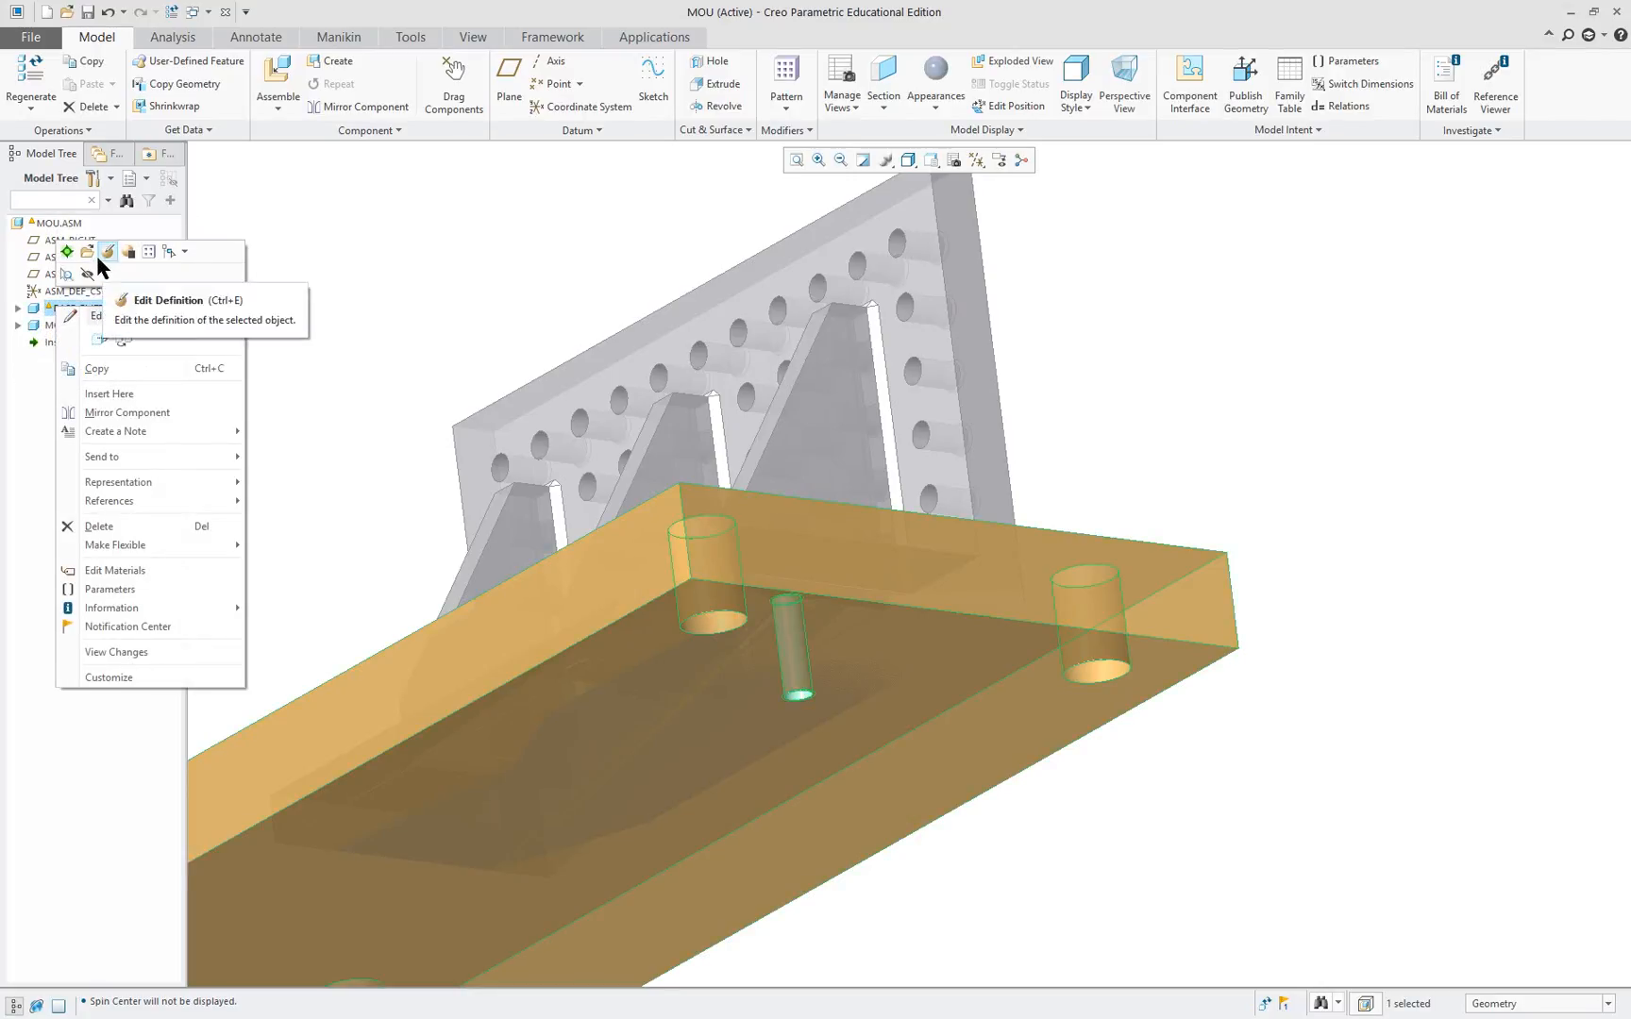
left_click(65, 253)
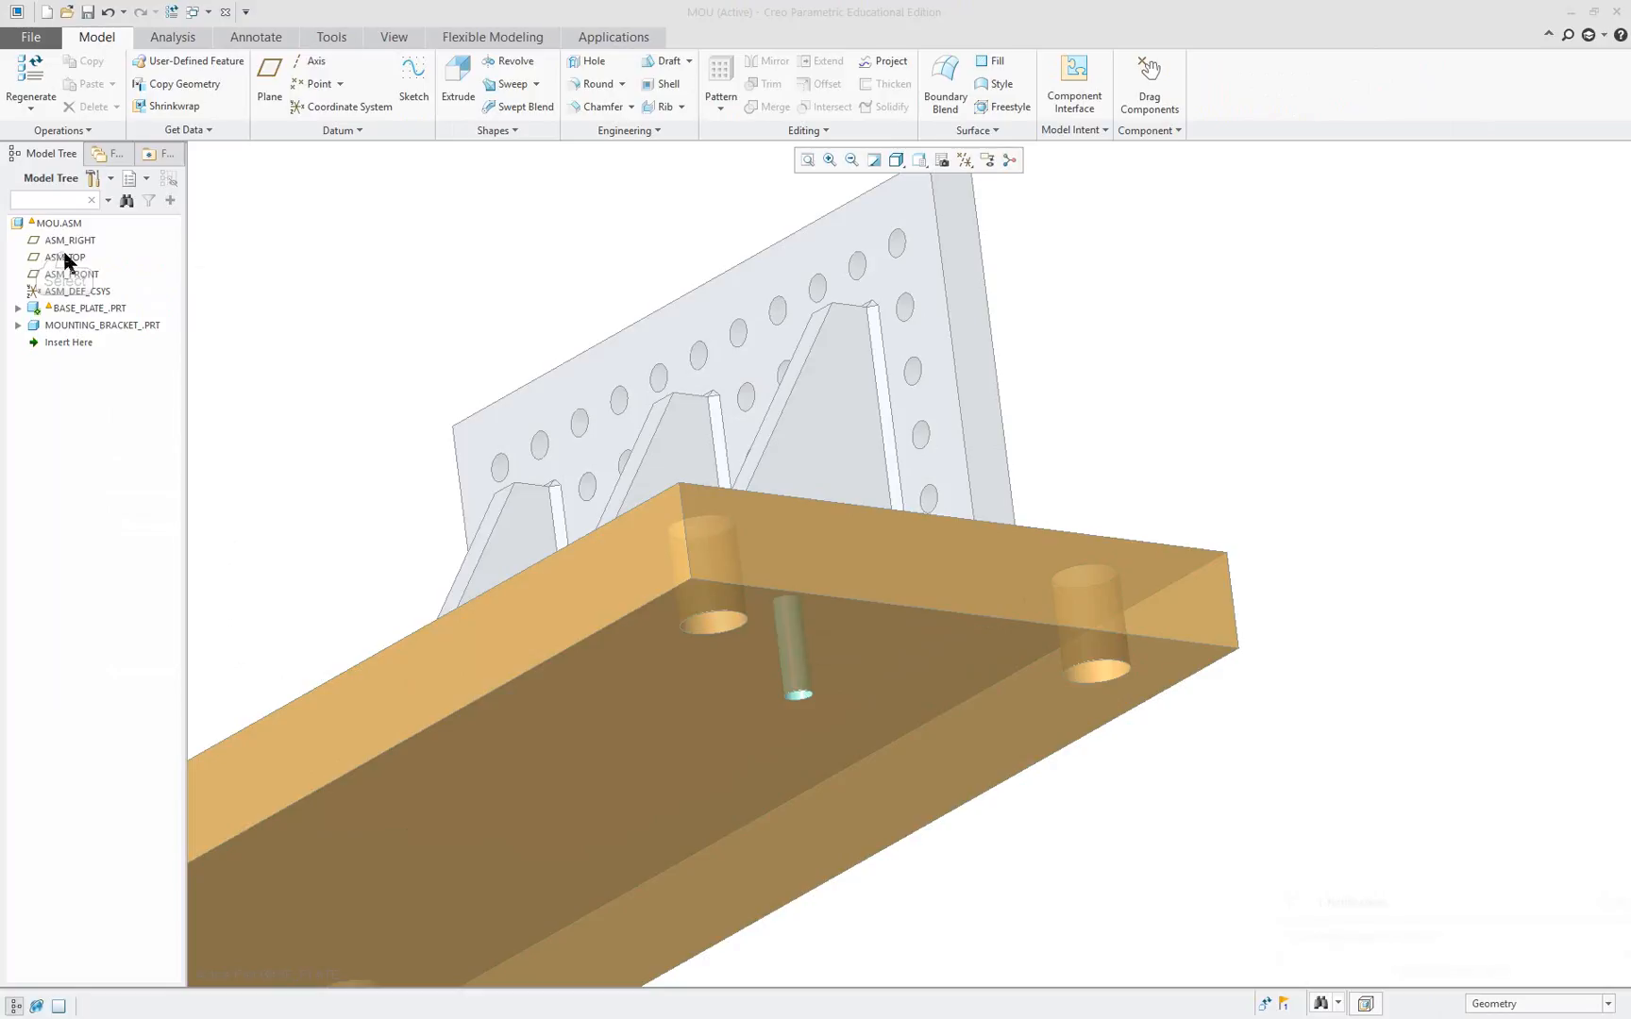
Delete the outdated IFX_ID_3013 fastener hole feature from the base plate.
left_click(18, 308)
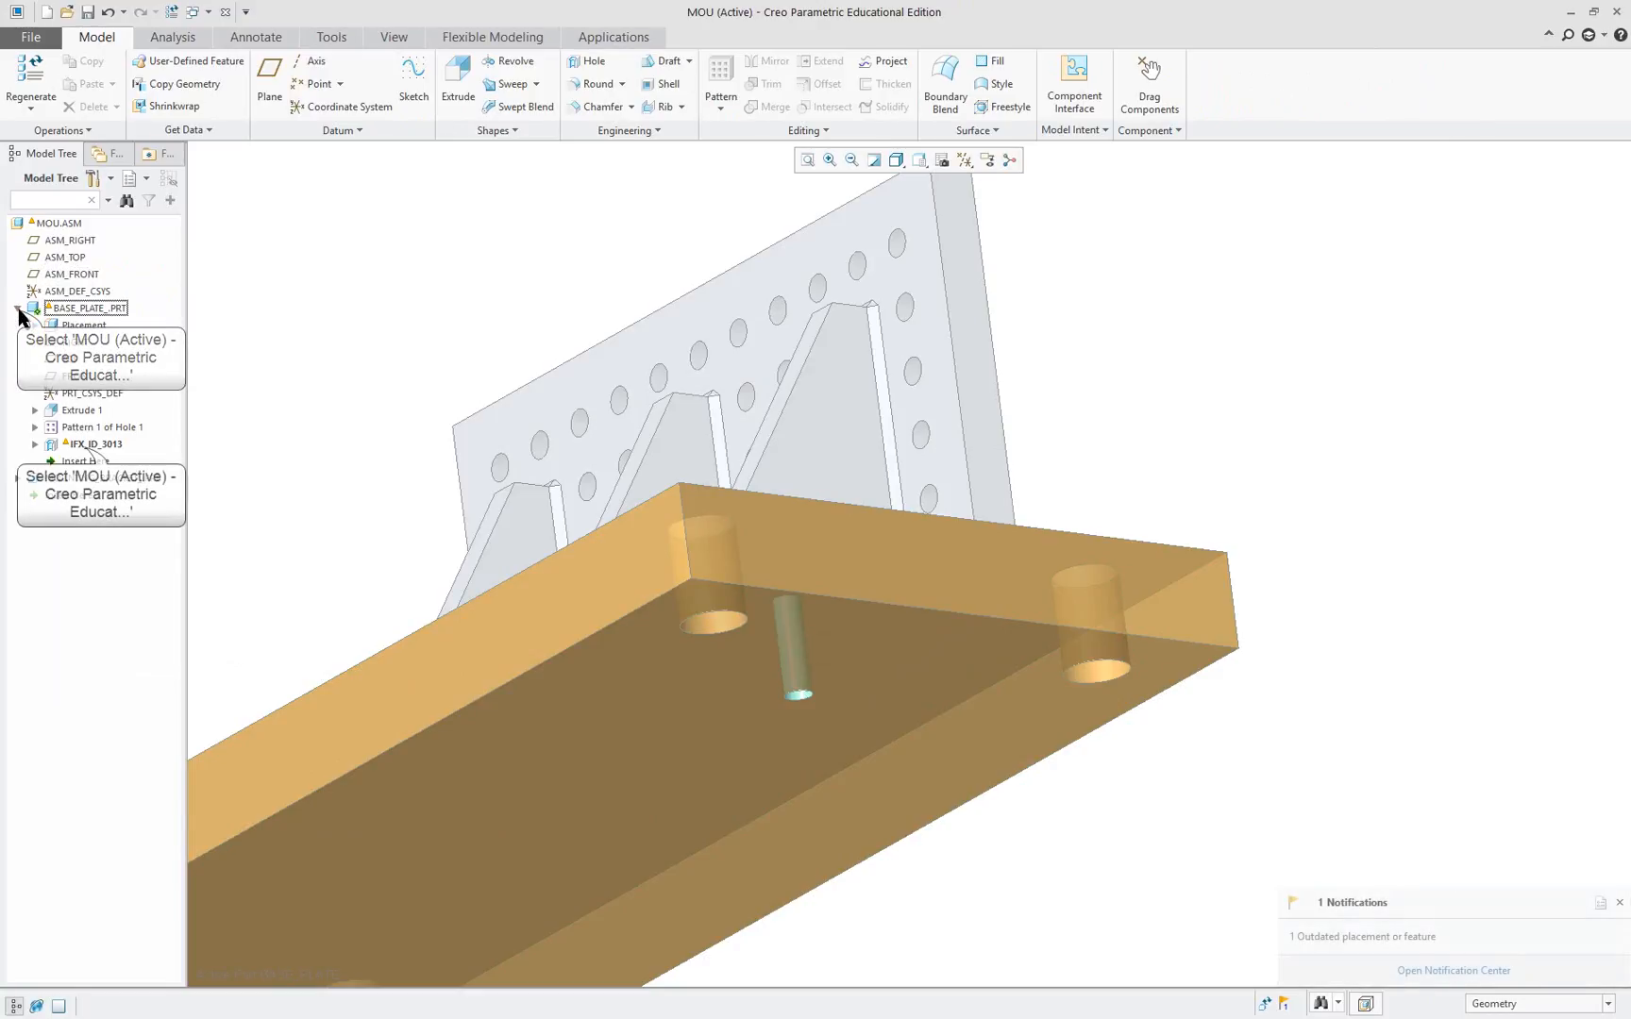
right_click(87, 445)
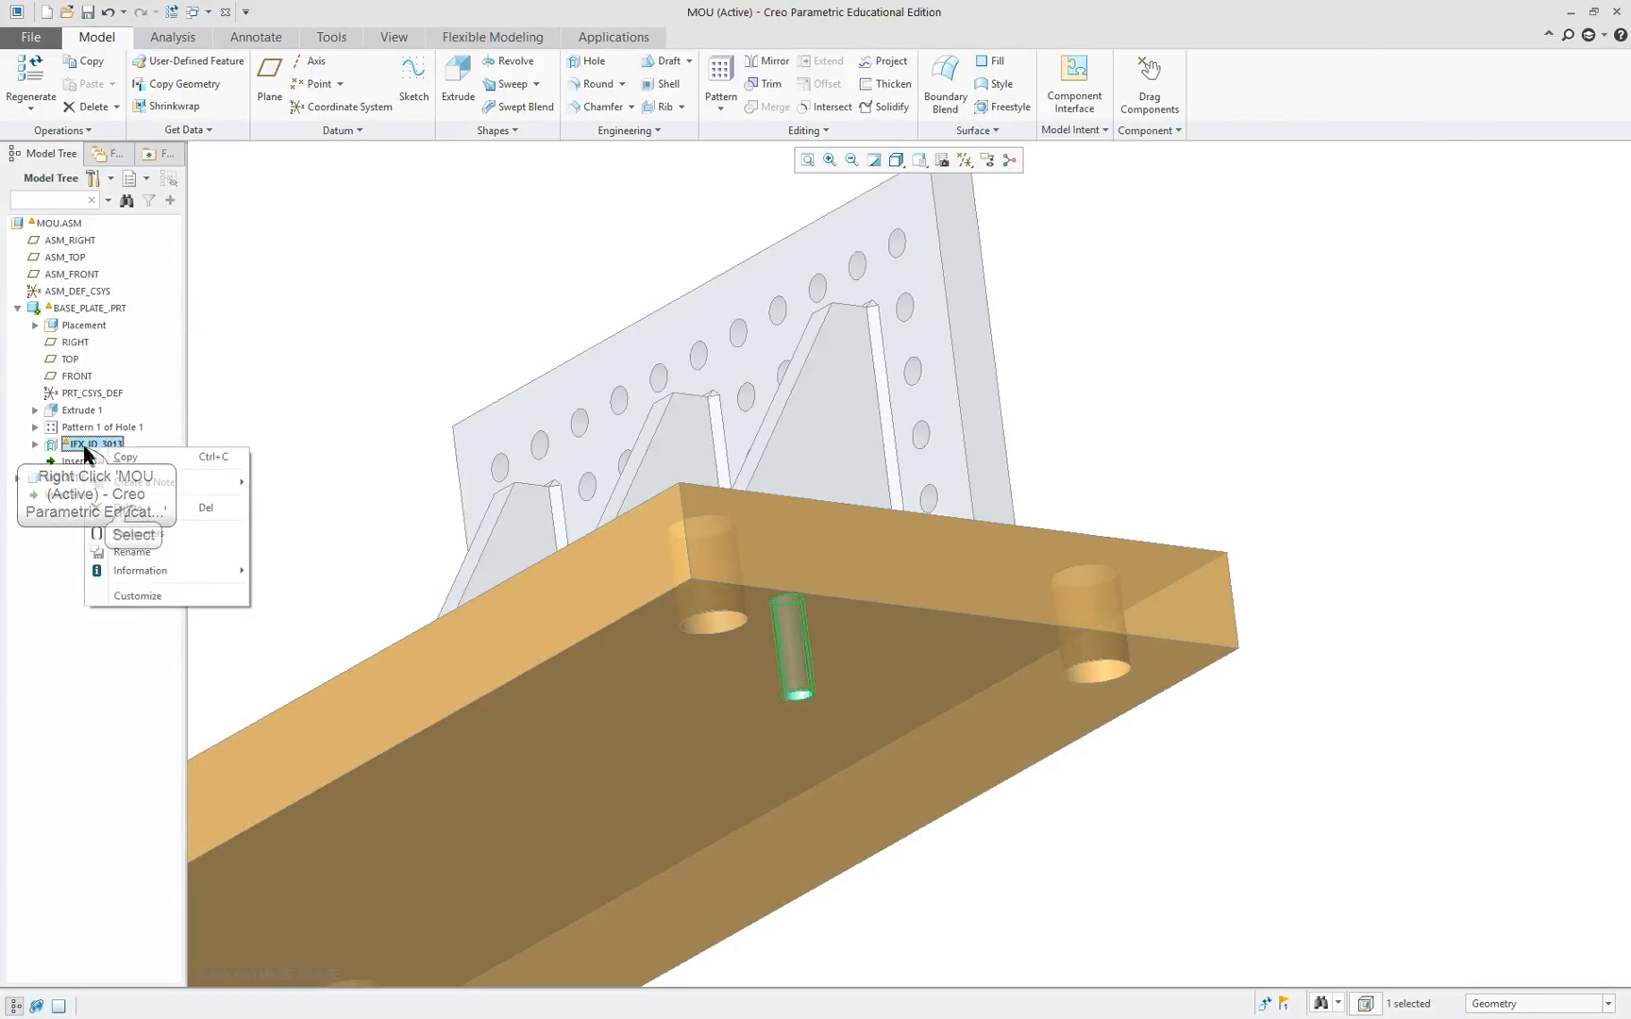
left_click(130, 510)
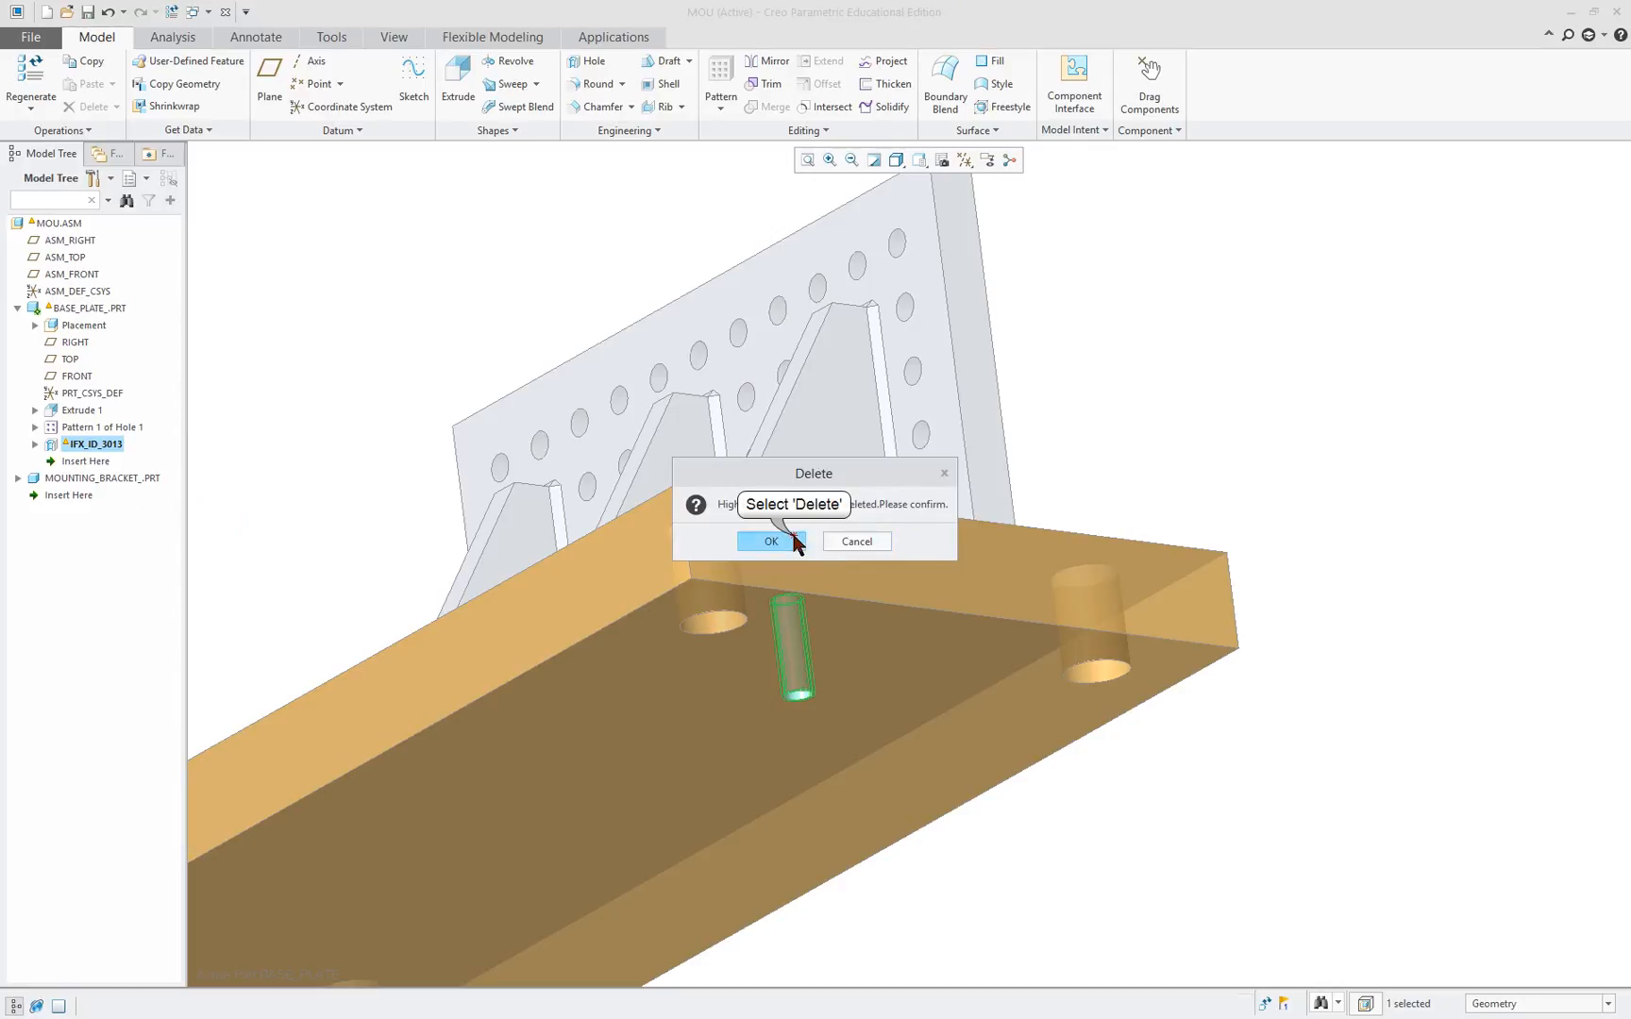
left_click(762, 539)
Reactivate the top-level MOU assembly.
mouse_move(860, 611)
middle_mouse_down()
mouse_move(844, 648)
mouse_move(844, 673)
mouse_move(868, 671)
mouse_move(859, 735)
mouse_move(819, 808)
middle_mouse_up()
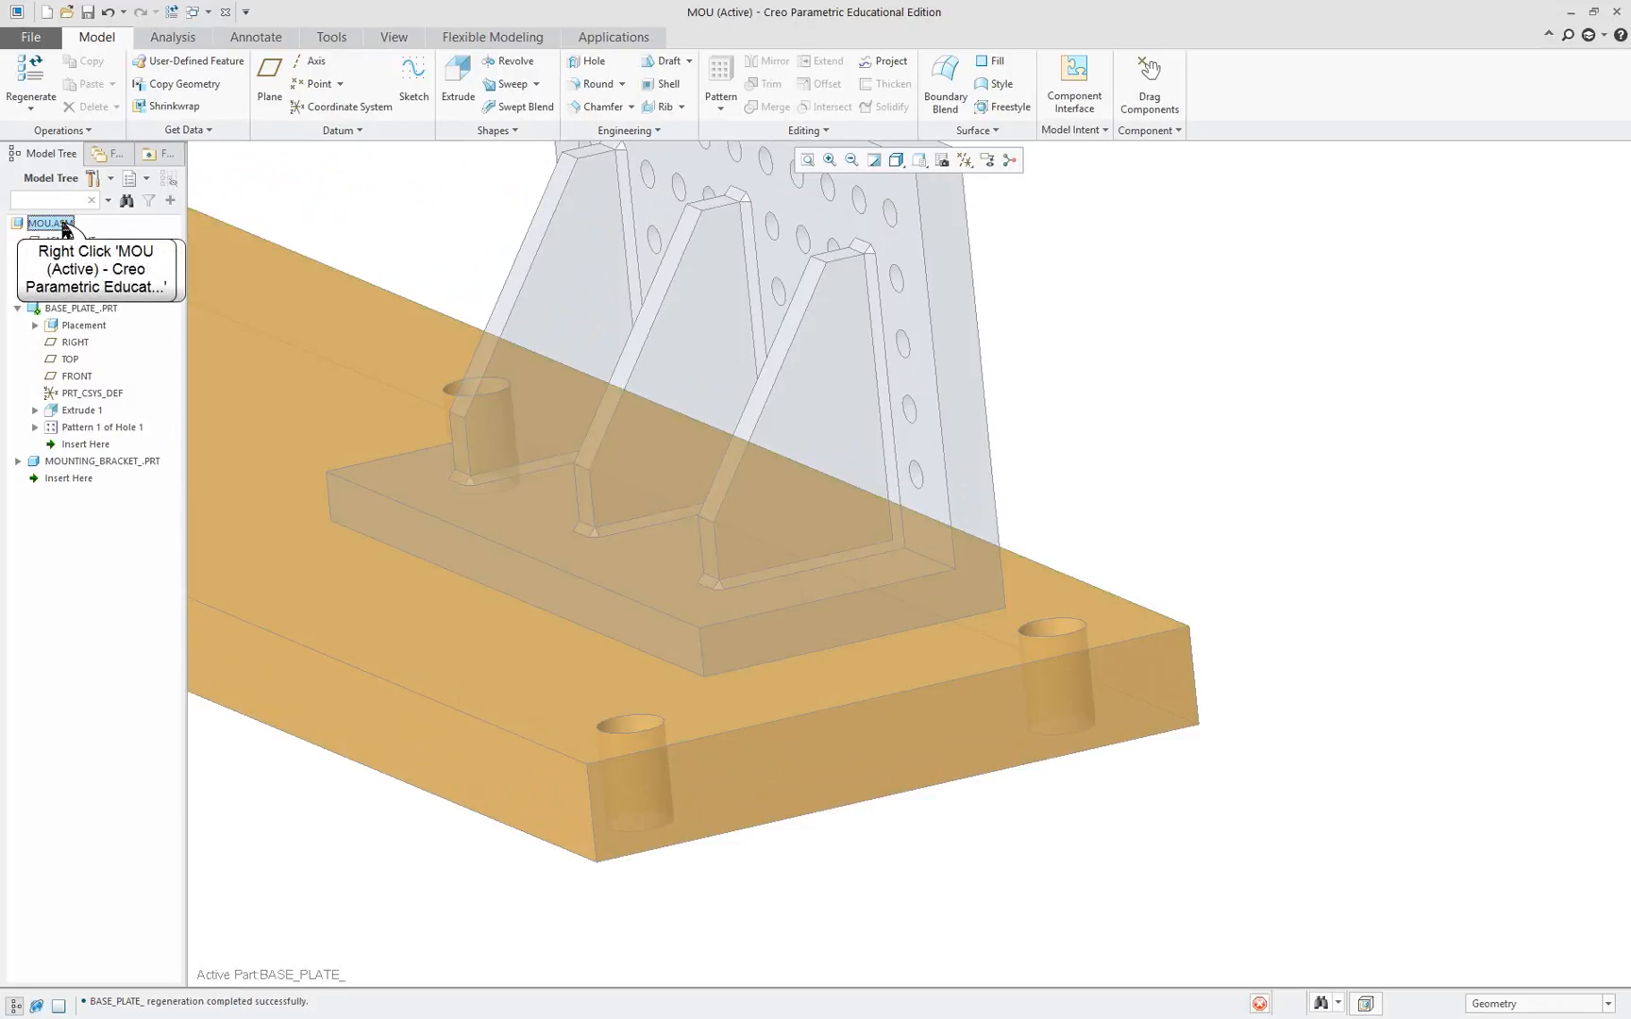
right_click(59, 225)
left_click(75, 173)
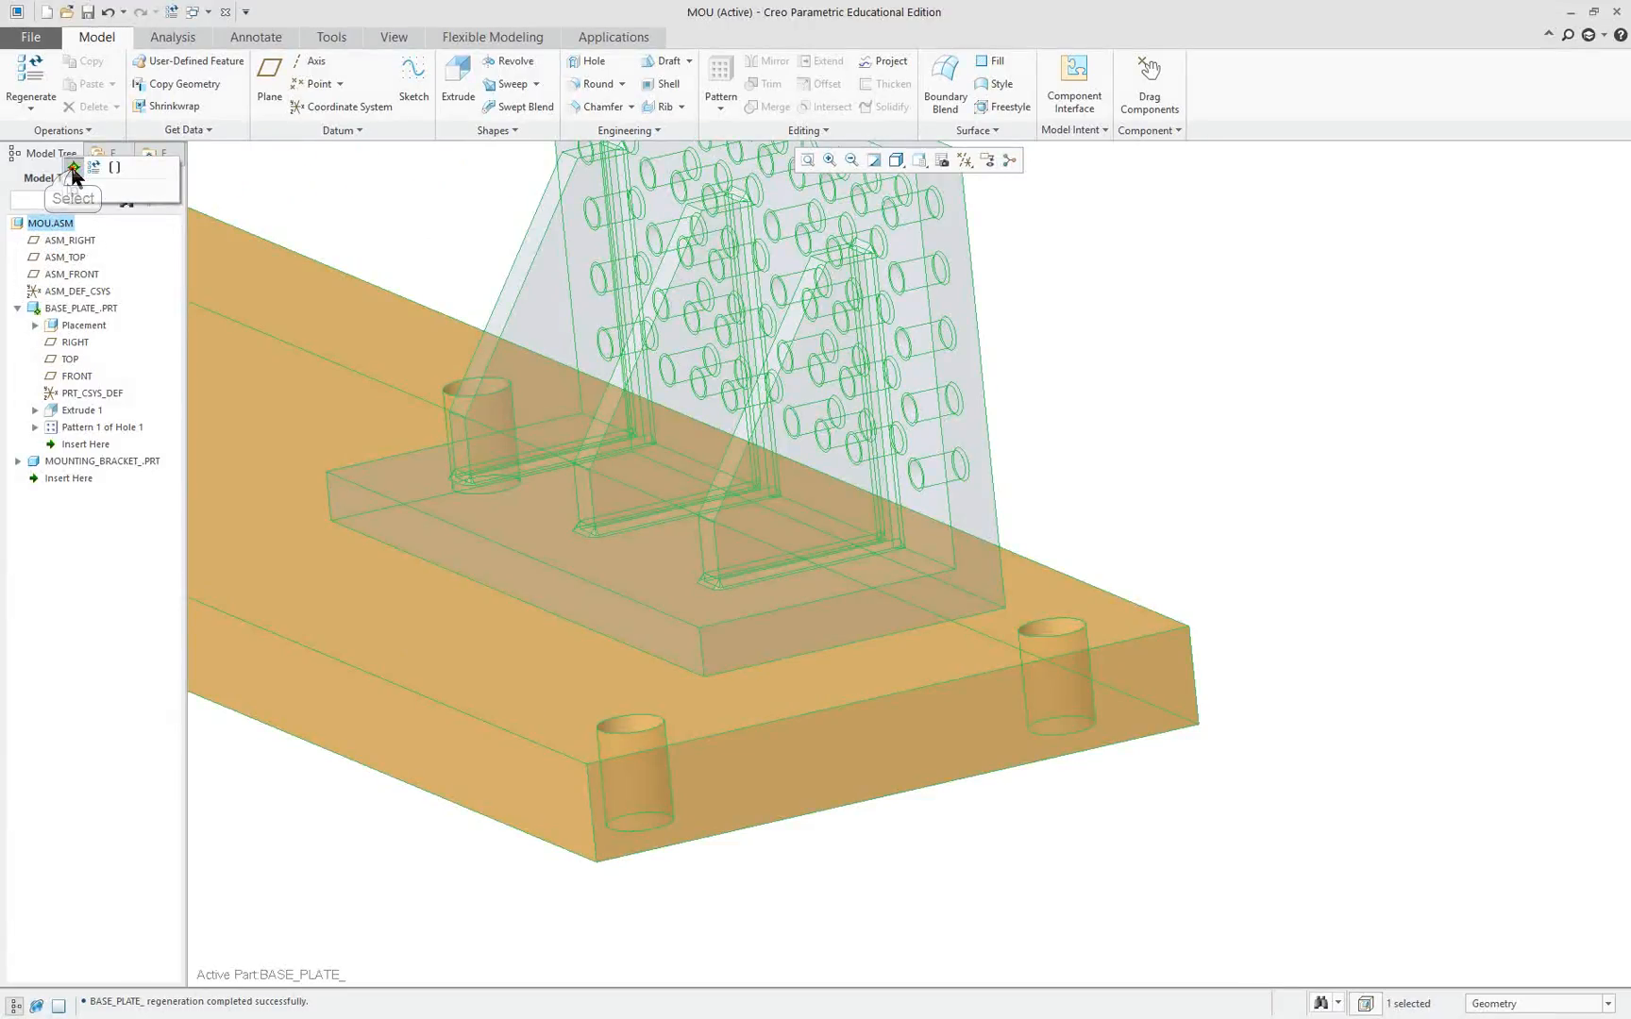
scroll(473, 425, "down", 3)
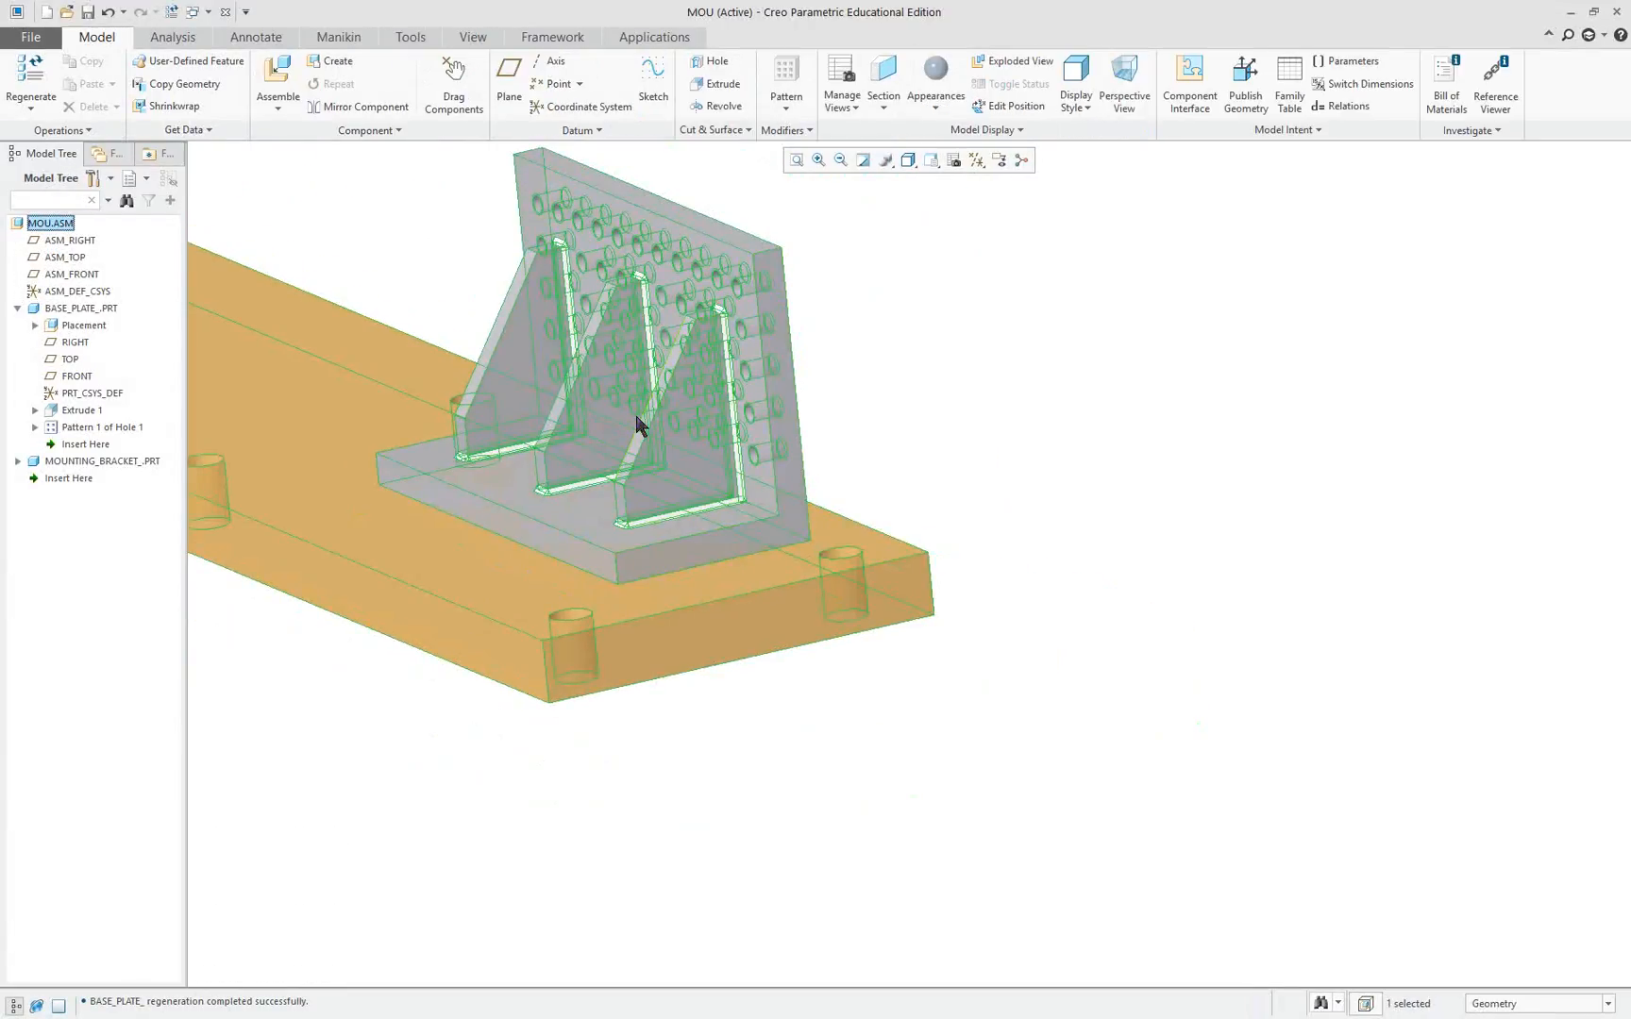
scroll(650, 198, "down", 2)
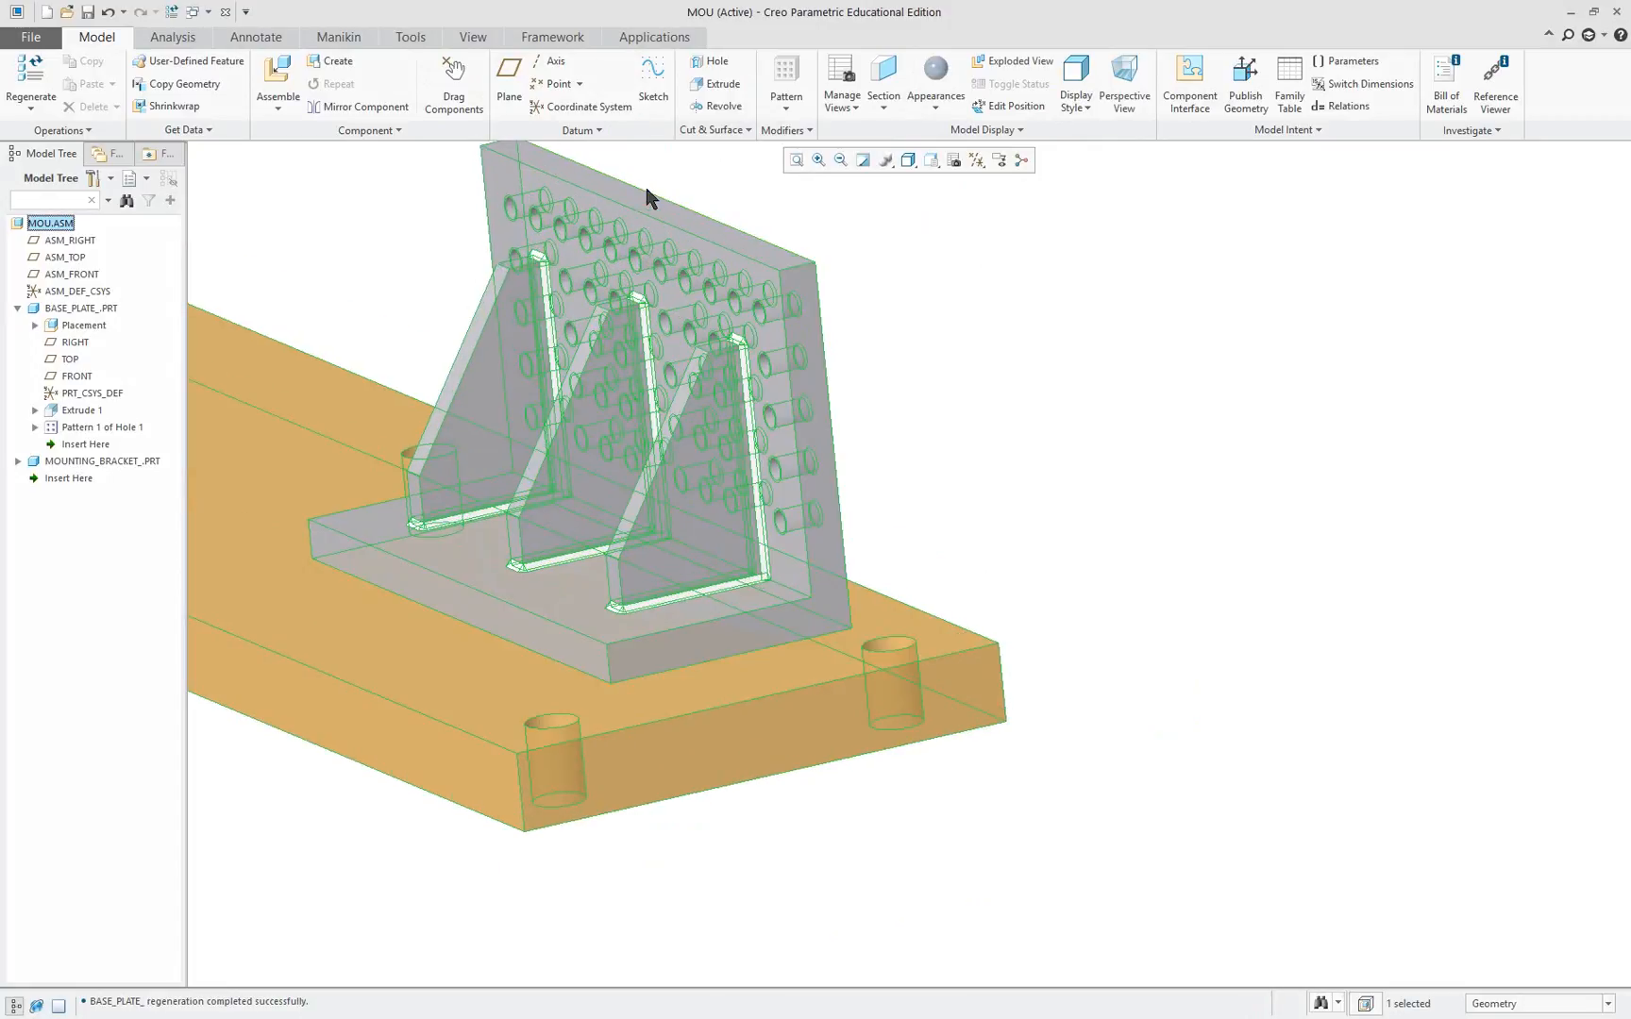
Consult the PDF's datum point instructions and place the assembly window beside the PDF, showing the bracket's front corner.
key("alt+Tab")
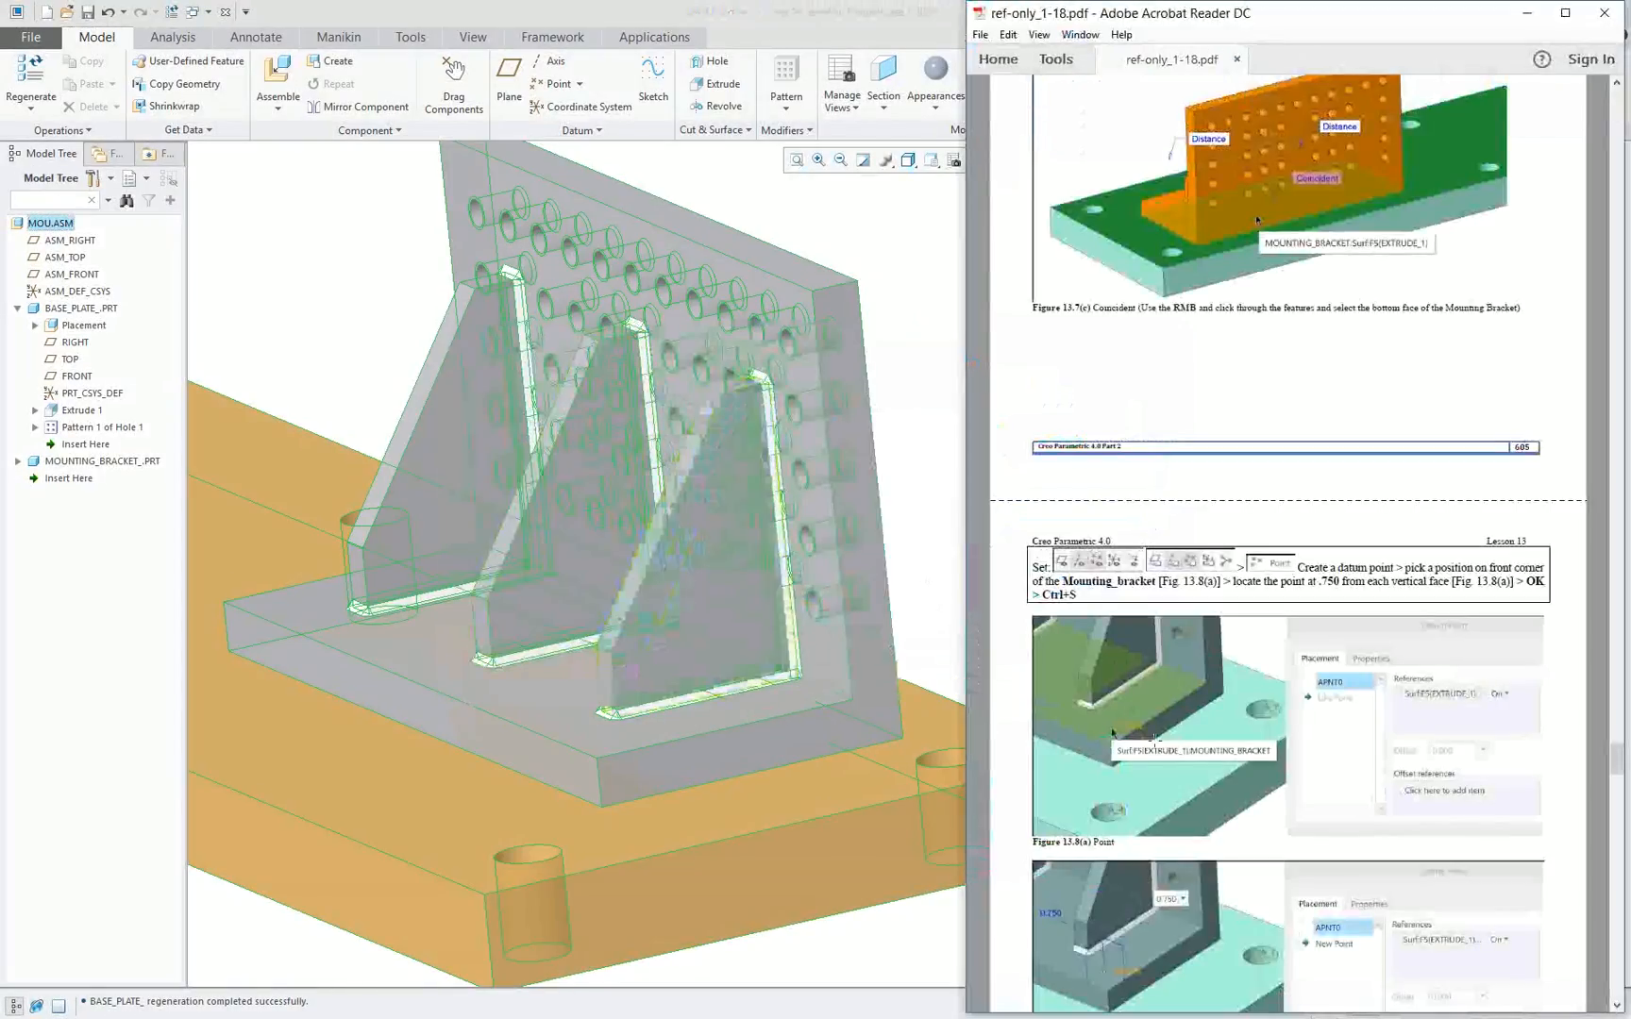
scroll(1193, 722, "up", 3)
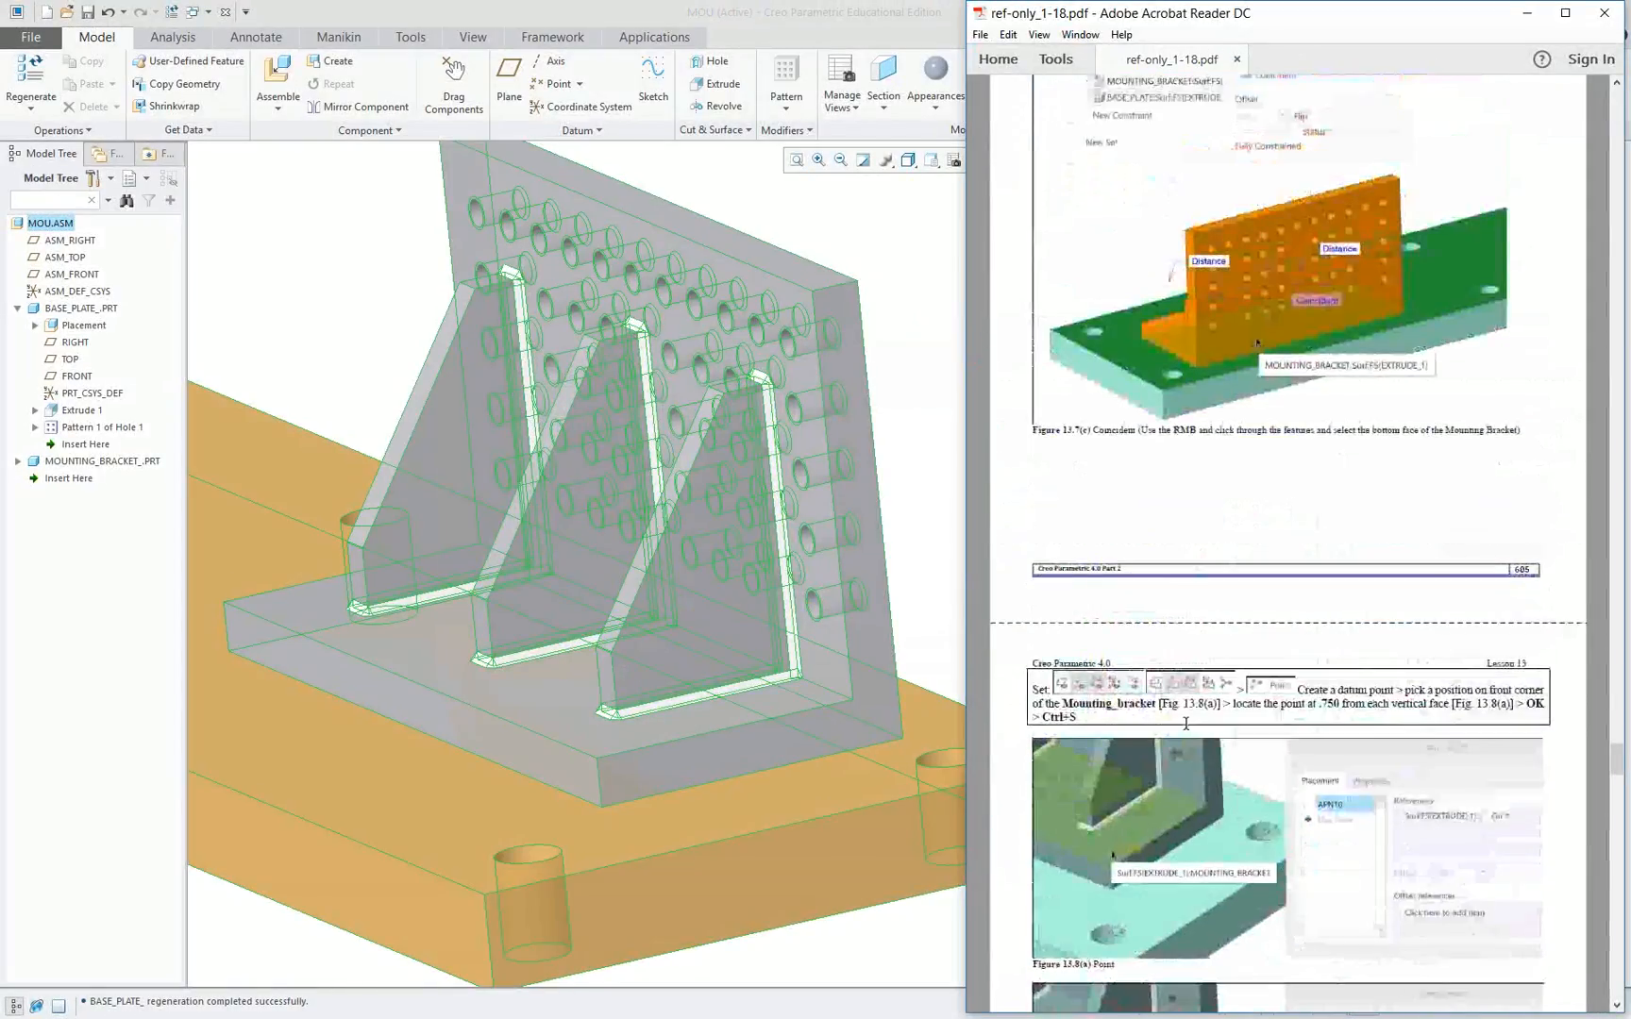
scroll(1185, 722, "down", 10)
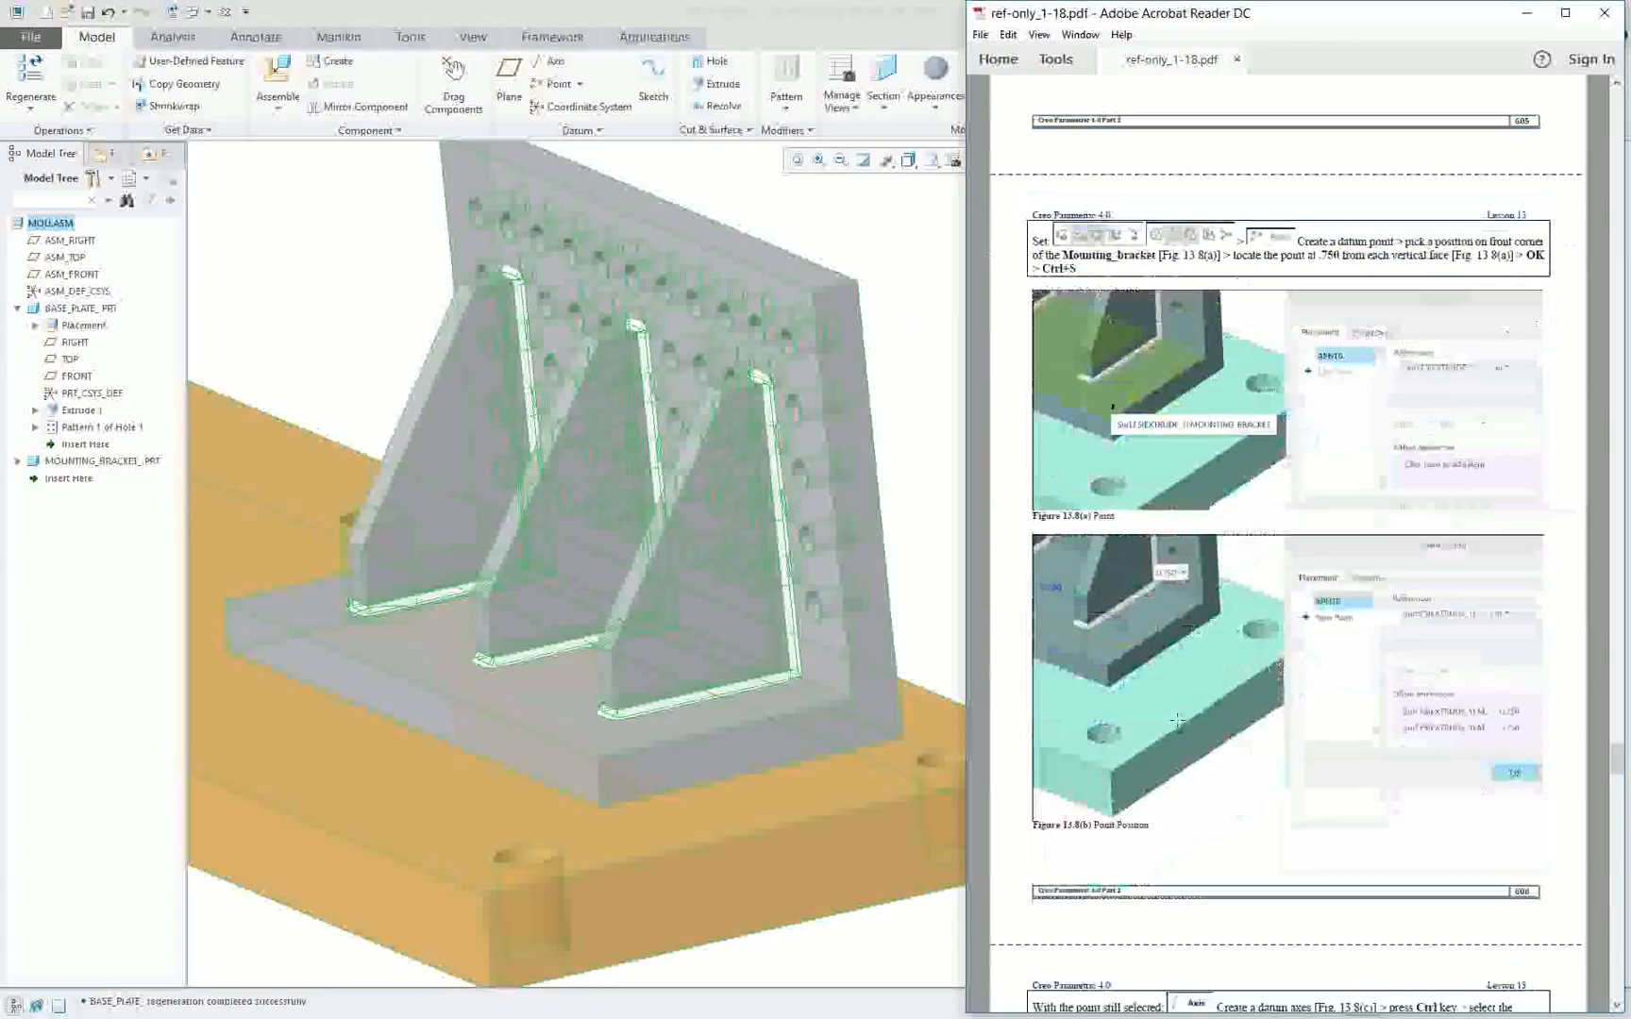
scroll(1175, 721, "down", 1)
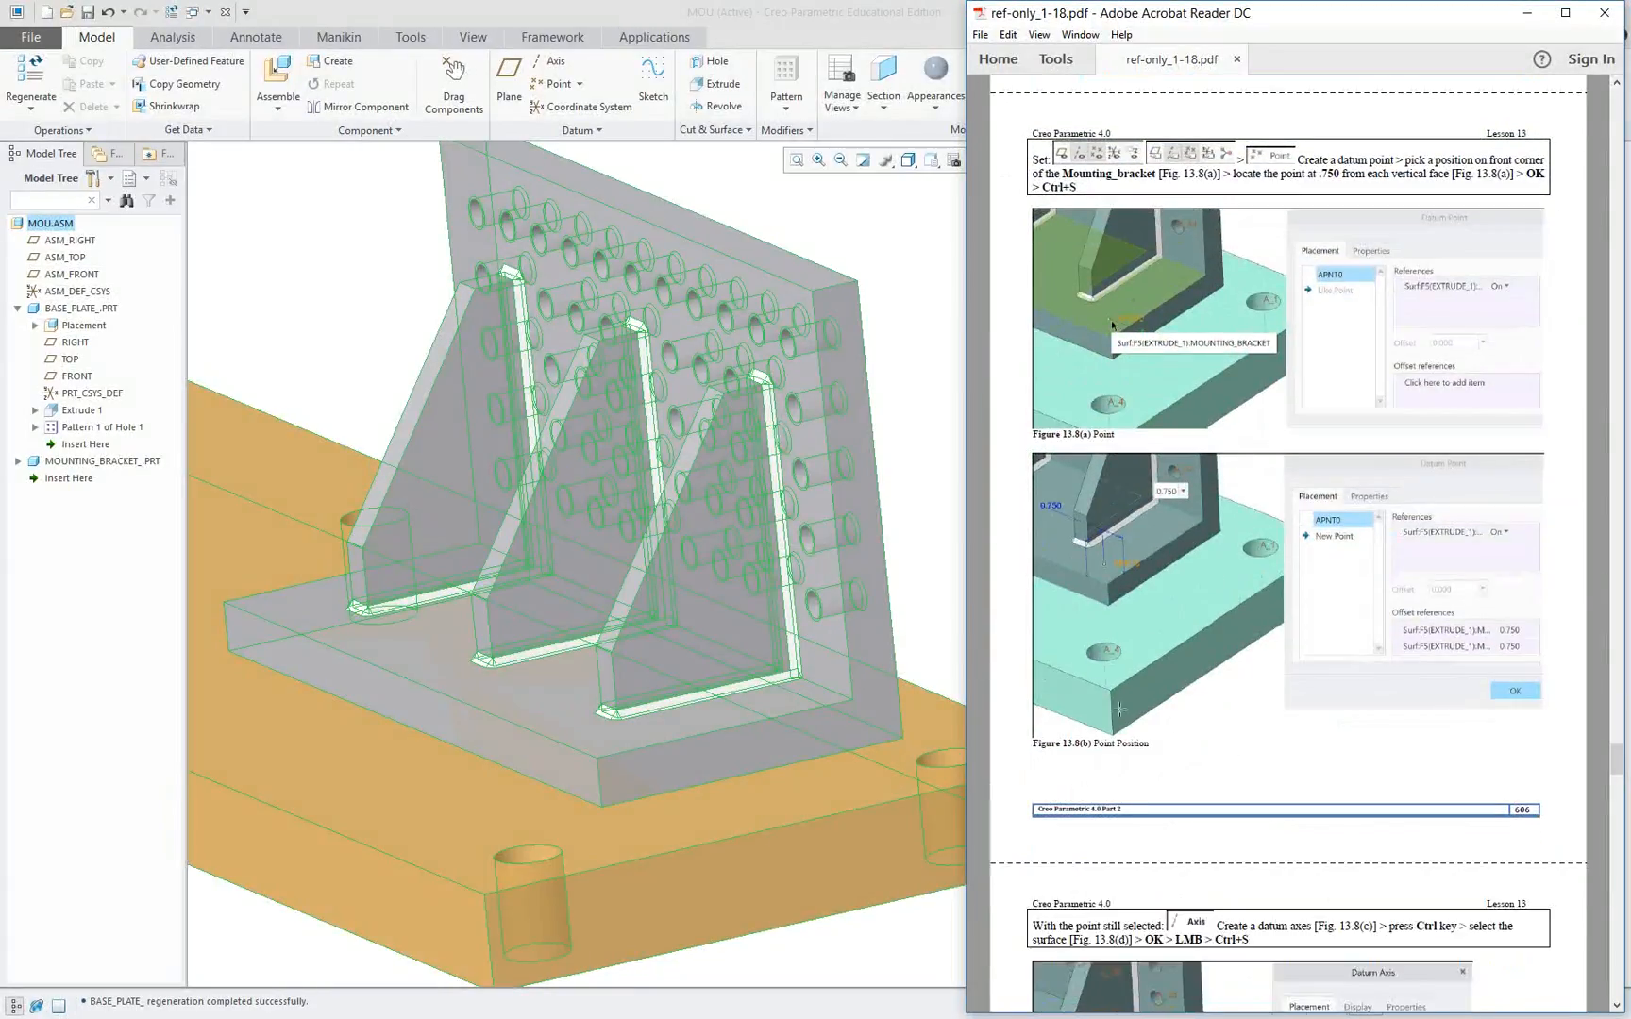
middle_click_drag(628, 734, 634, 755)
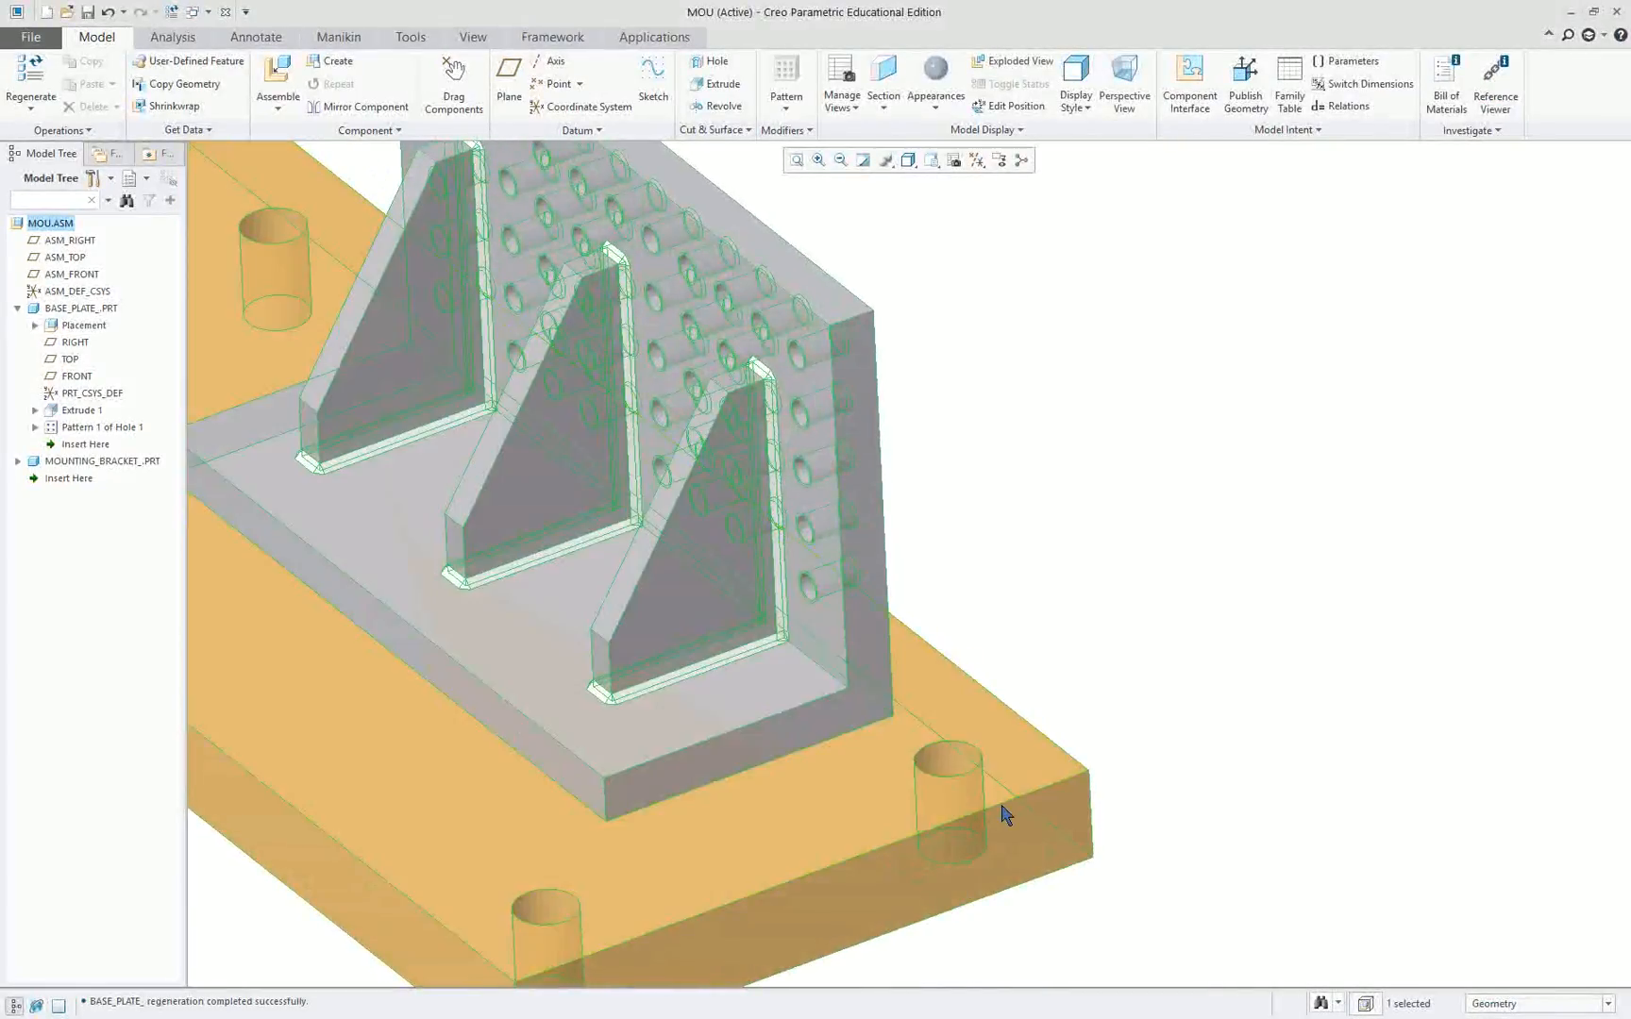
left_click(1591, 12)
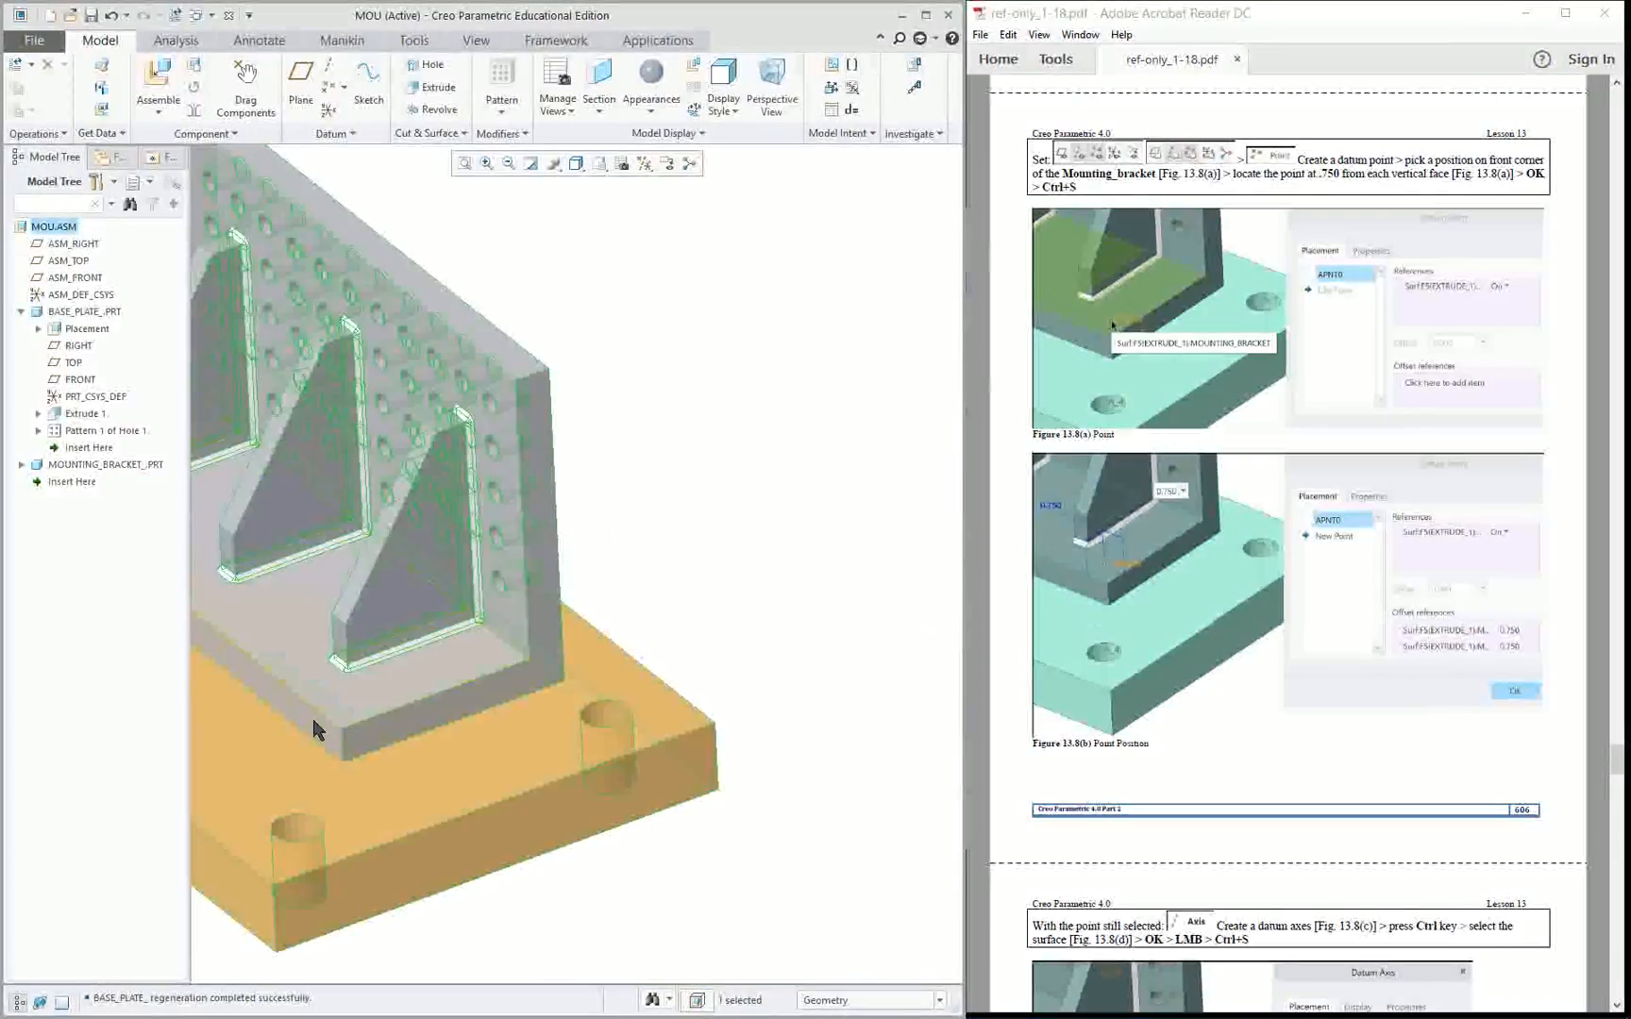
scroll(259, 821, "down", 2)
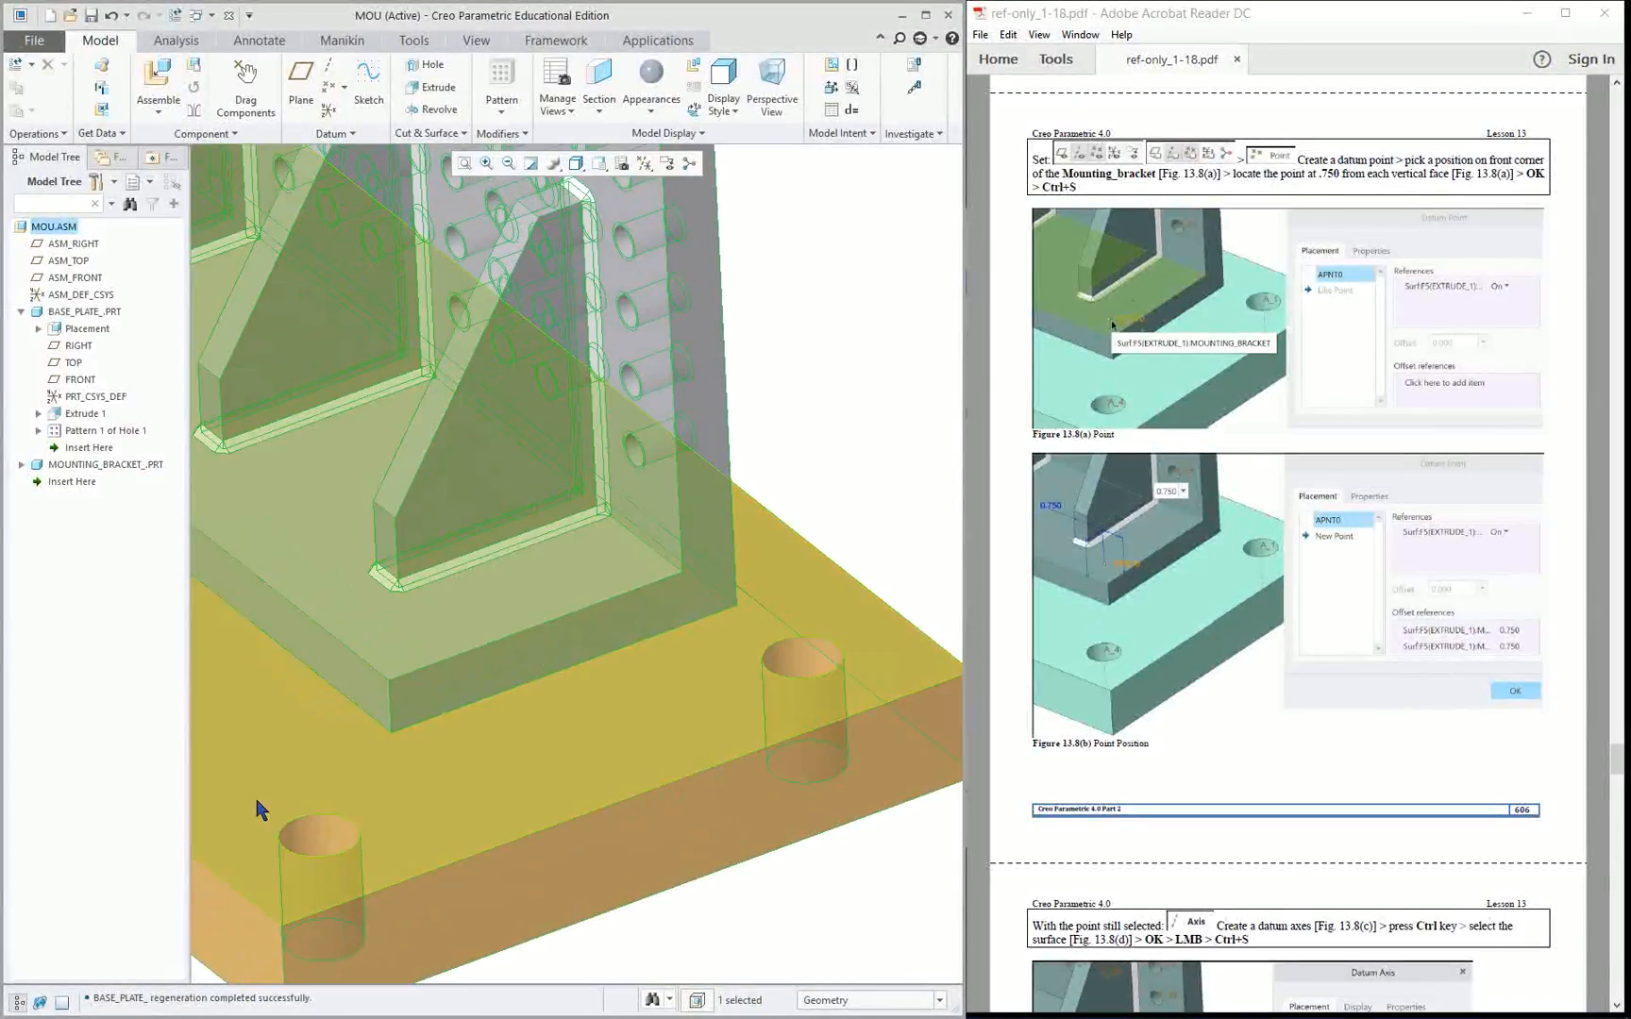
scroll(255, 798, "down", 2)
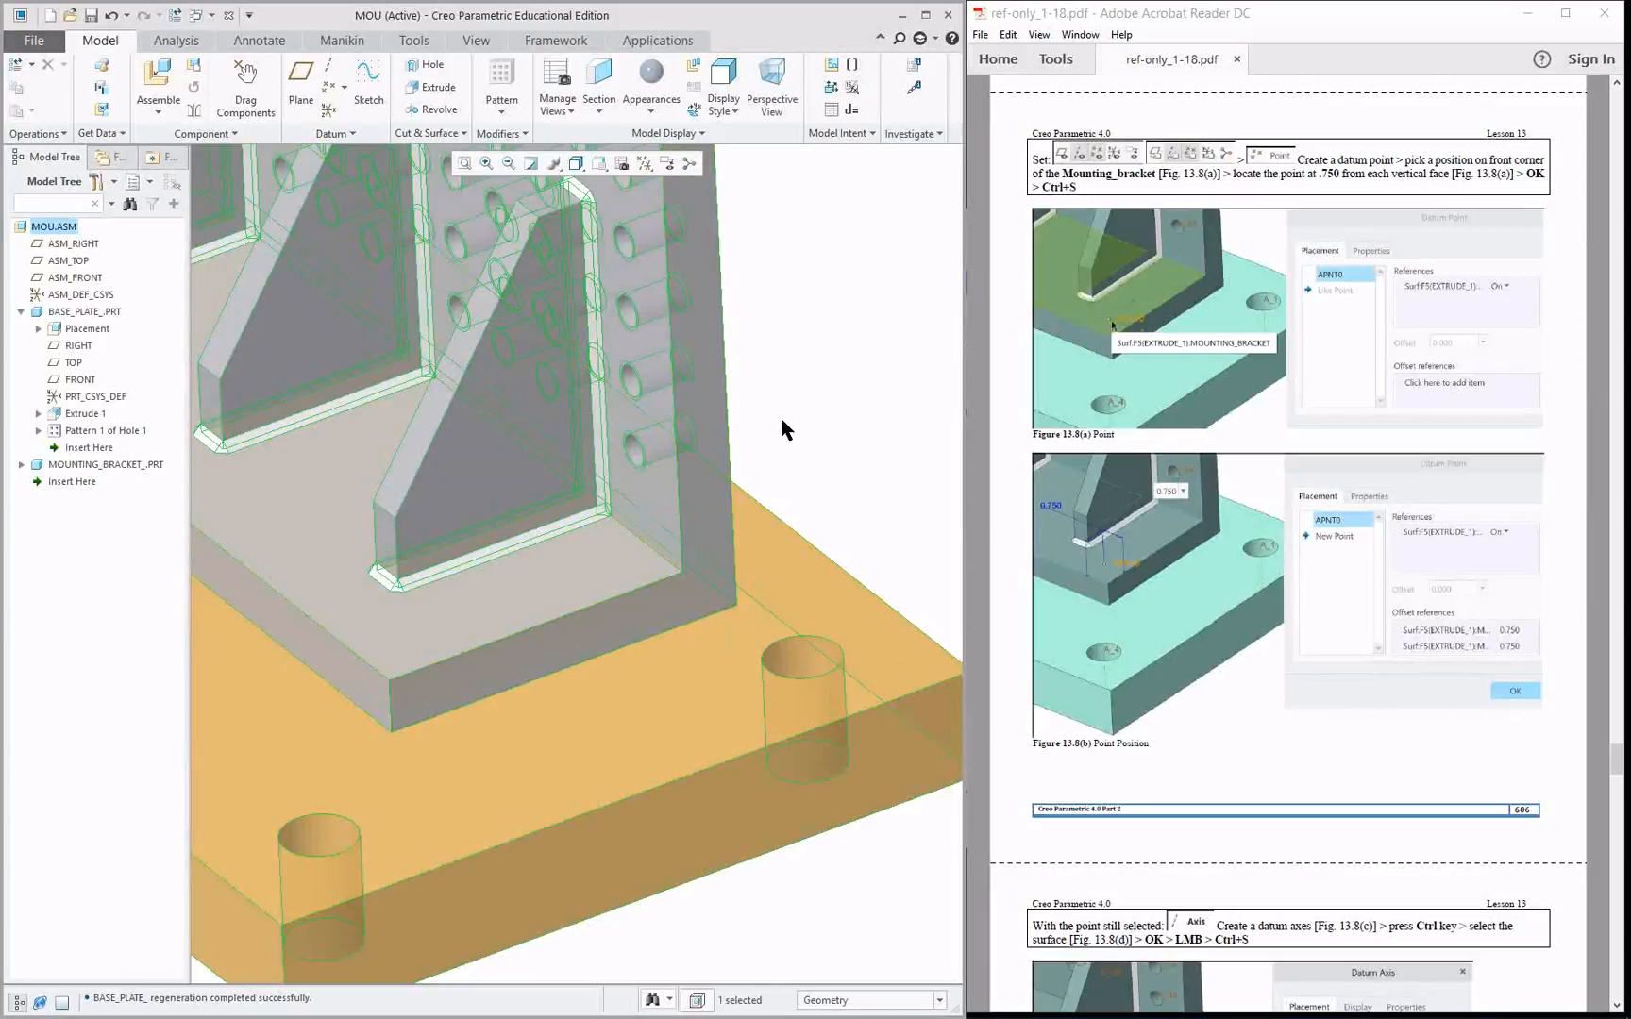
Start a datum point on the top face of the bracket's base near the front corner, with two adjacent vertical faces as offset references.
left_click(415, 41)
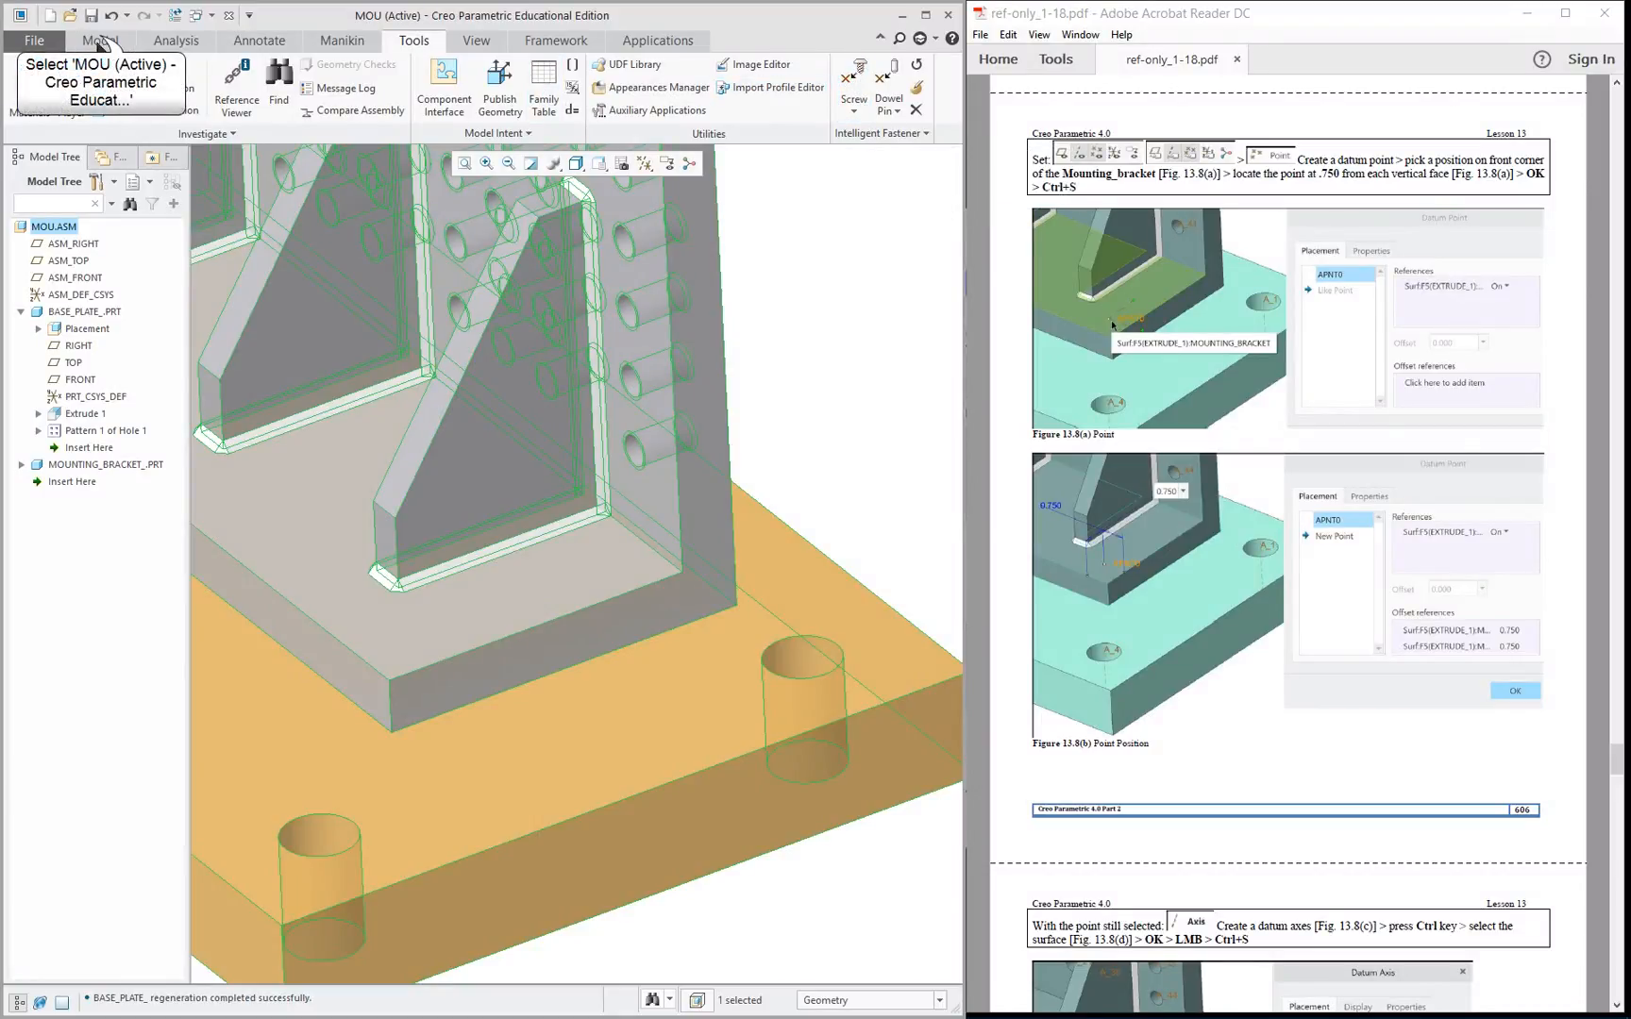
left_click(100, 40)
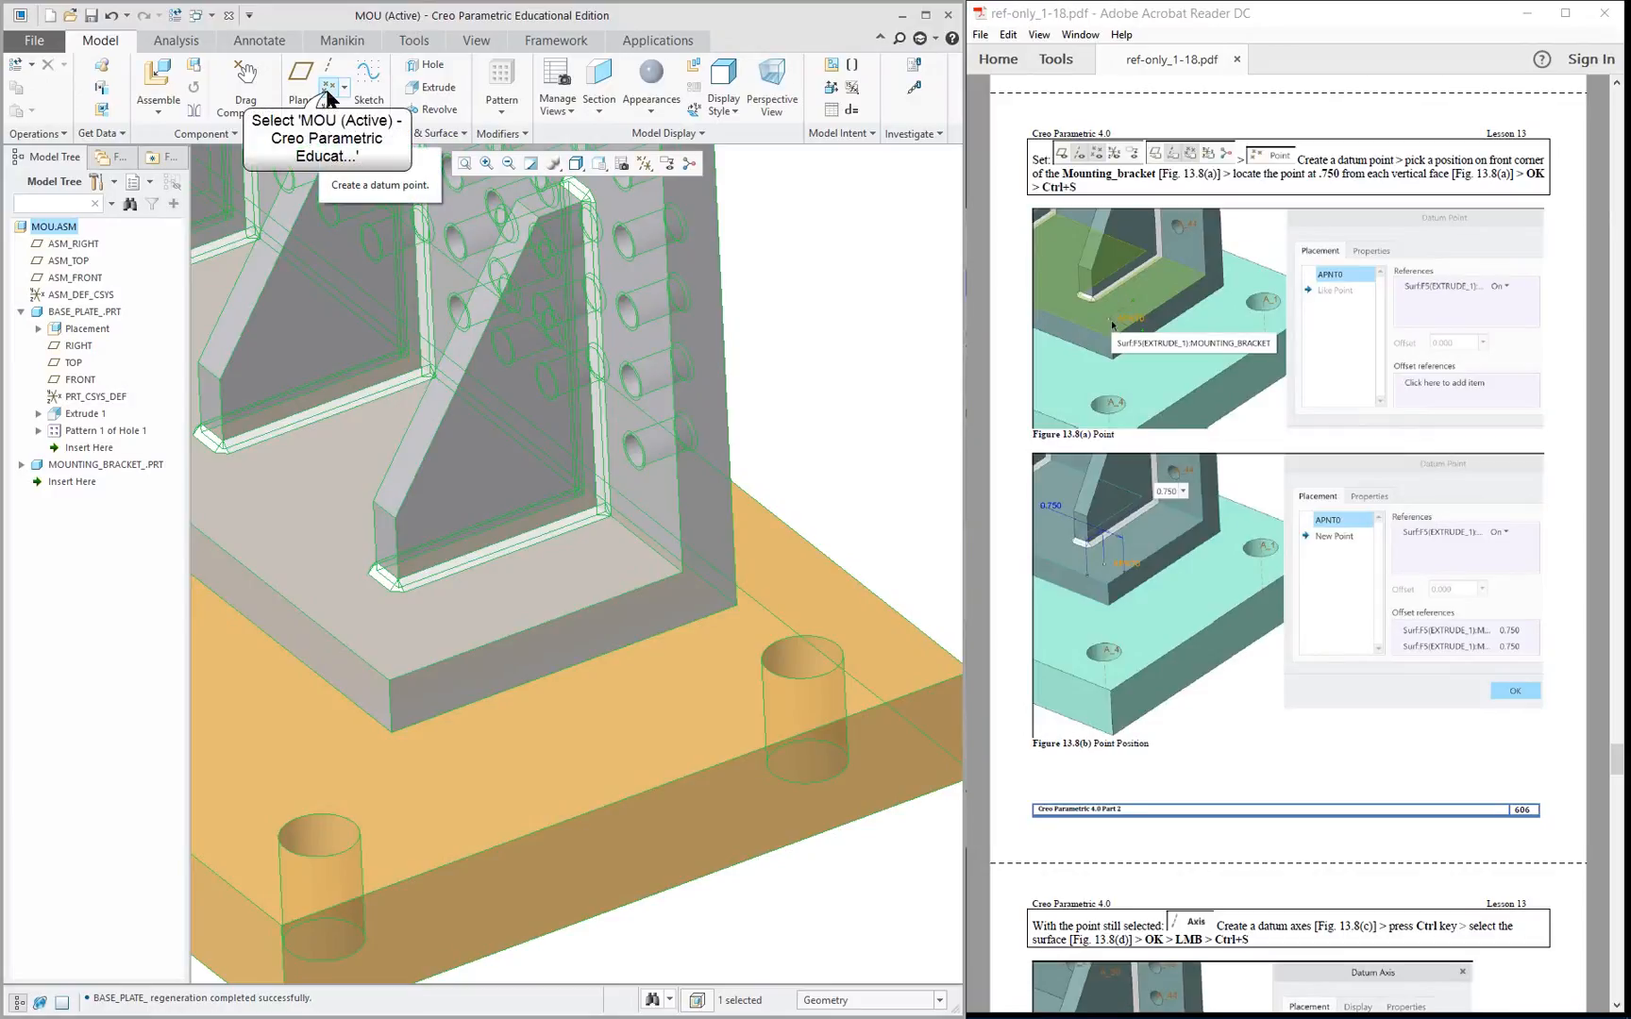
left_click(326, 91)
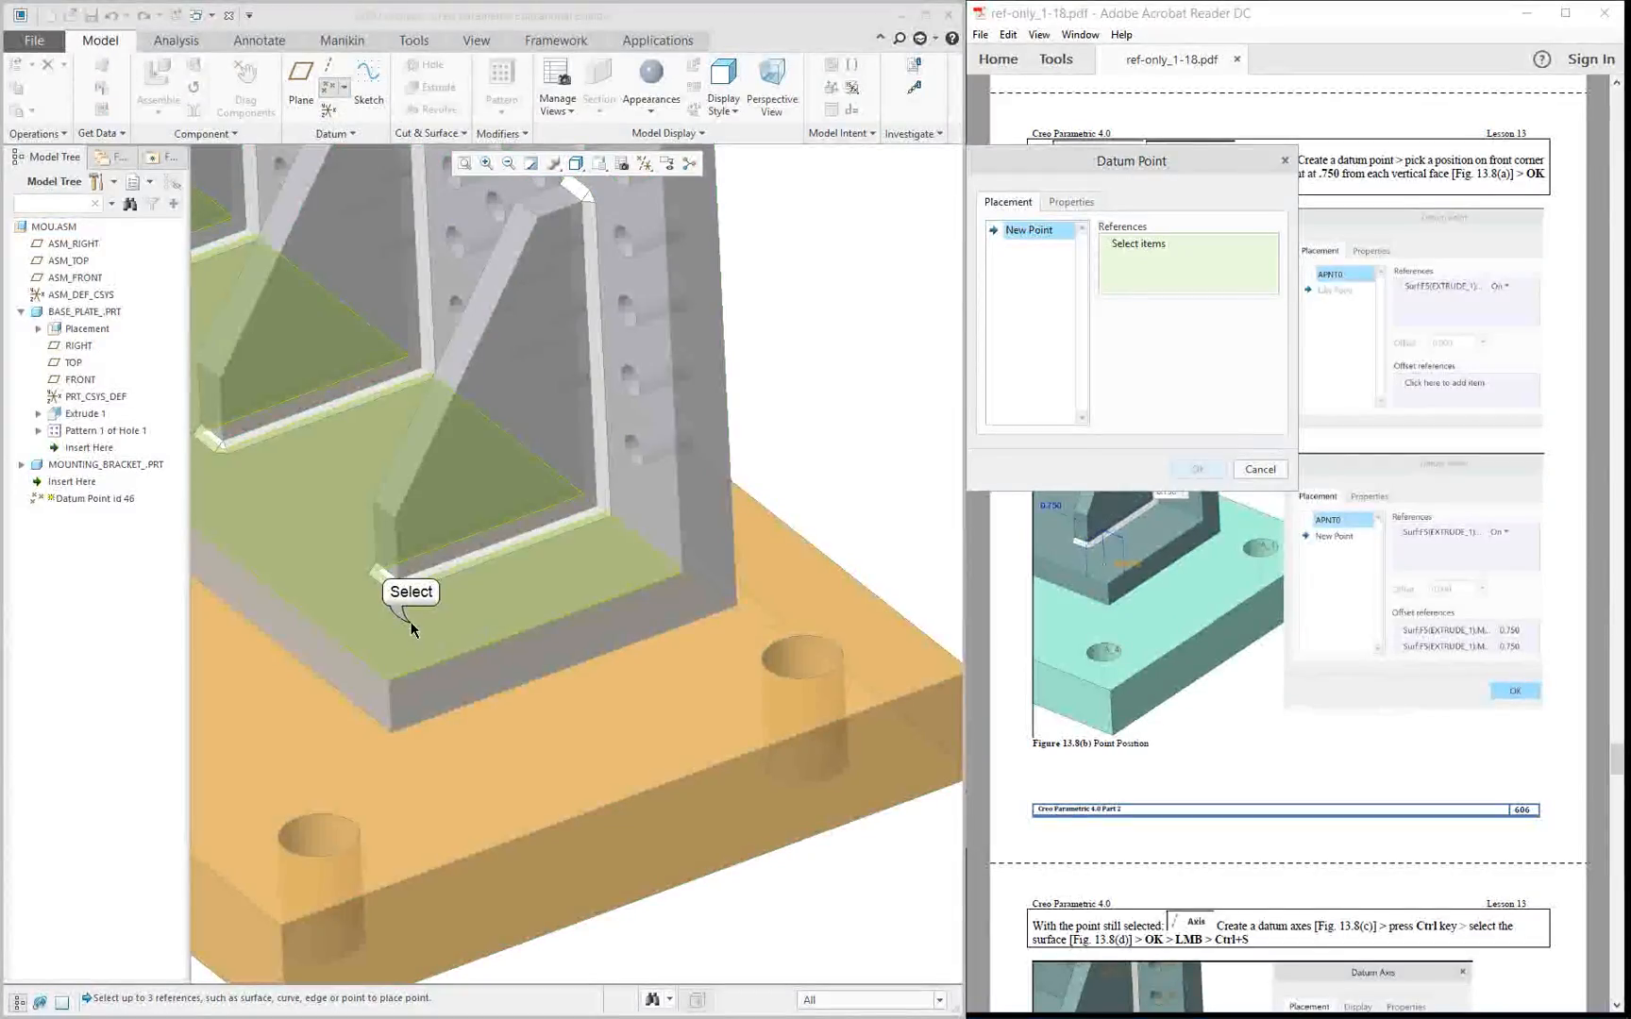
left_click(409, 623)
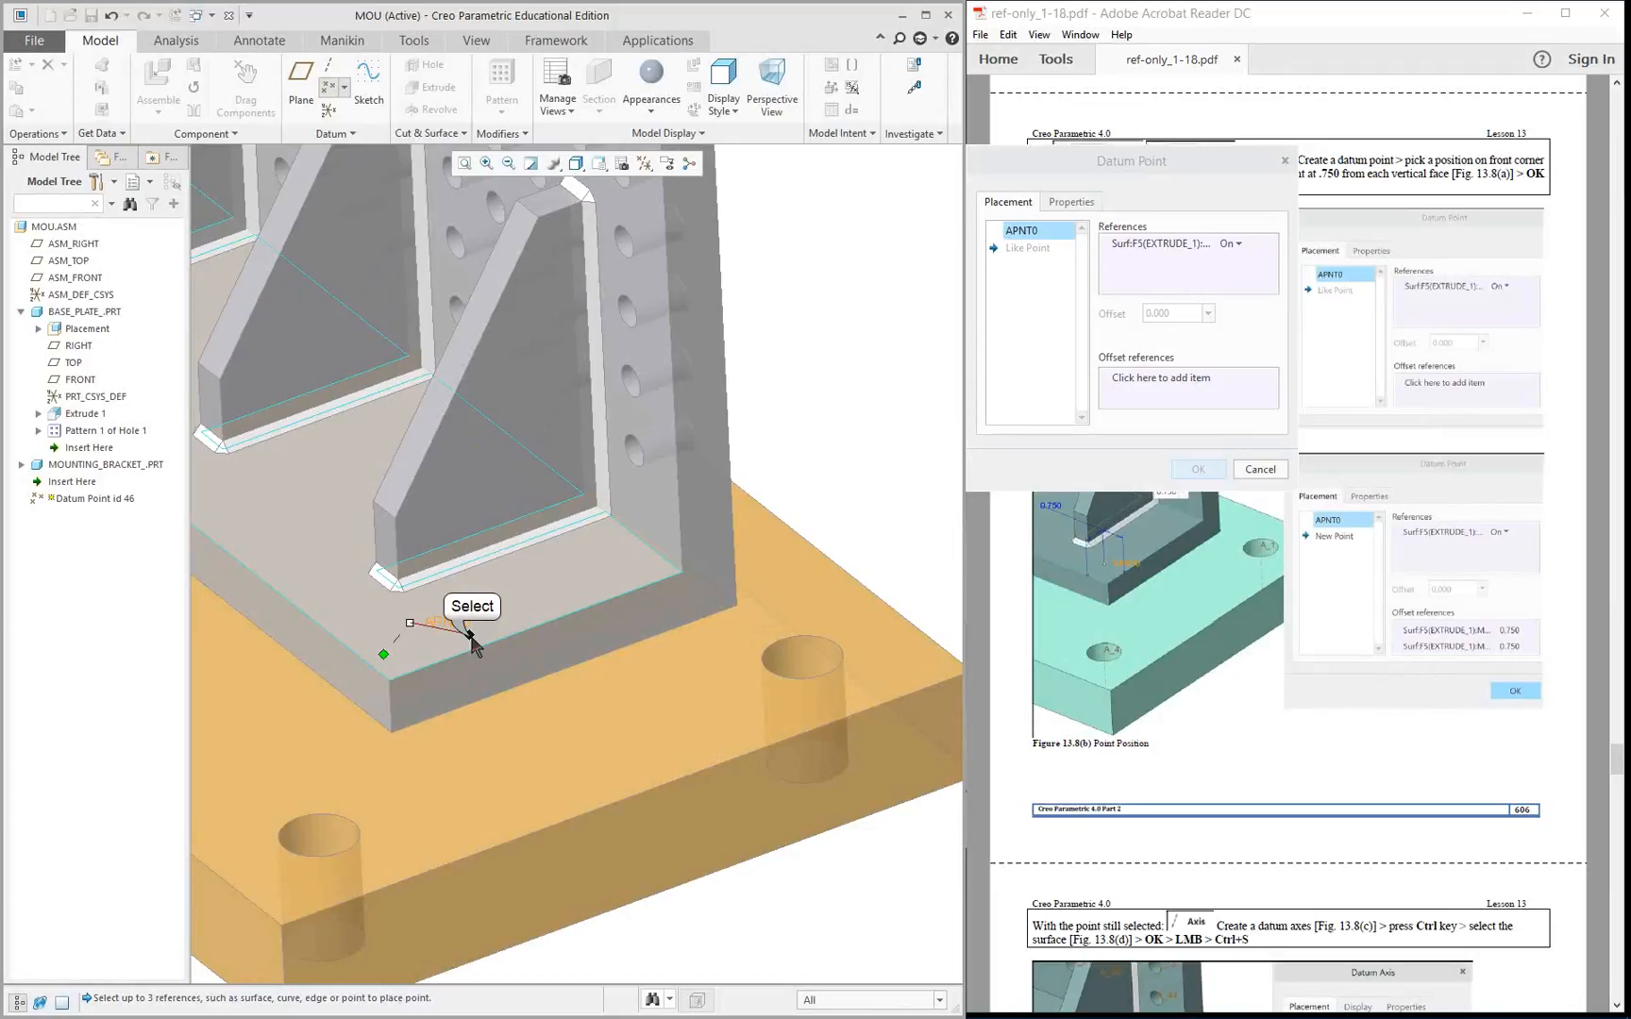
left_click_drag(488, 659, 486, 664)
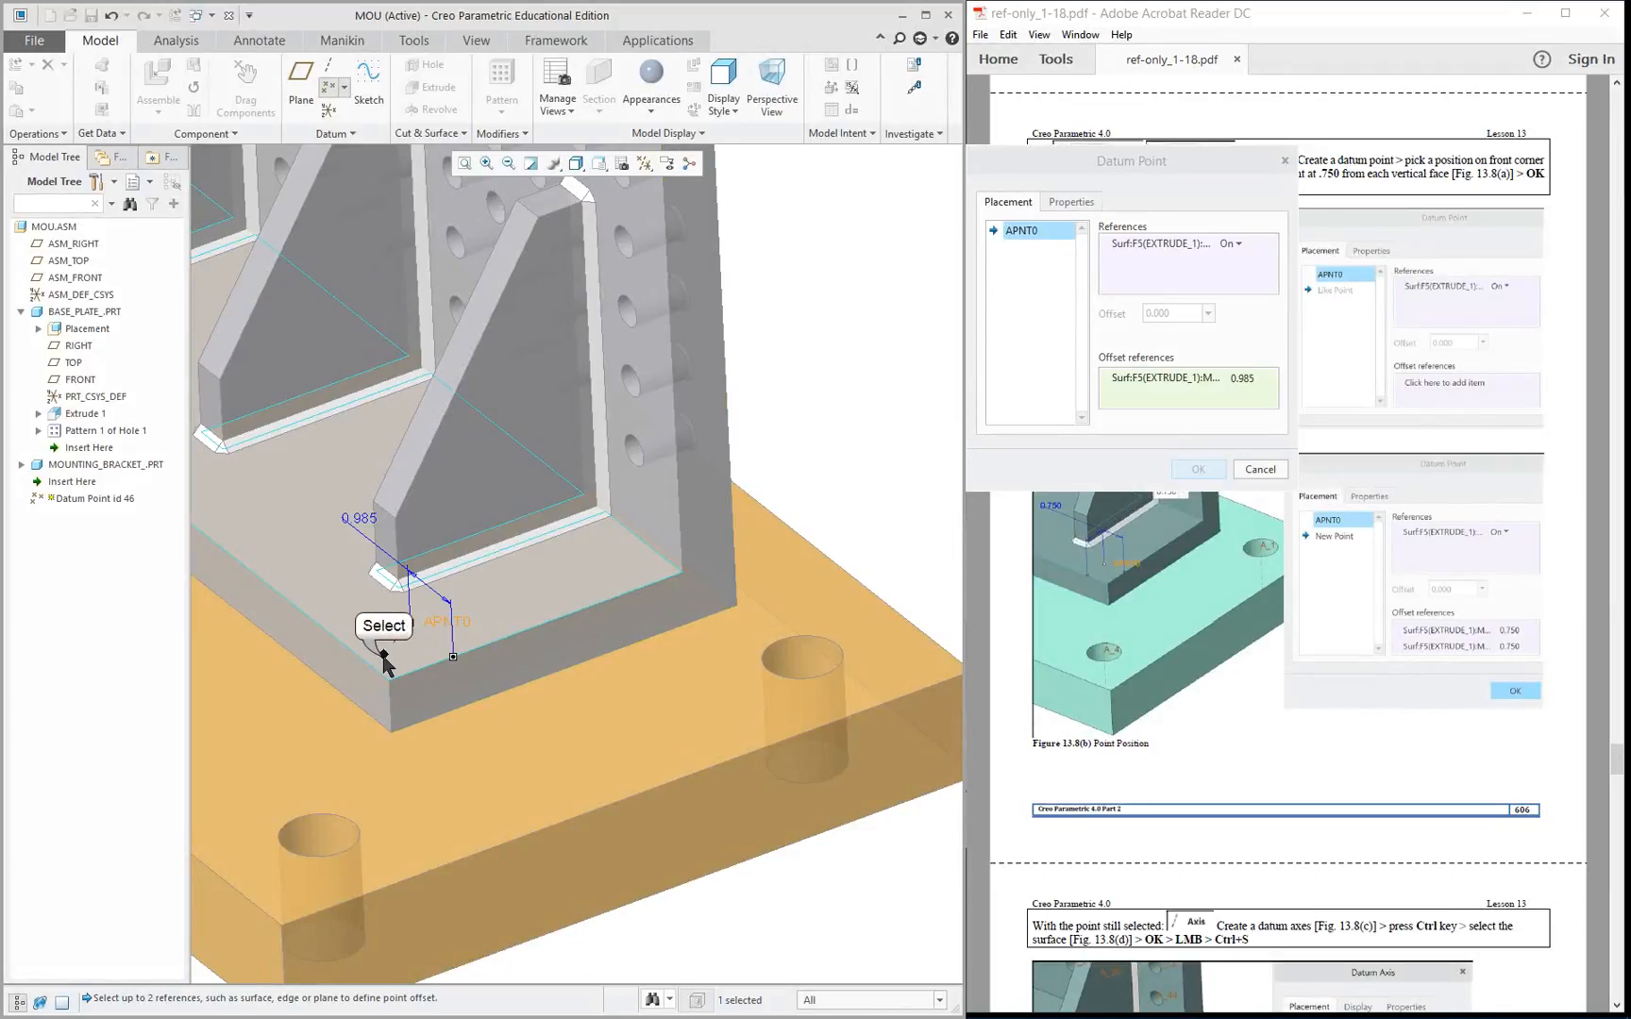
left_click_drag(383, 656, 336, 666)
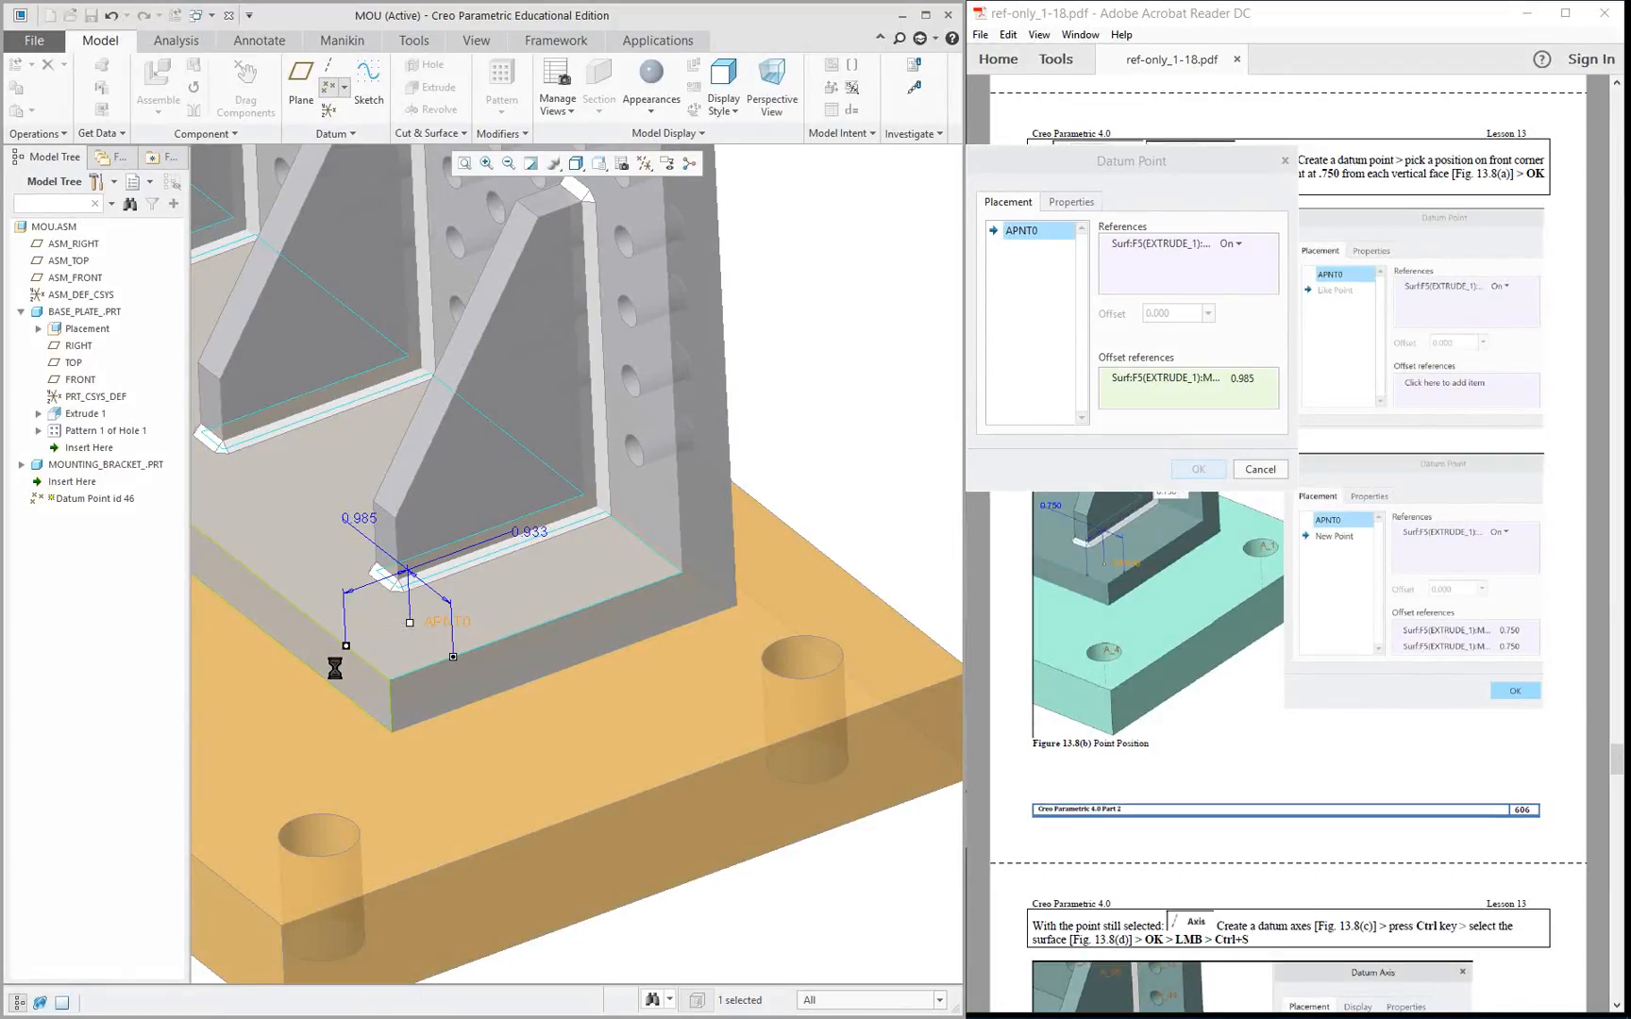
Set both of the datum point's offsets from the bracket's vertical faces to 0.750.
double_click(537, 536)
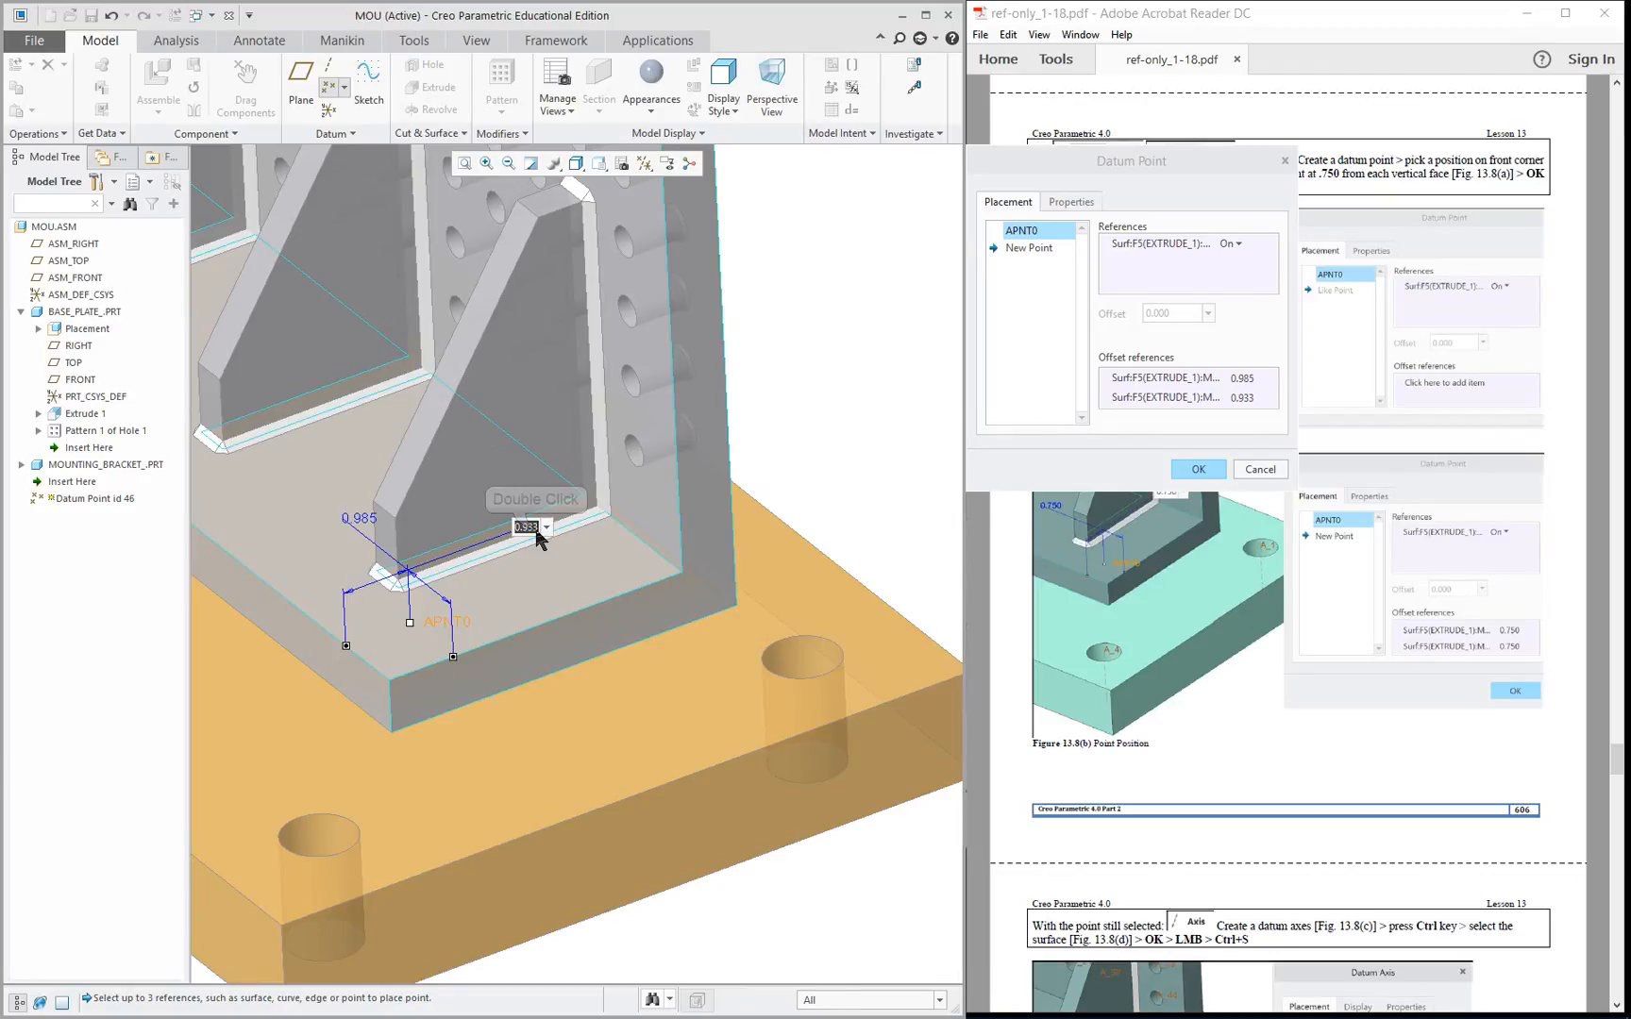
type(".750")
key("Return")
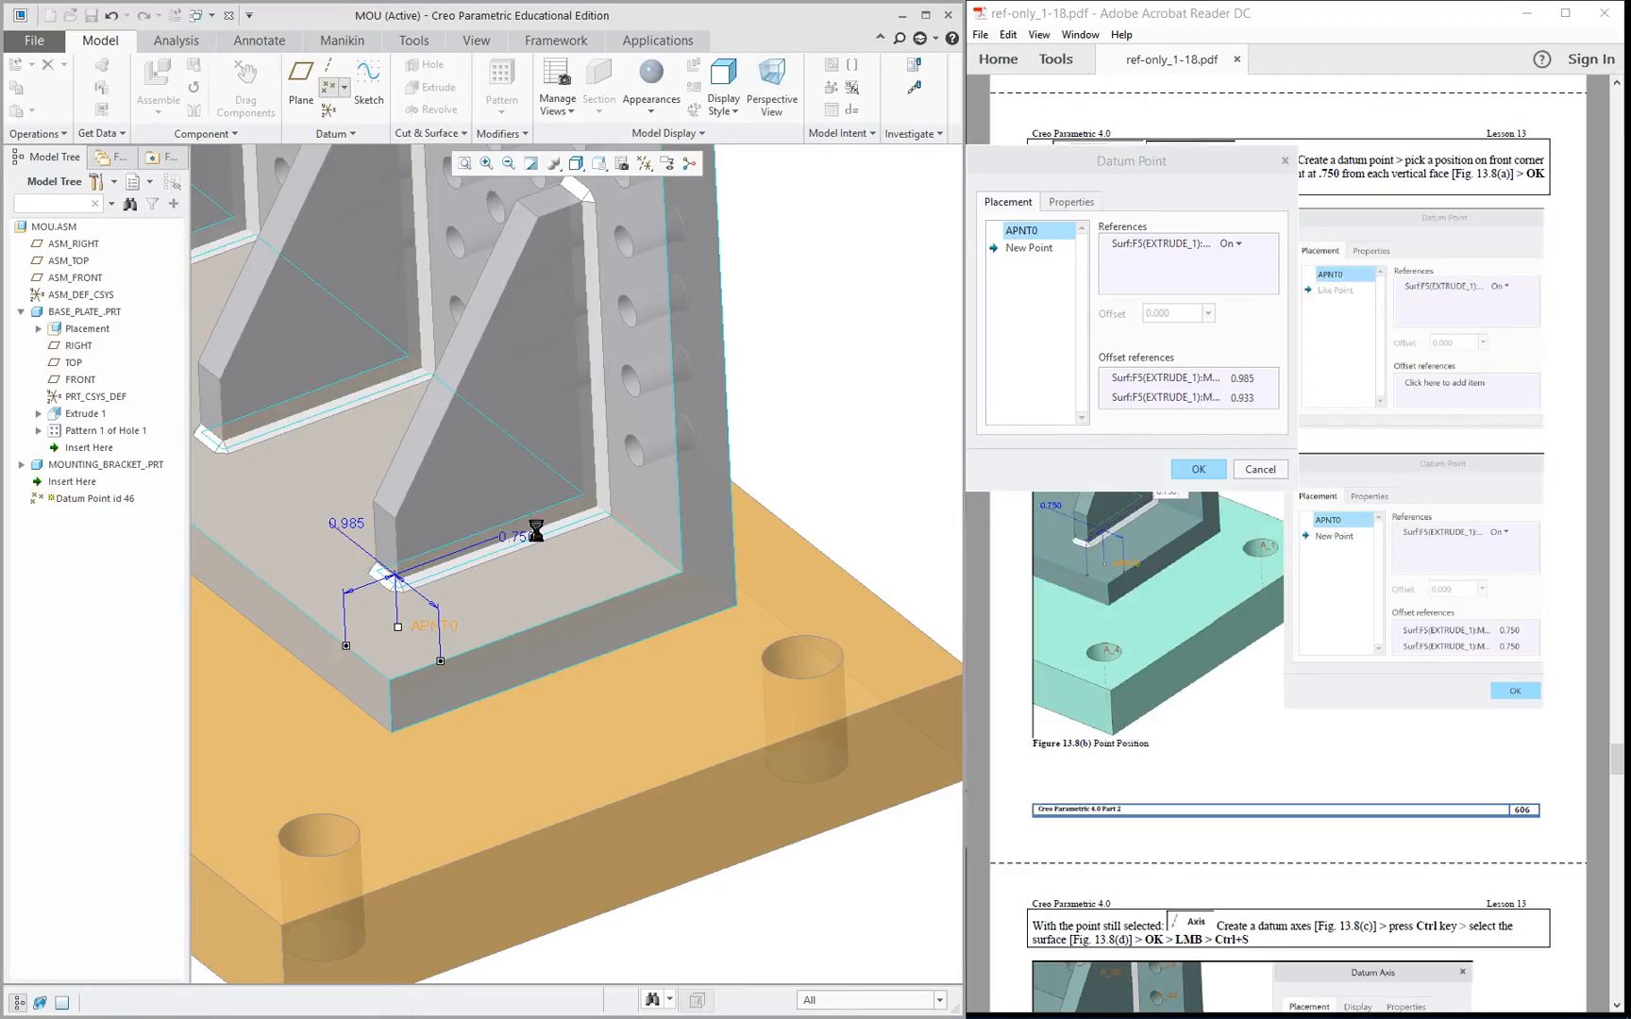
double_click(355, 527)
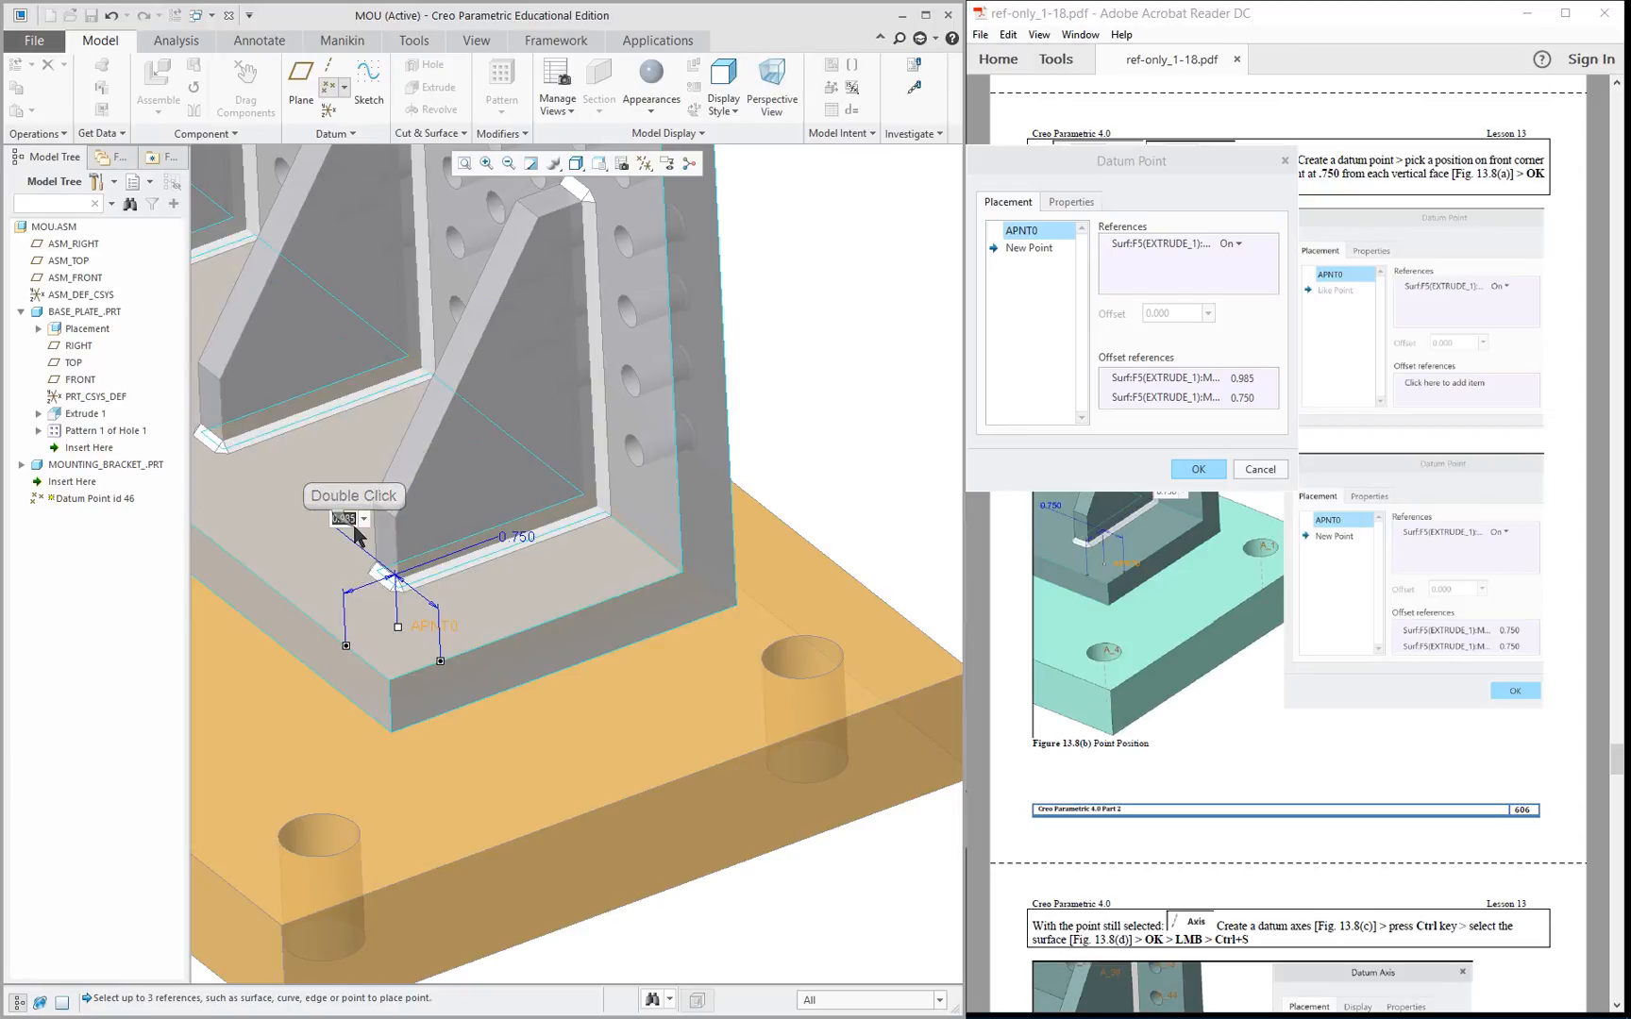
type(".750")
key("Return")
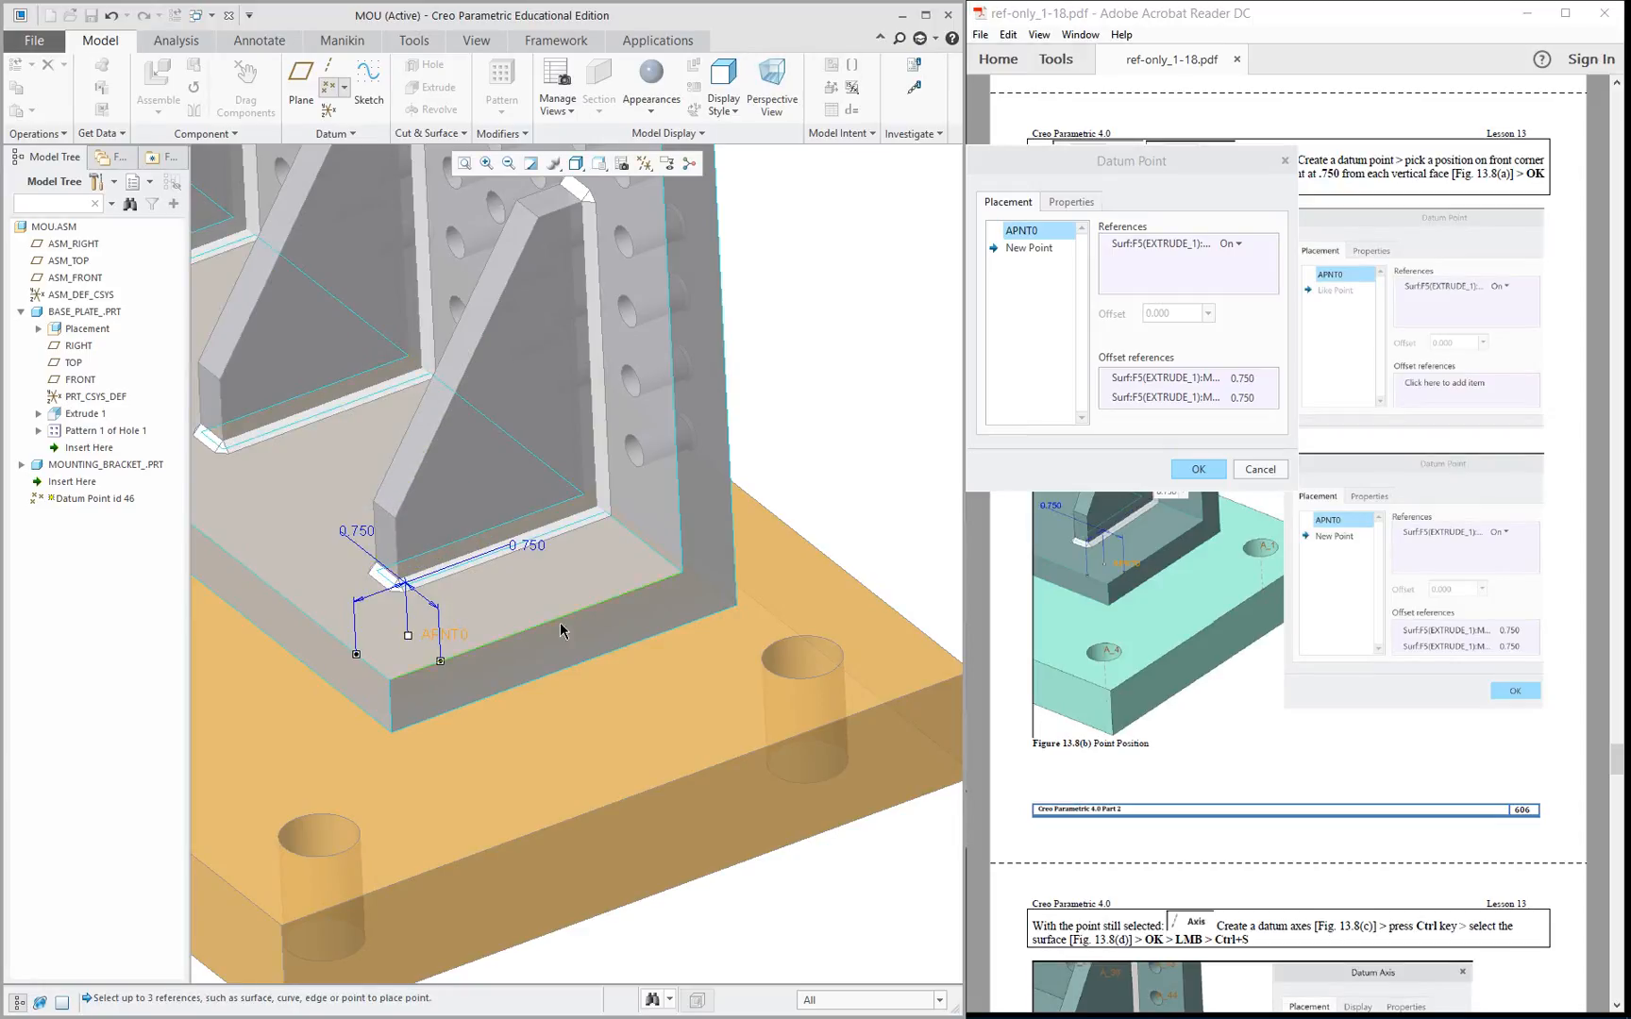
Finish the datum point on the bracket's base and turn on the display of datum points.
middle_click(809, 441)
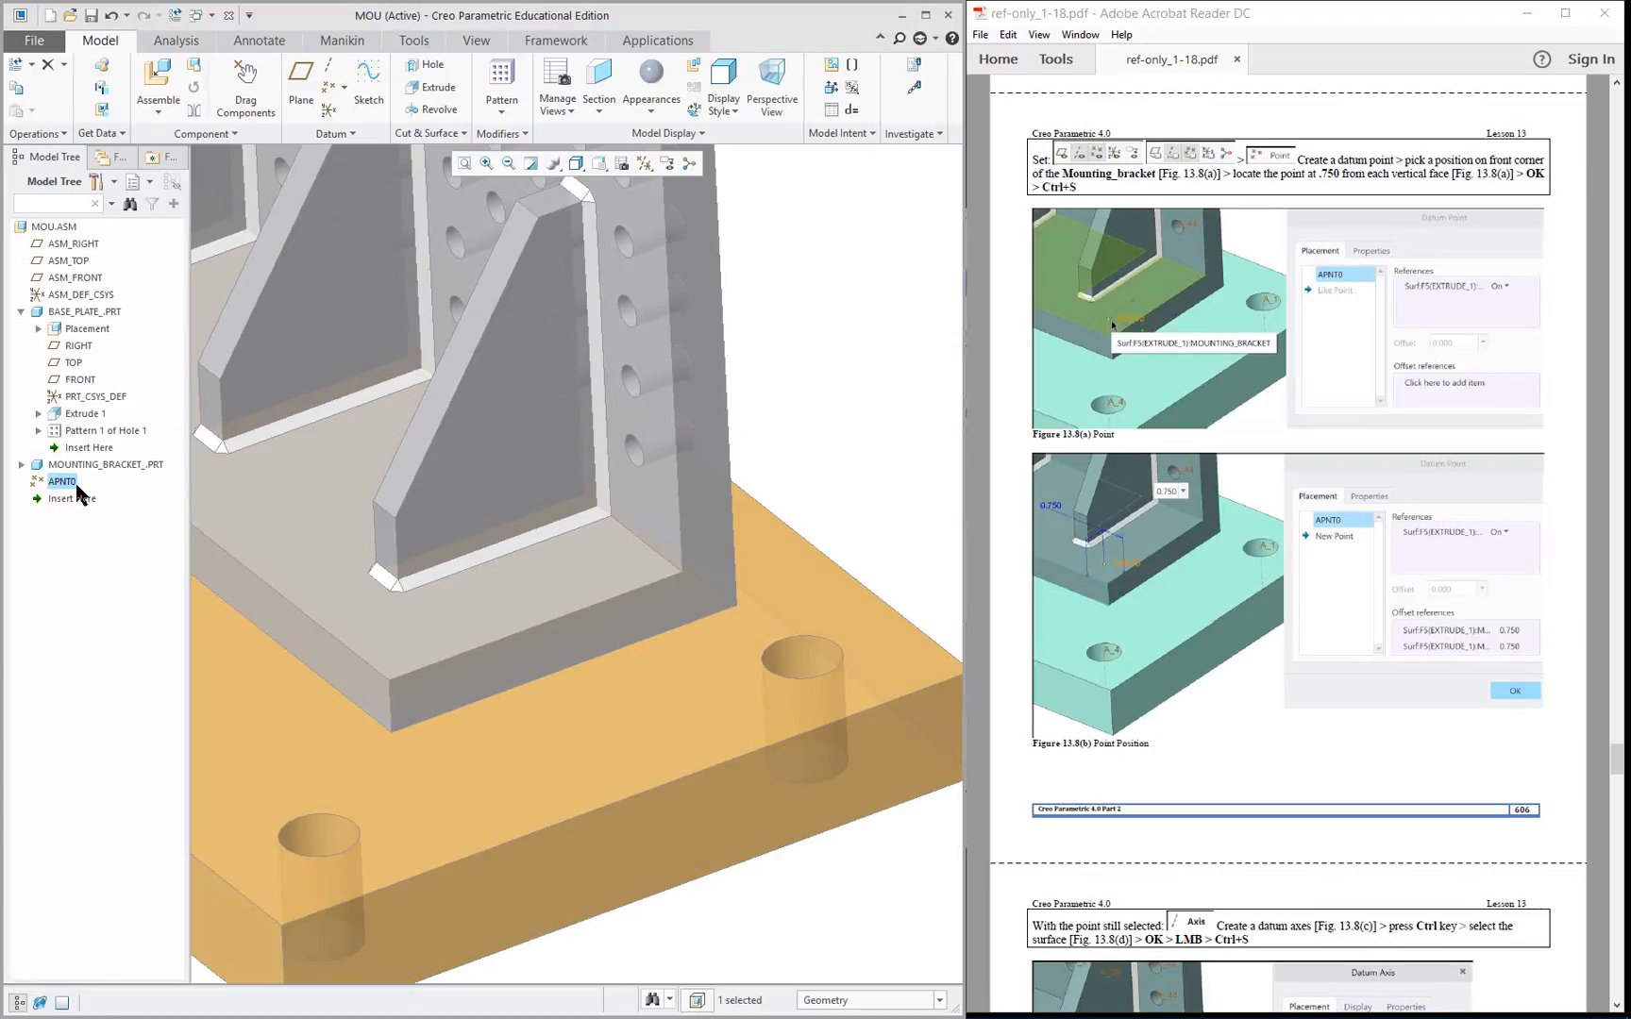
left_click(645, 163)
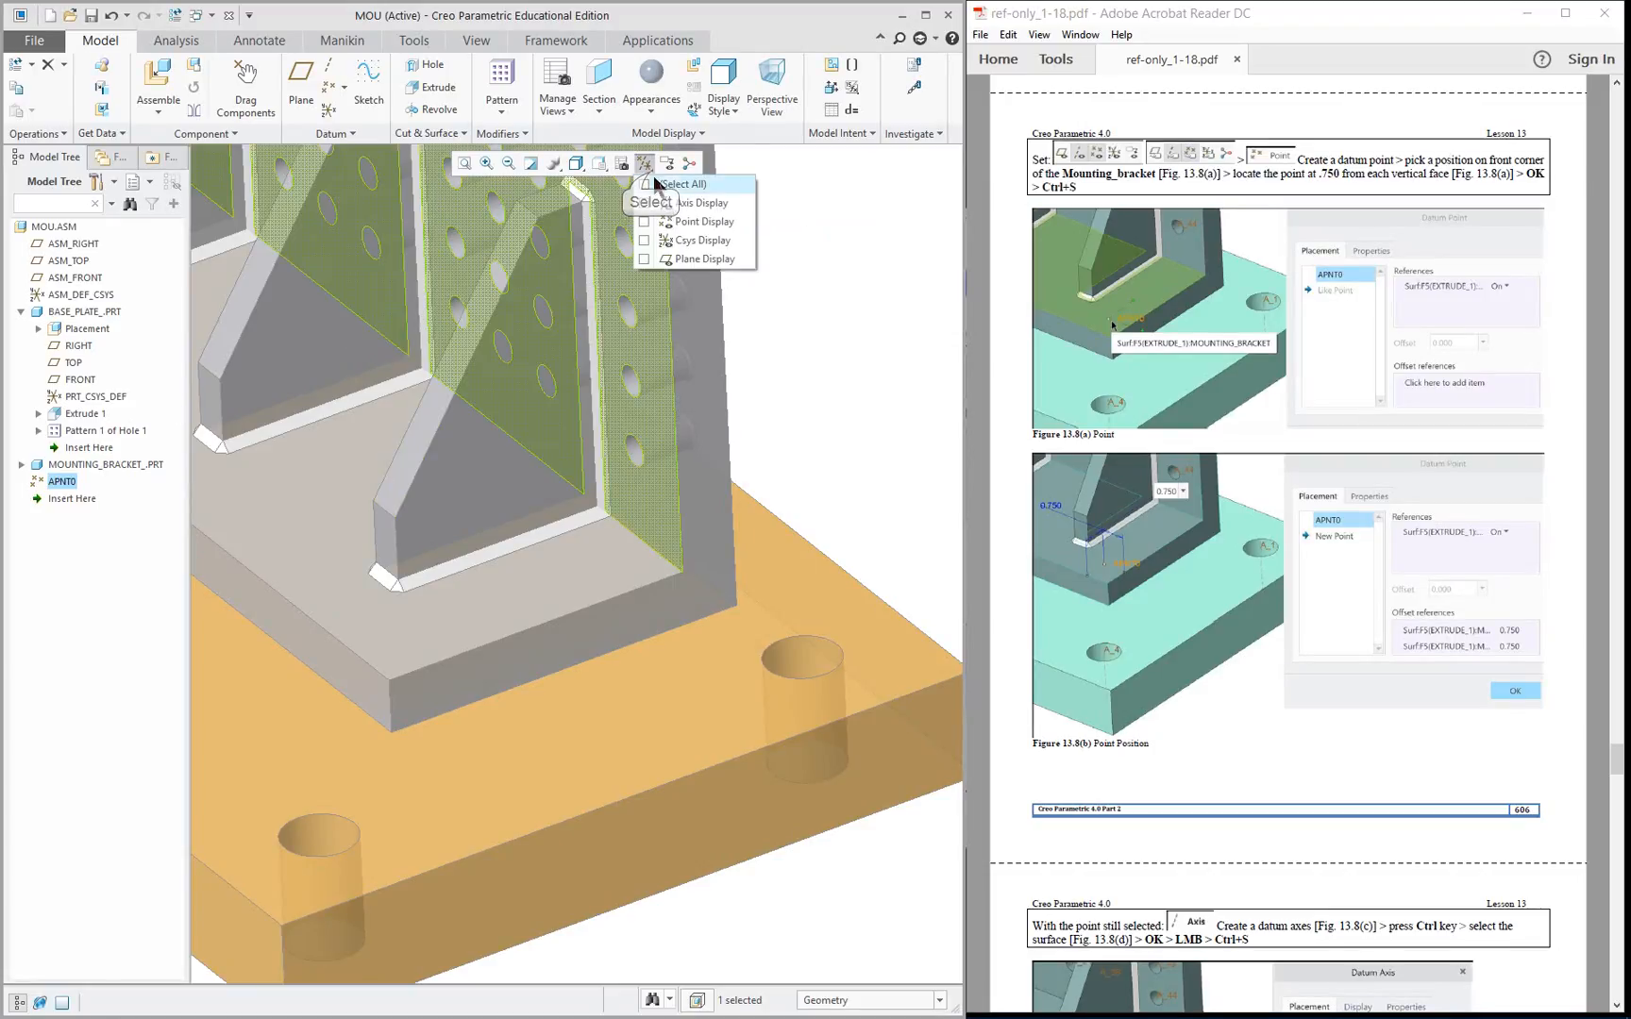
left_click(658, 226)
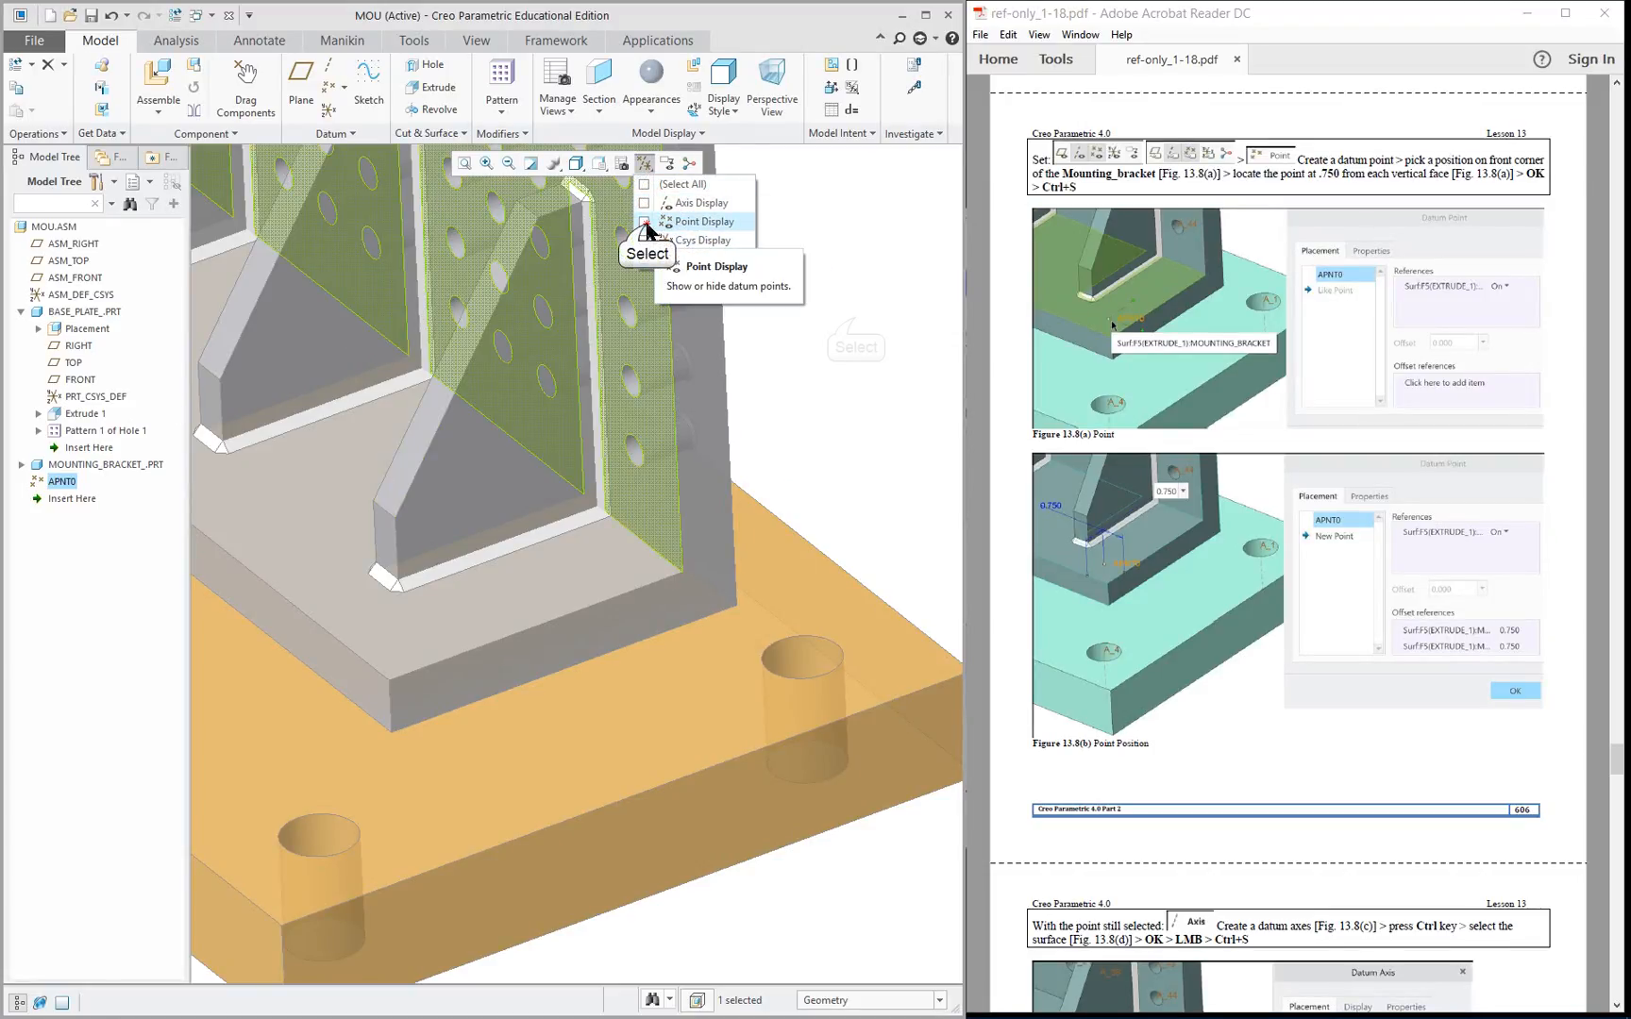
left_click(854, 318)
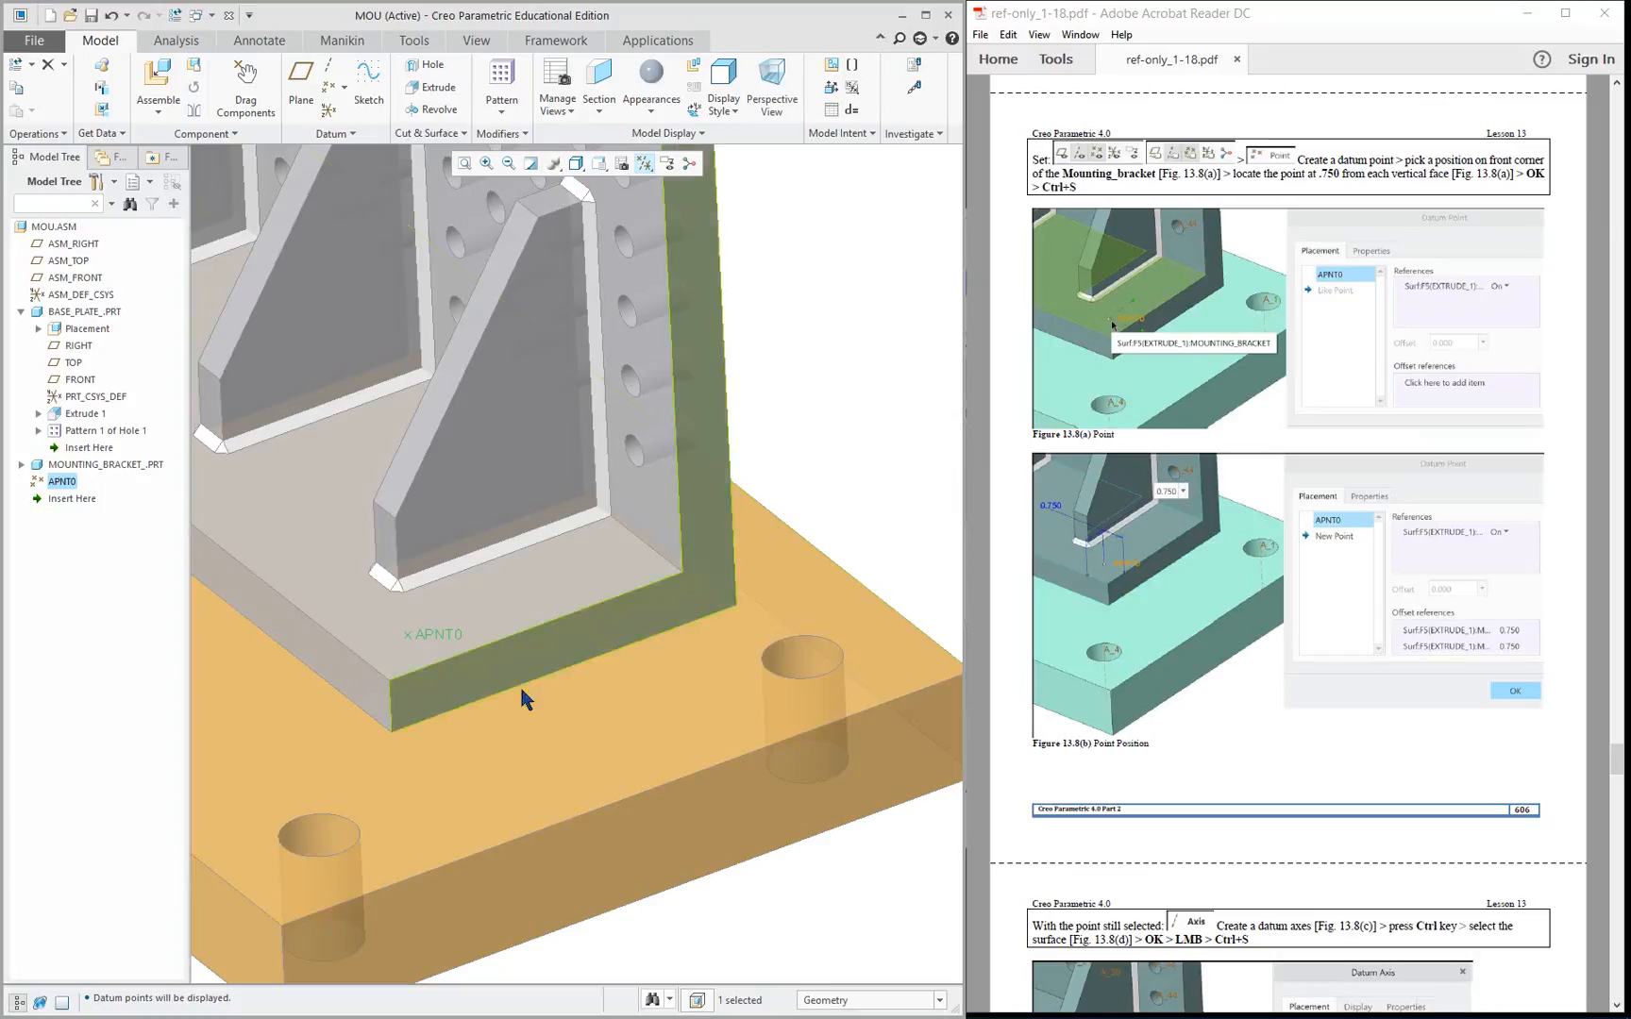
Create a datum axis through the datum point APNT0, normal to the top face of the bracket's base.
left_click(328, 68)
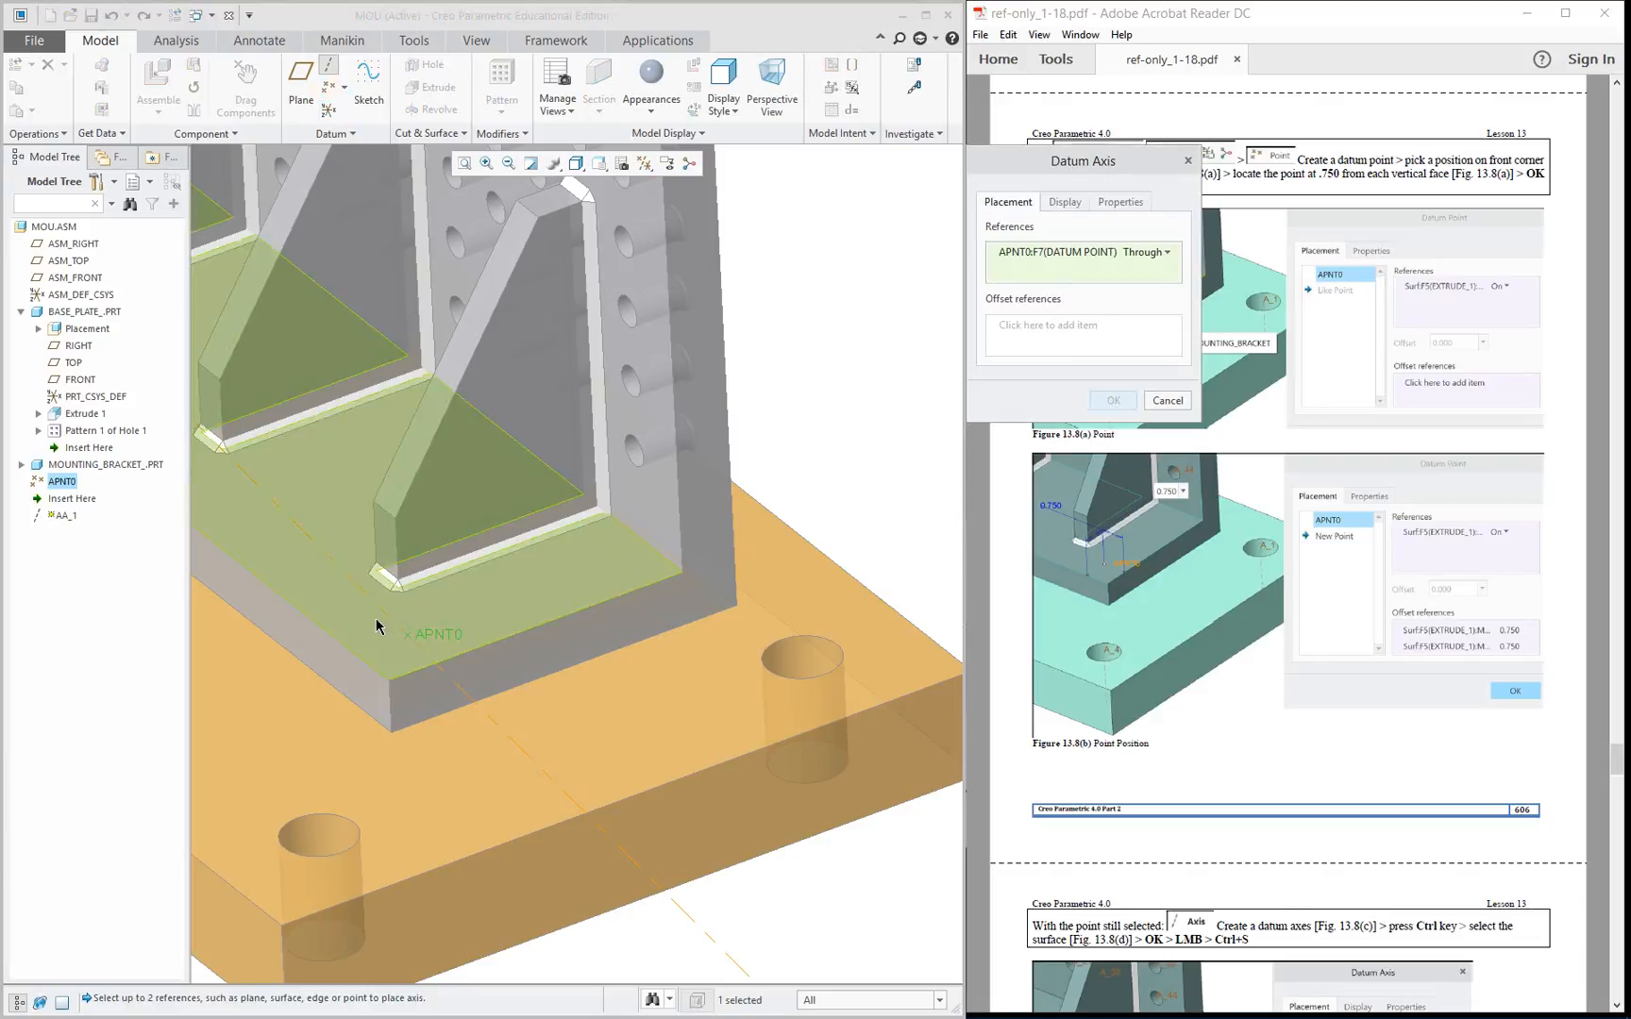
left_click(513, 595, "ctrl")
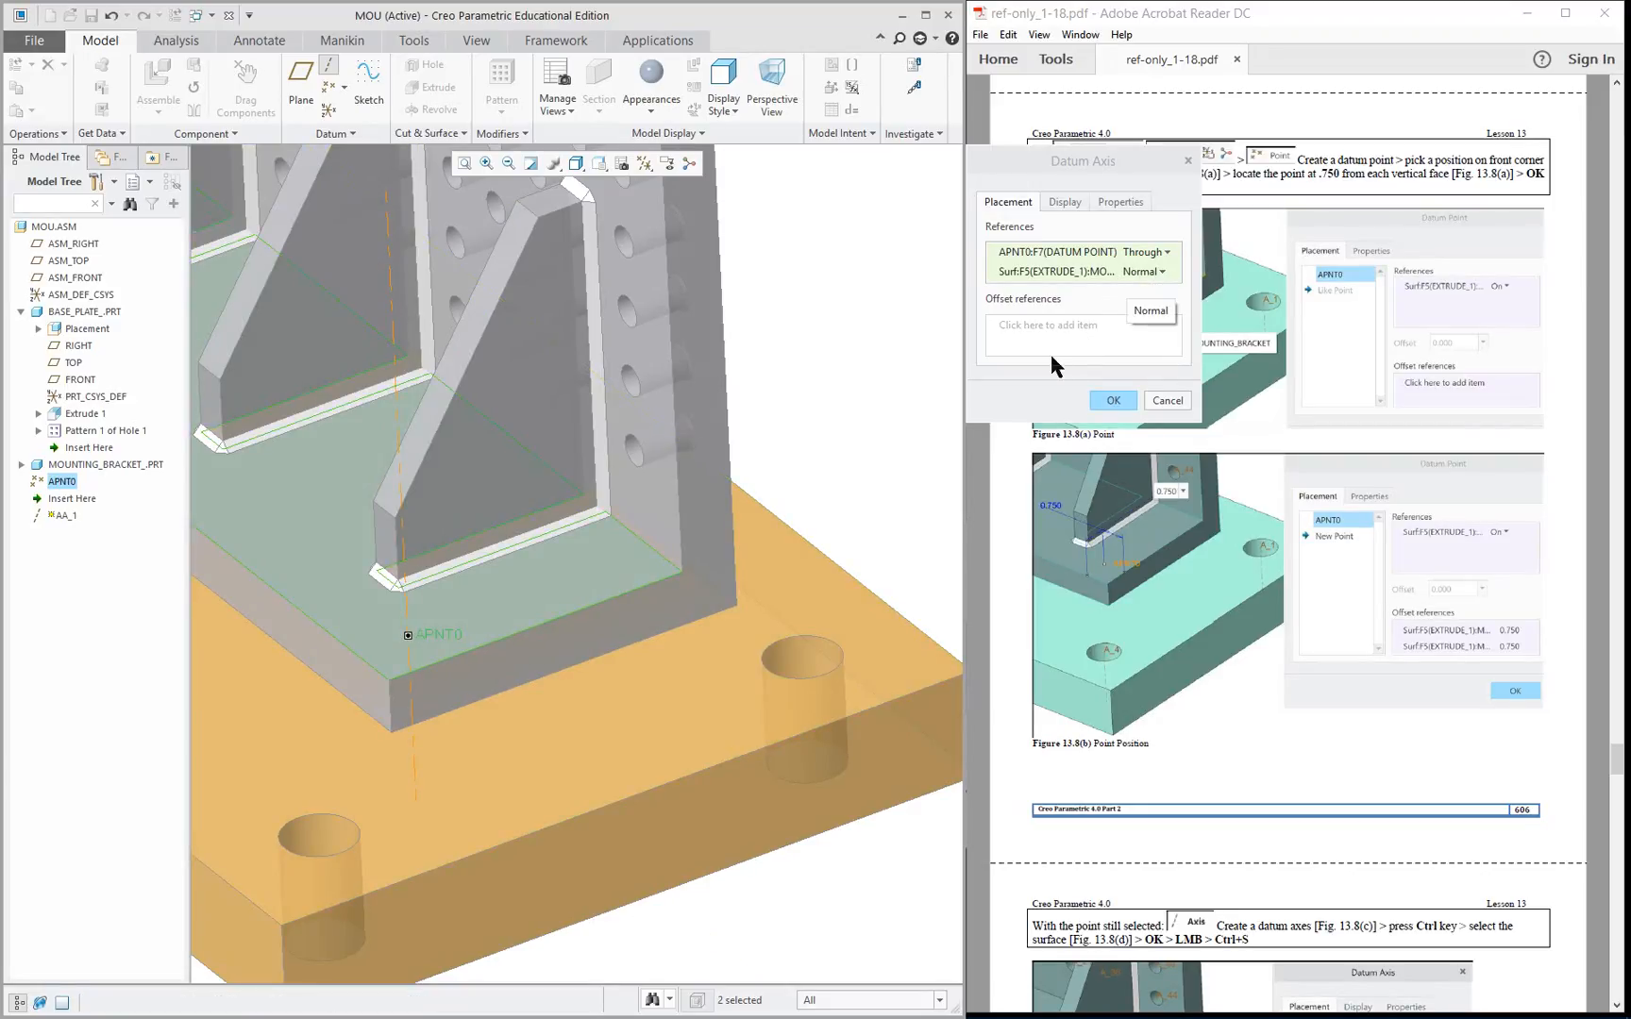
left_click(1115, 401)
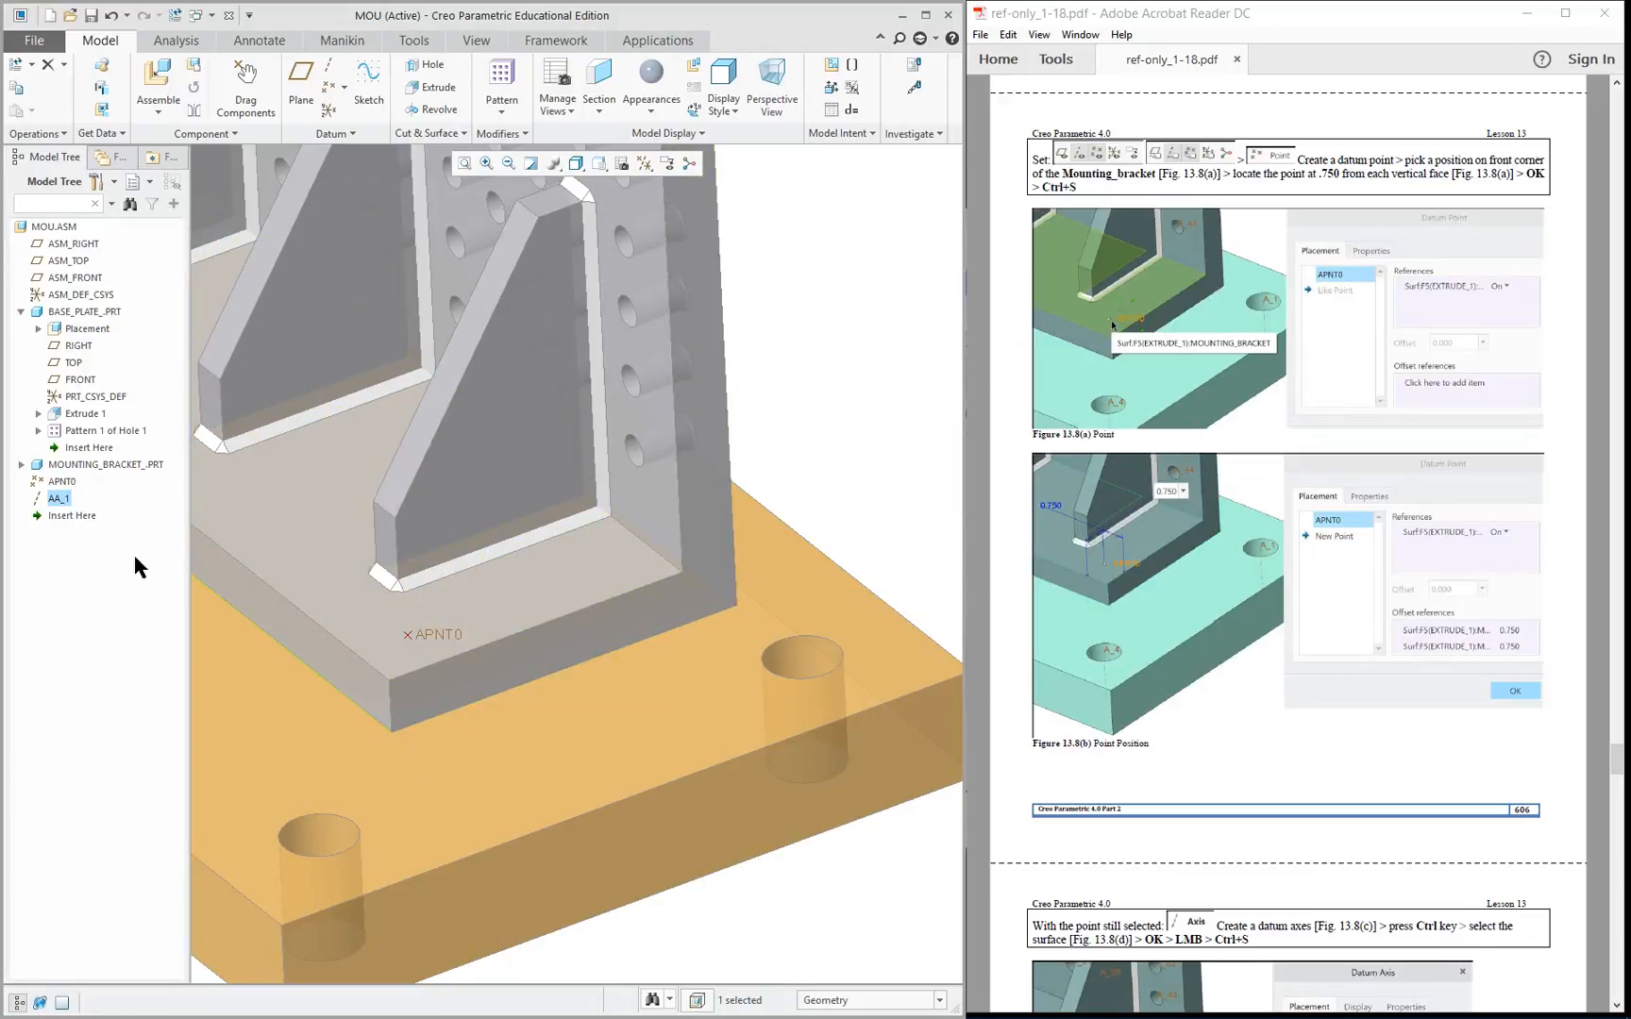
Turn on the display of datum axes in the assembly.
left_click(644, 164)
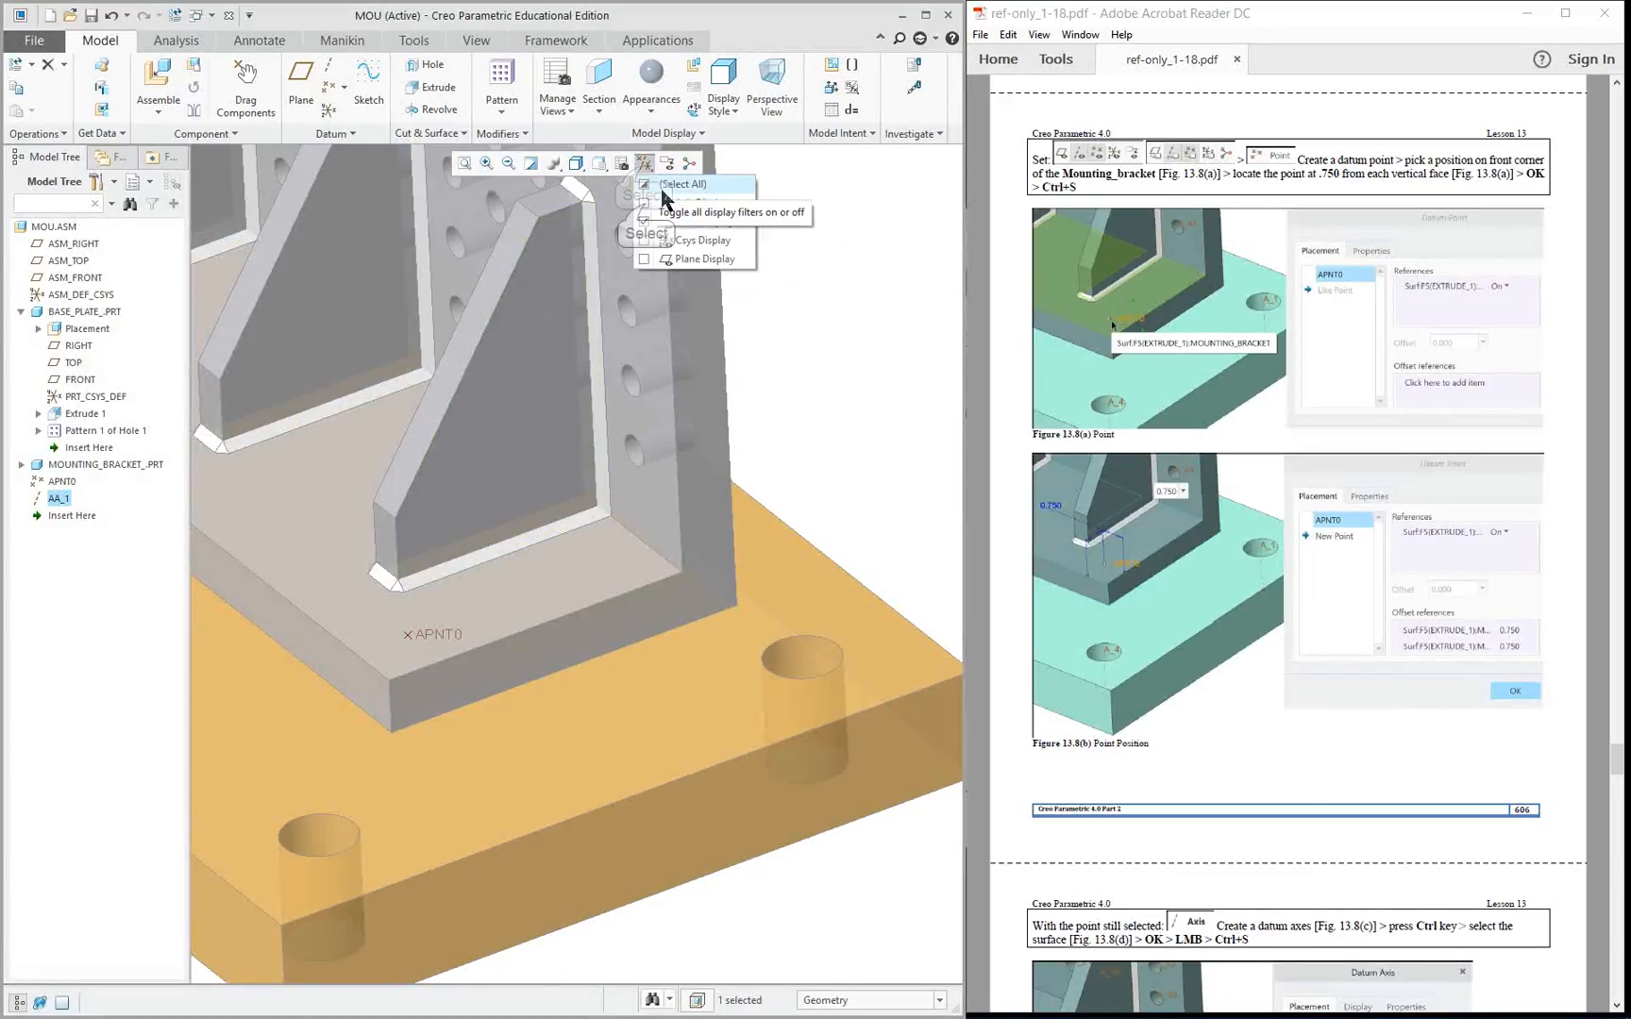
left_click(666, 203)
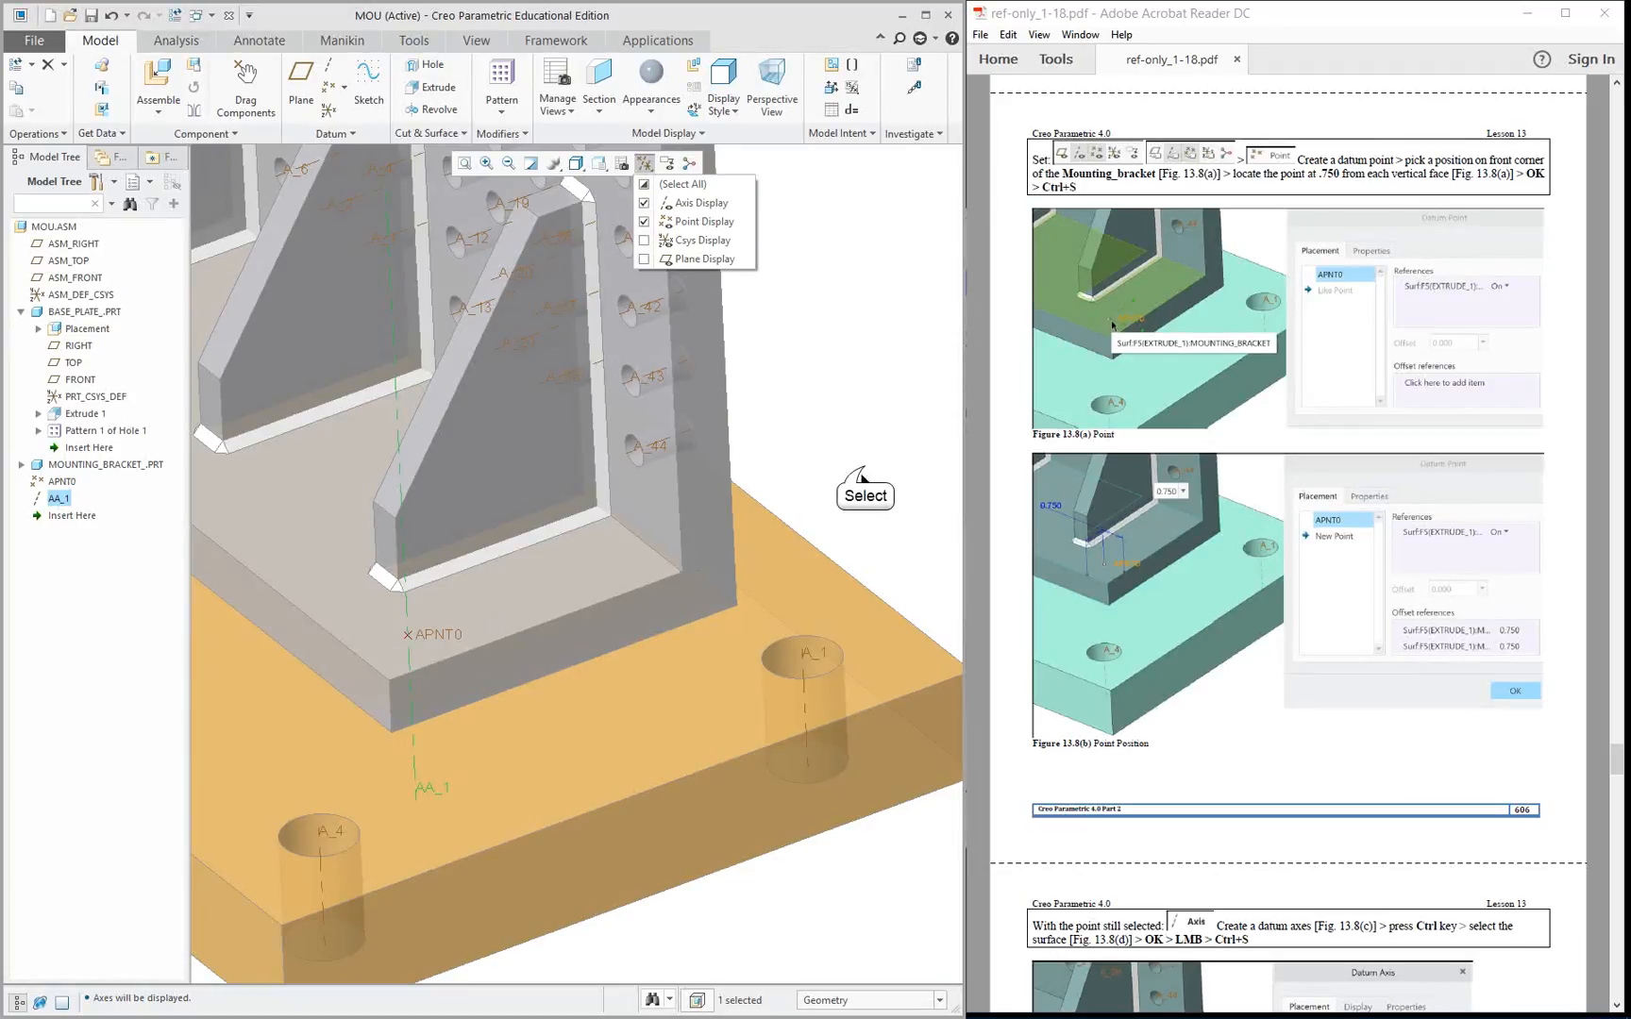
left_click(861, 469)
Following the PDF, start a screw fastener on APNT0, using the bracket base's top face for the head and the base plate's top face for the thread.
left_click(1207, 631)
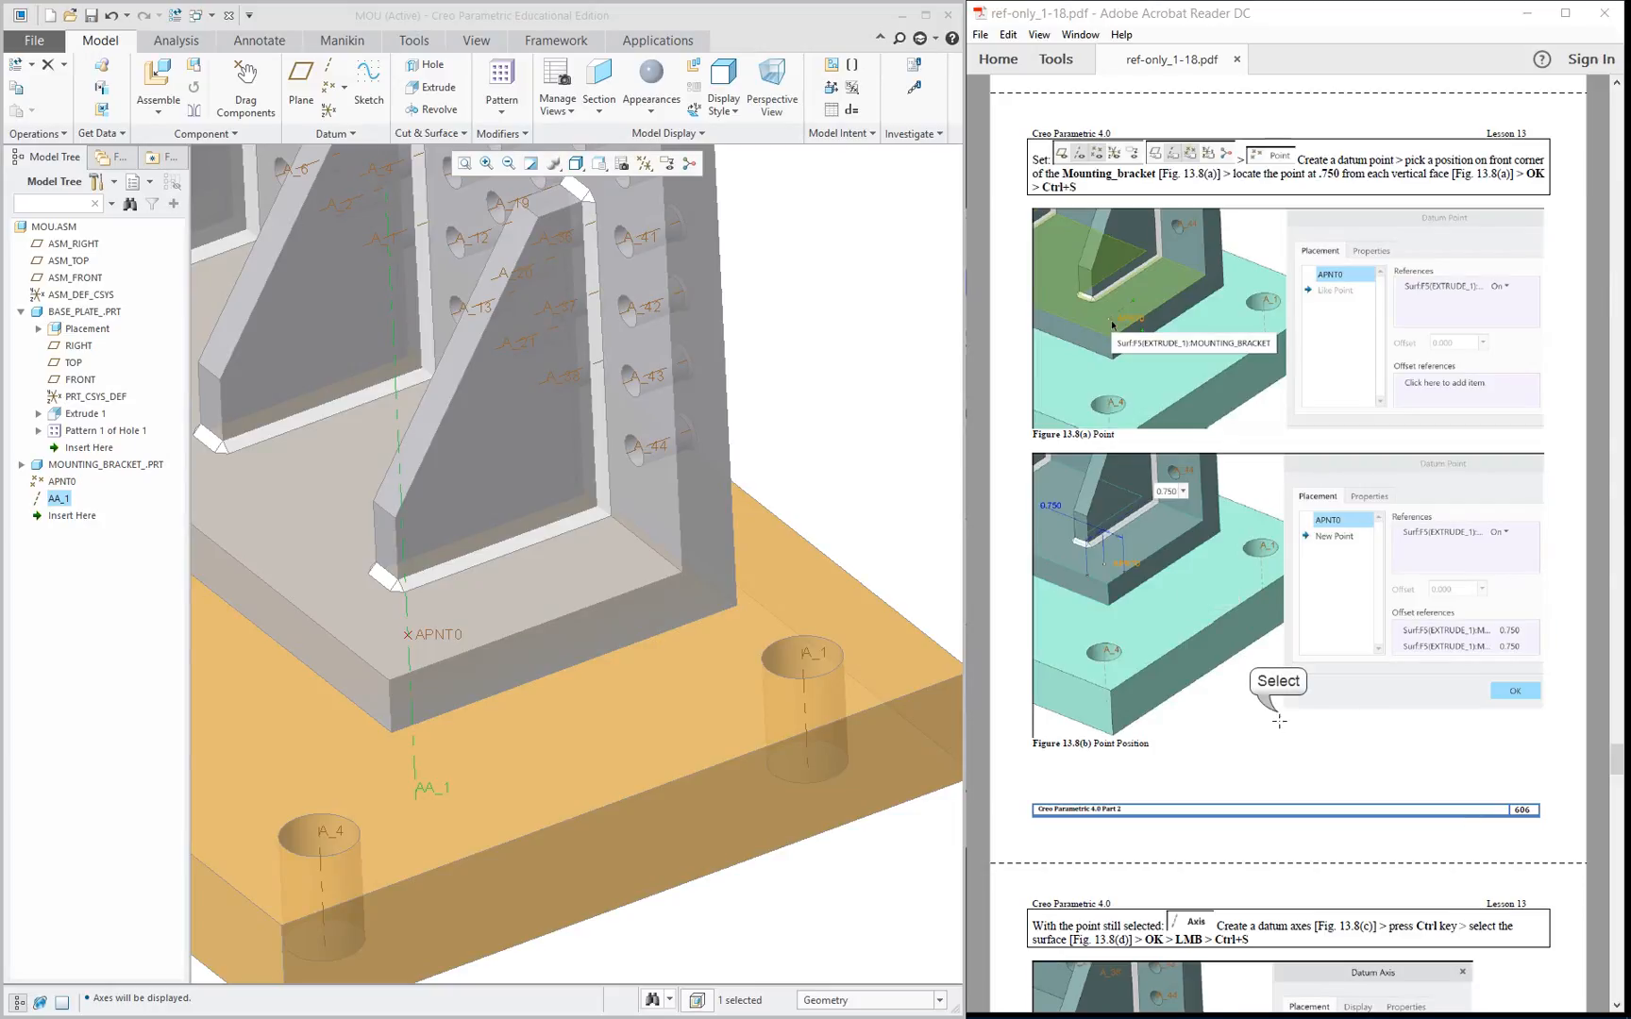
scroll(1277, 710, "down", 8)
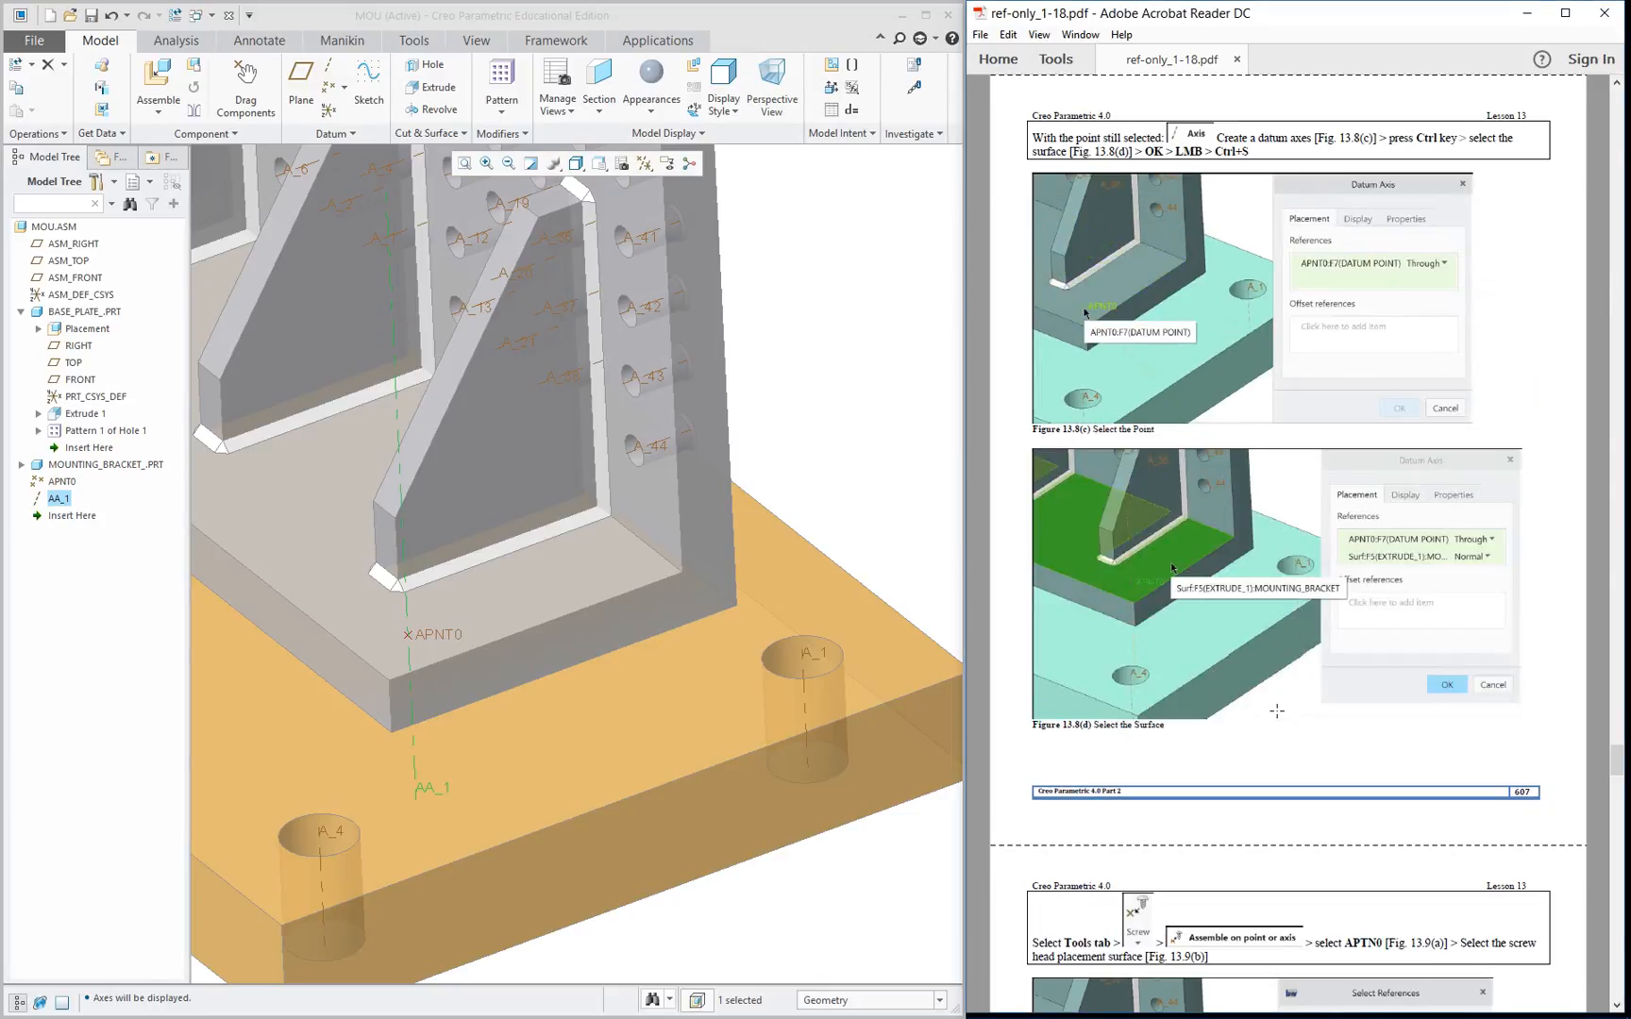
scroll(1277, 710, "down", 9)
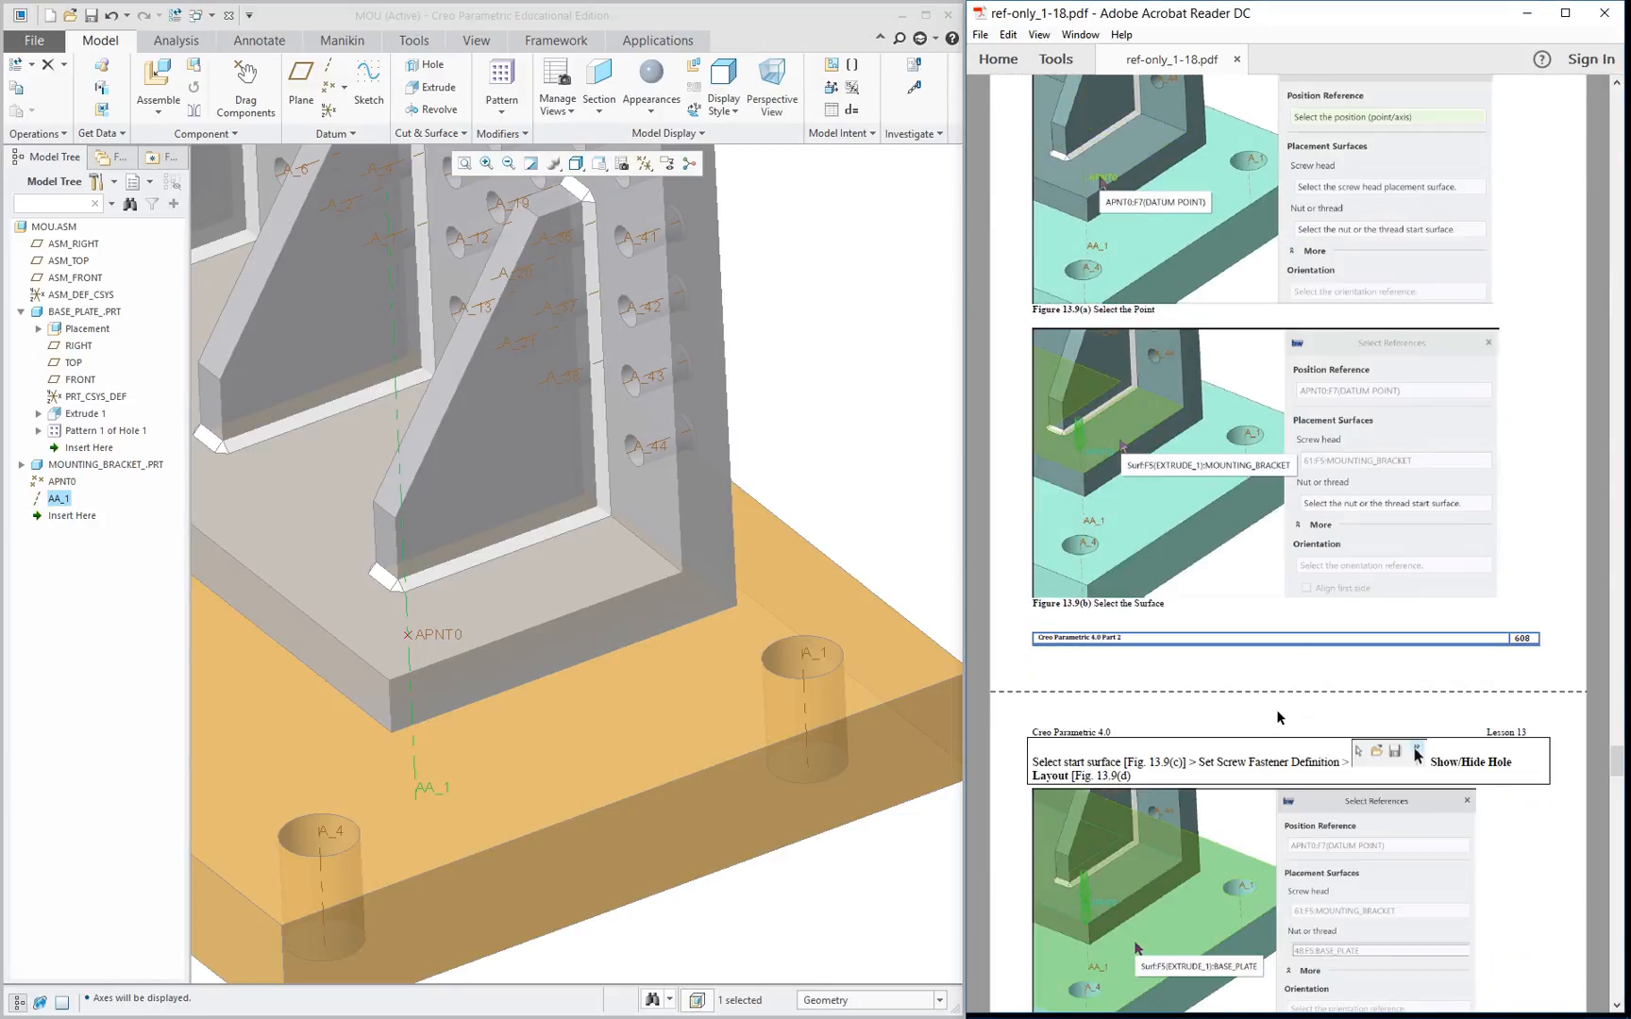
scroll(1279, 717, "up", 3)
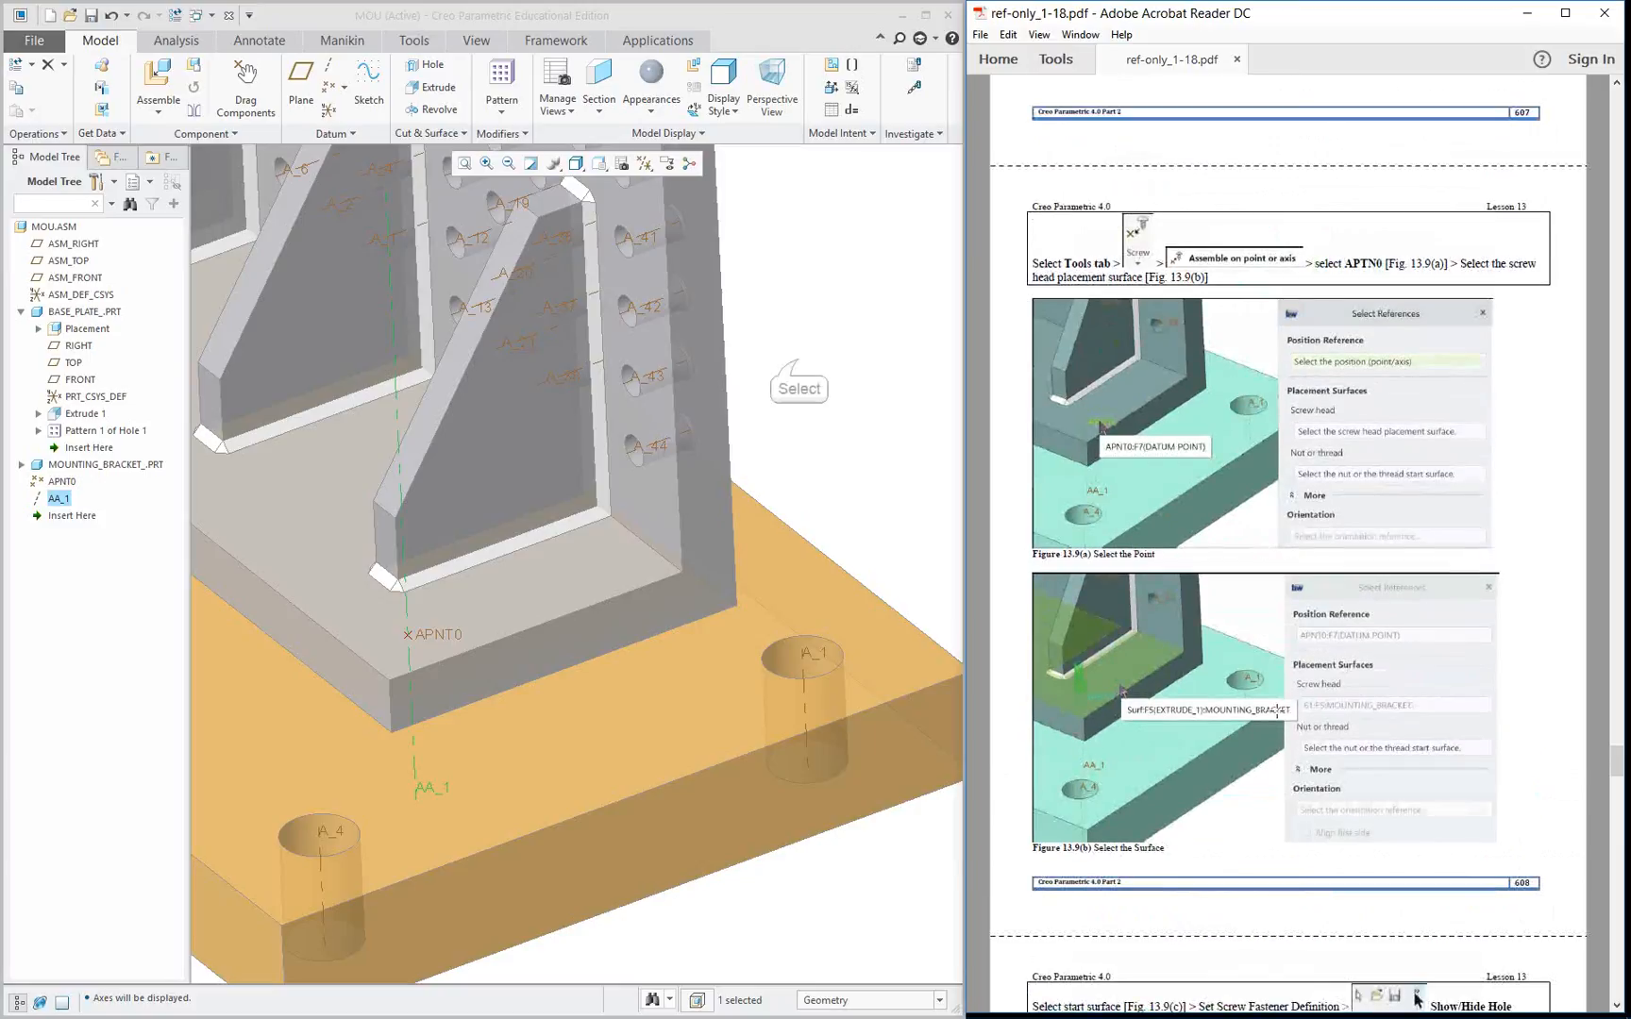
left_click(797, 360)
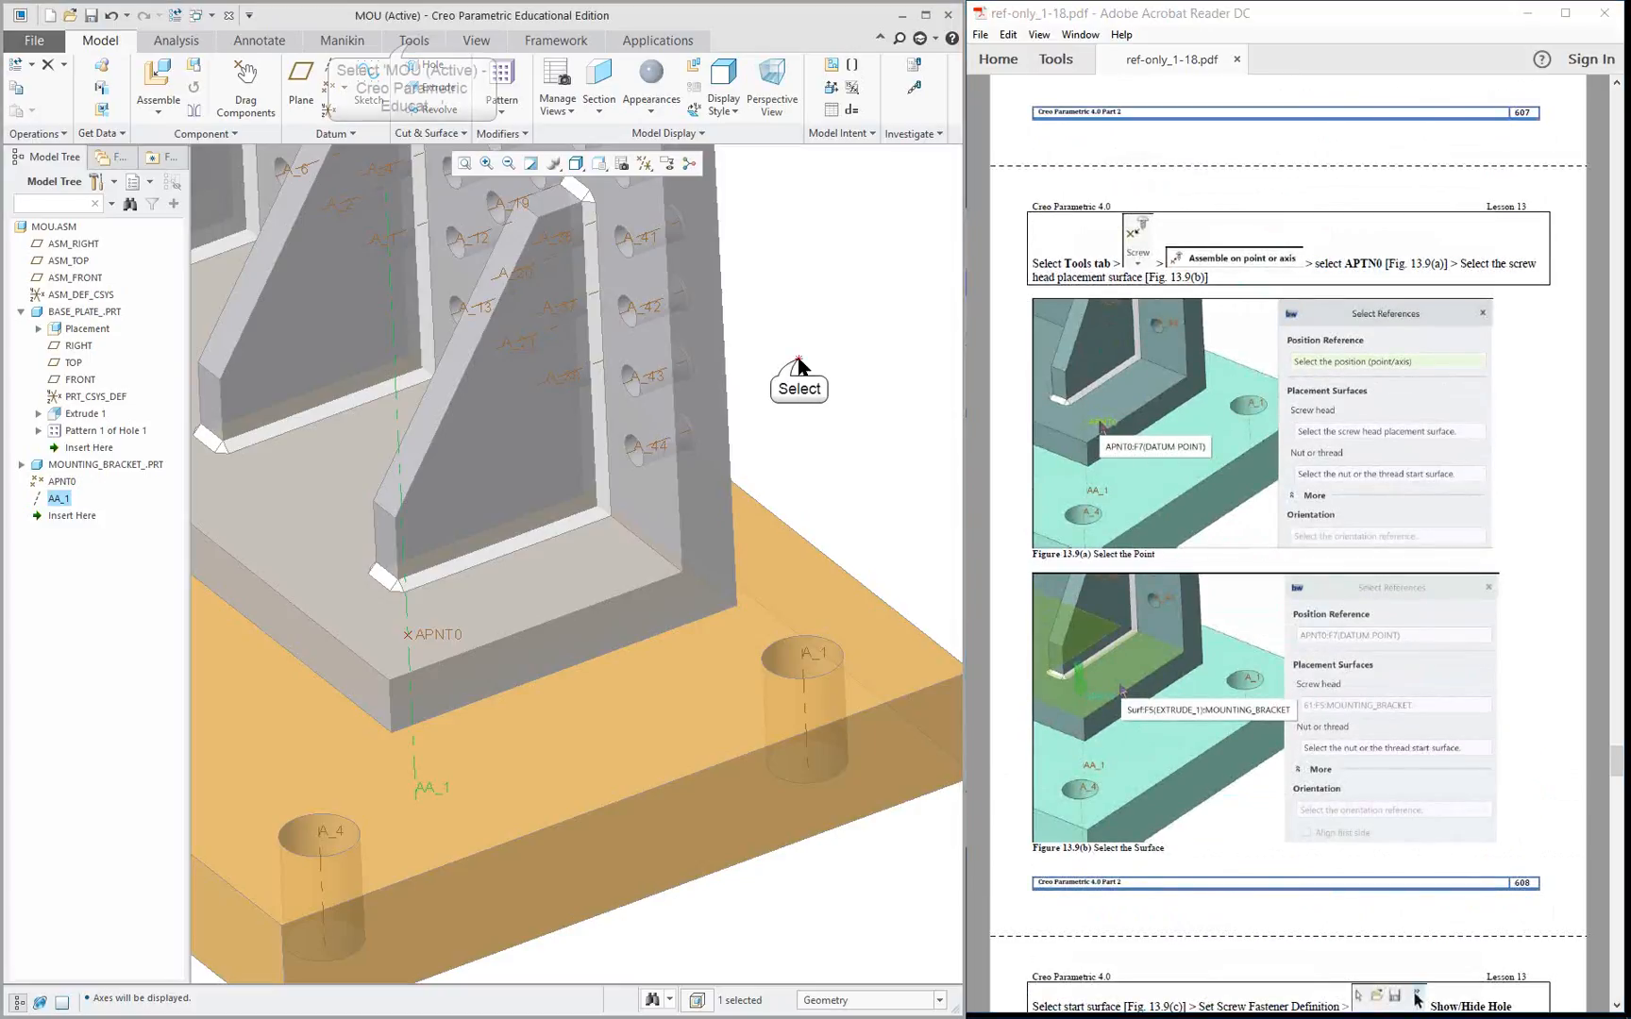
left_click(414, 41)
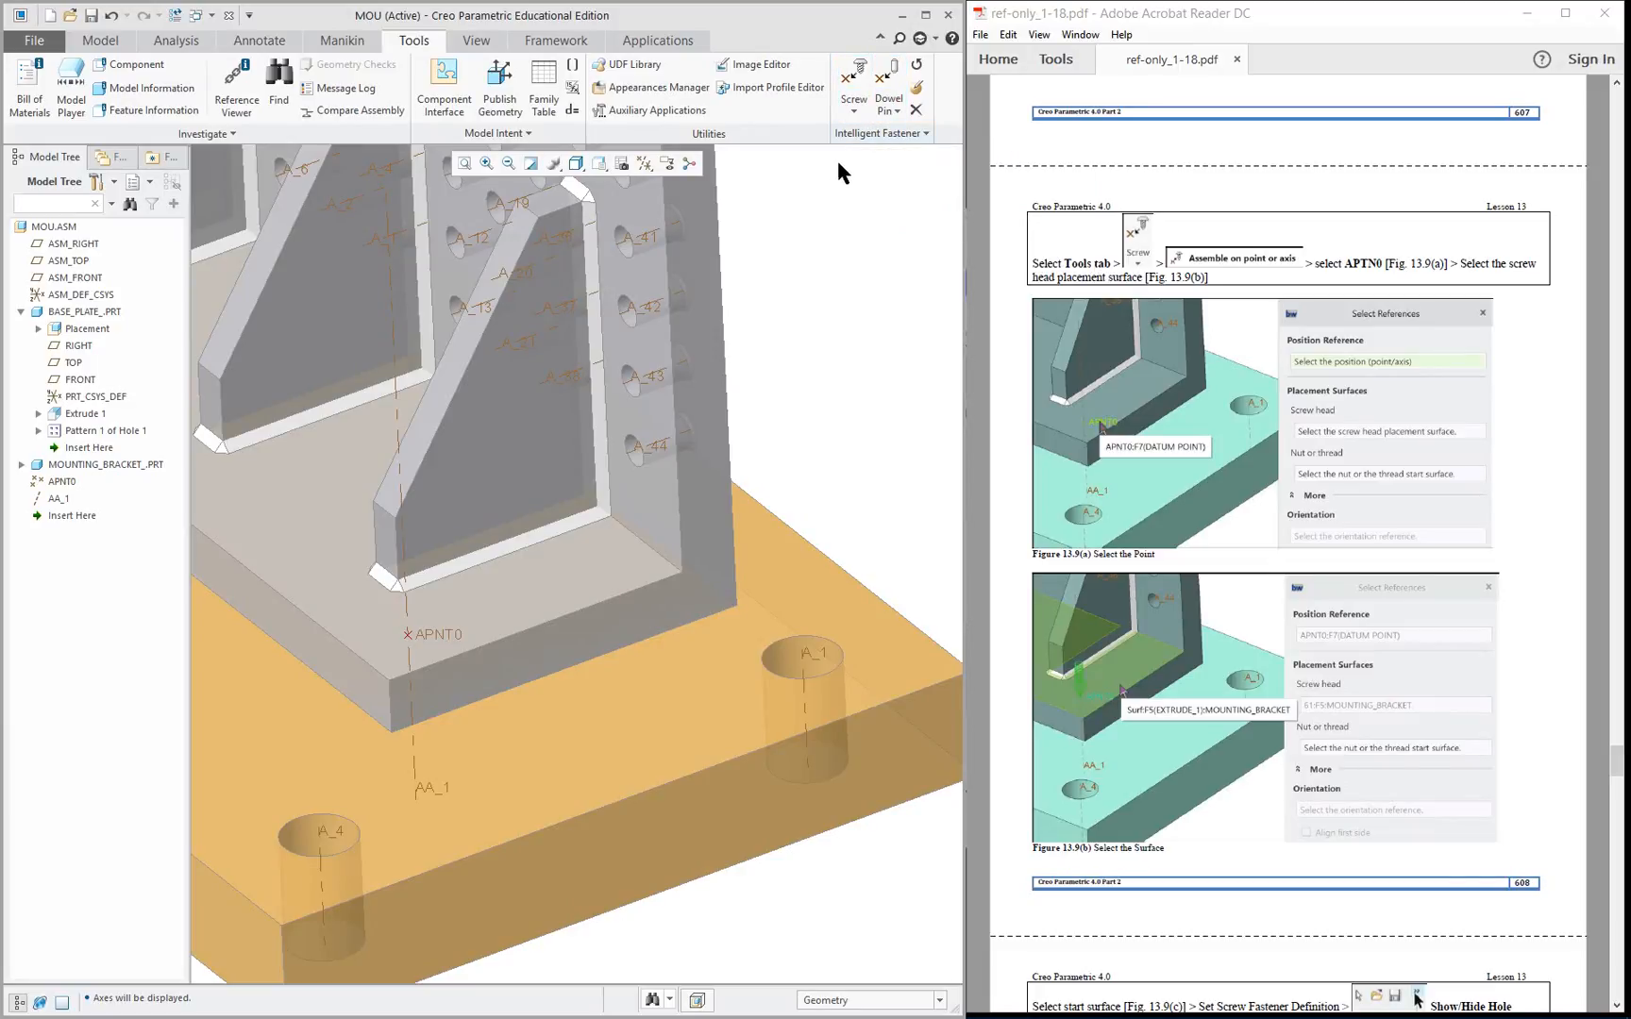
left_click(854, 110)
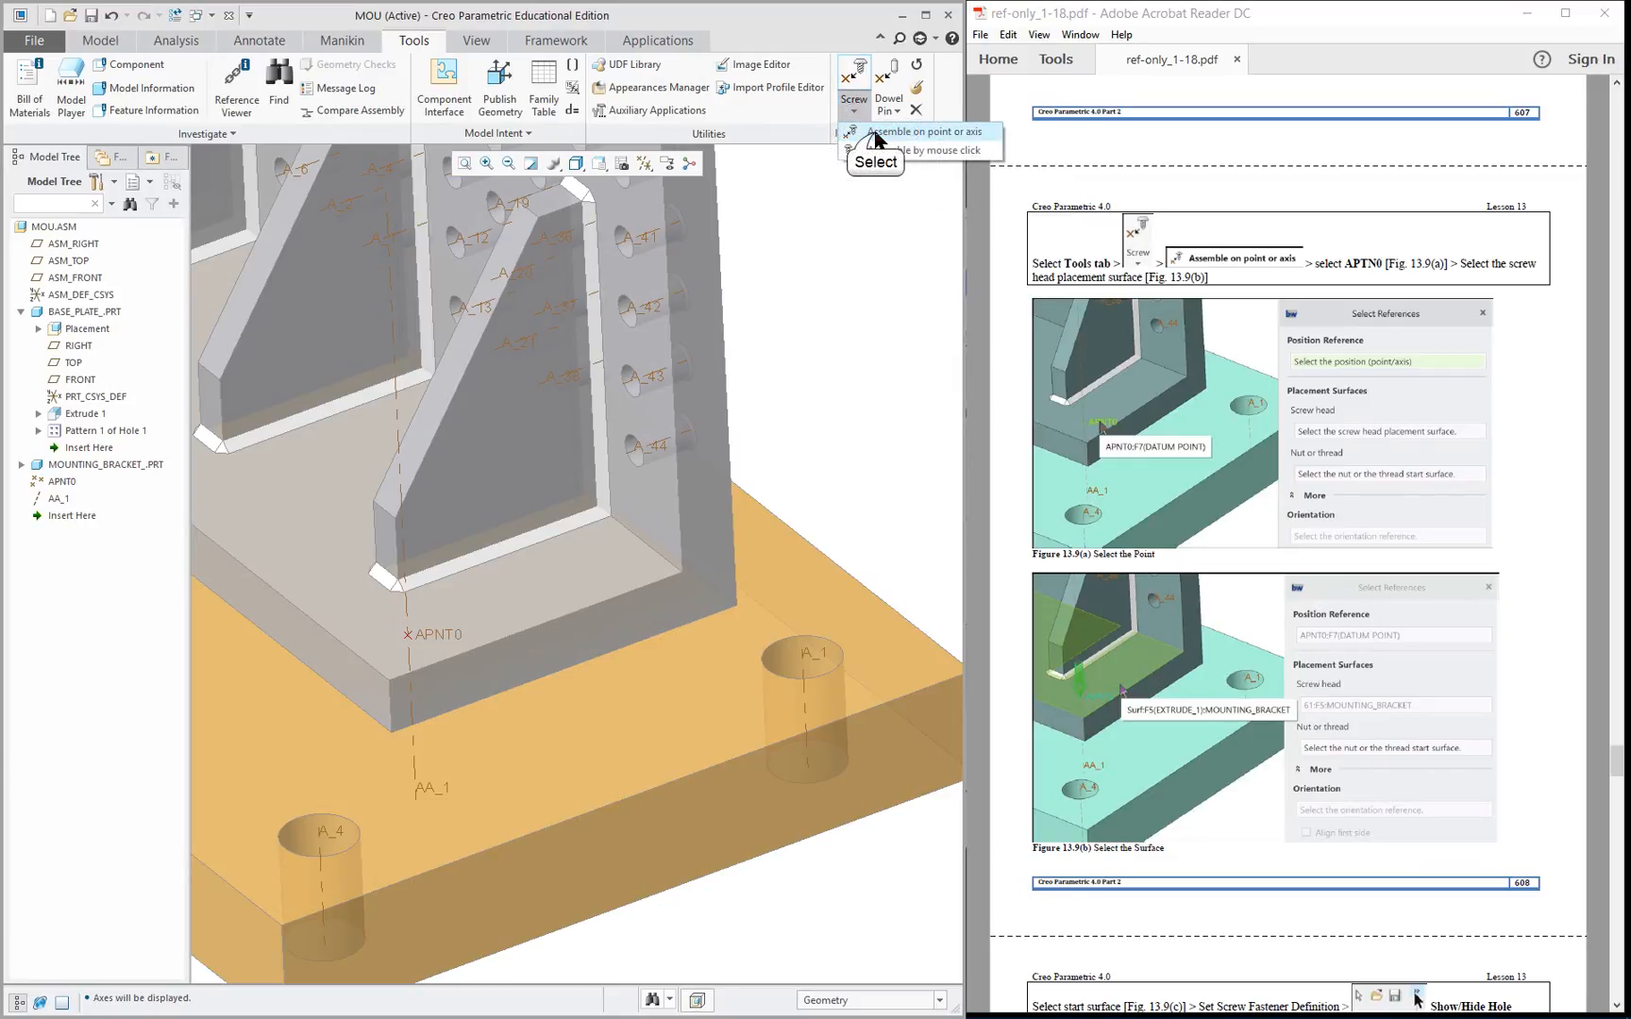
left_click(876, 134)
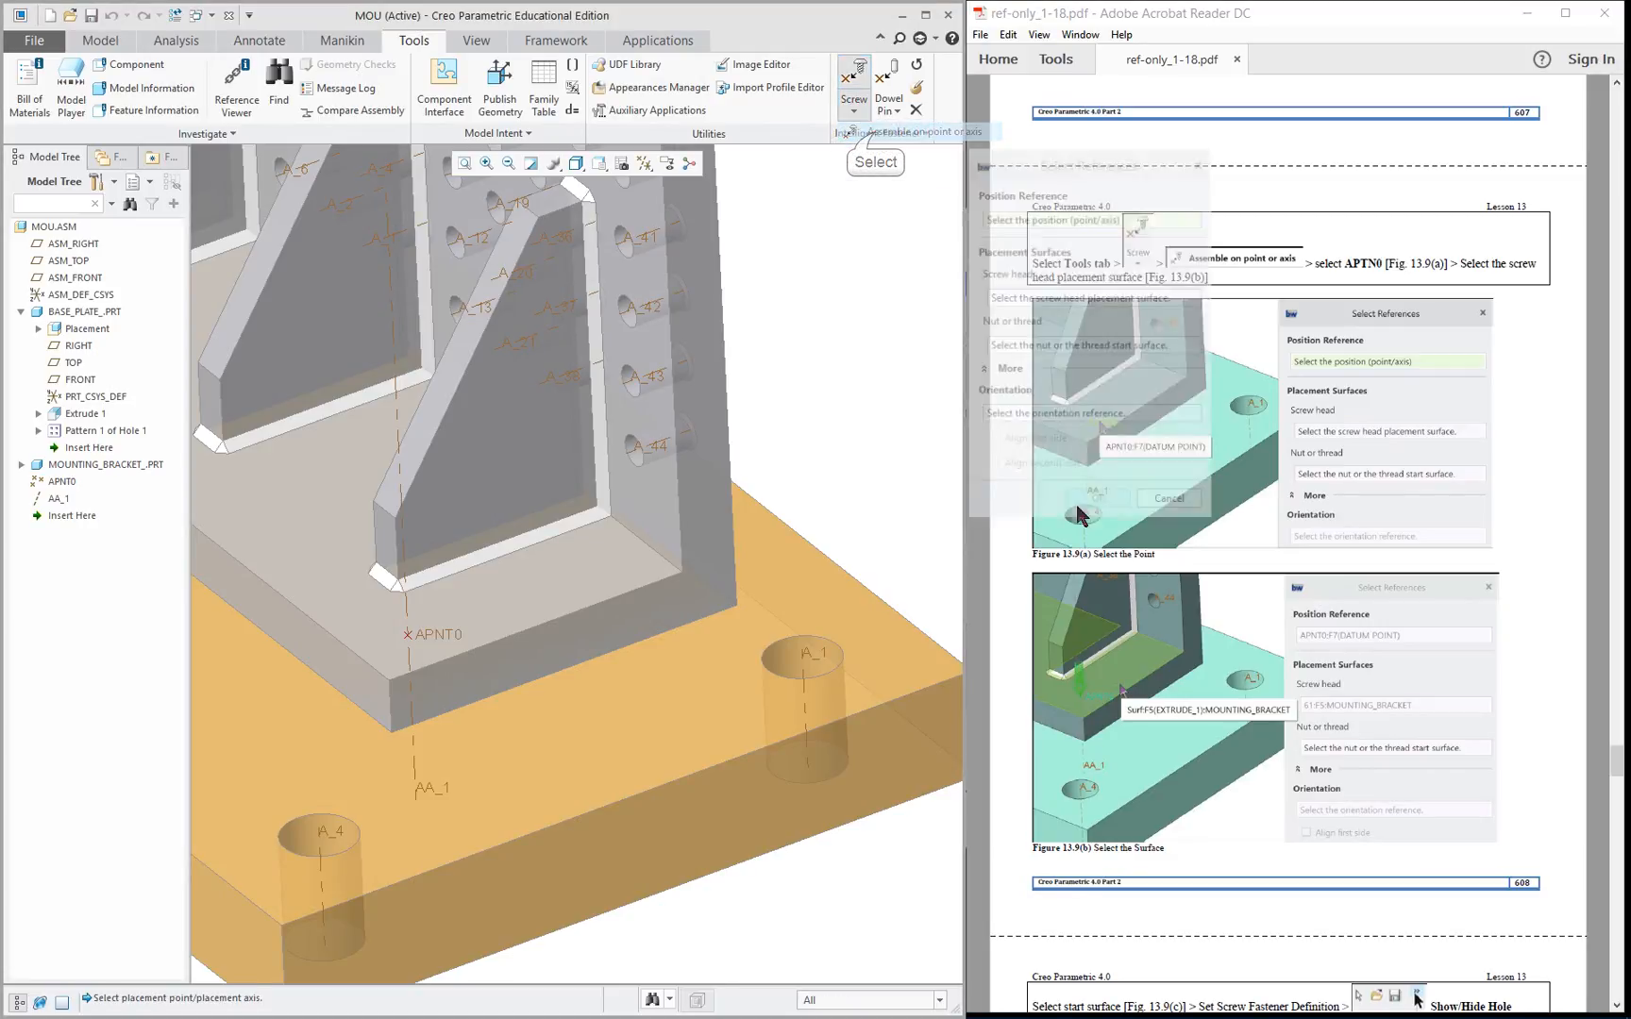
left_click(436, 638)
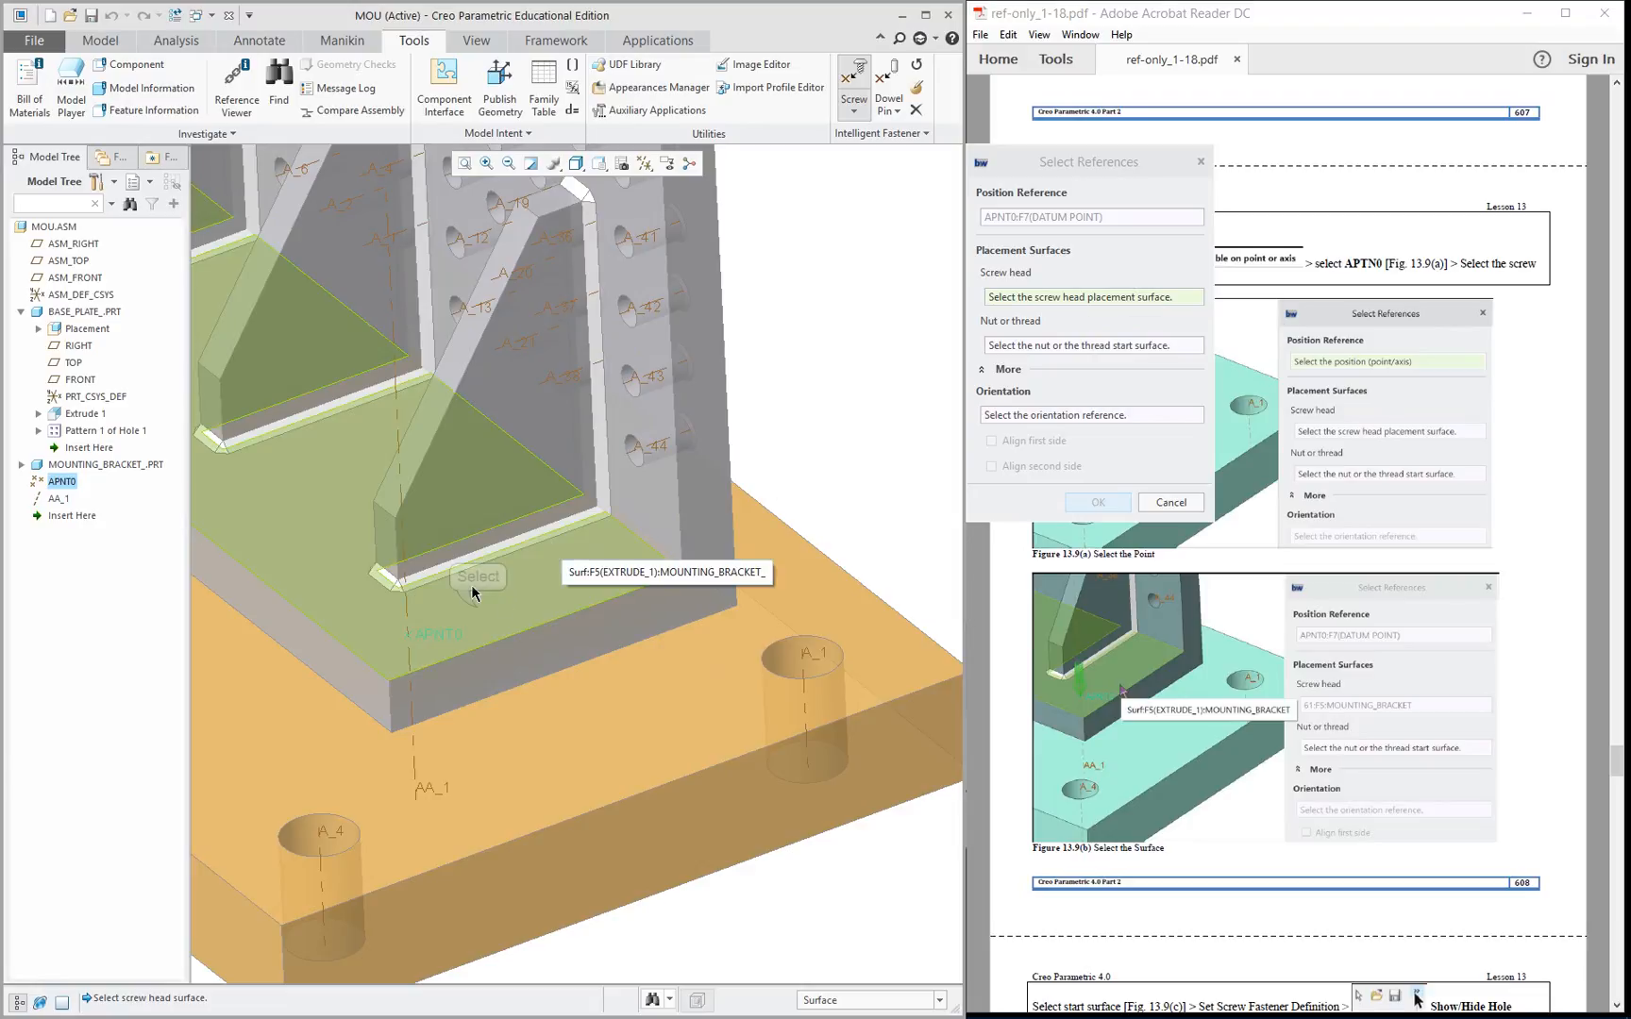
left_click(478, 613)
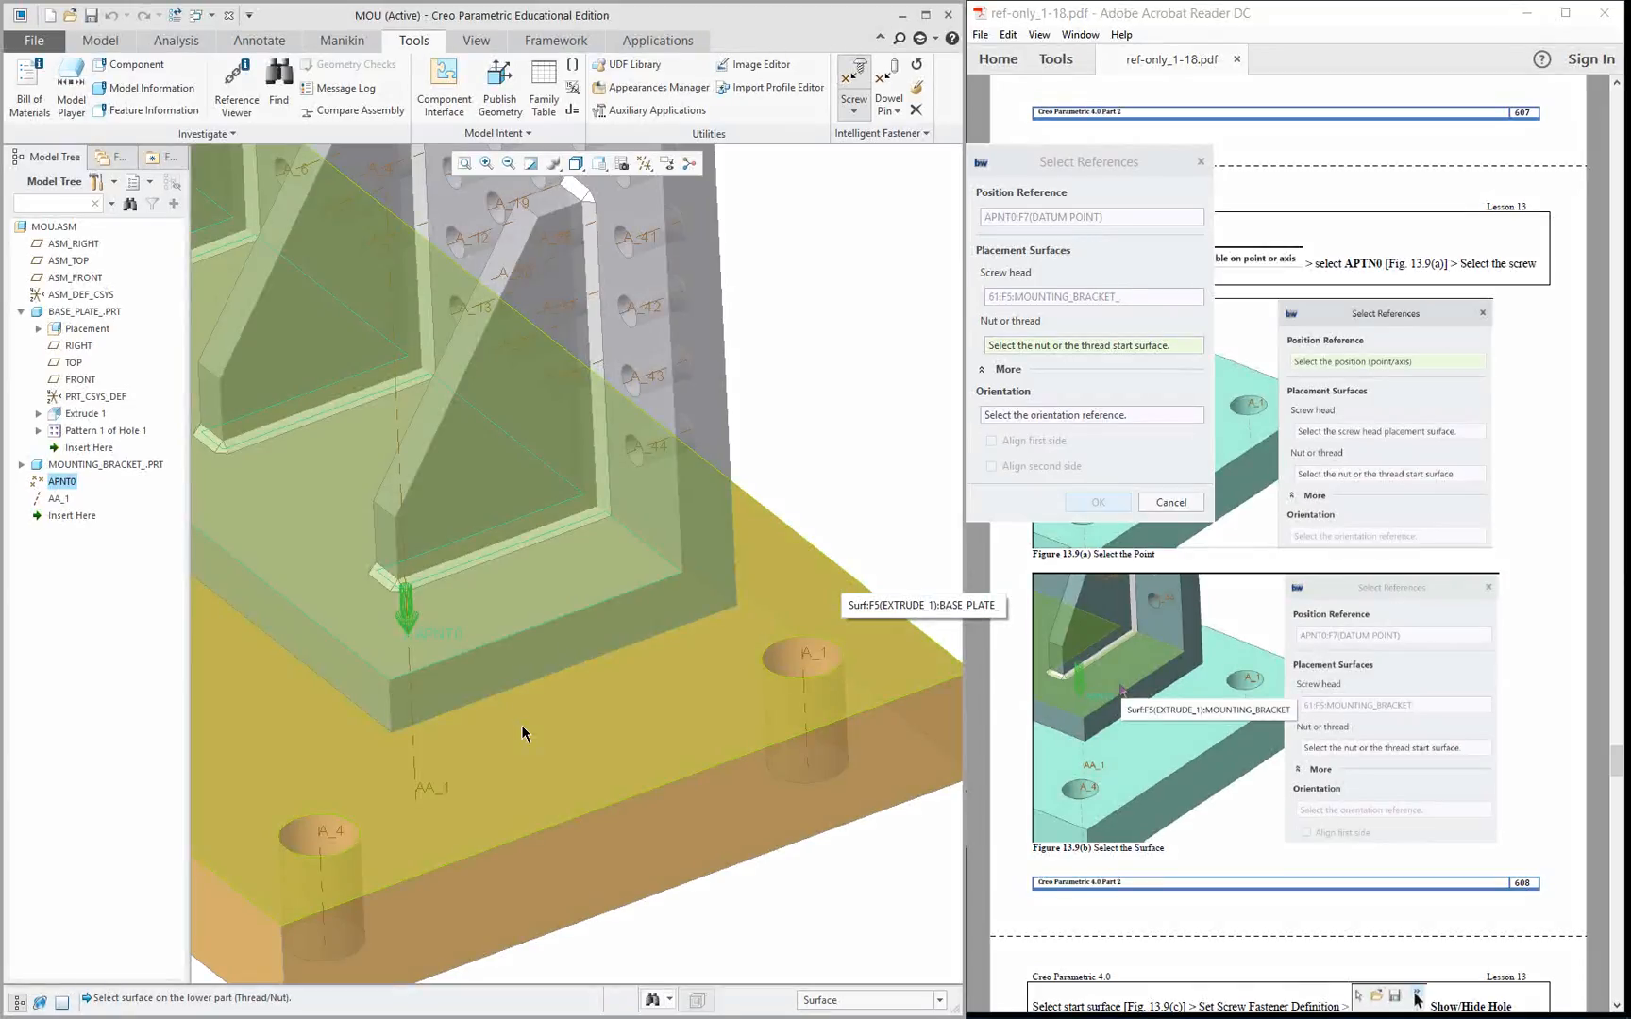
left_click(523, 725)
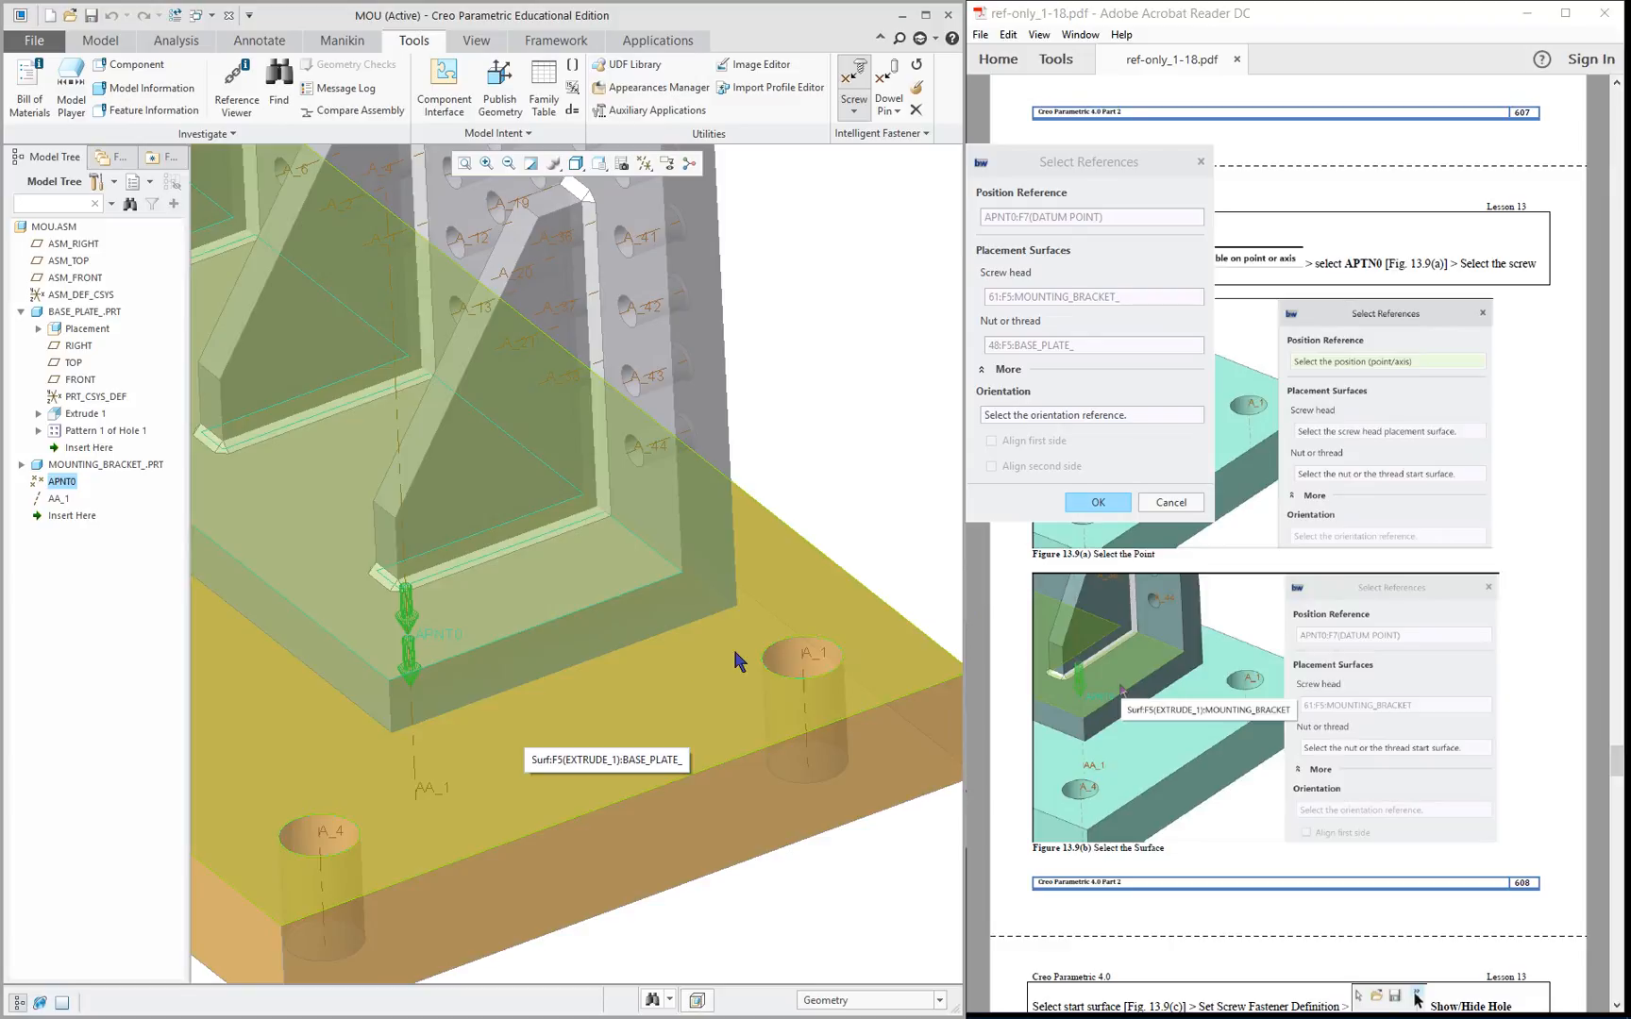
left_click(1097, 503)
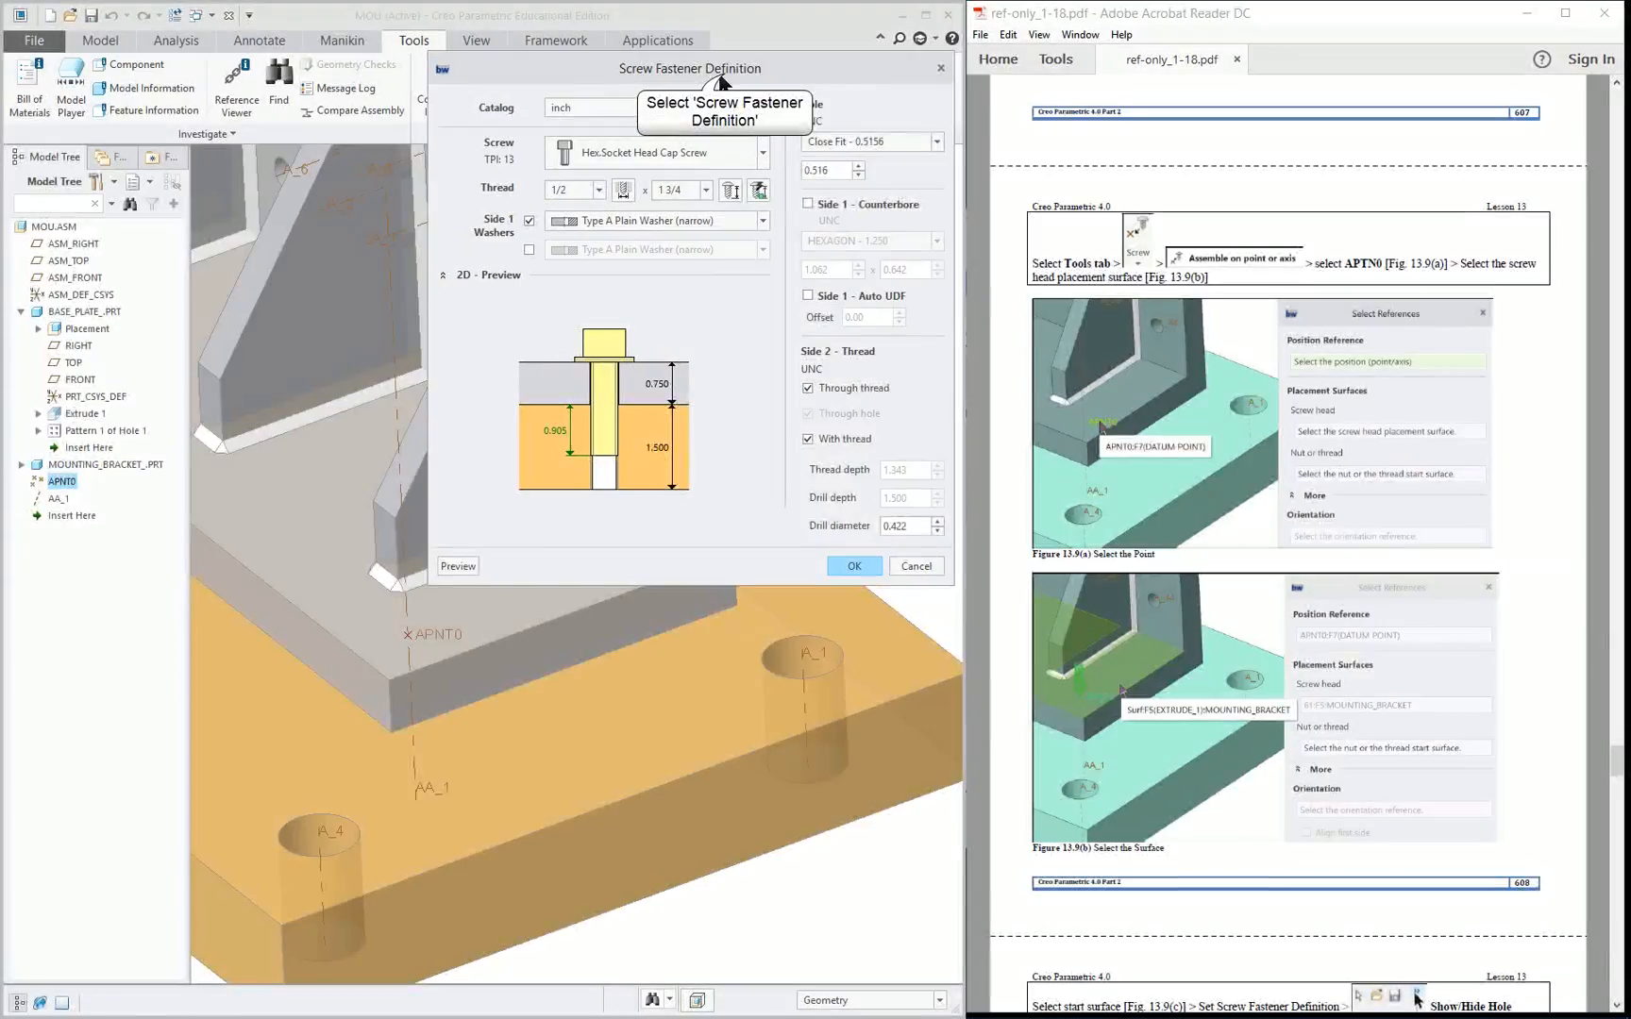
Arrange the screw fastener definition window with its hole layout shown, and hide the model tree to expose the bracket's corner.
left_click_drag(721, 75, 675, 45)
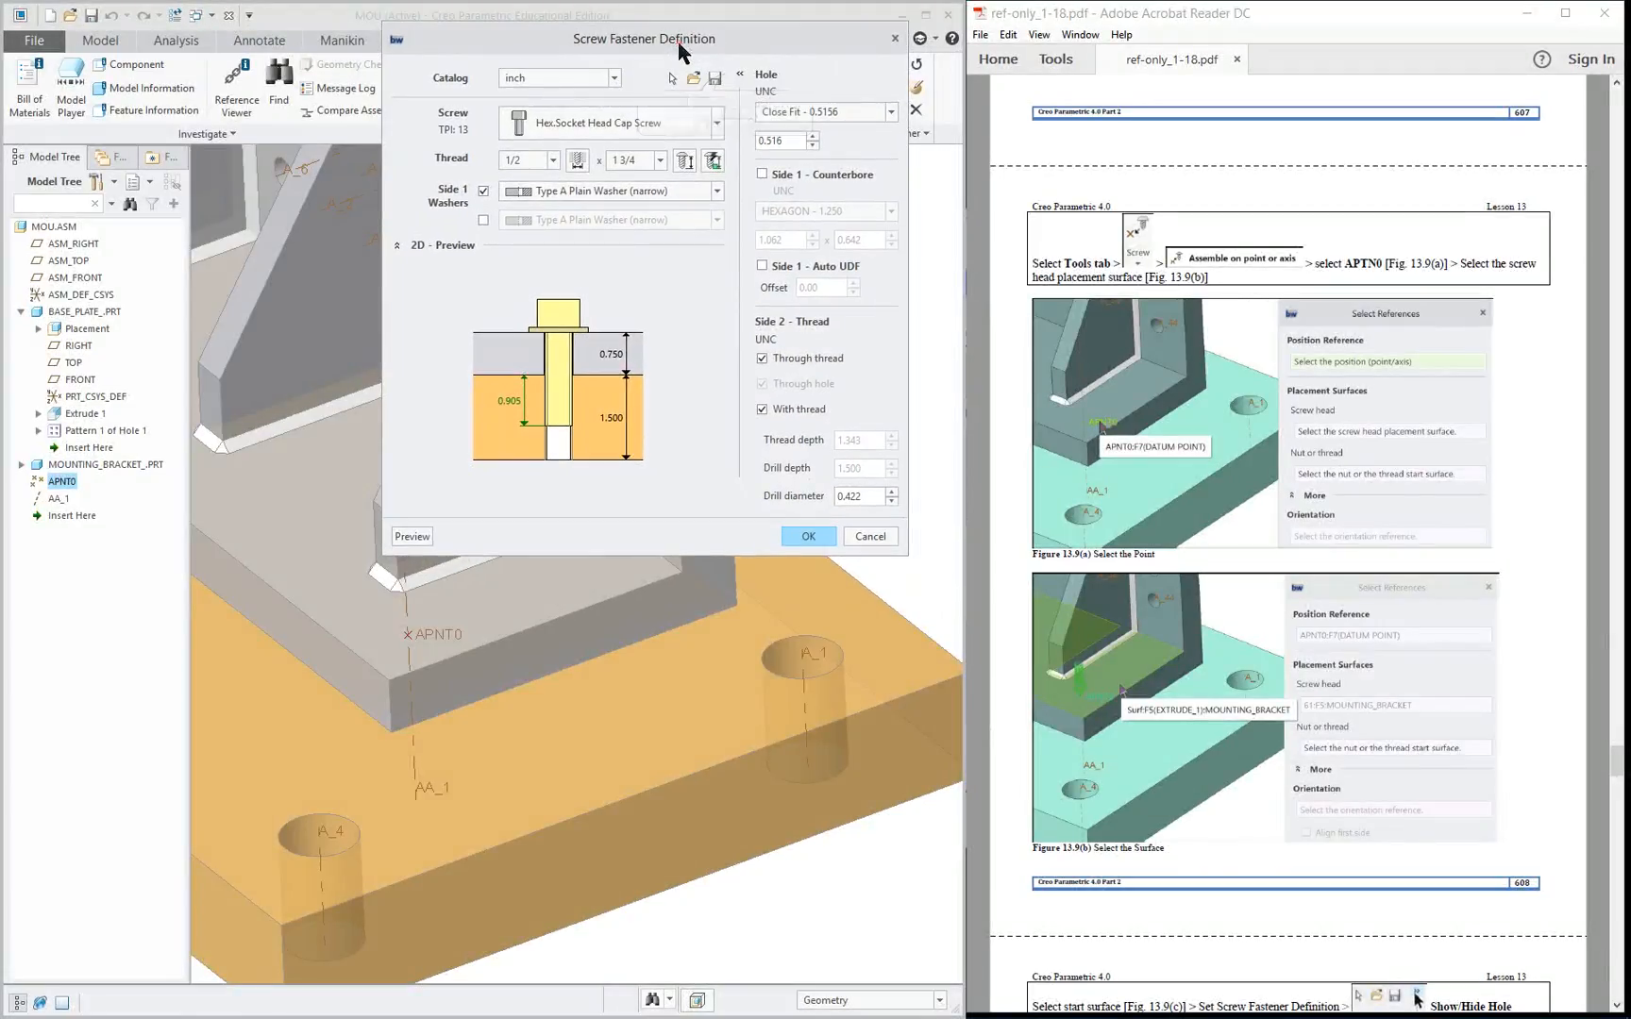
left_click(740, 76)
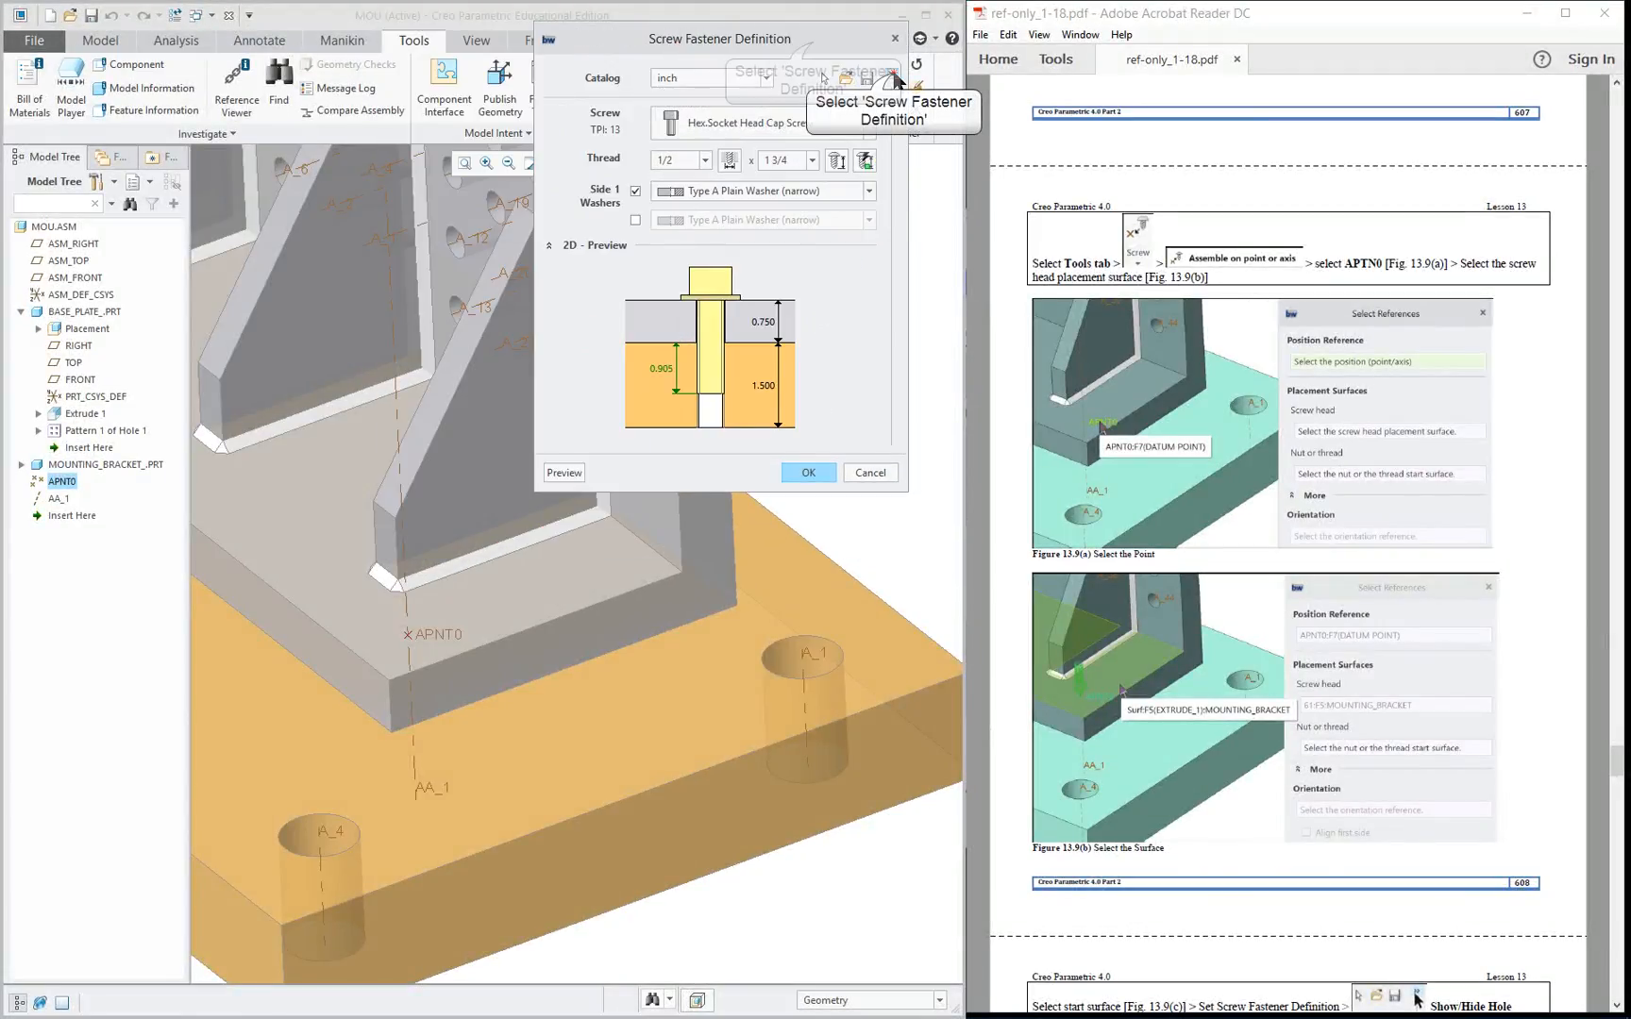
left_click(895, 77)
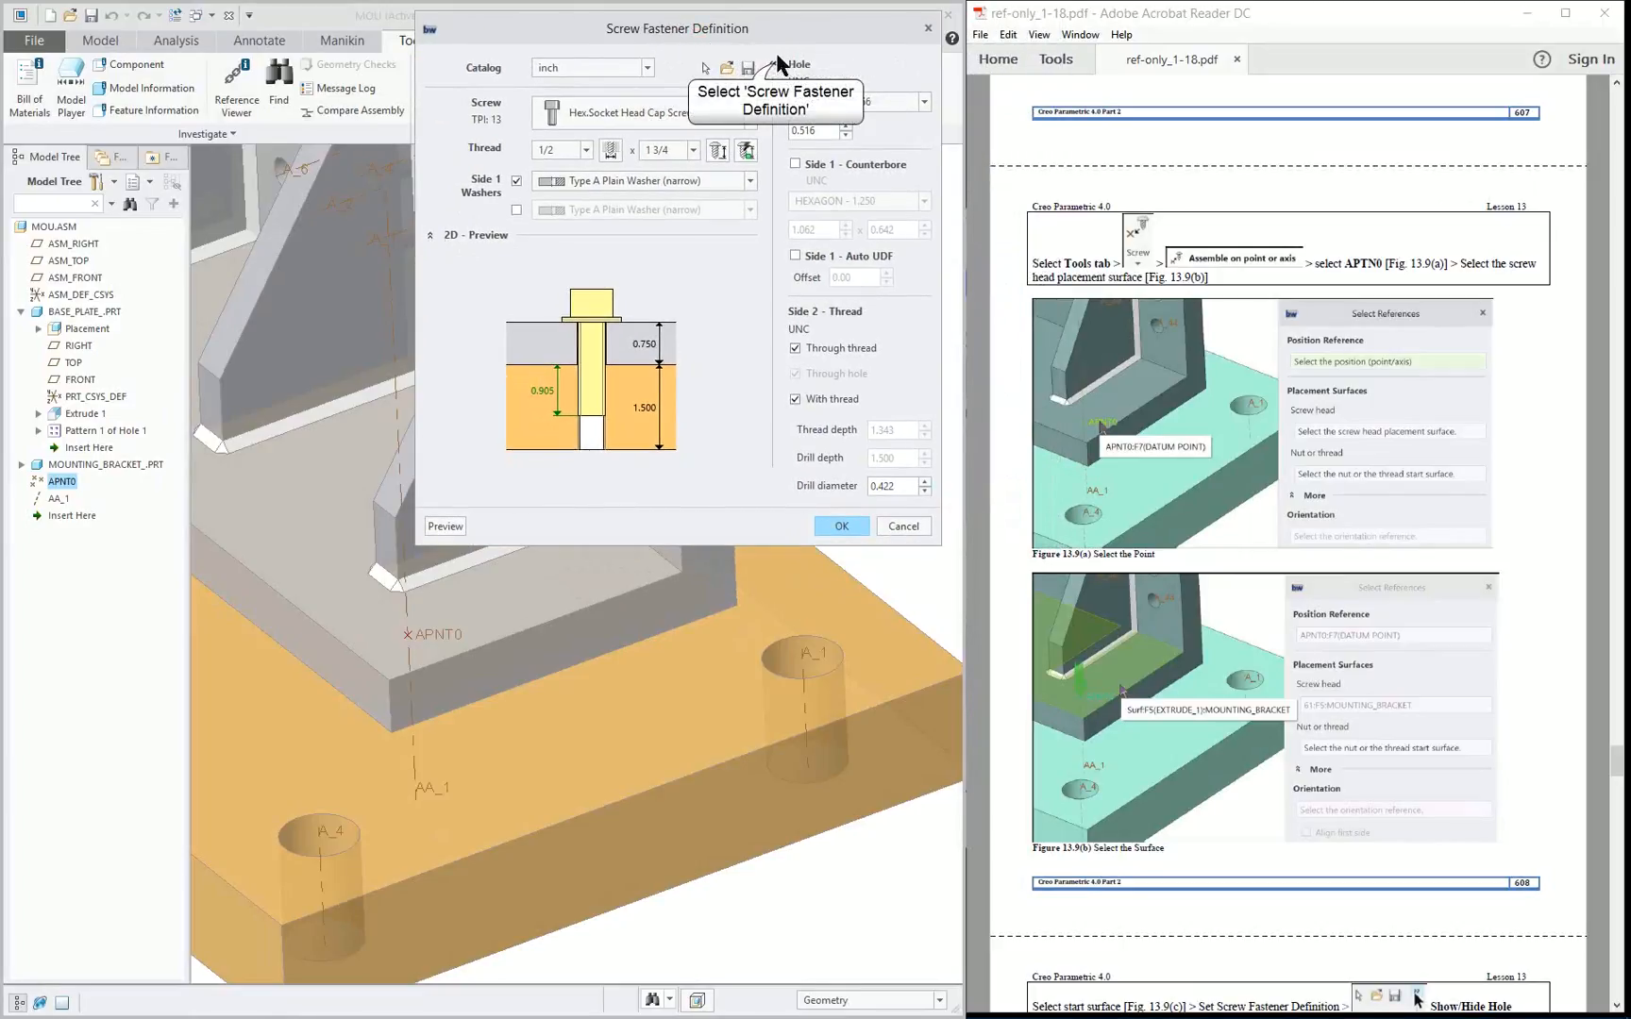
left_click(774, 65)
left_click(925, 66)
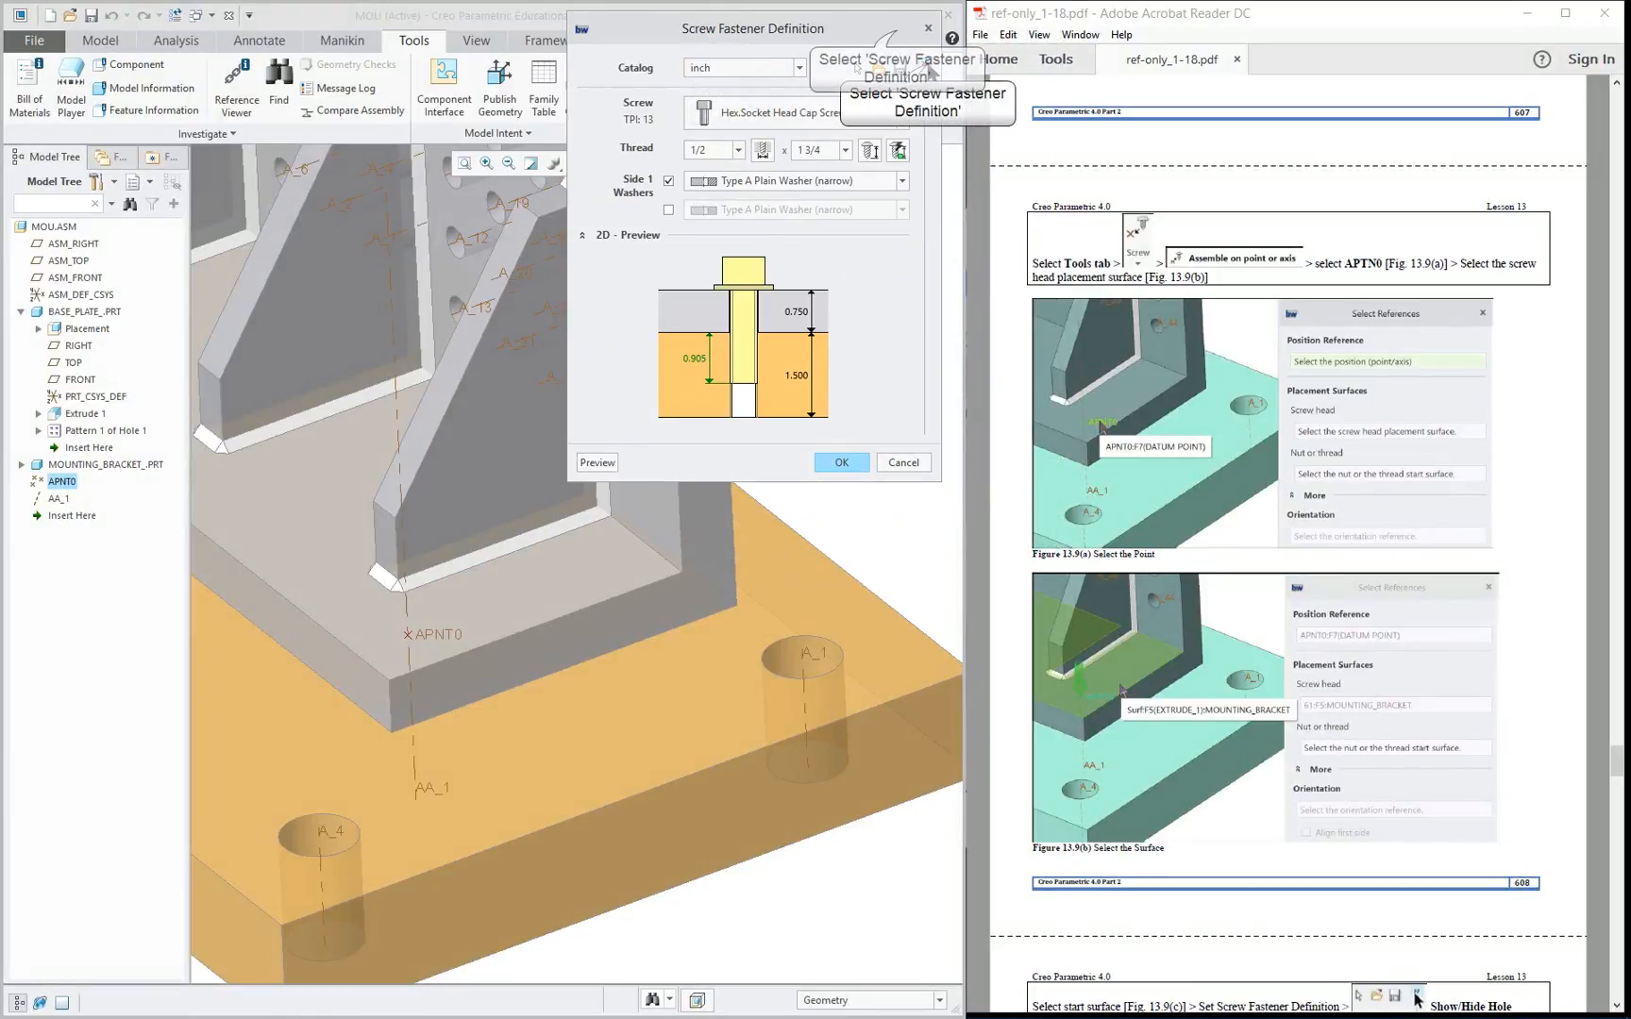
left_click_drag(896, 28, 789, 21)
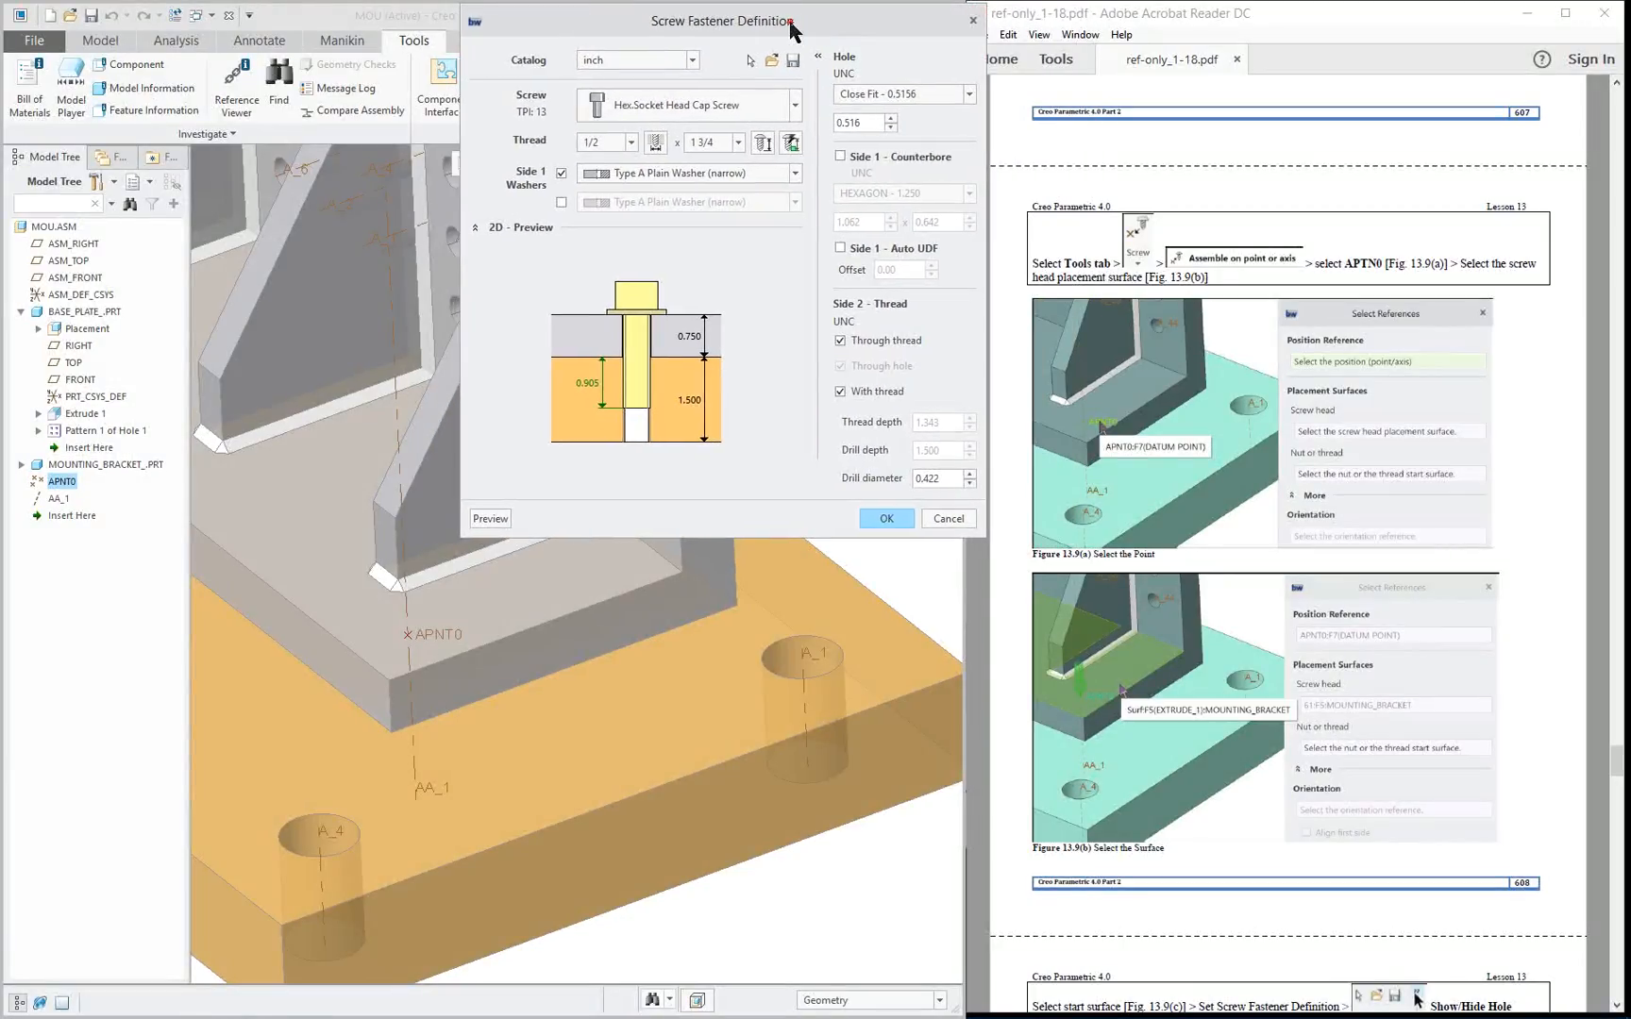
left_click(18, 1002)
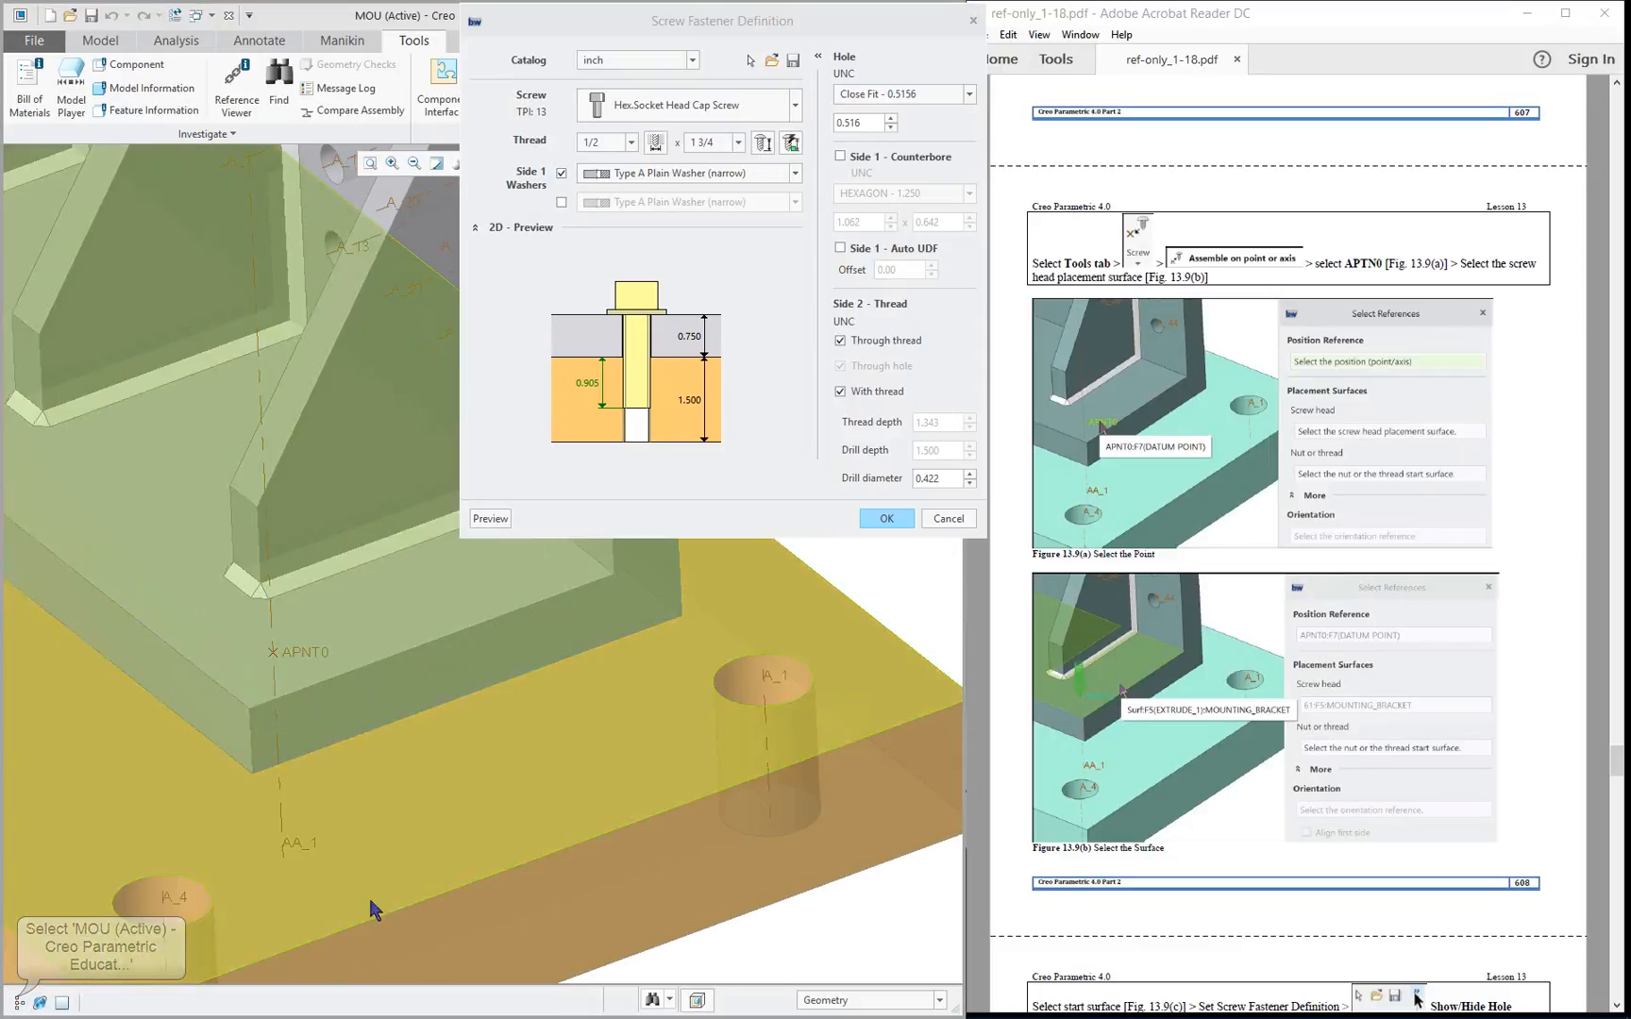
left_click(605, 626)
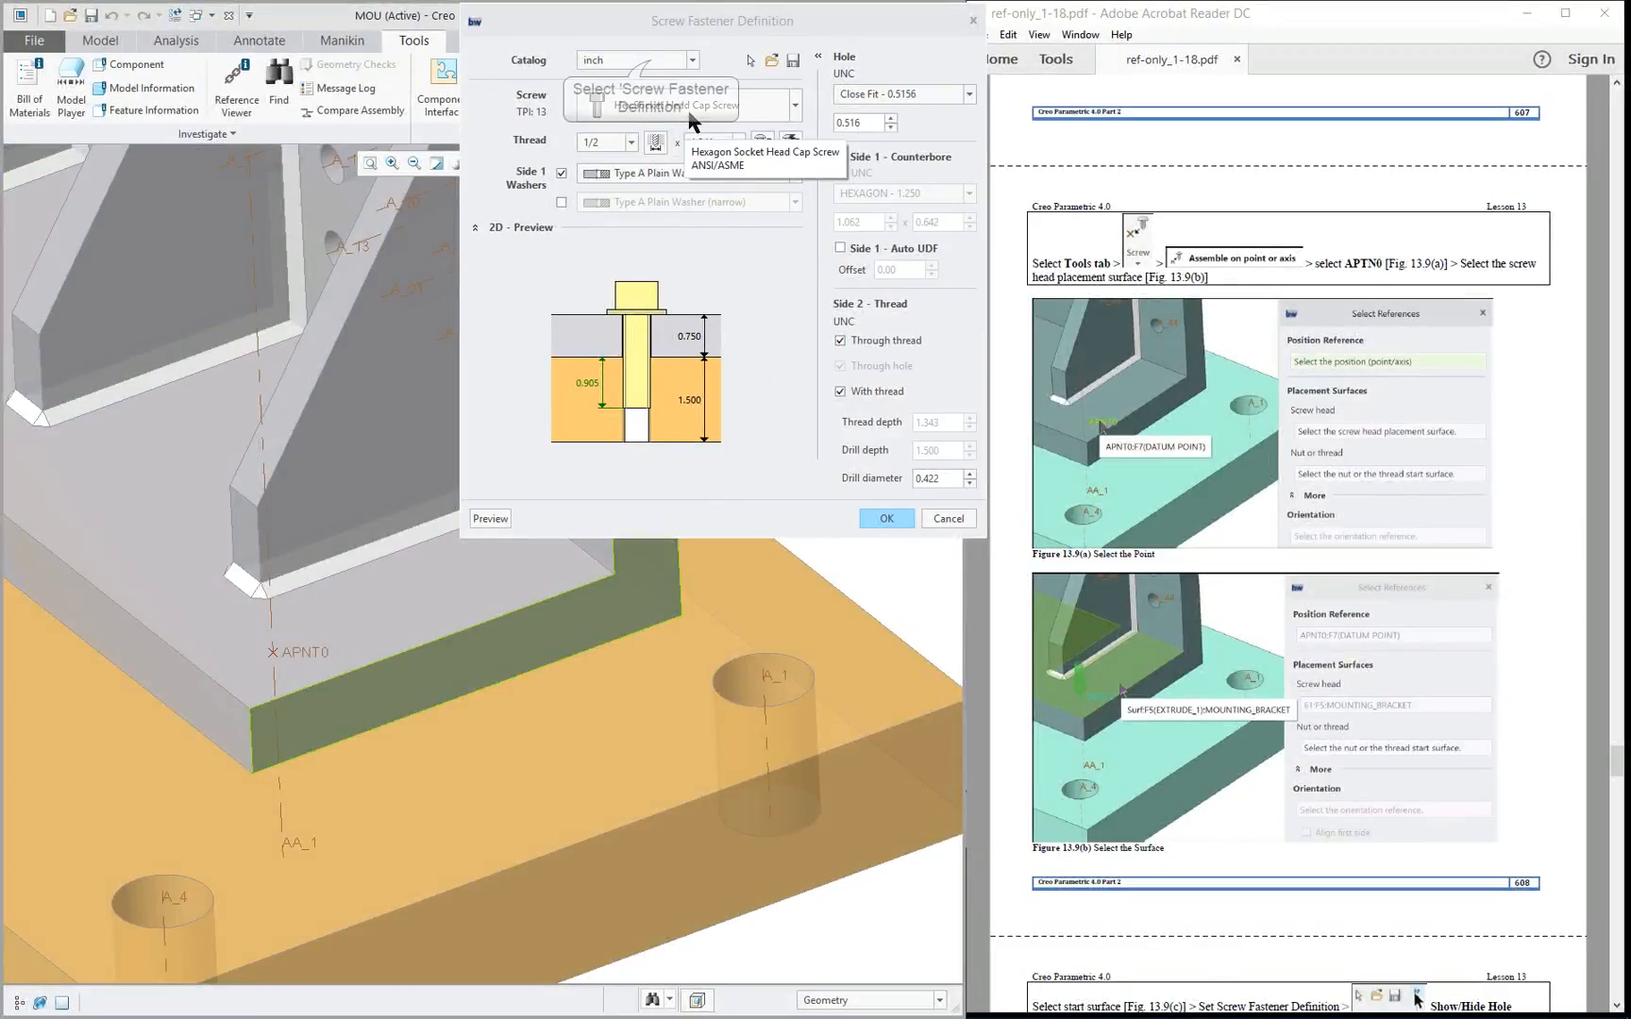
Use the inch catalog and the Hex.Socket Head Cap Screw type for the fastener.
left_click(650, 61)
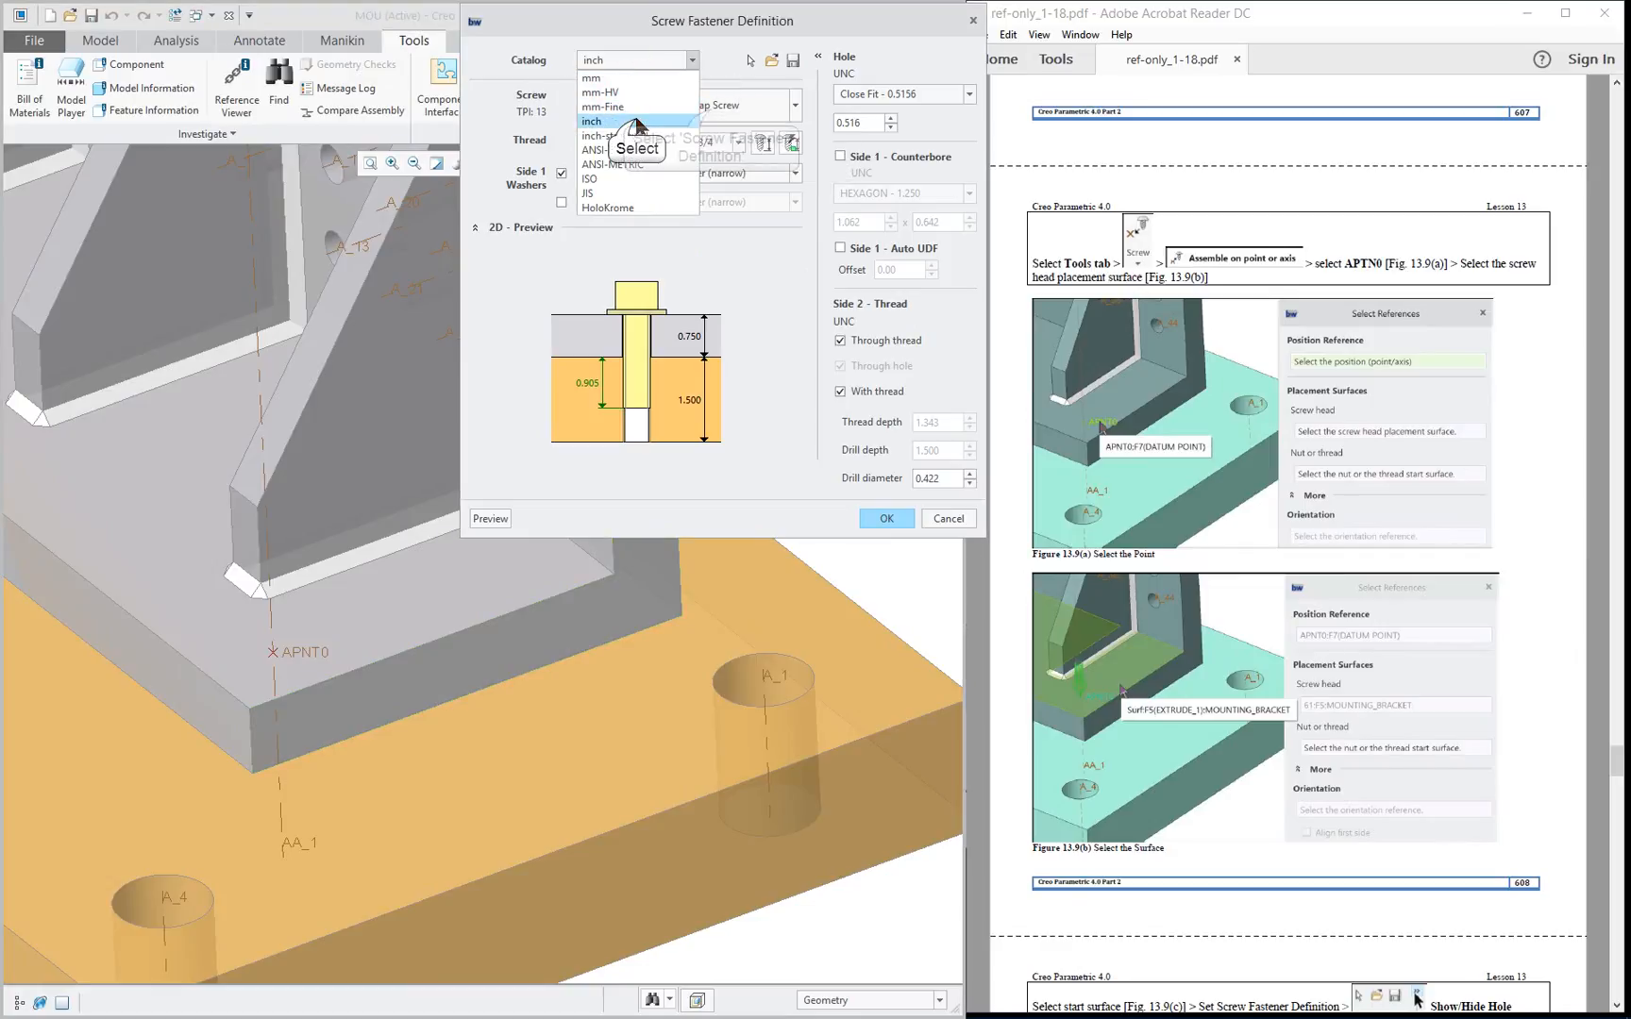
left_click(637, 122)
left_click(713, 115)
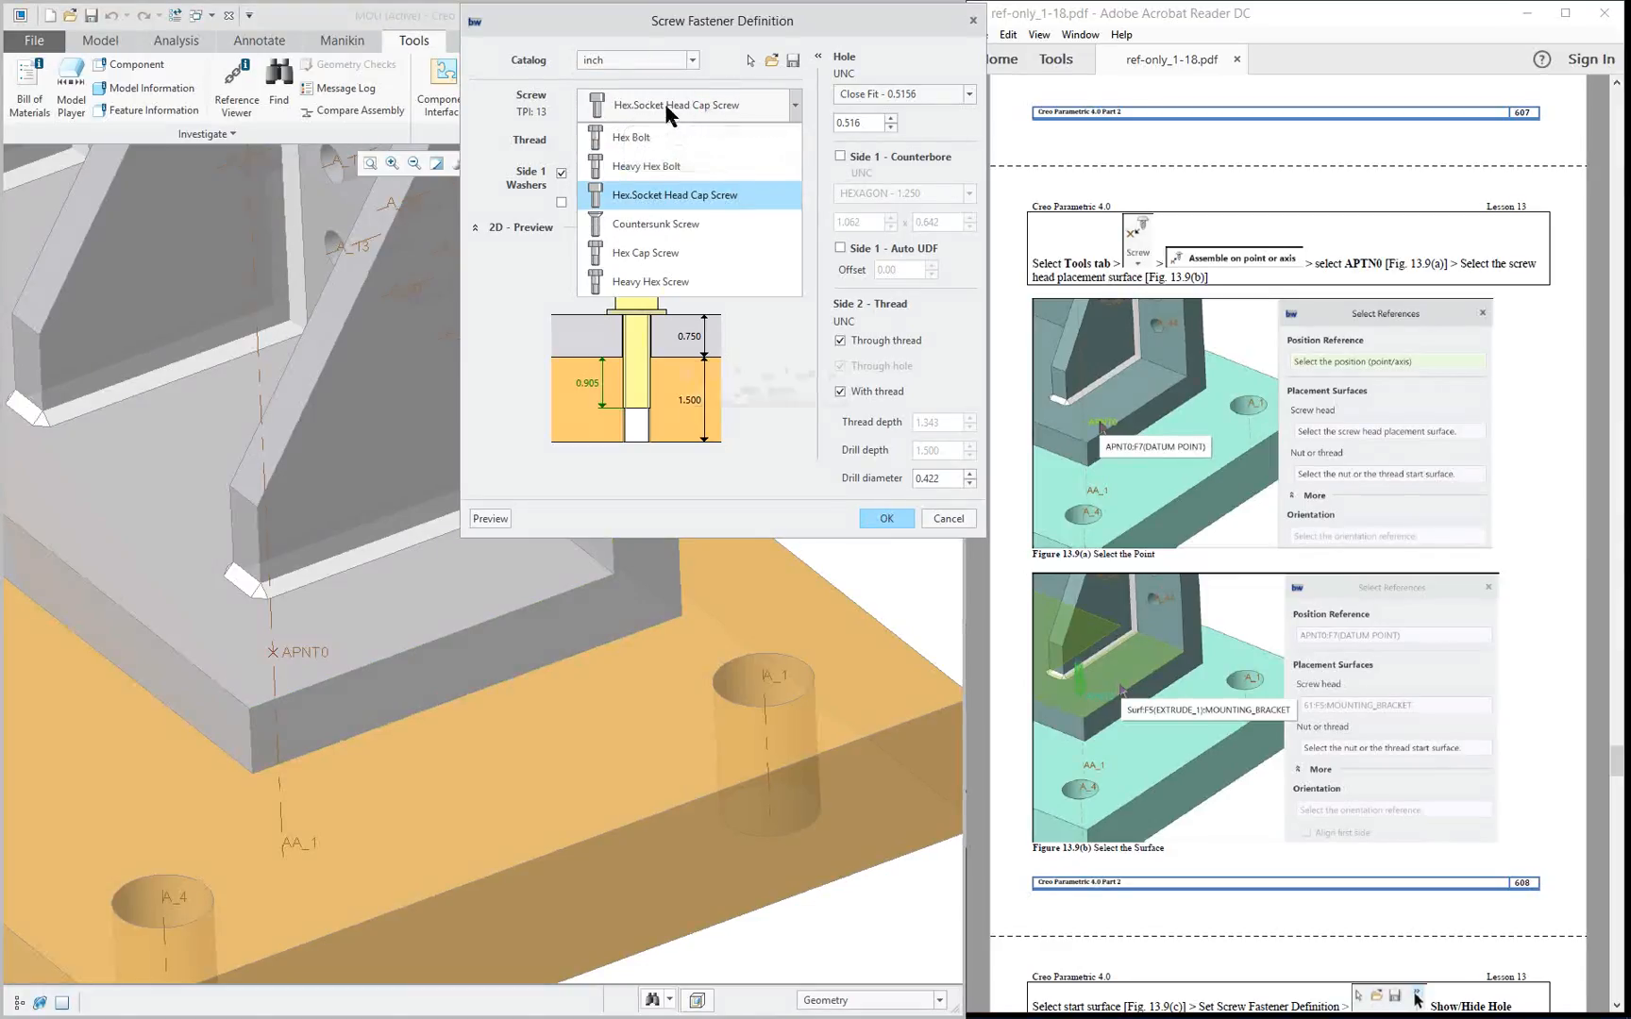
left_click(768, 324)
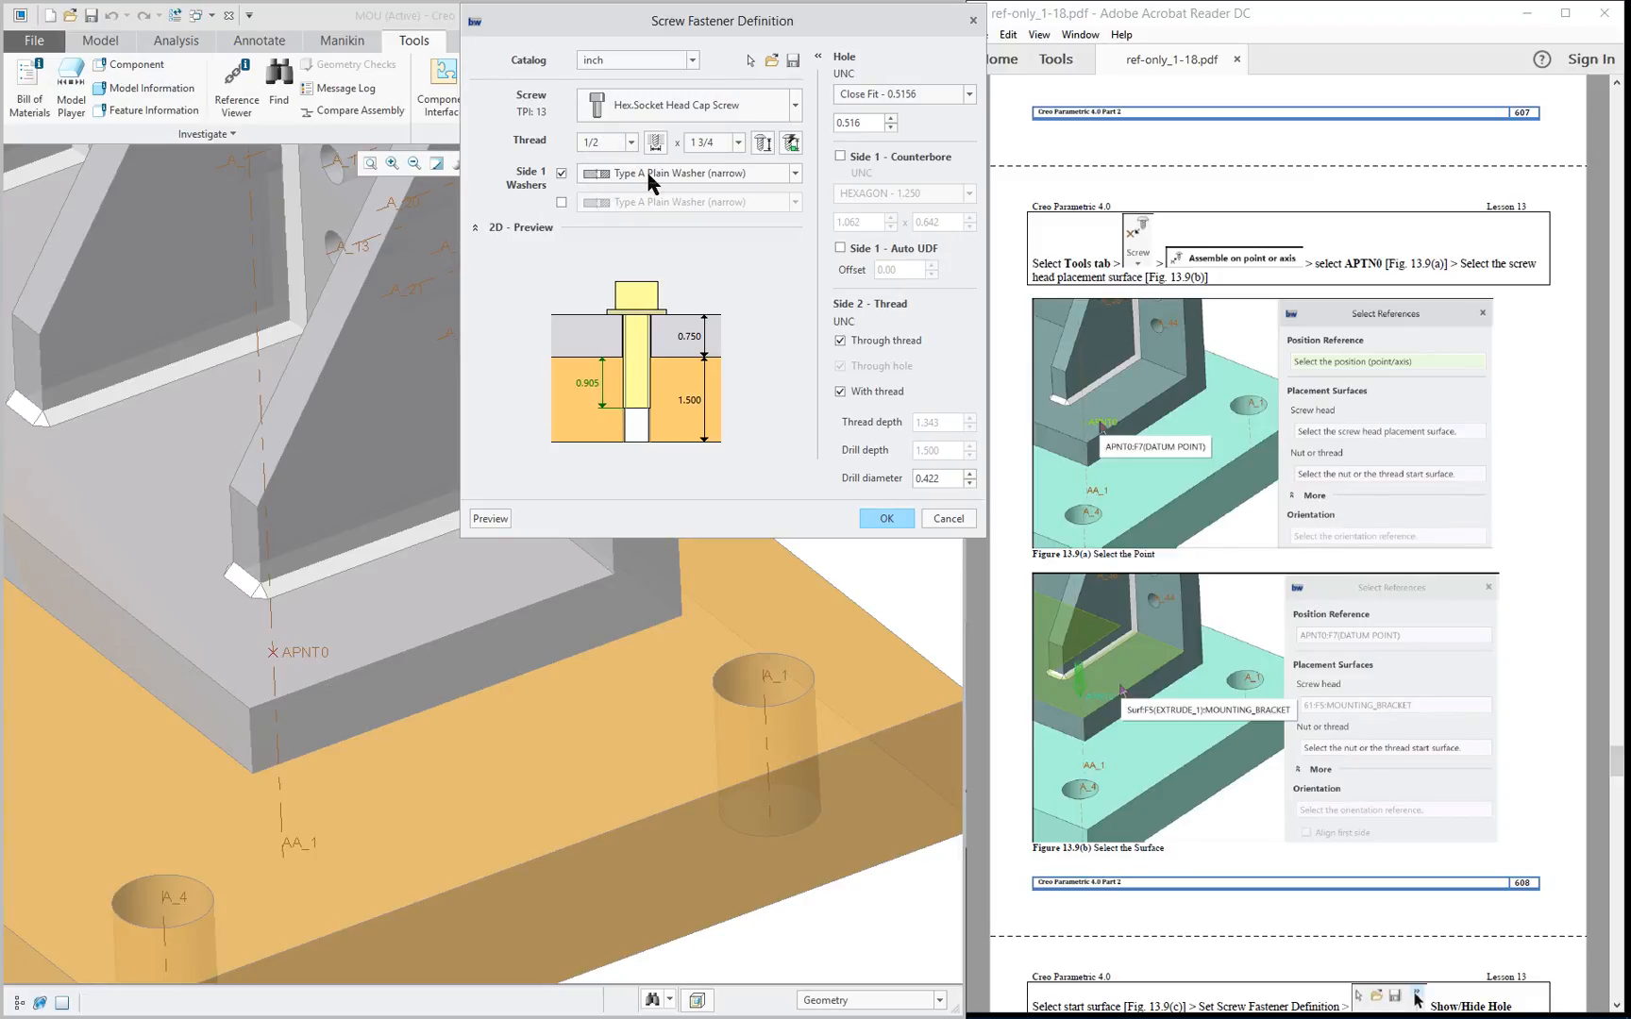
Include the side 1 Type A Plain Washer (narrow), use the 1 3/4 screw length, and preview the fastener in the assembly.
left_click(561, 173)
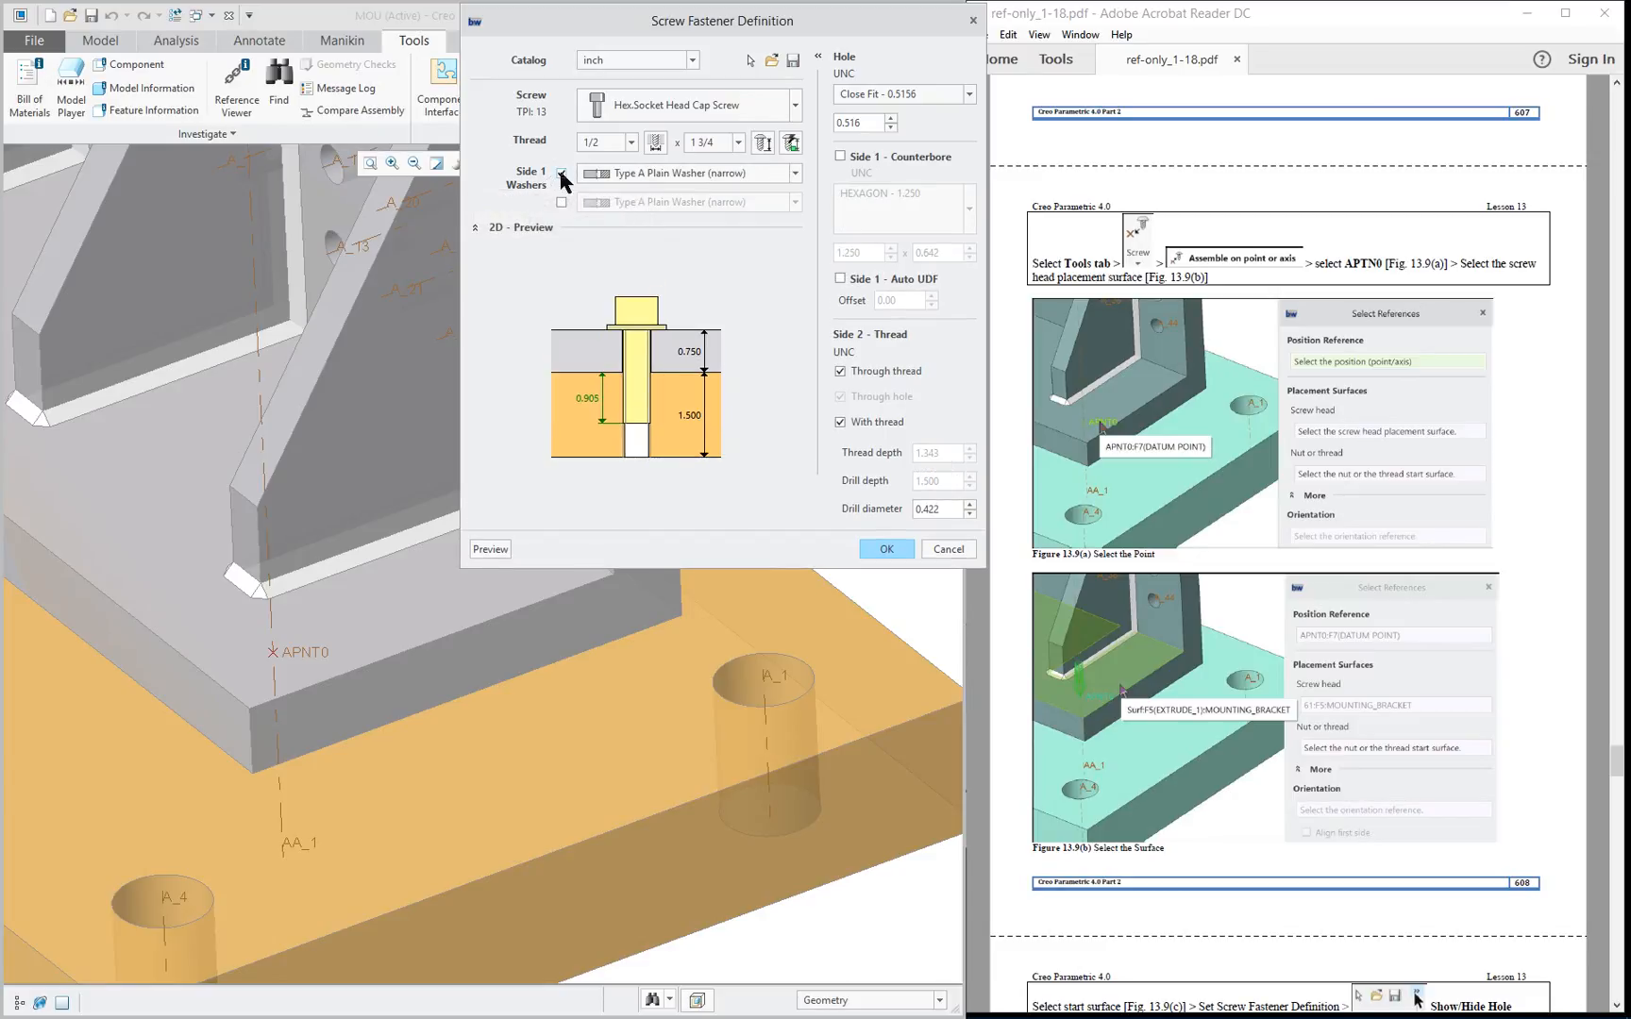
left_click(735, 144)
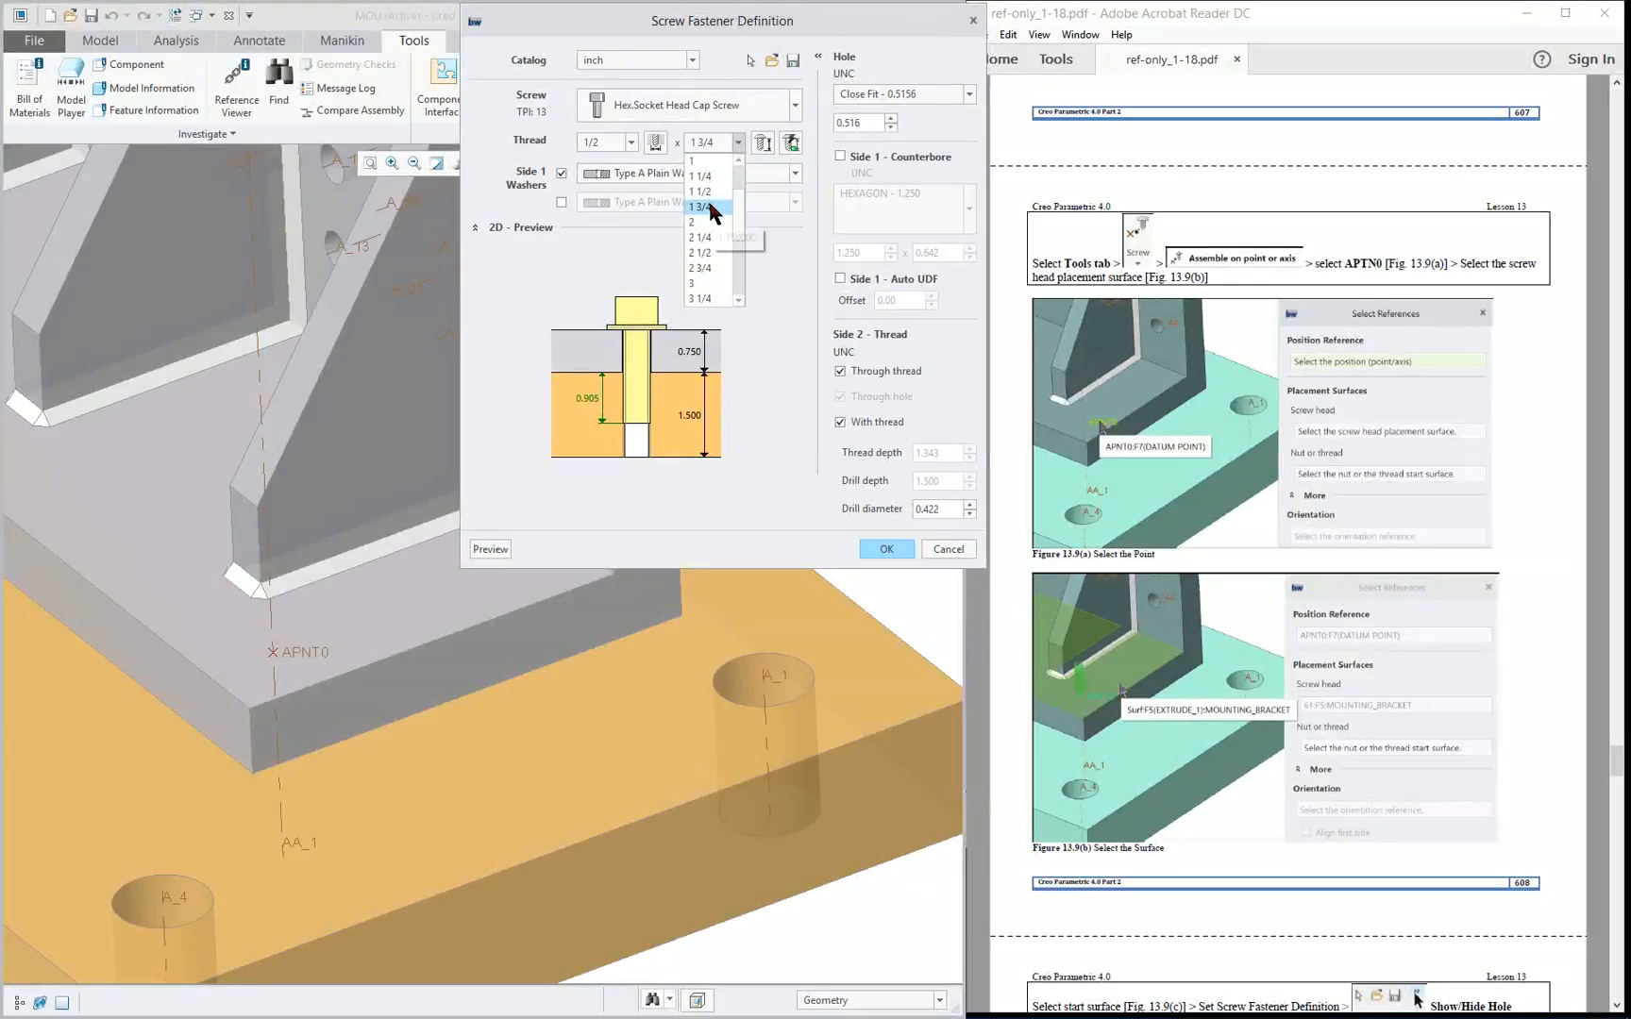
left_click(799, 356)
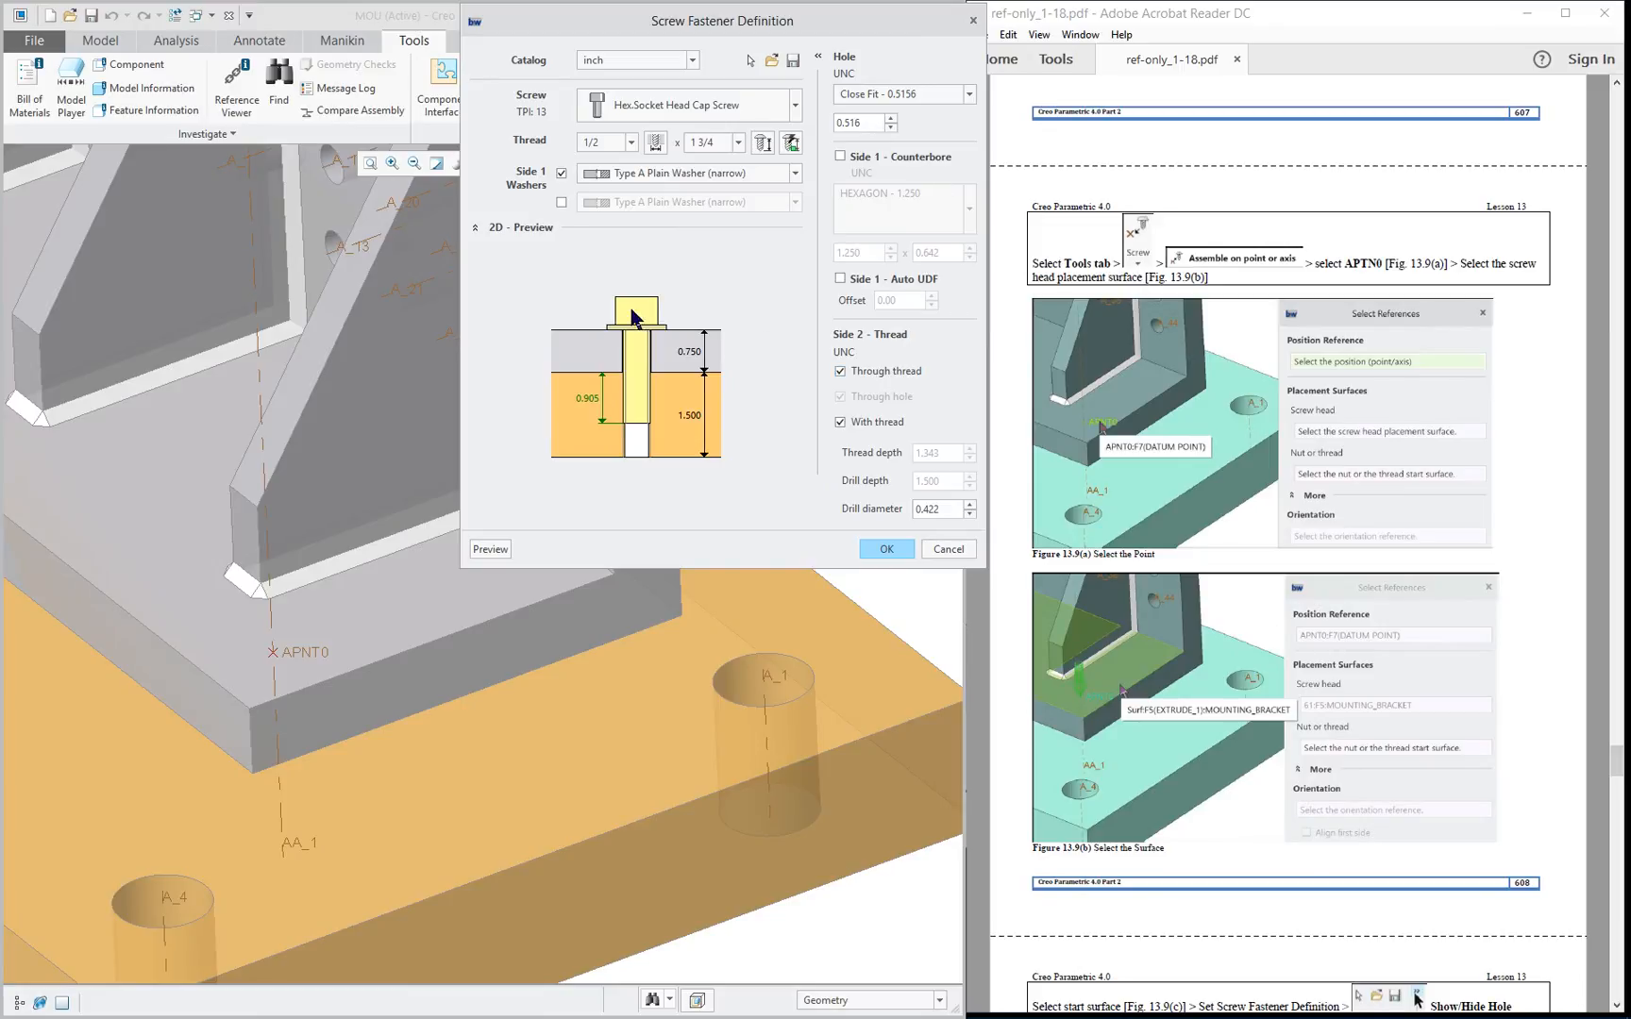
left_click(490, 549)
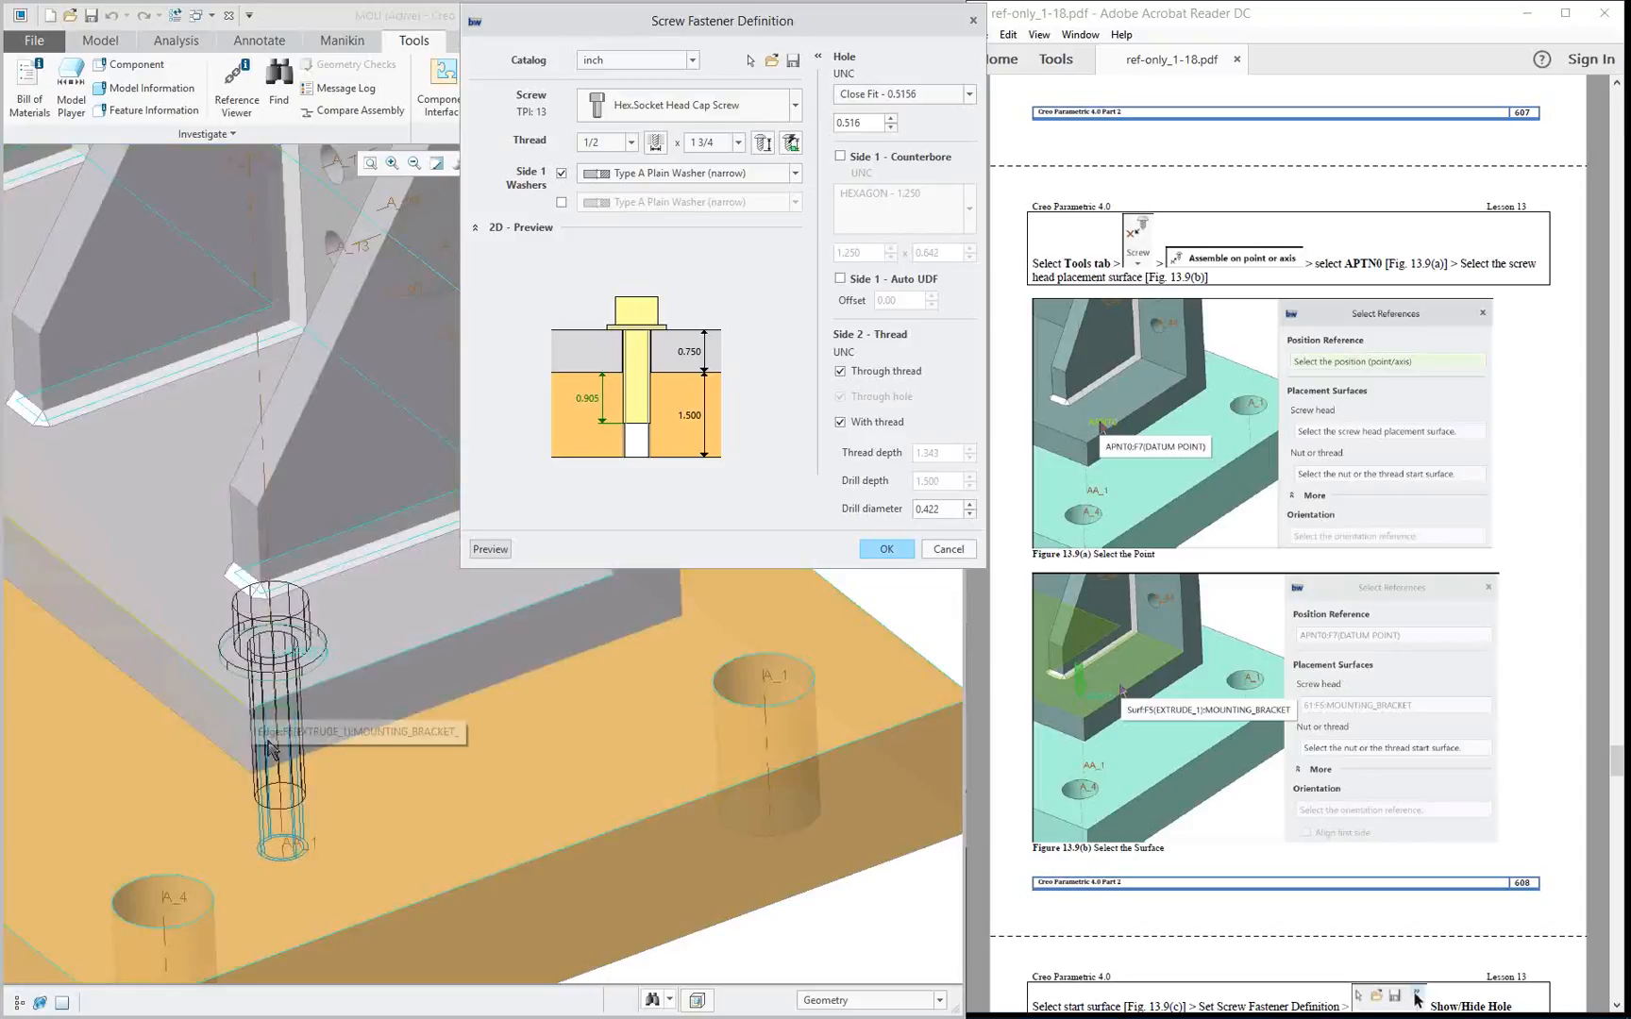
Place the defined screw fastener at APNT0 and examine the screw and its threaded hole from below and above the base plate.
left_click(888, 550)
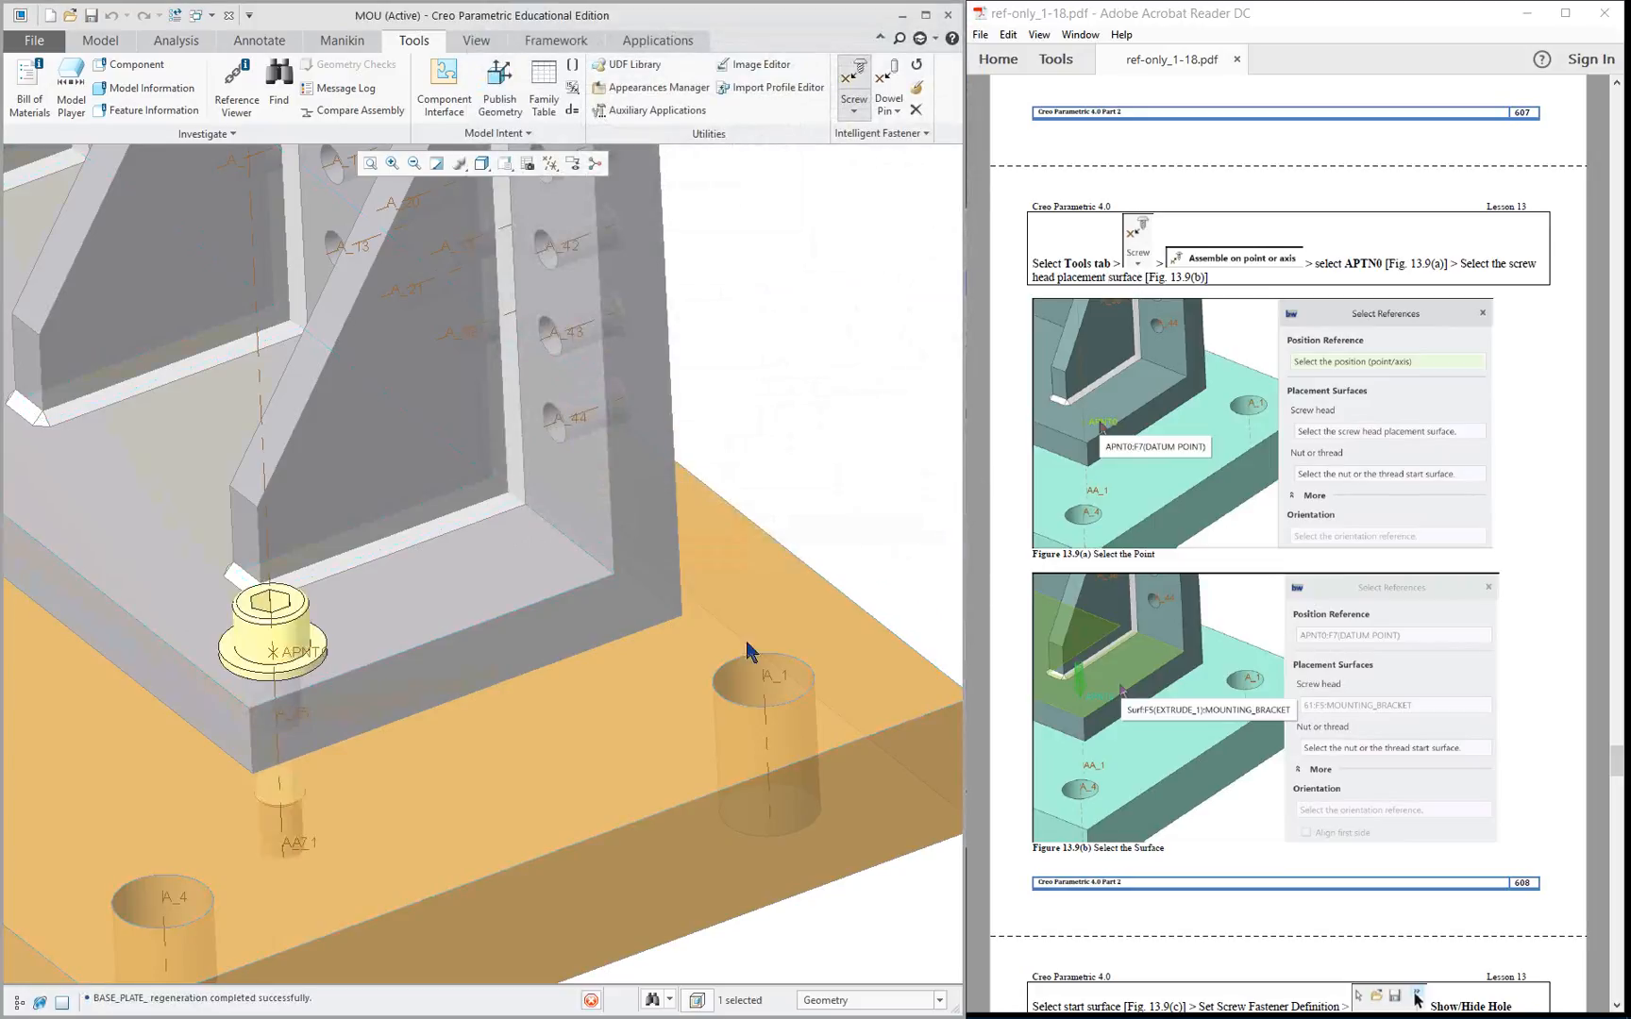
scroll(474, 717, "up", 3)
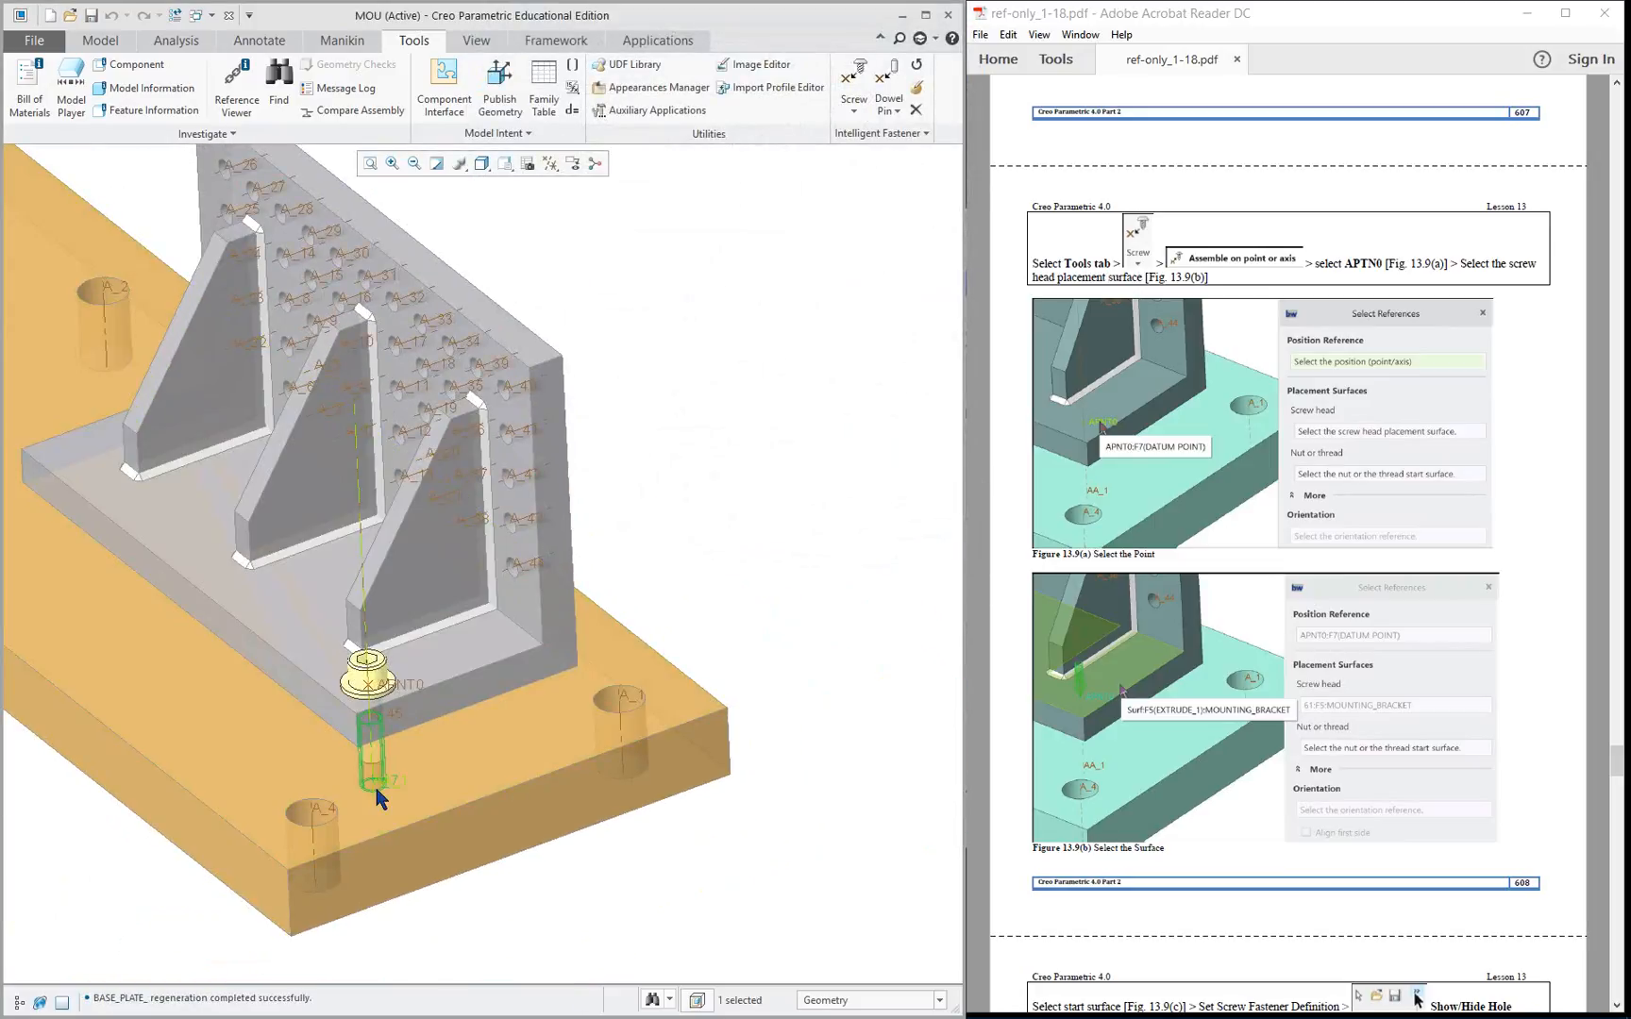
middle_click_drag(374, 783, 354, 869)
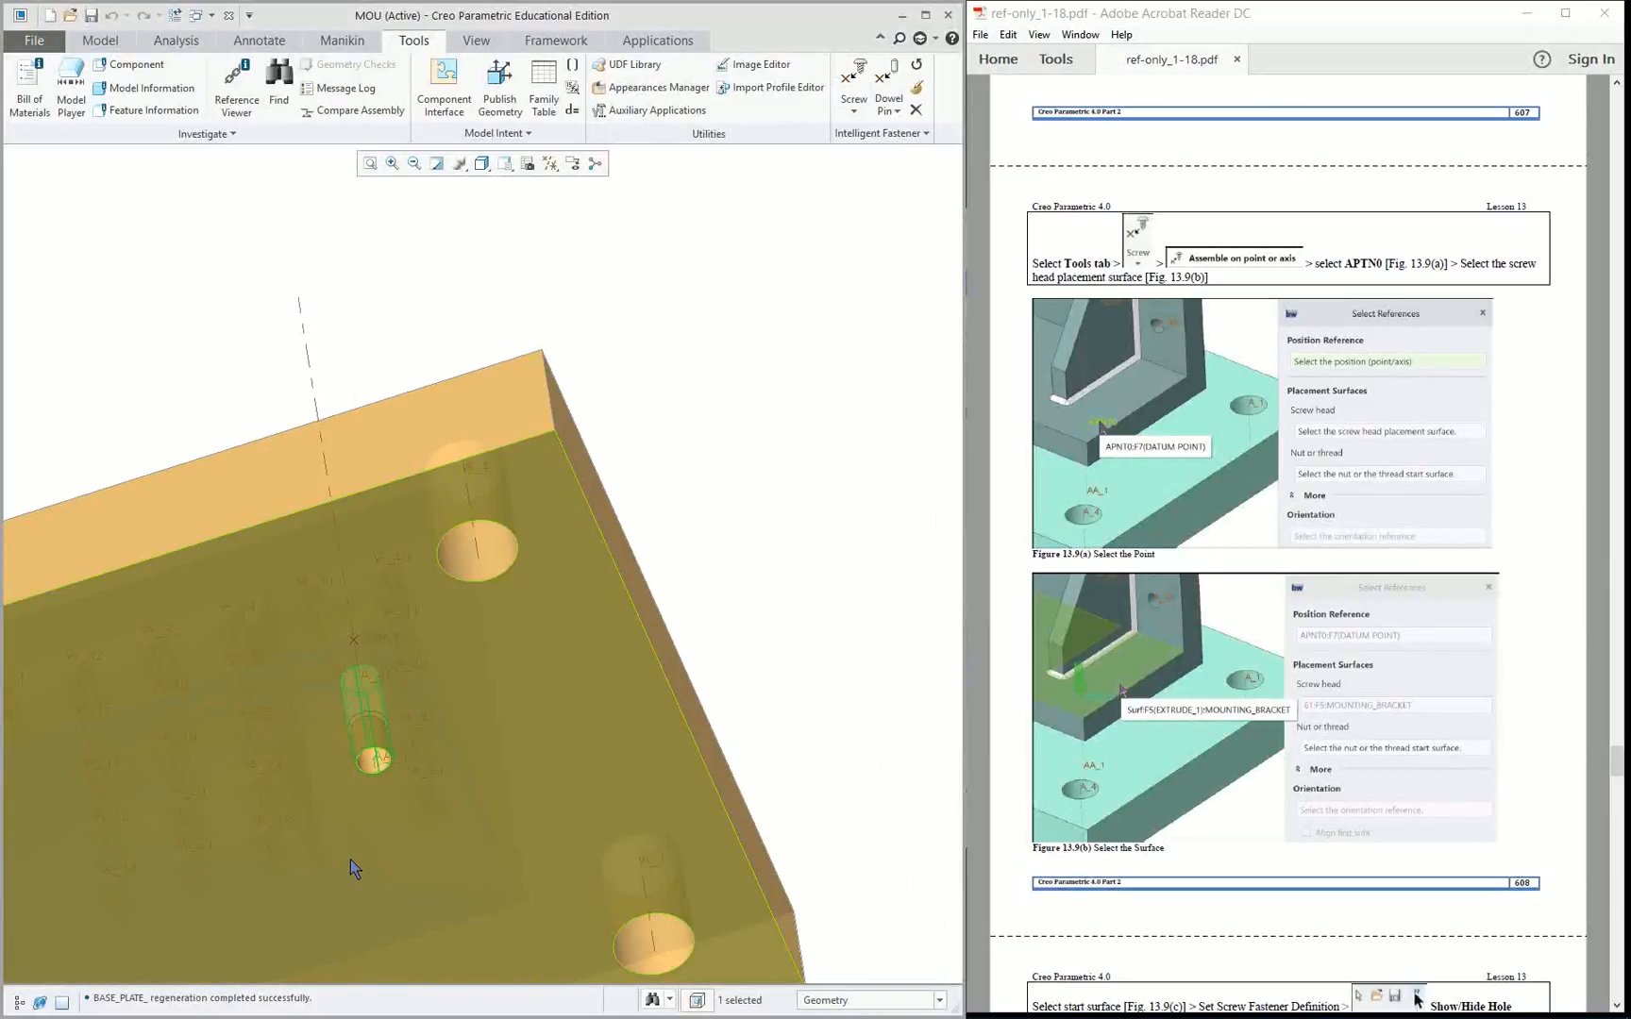
scroll(352, 866, "down", 2)
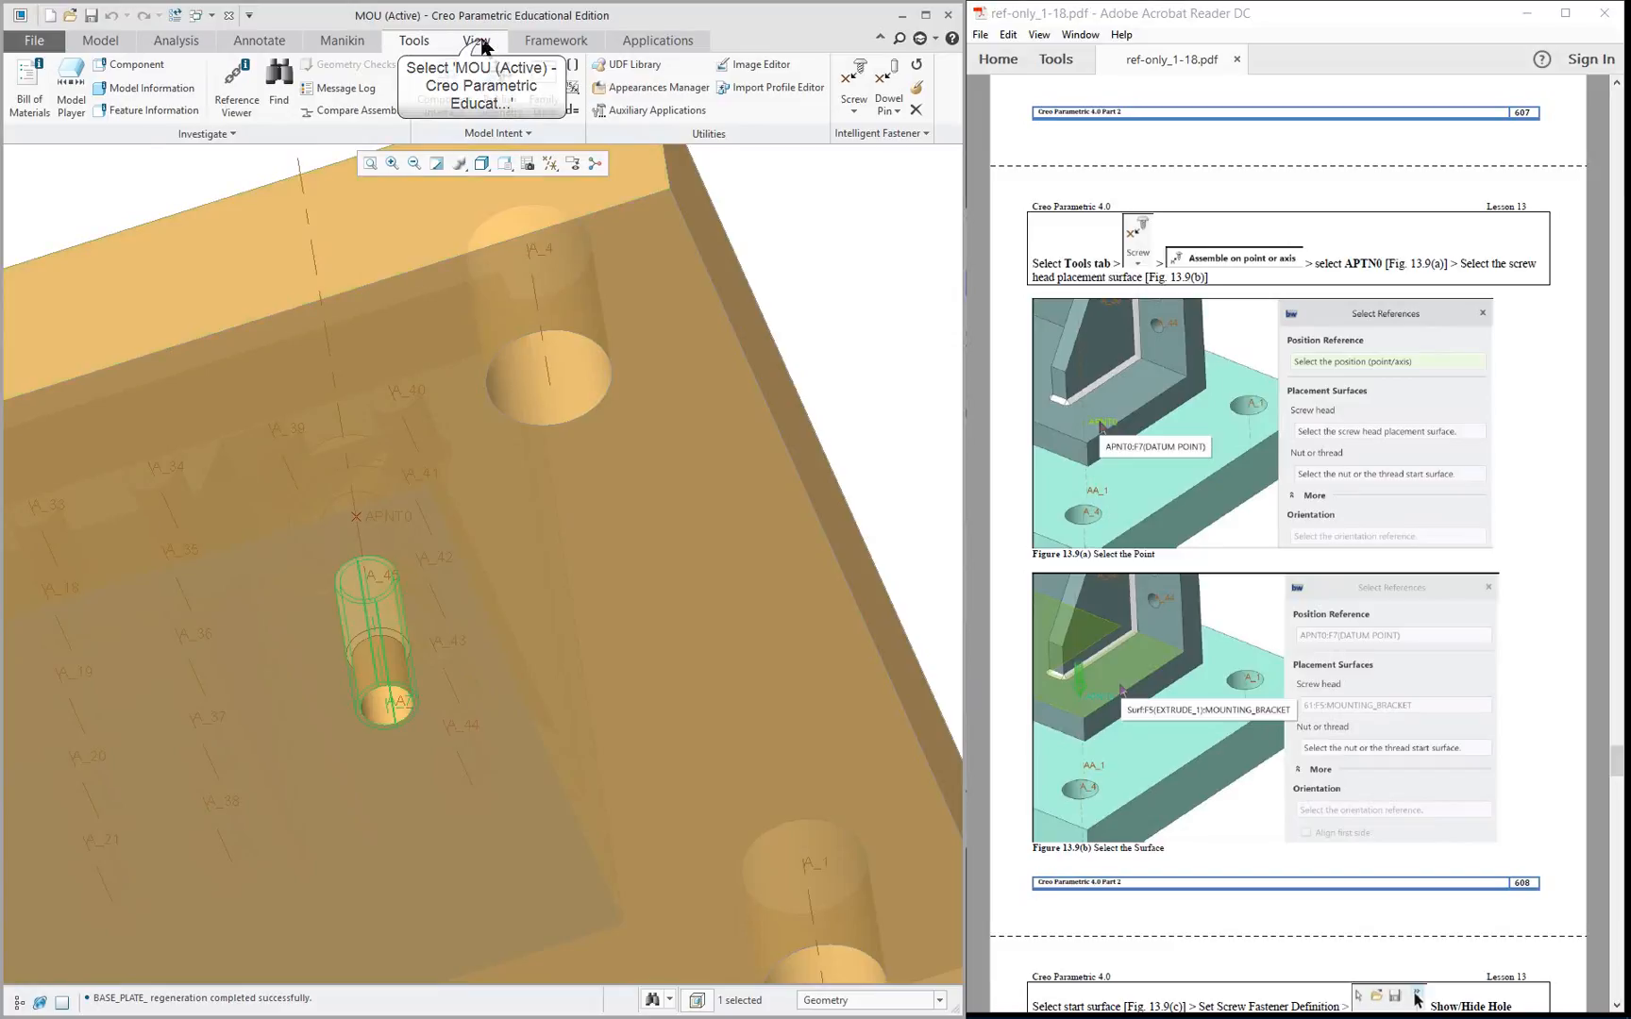
left_click(477, 41)
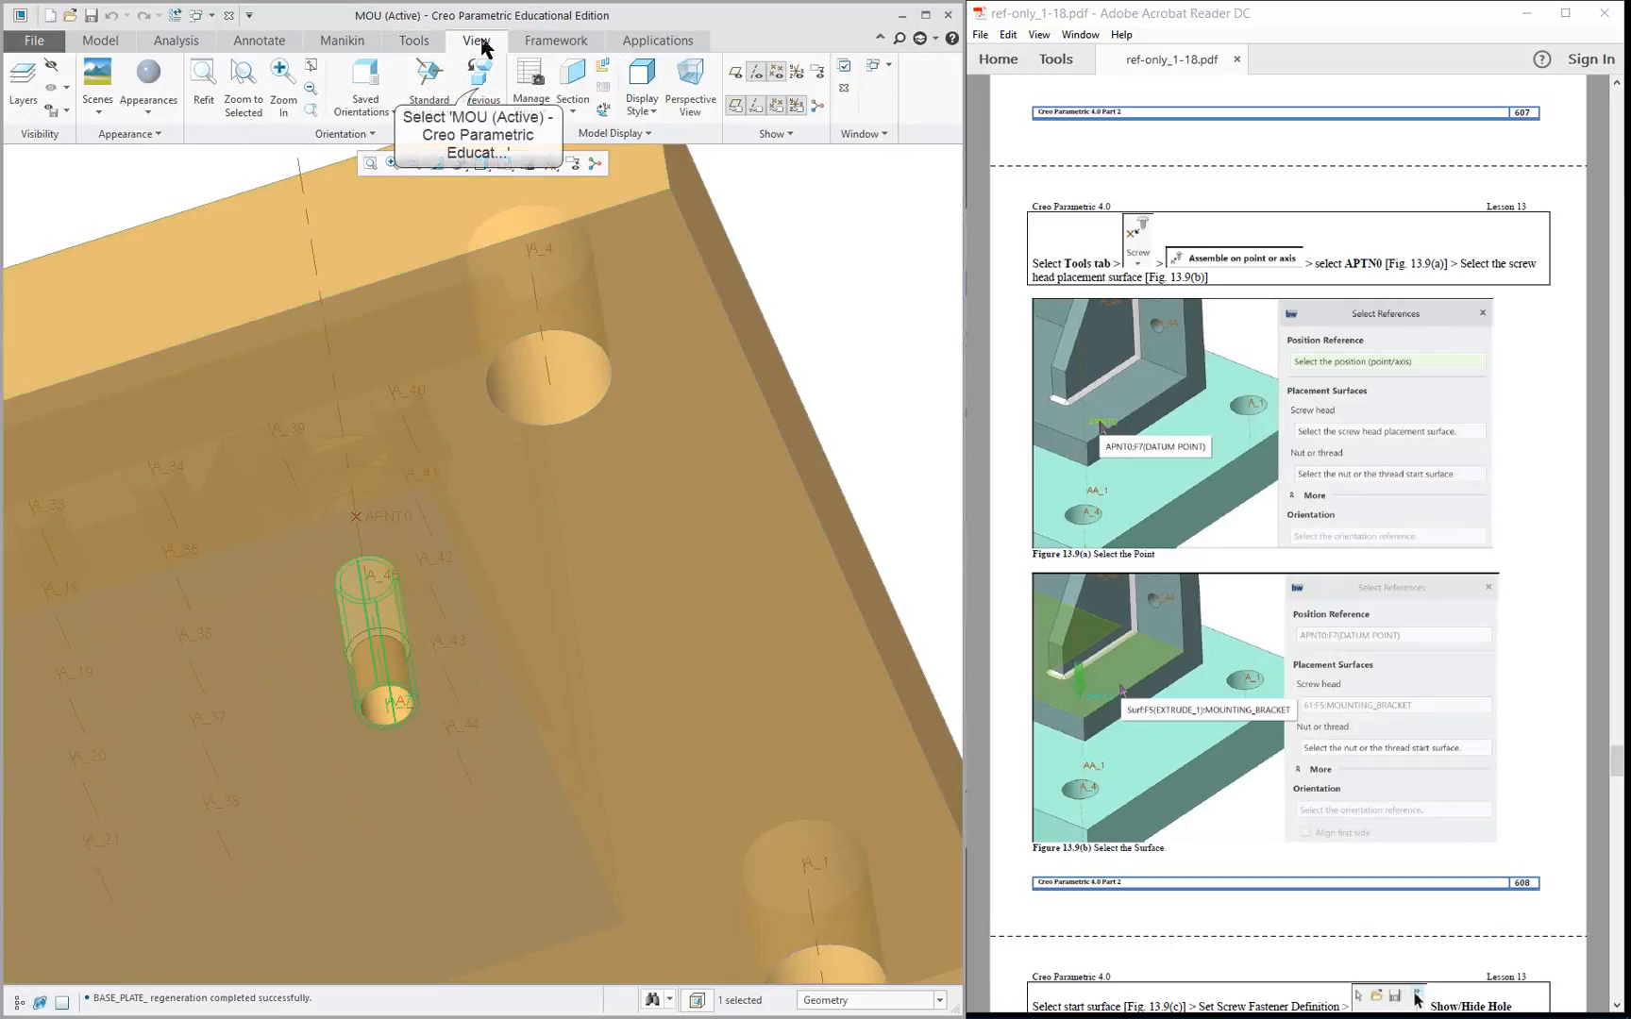
left_click(481, 74)
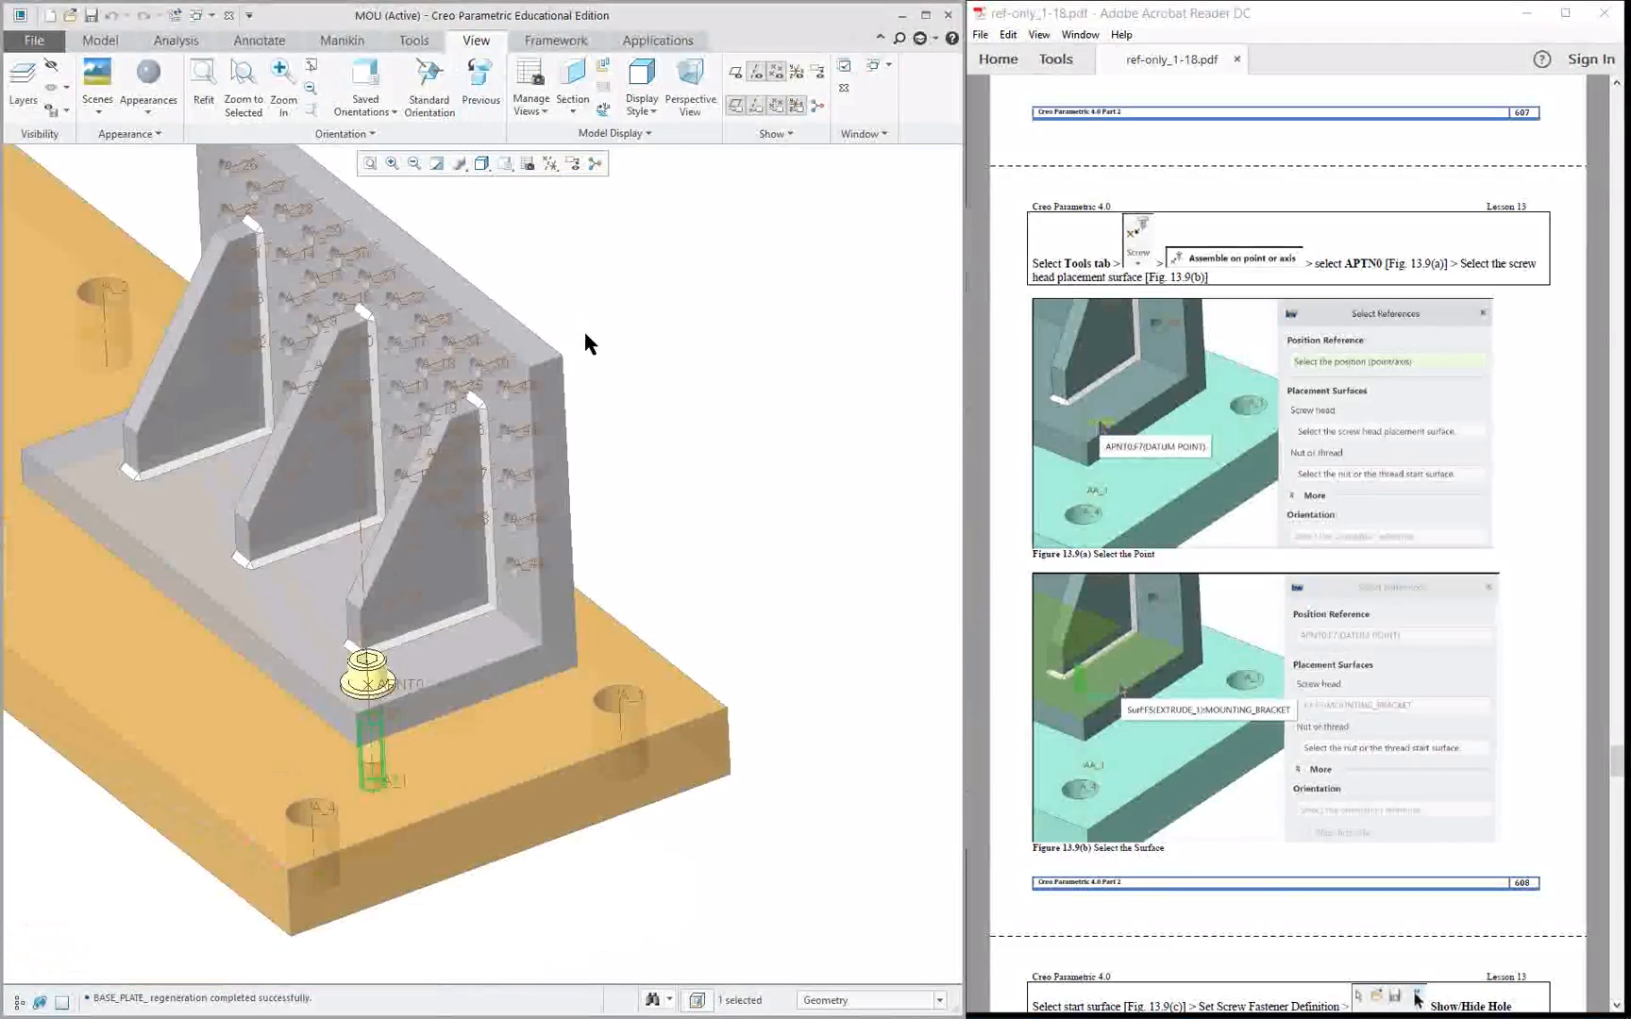
scroll(189, 874, "up", 5)
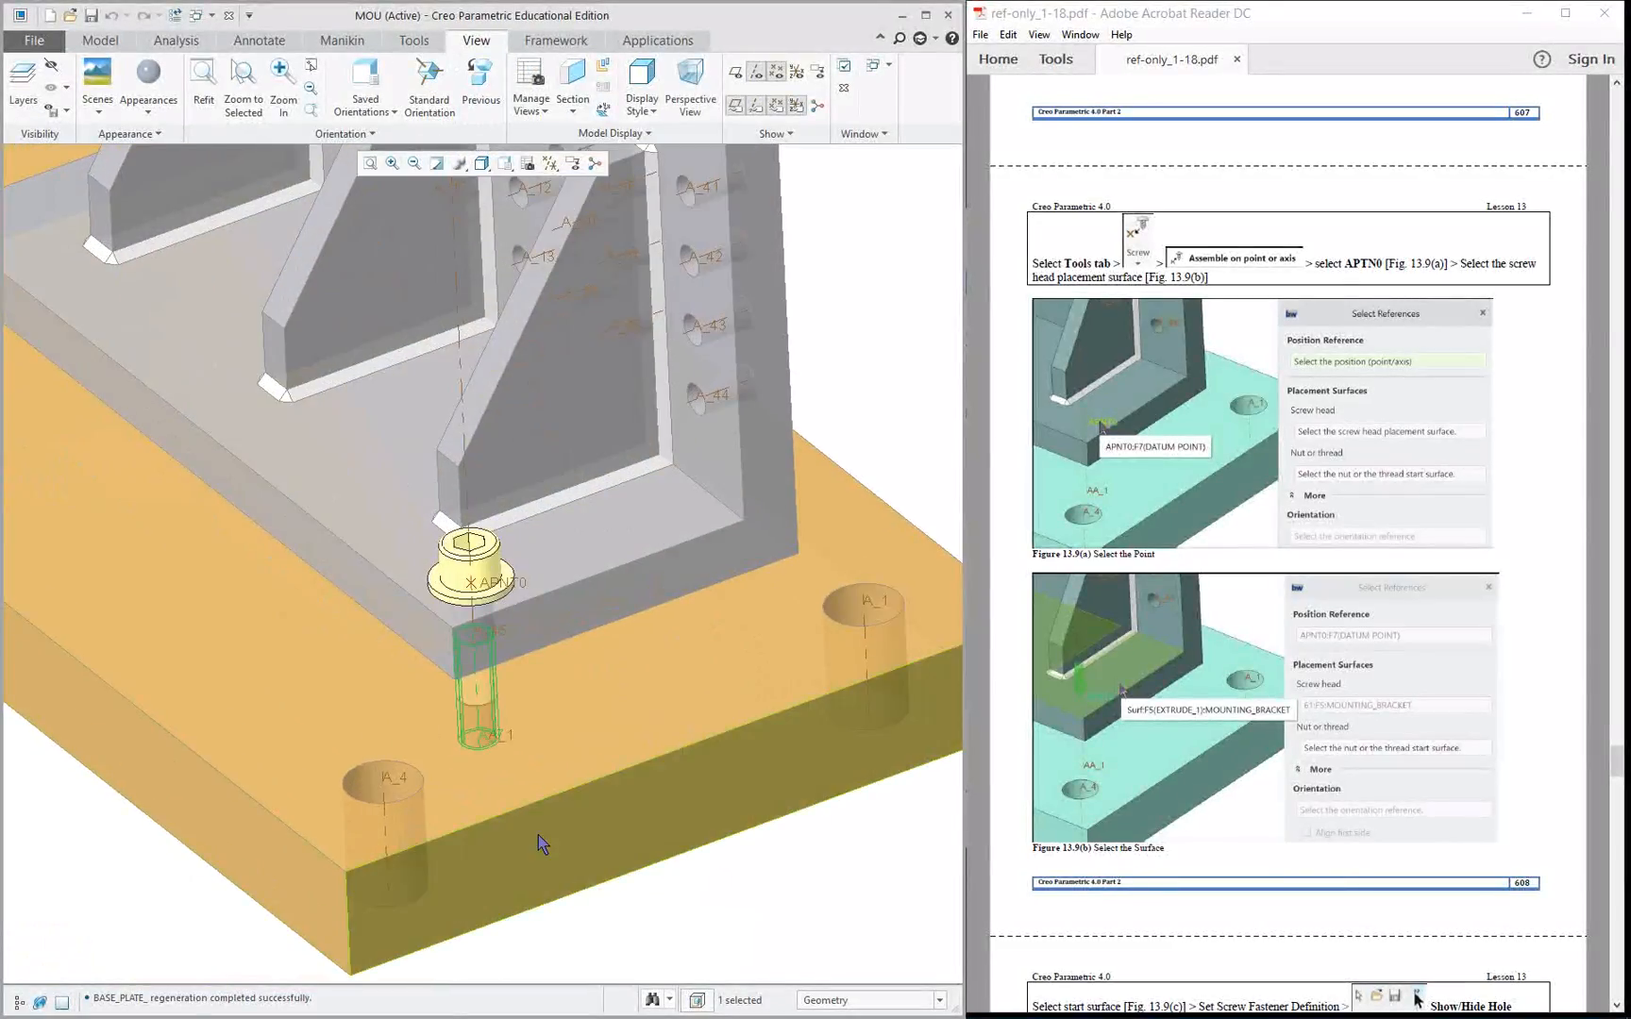
middle_click_drag(895, 476, 779, 499, "shift")
scroll(525, 658, "down", 1)
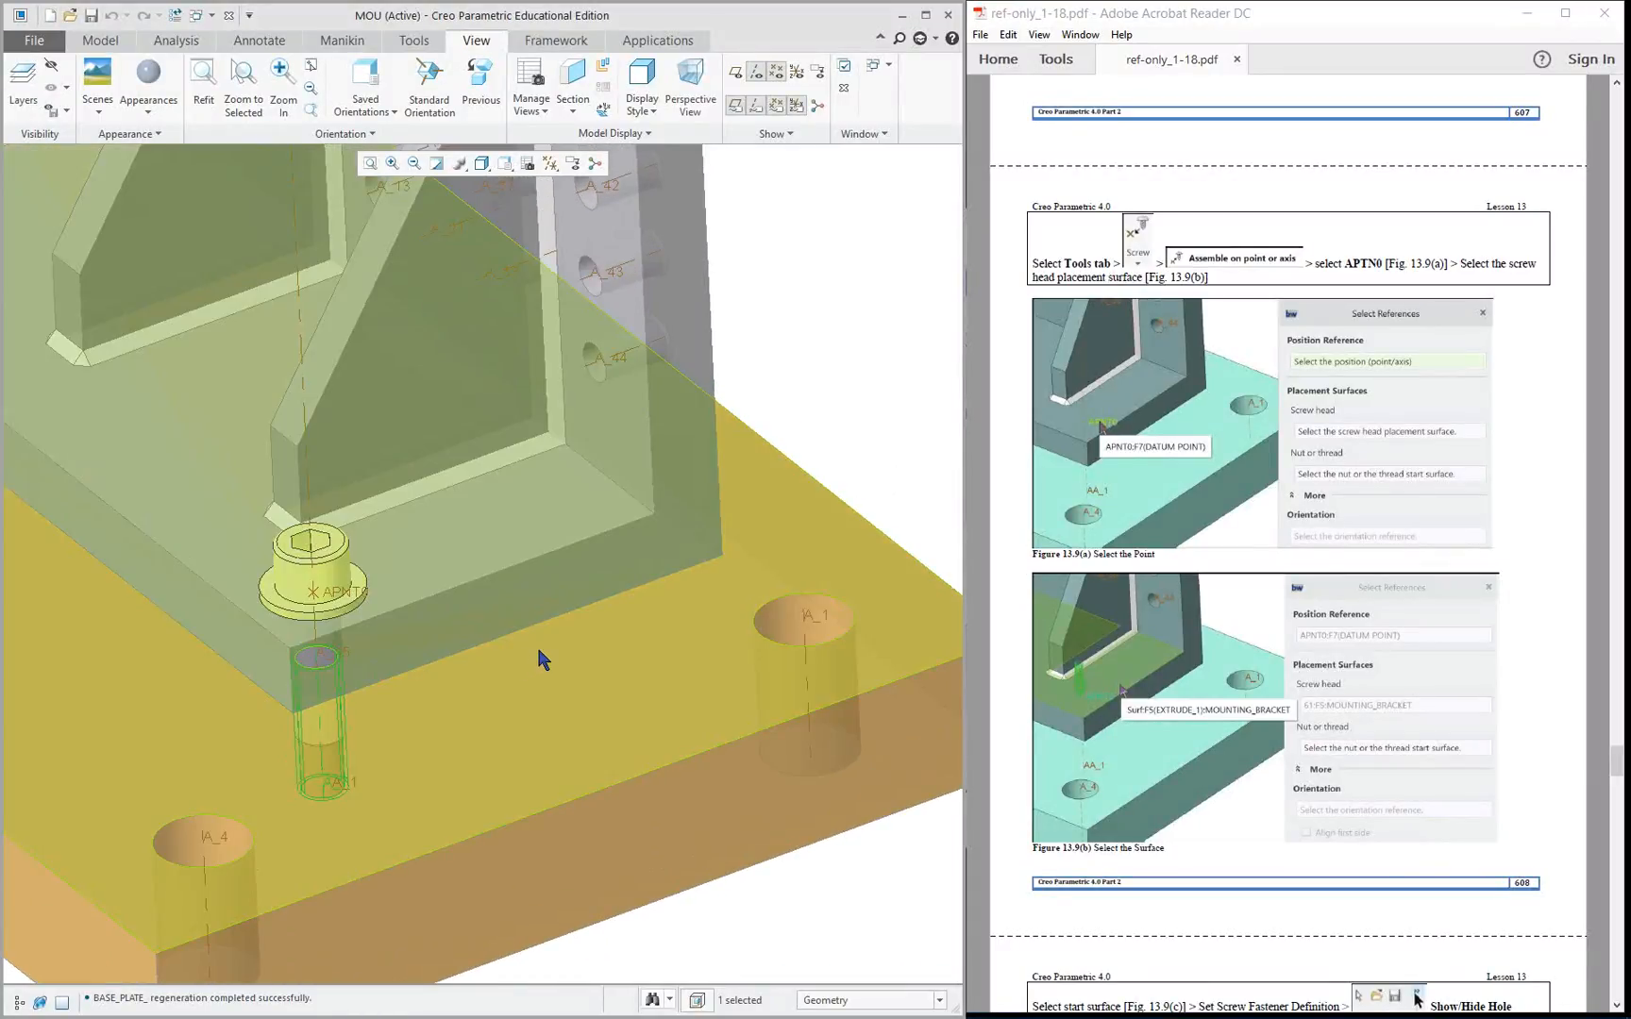
scroll(538, 648, "up", 2)
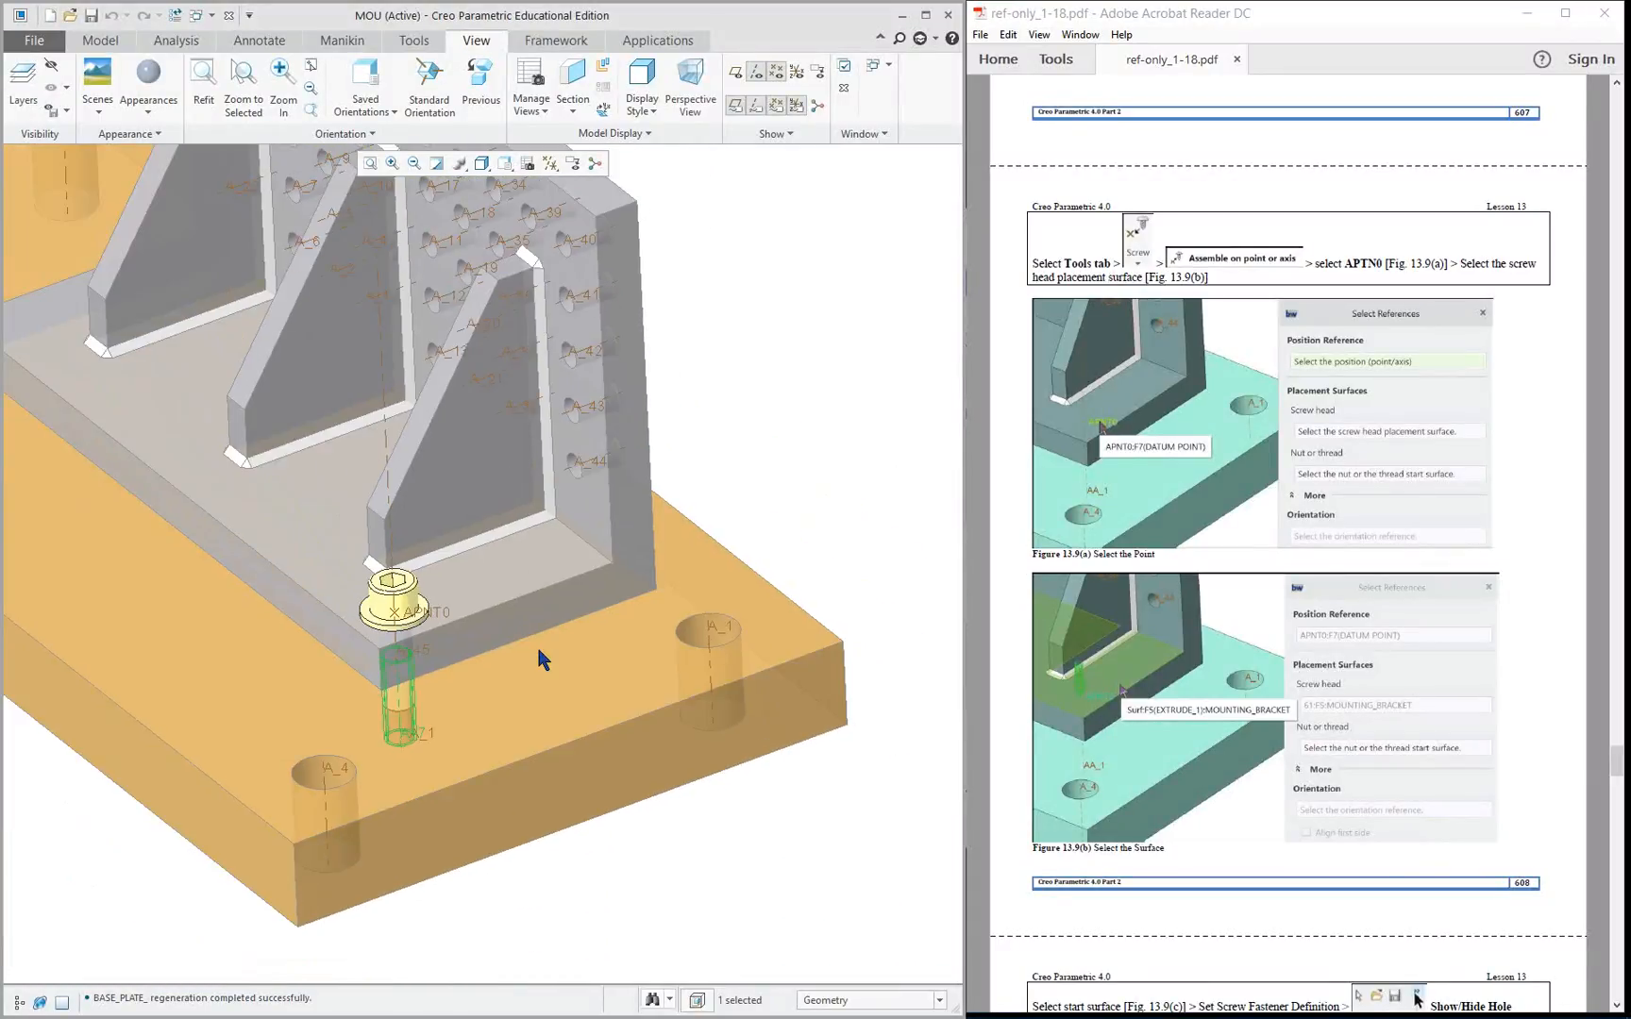
Consult the PDF's generated-features figure, show the model tree again, and expand the IFX_SCREW group and its hex socket screw part.
left_click(1256, 453)
scroll(1256, 453, "down", 15)
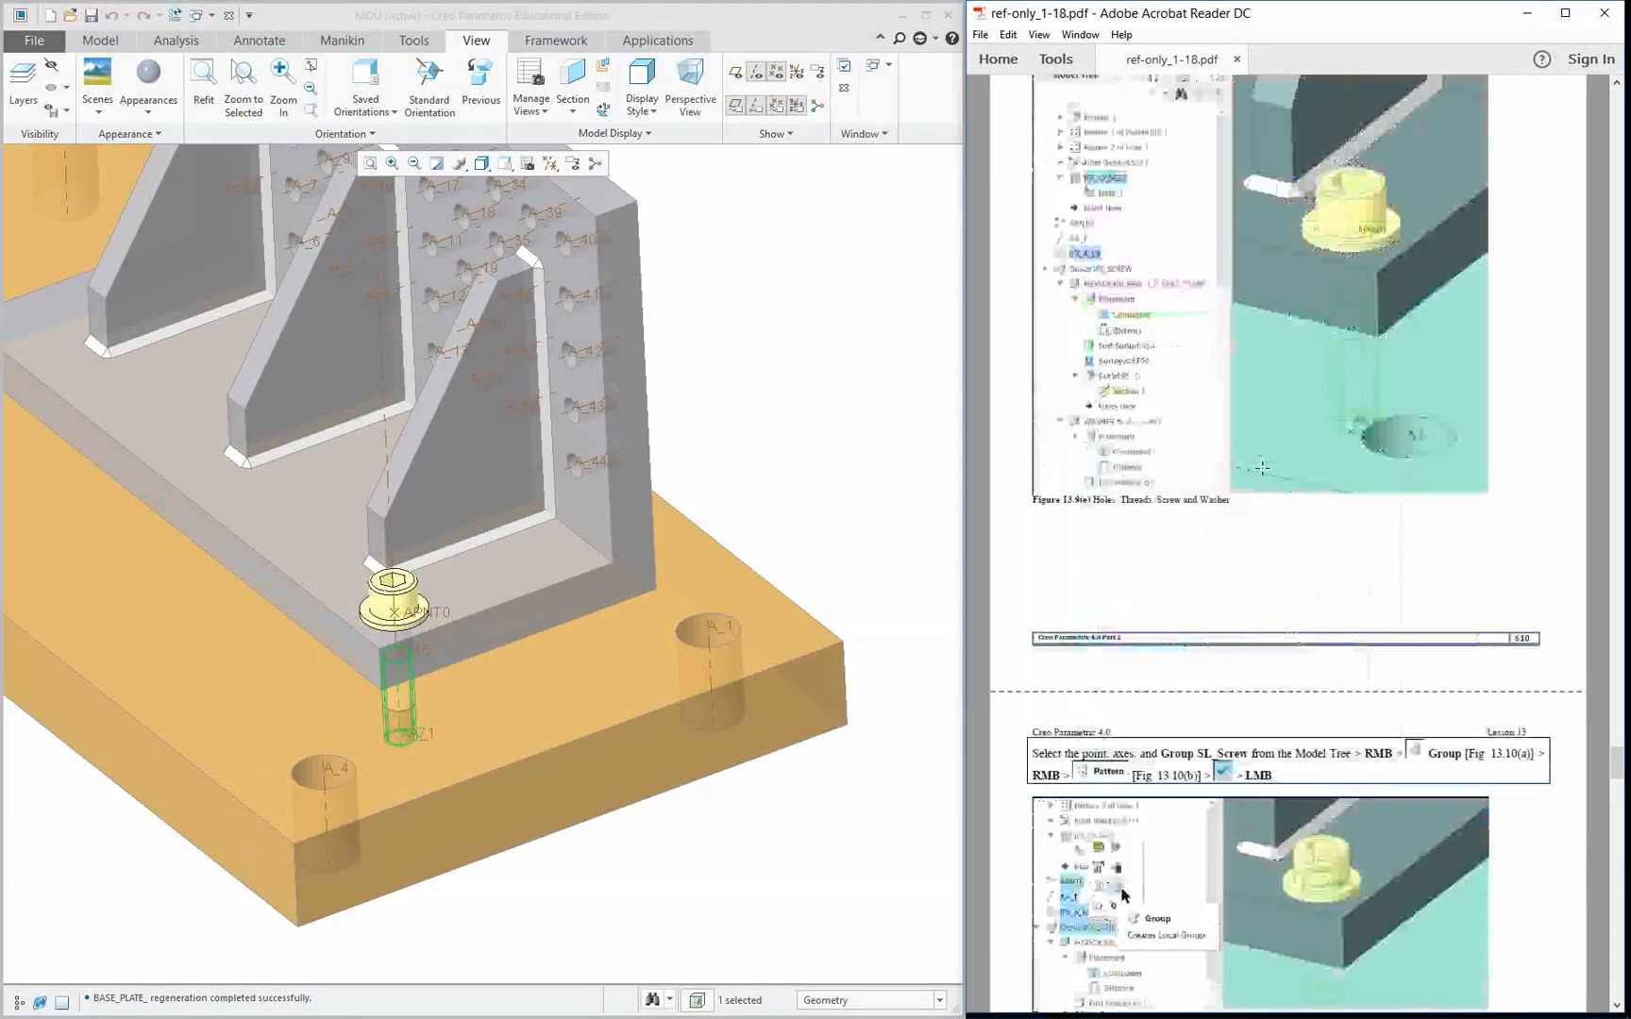
scroll(1260, 470, "up", 3)
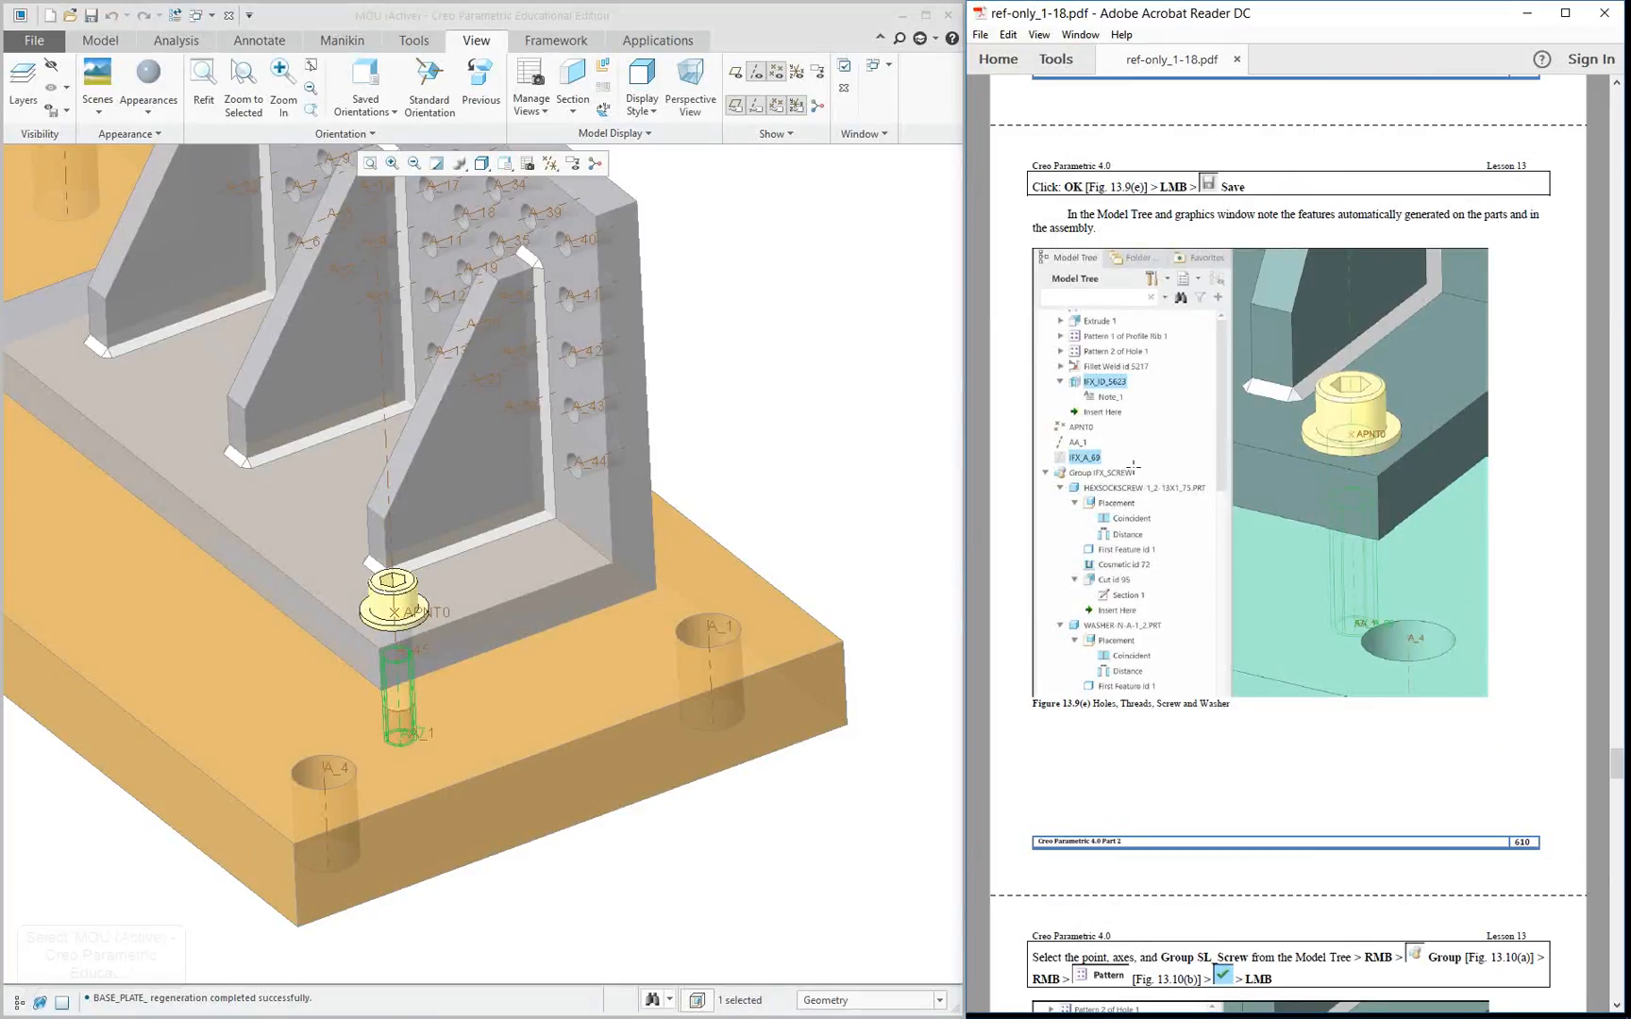
left_click(19, 1001)
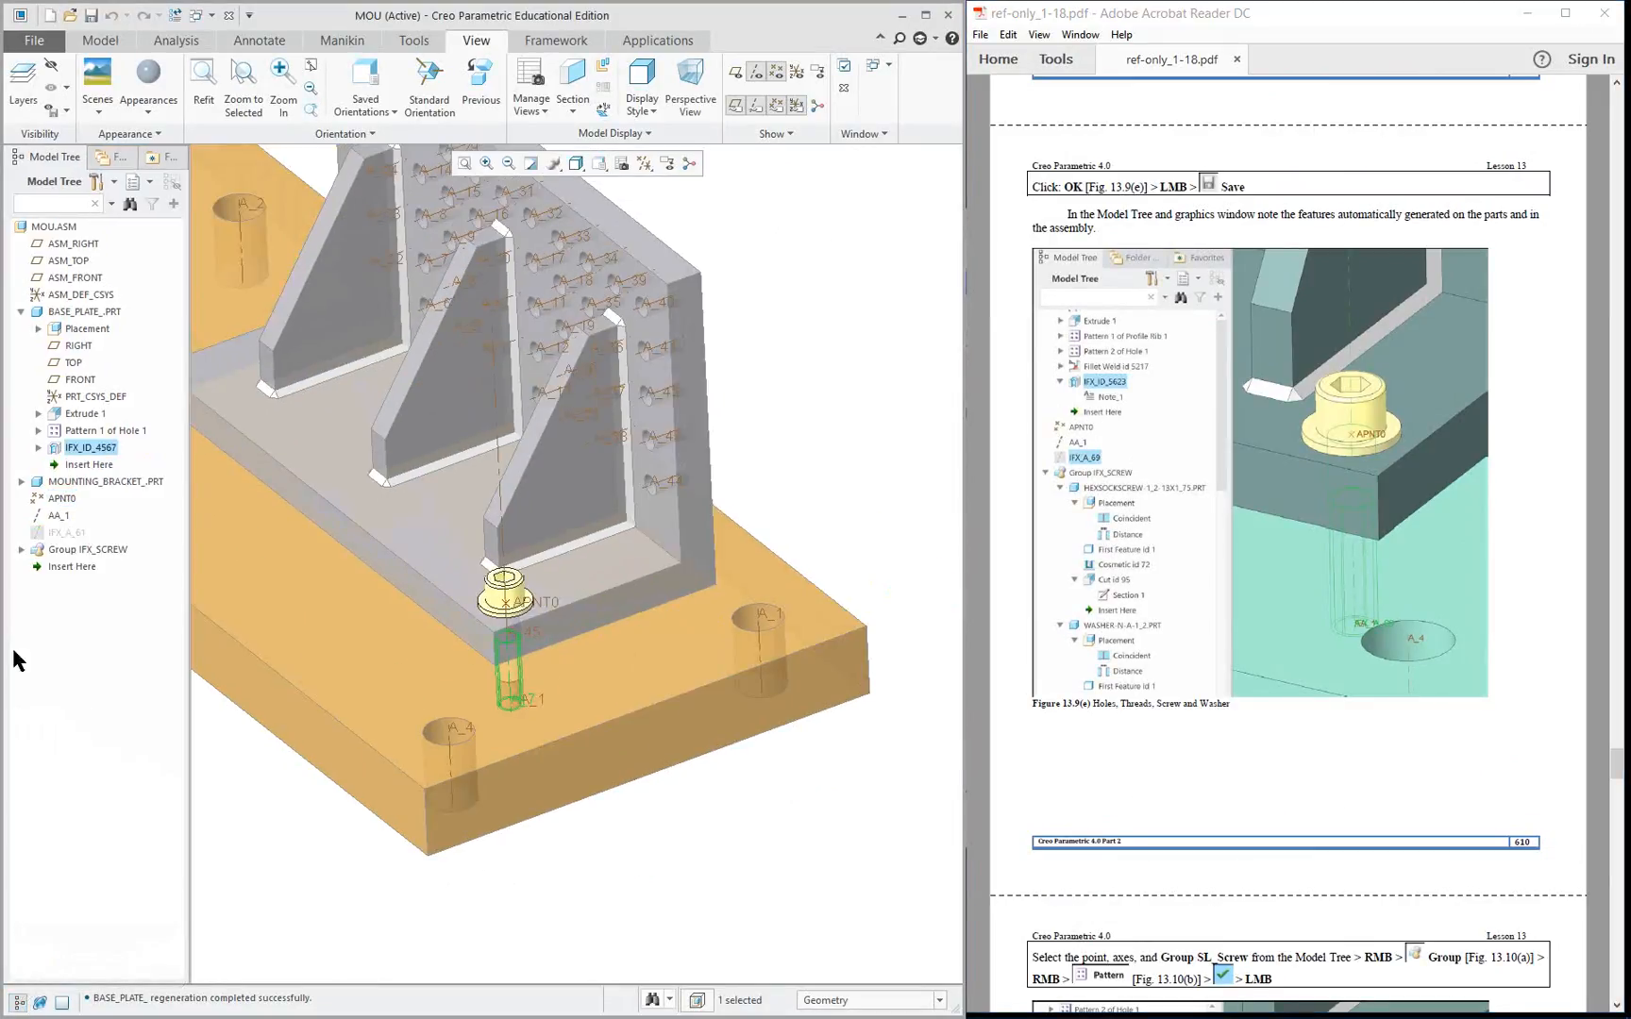
left_click(19, 551)
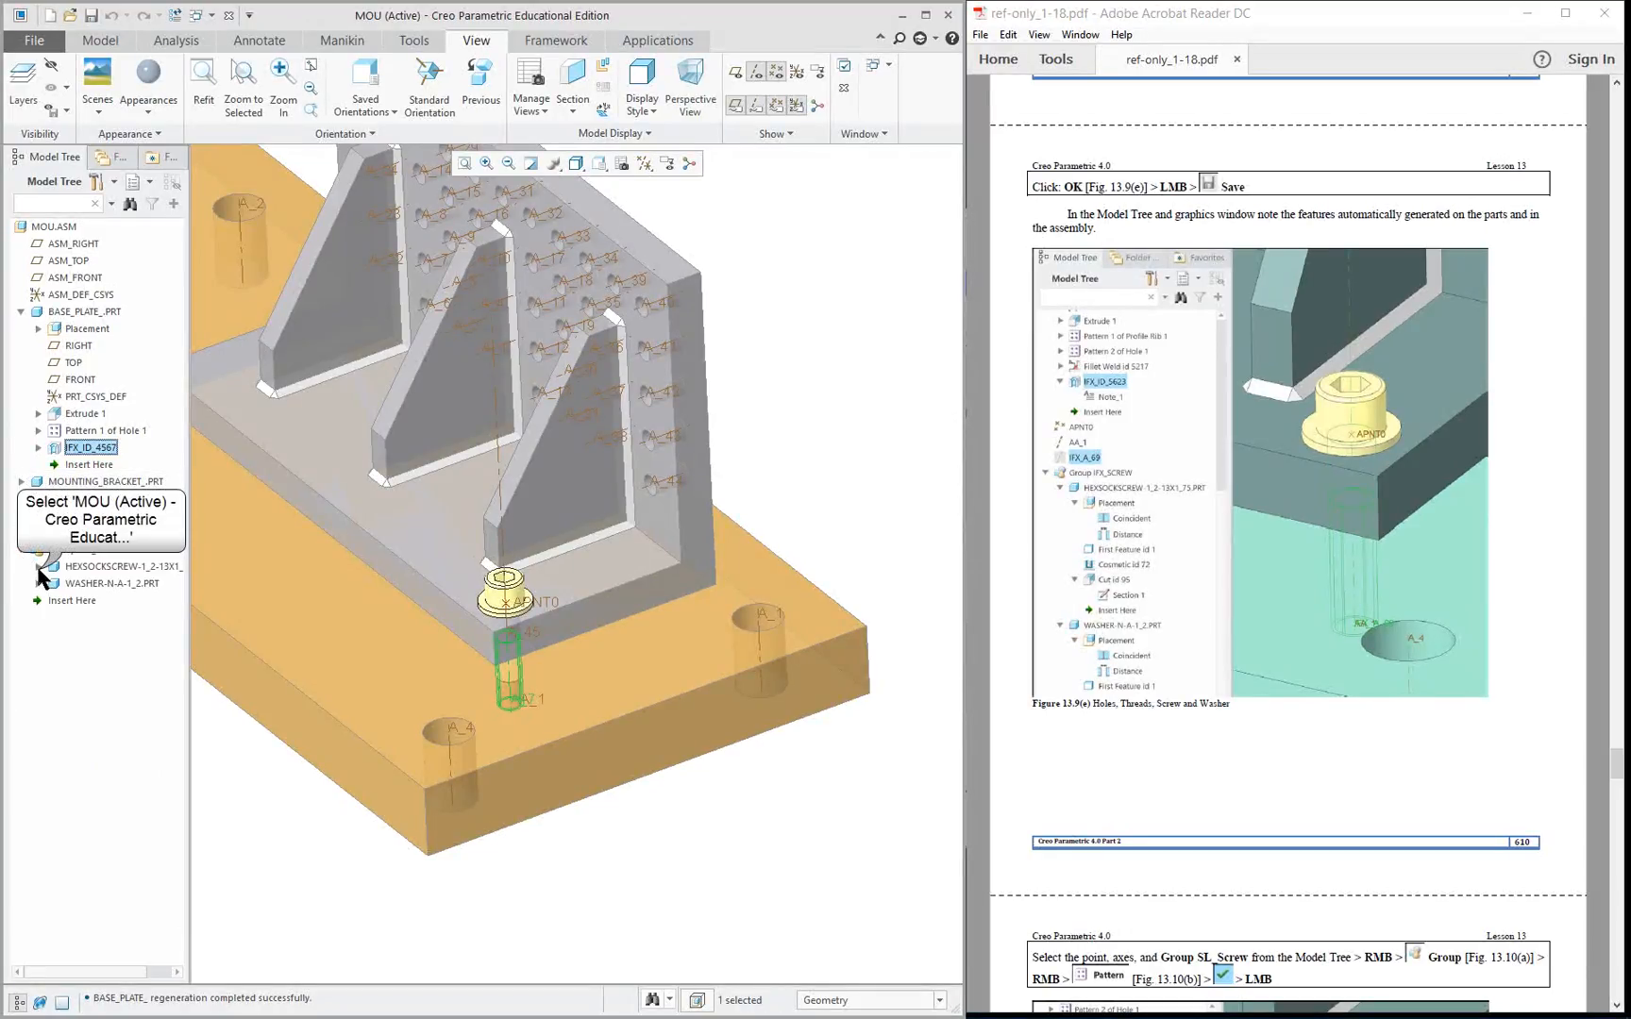
left_click(38, 567)
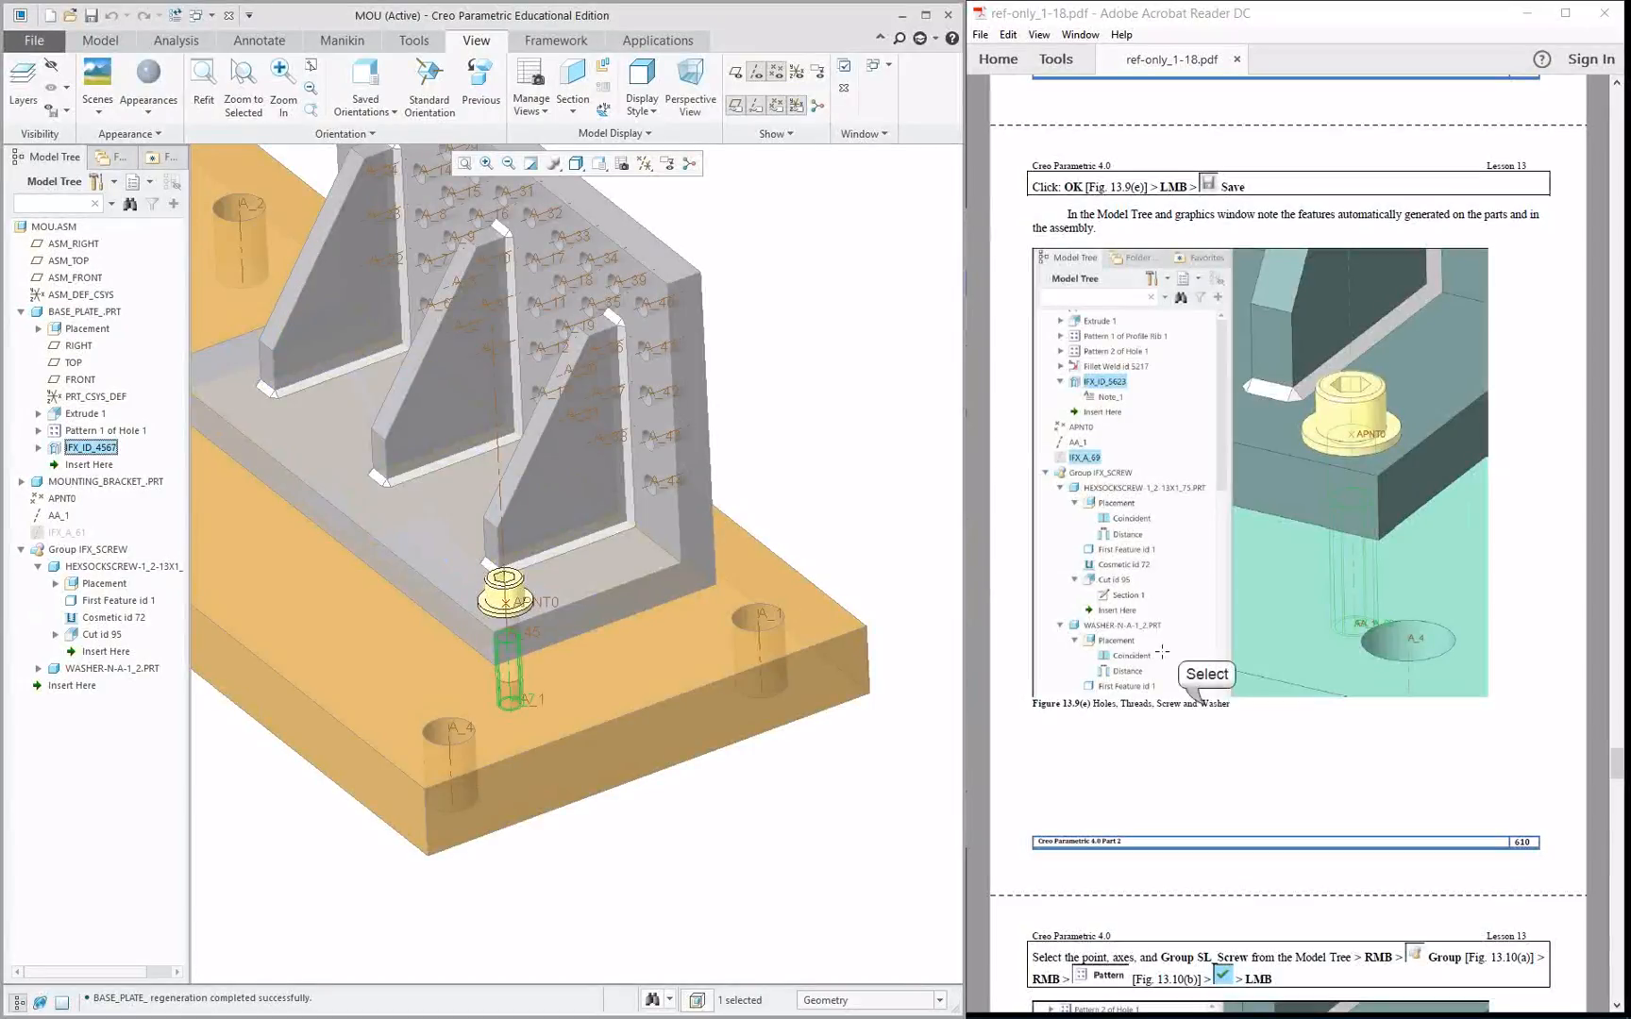
Following the PDF, combine APNT0, AA_1, IFX_A_61 and Group IFX_SCREW into one local group.
left_click(1204, 703)
scroll(1204, 703, "down", 8)
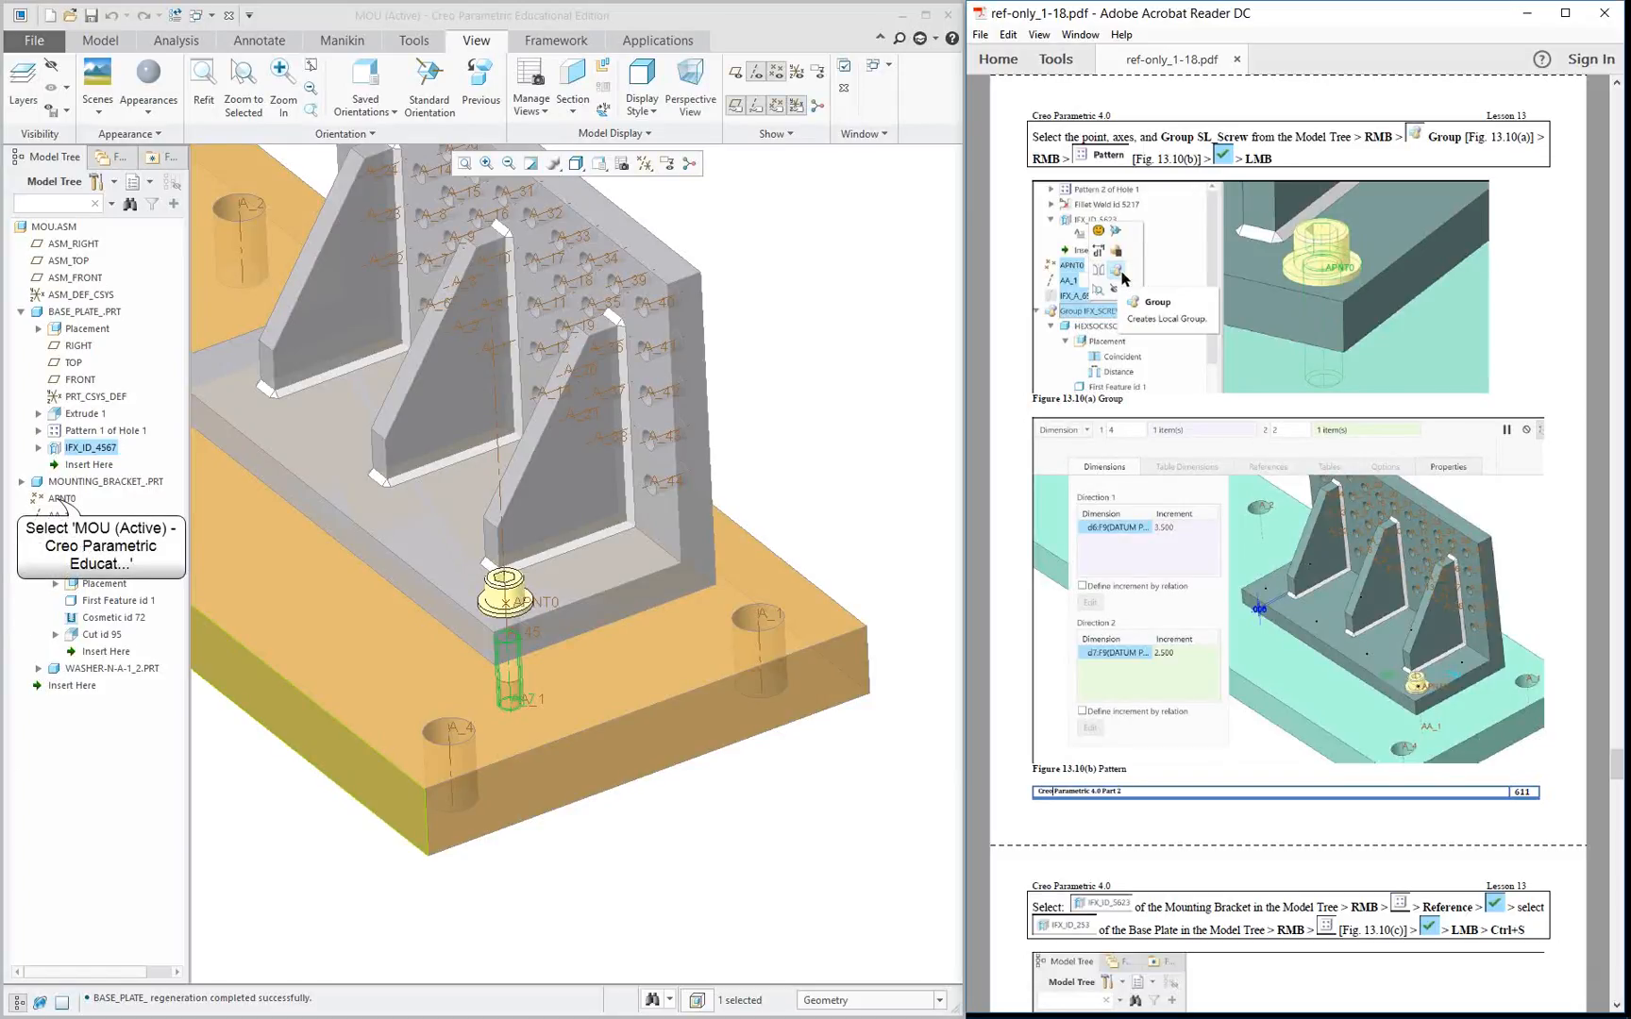
left_click(57, 499)
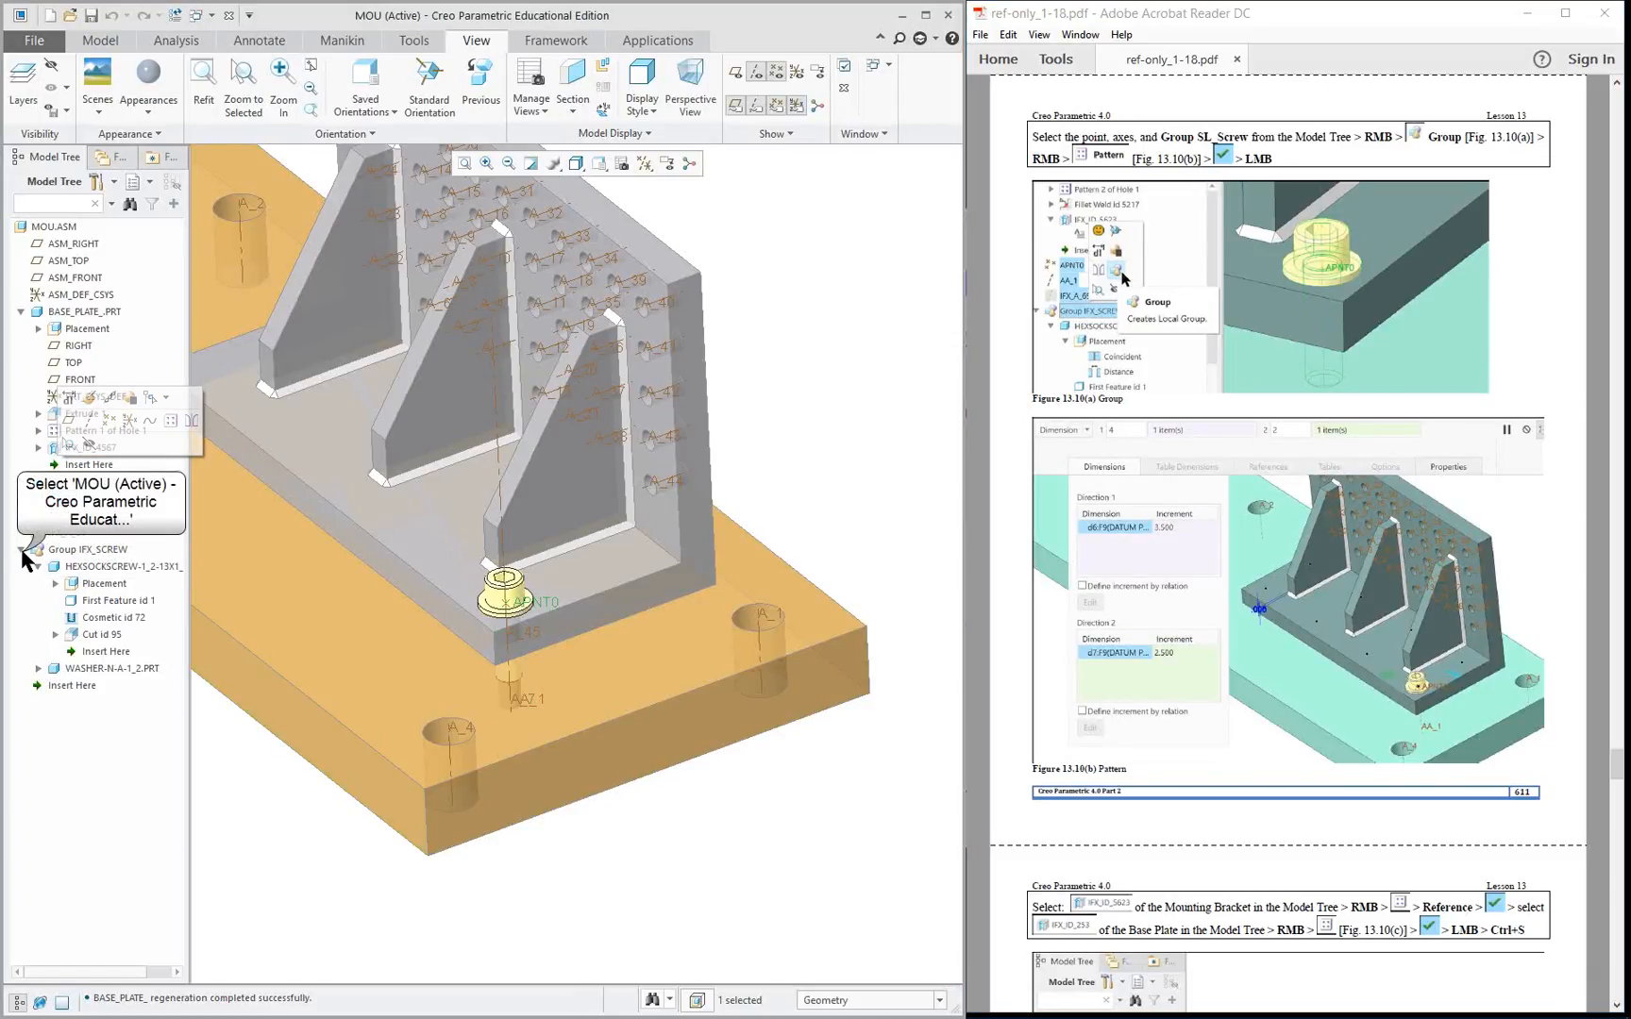
left_click(22, 549)
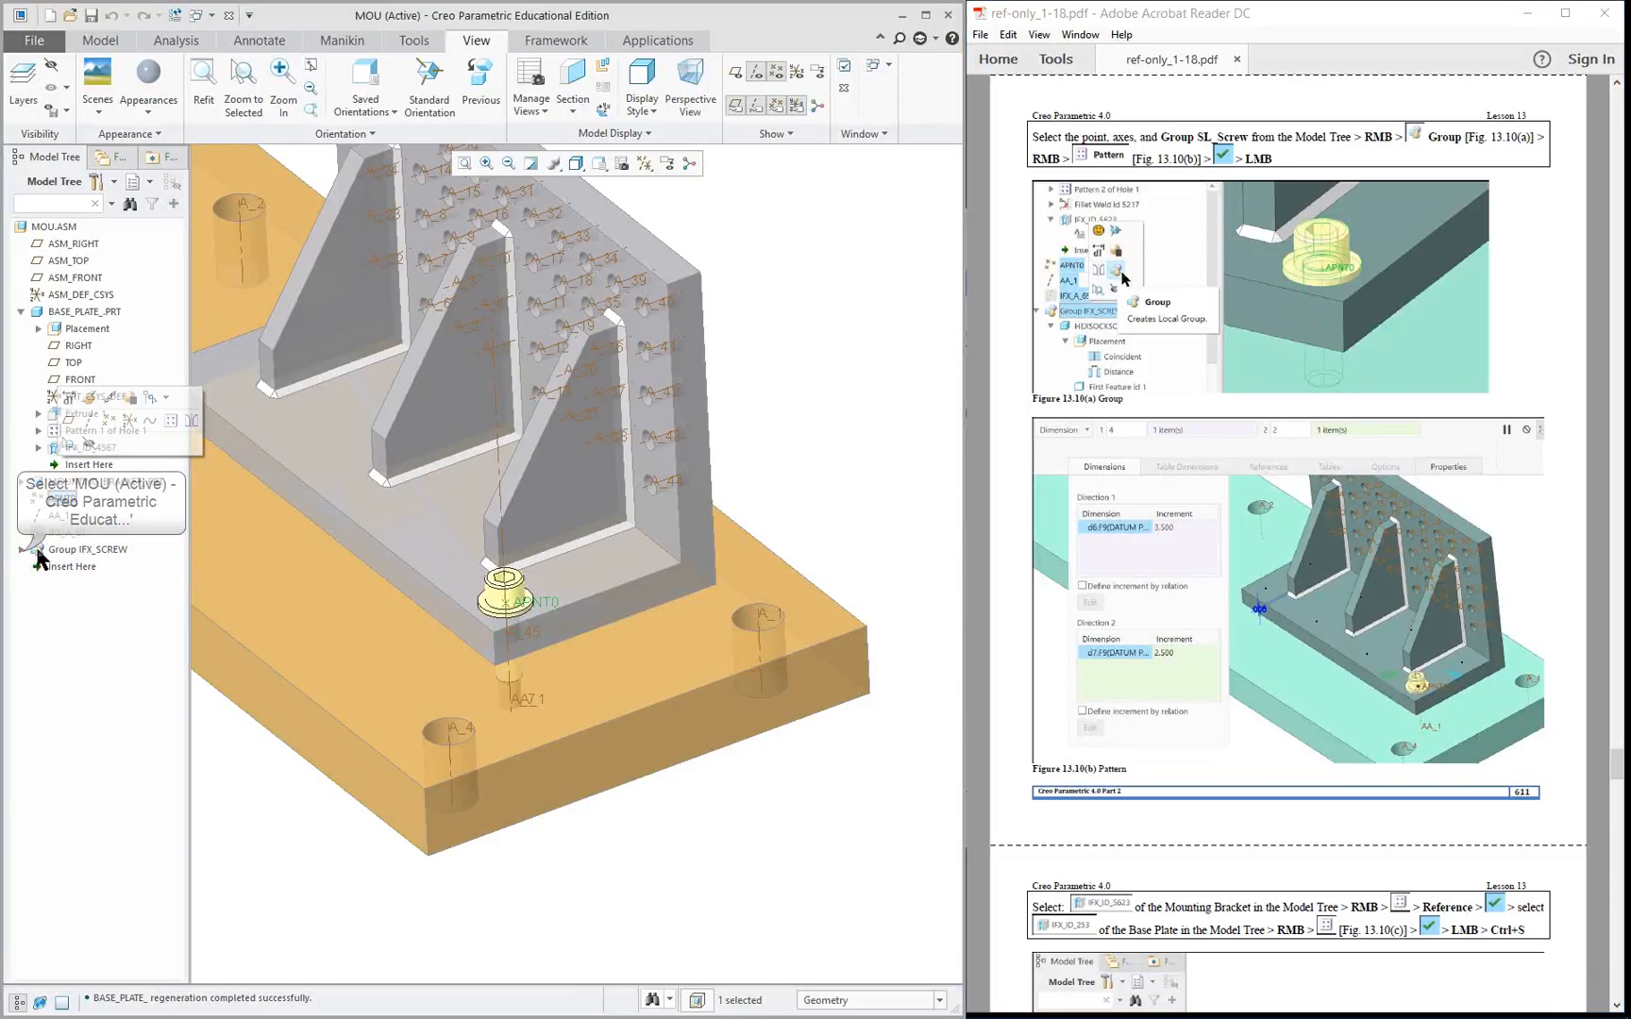
left_click(86, 551)
left_click(62, 501, "shift")
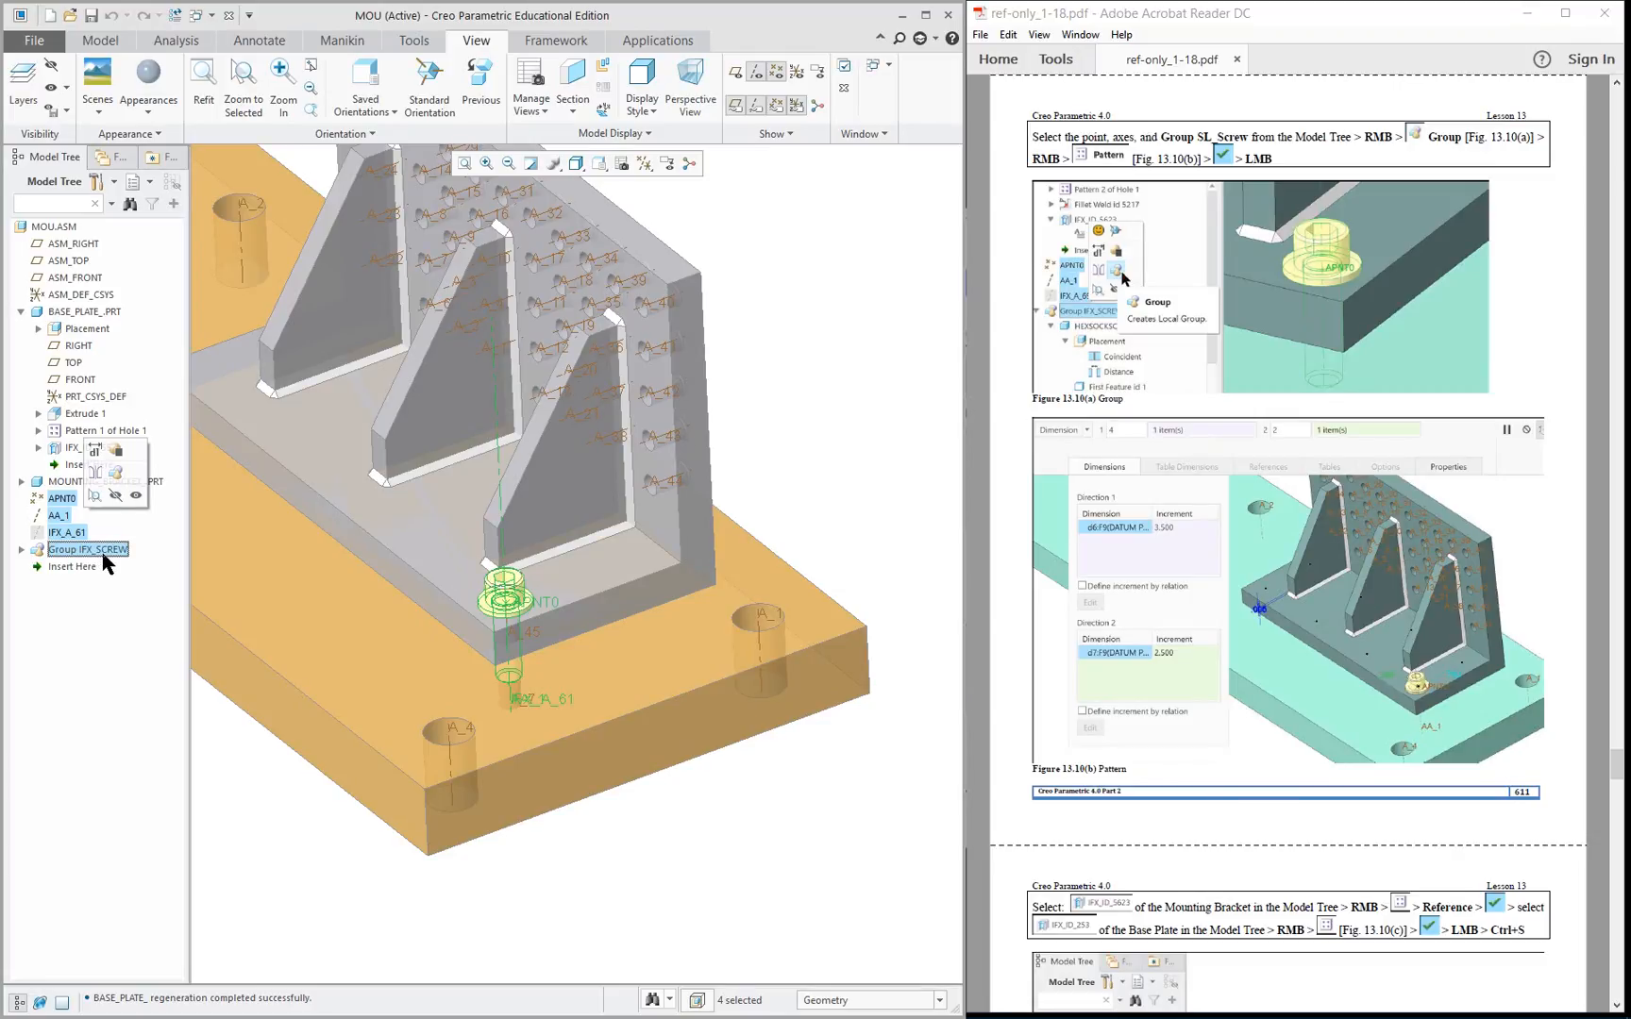
left_click(115, 475)
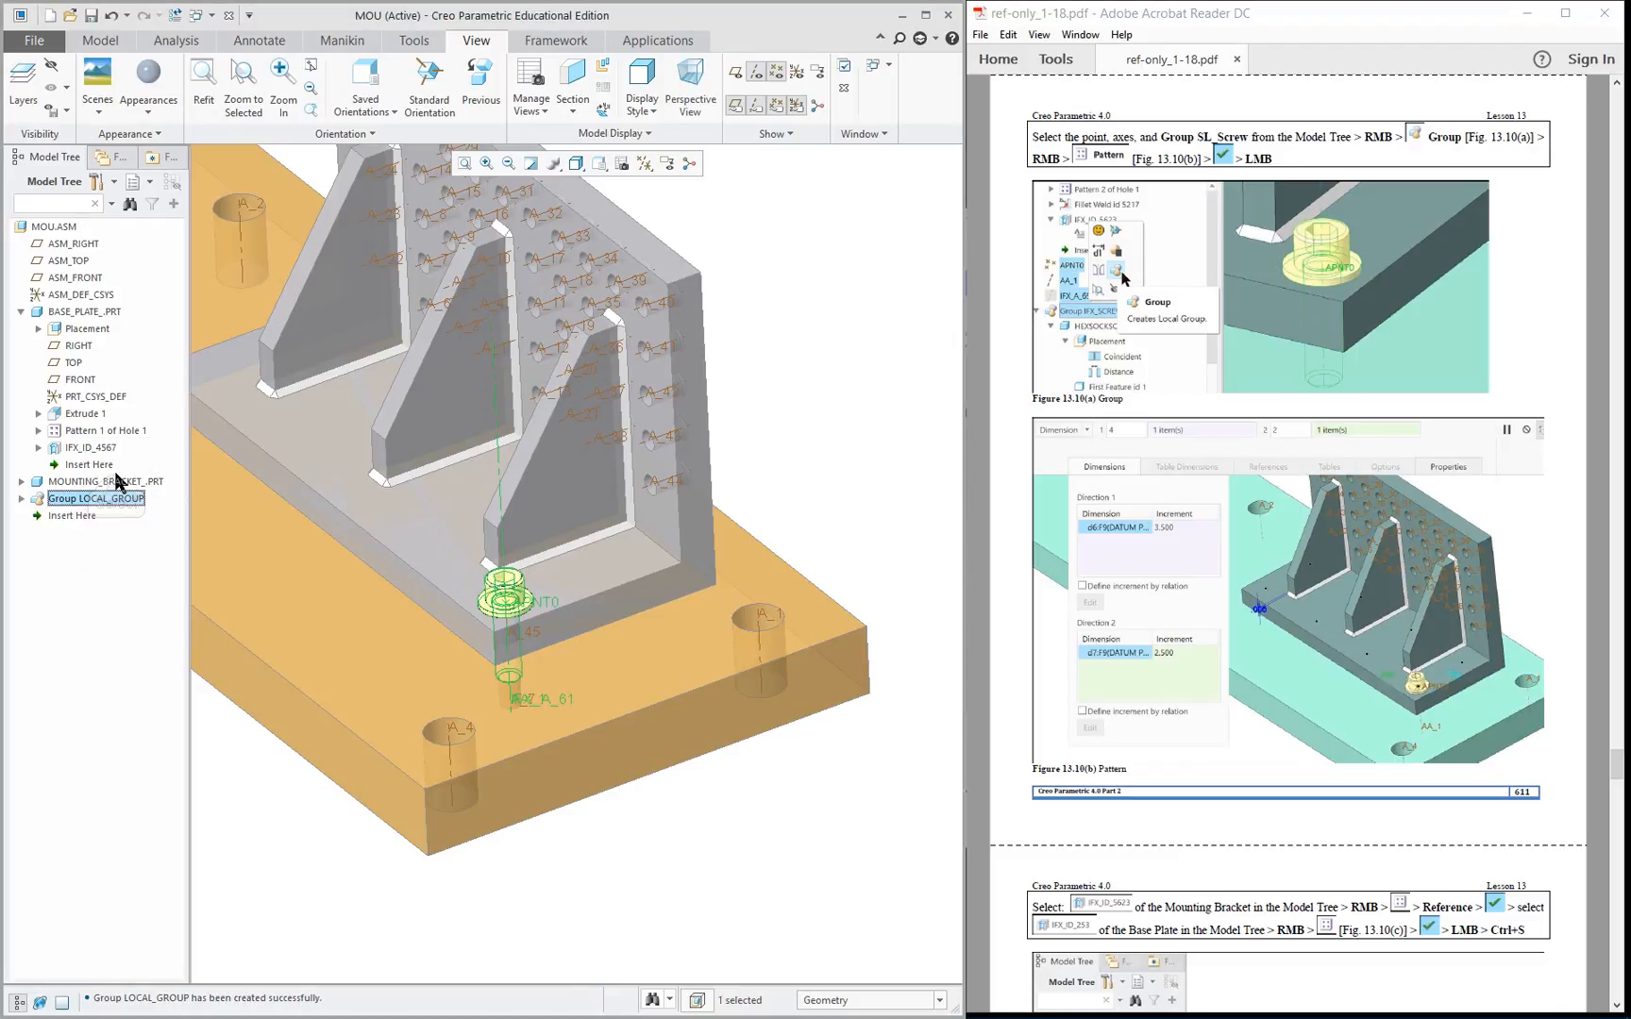
Start a dimension pattern of the local group, with a 3.5 increment and 4 members along the bracket's length in the first direction.
left_click(1383, 840)
key("Page_Down")
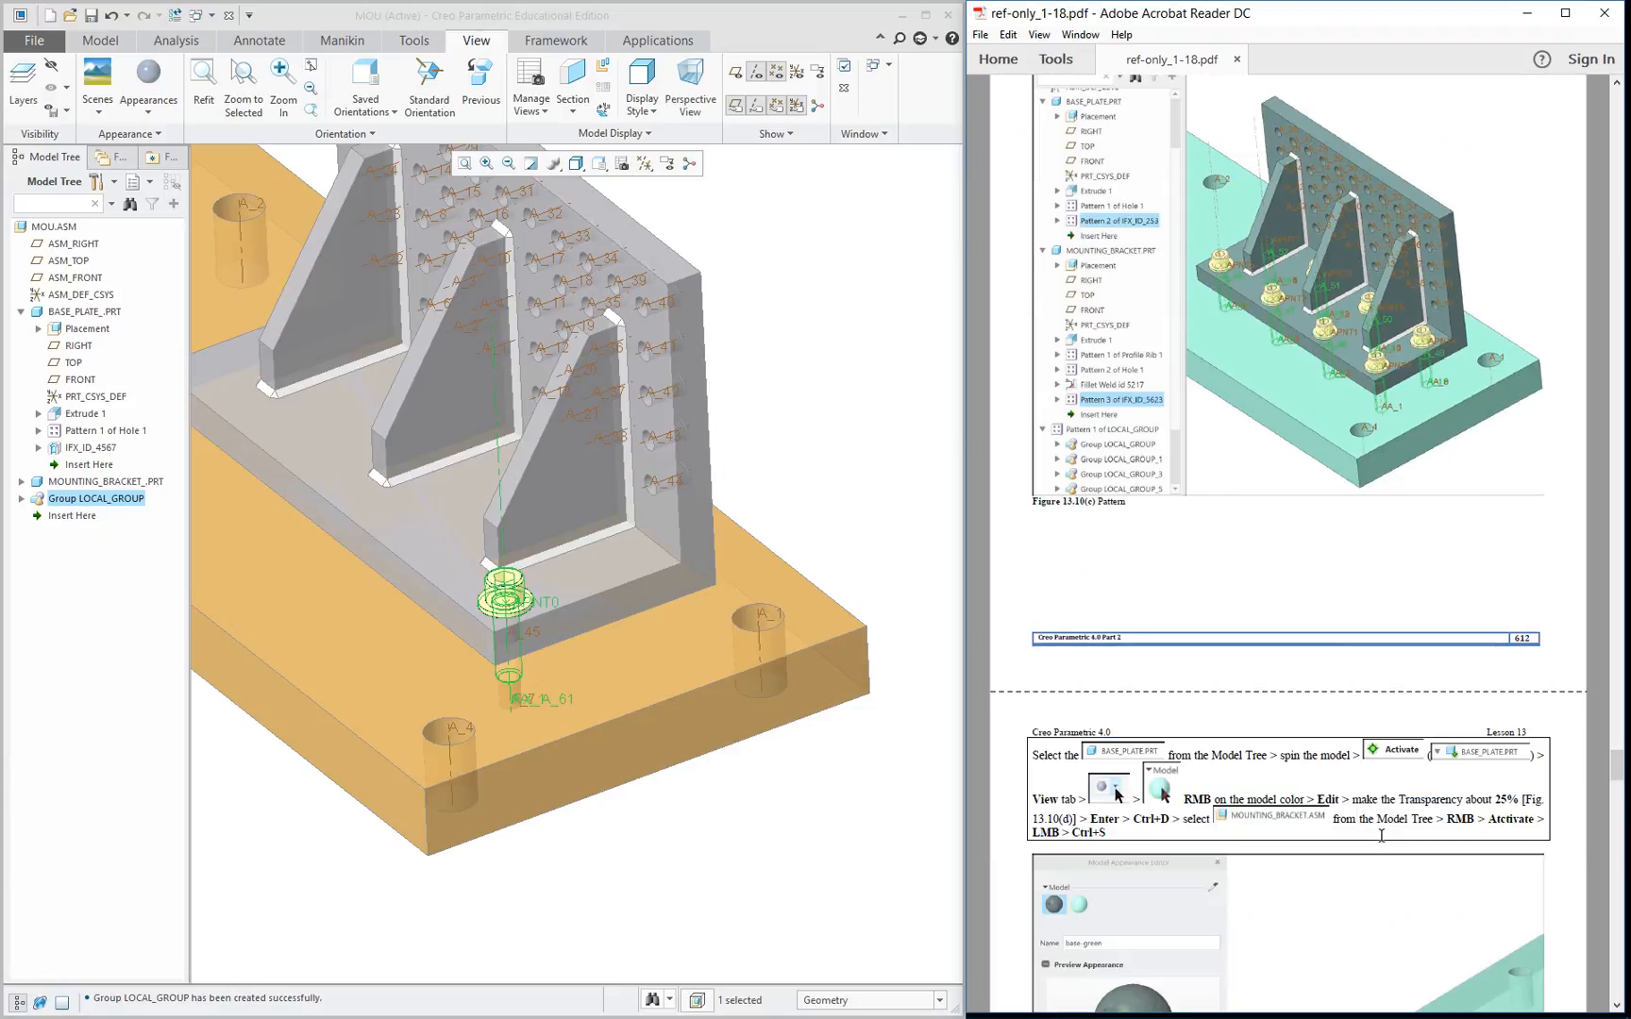
scroll(1381, 834, "up", 3)
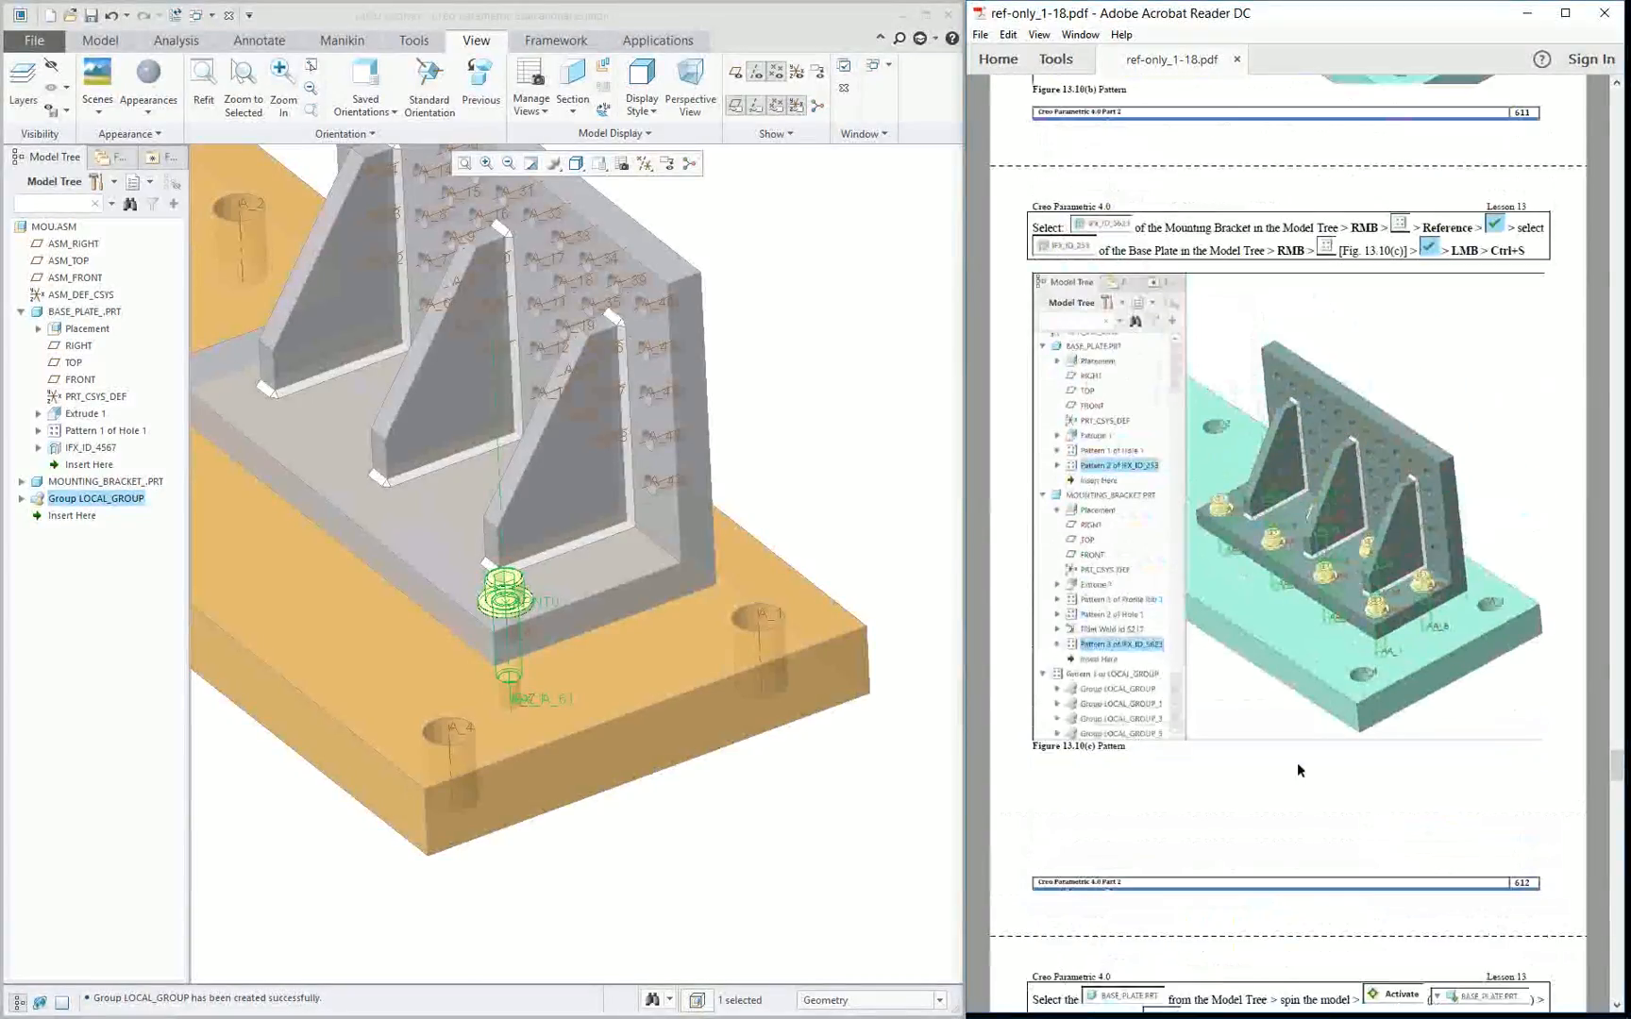
left_click(100, 39)
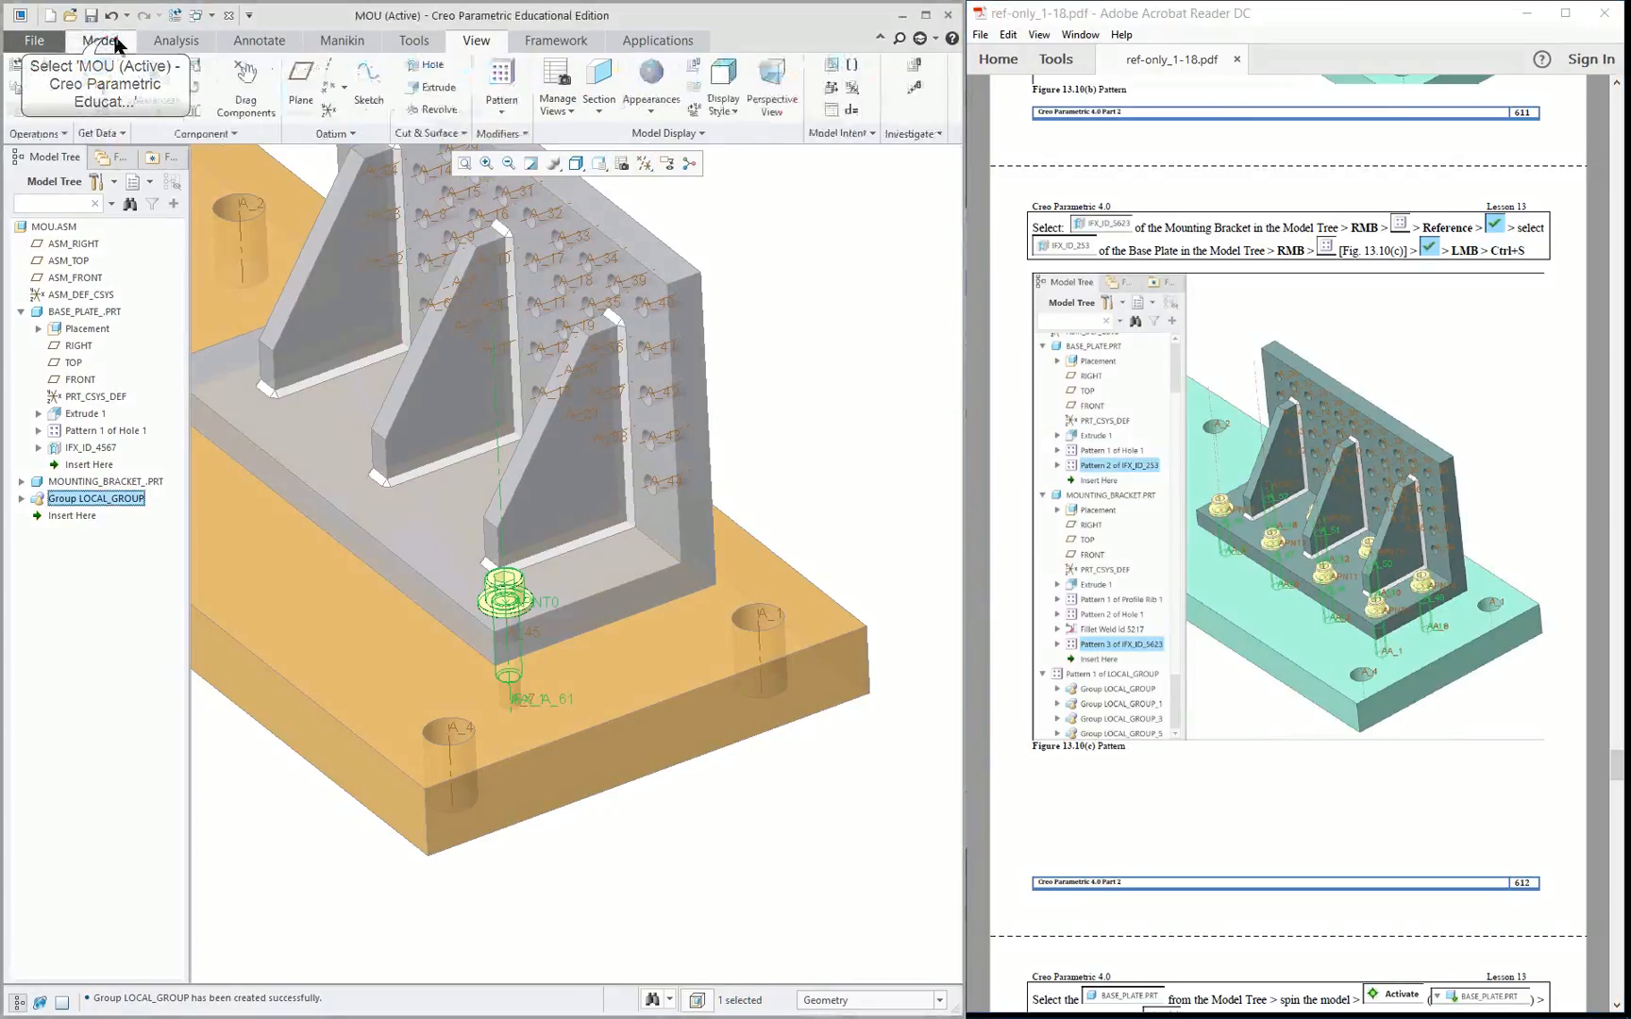
right_click(770, 288)
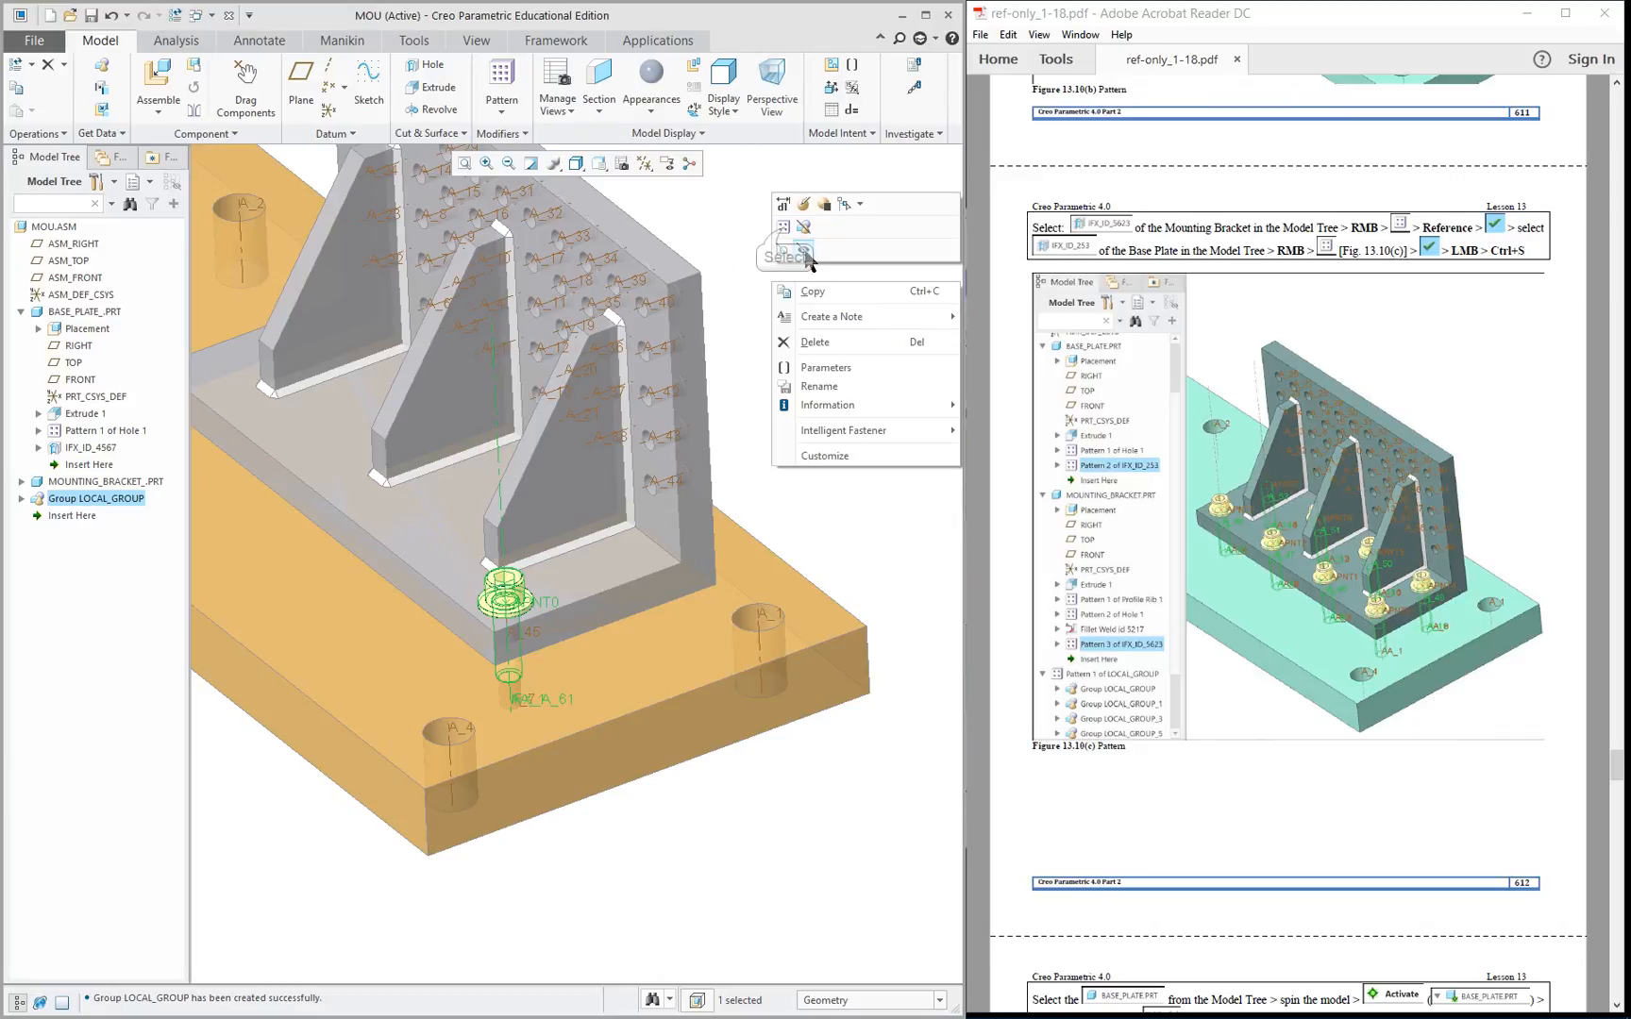
left_click(783, 228)
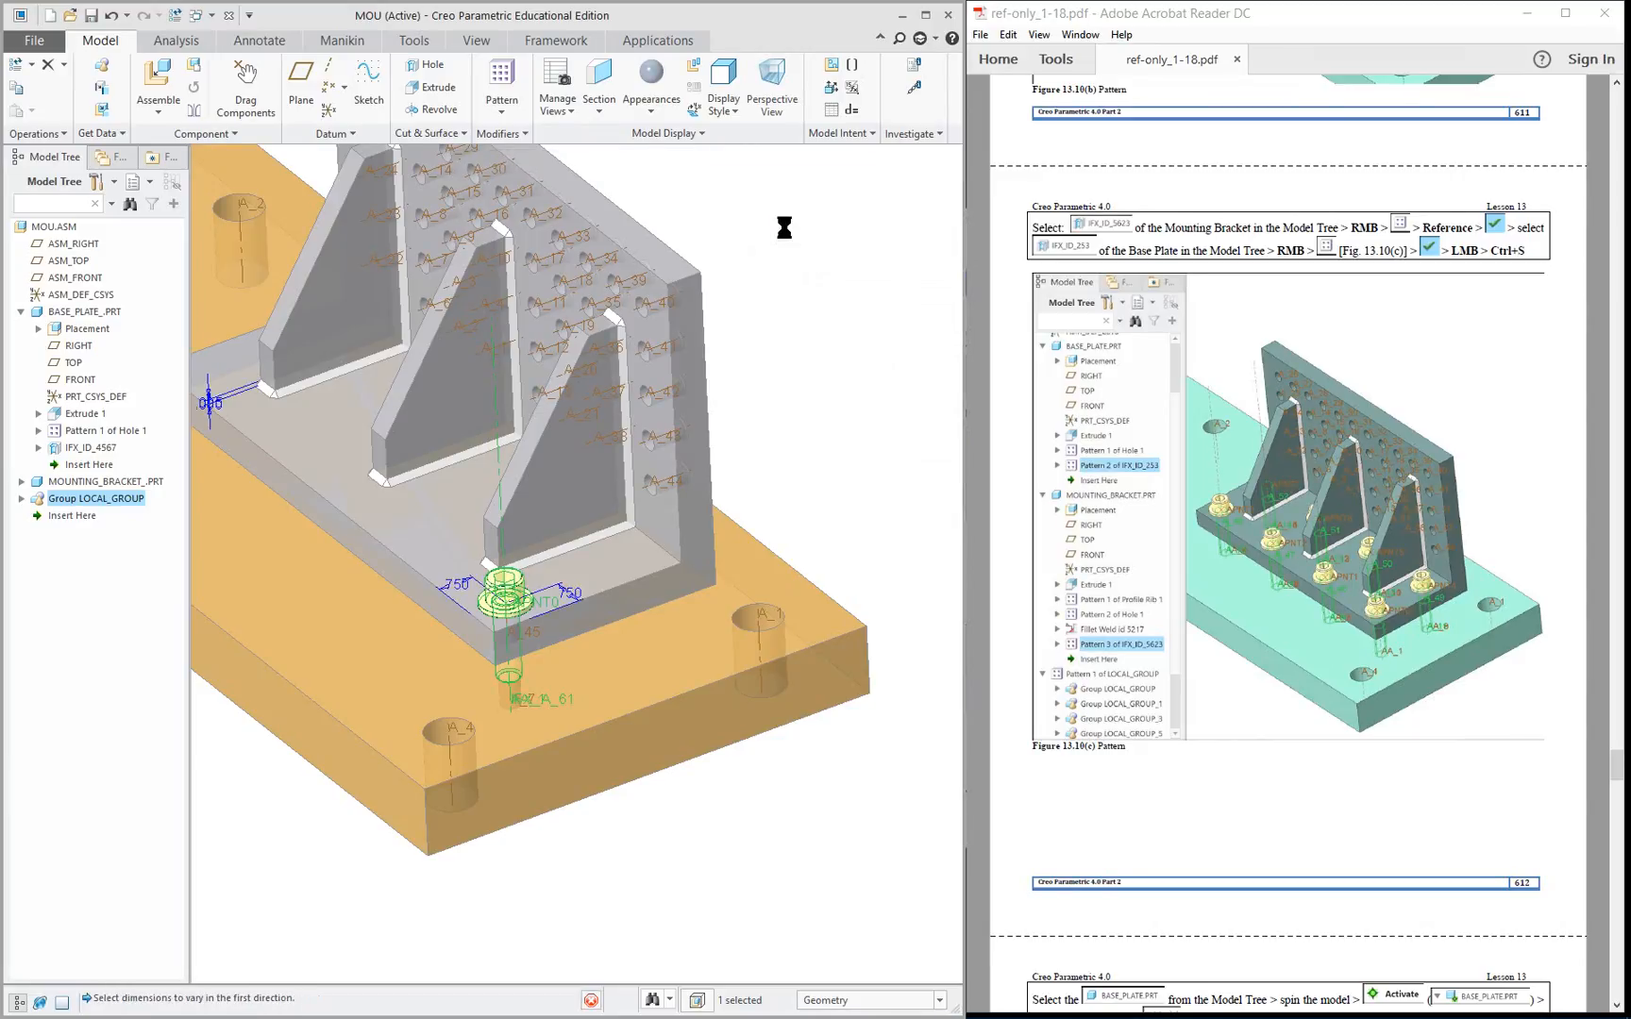
left_click(94, 135)
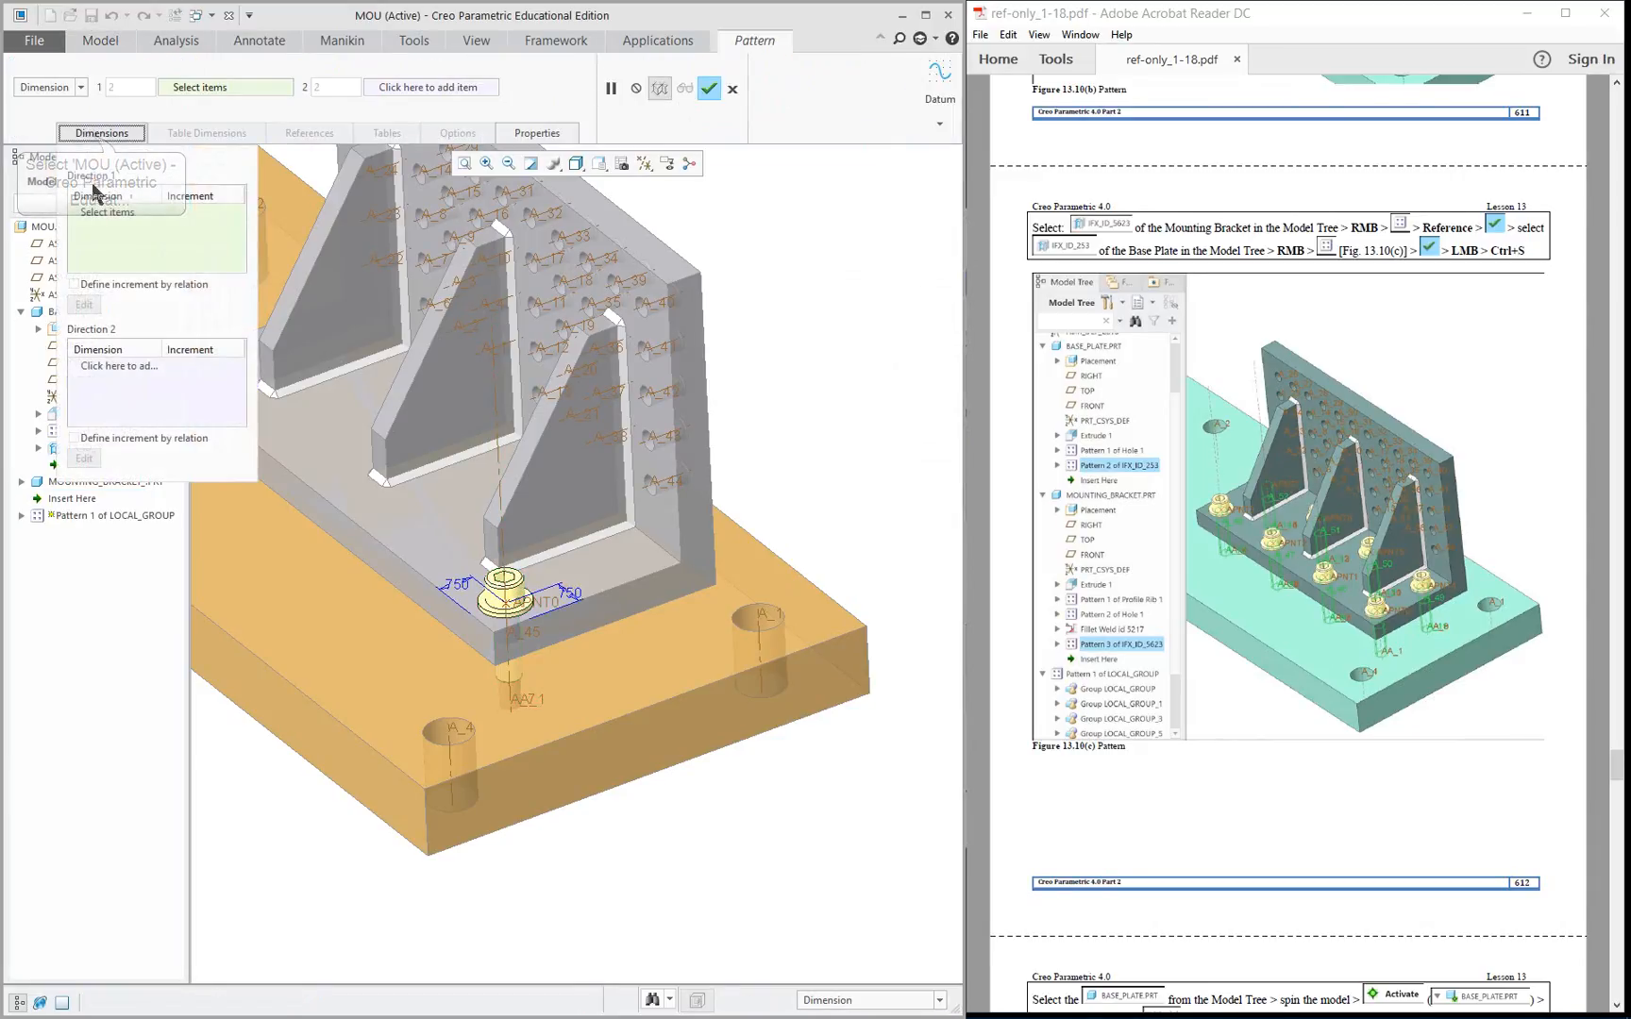
left_click(570, 601)
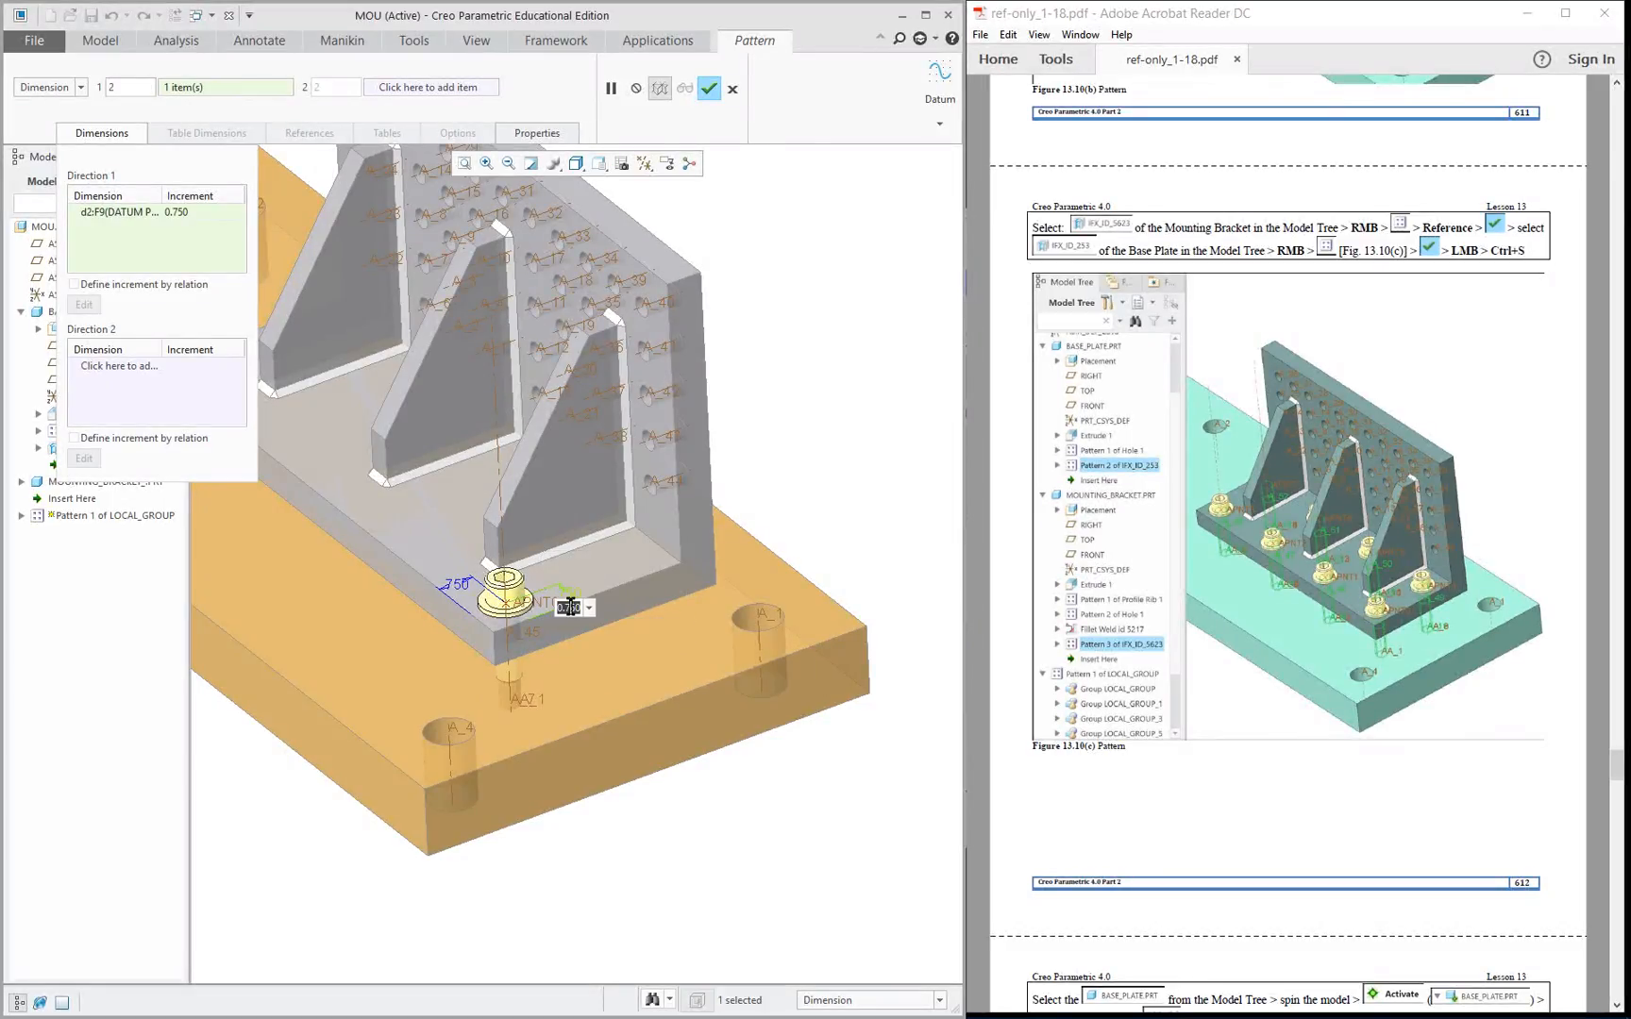
type("3.5")
key("Return")
left_click(137, 86)
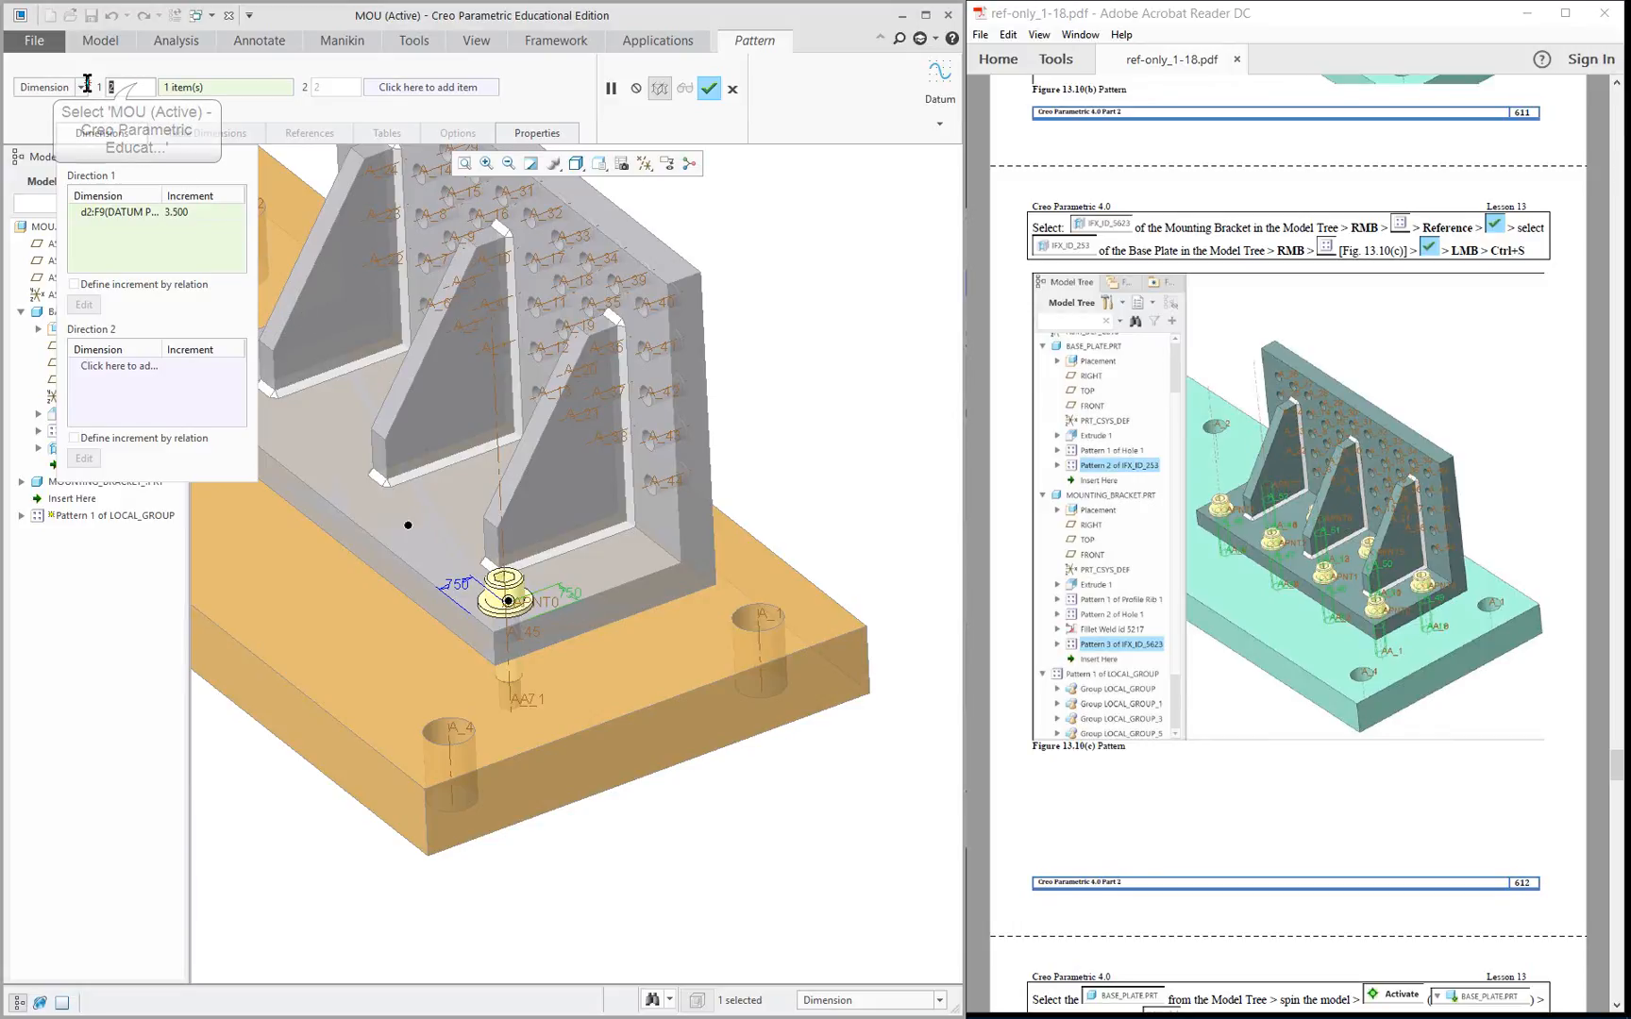
type("4")
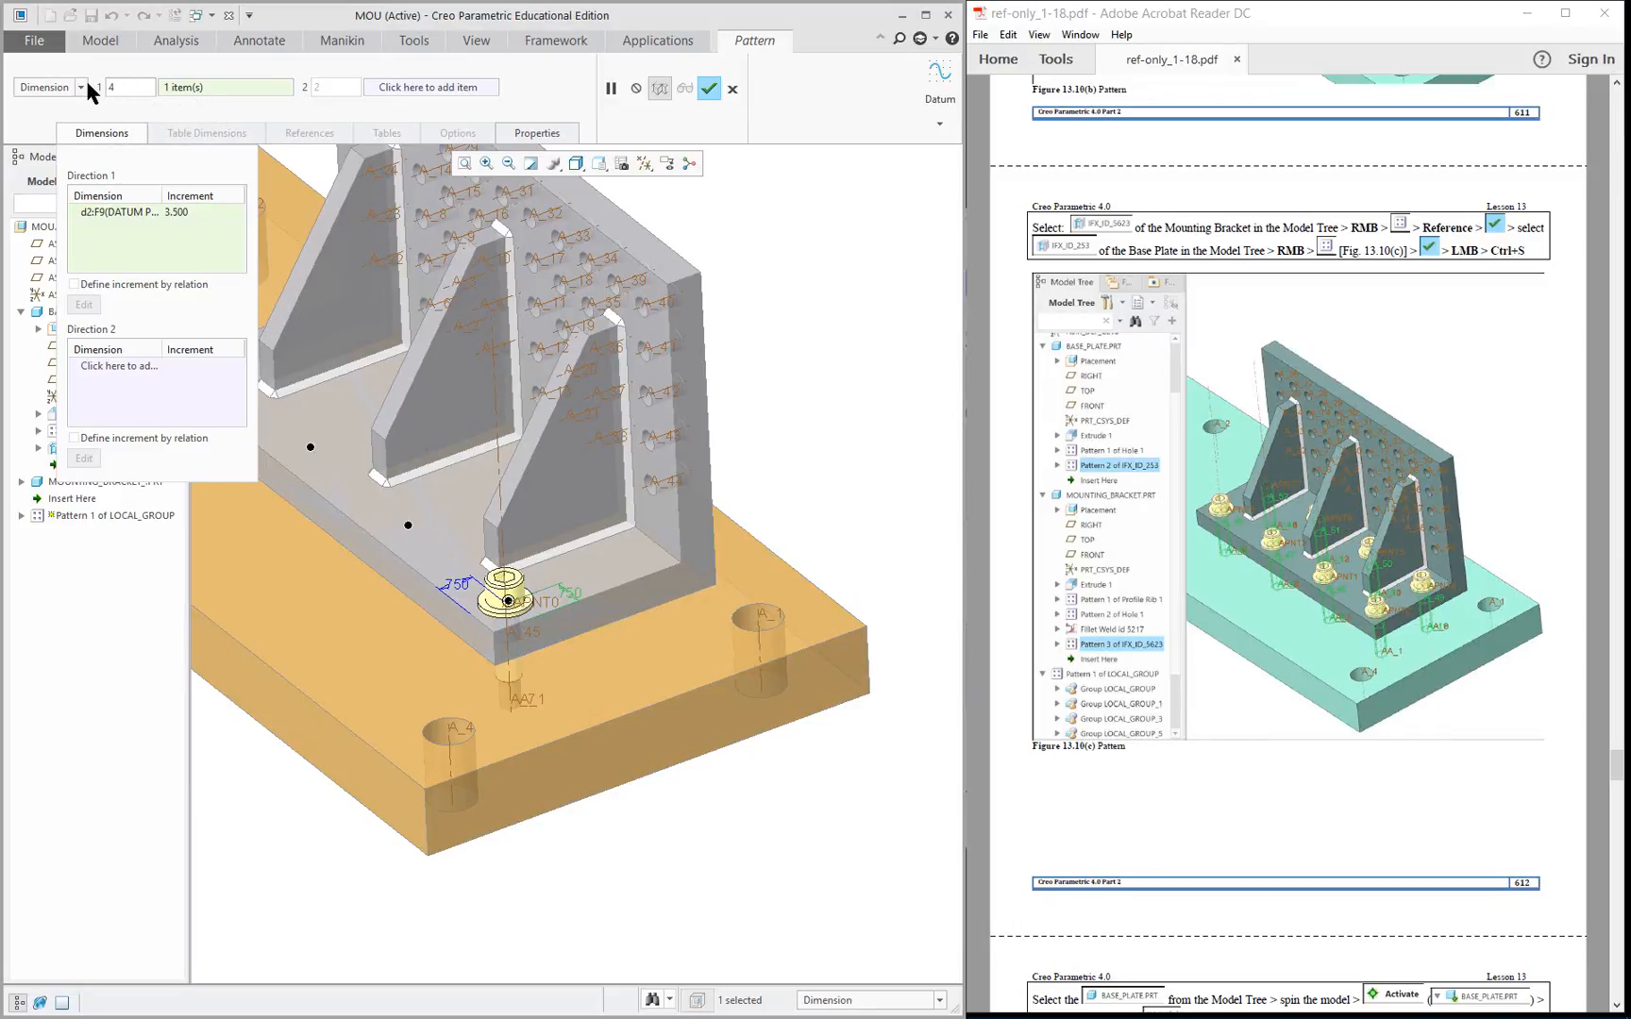
left_click(131, 215)
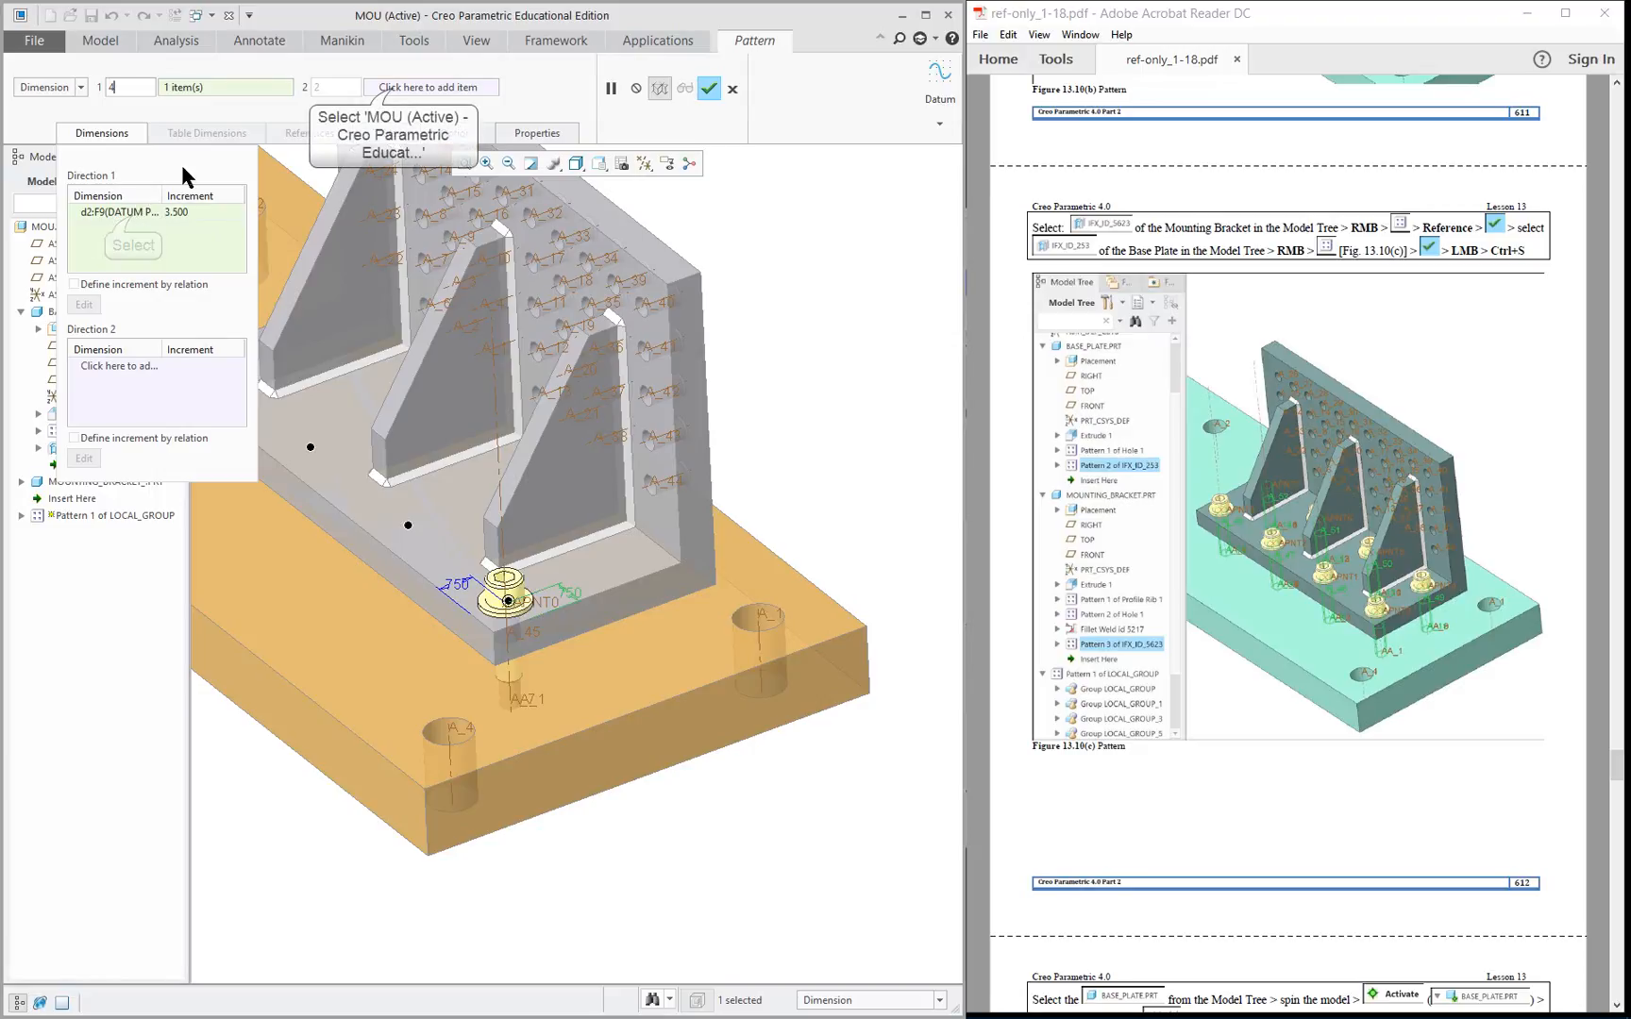
Add the datum point's other offset as the second pattern direction with a 2.5 increment and 2 members, and complete the pattern.
left_click(392, 87)
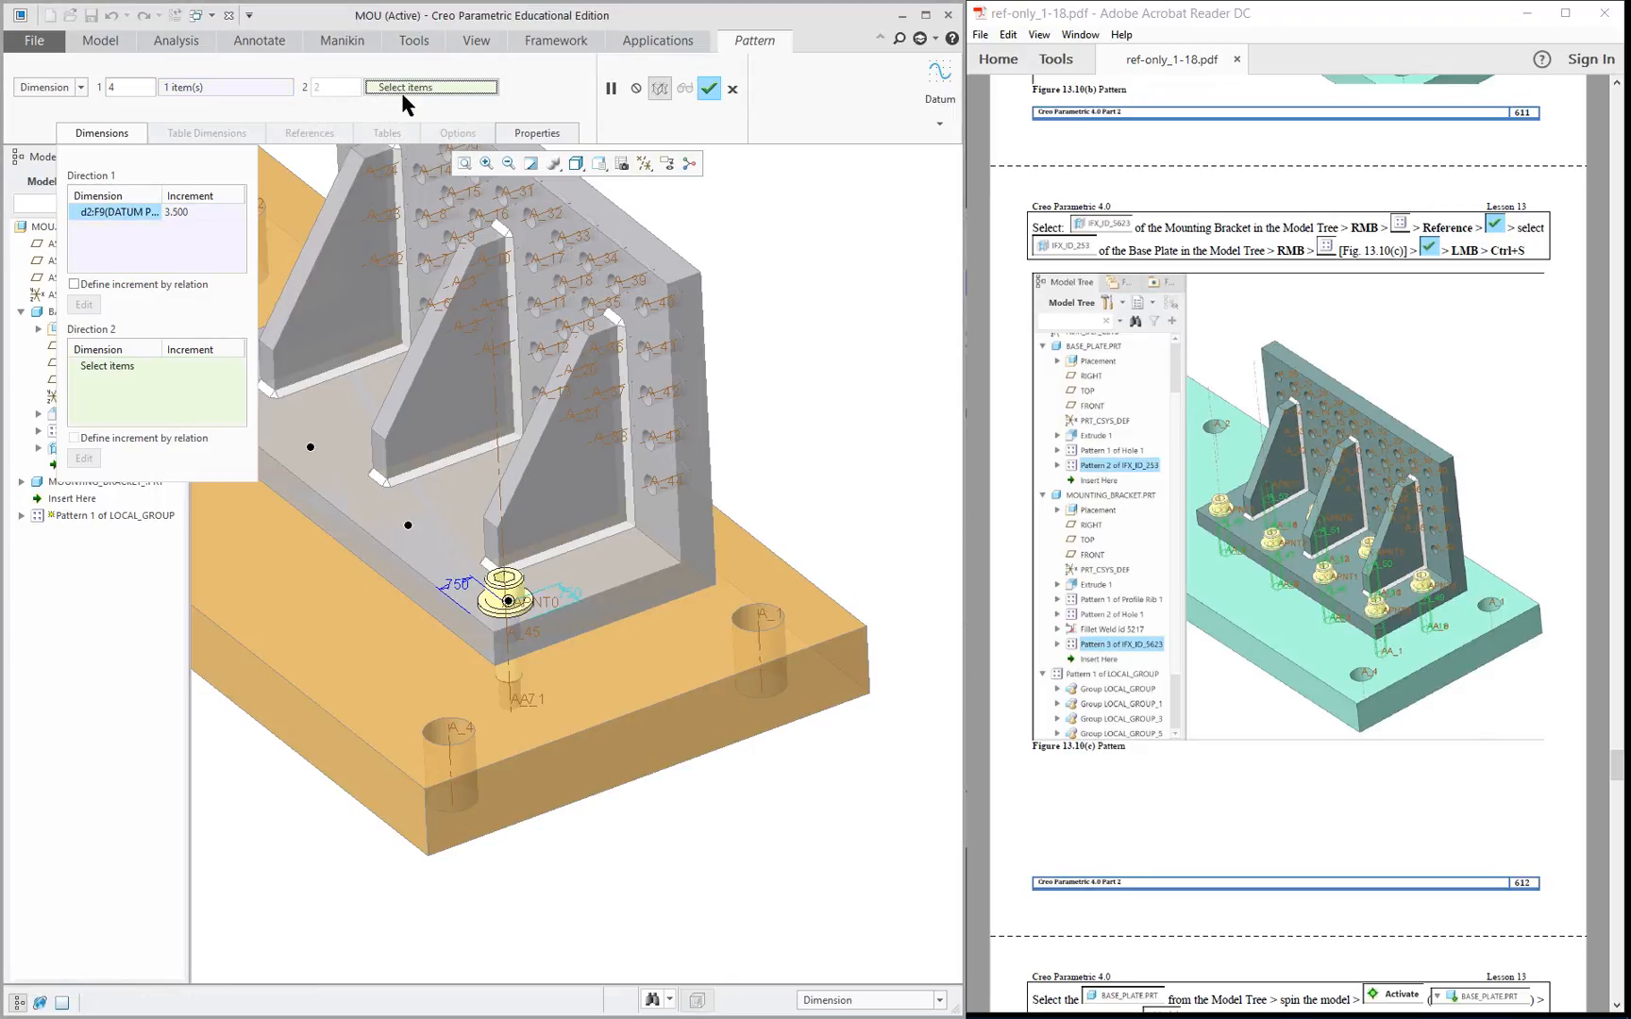
left_click(450, 585)
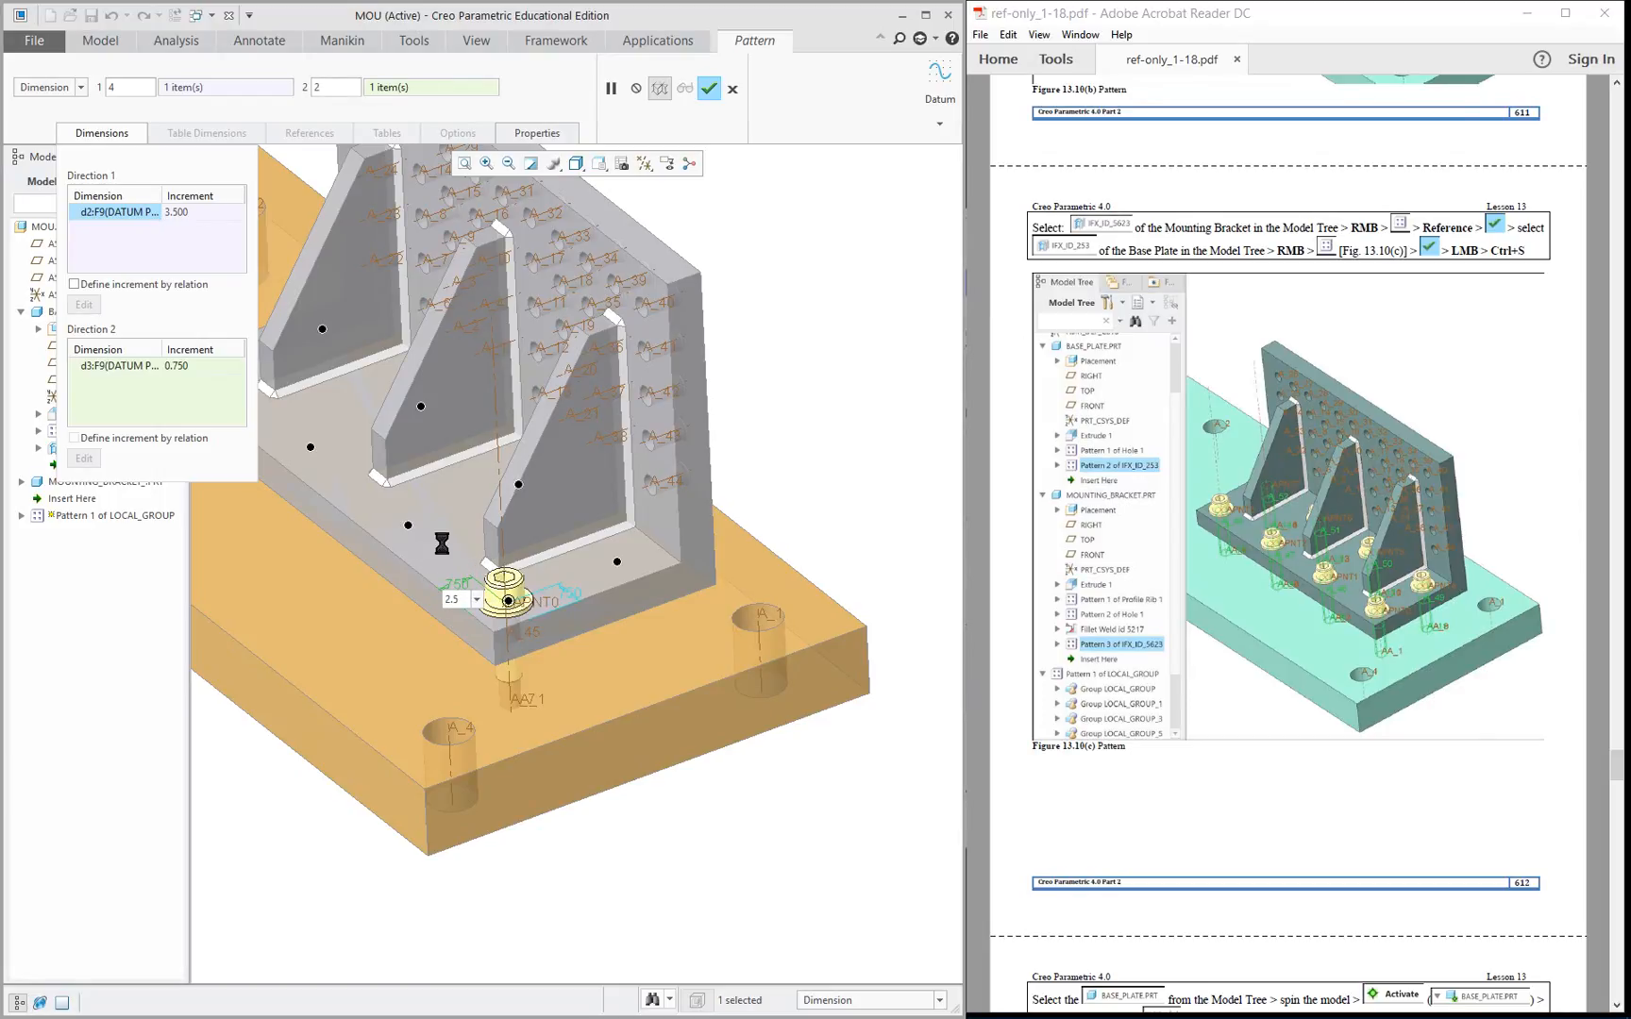
key("Return")
middle_click_drag(648, 612, 408, 391)
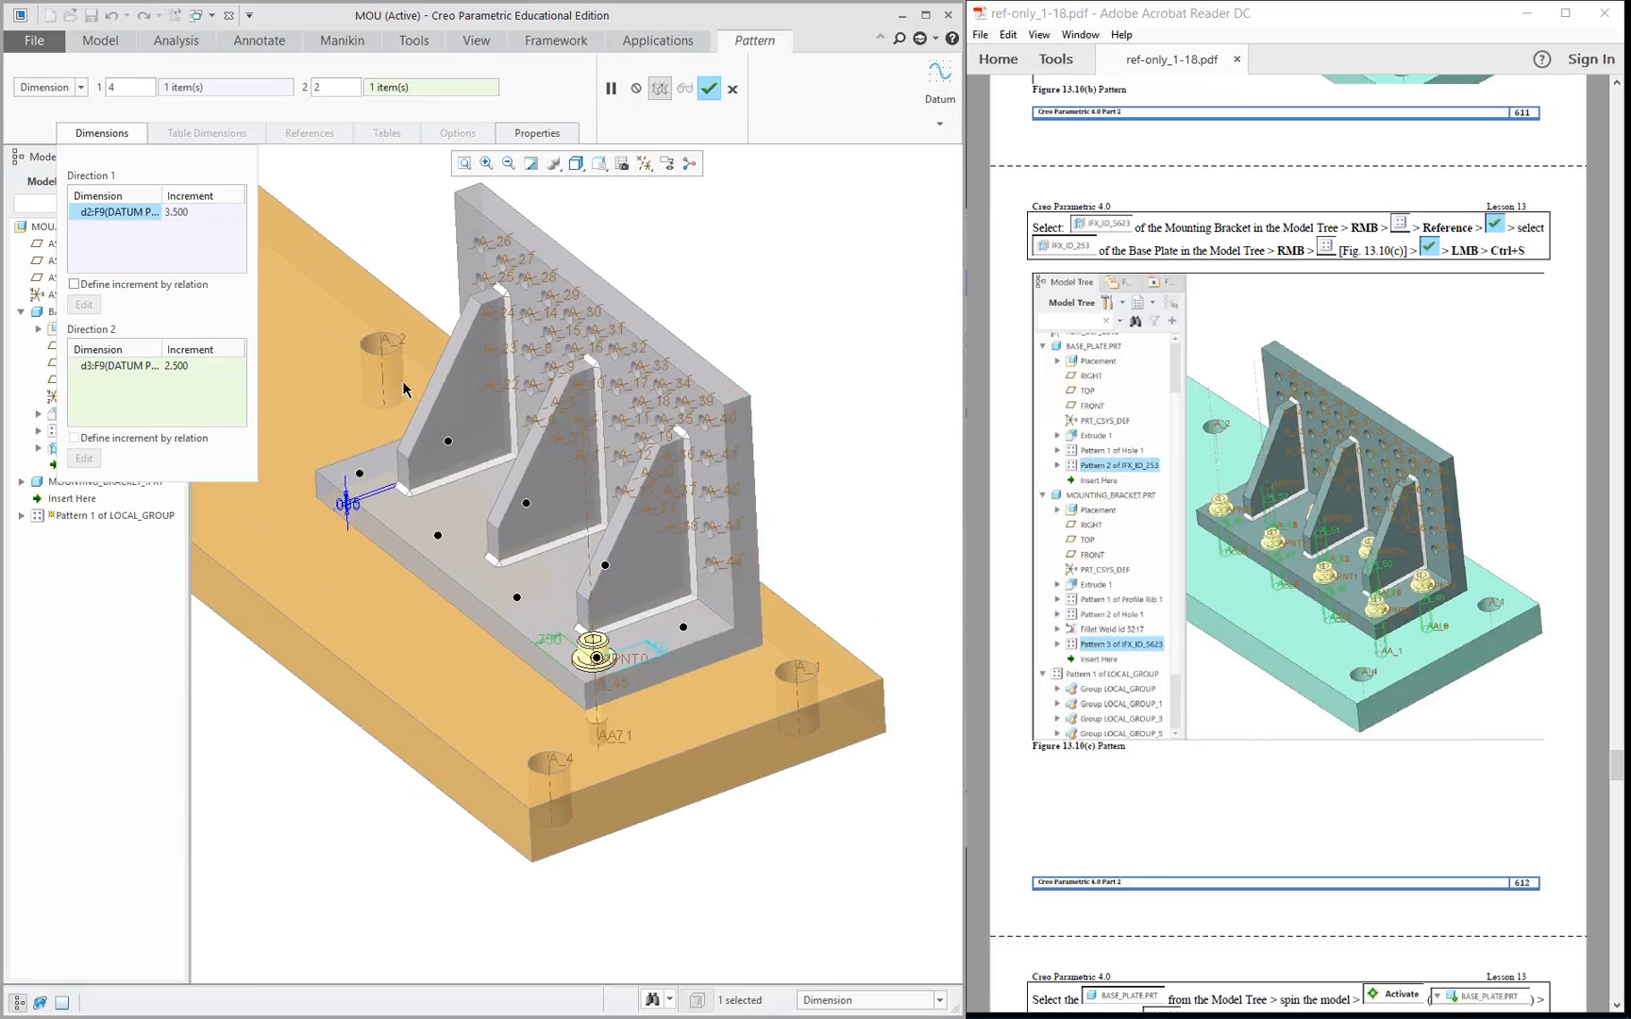
scroll(403, 382, "down", 2)
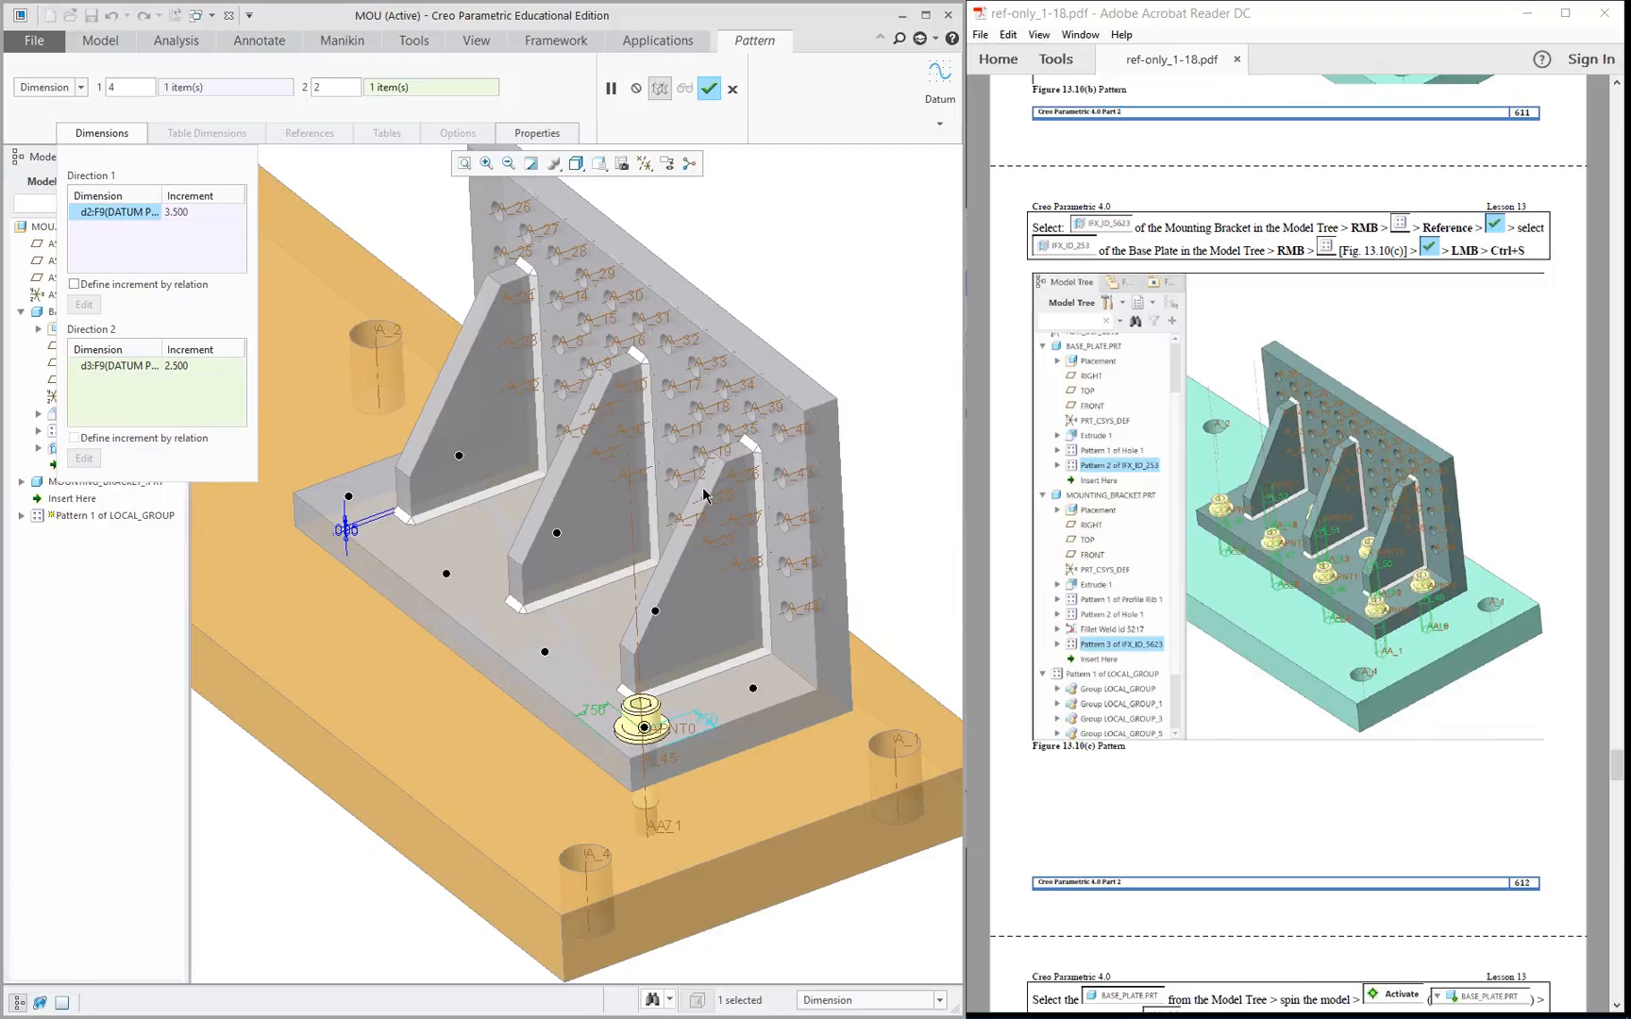
left_click(709, 90)
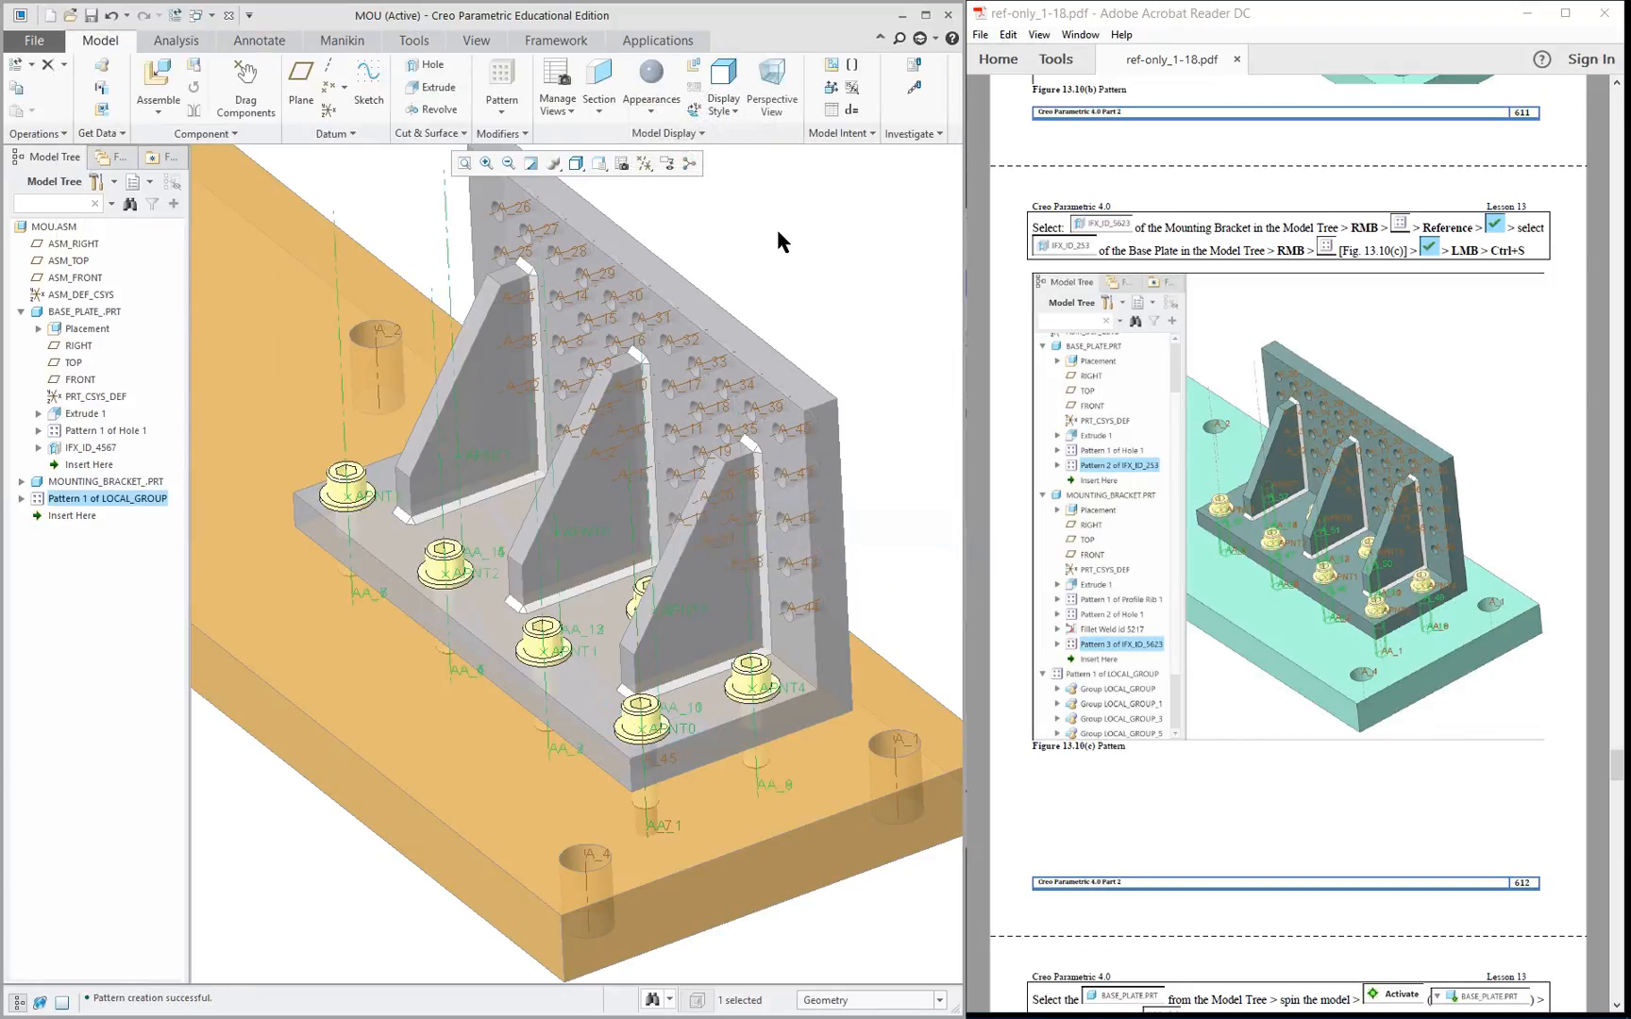
scroll(818, 327, "up", 2)
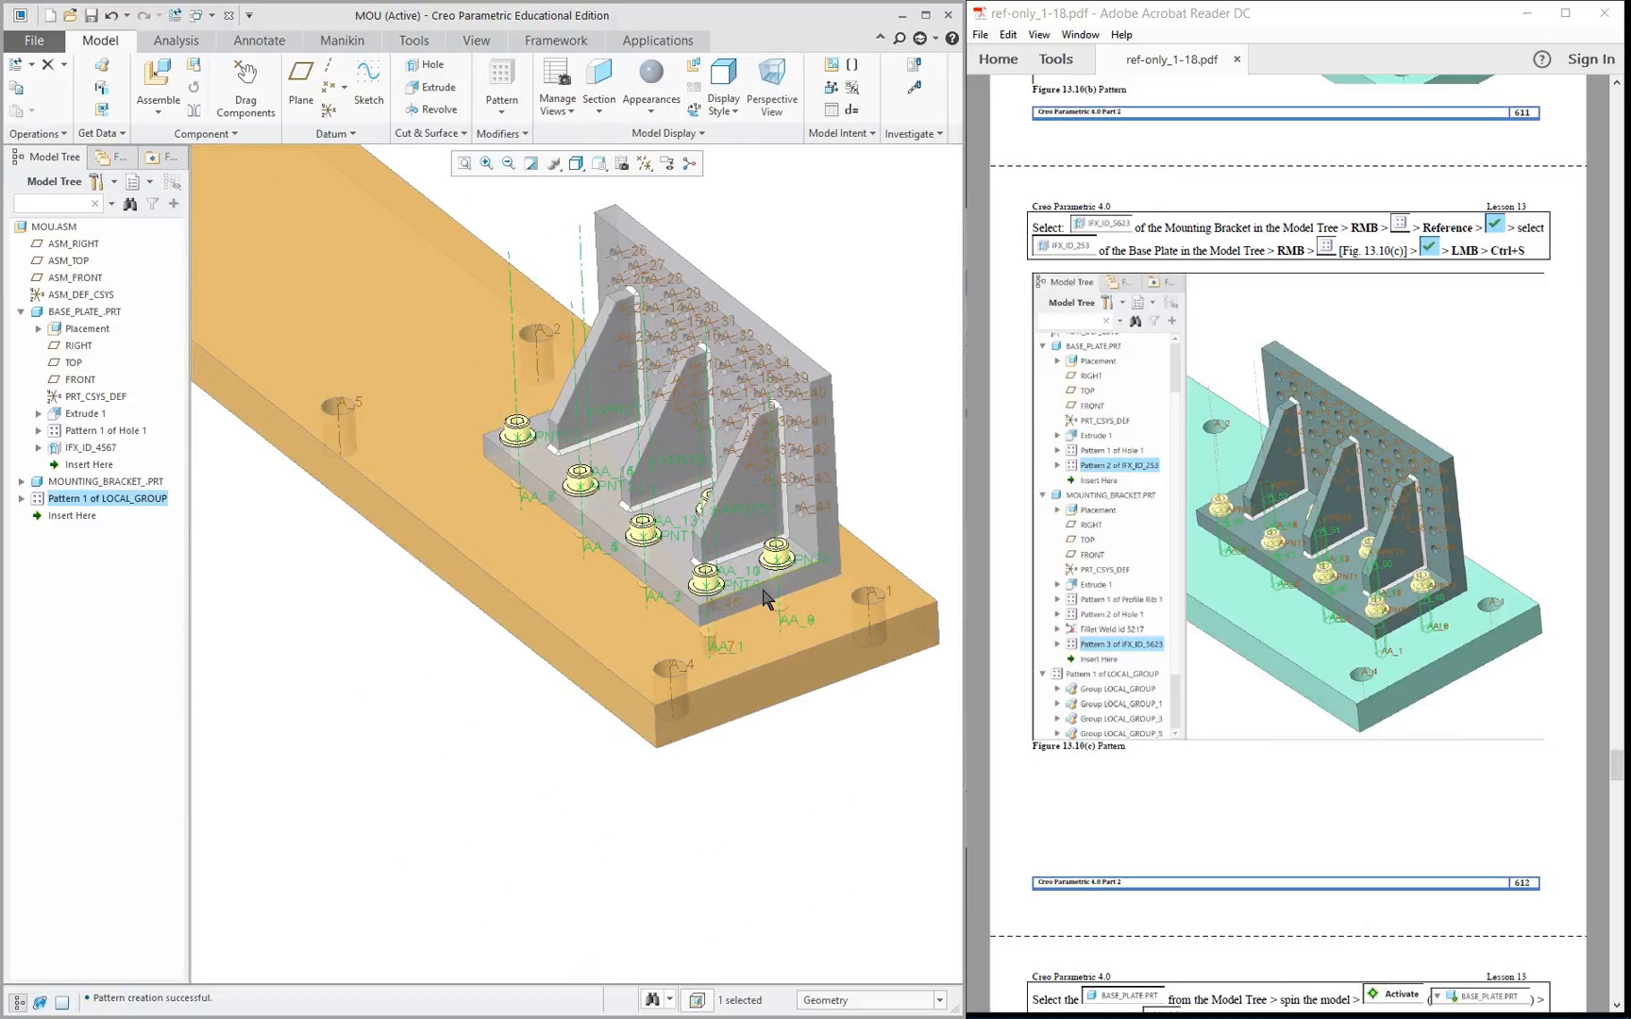
Check the screw pattern from beneath the base plate and read the PDF's pattern, transparency and group-copy instructions.
middle_click_drag(766, 562, 769, 842)
scroll(769, 841, "down", 3)
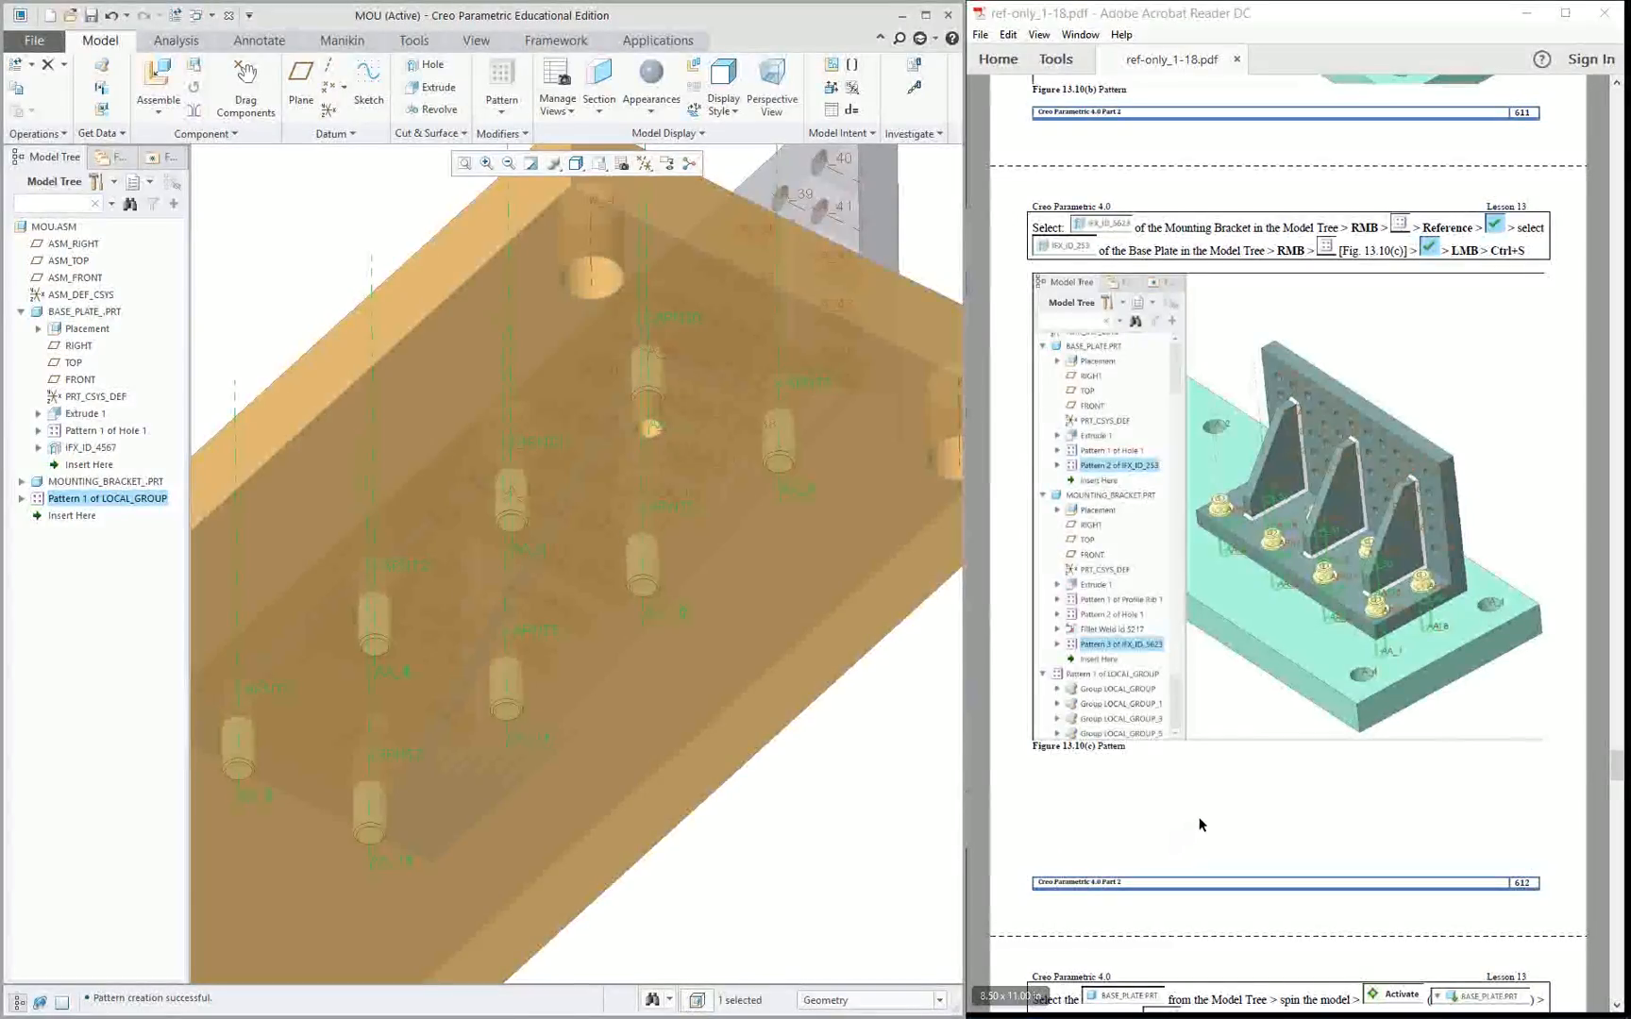
left_click(1248, 778)
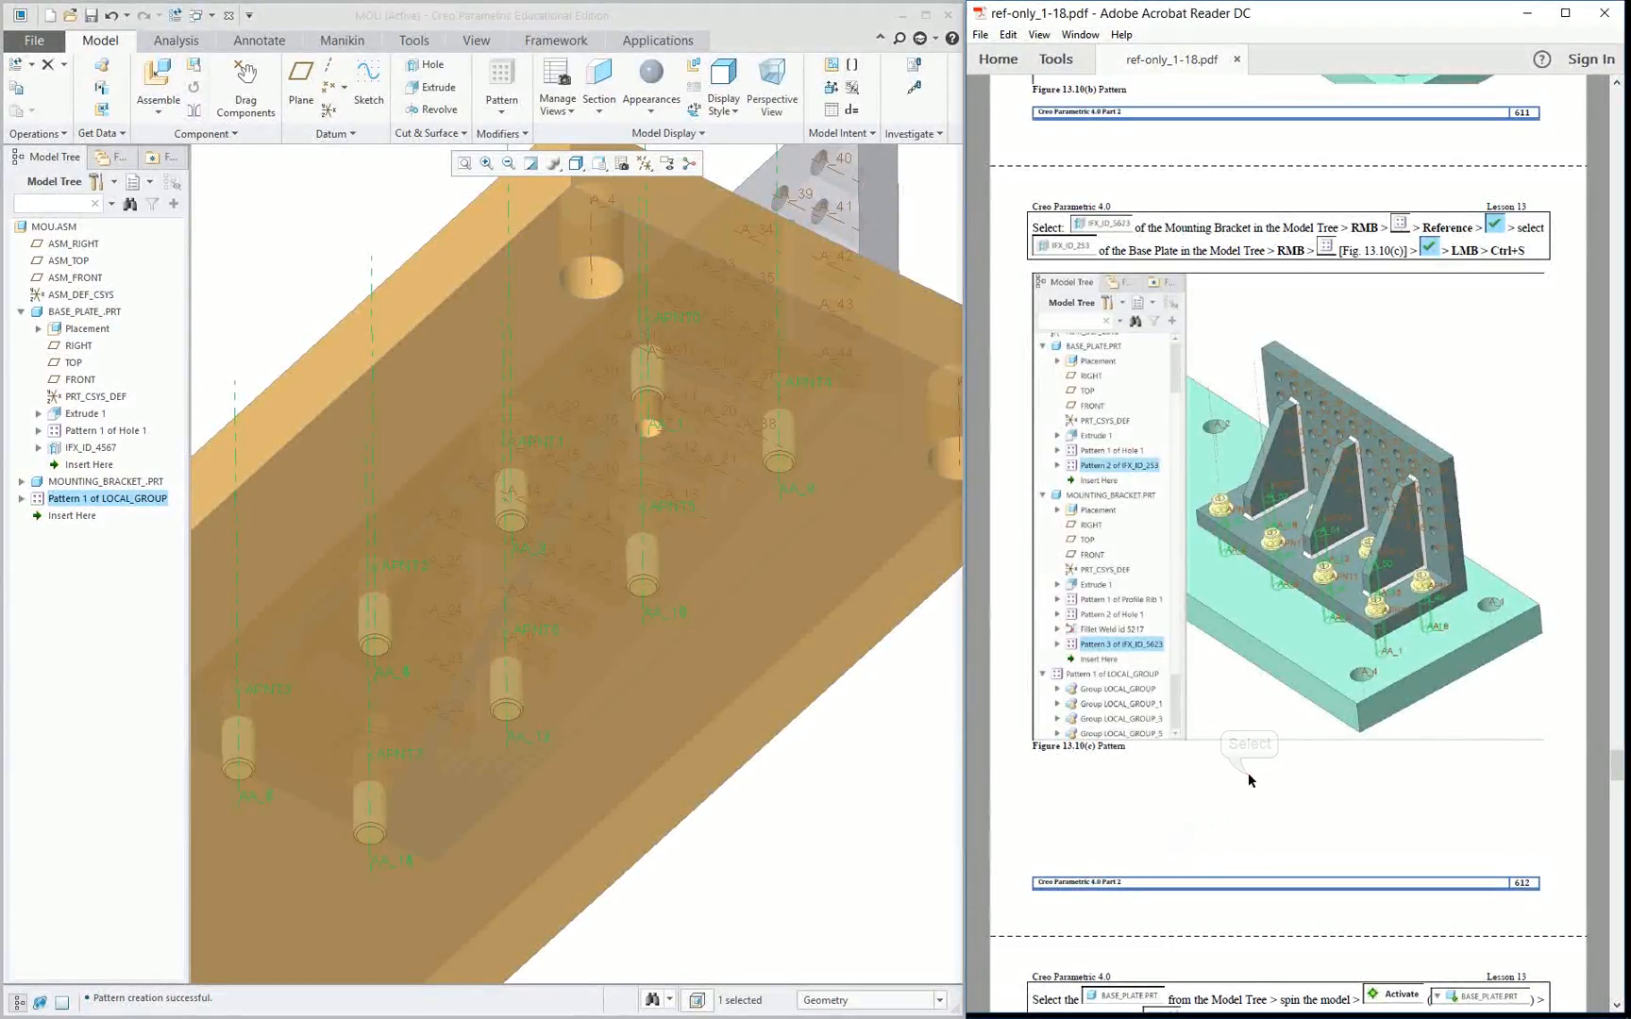
key("Page_Down")
key("Page_Down")
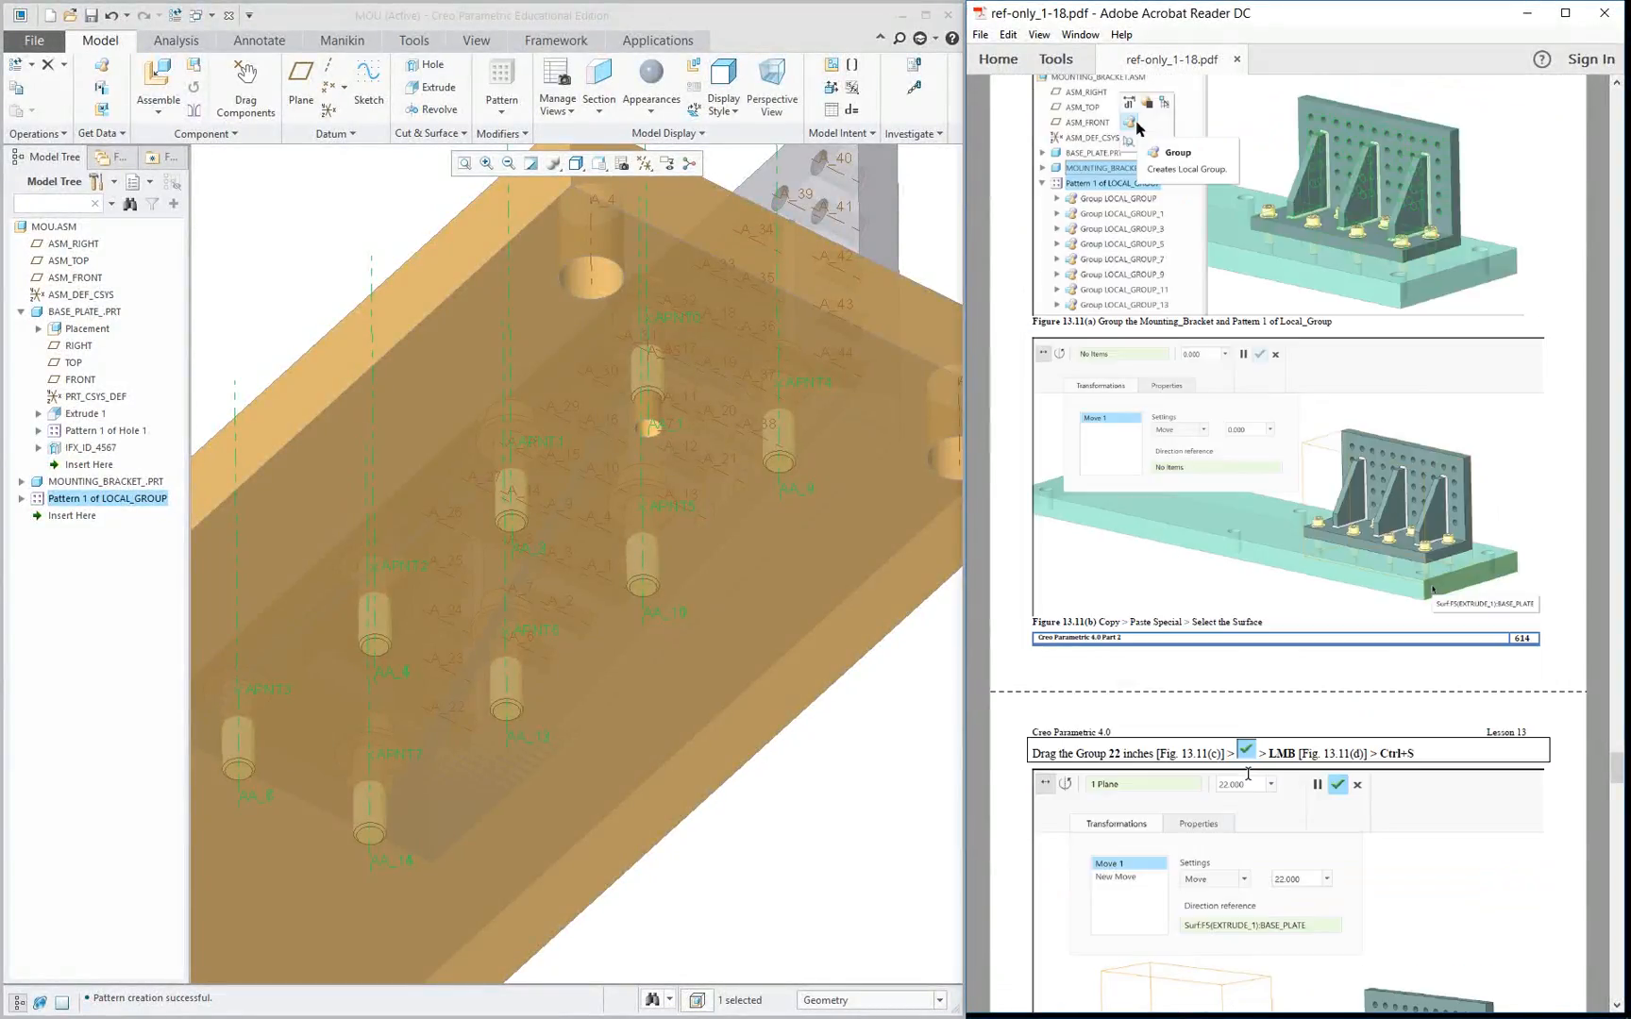
scroll(1248, 774, "up", 3)
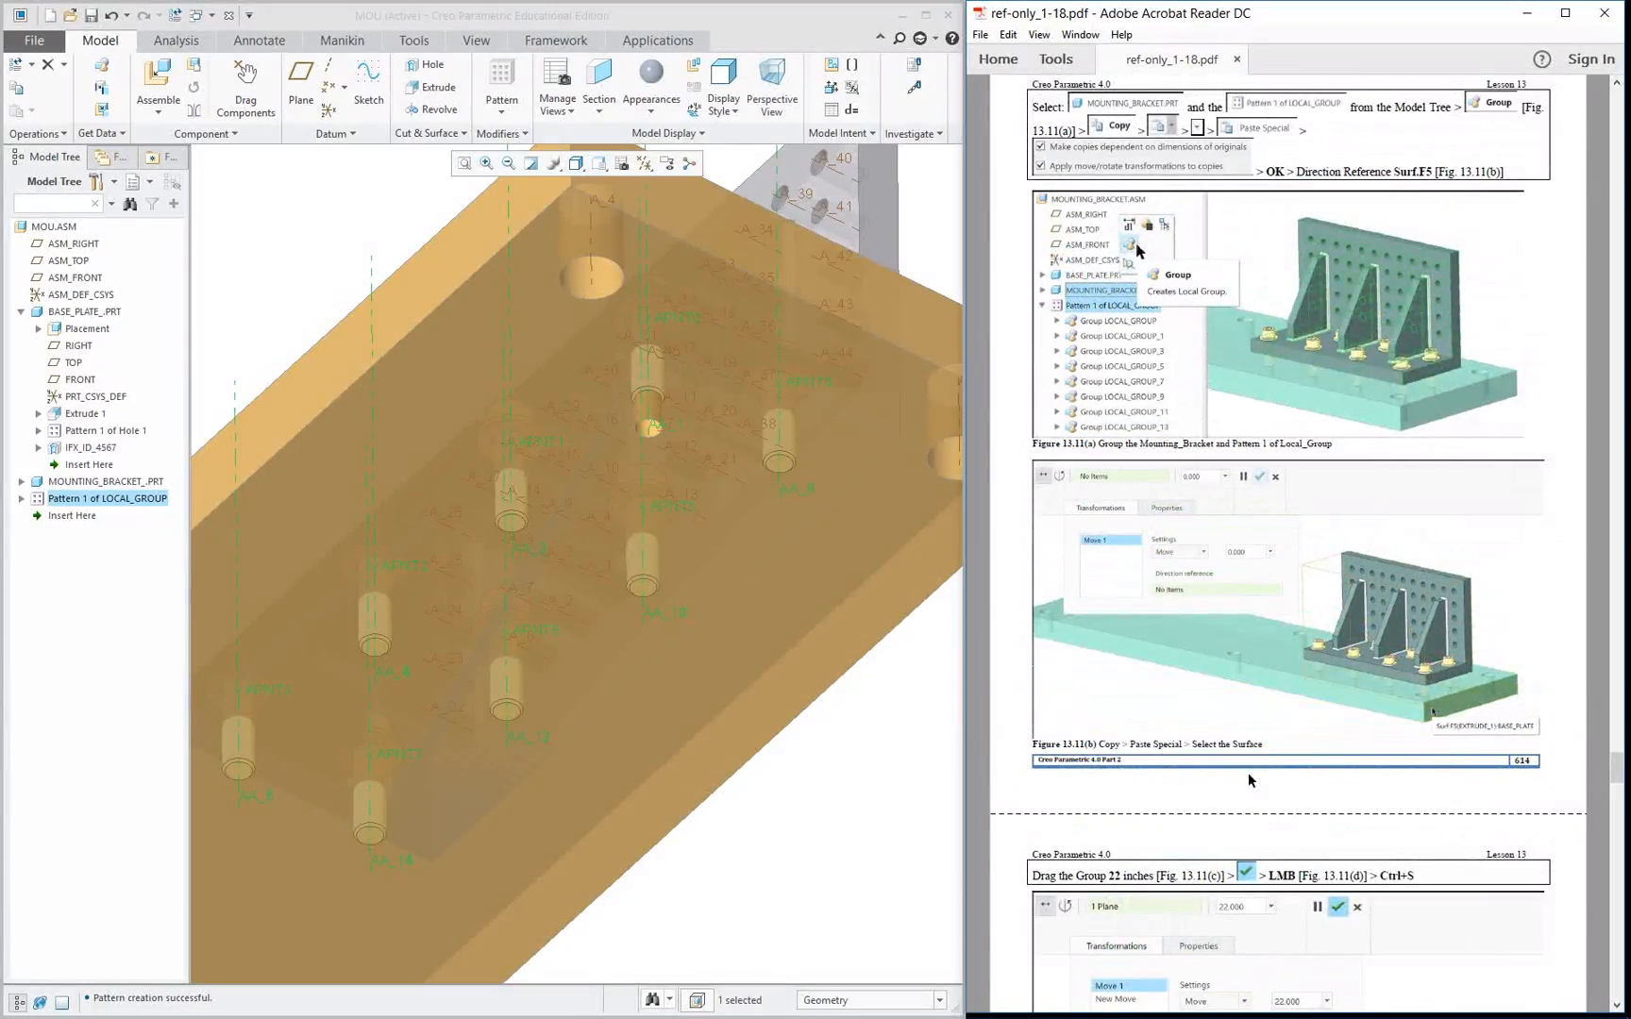
scroll(1248, 776, "up", 1)
scroll(1248, 774, "up", 20)
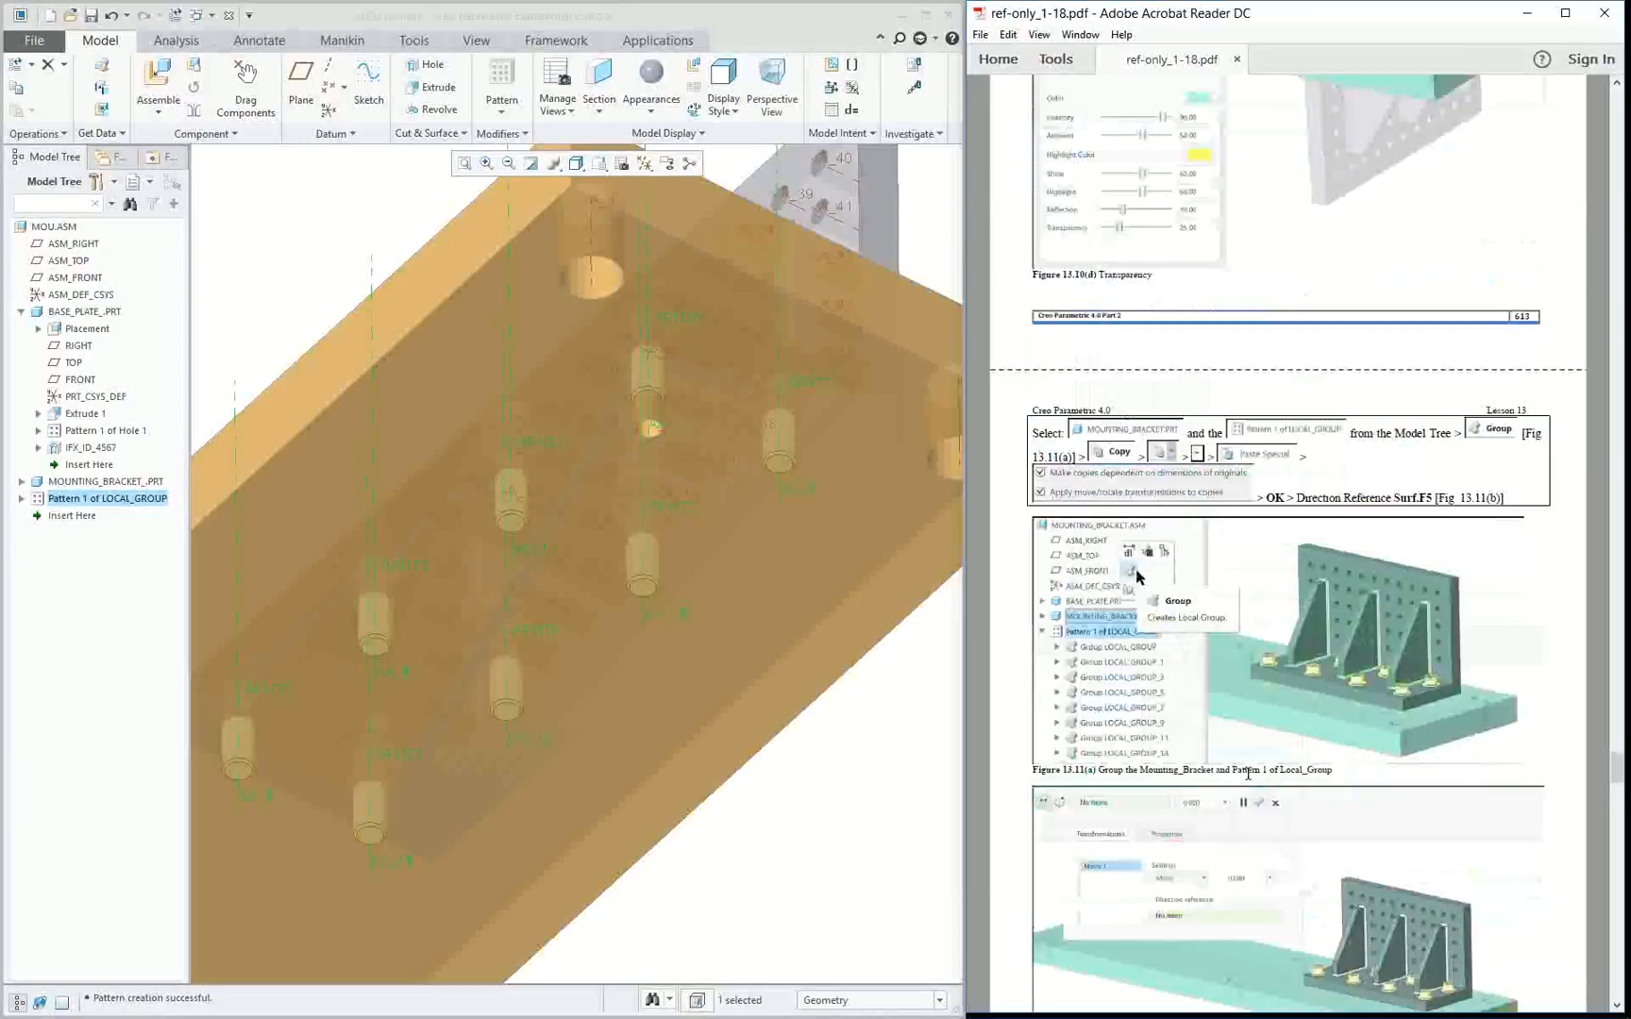
scroll(1247, 774, "up", 4)
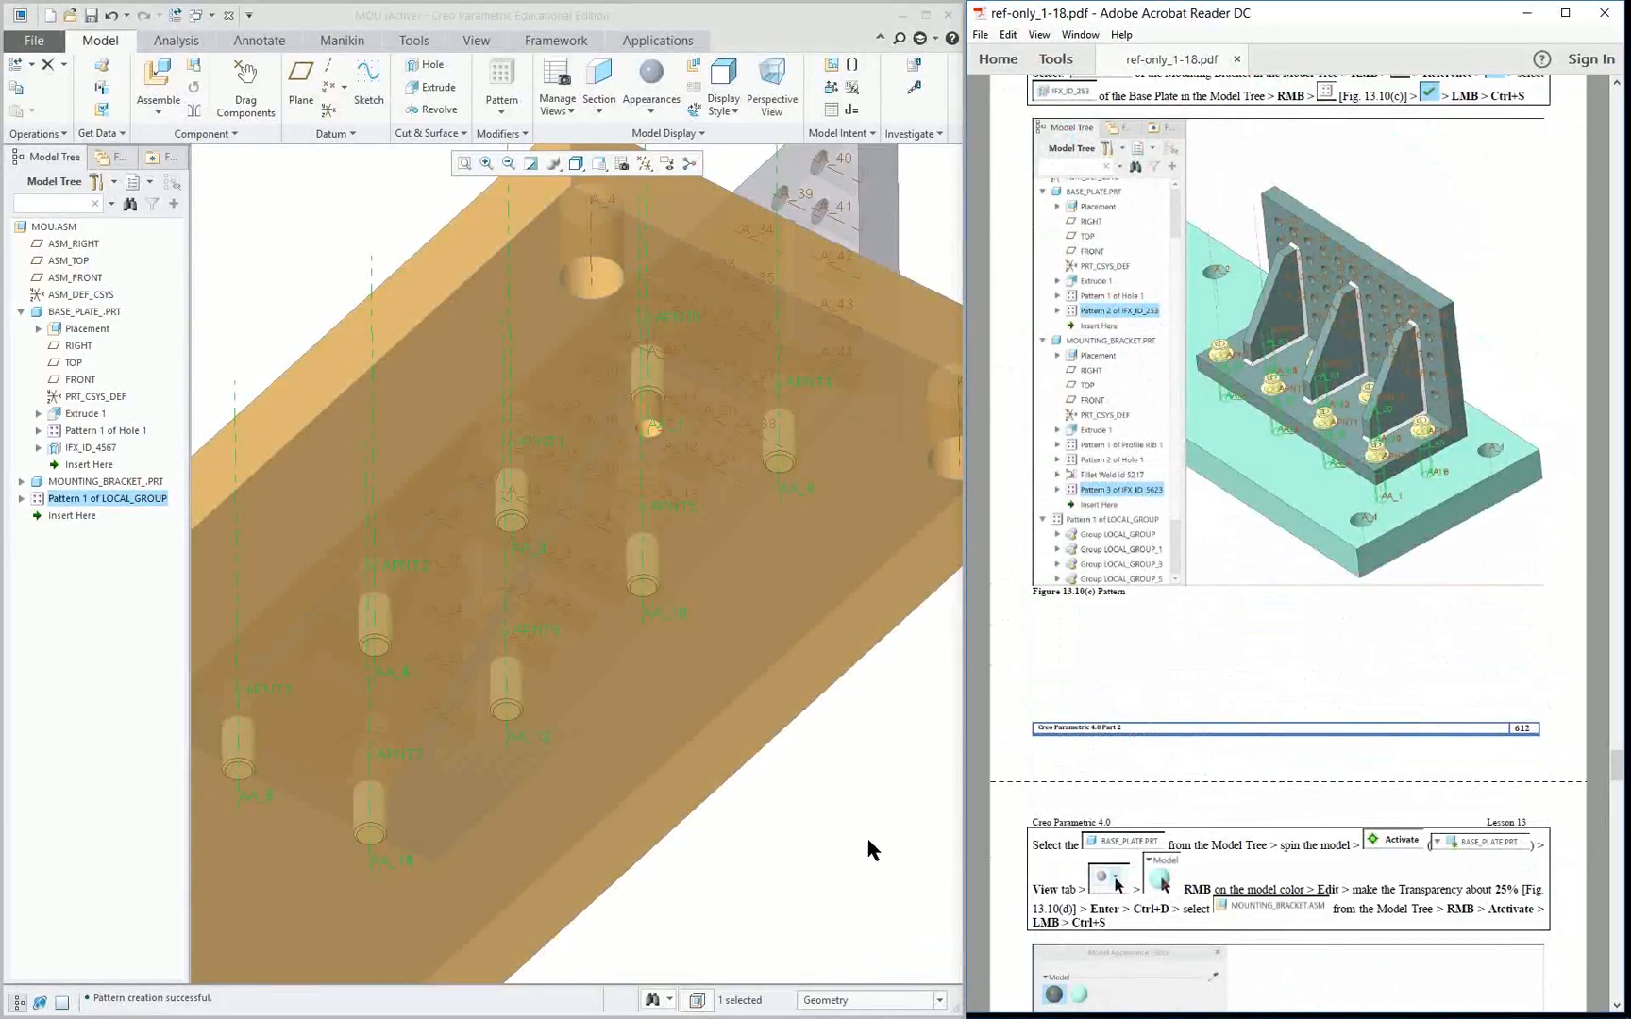
Expand Pattern 1 of LOCAL_GROUP and its first local group, and highlight that group to examine its members in the model.
left_click(238, 300)
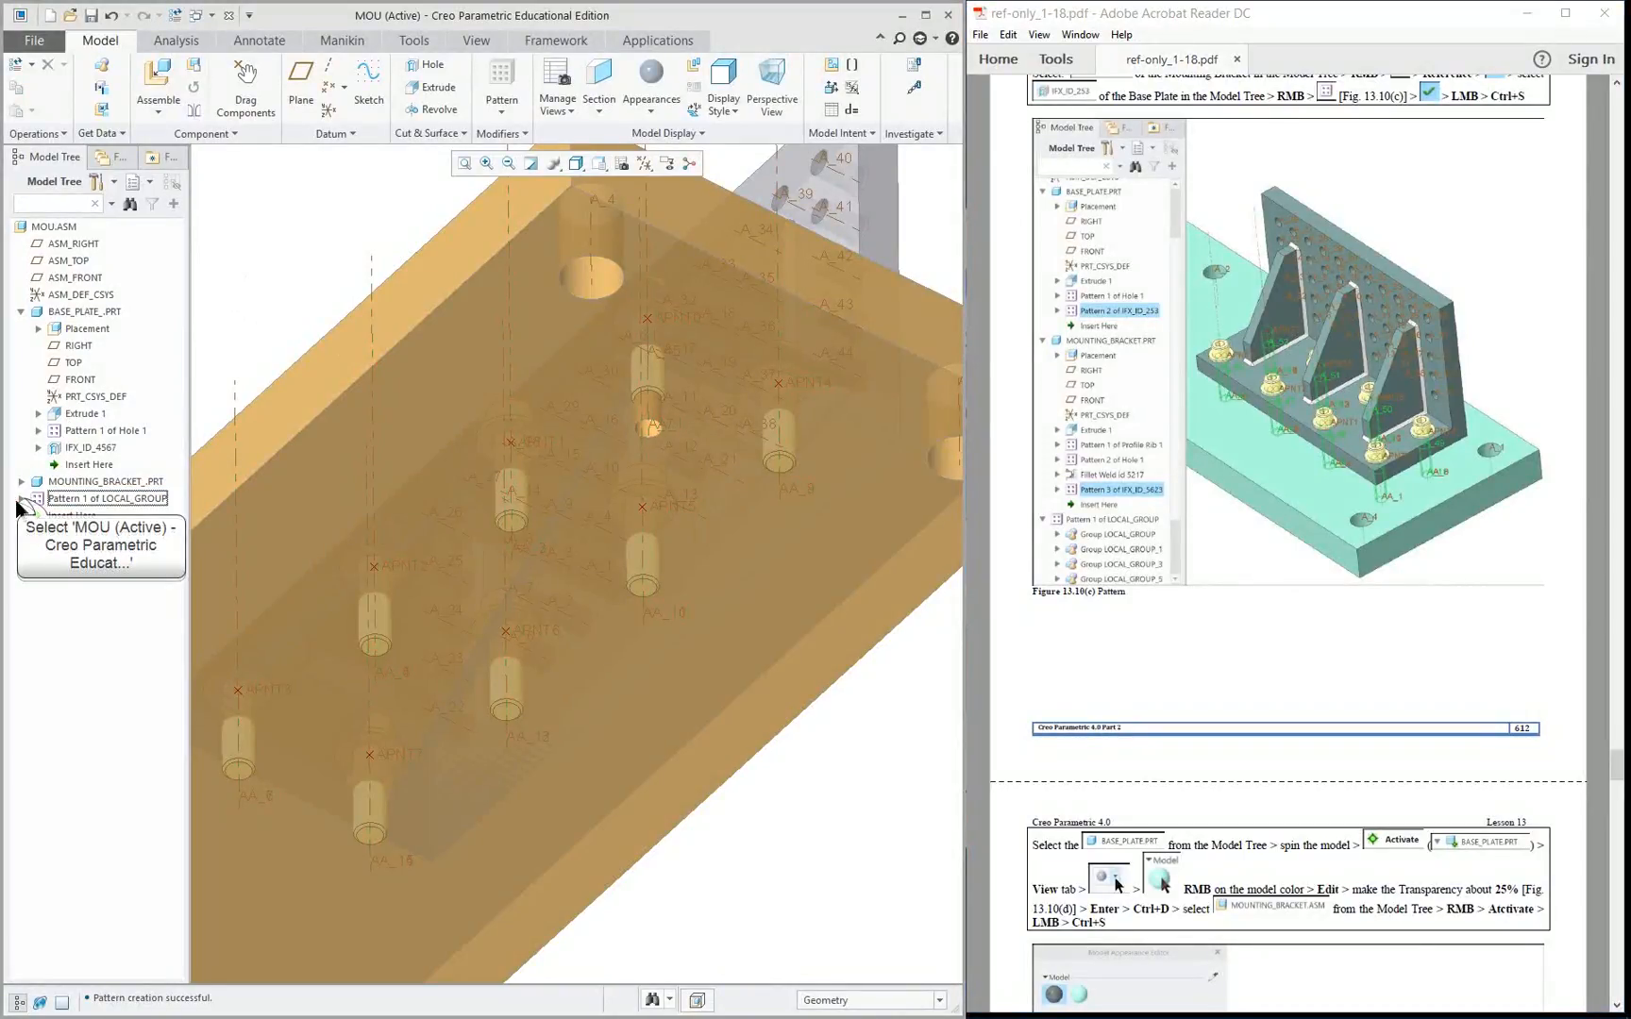
left_click(19, 500)
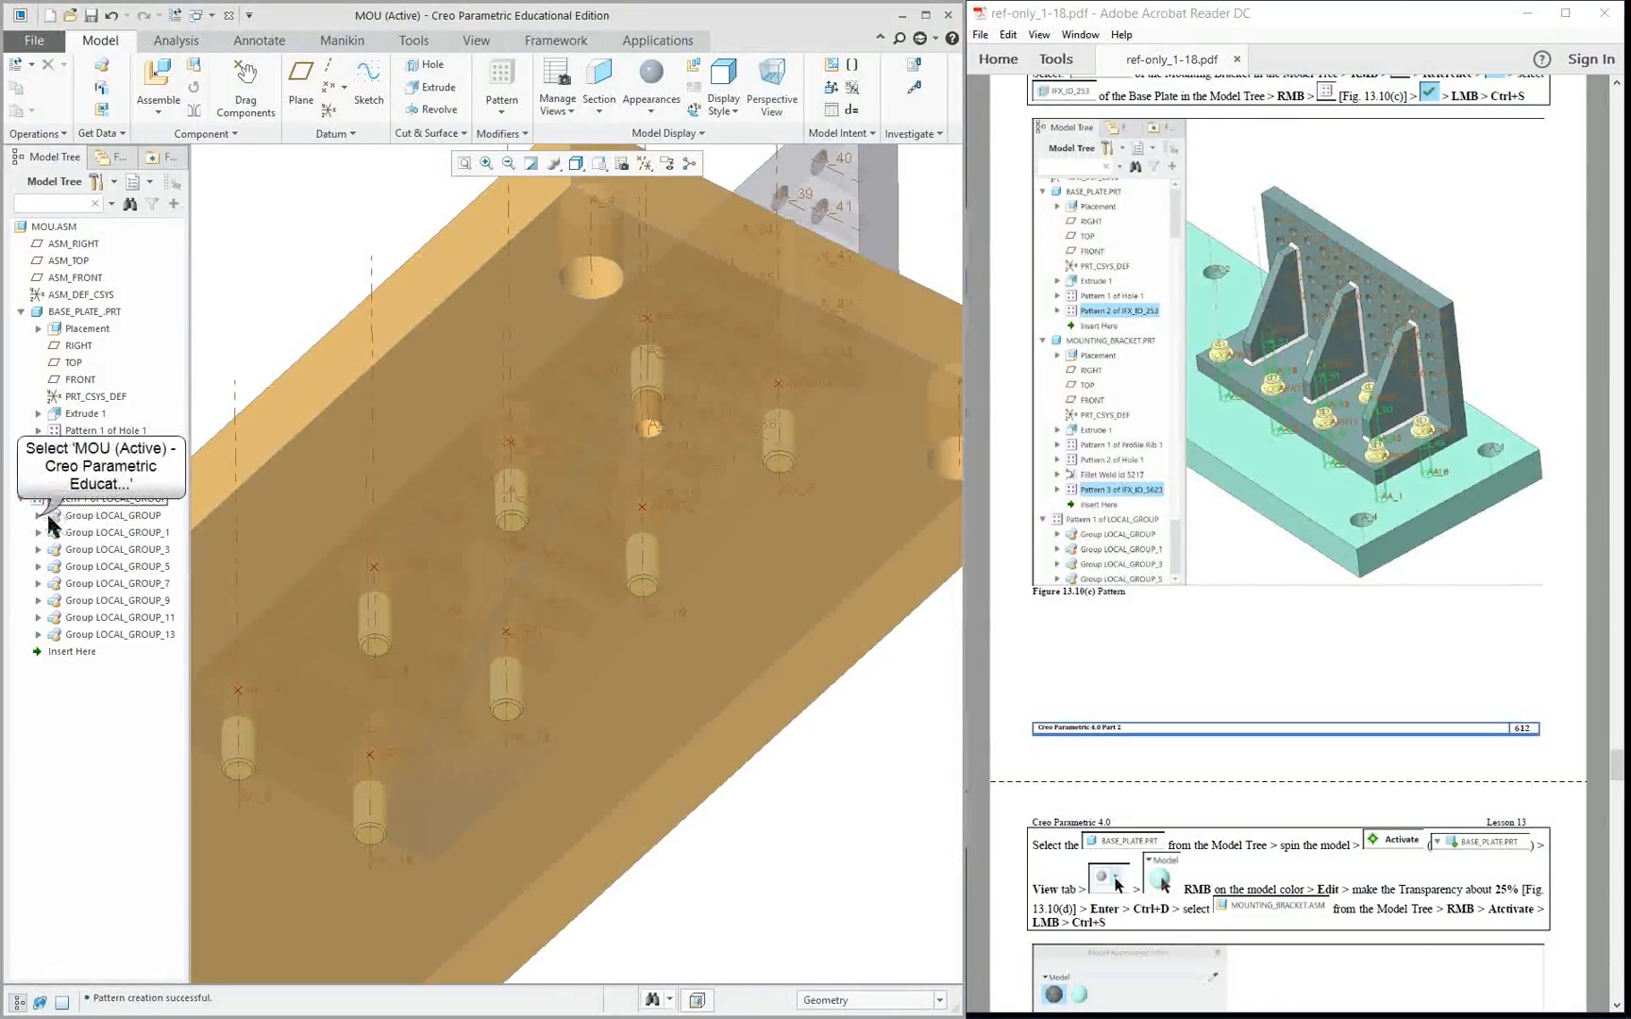
left_click(39, 515)
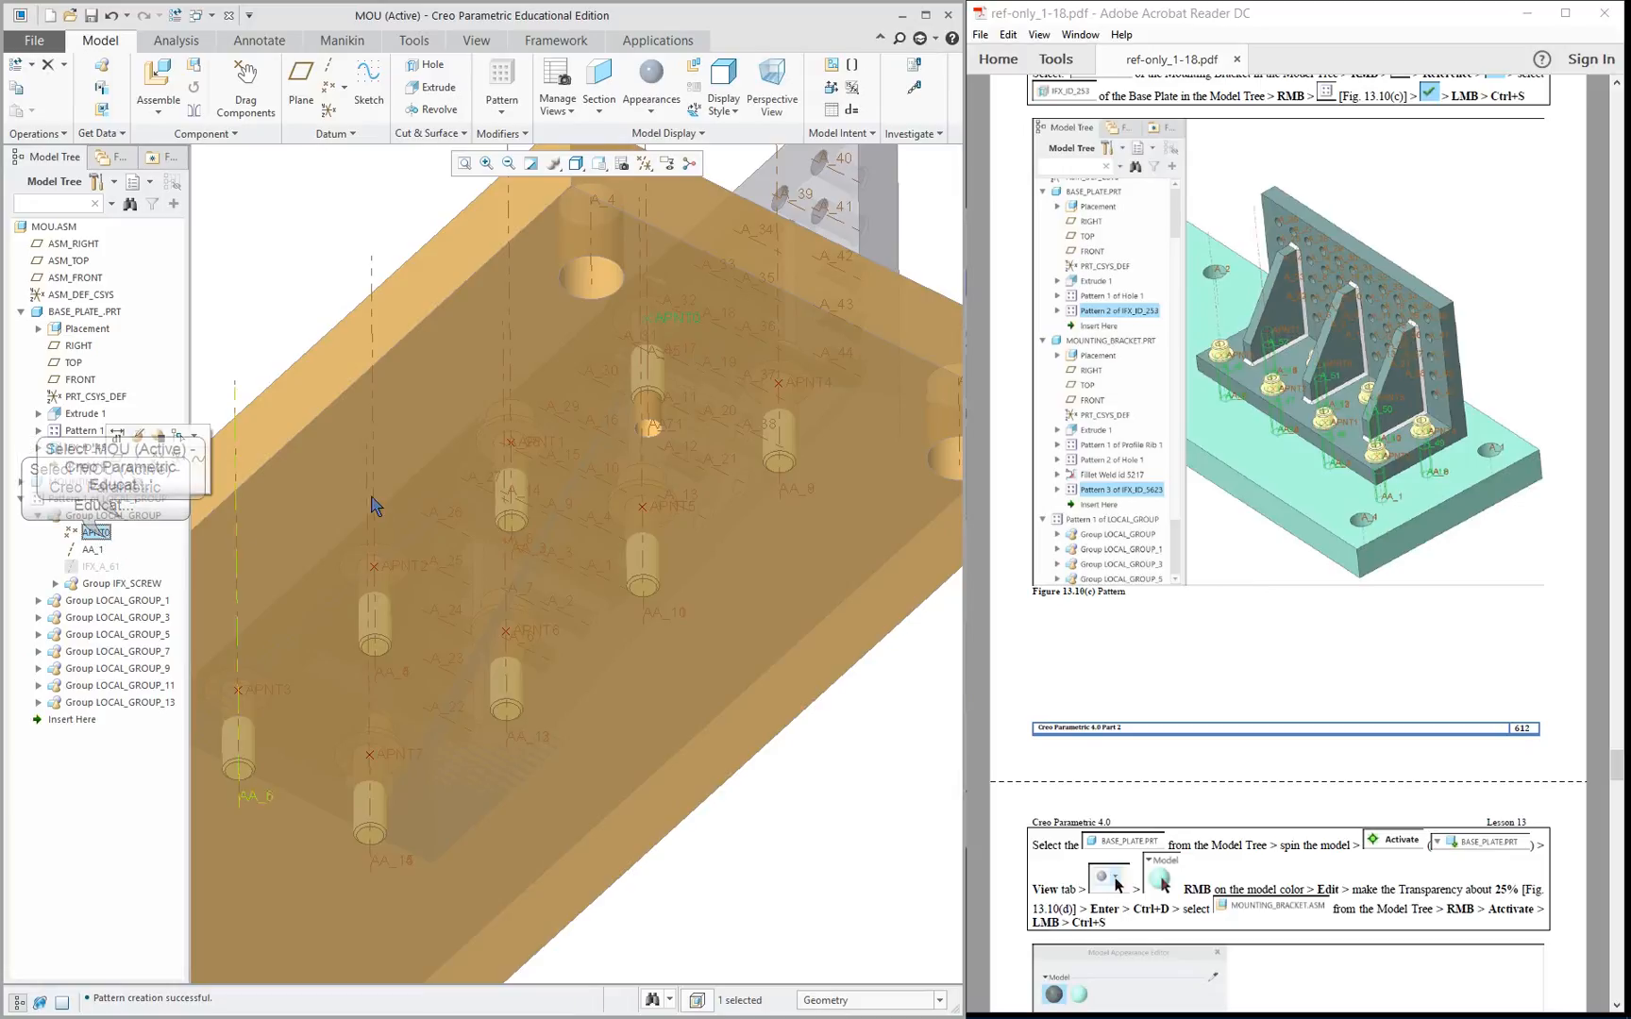
left_click(136, 515)
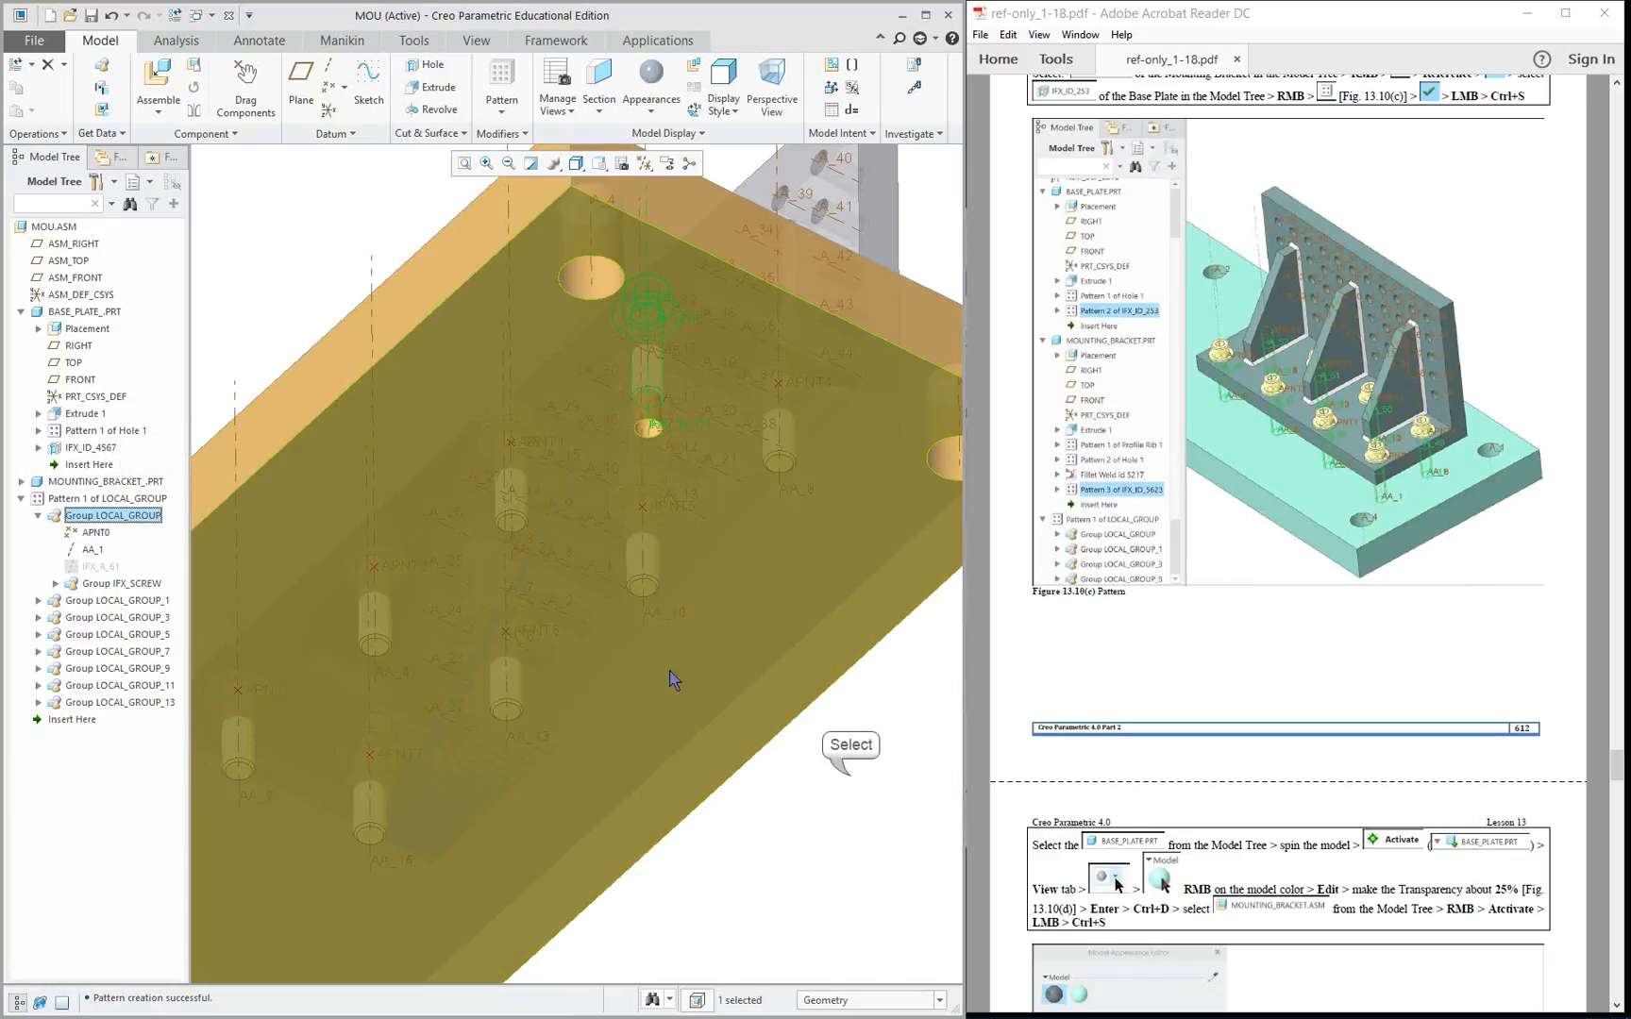
left_click(851, 780)
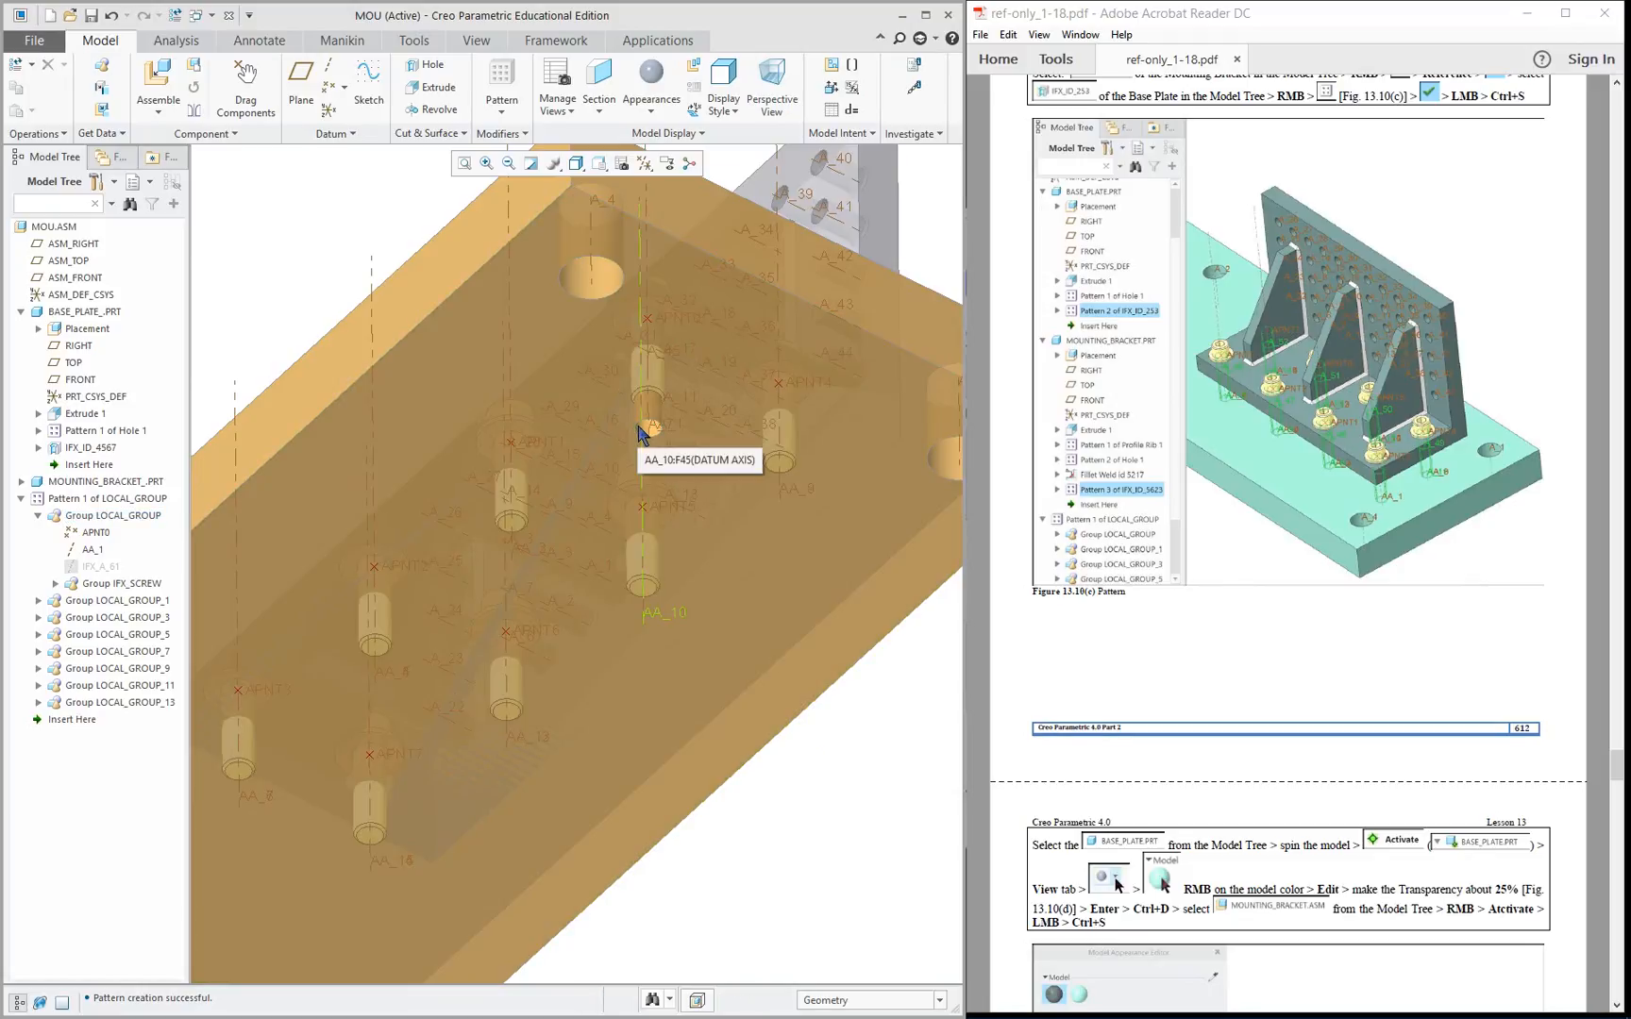
Activate the base plate and pattern its IFX_ID_4567 screw hole as a reference pattern.
right_click(85, 311)
left_click(99, 262)
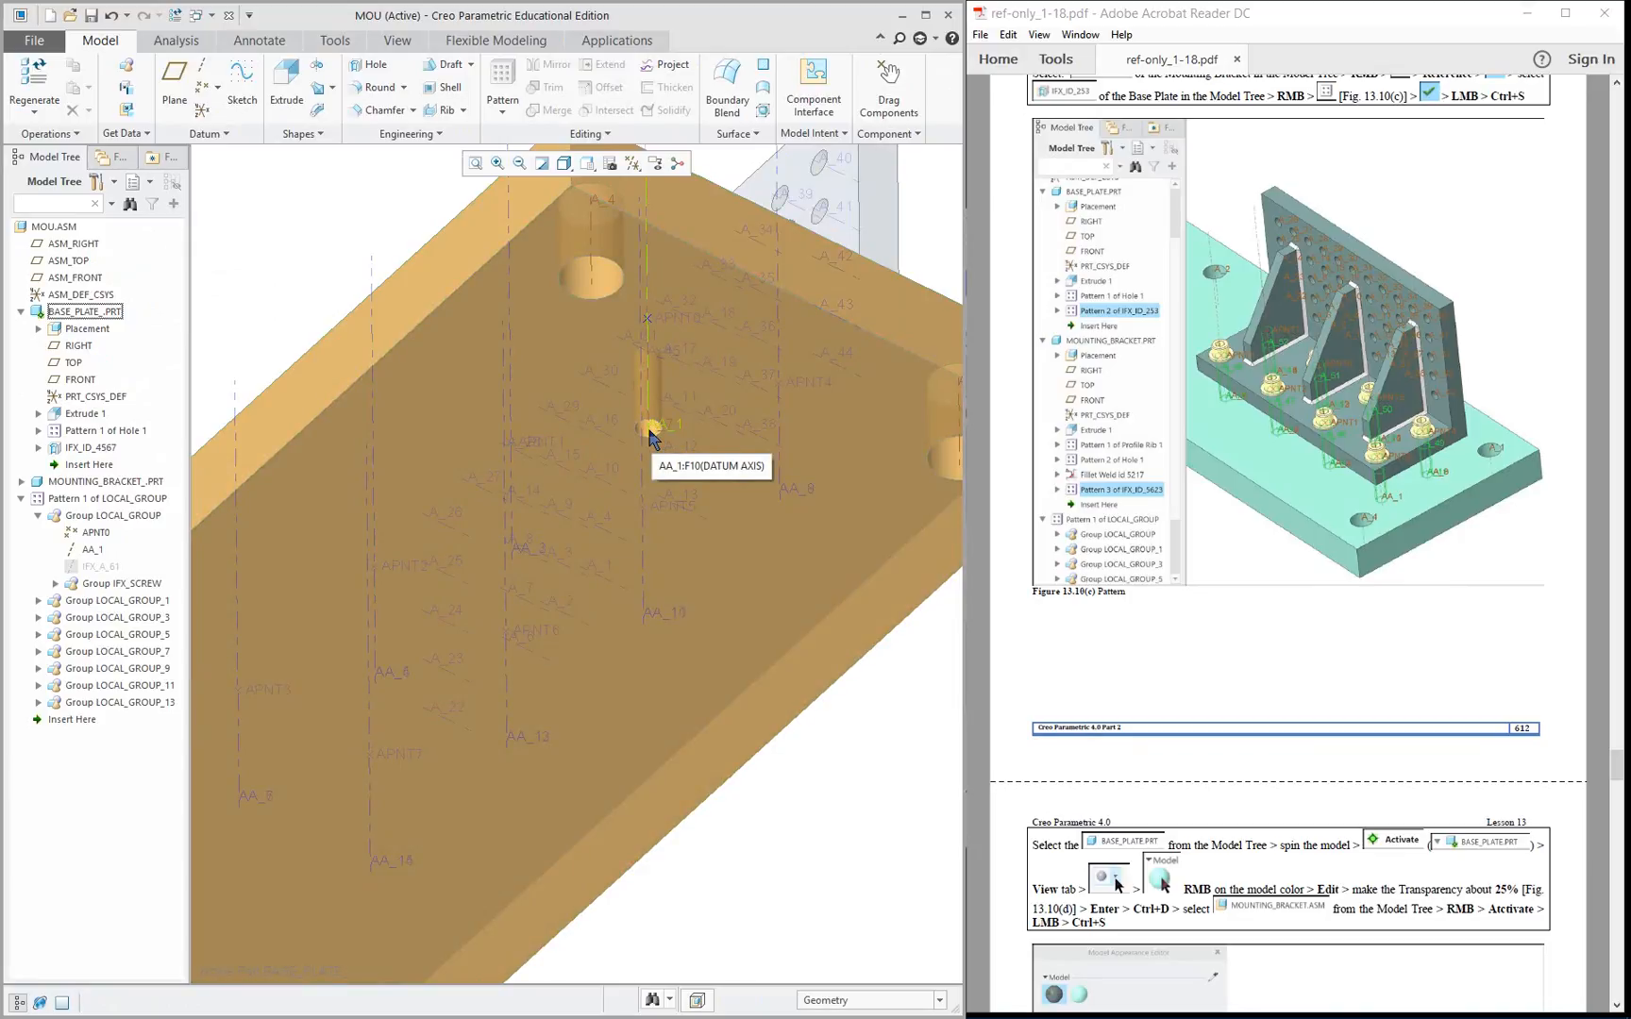
left_click(80, 449)
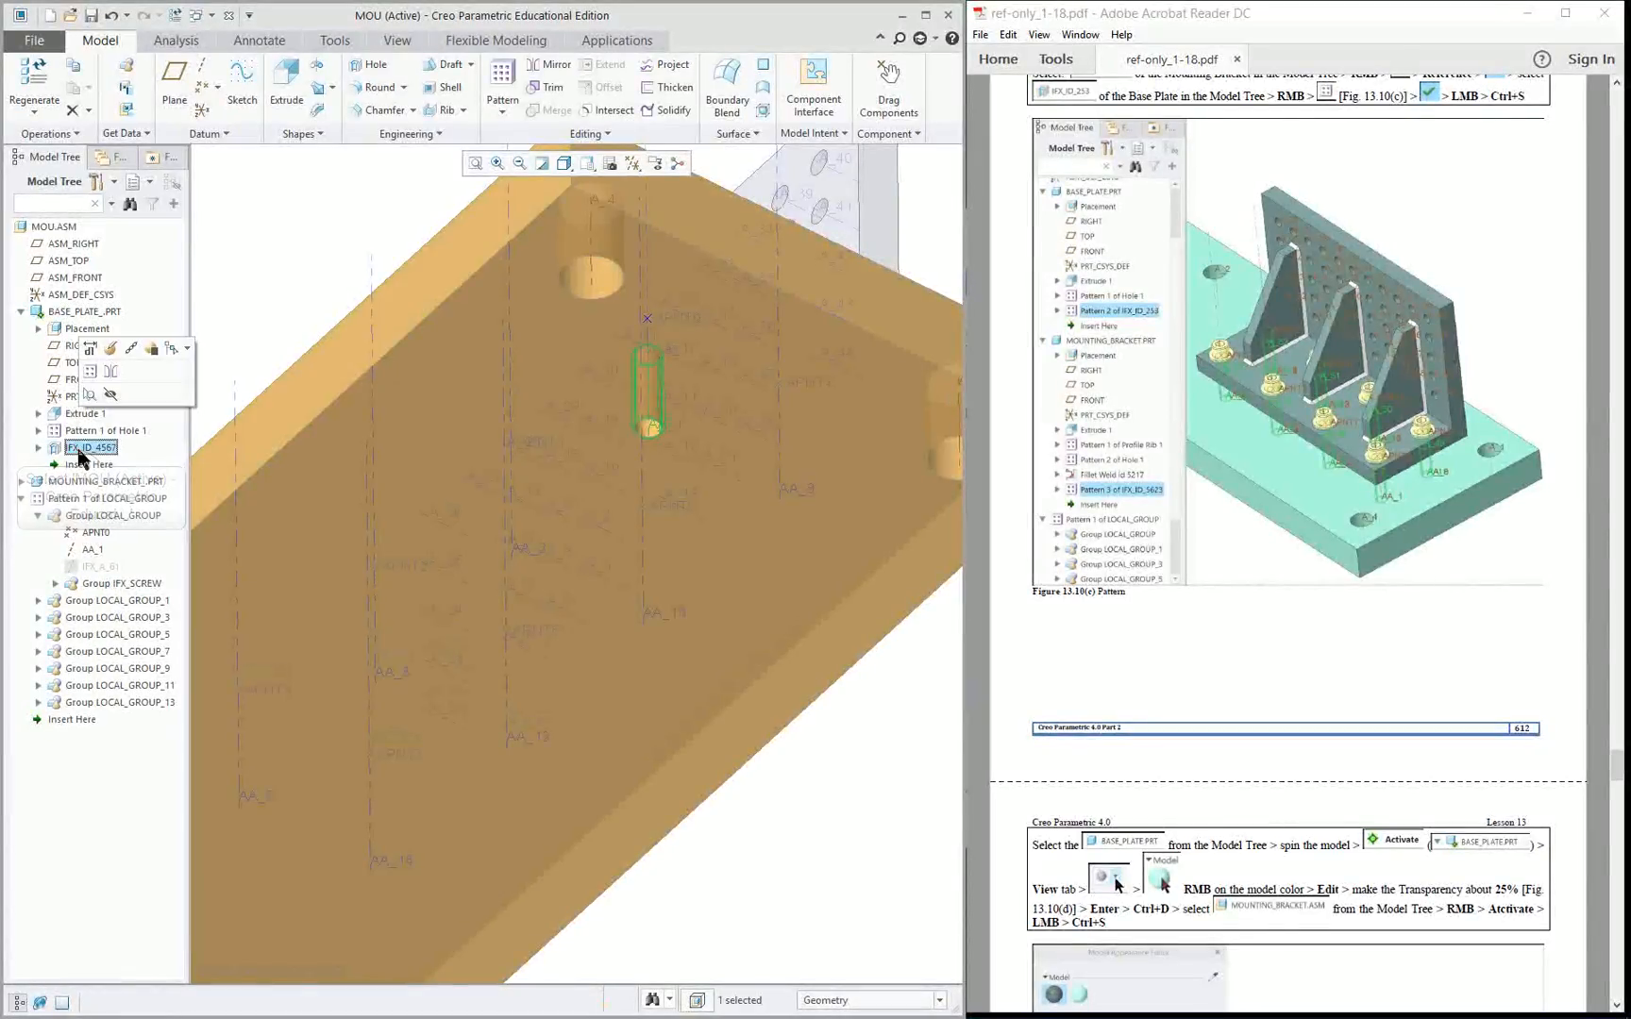
left_click(37, 448)
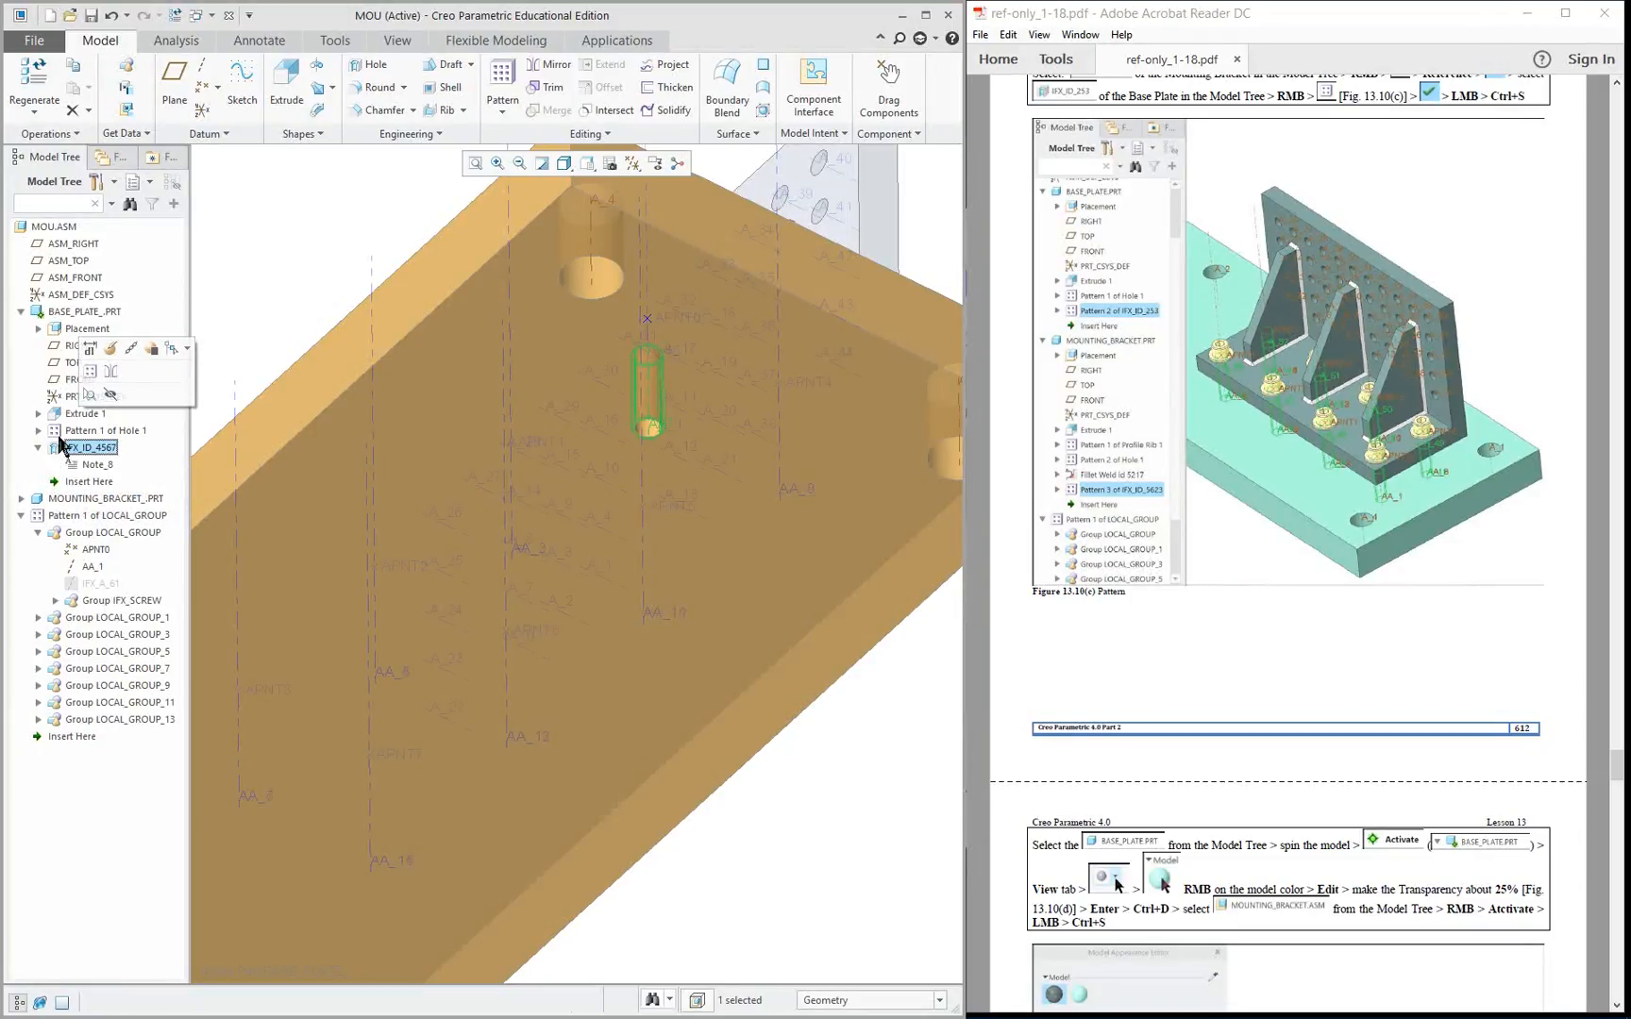
left_click(91, 379)
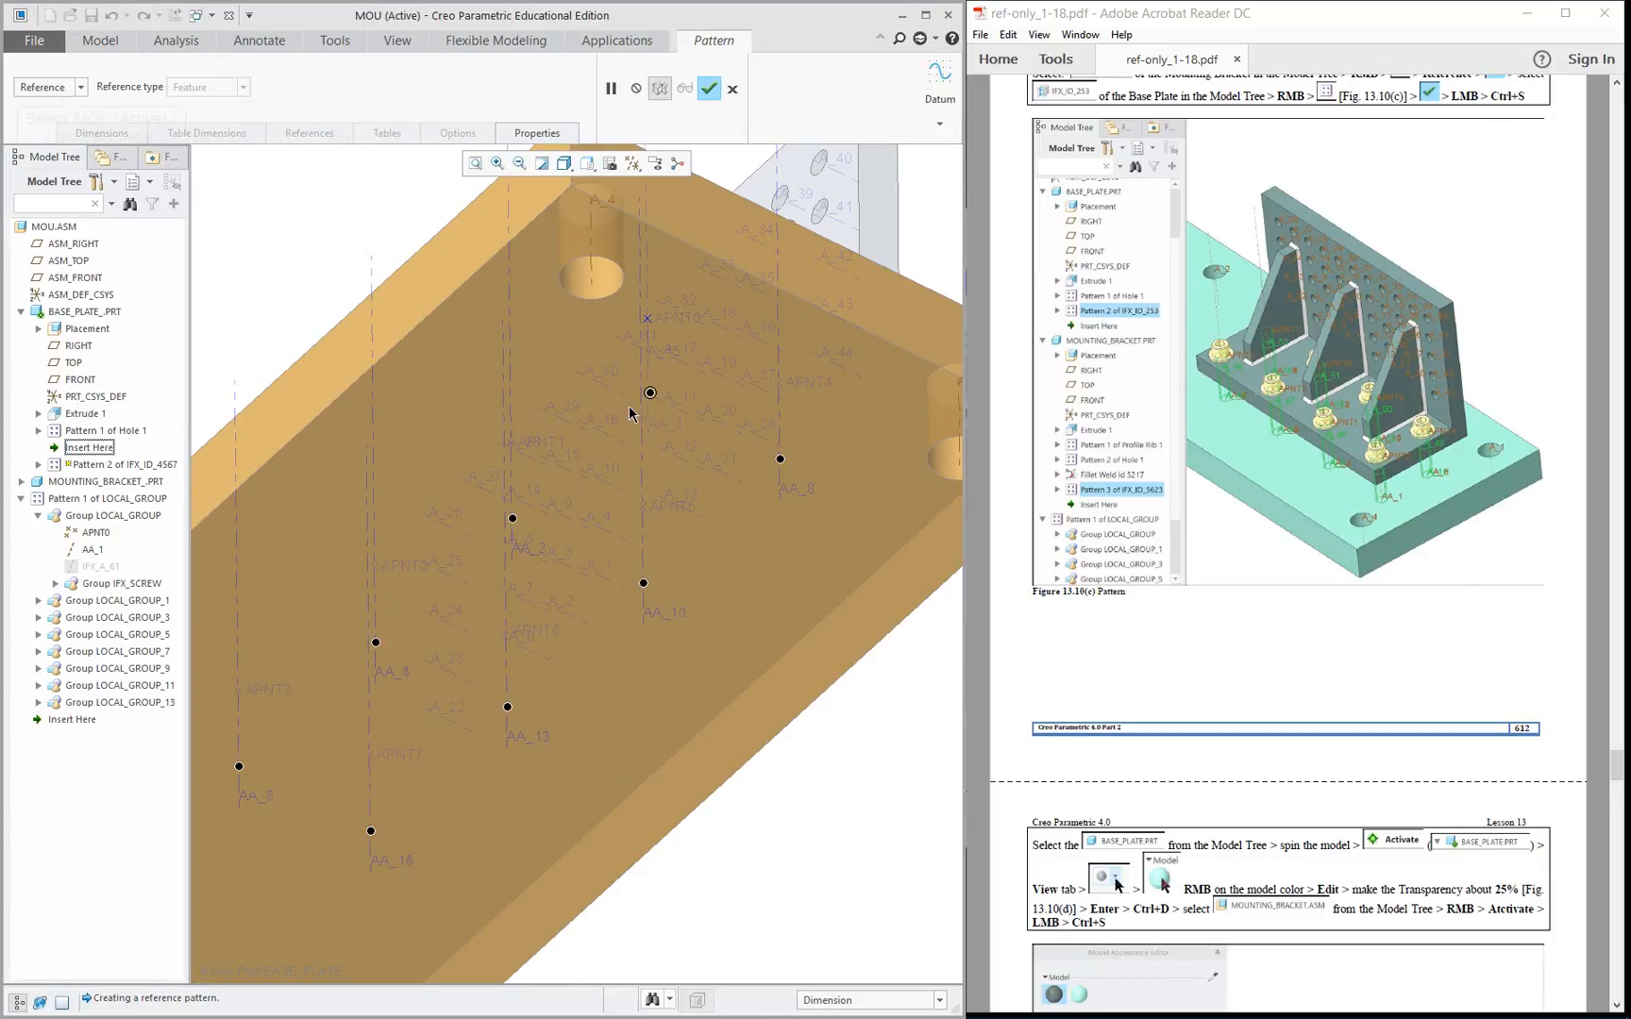
left_click(41, 88)
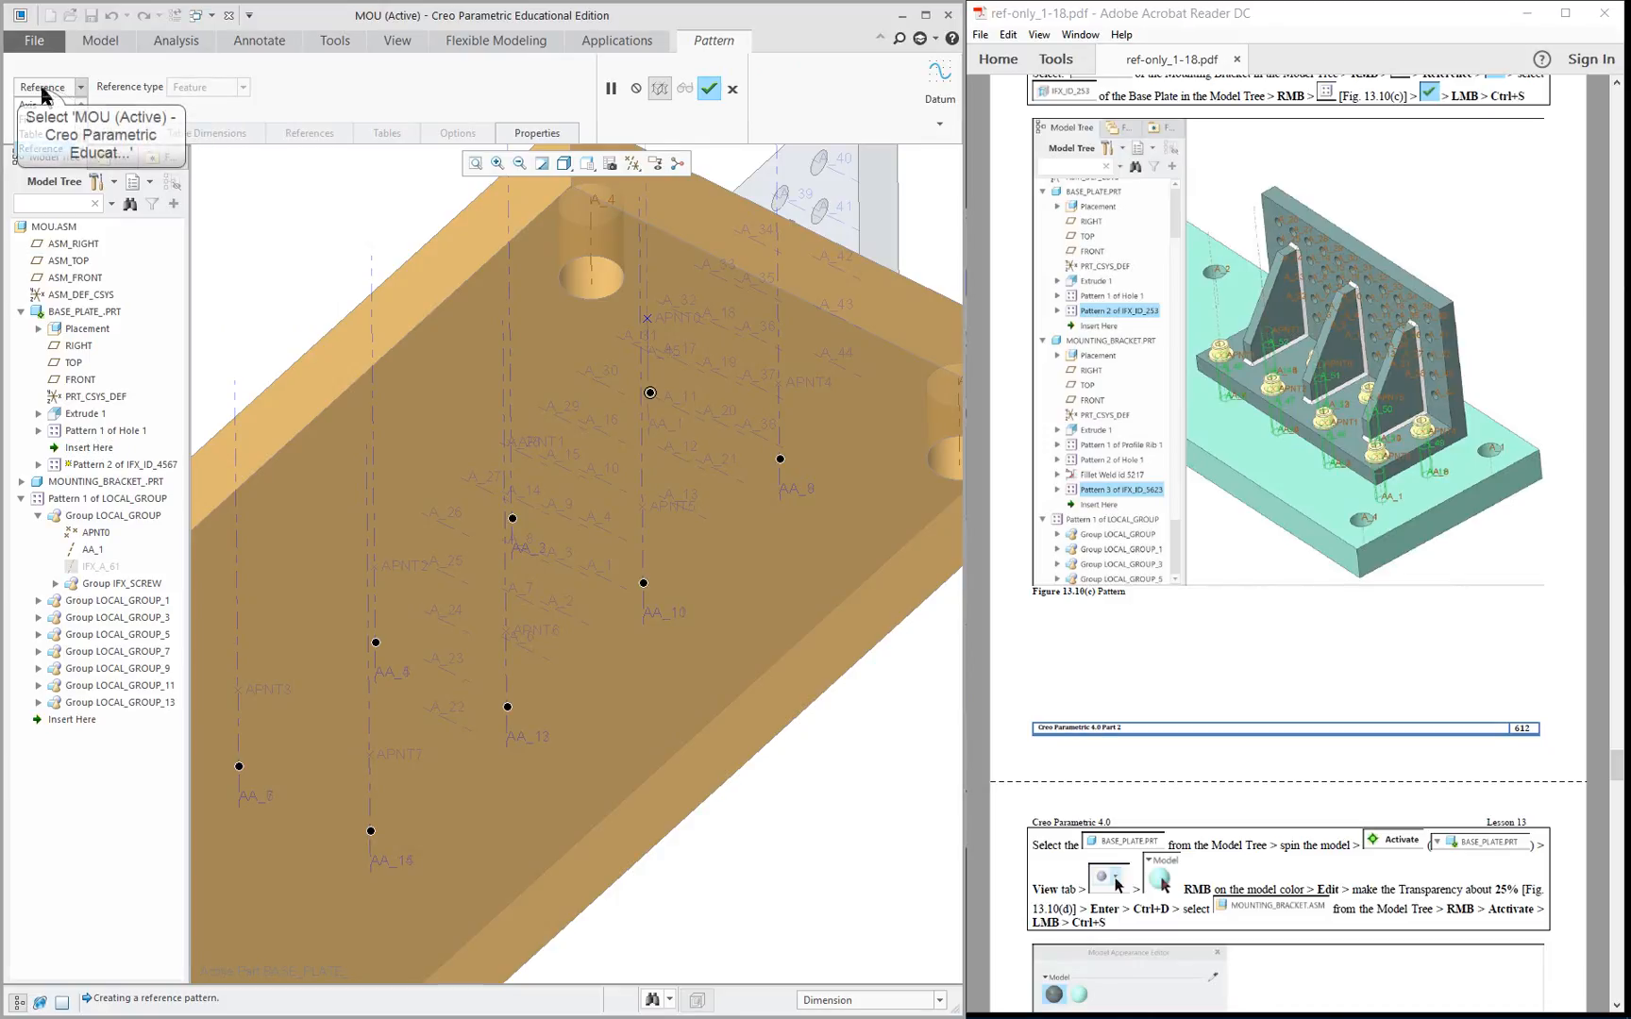
left_click(42, 88)
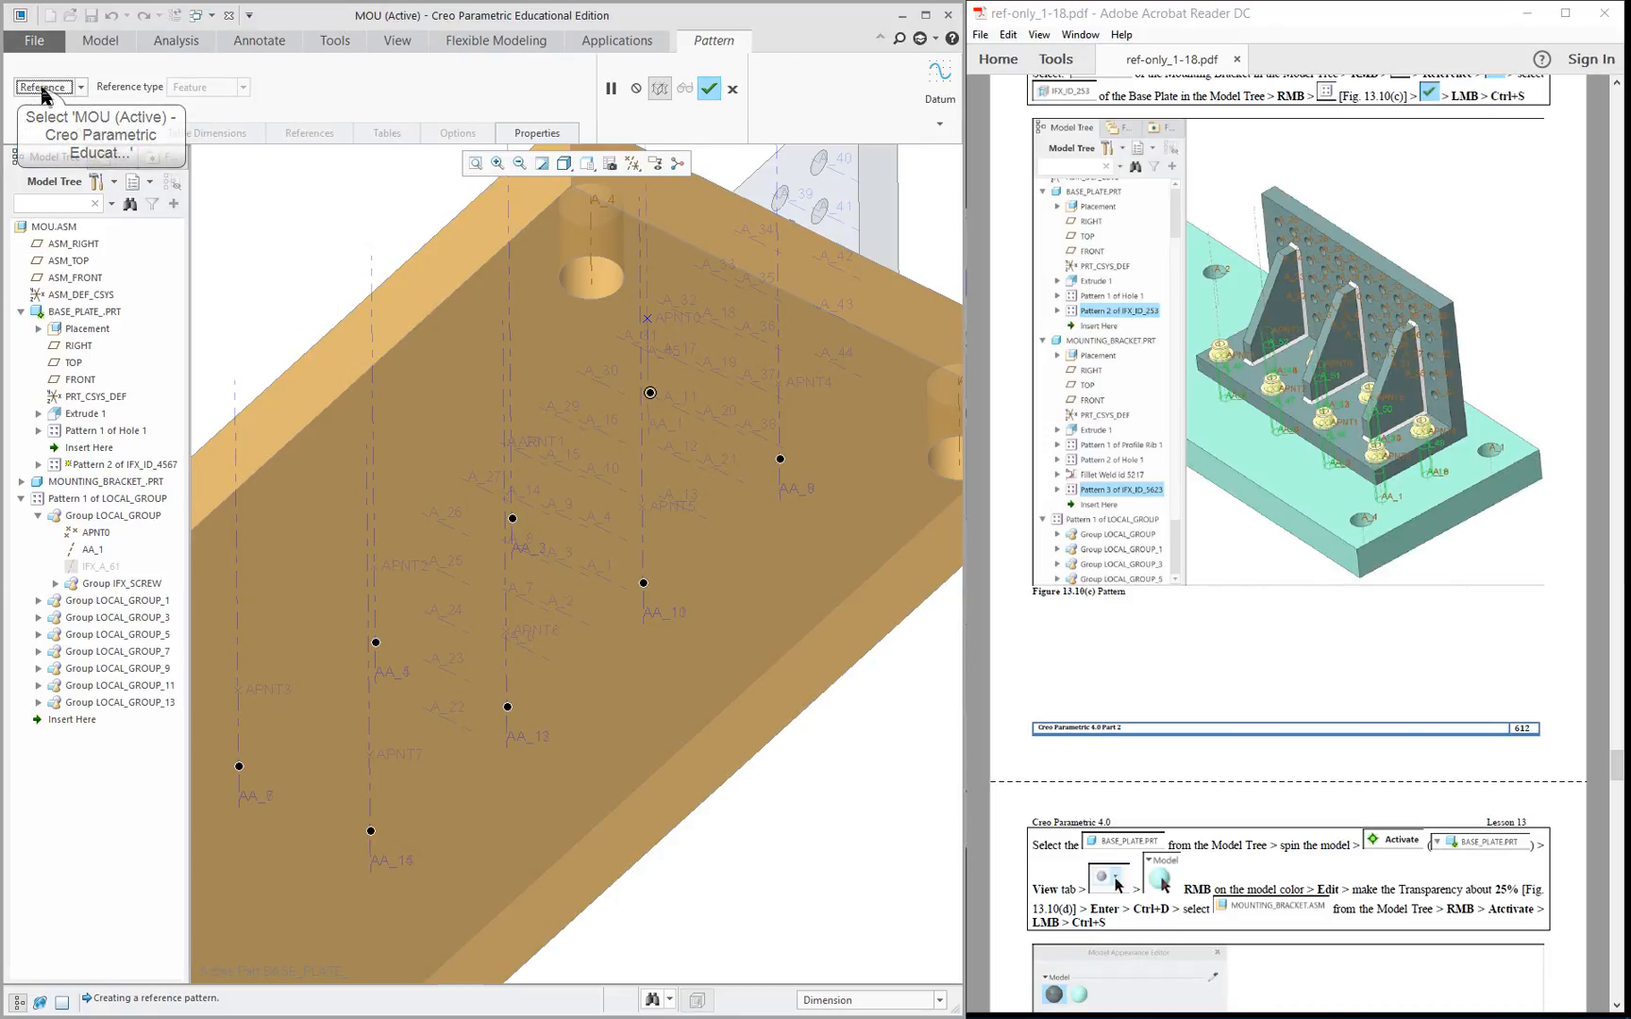
left_click(709, 89)
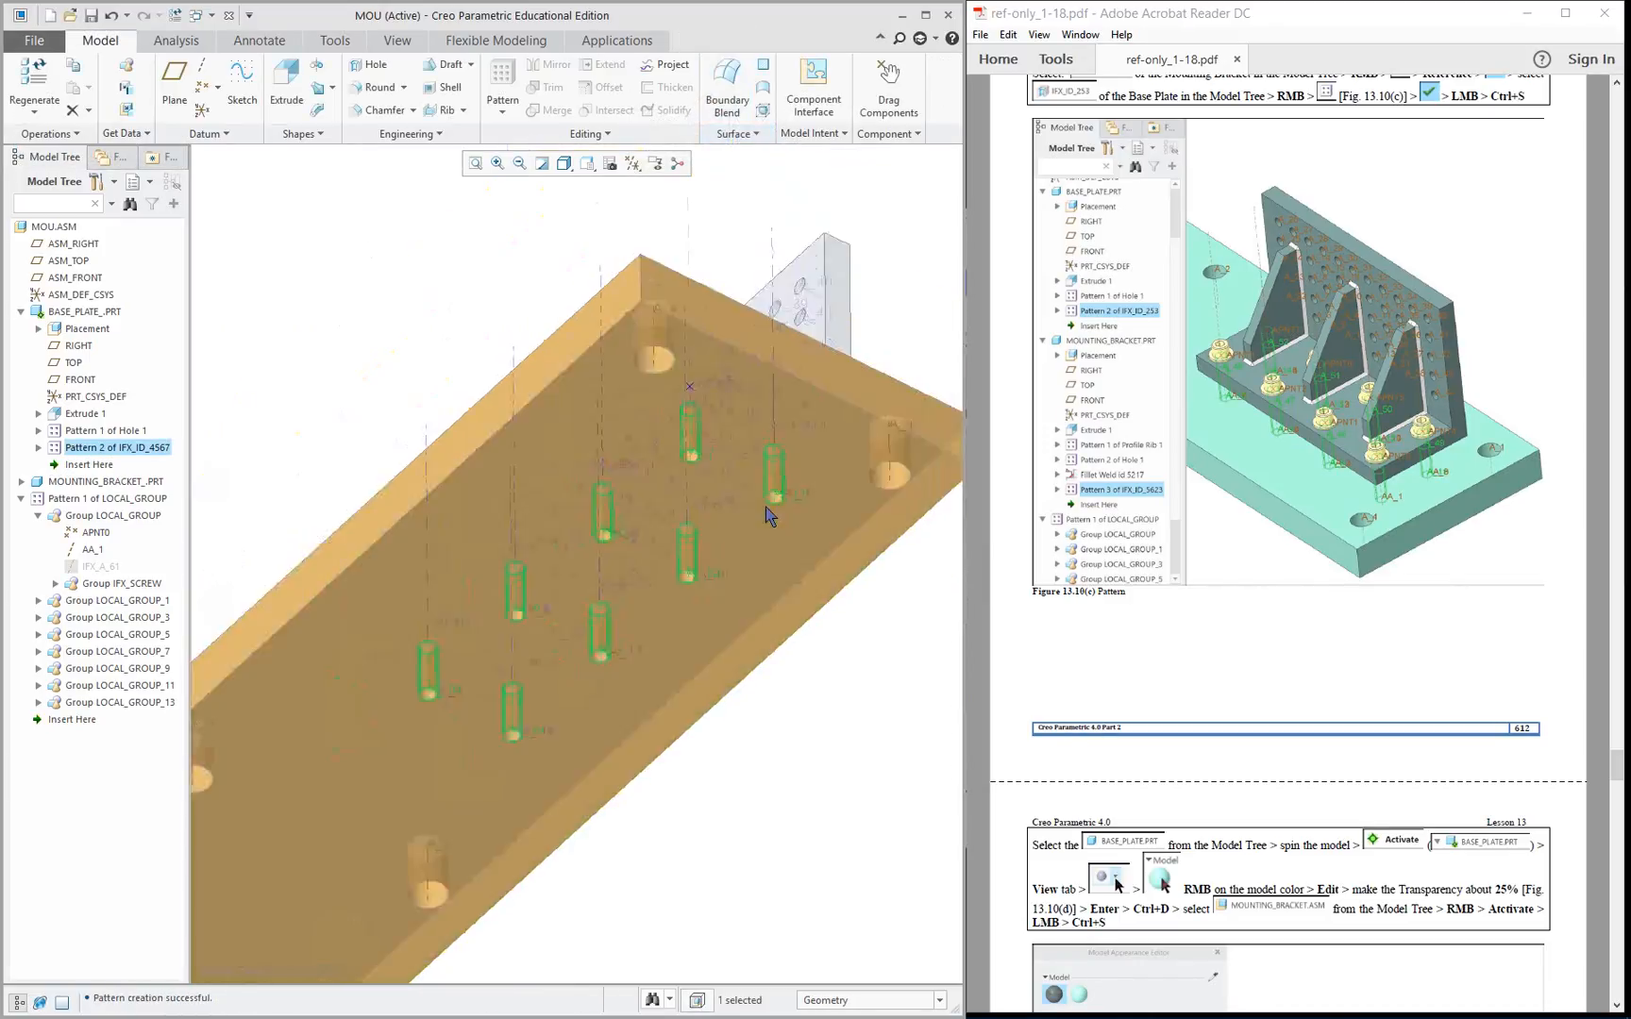
Reactivate the top-level assembly MOU.ASM.
middle_click_drag(767, 514, 783, 604)
left_click(791, 666)
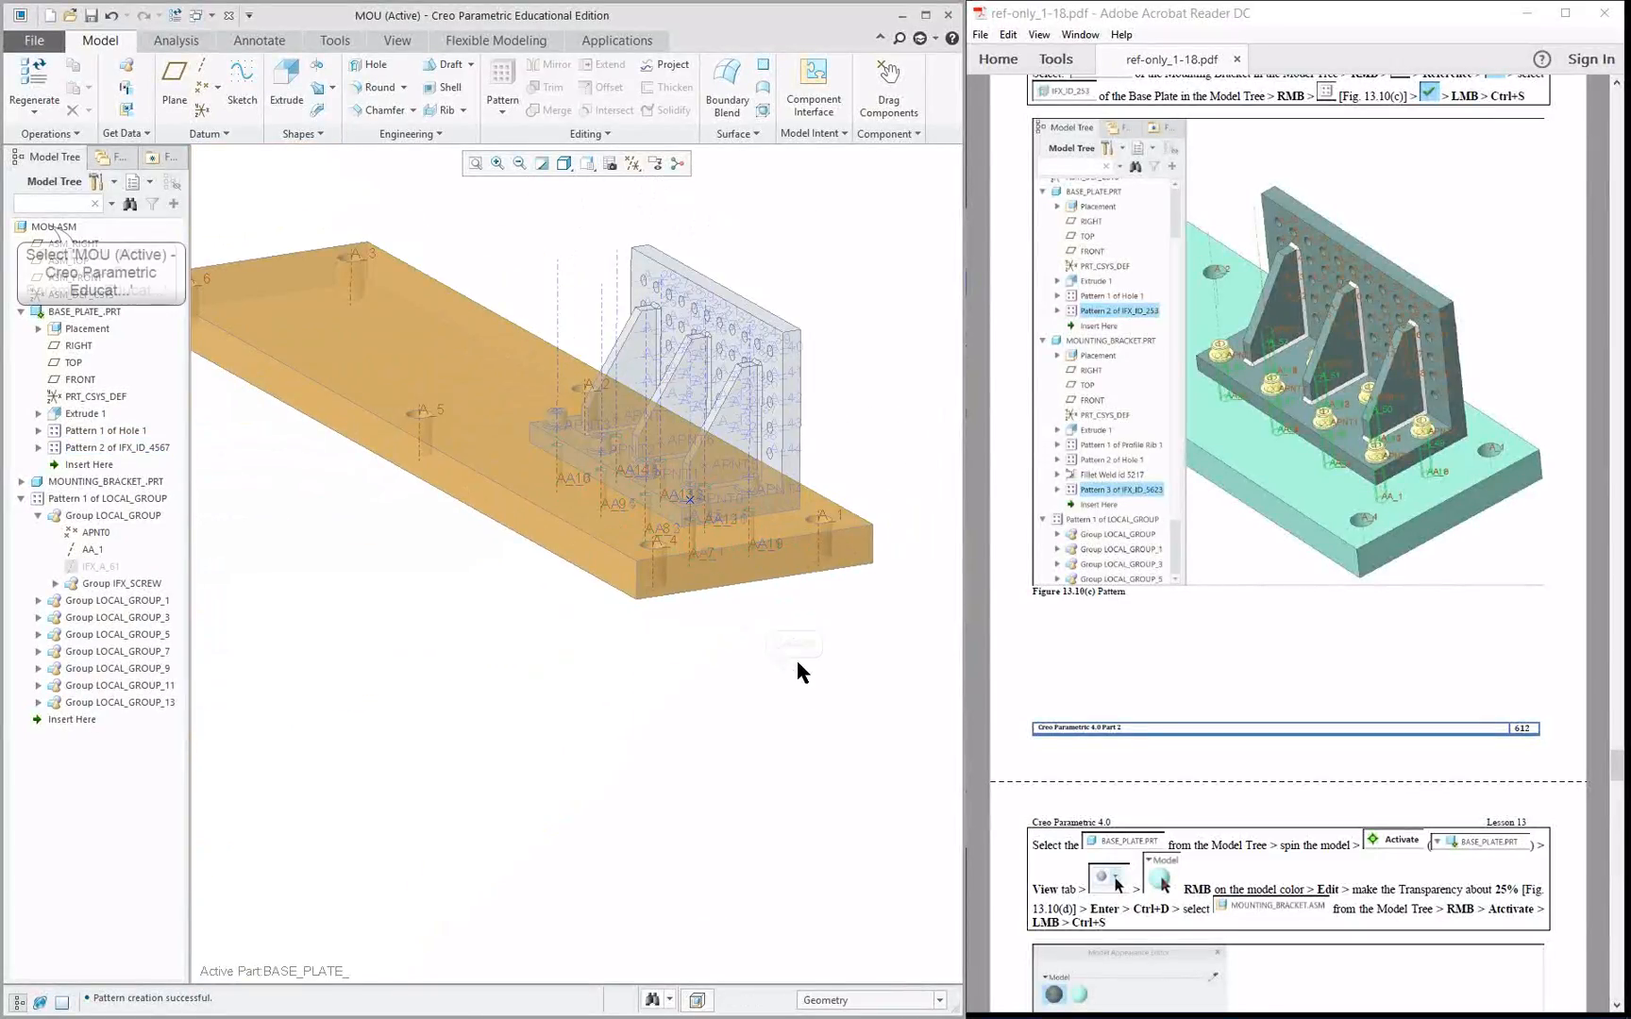
right_click(47, 226)
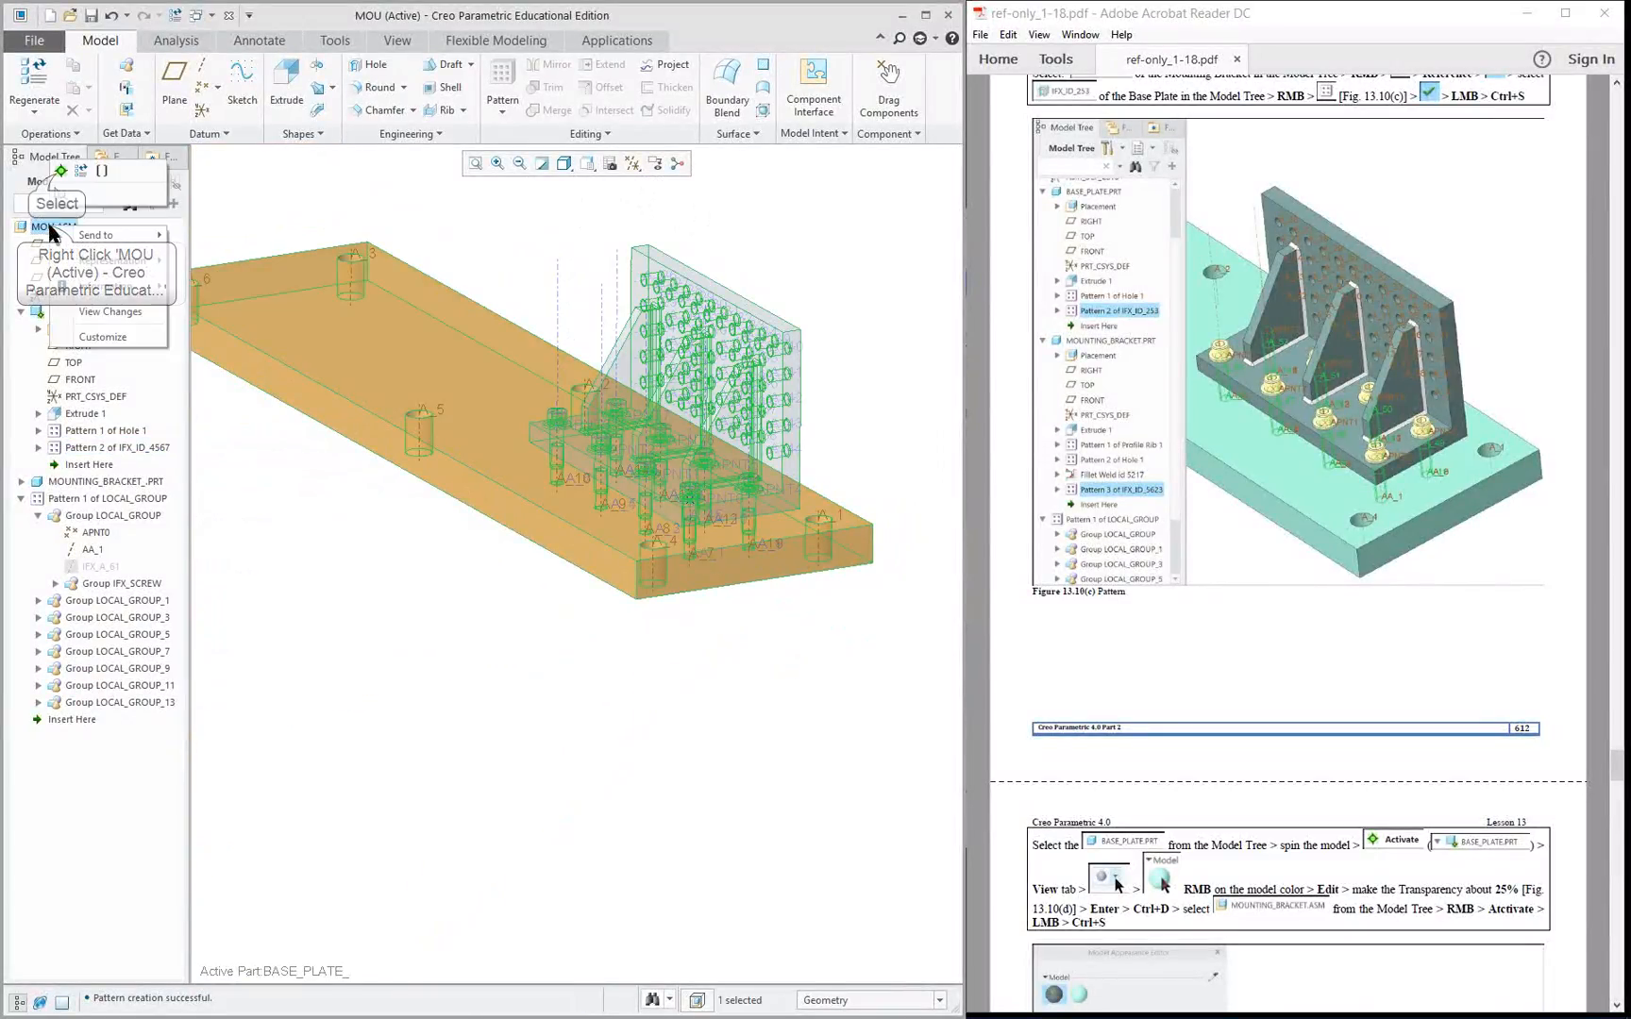
left_click(58, 171)
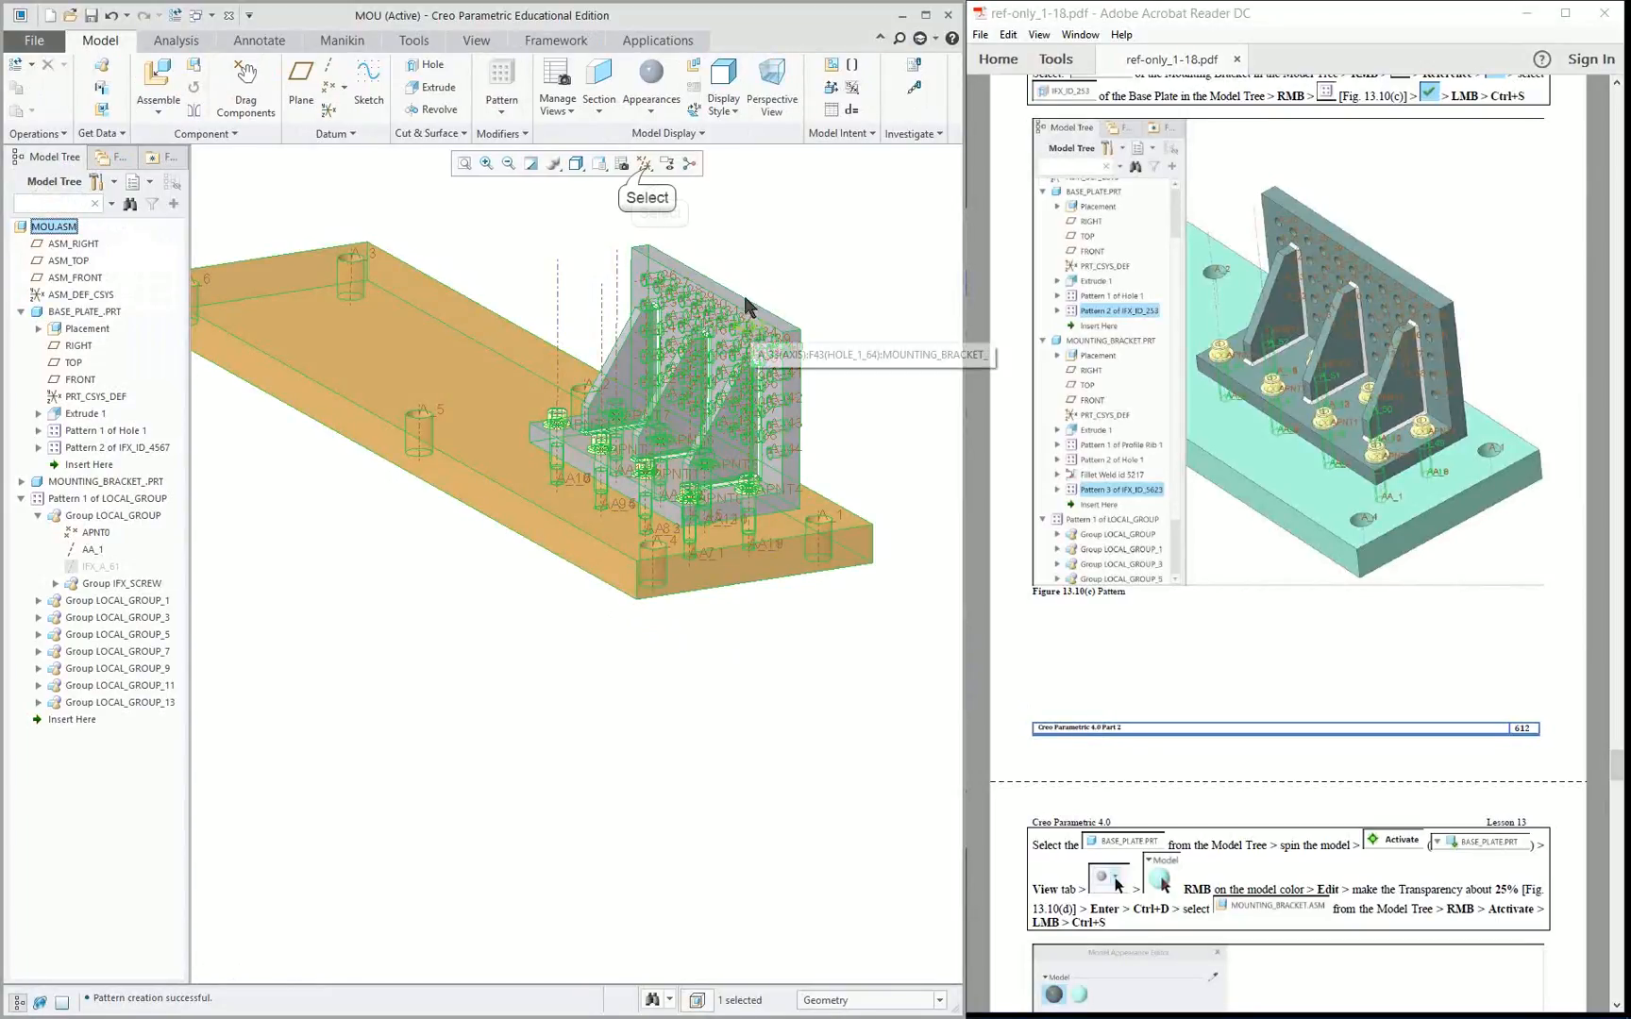
Hide all datum axes, points, coordinate systems and planes in the assembly, and clear the selection.
left_click(644, 163)
left_click(644, 258)
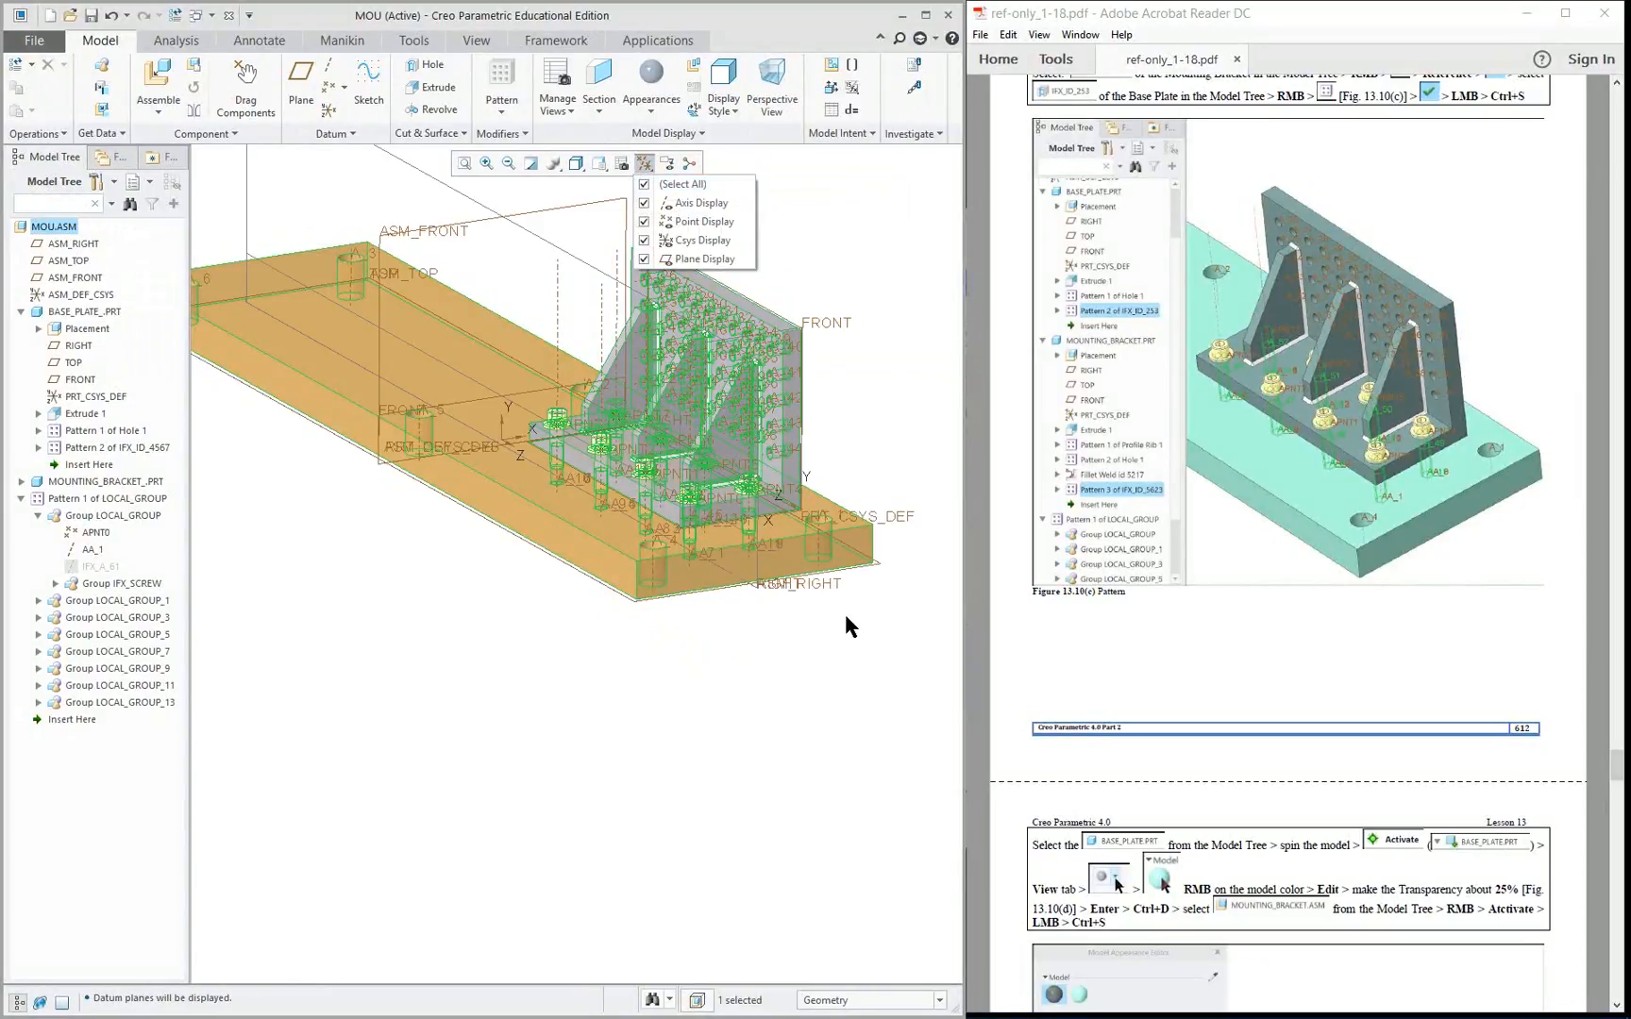
left_click(644, 184)
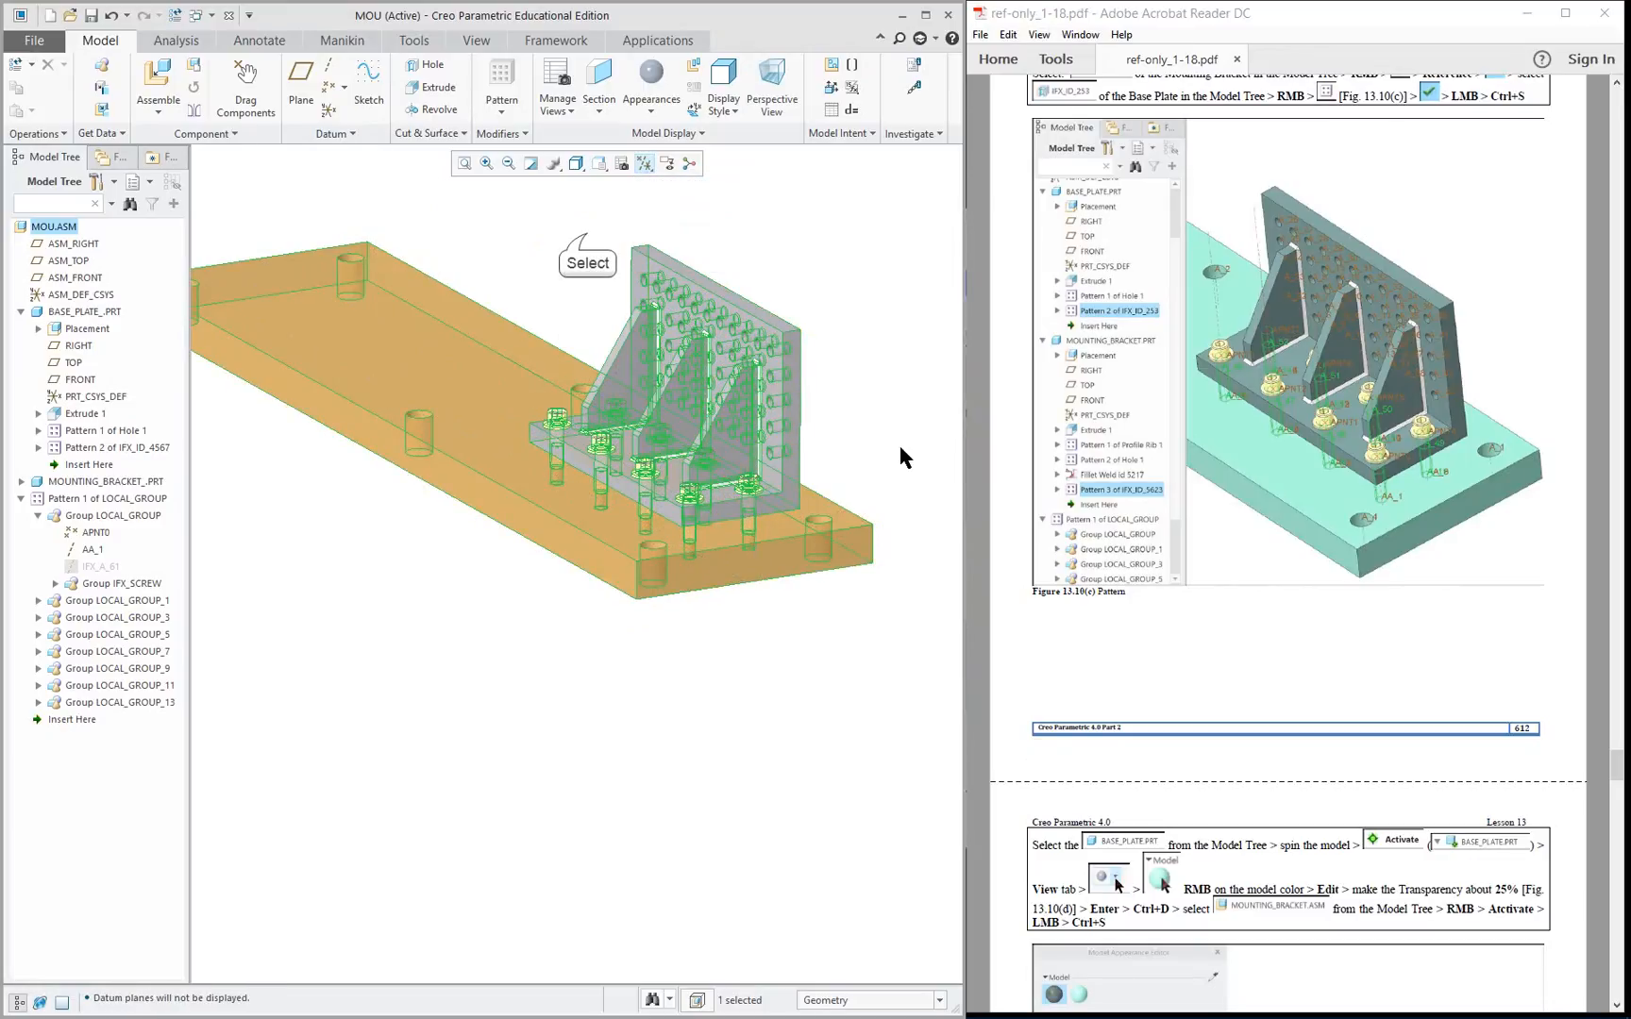
left_click(586, 235)
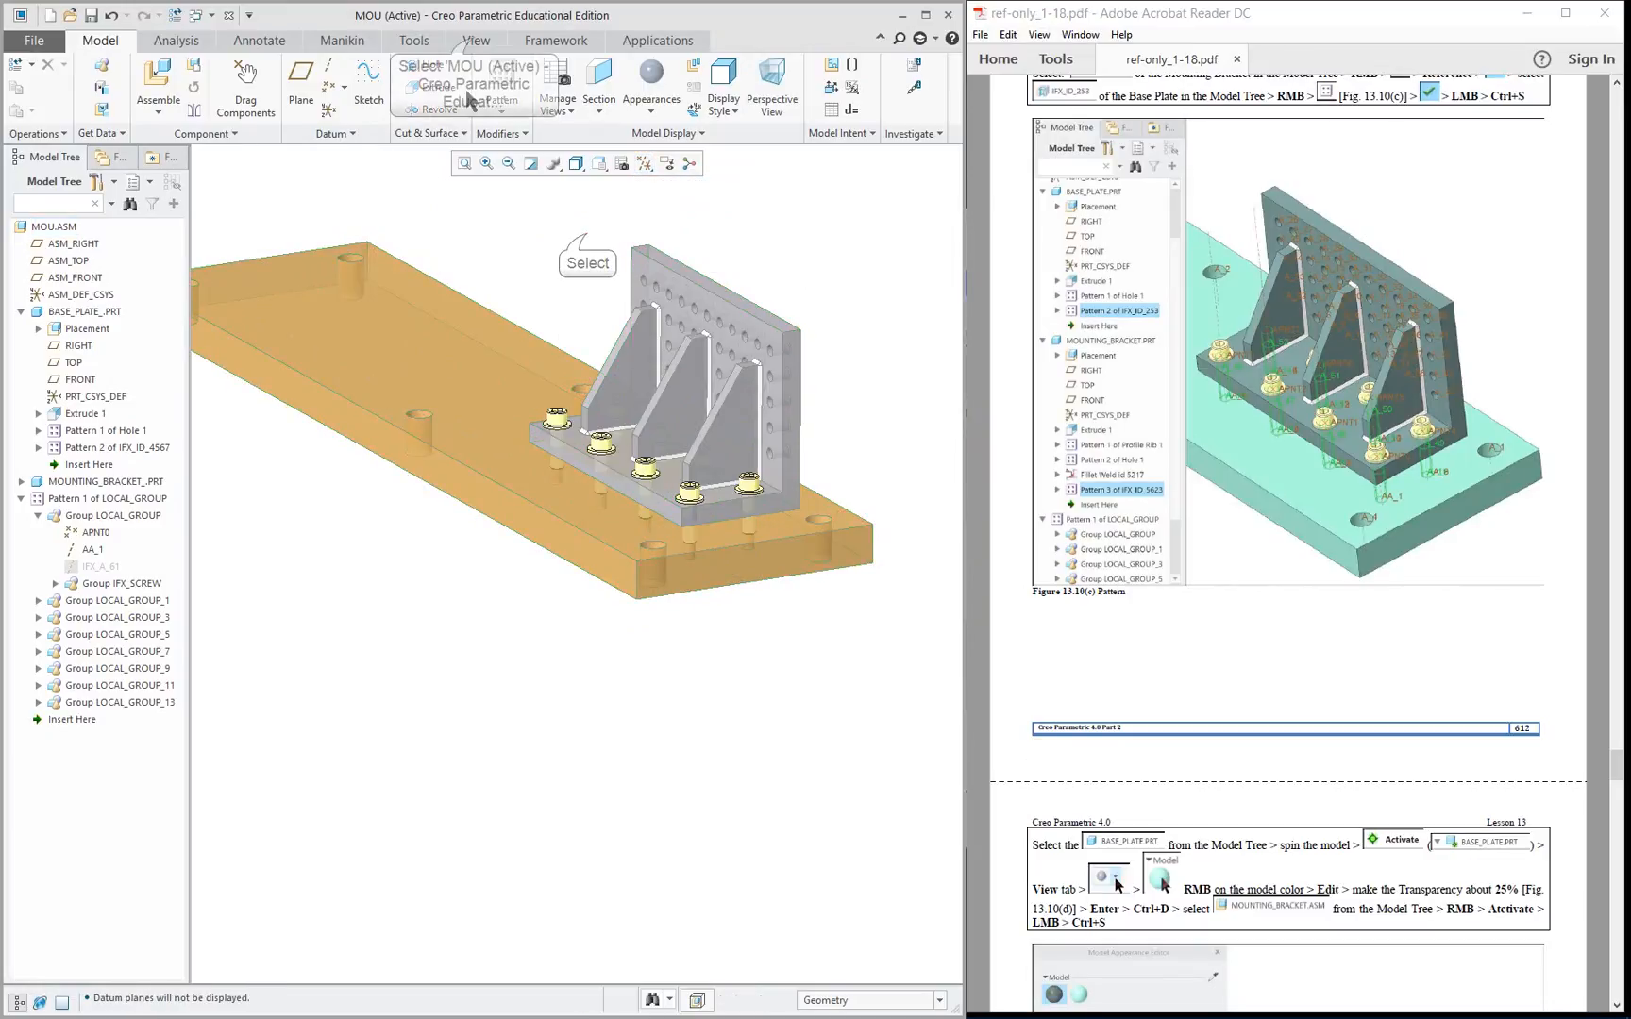
Restore the standard orientation and inspect the patterned screws and holes from underneath the base plate.
left_click(475, 40)
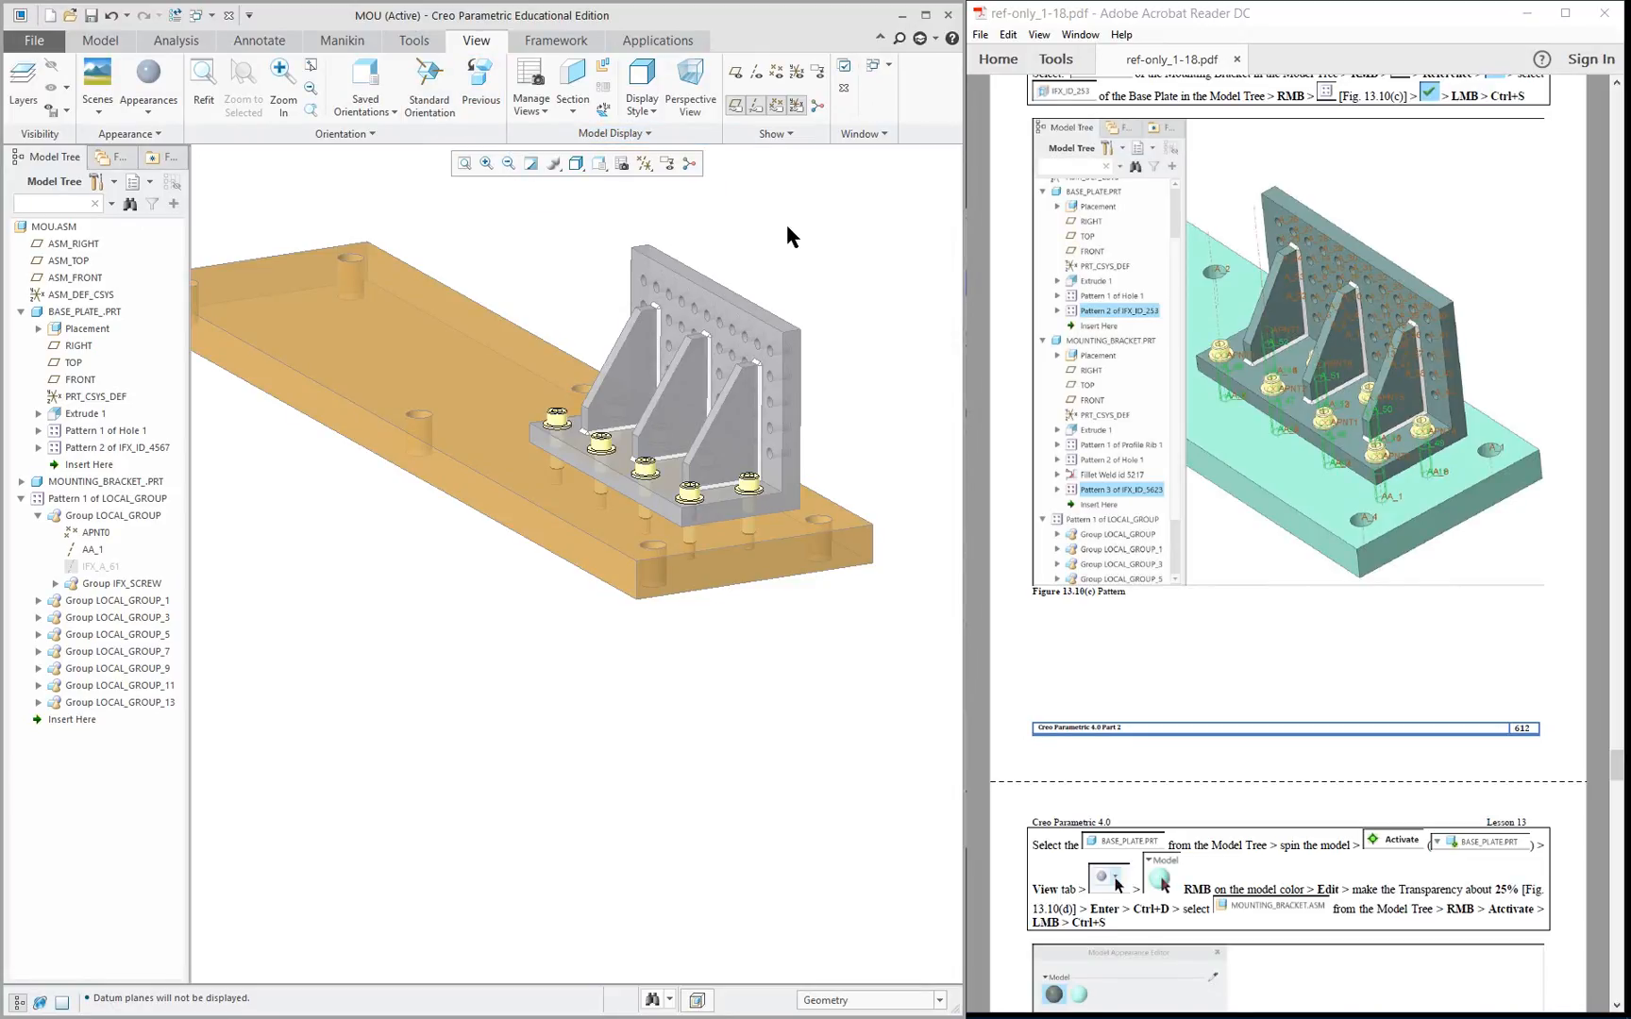
key("ctrl+d")
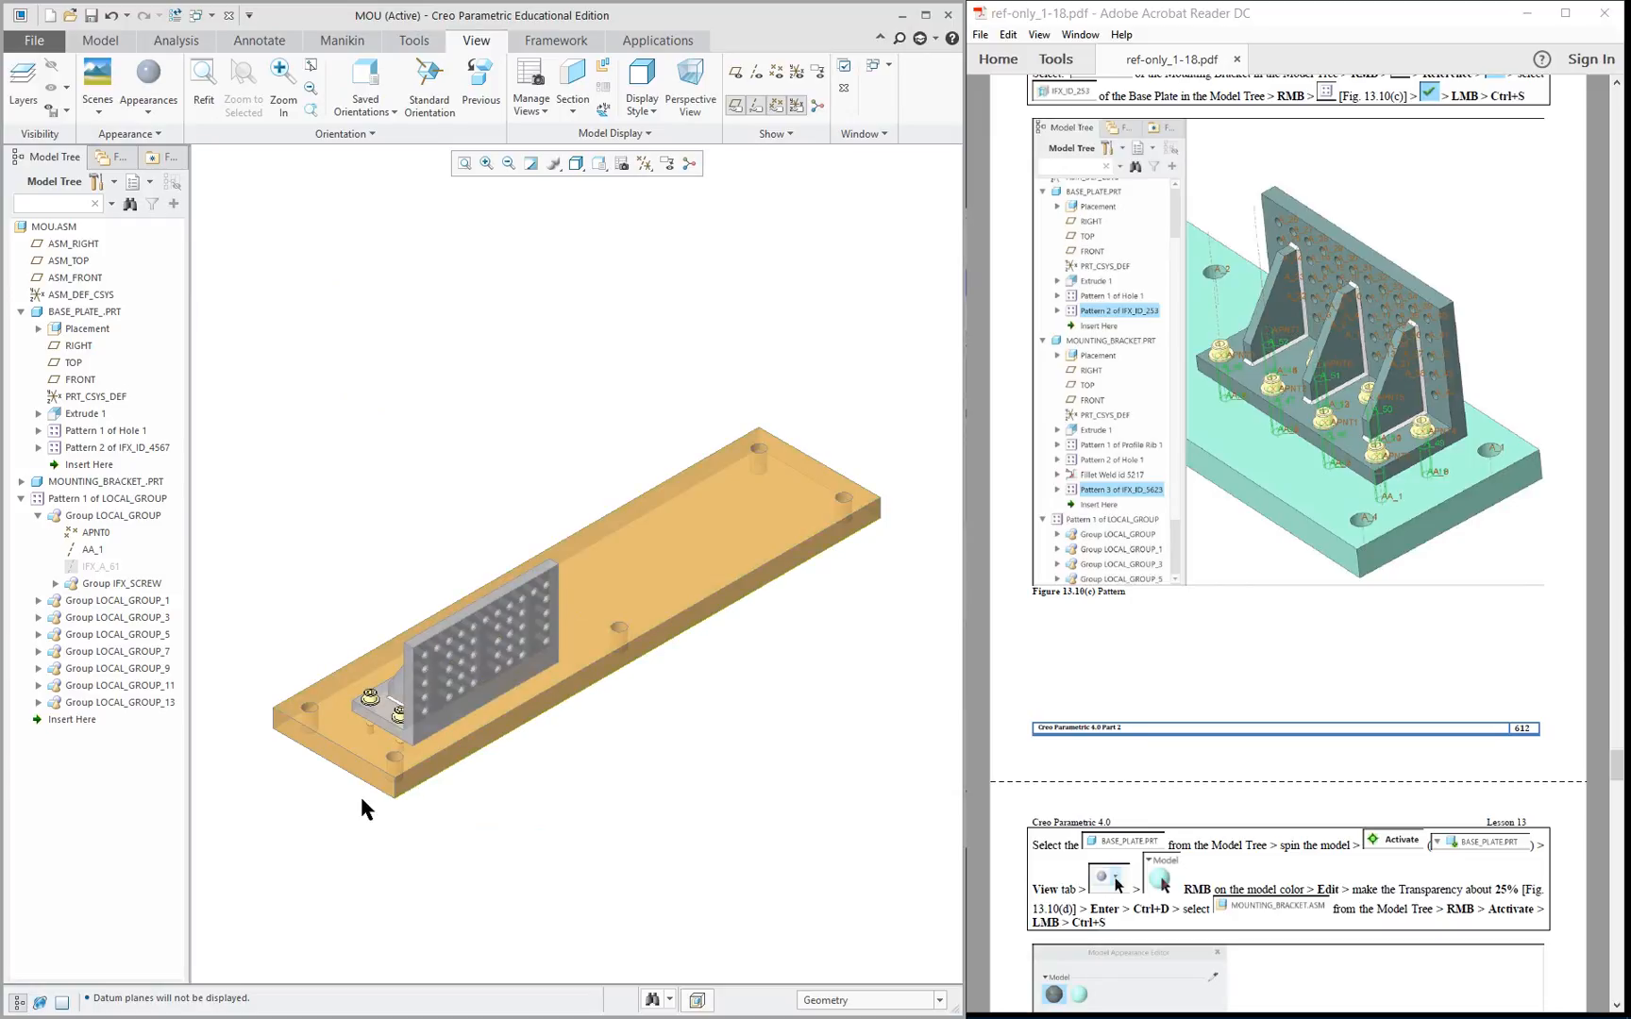
scroll(361, 799, "down", 3)
middle_click_drag(368, 779, 416, 631)
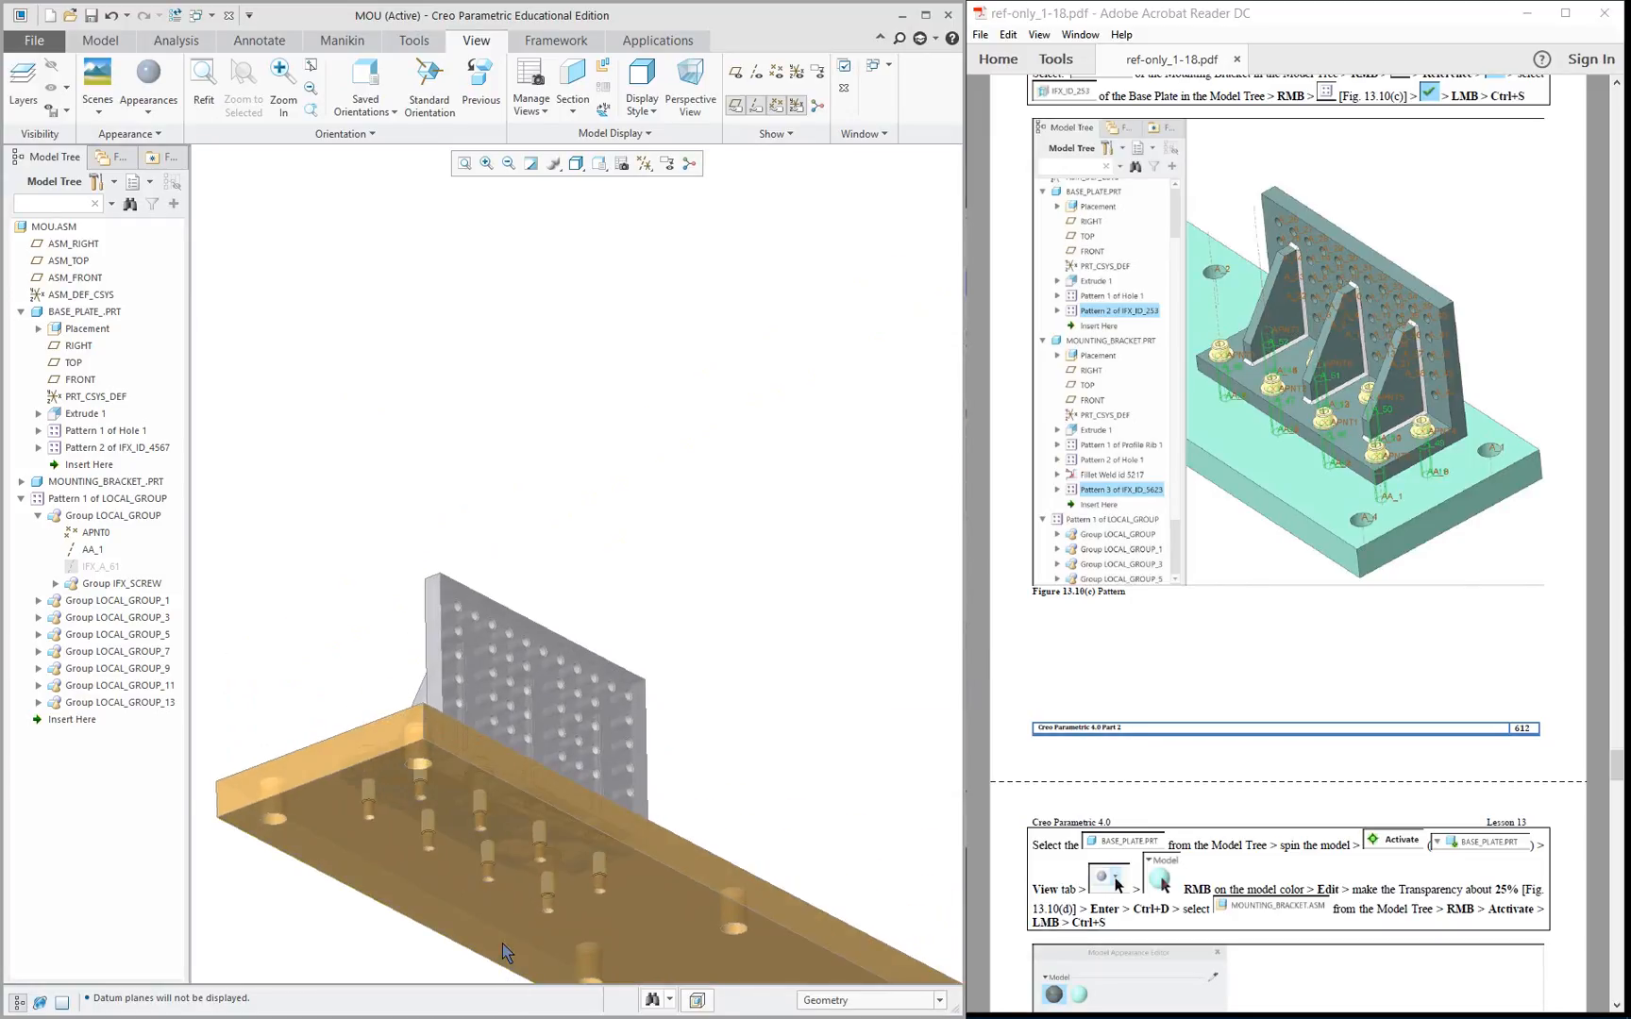
scroll(503, 953, "down", 5)
scroll(485, 908, "up", 8)
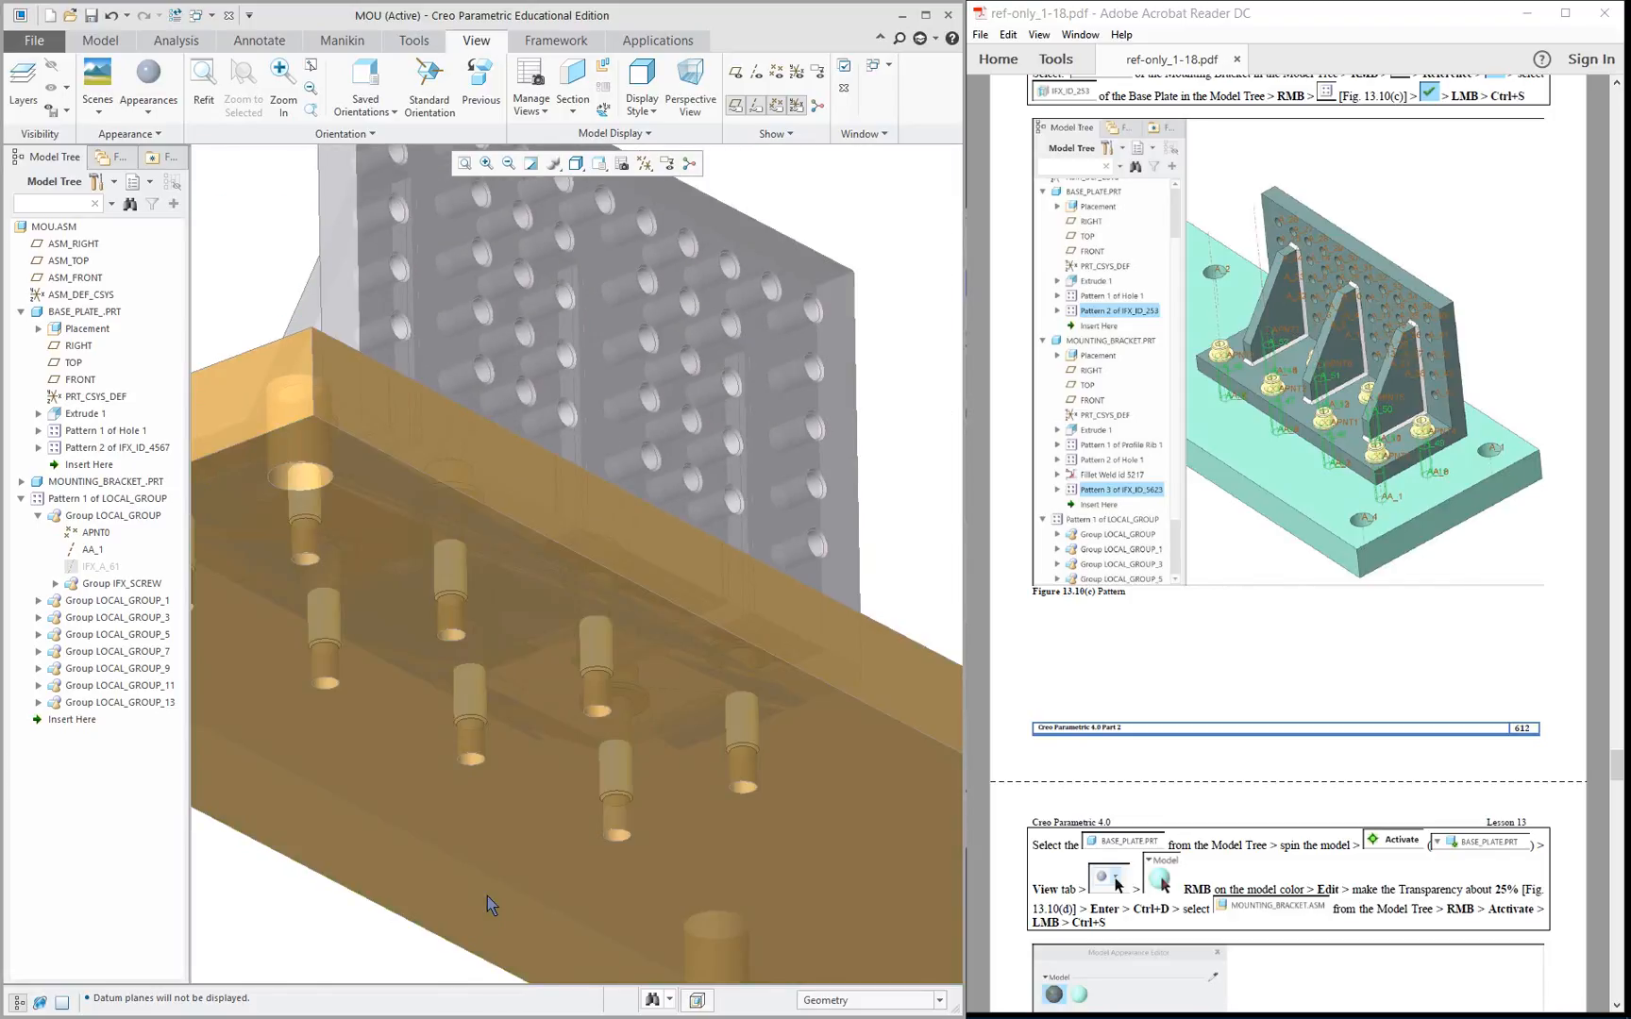
middle_click_drag(491, 858, 683, 702)
left_click(54, 226)
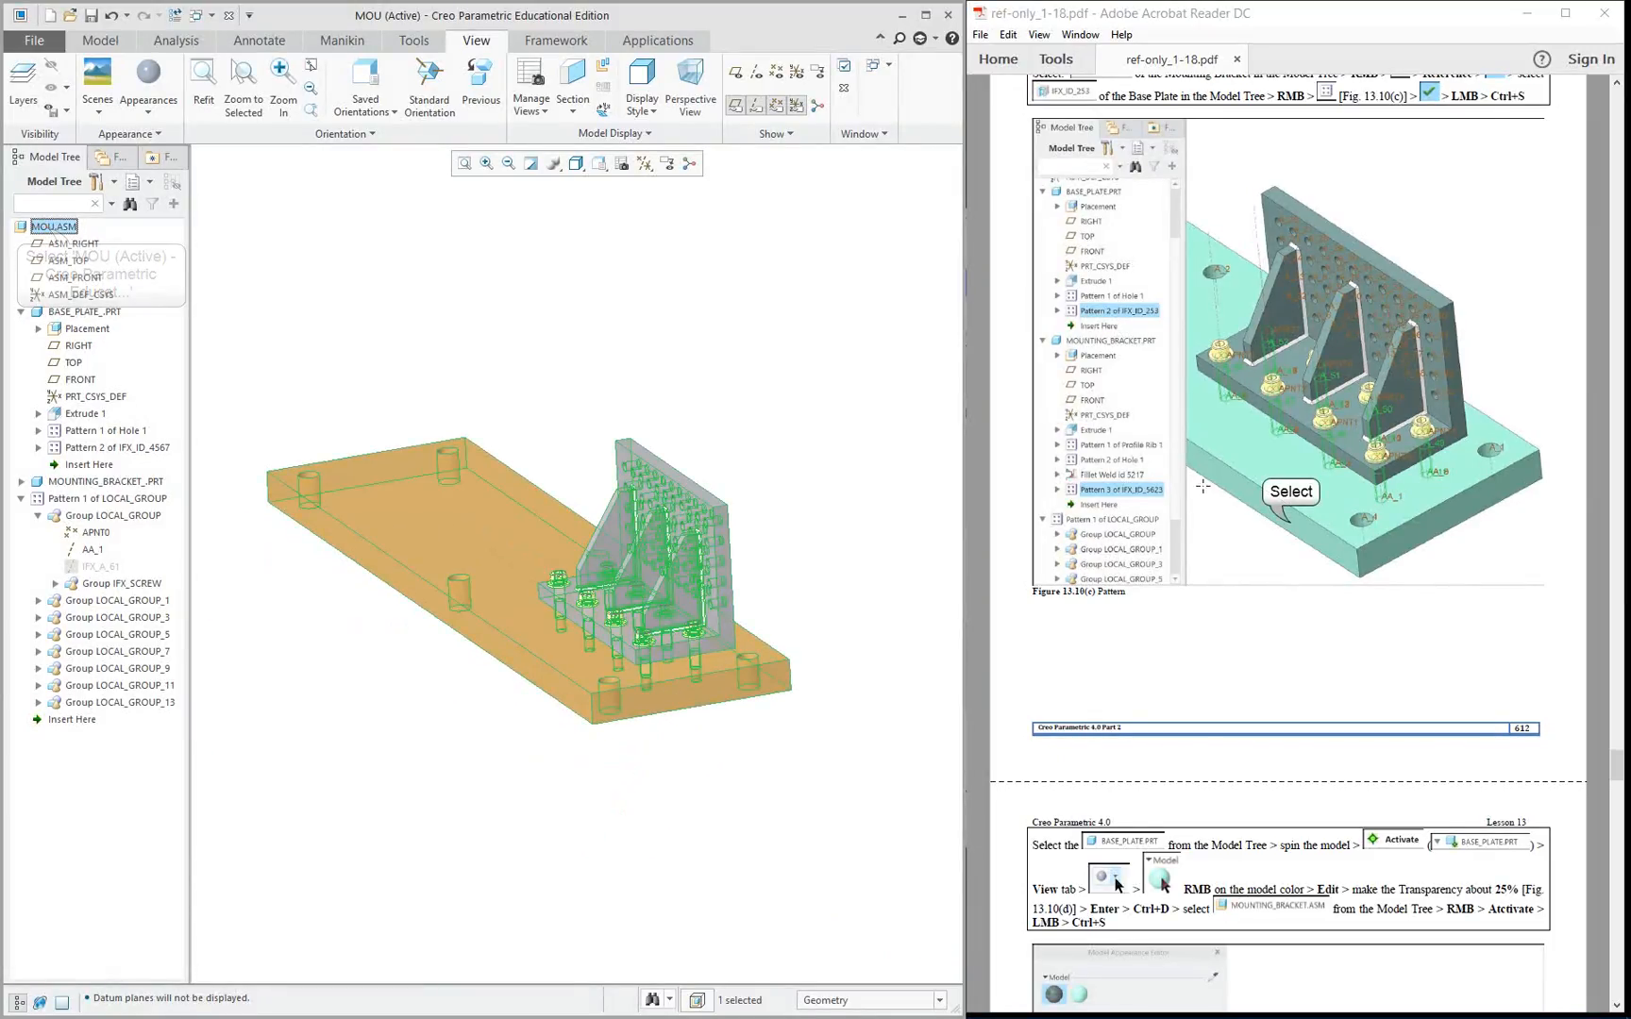
Consult the PDF's instructions for grouping the mounting bracket with the local group pattern and copying the group.
left_click(1289, 525)
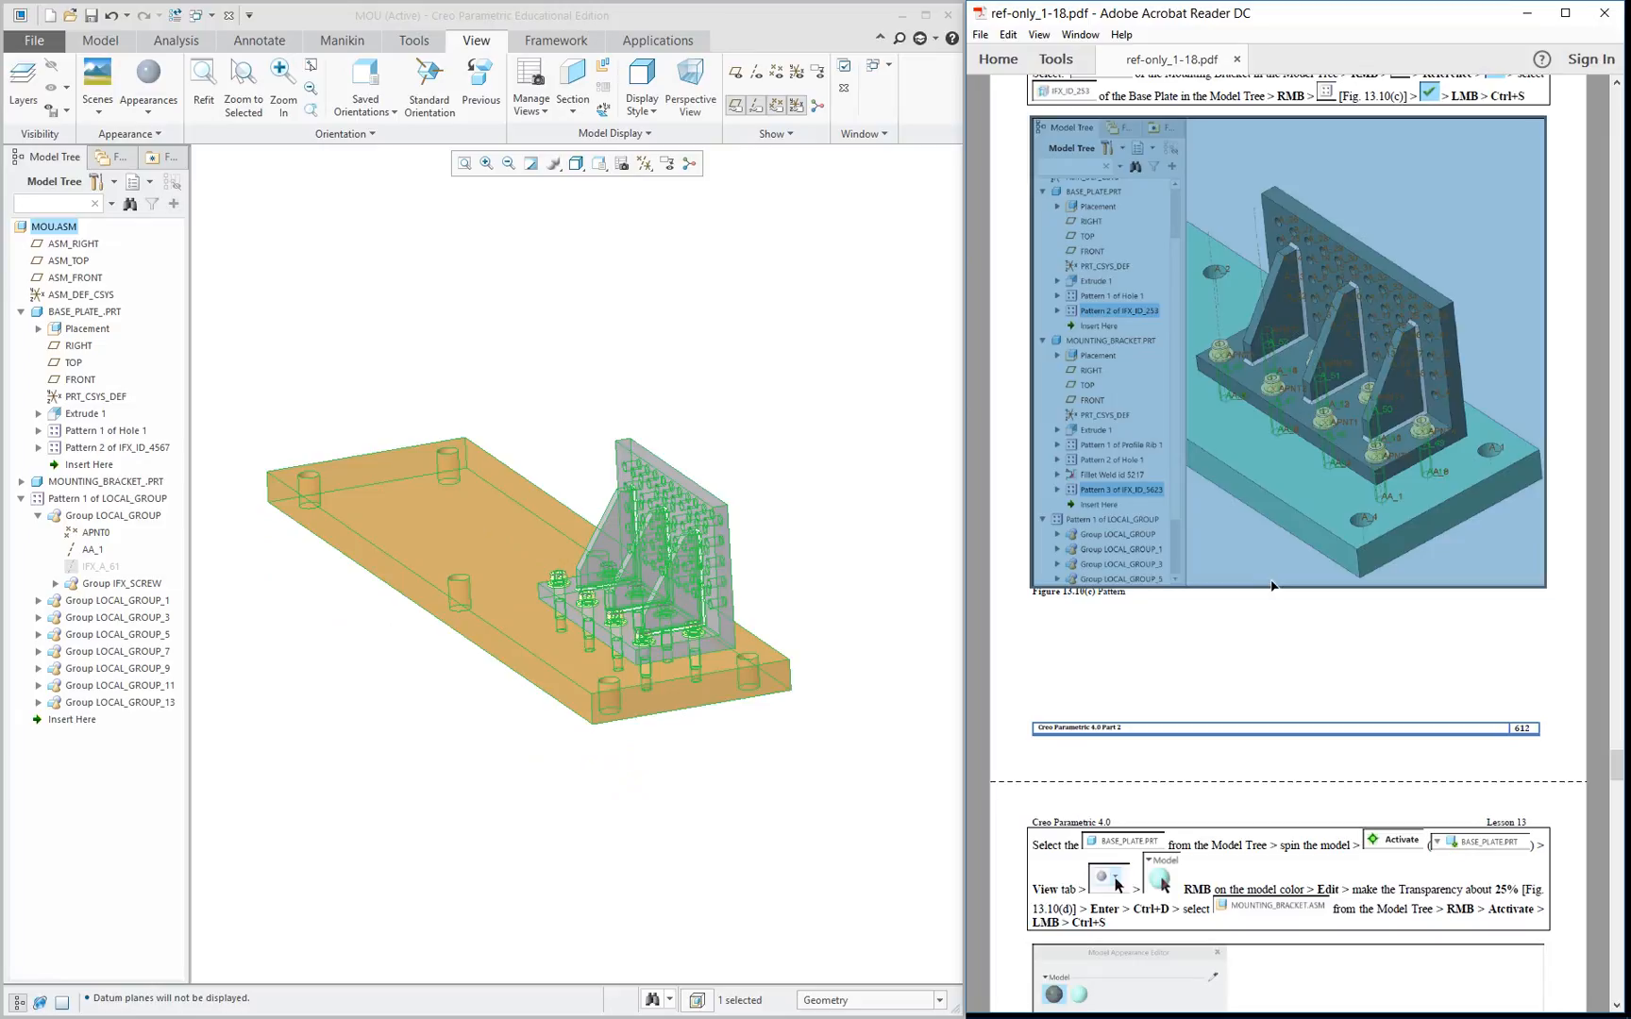
scroll(1270, 586, "down", 12)
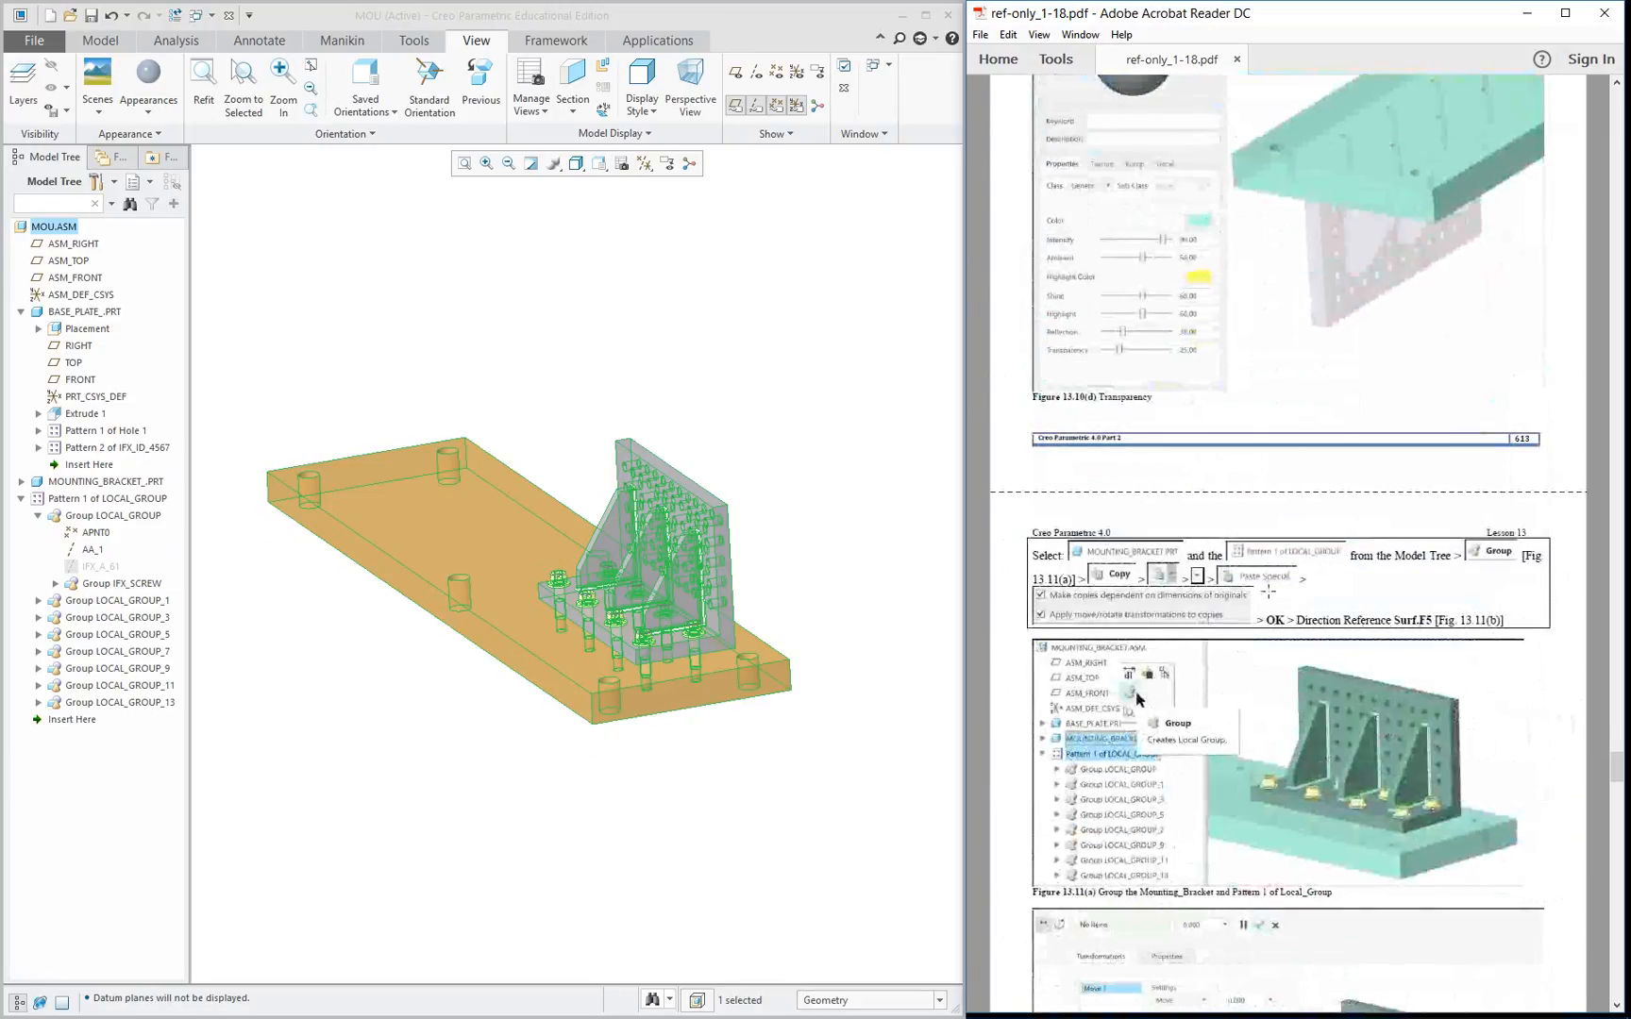
scroll(1268, 592, "down", 3)
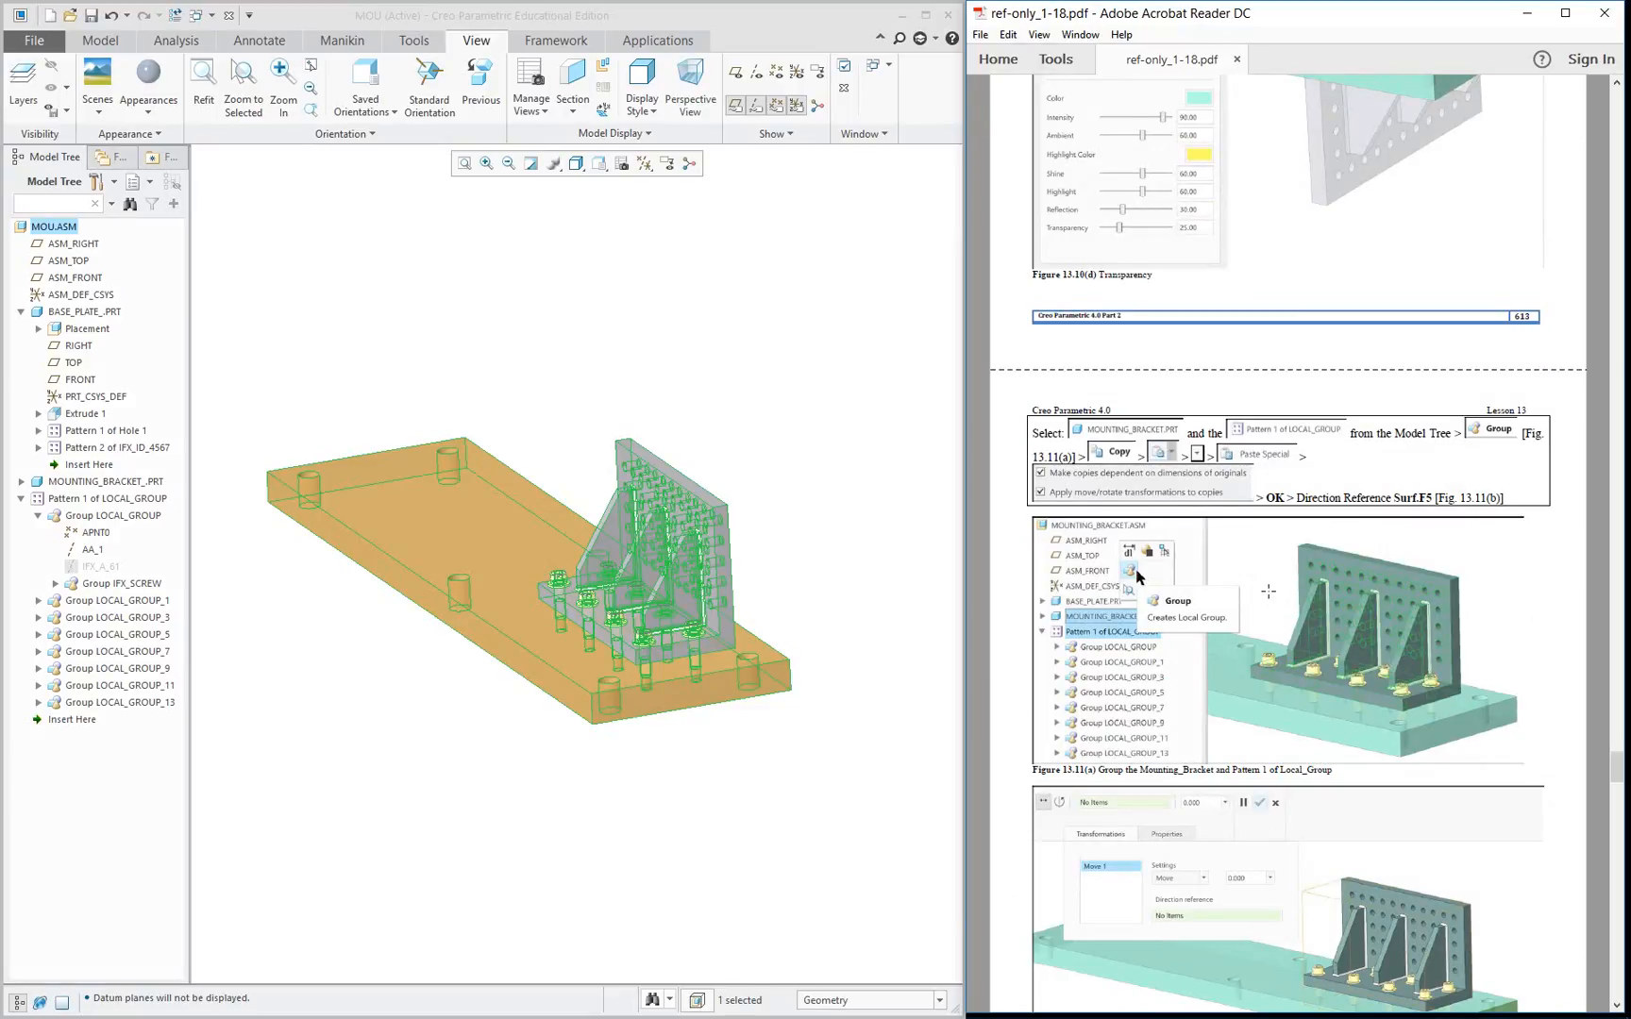
Group MOUNTING_BRACKET together with Pattern 1 of LOCAL_GROUP into a single local group.
left_click(283, 739)
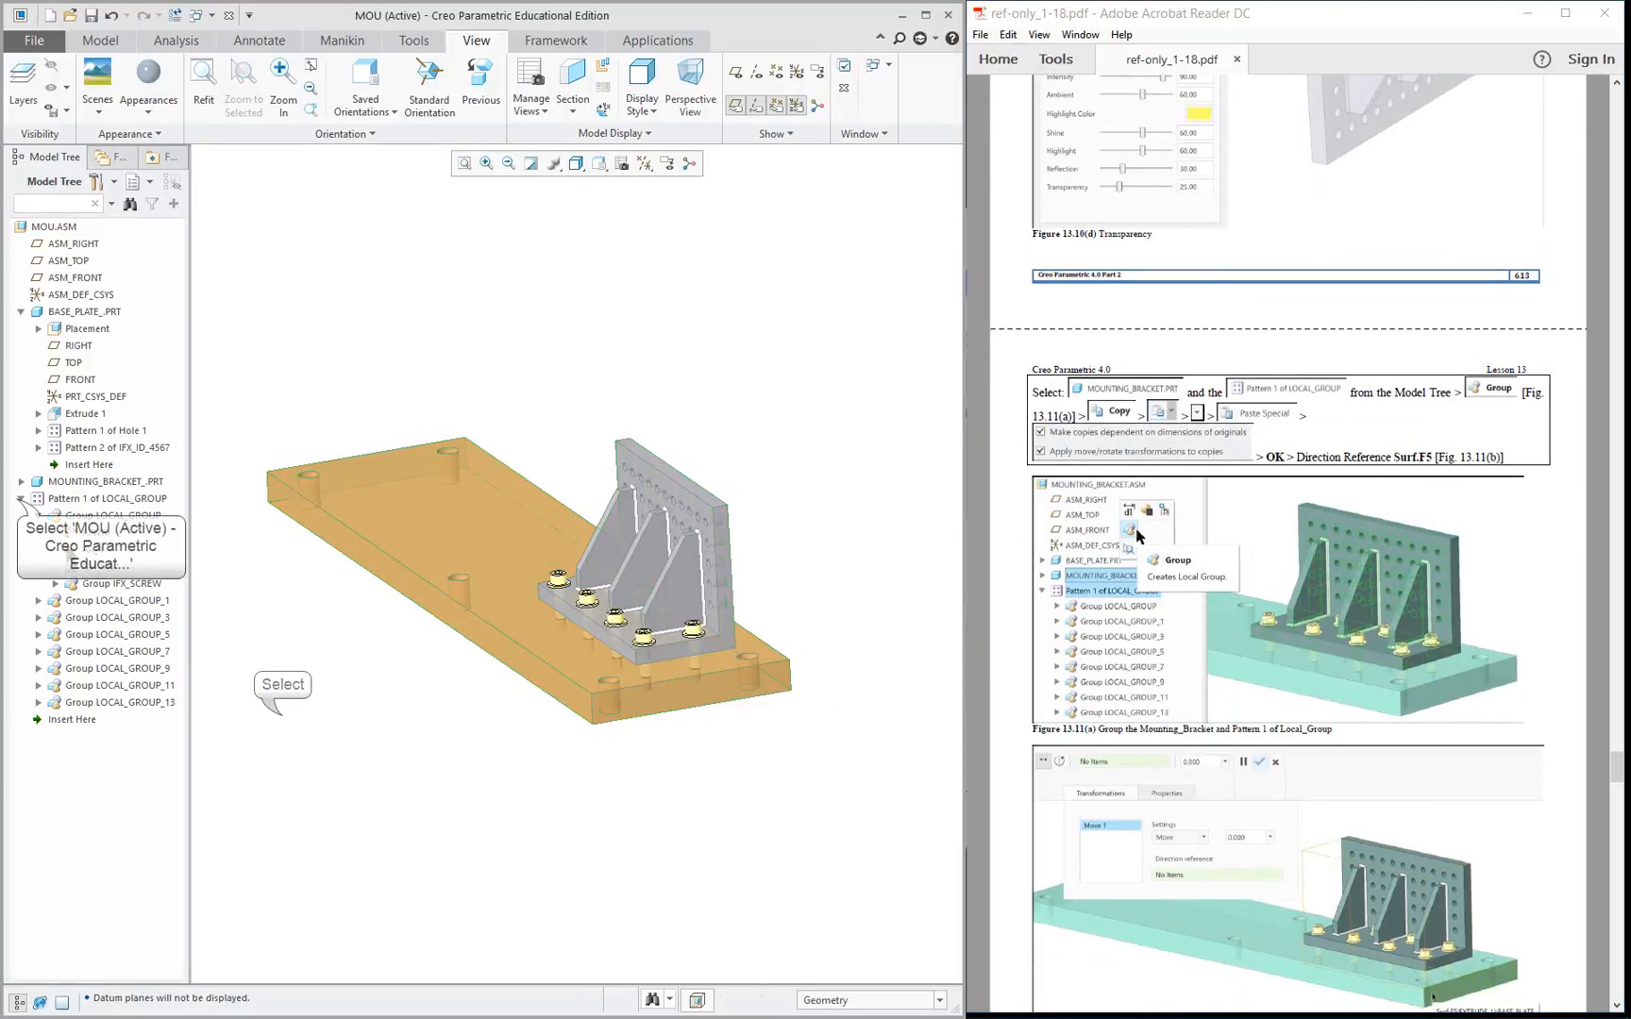
left_click(22, 499)
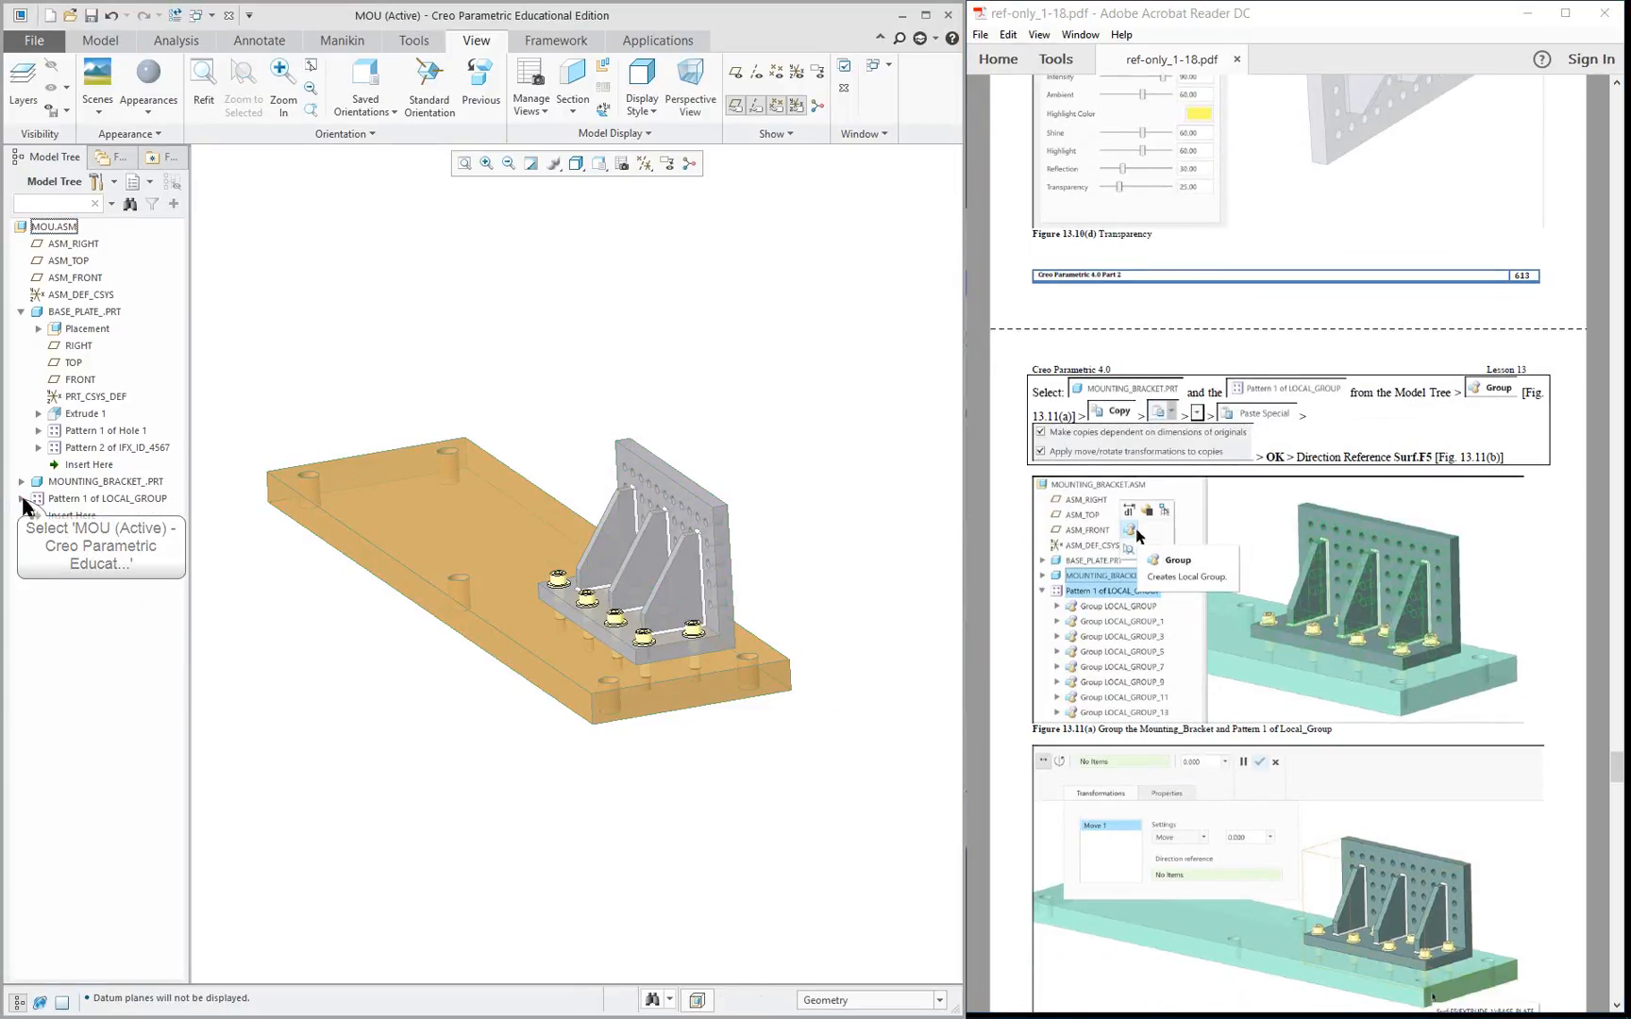
left_click(106, 482)
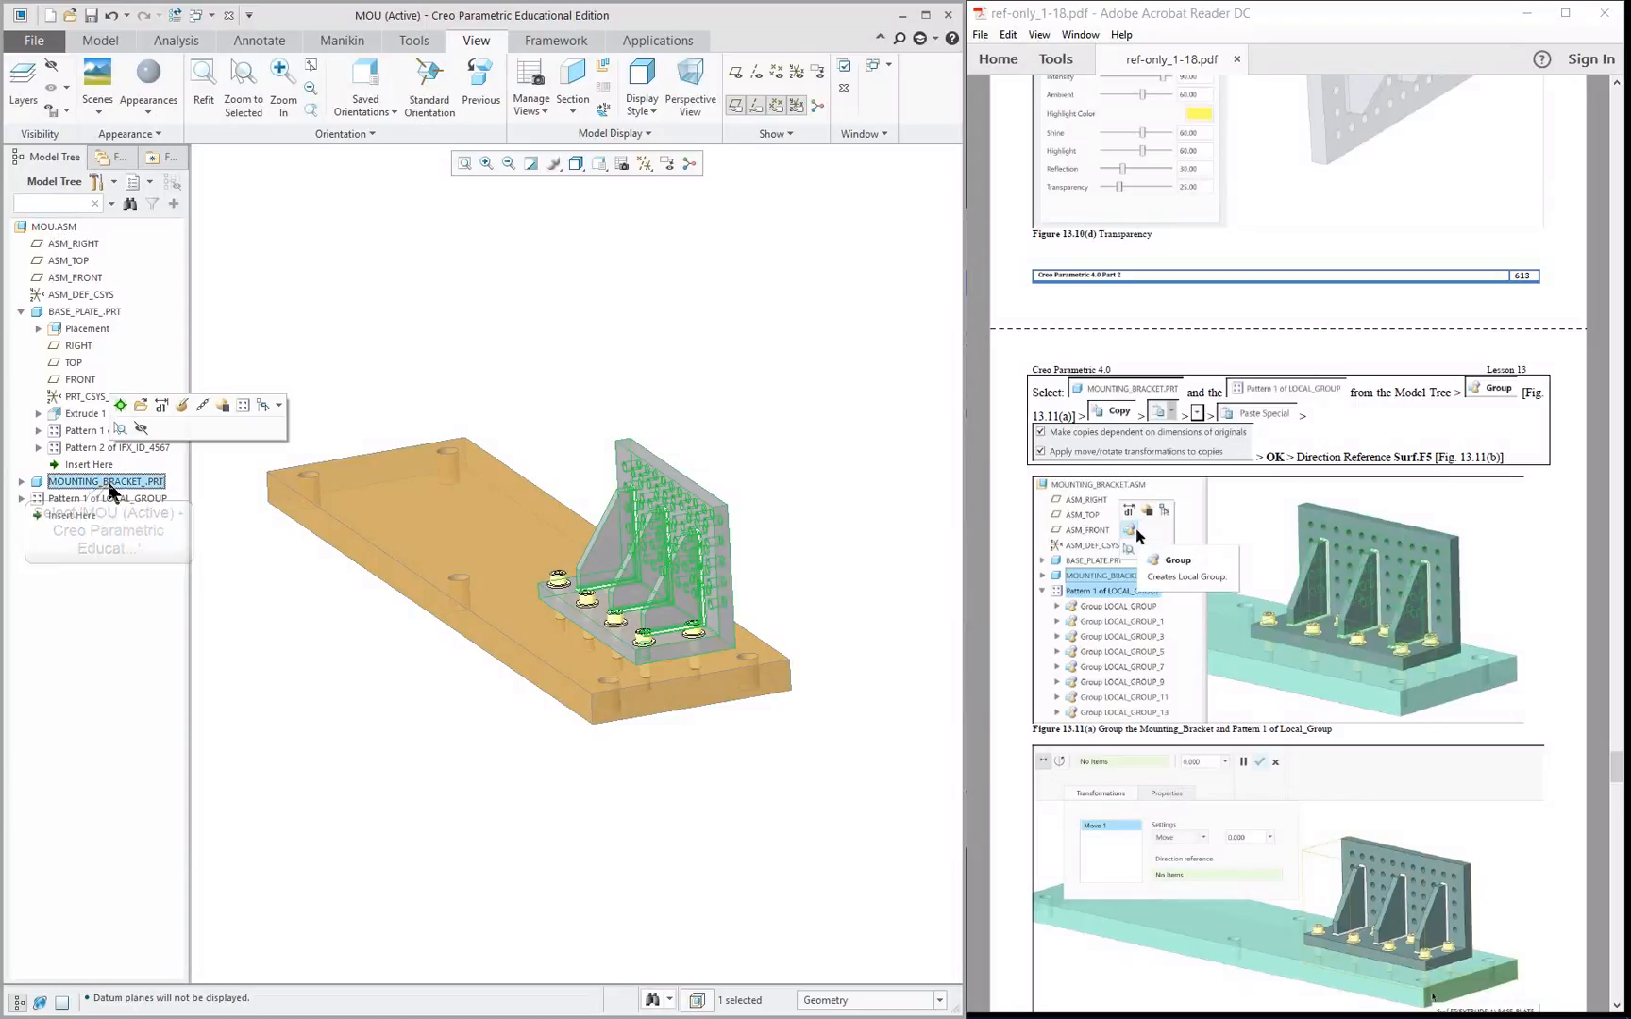
left_click(108, 499, "ctrl")
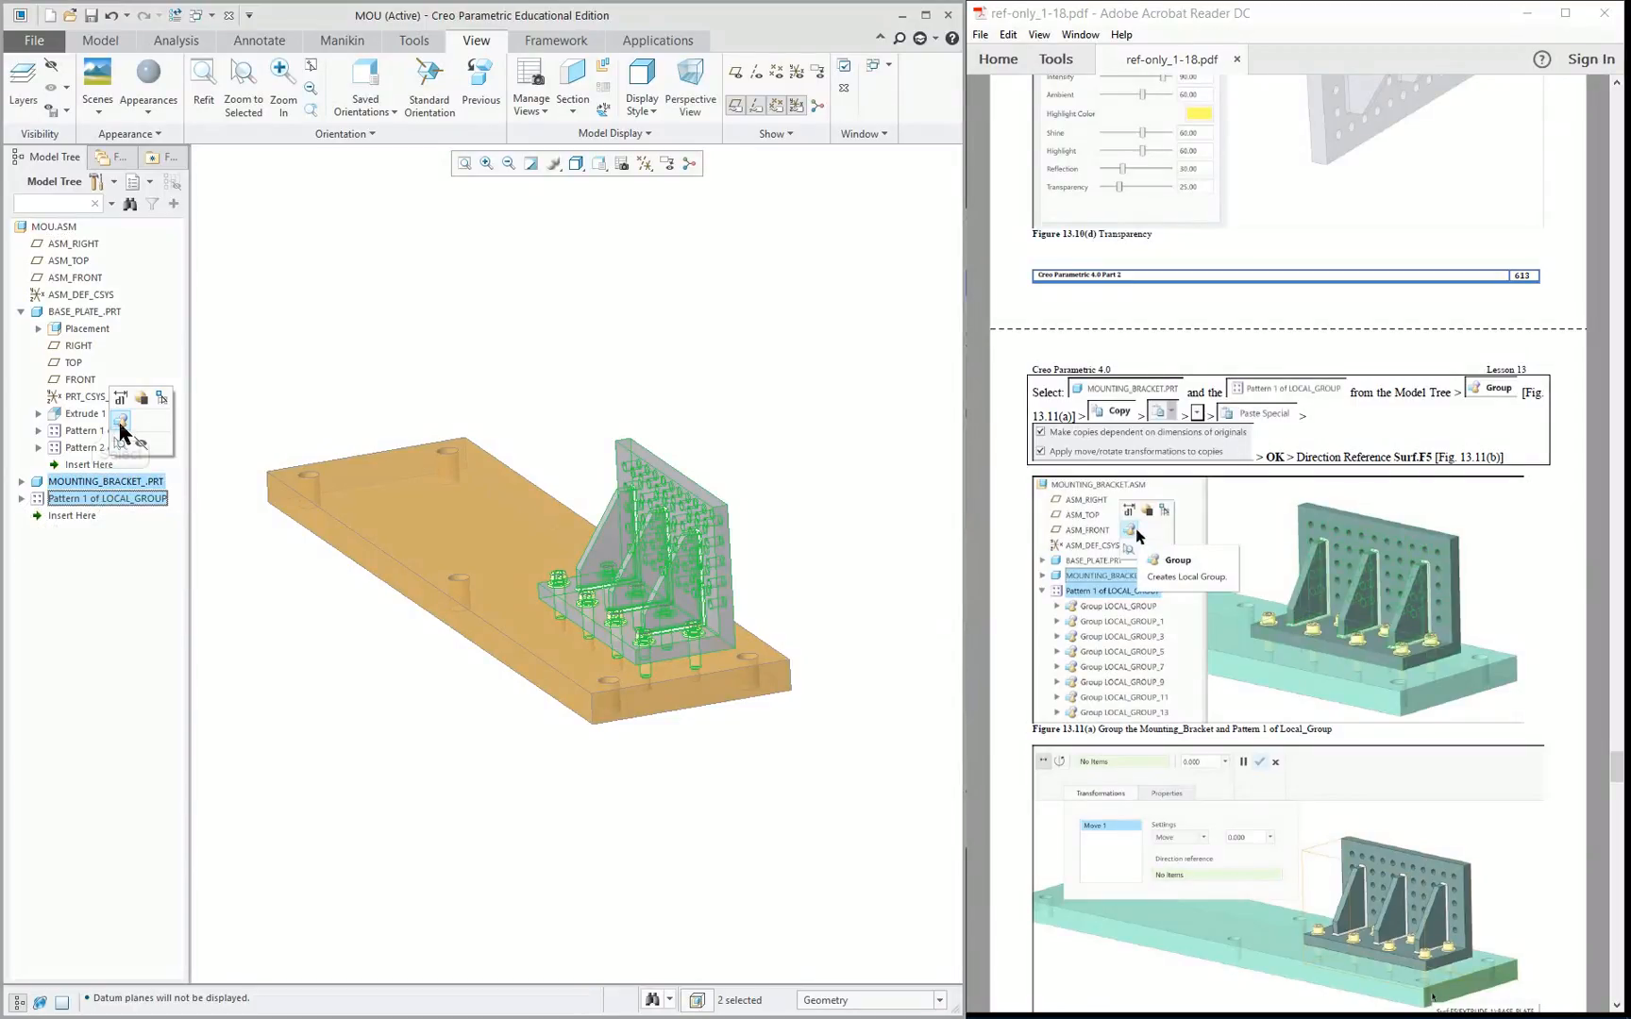
left_click(120, 422)
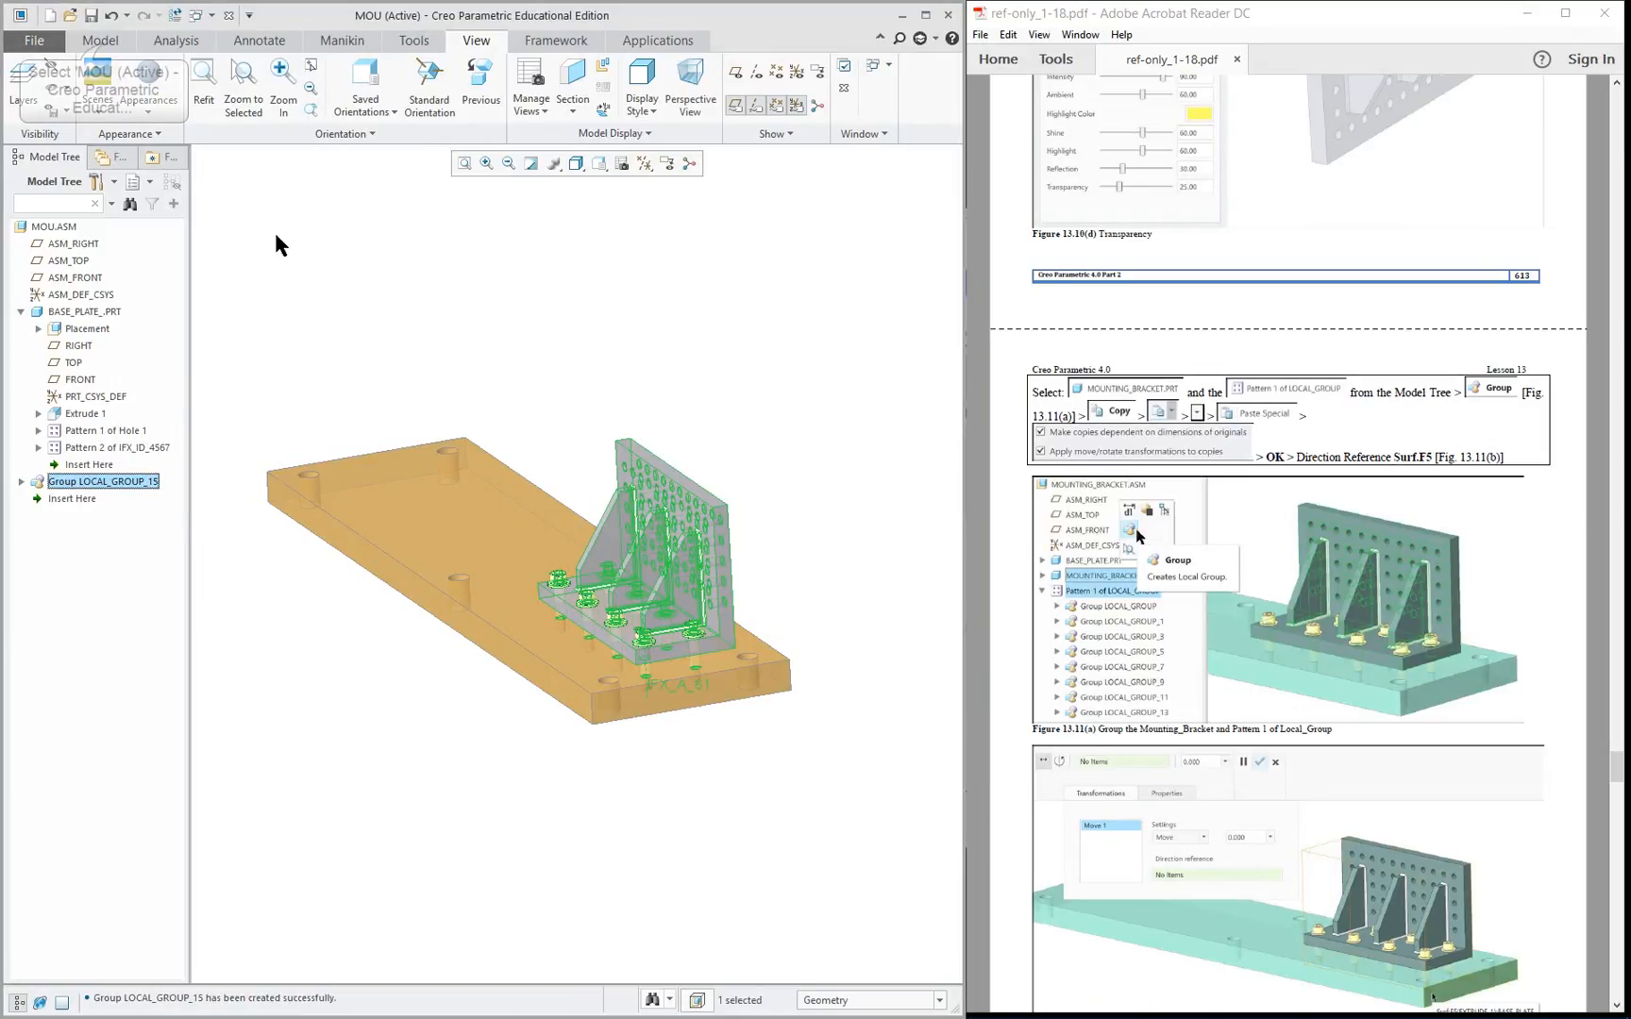
Copy the new bracket group and paste it special, with copies dependent on original dimensions and move/rotate transformations applied.
left_click(102, 40)
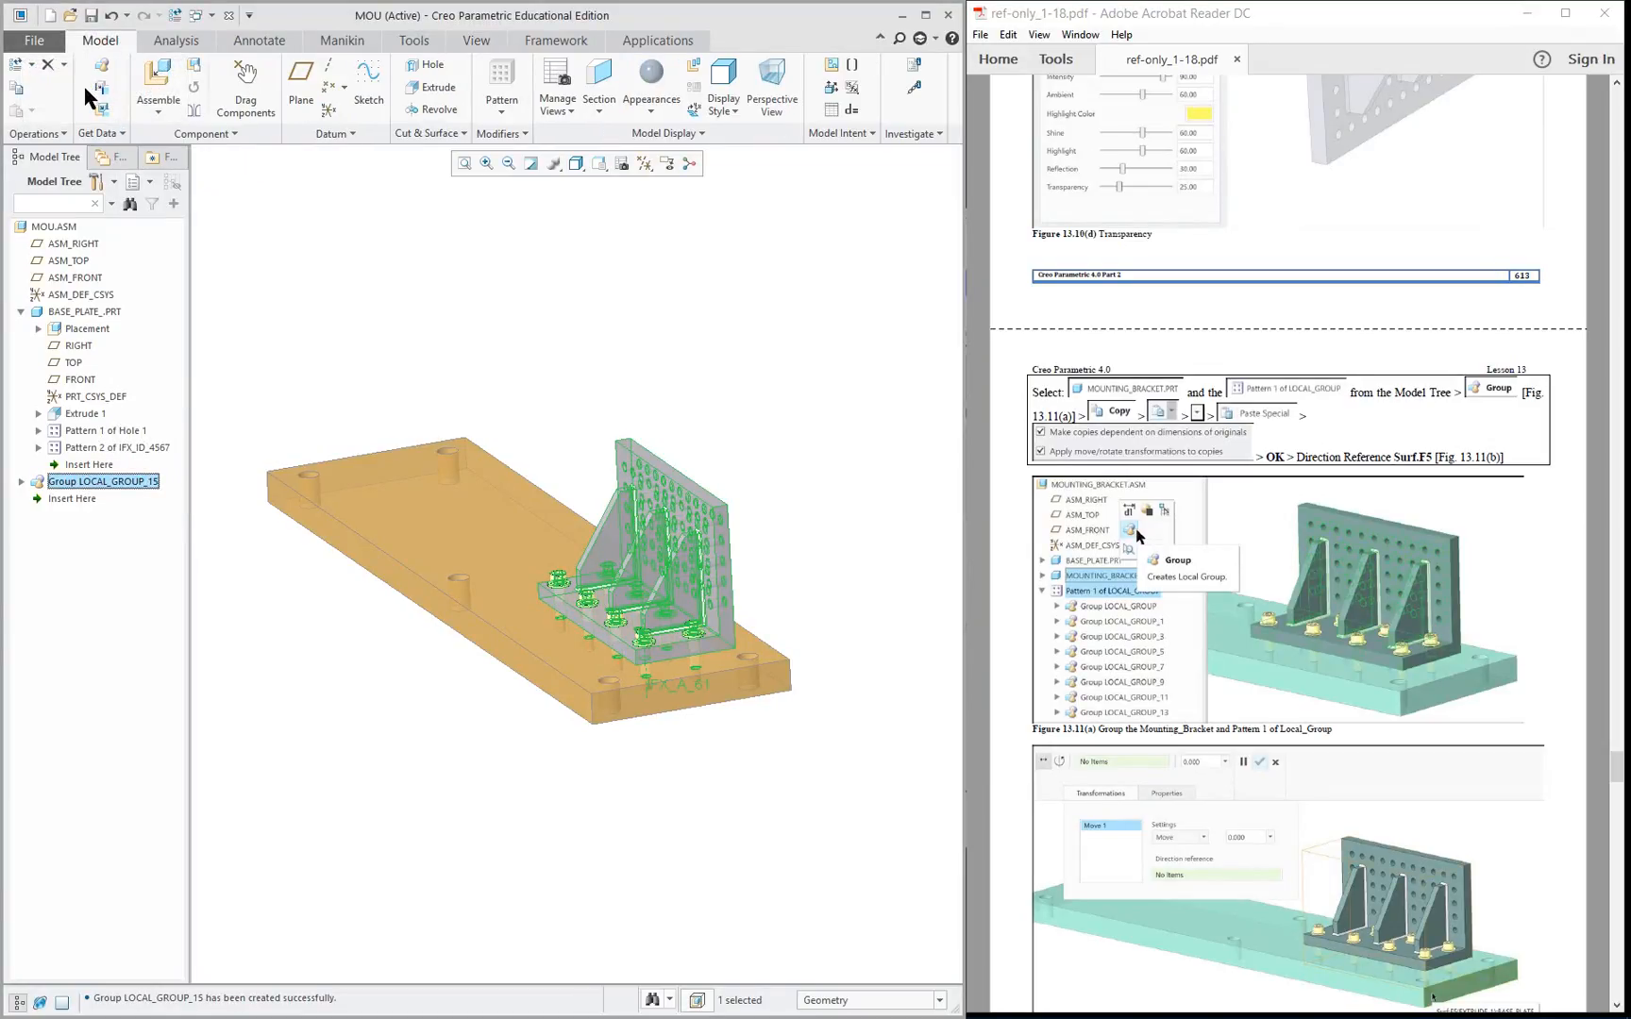
left_click(15, 97)
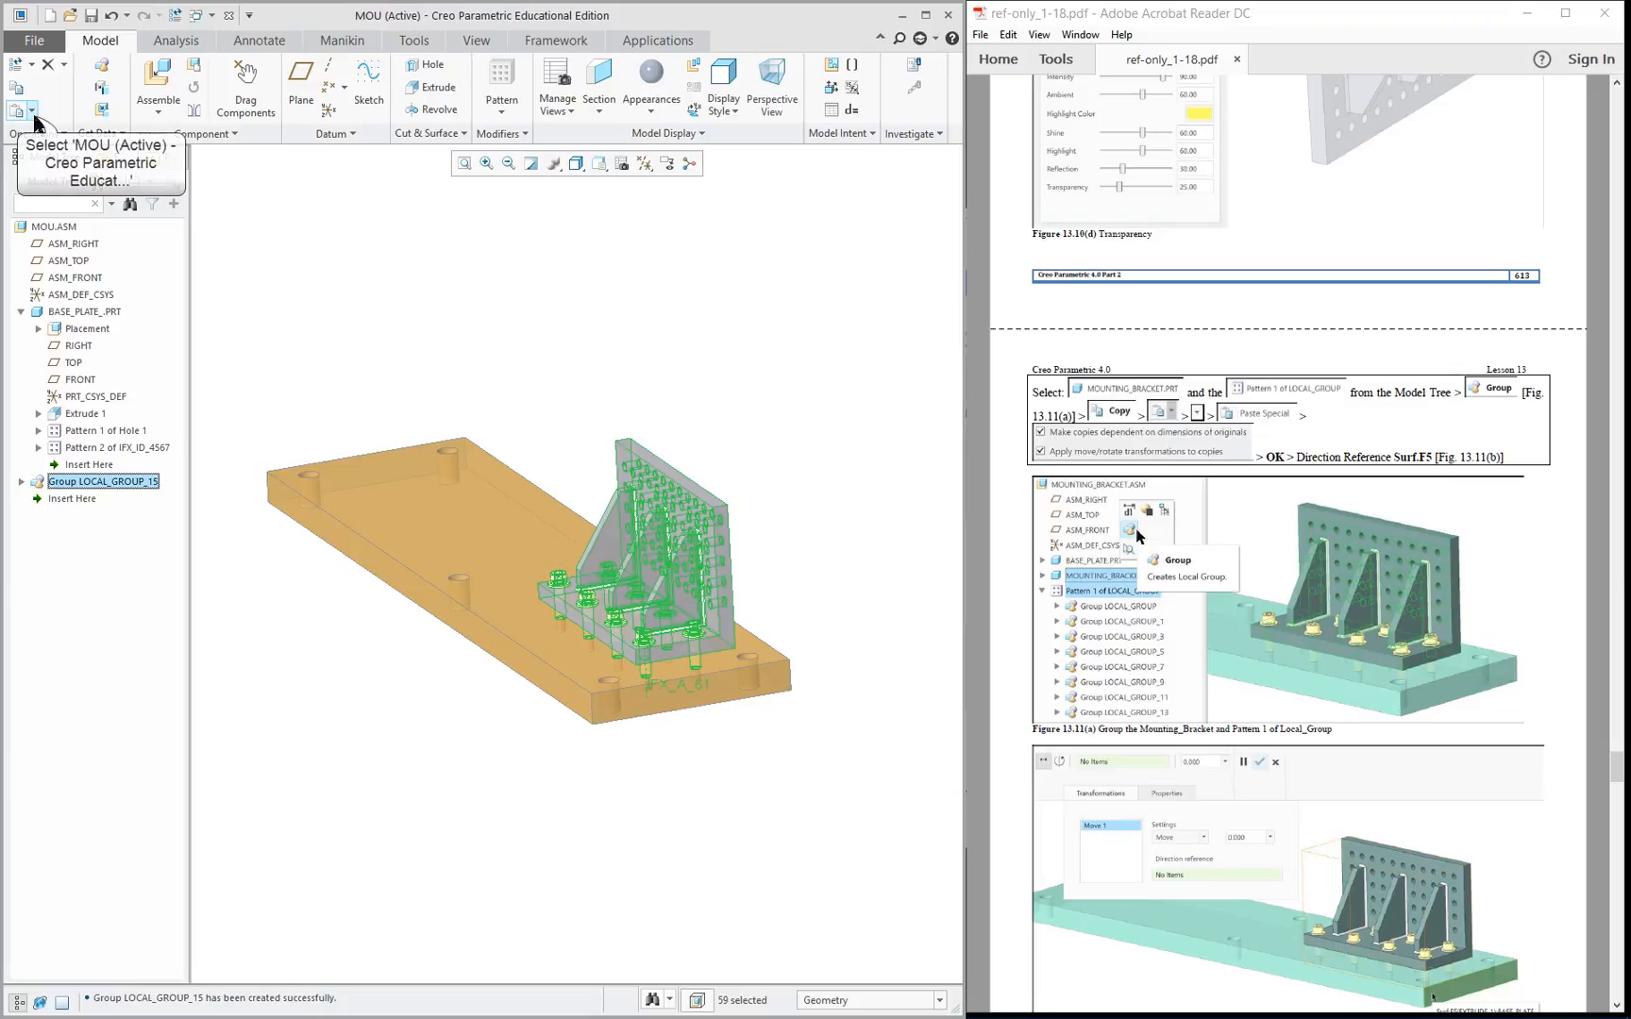
left_click(32, 111)
left_click(57, 115)
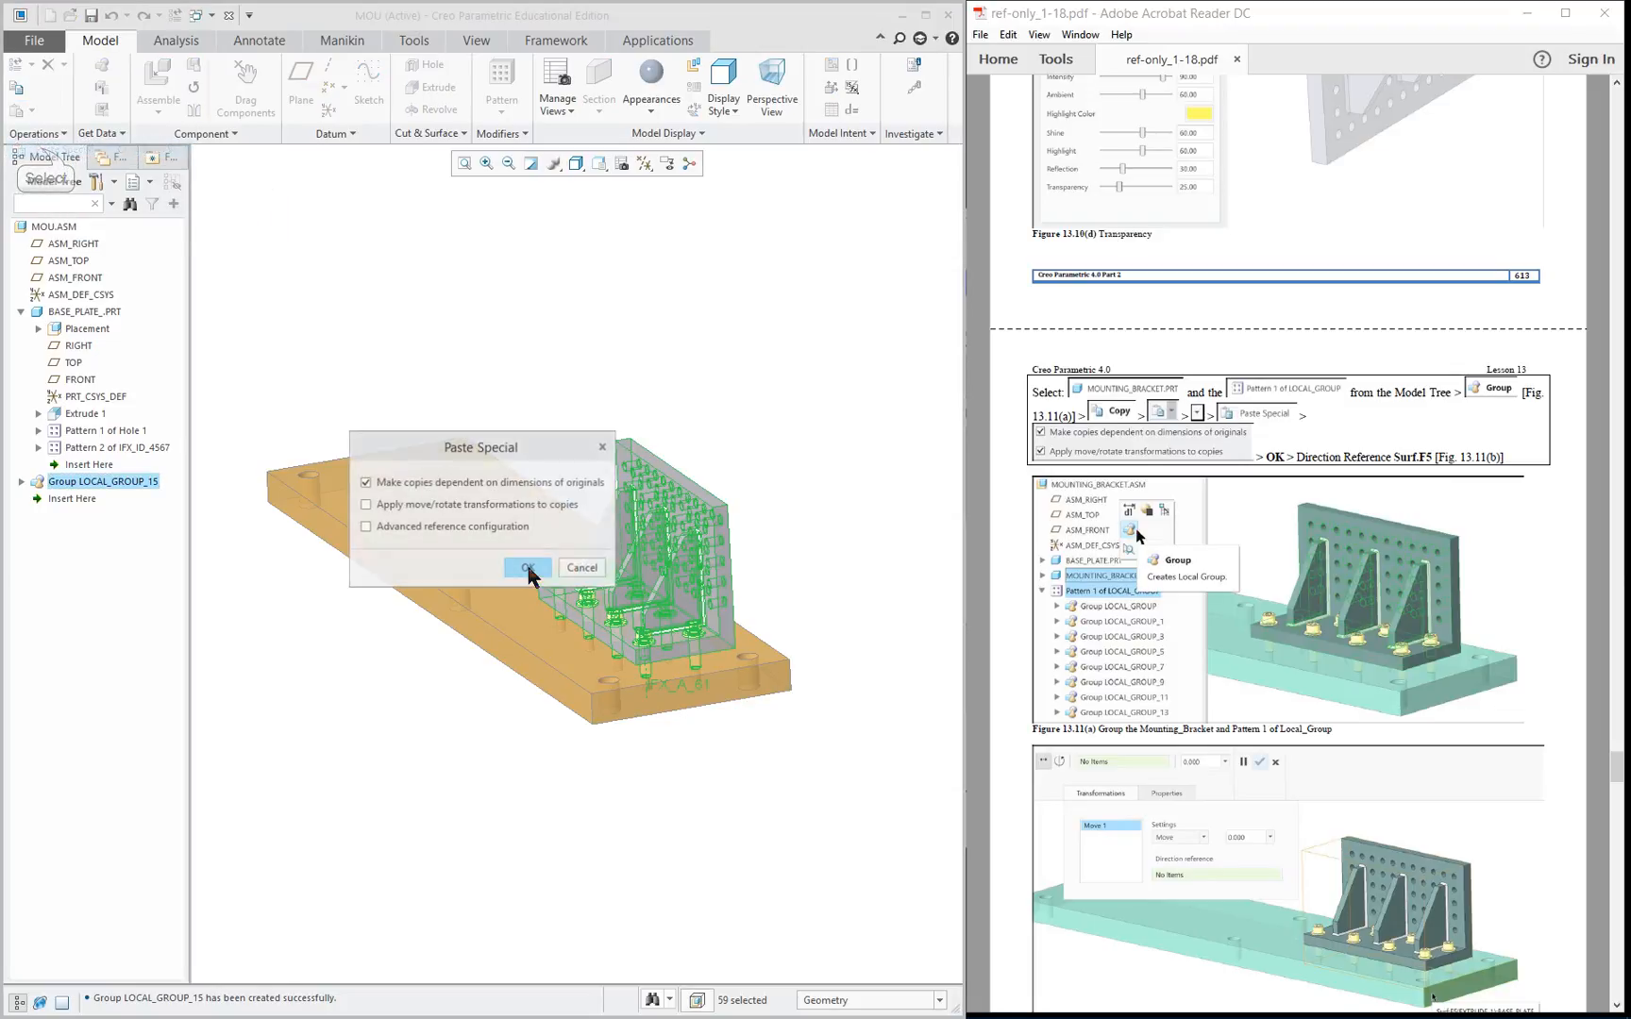
left_click(366, 505)
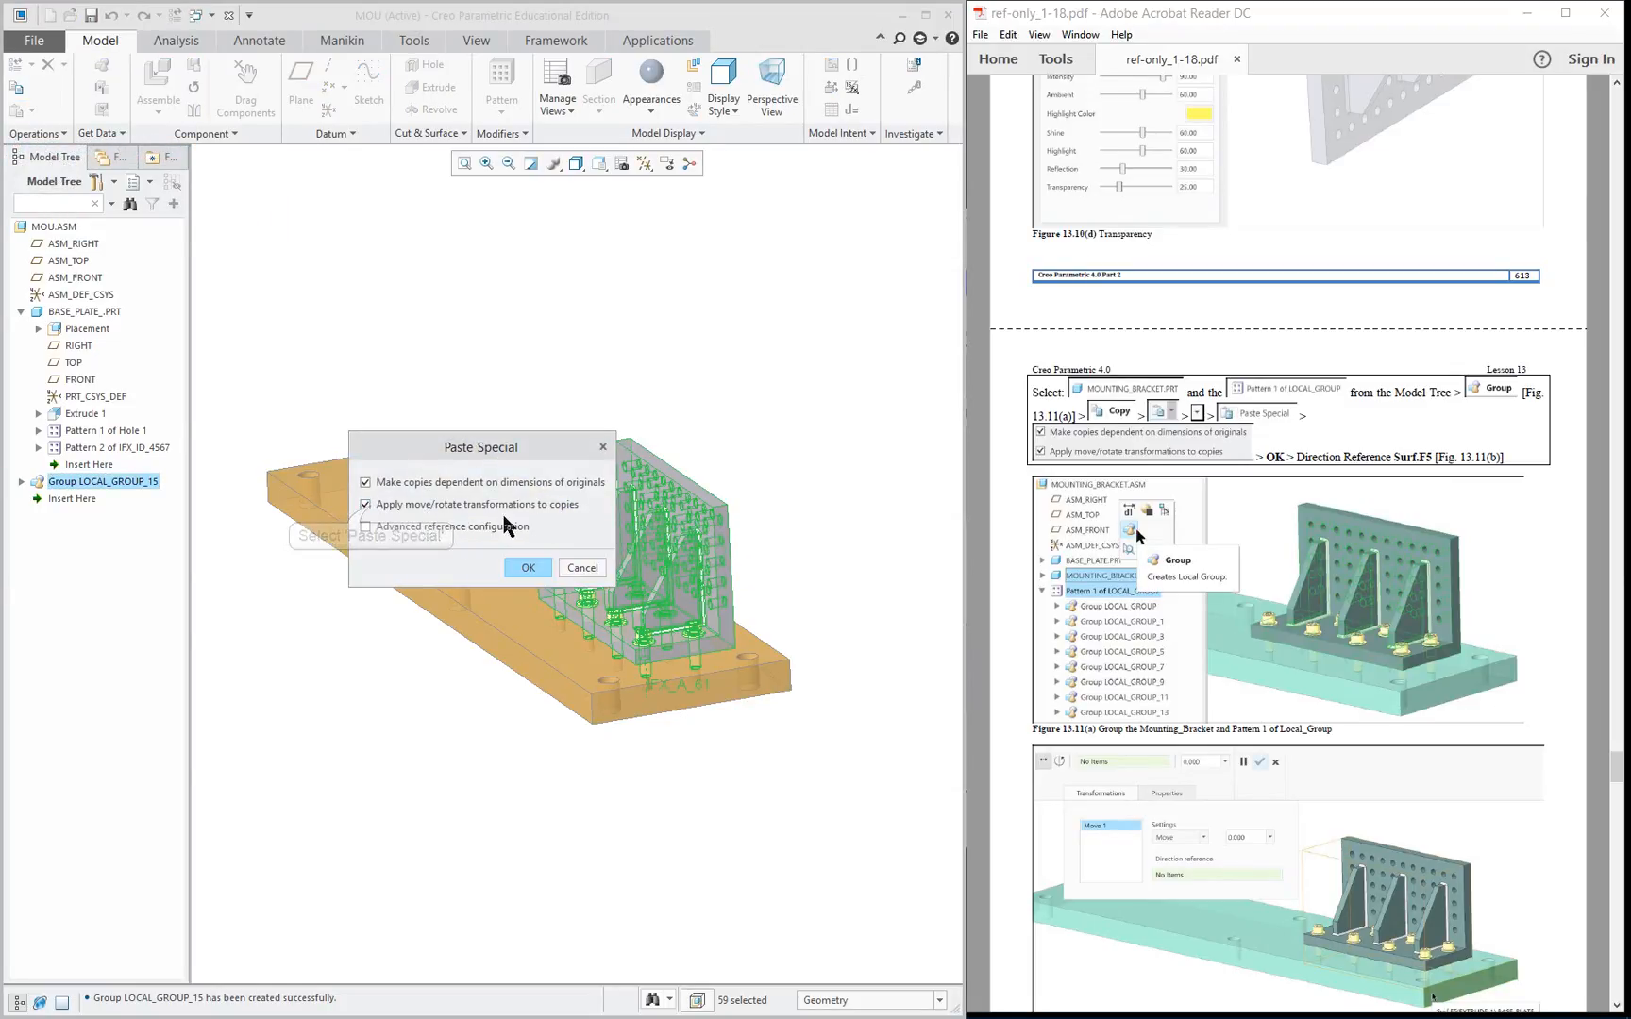
left_click(528, 568)
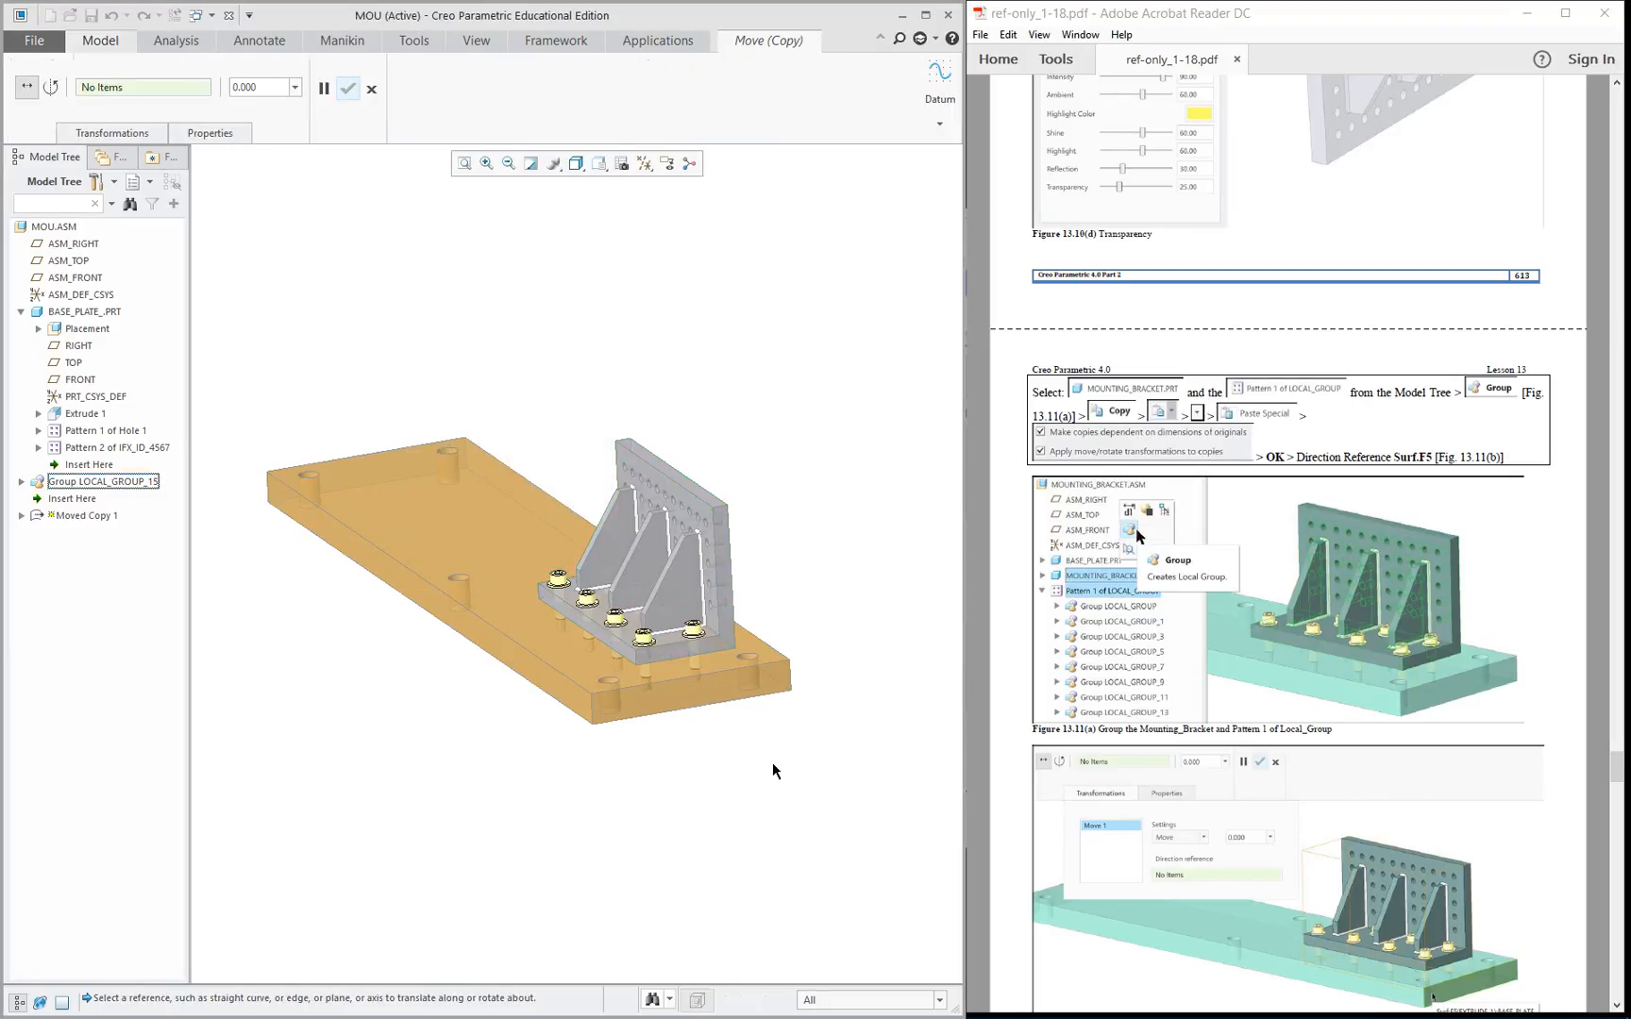
Translate the copied group by 22 using the base plate's short end face as direction reference, and complete the move.
left_click(671, 694)
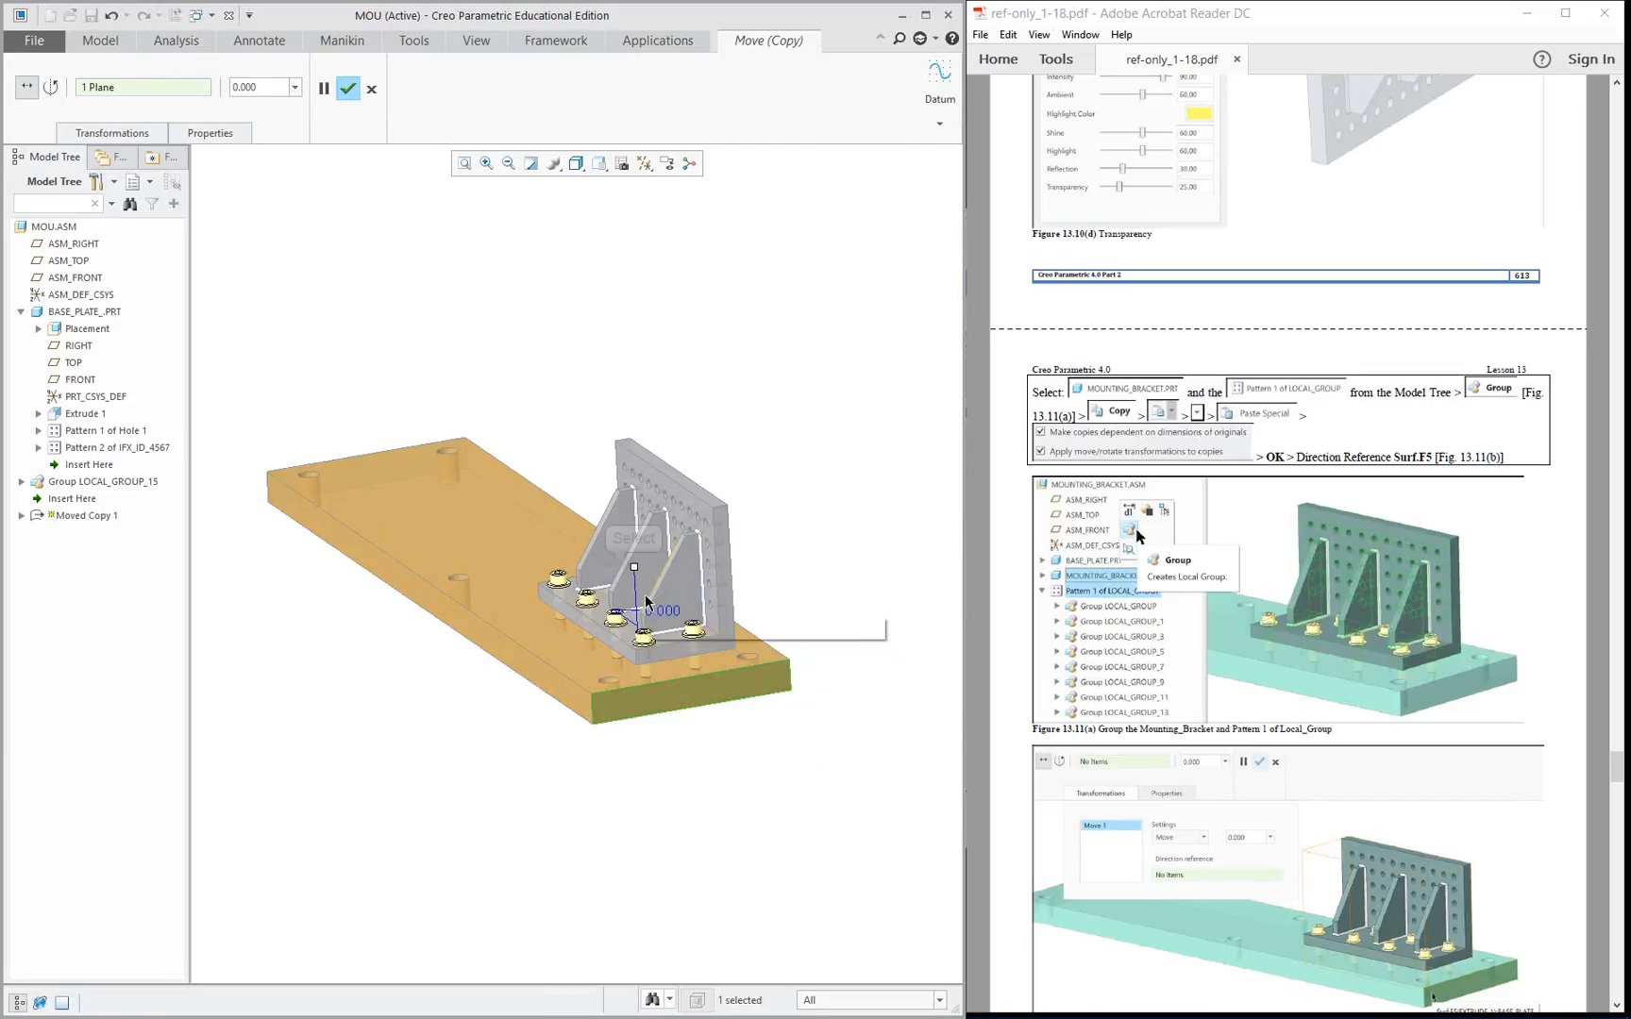
left_click_drag(634, 567, 572, 538)
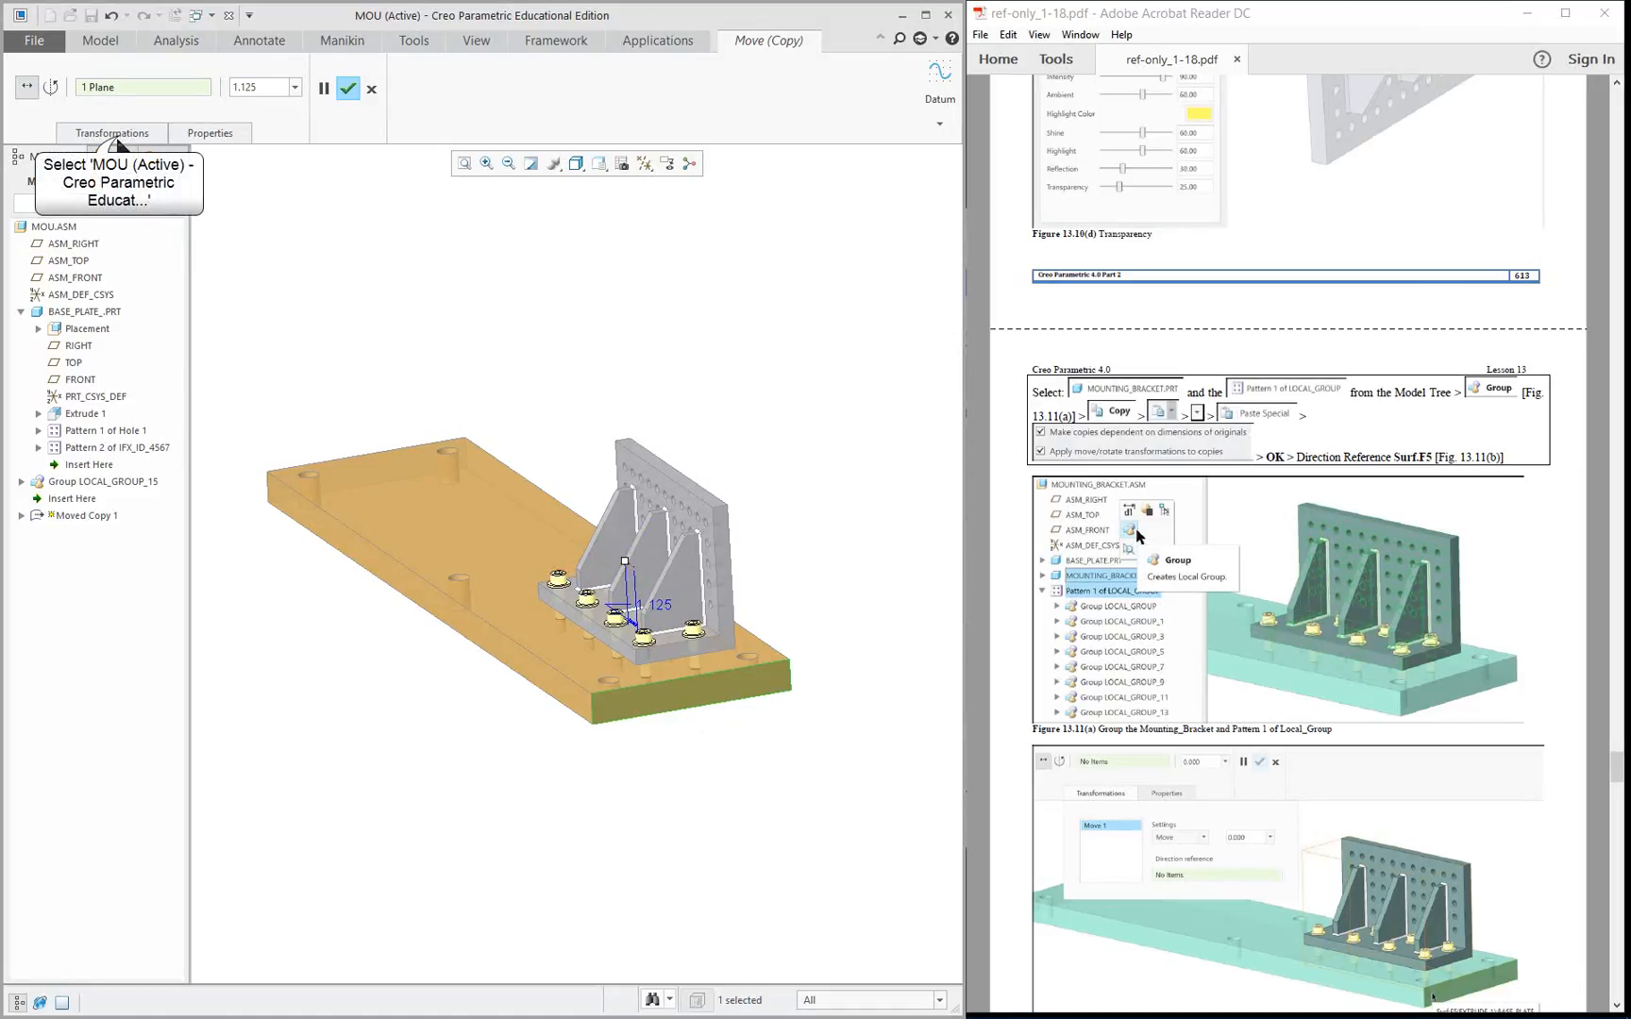
left_click(112, 133)
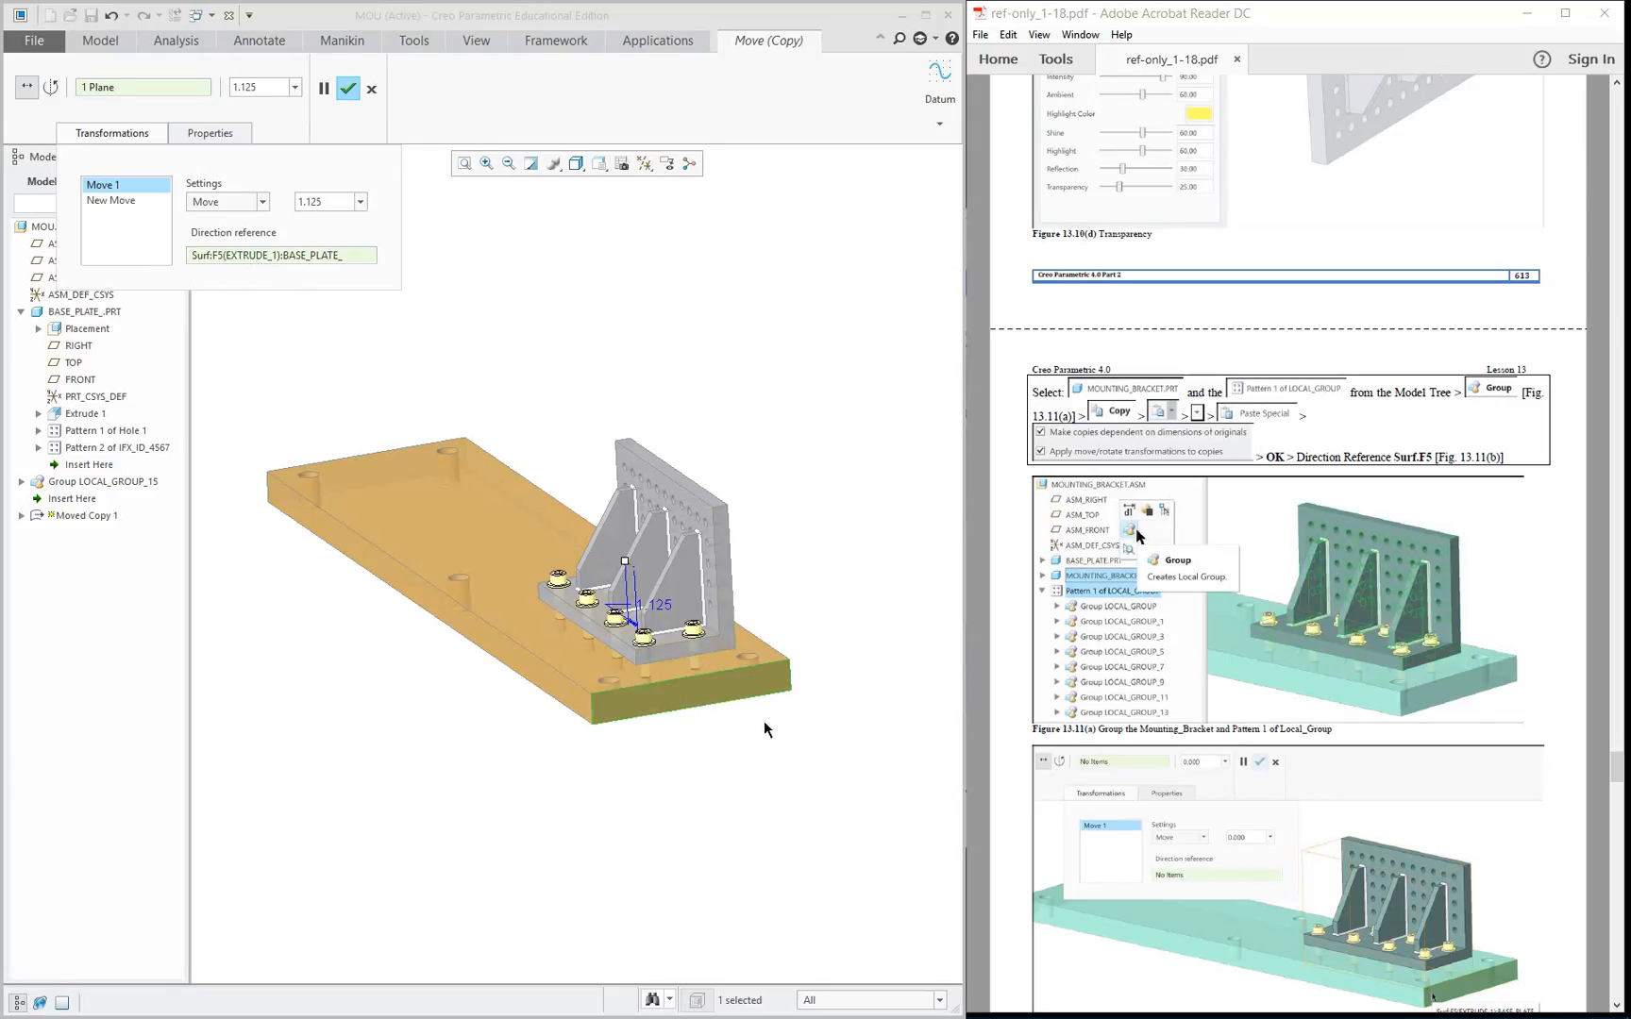
middle_click_drag(779, 728, 823, 743)
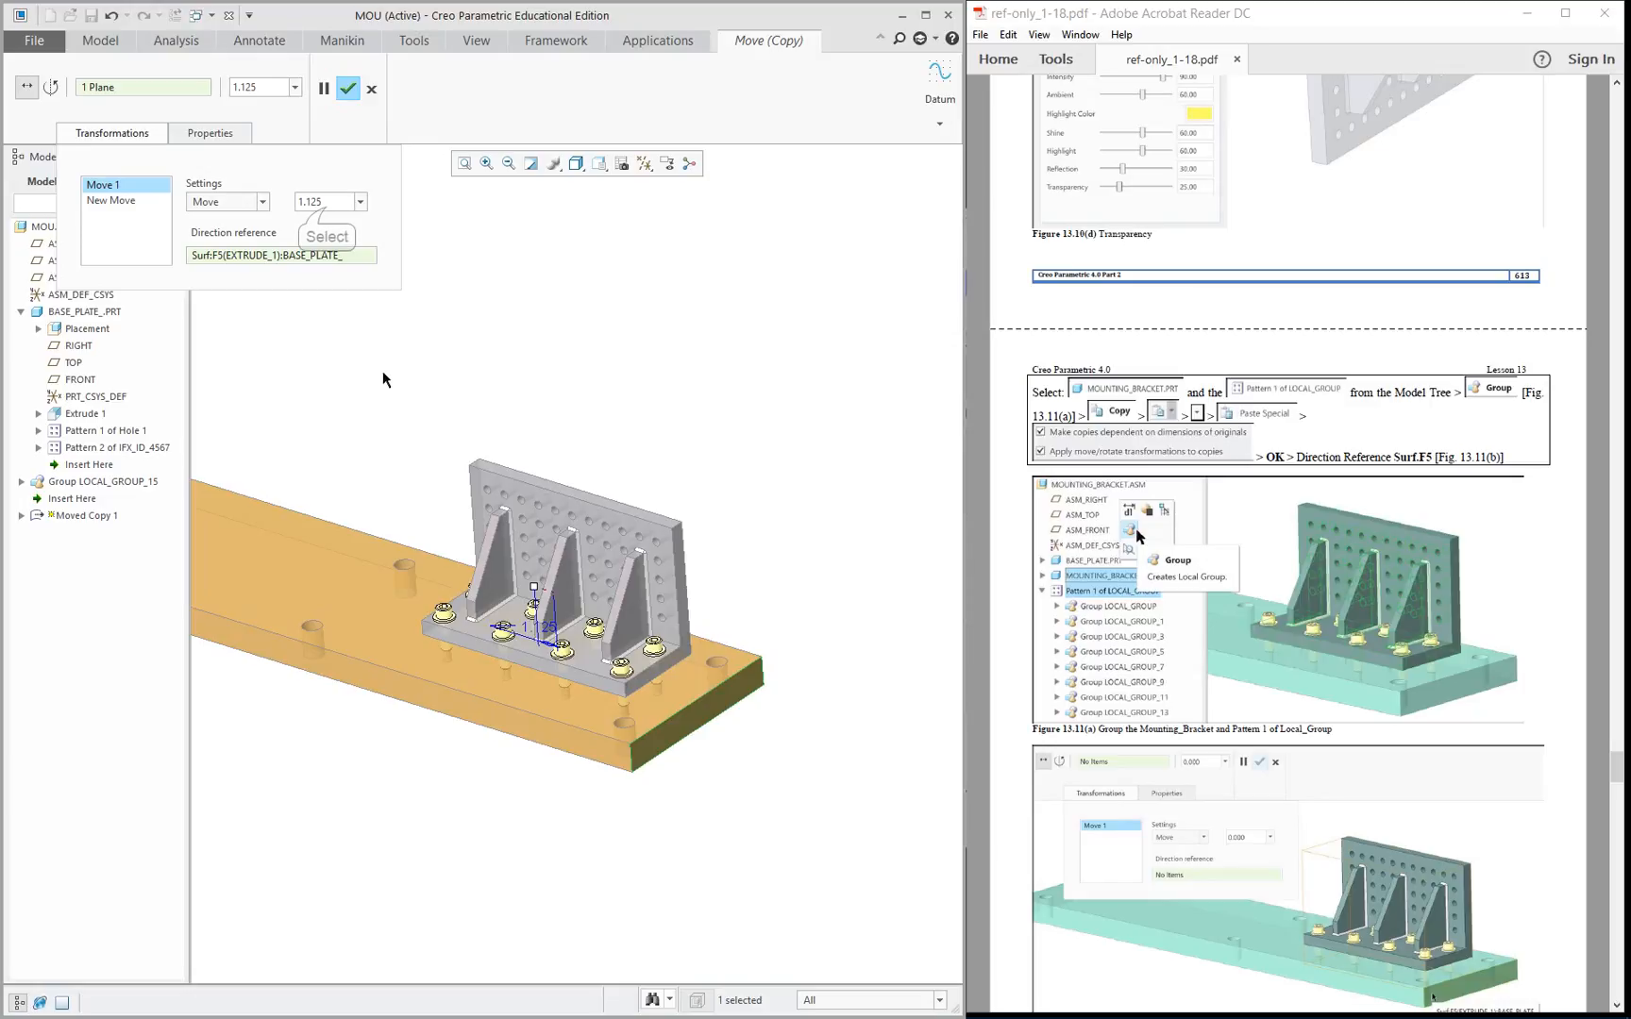
double_click(325, 204)
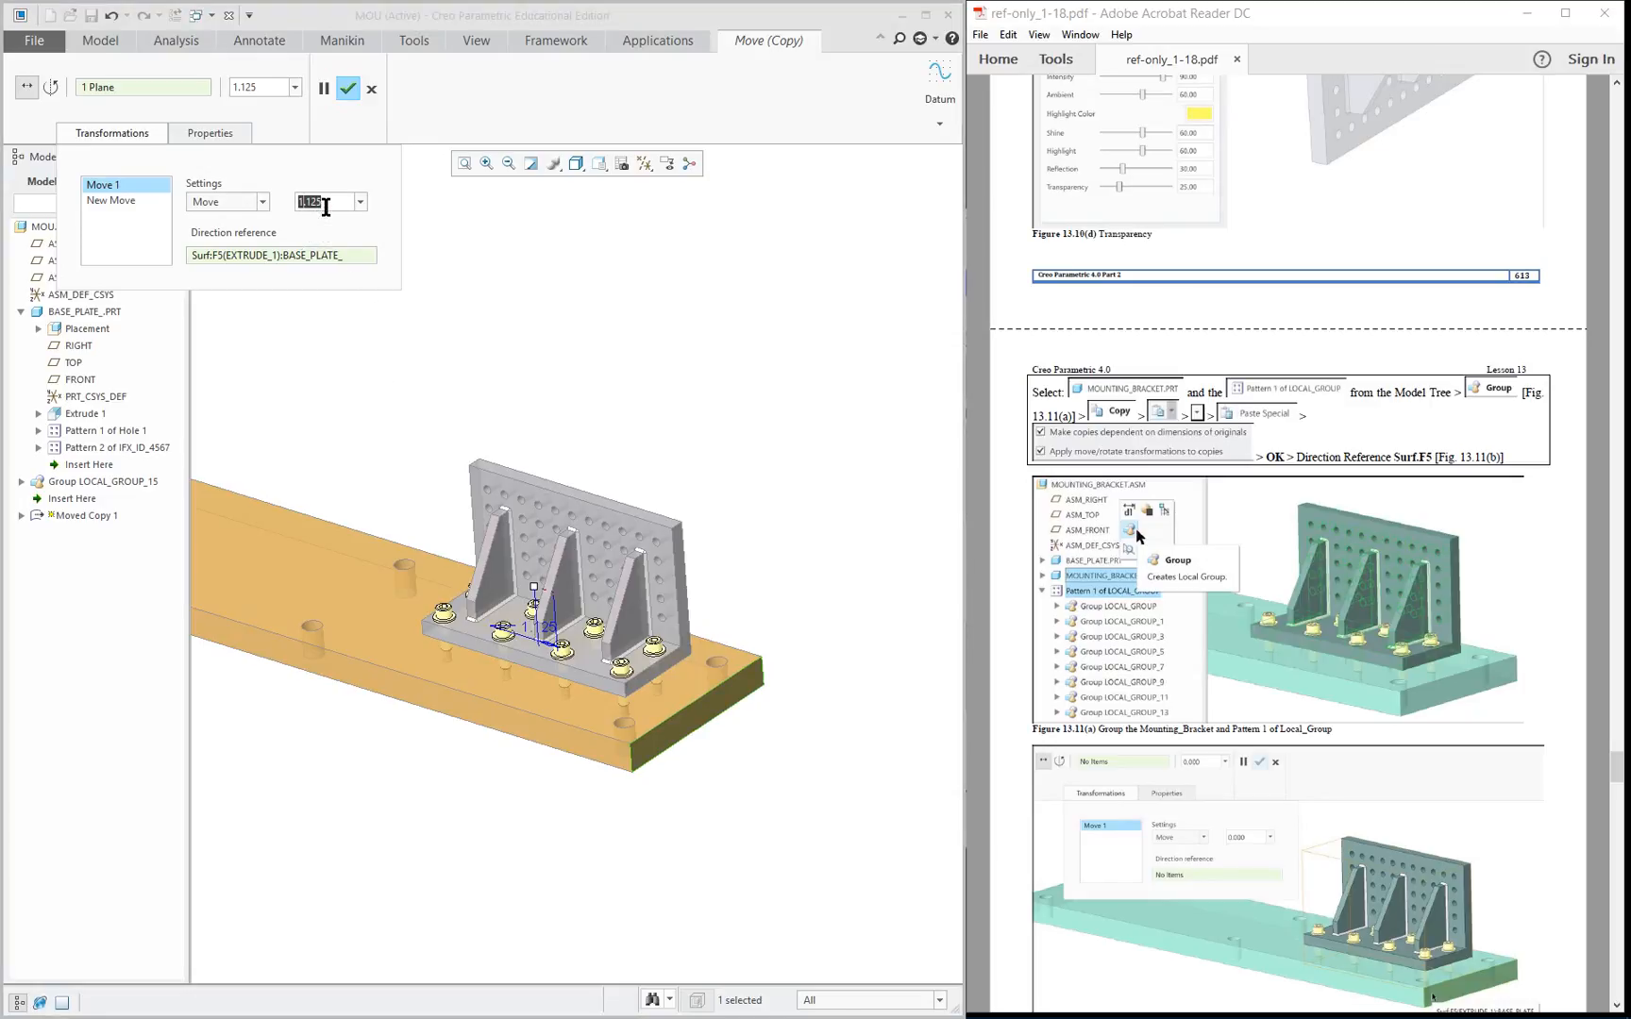
type("22")
key("Return")
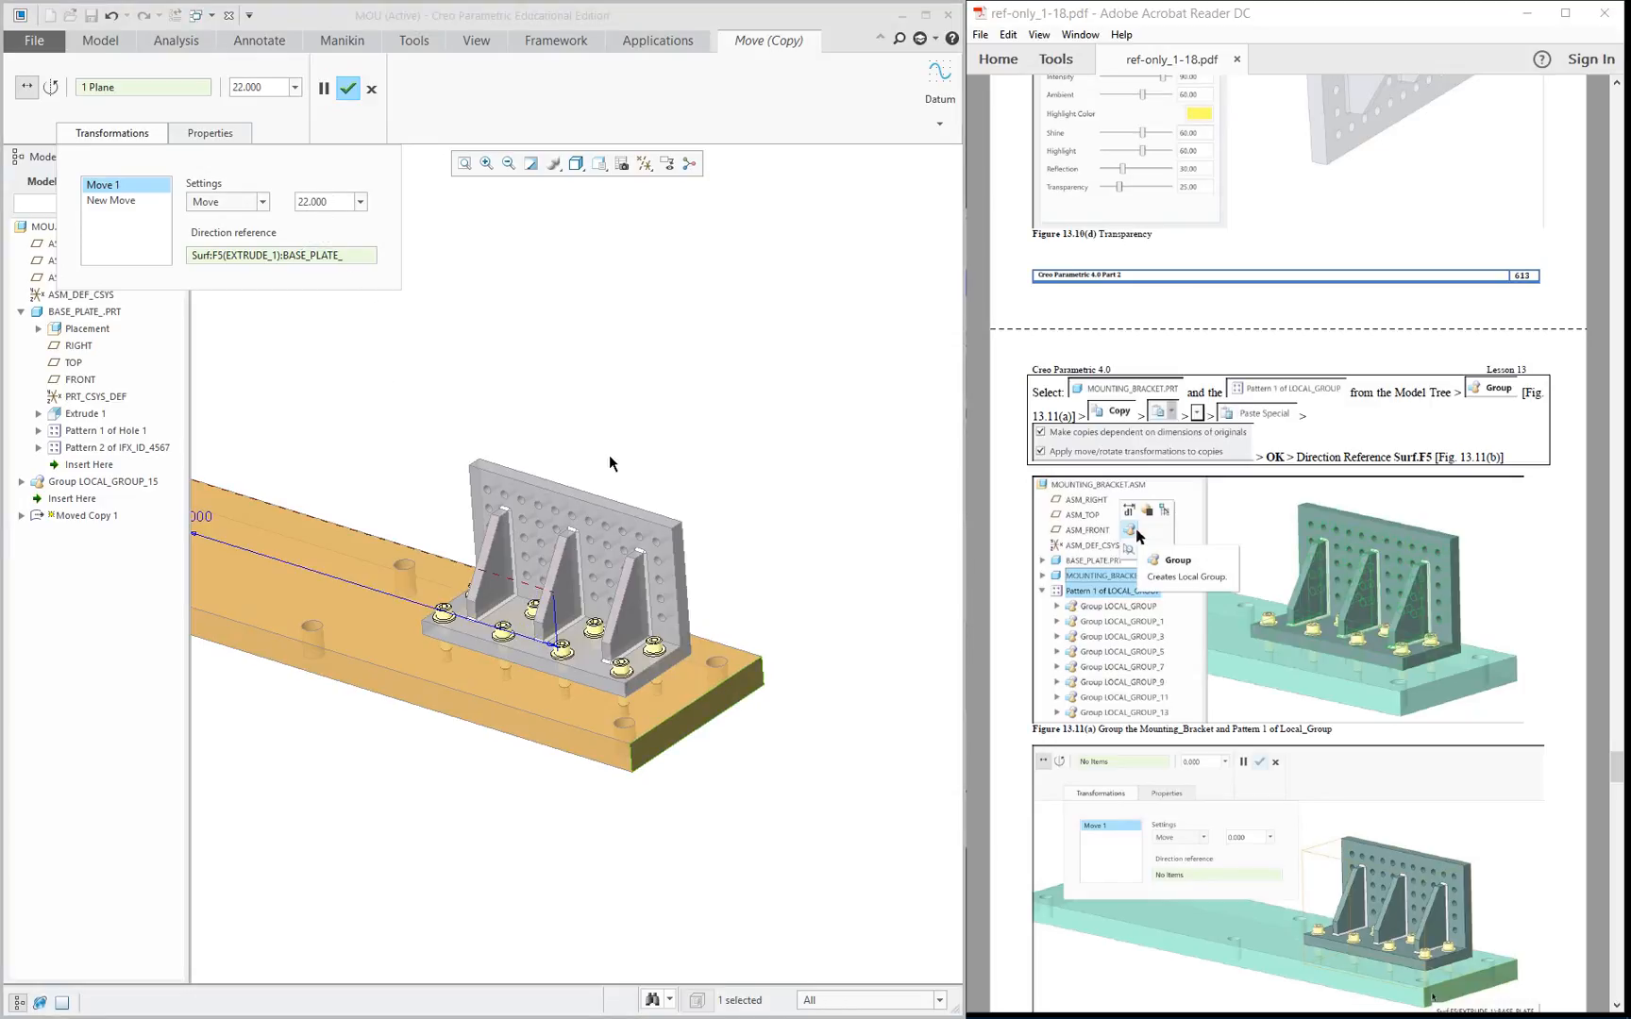
scroll(609, 455, "up", 1)
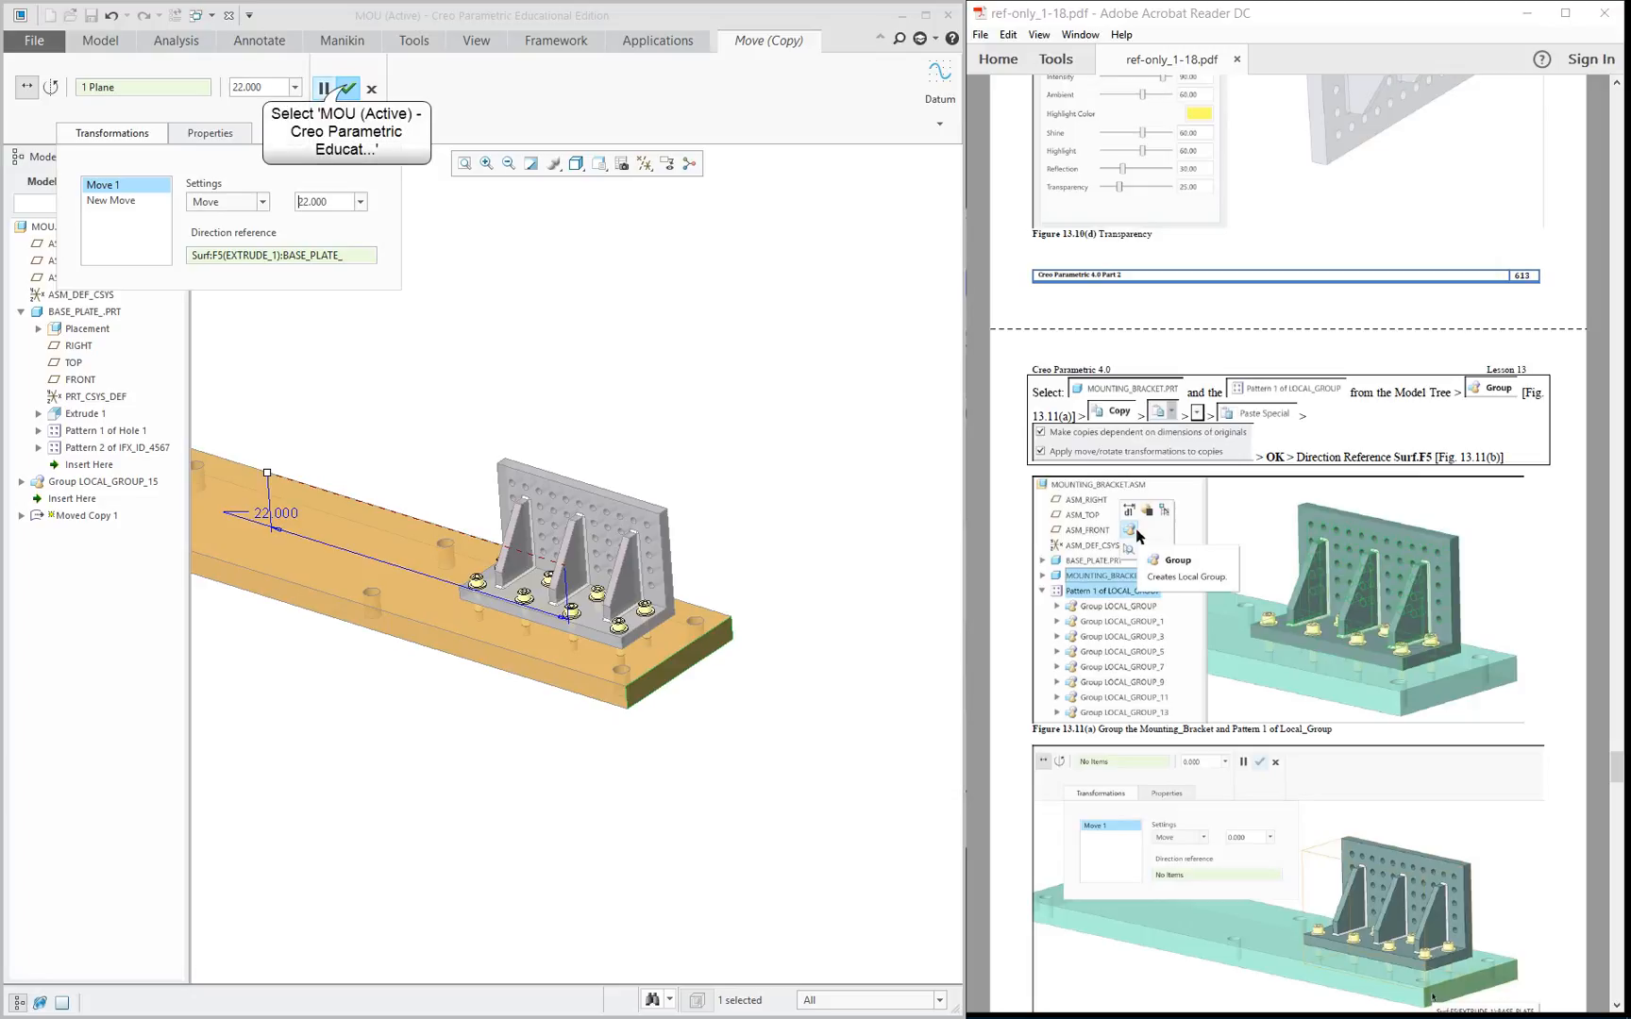
left_click(349, 89)
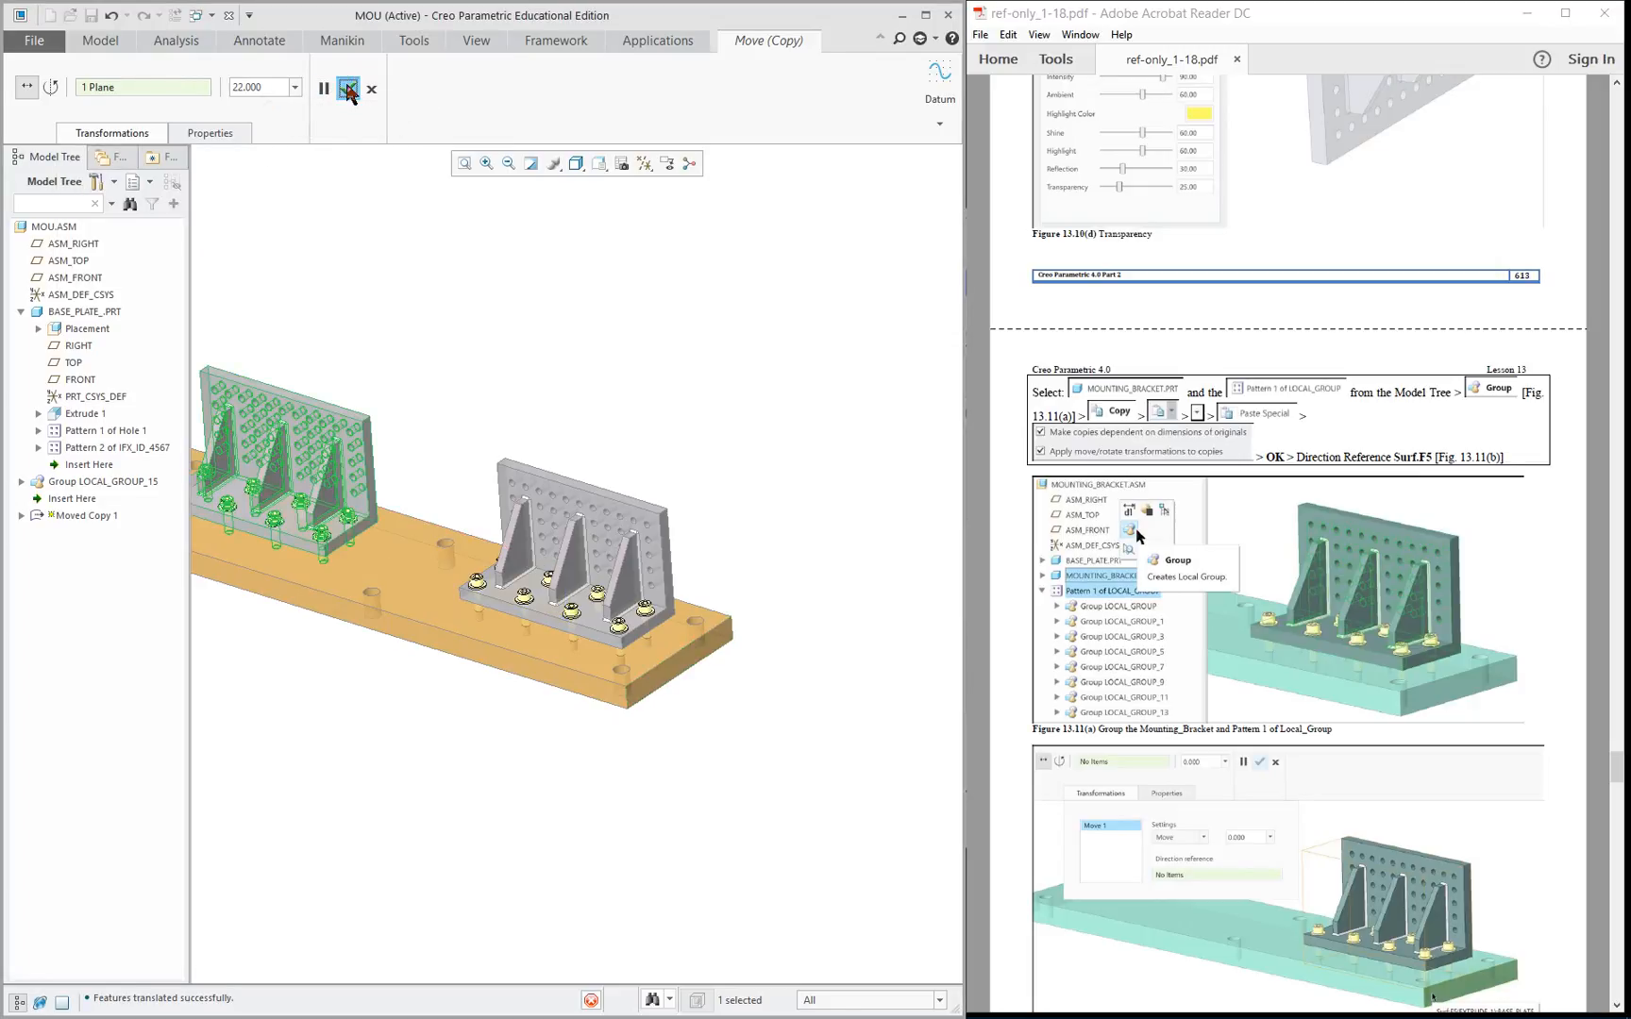
Examine the copied bracket and its screws from above, and check from underneath whether the base plate has matching holes.
scroll(472, 394, "up", 3)
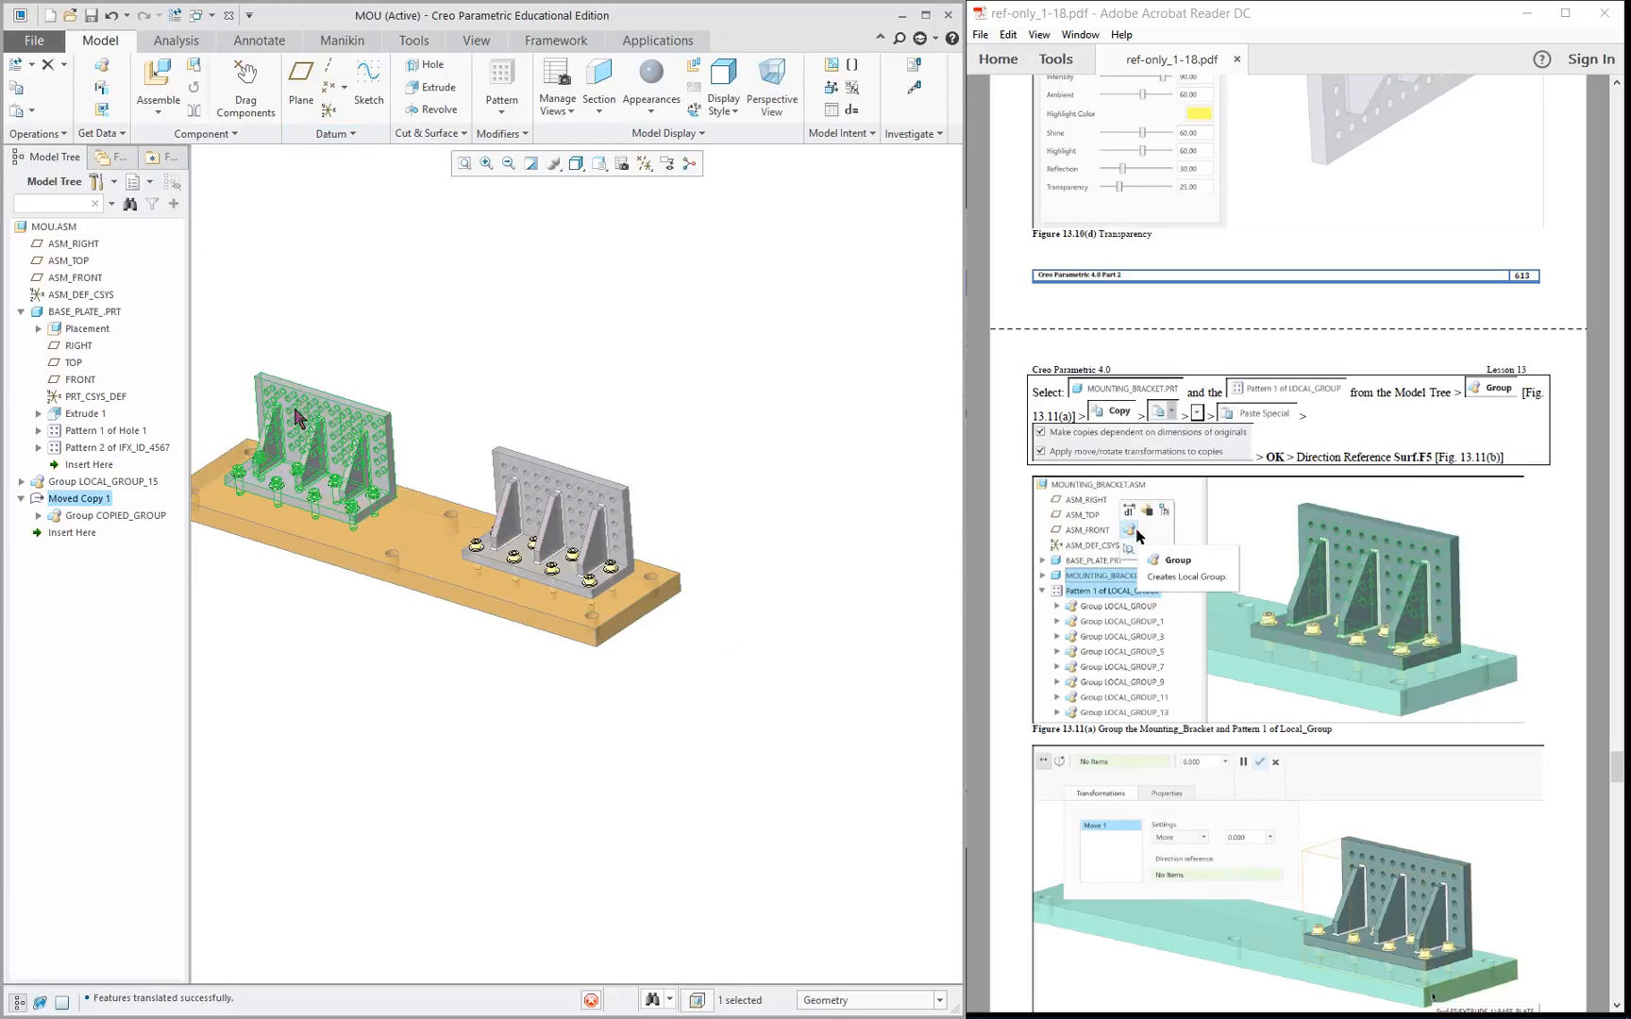
scroll(230, 404, "down", 1)
scroll(409, 389, "down", 5)
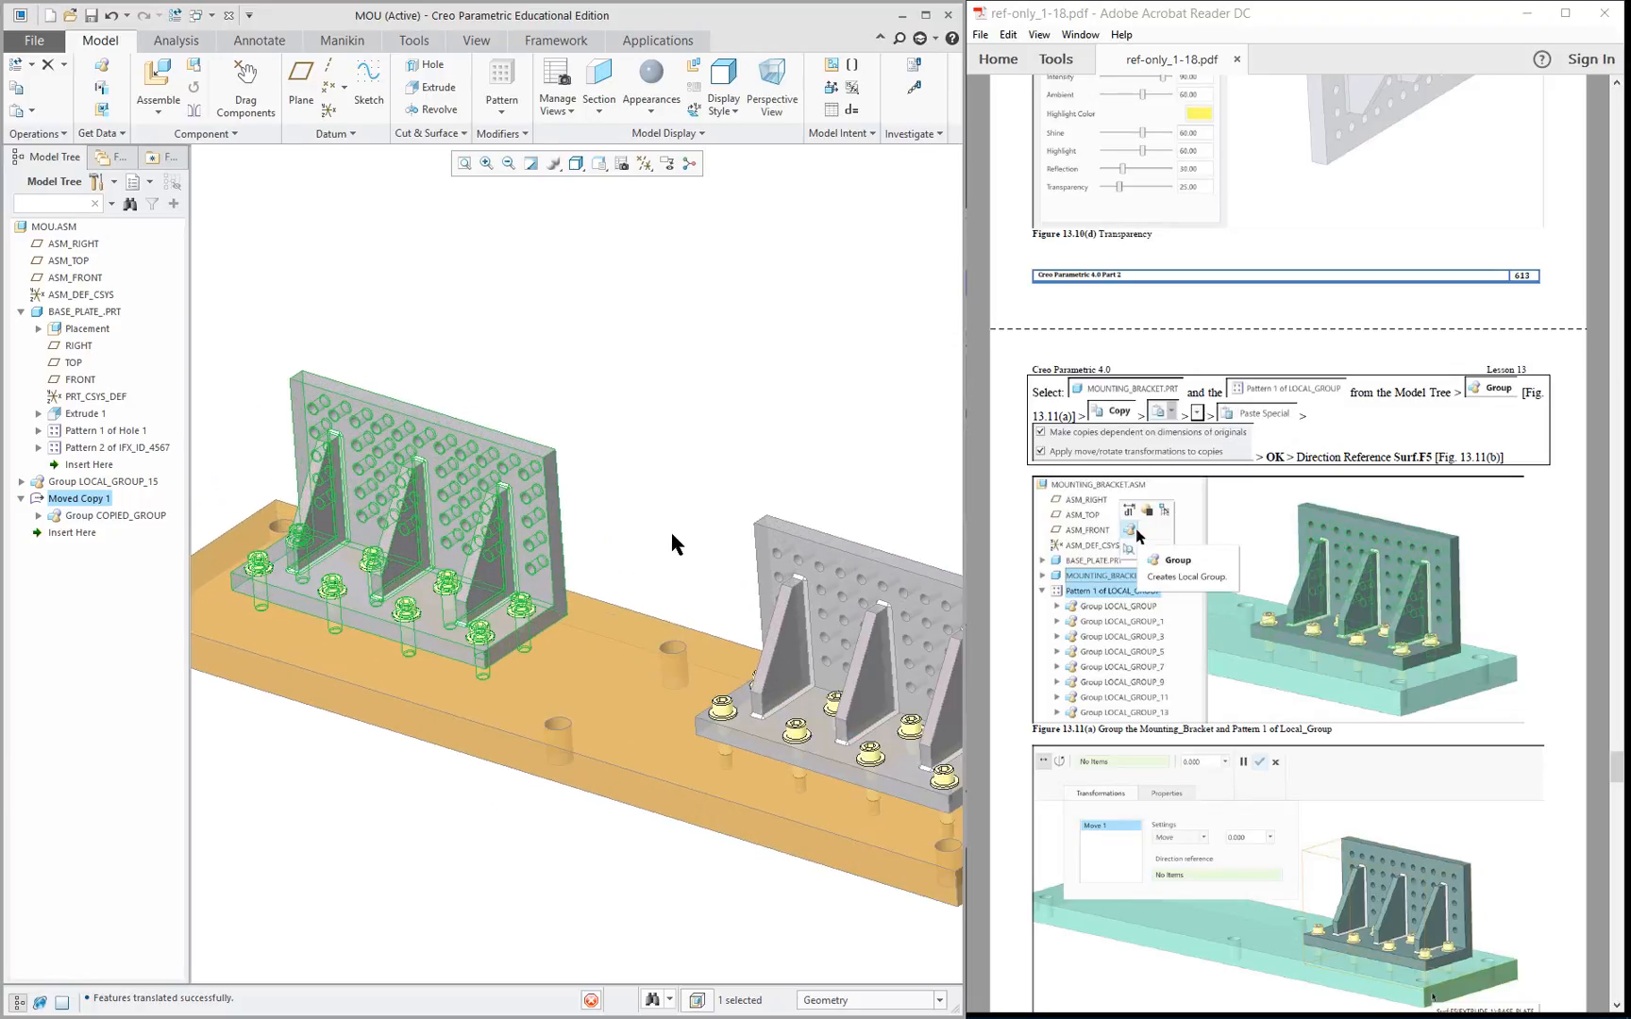
scroll(670, 530, "up", 3)
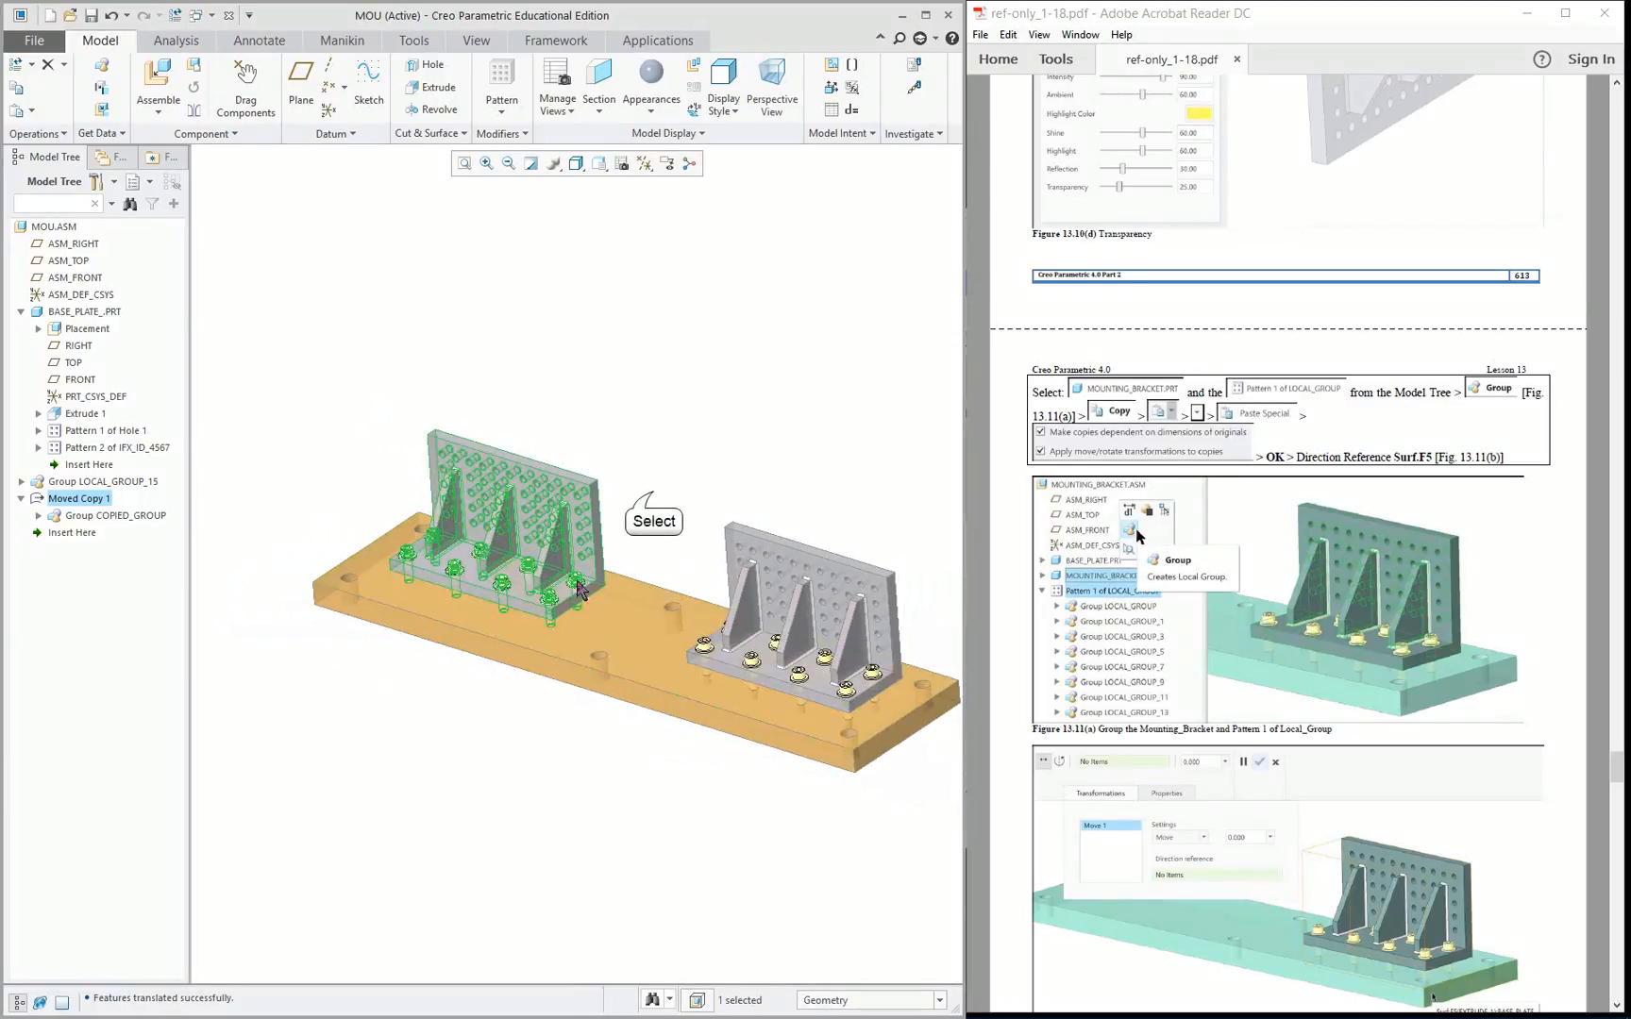
left_click(653, 498)
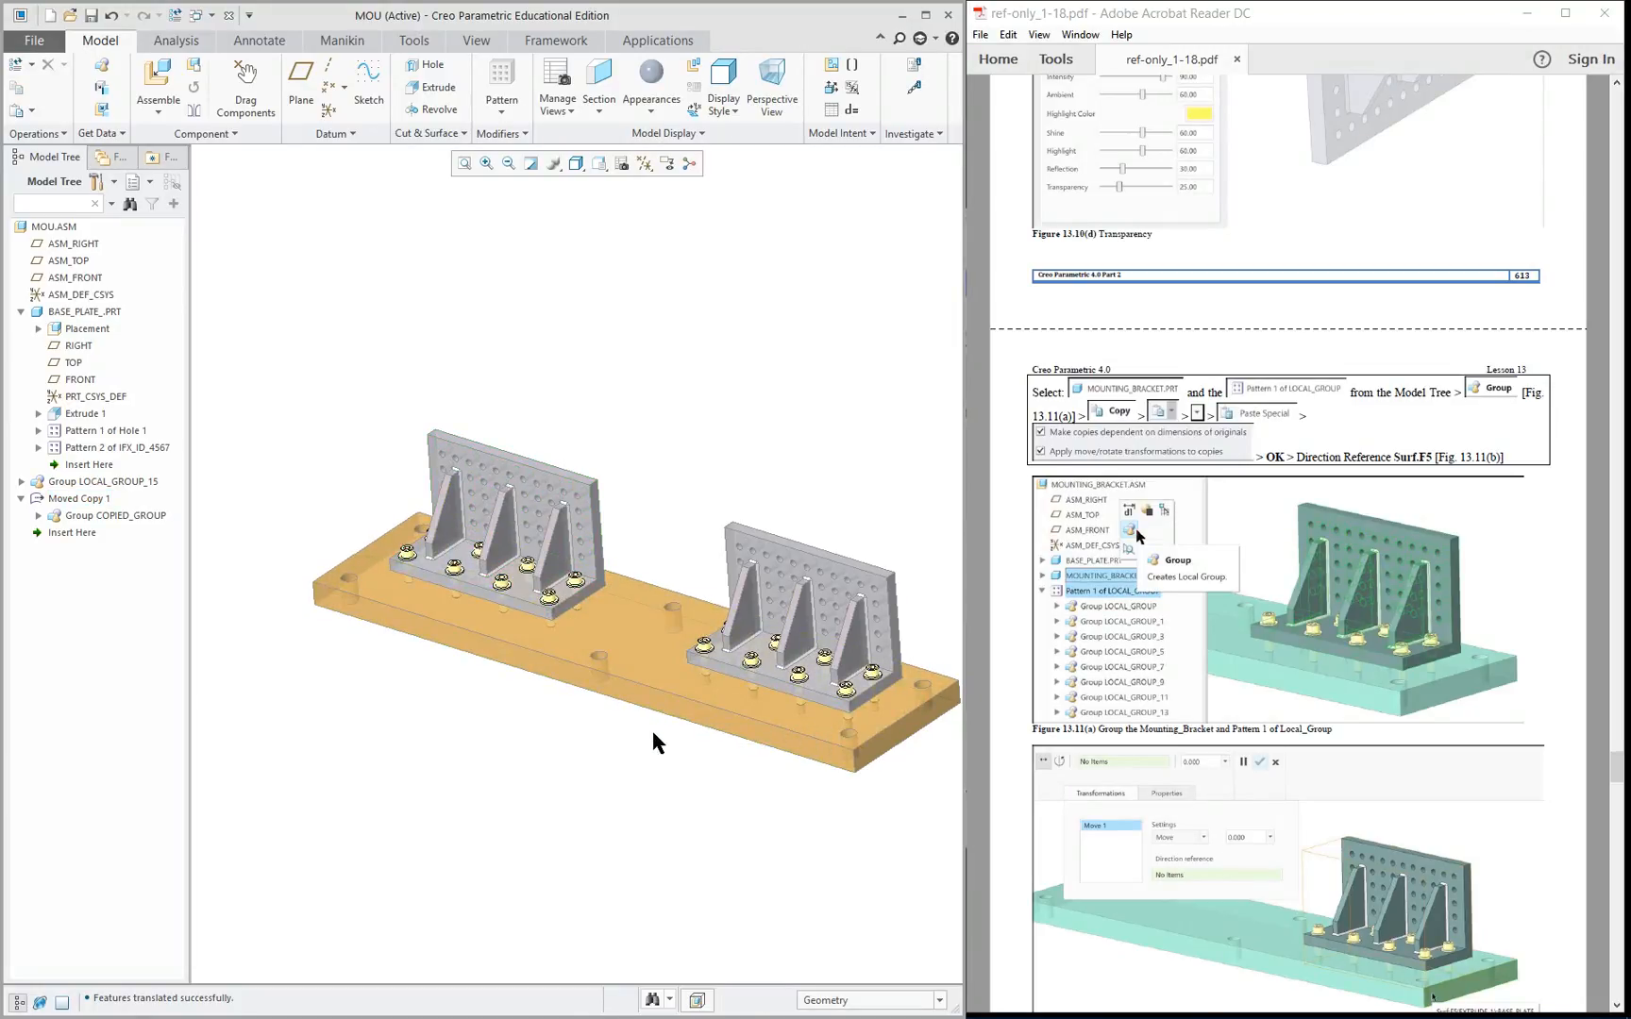
mouse_move(653, 714)
middle_mouse_down()
mouse_move(654, 669)
mouse_move(635, 731)
middle_mouse_up()
scroll(520, 947, "up", 4)
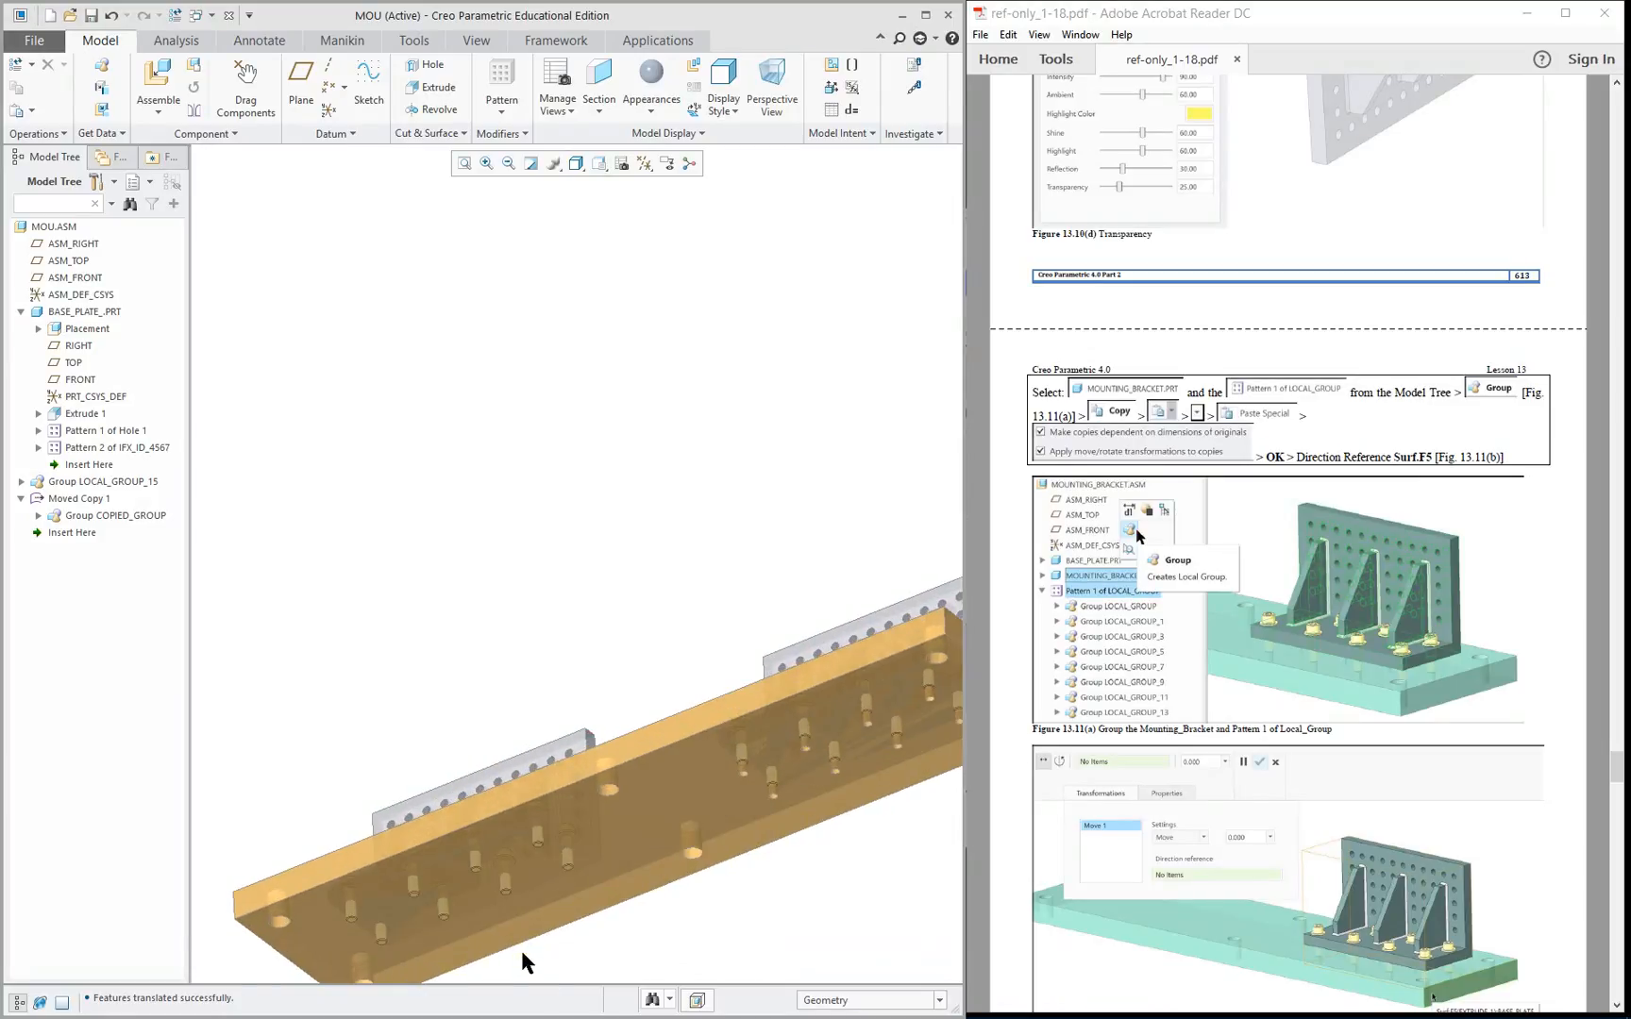
scroll(522, 943, "up", 2)
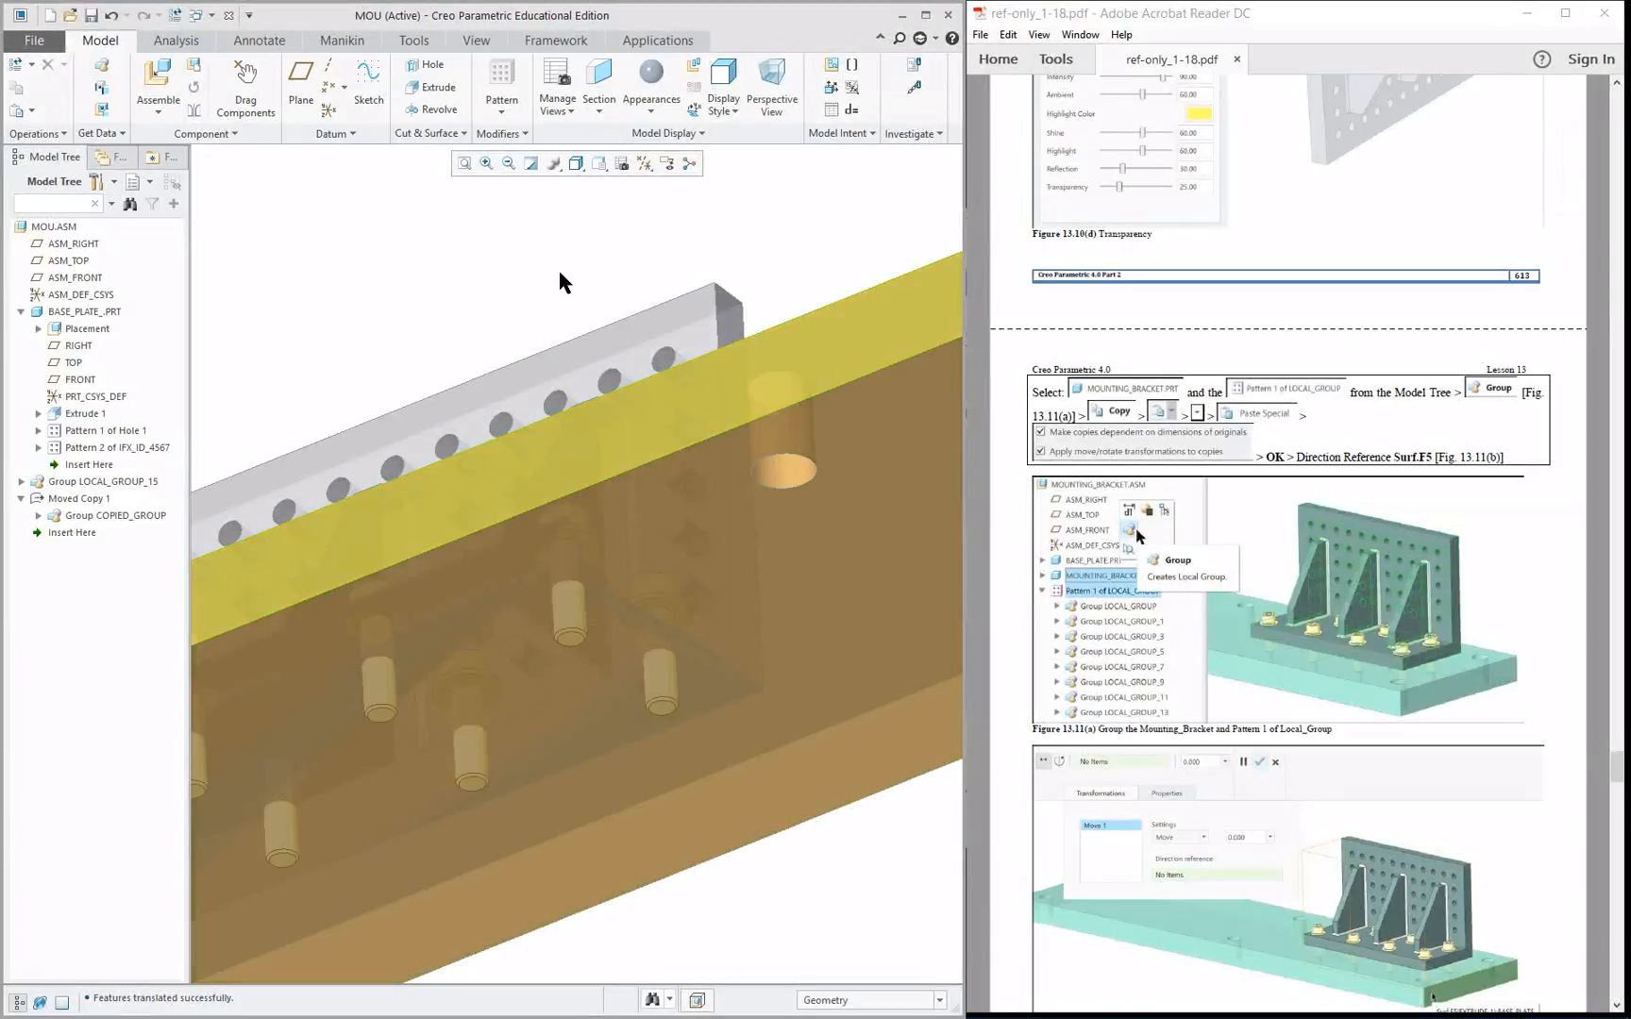
Display the datum axes and activate BASE_PLATE for editing within the assembly.
left_click(644, 163)
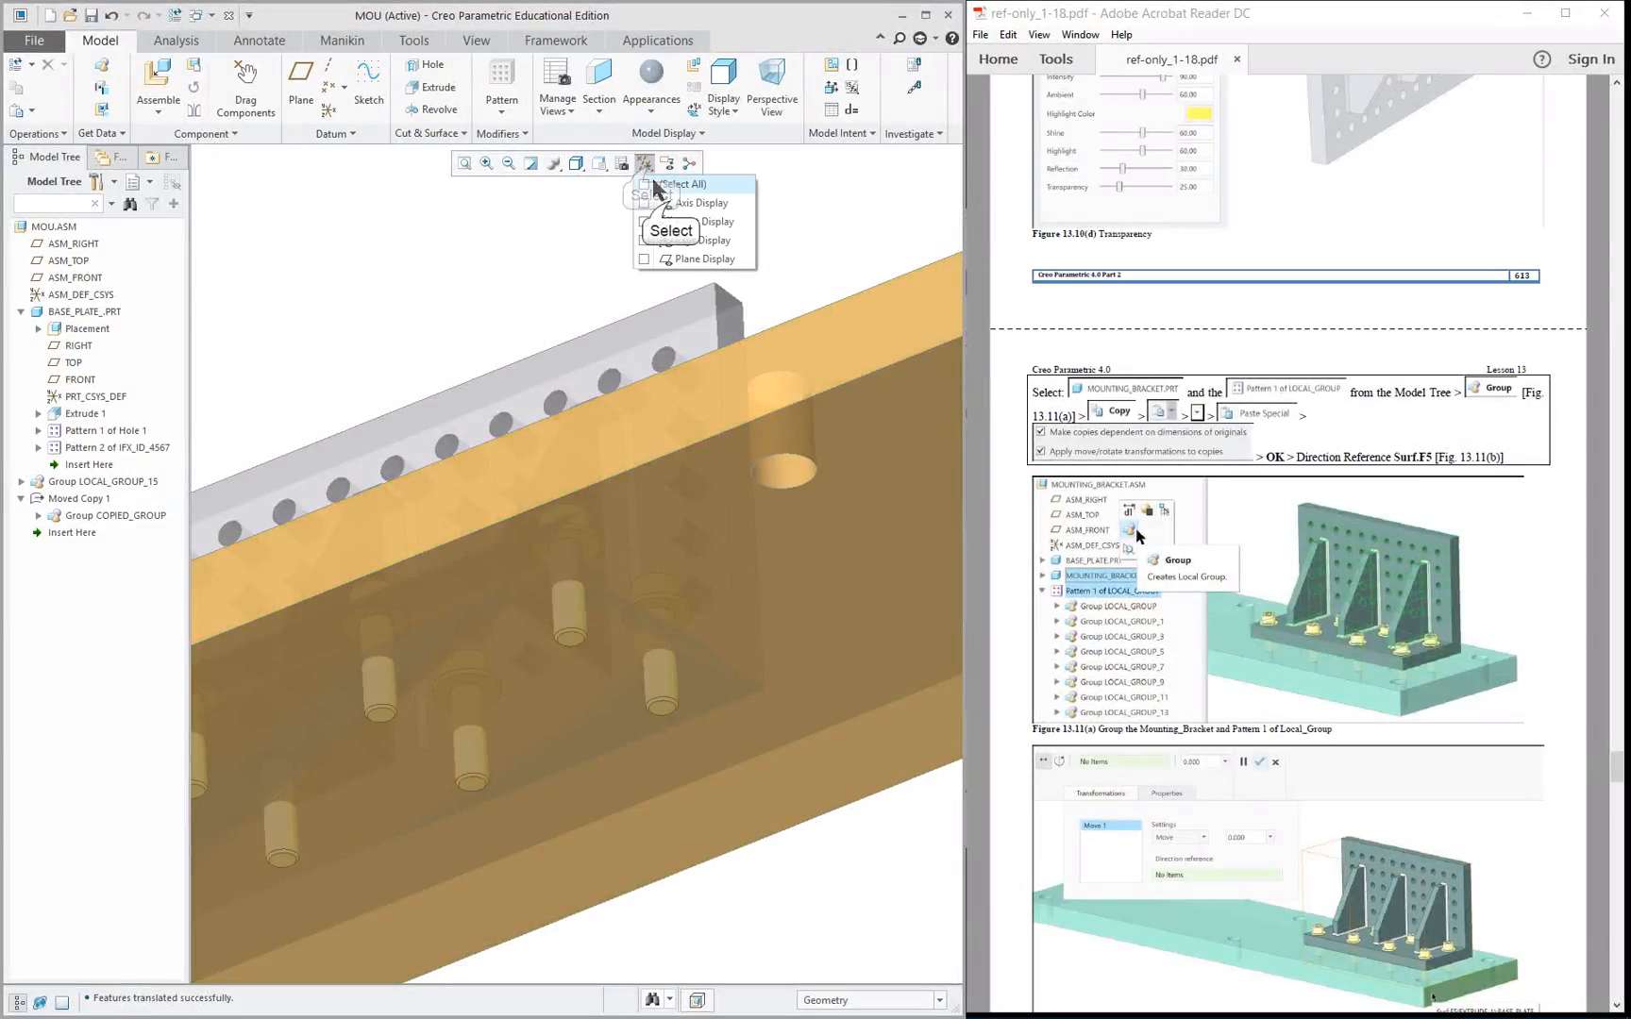
left_click(674, 206)
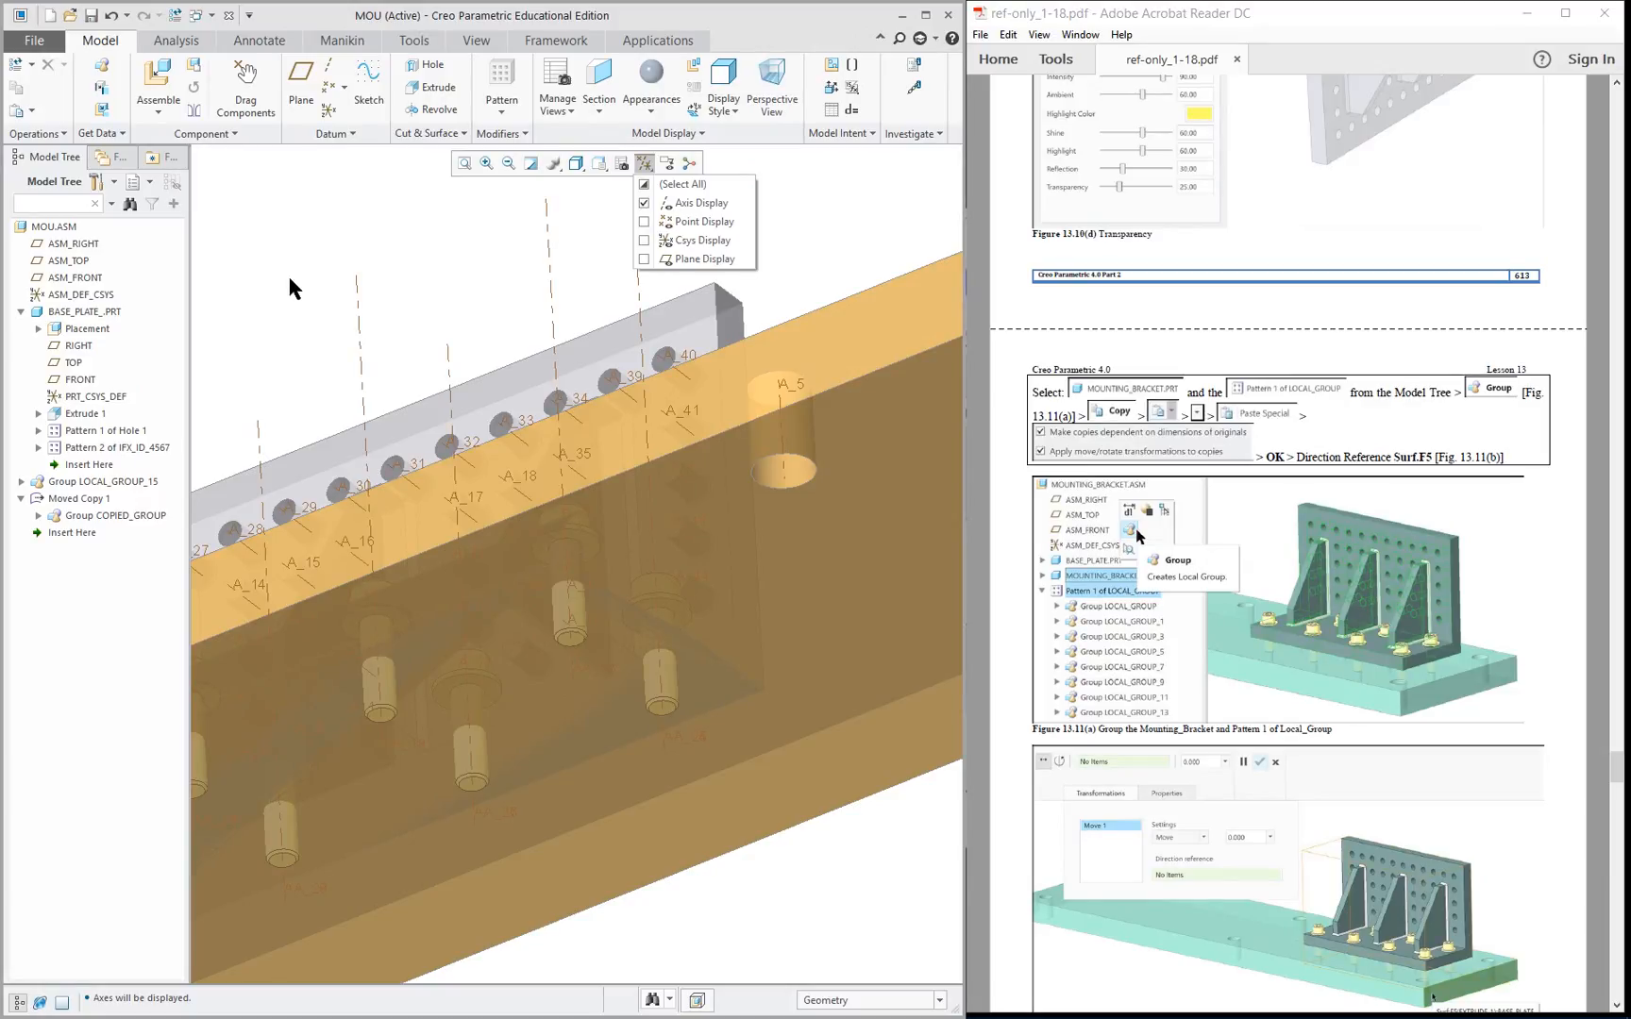
right_click(93, 314)
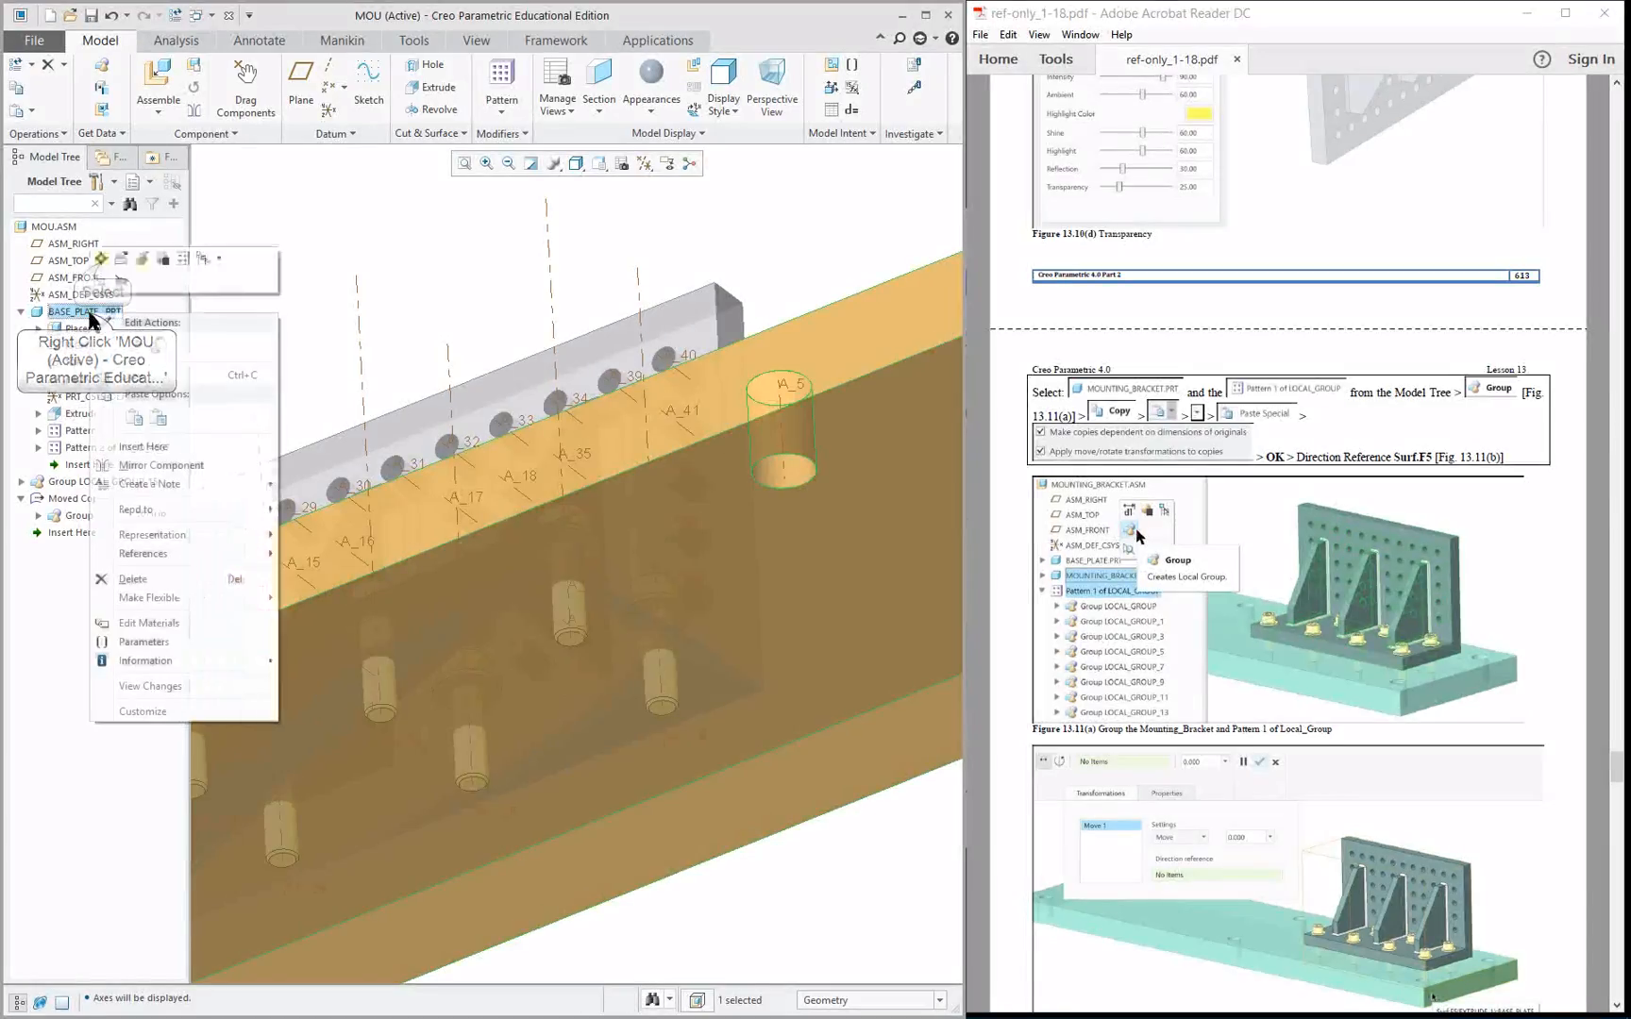
left_click(102, 259)
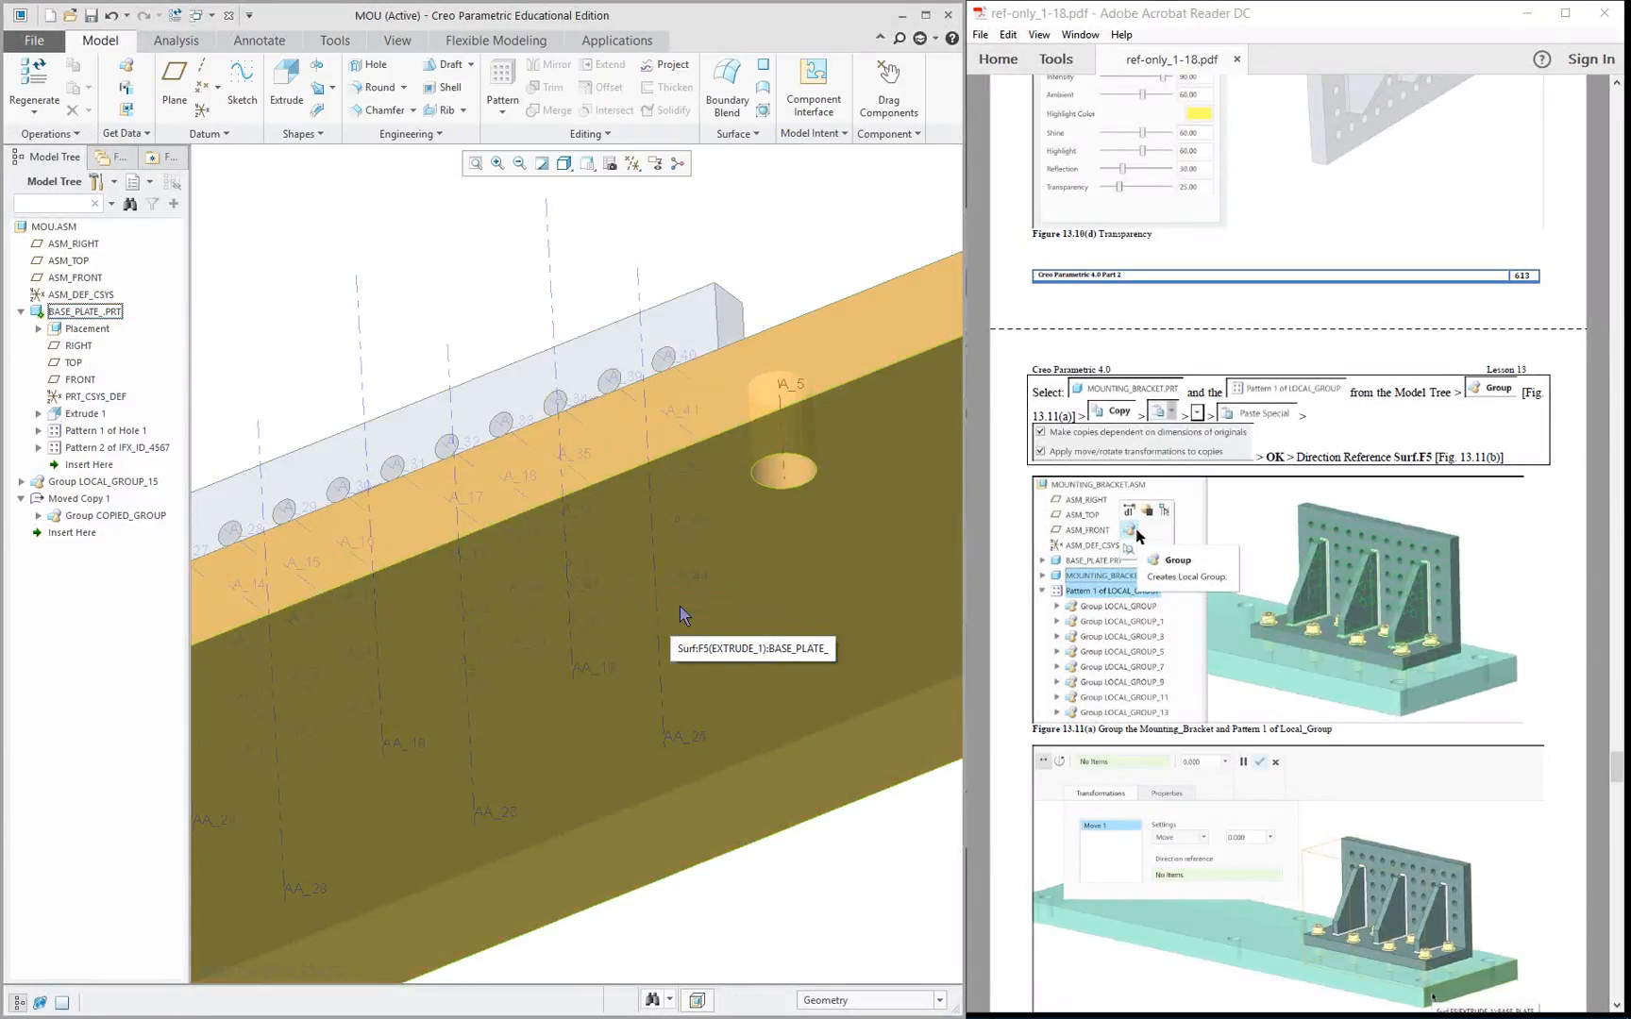
Start a hole in the base plate, placed on the copied bracket's corner screw axis AA_16 and the plate's upper face.
middle_click_drag(617, 255, 647, 310)
scroll(631, 358, "up", 1)
scroll(633, 367, "up", 2)
scroll(618, 315, "down", 5)
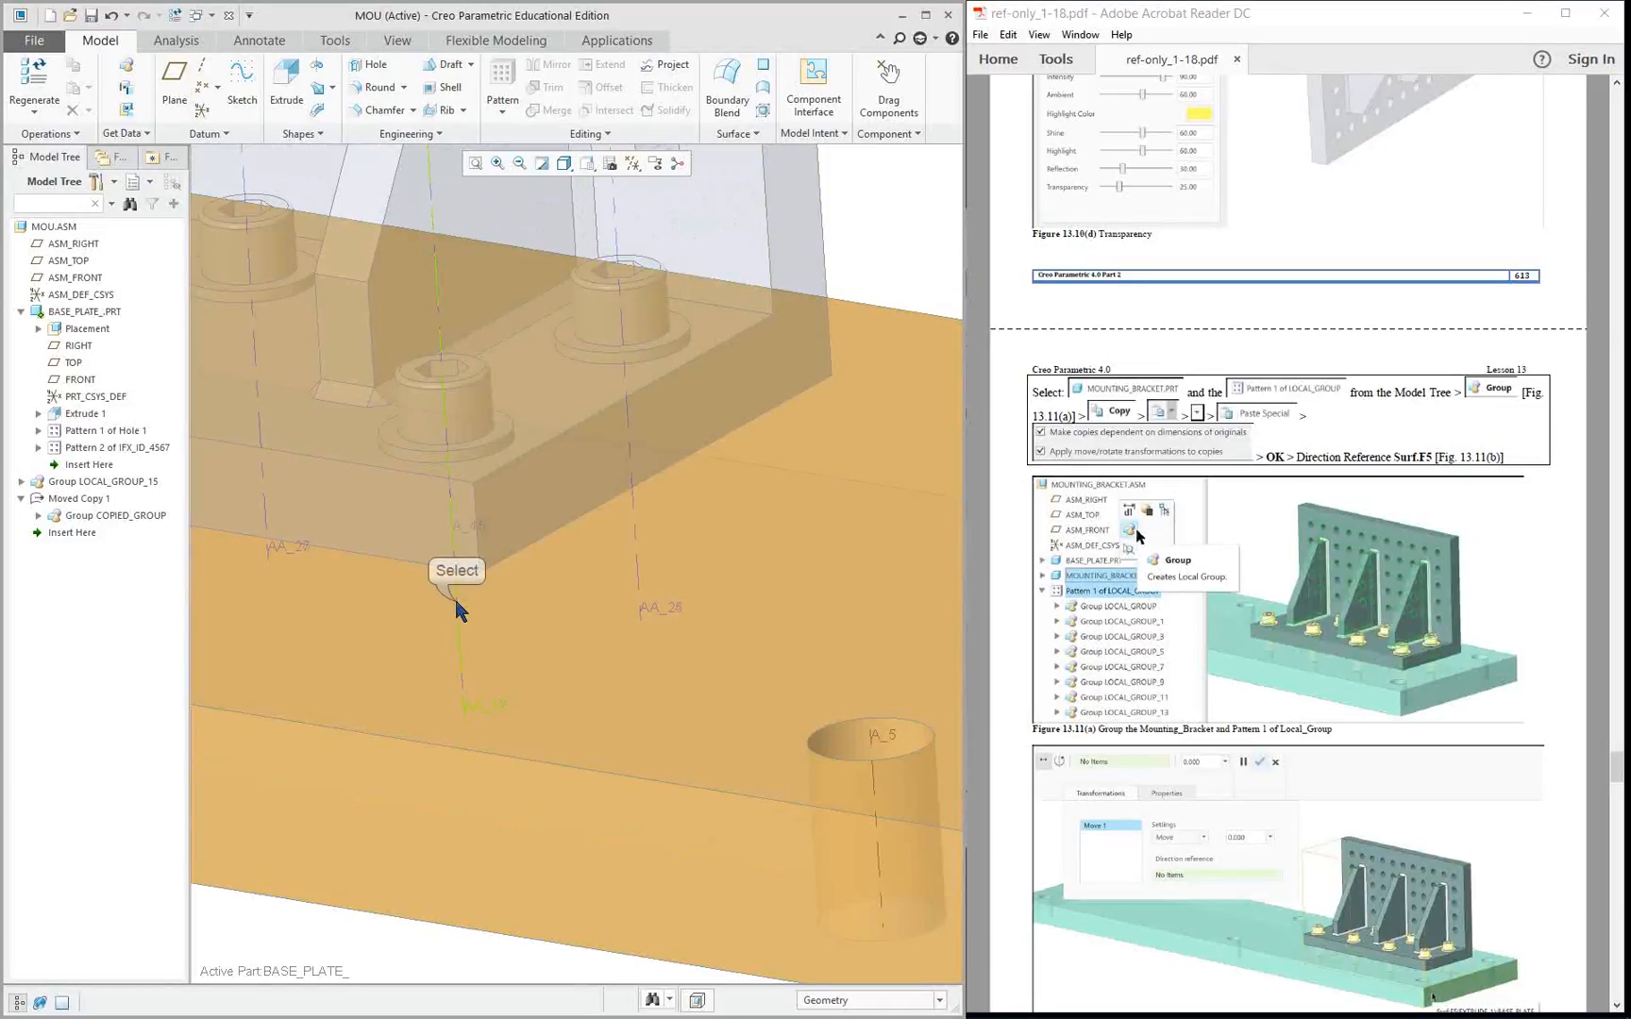
left_click(456, 602)
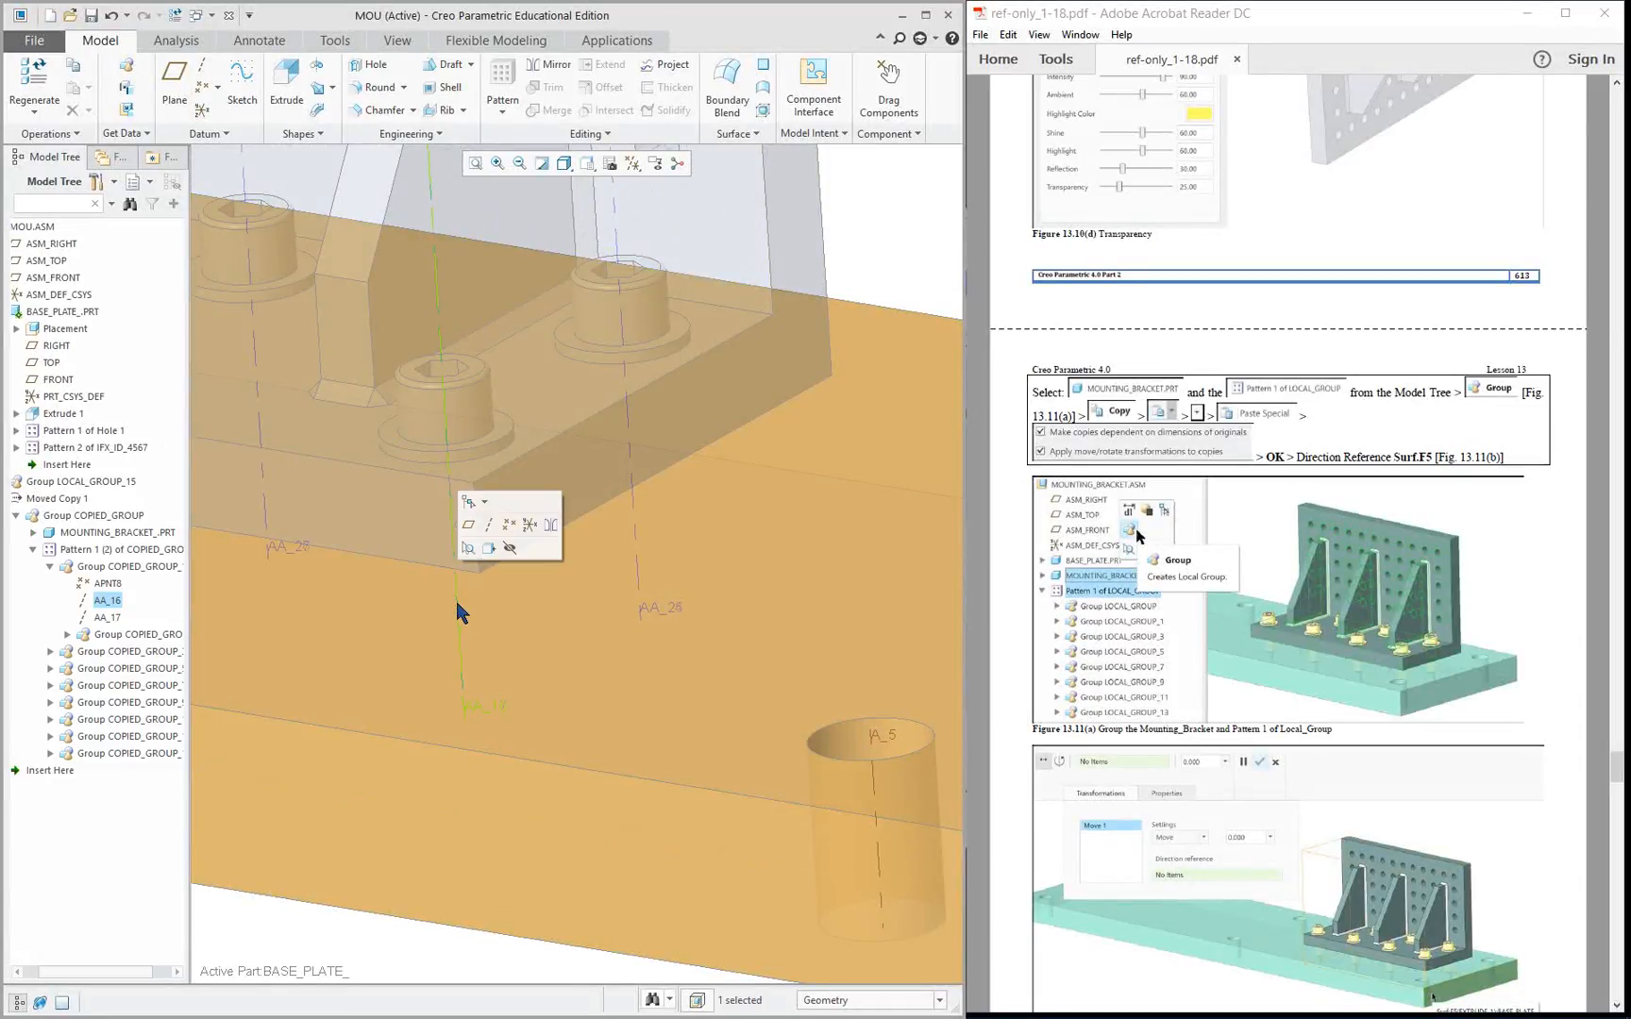
left_click(375, 68)
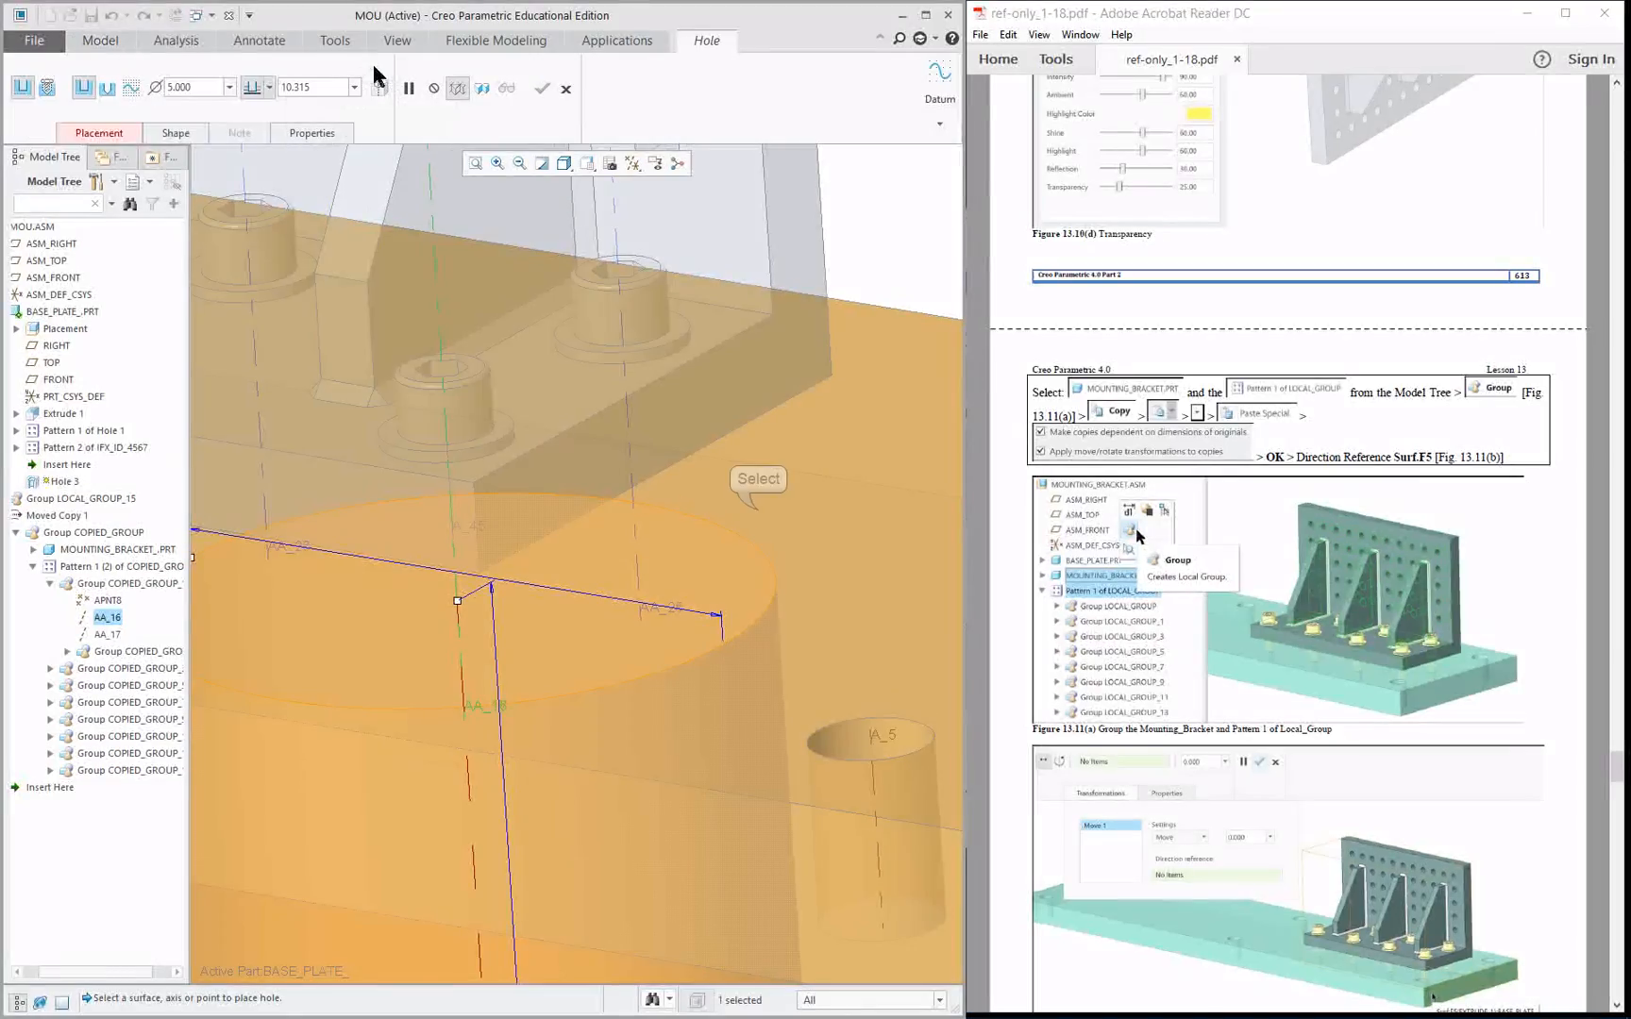
left_click(759, 511)
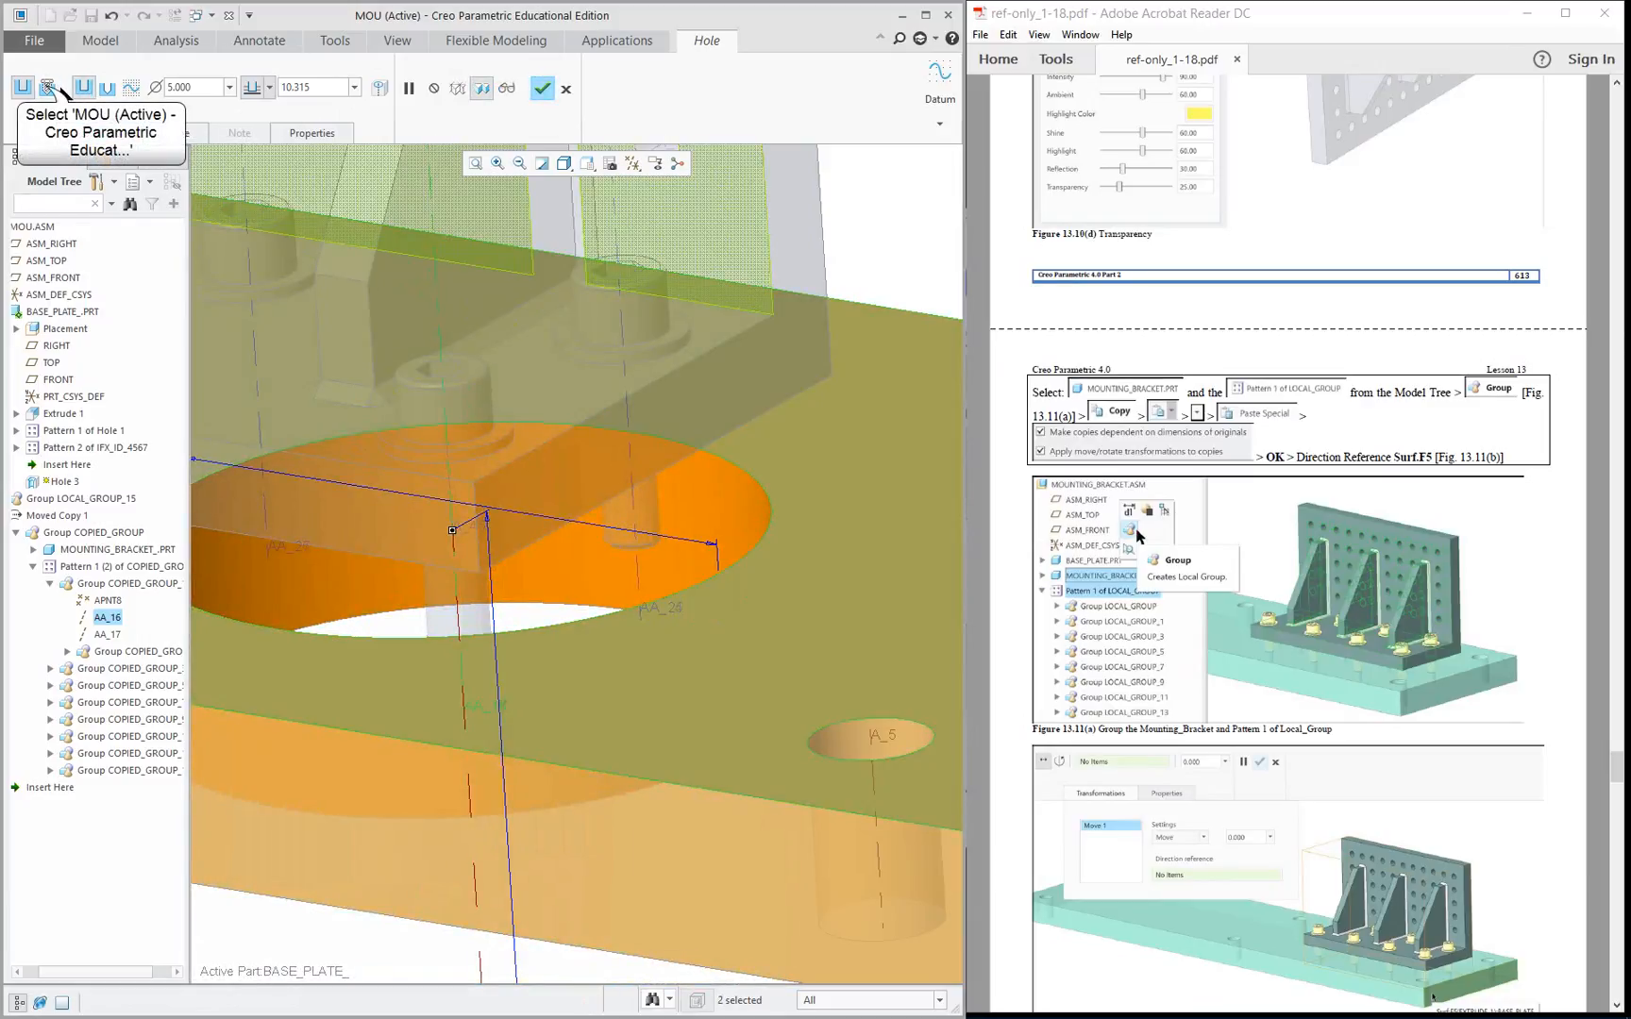
Make the base plate hole a standard UNC 1/2-13 threaded hole that goes through all.
left_click(83, 88)
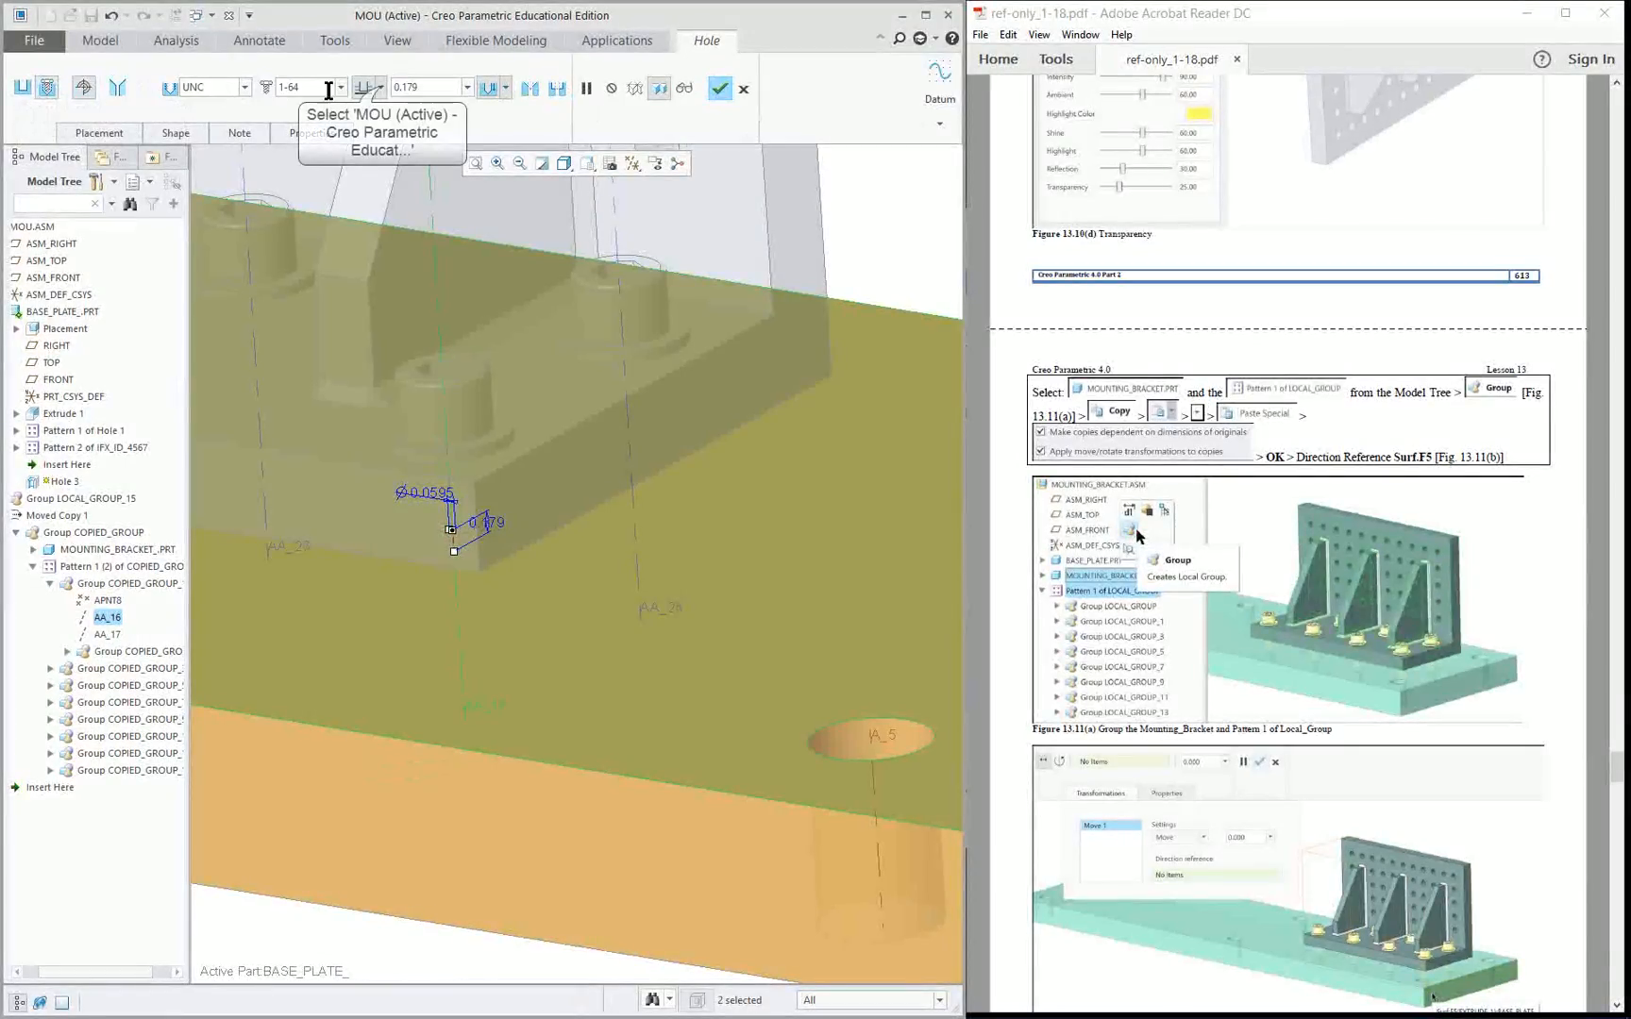
left_click(364, 88)
left_click(375, 143)
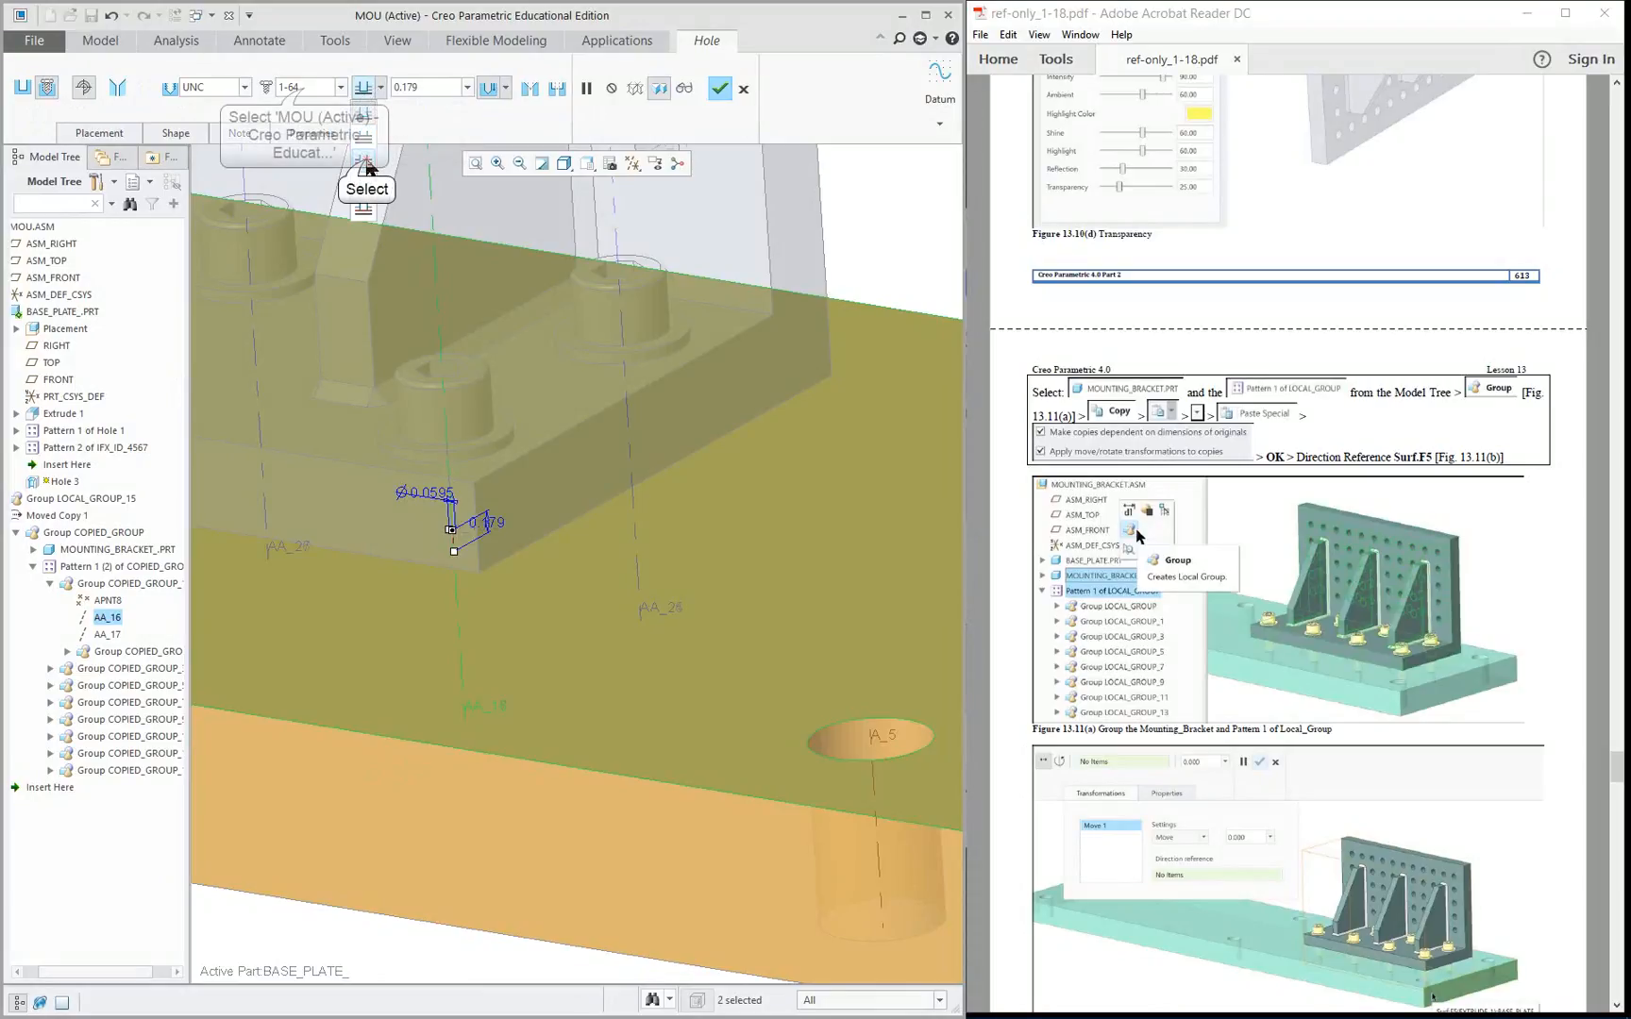
left_click(338, 88)
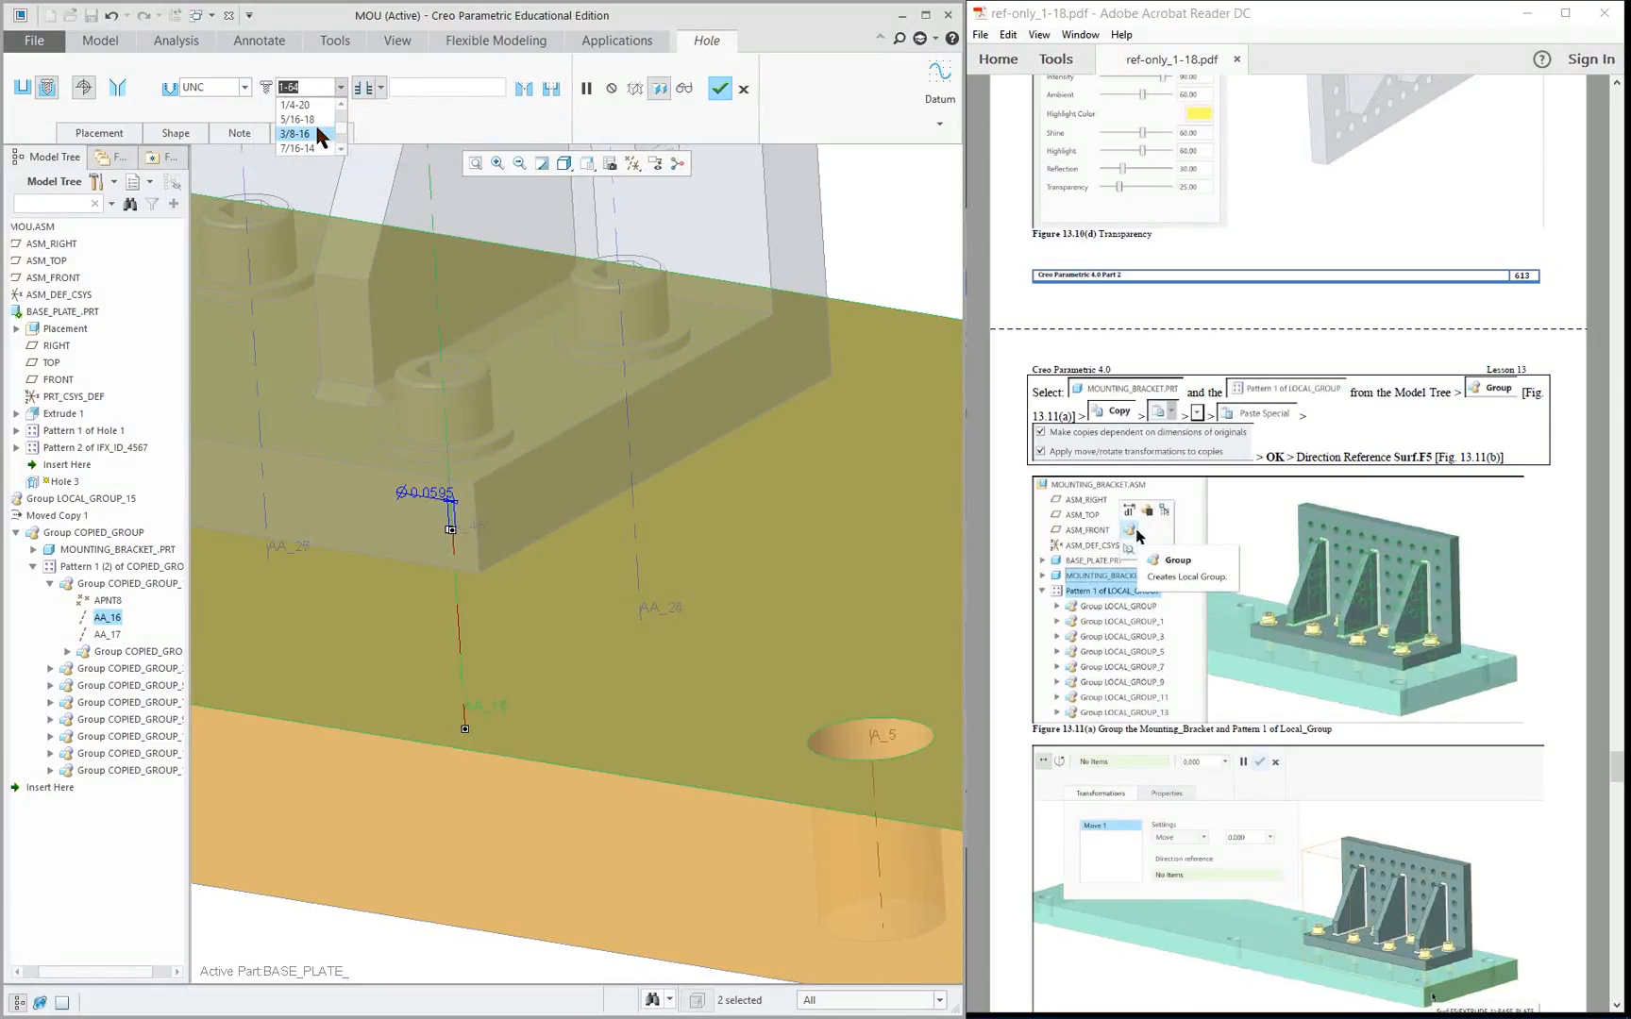
scroll(321, 132, "down", 1)
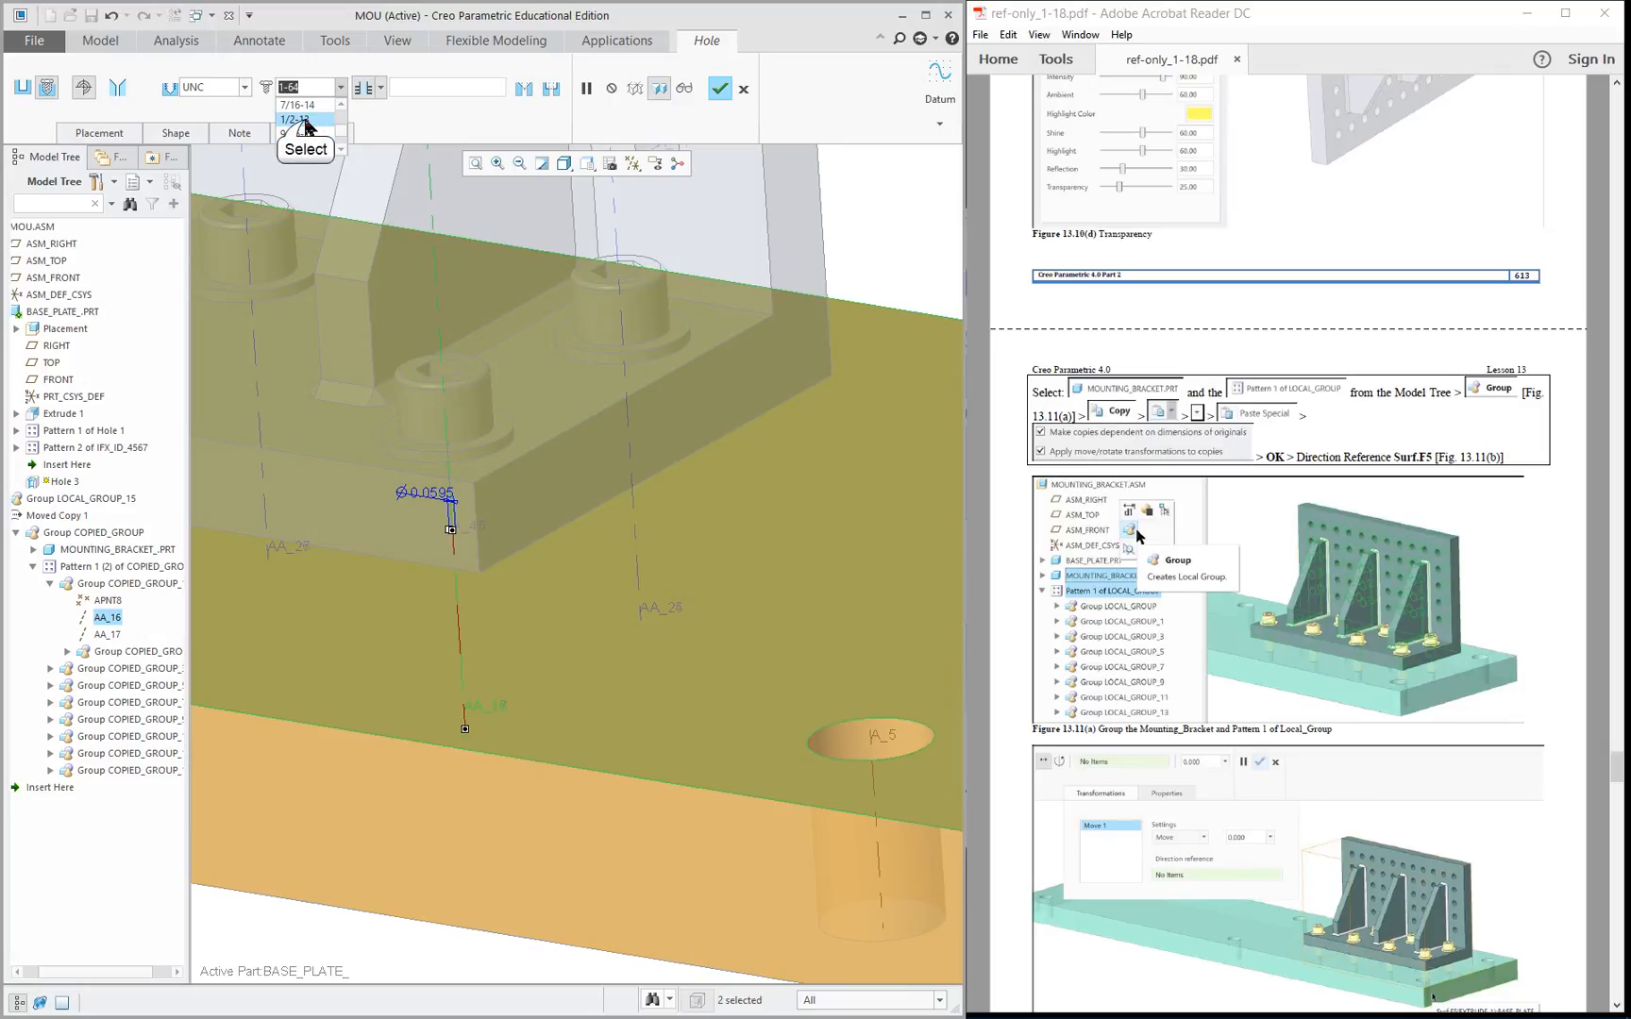
left_click(306, 123)
Set the hole's thread to Thru Thread so it runs the full depth, and complete the hole.
scroll(539, 403, "up", 3)
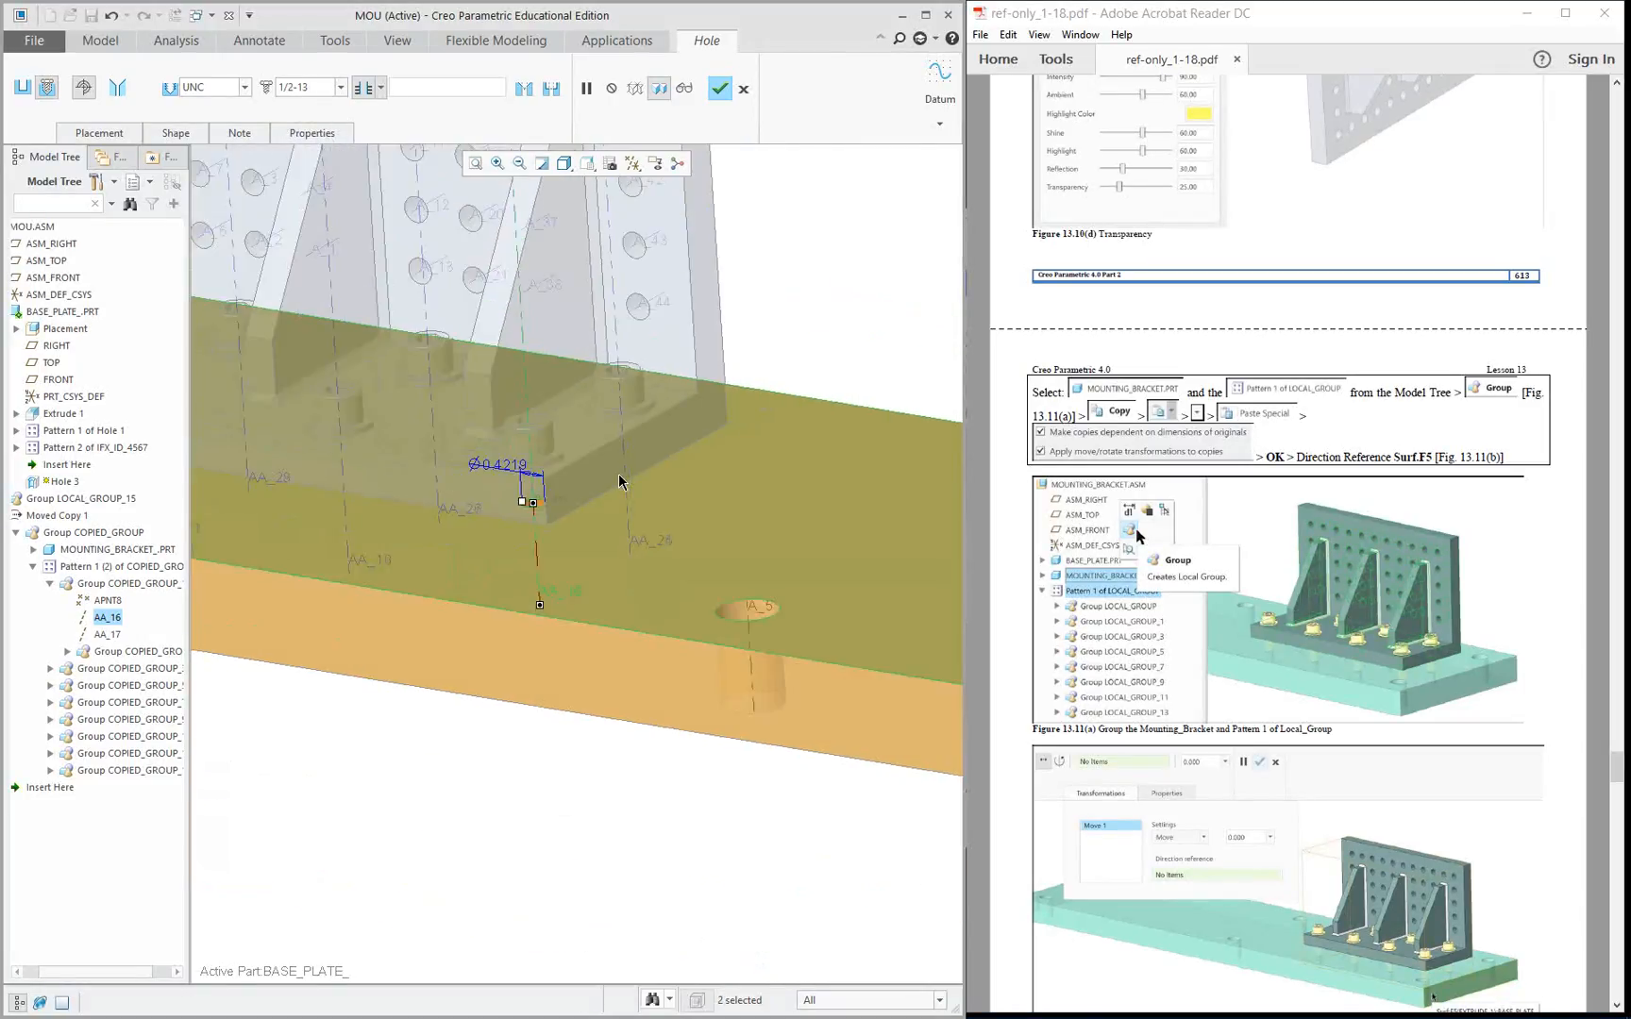
scroll(626, 473, "up", 4)
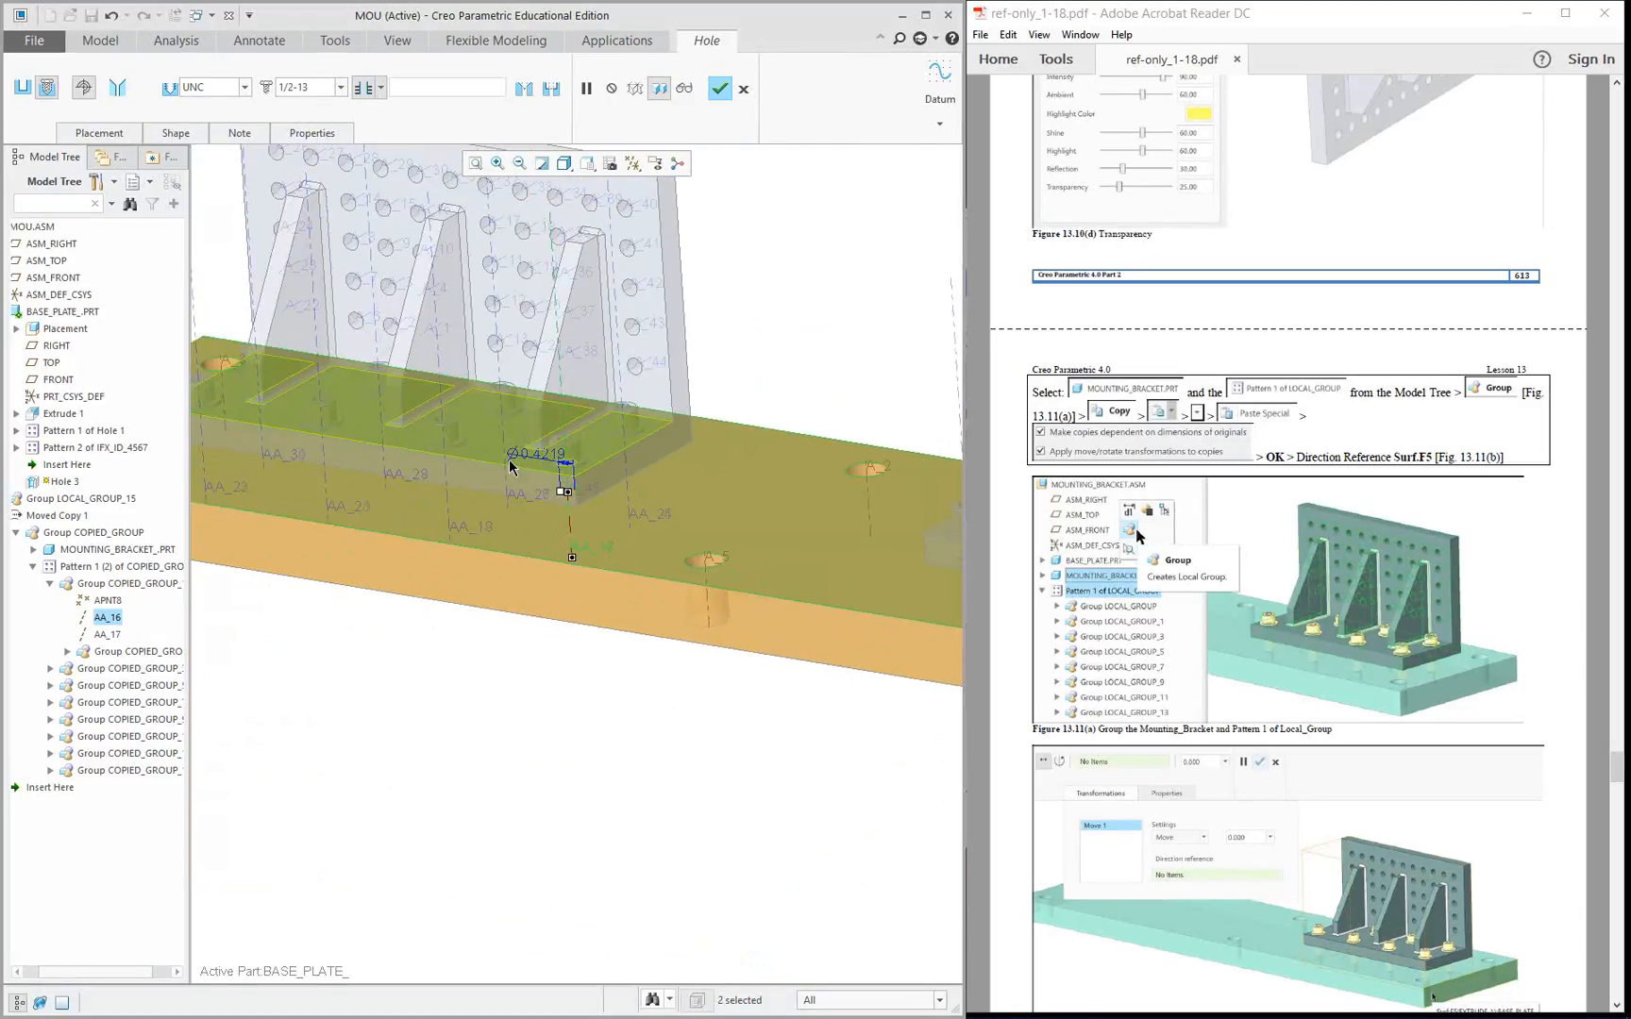
scroll(510, 467, "down", 2)
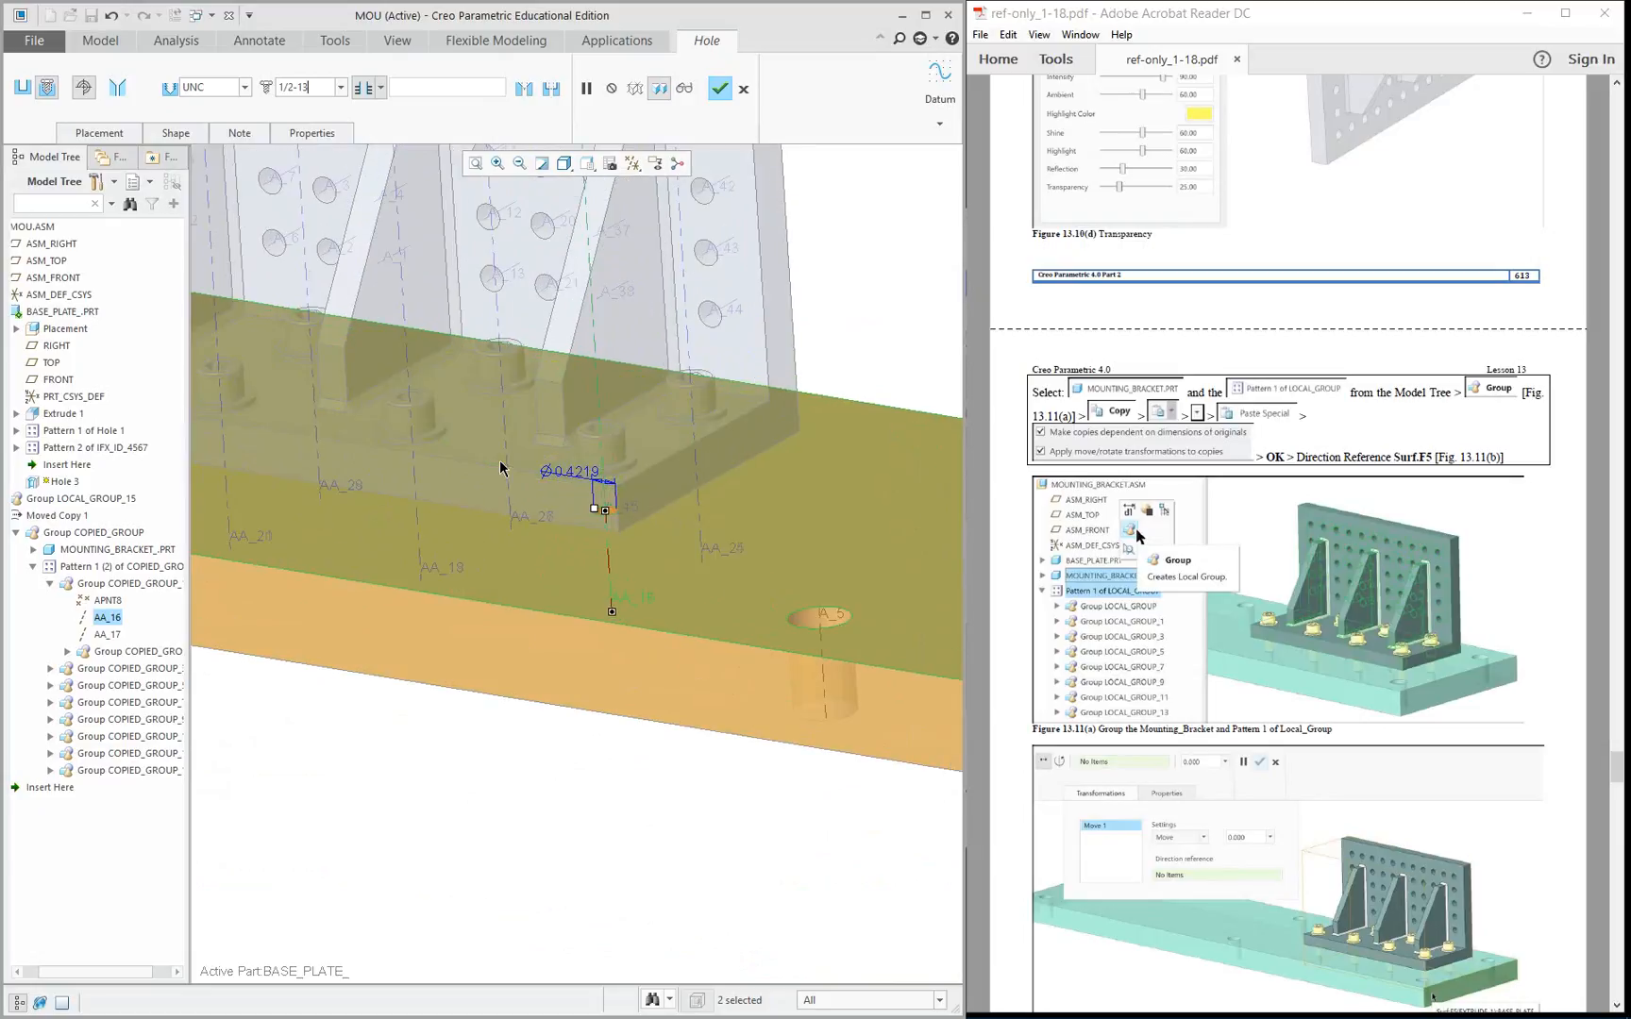
left_click(172, 133)
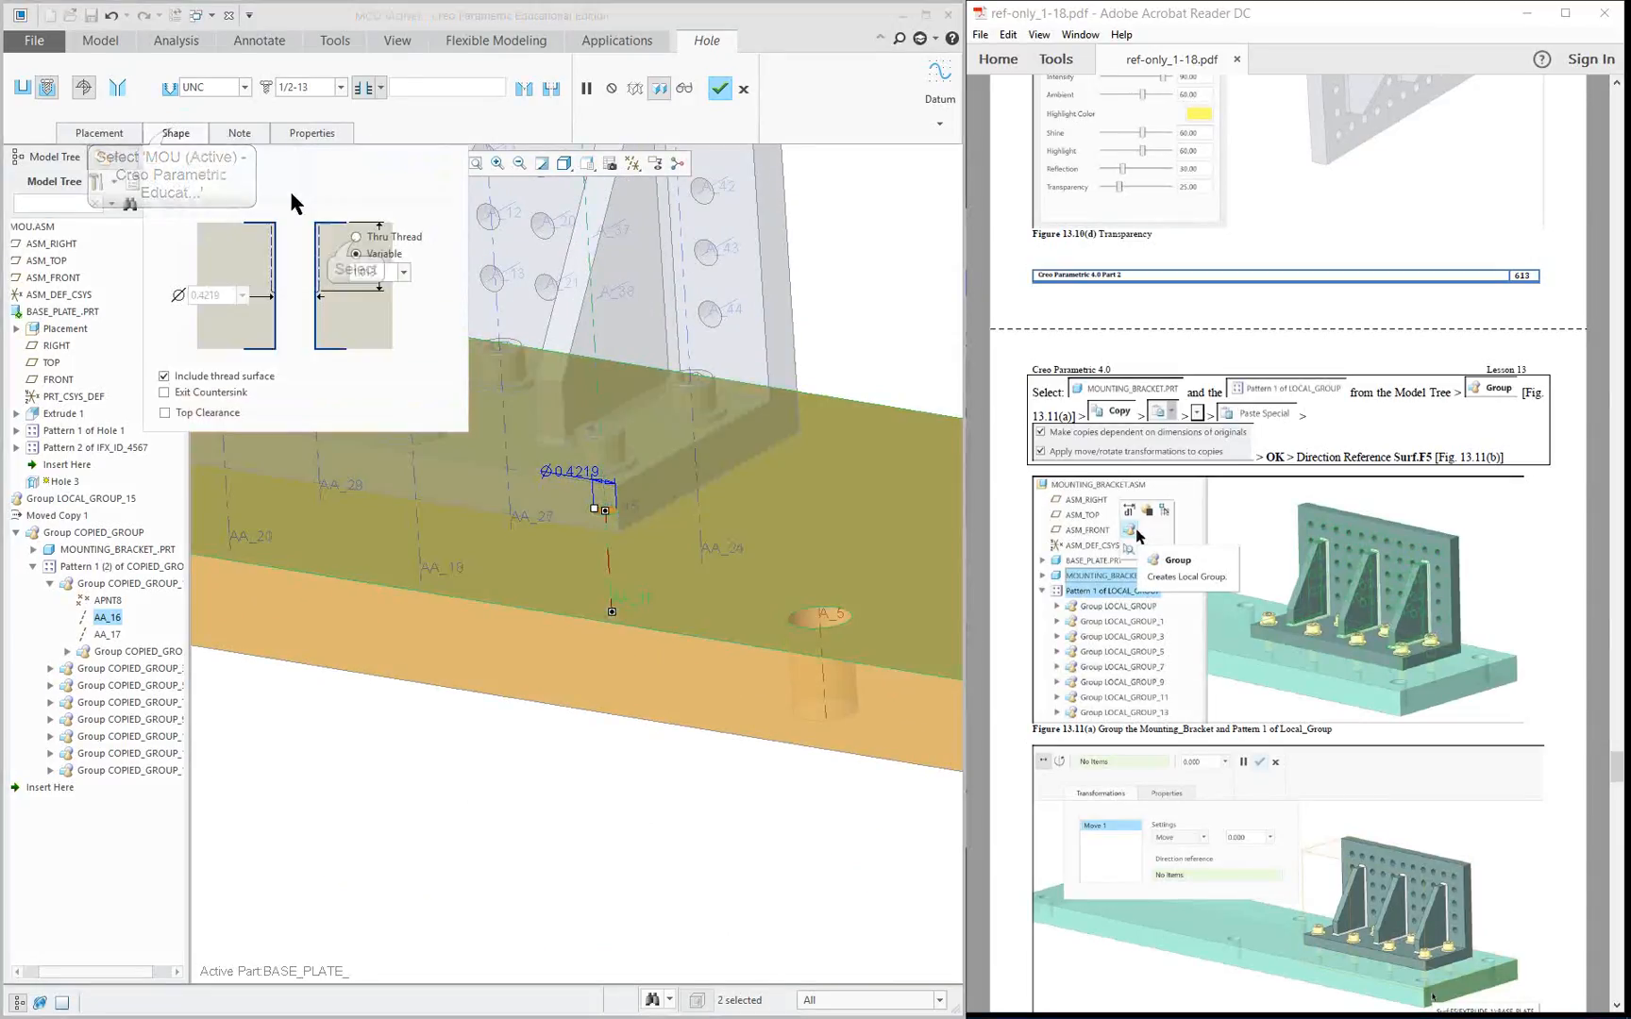
left_click(355, 237)
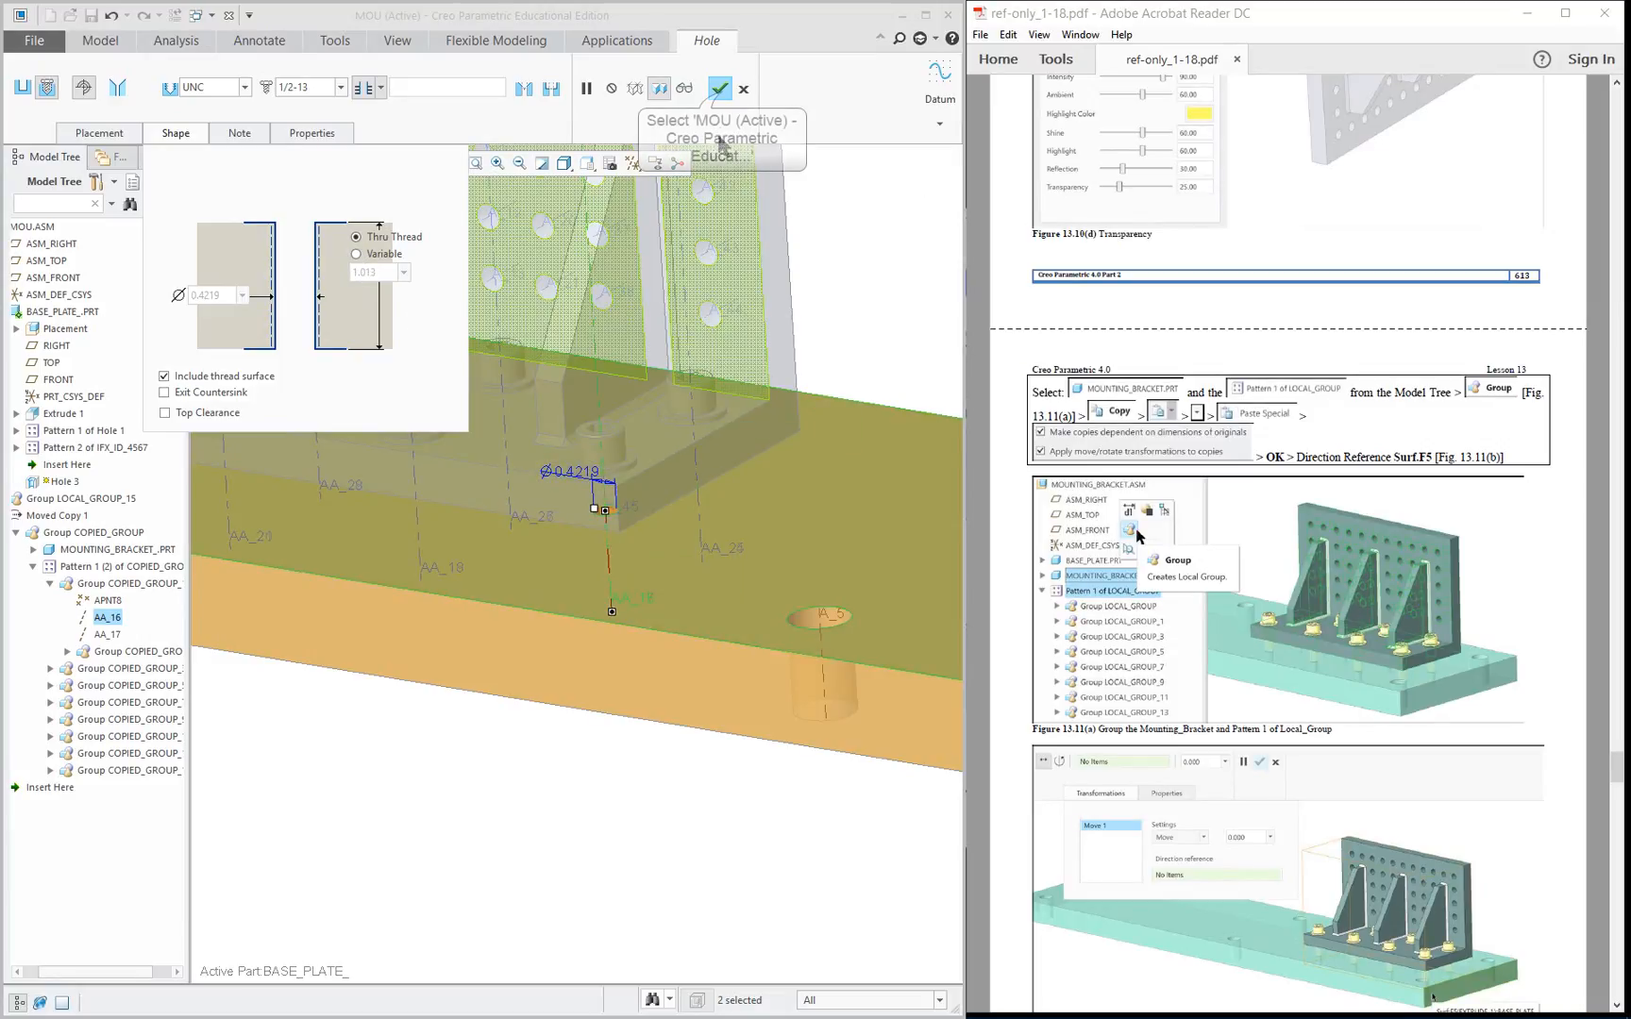
left_click(719, 88)
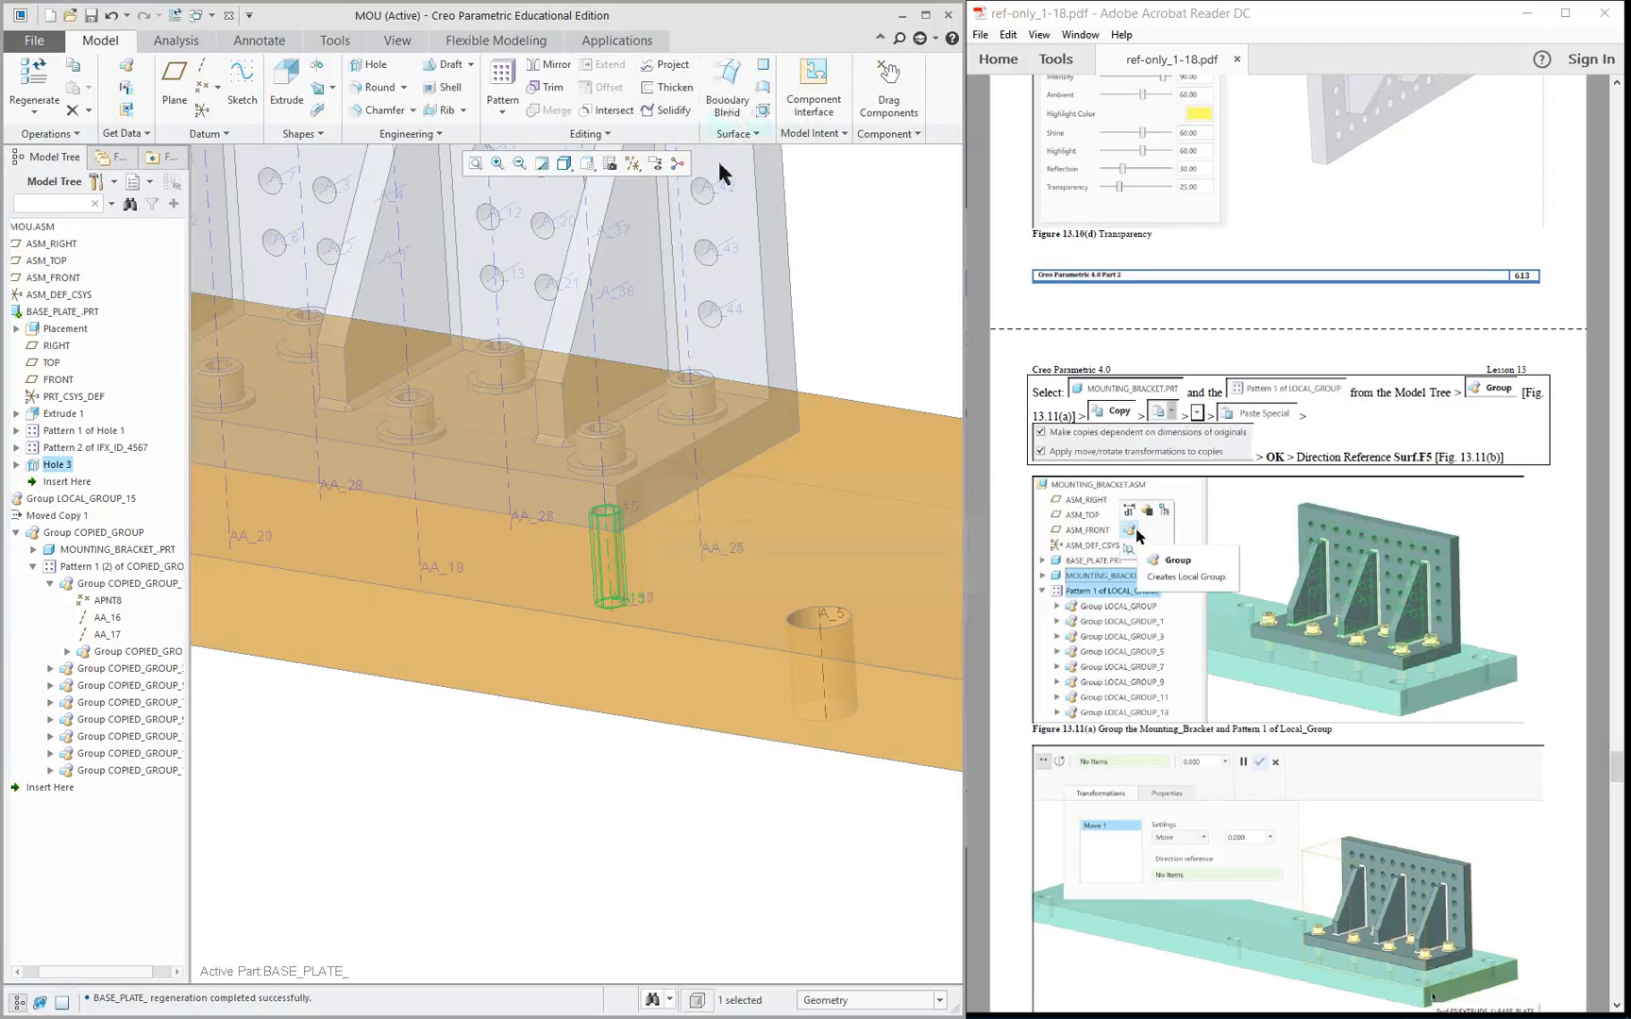
Create a reference pattern of the new threaded hole so it follows the copied bracket's screws, and inspect the base plate.
middle_click_drag(658, 698, 671, 642)
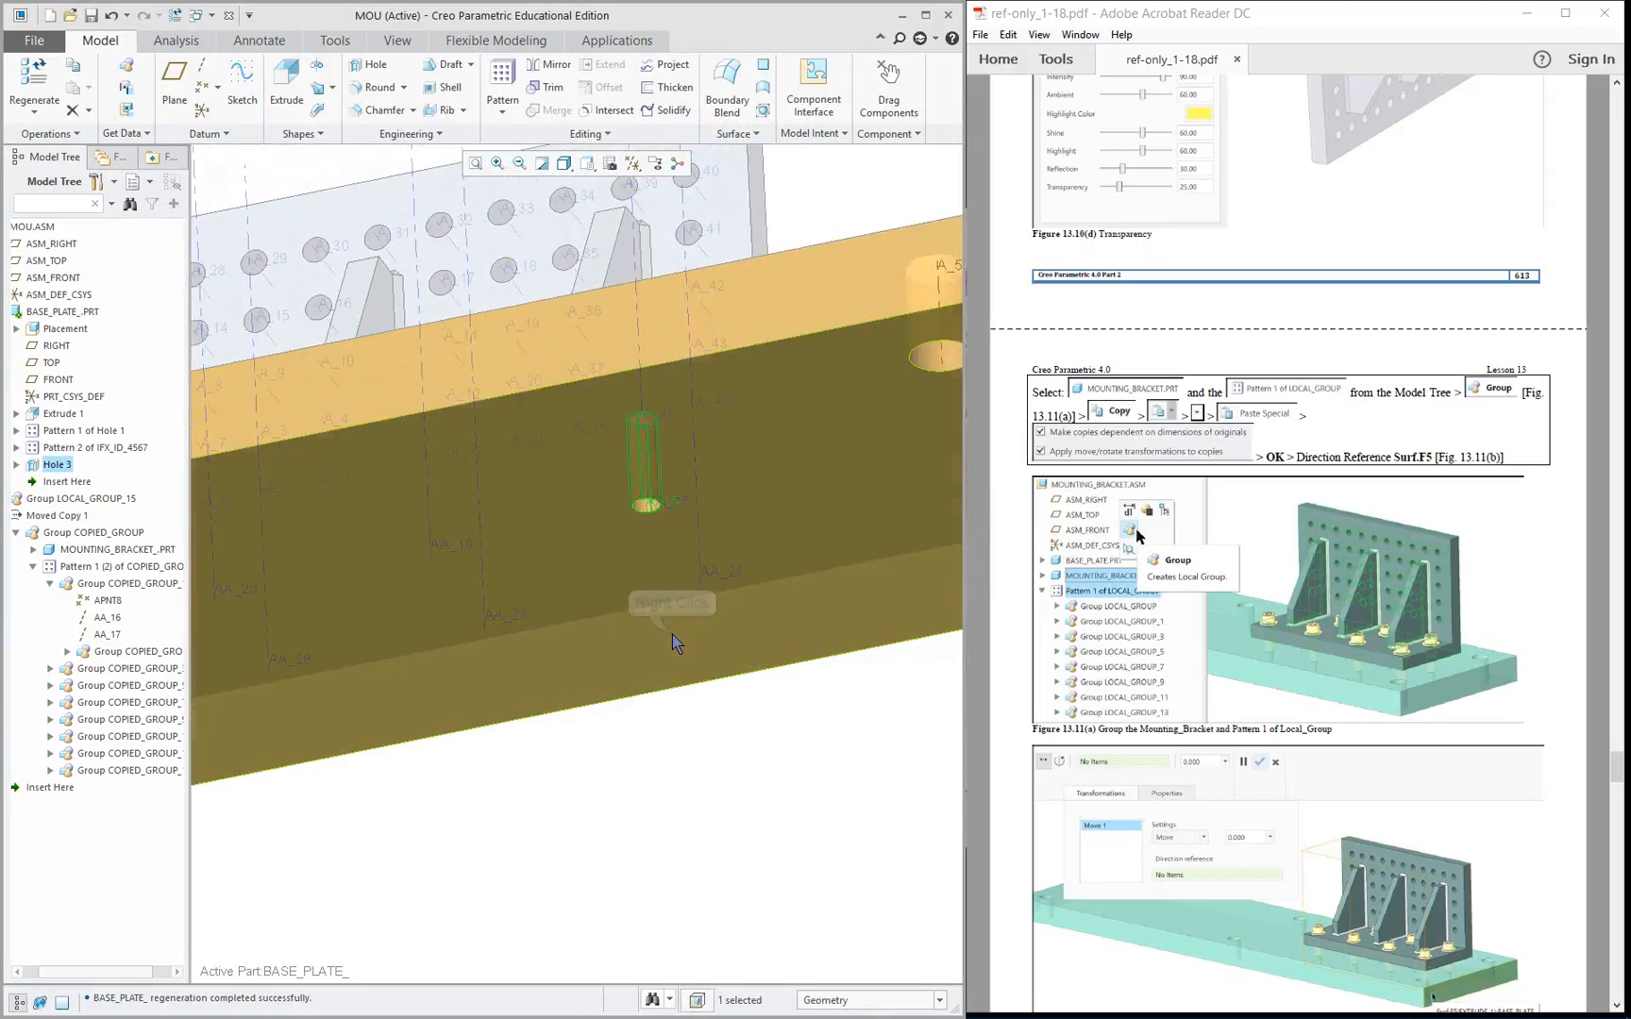
right_click(671, 642)
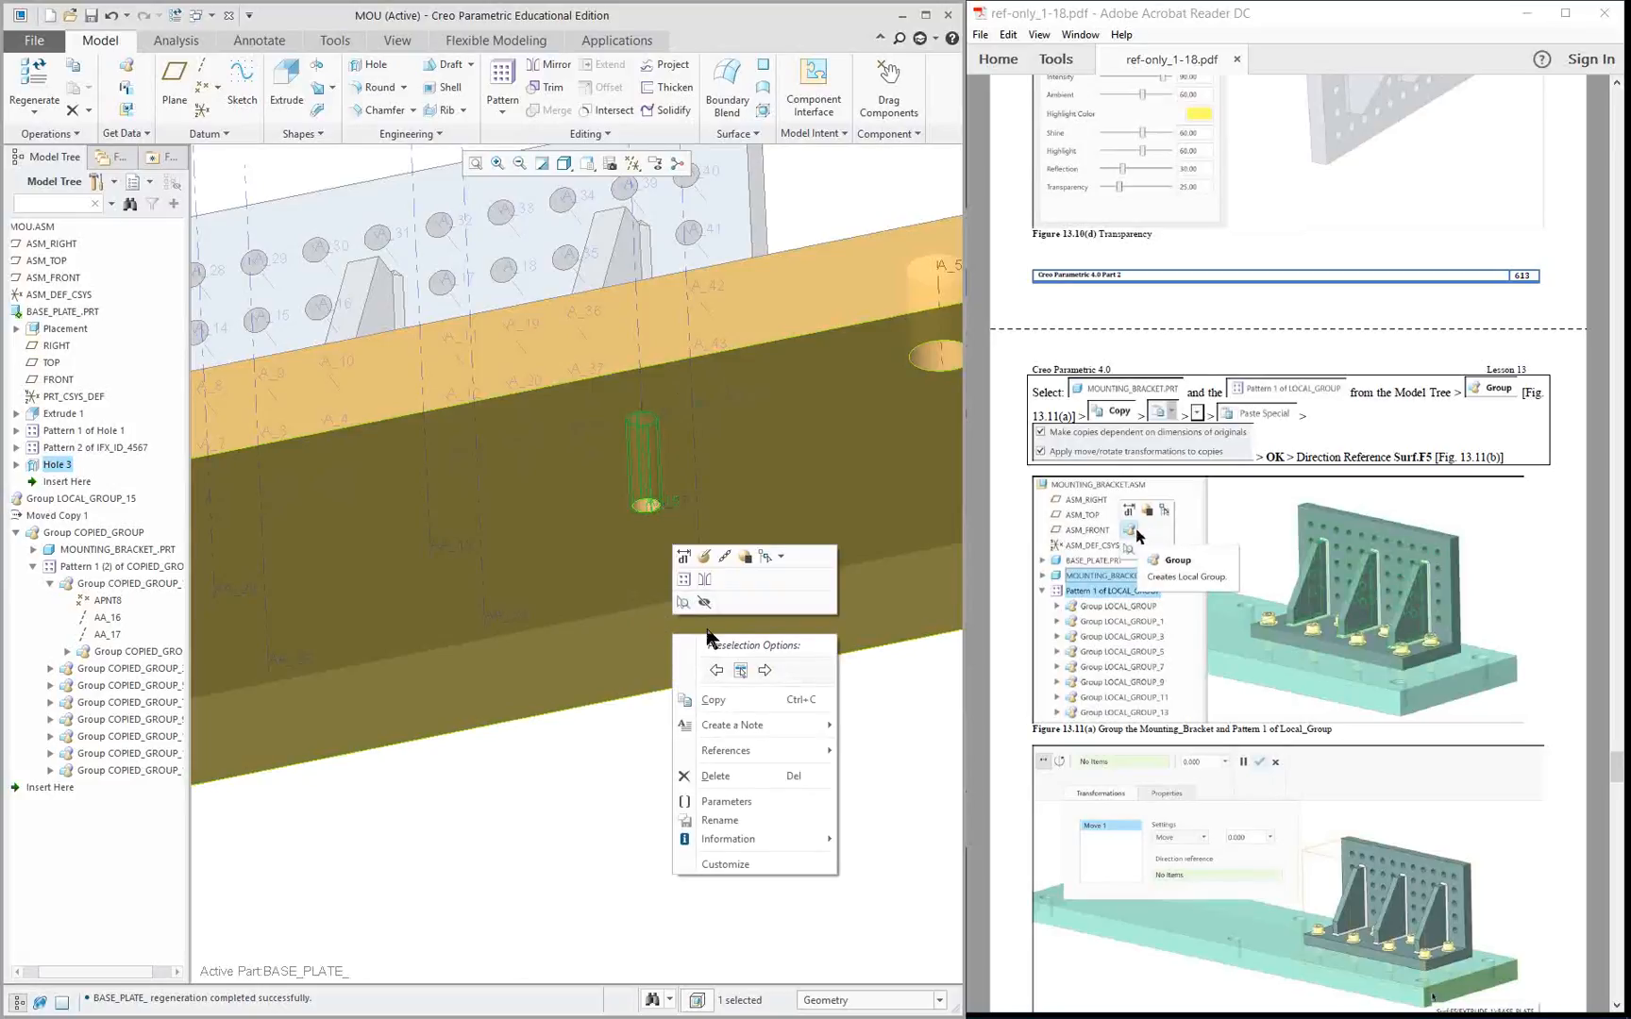
left_click(684, 581)
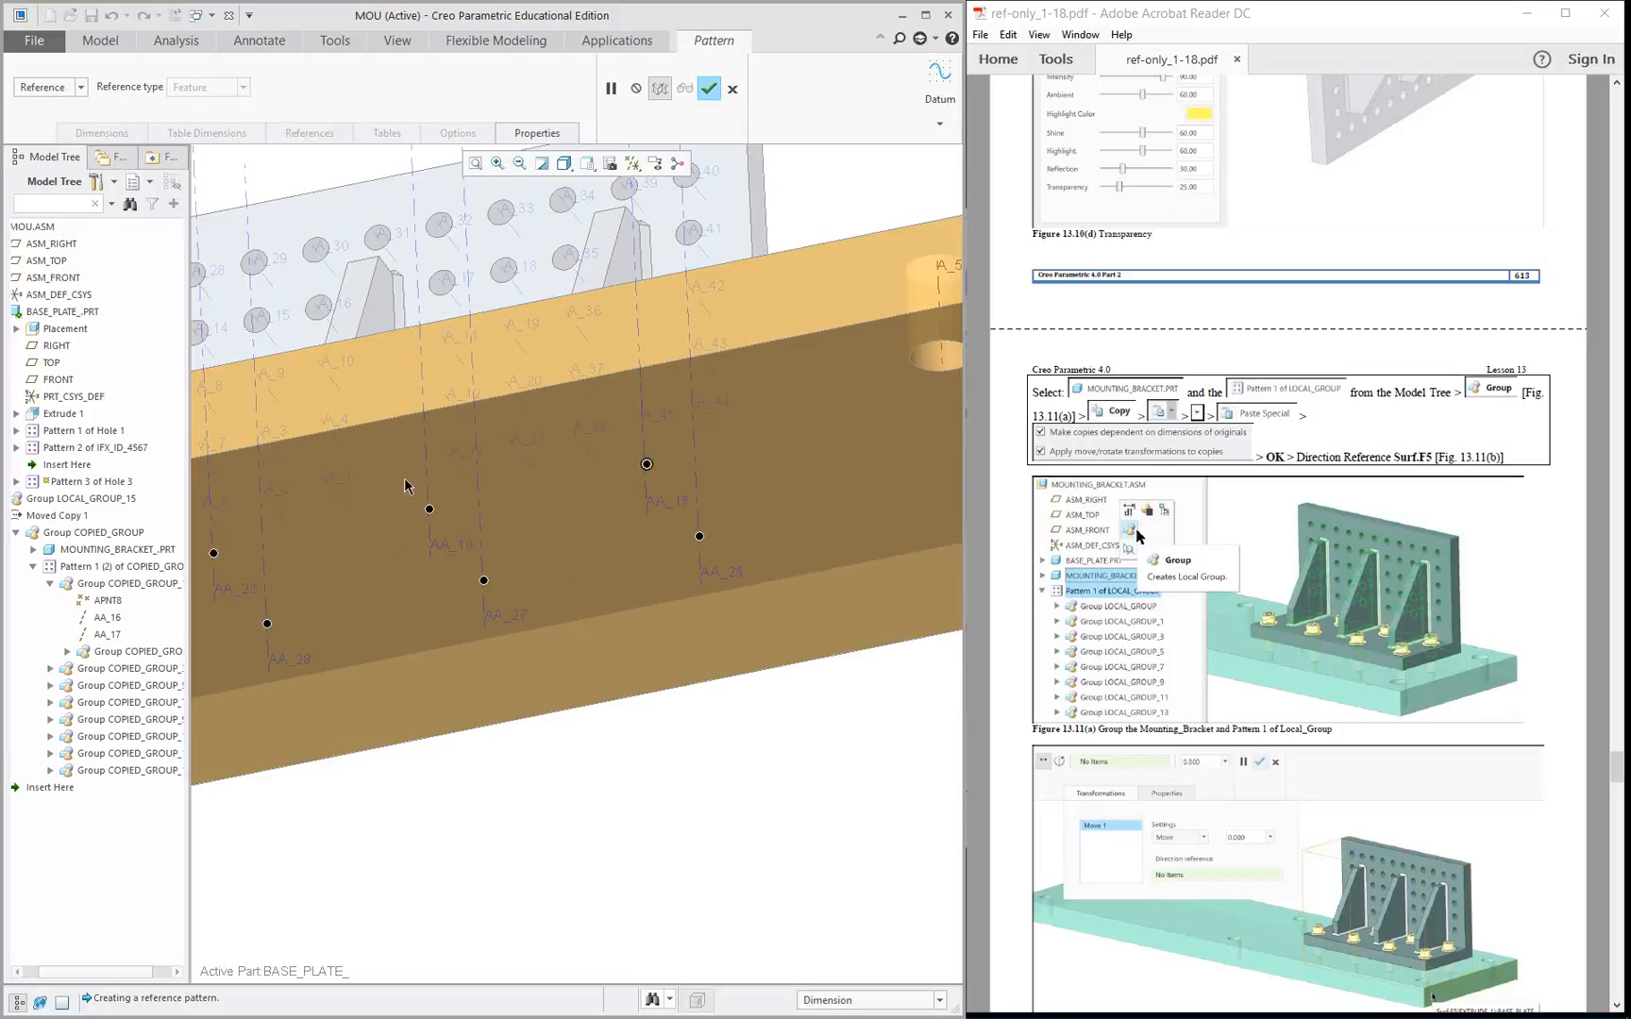
left_click(708, 88)
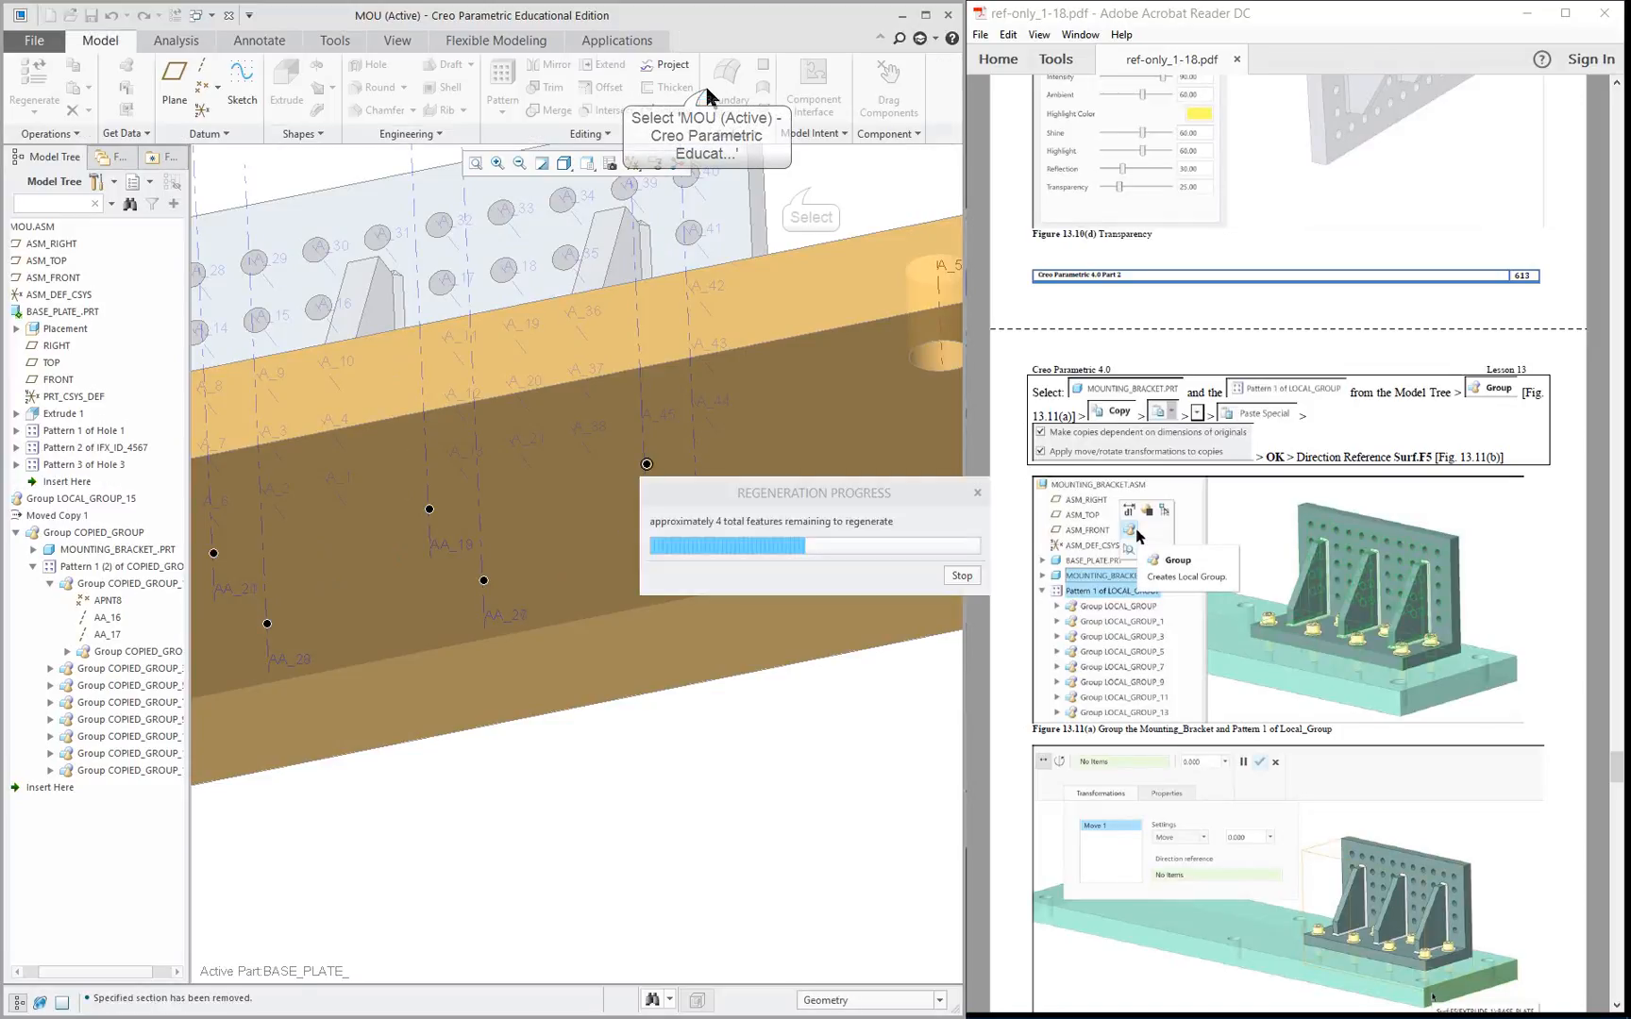
left_click(809, 188)
scroll(747, 502, "up", 2)
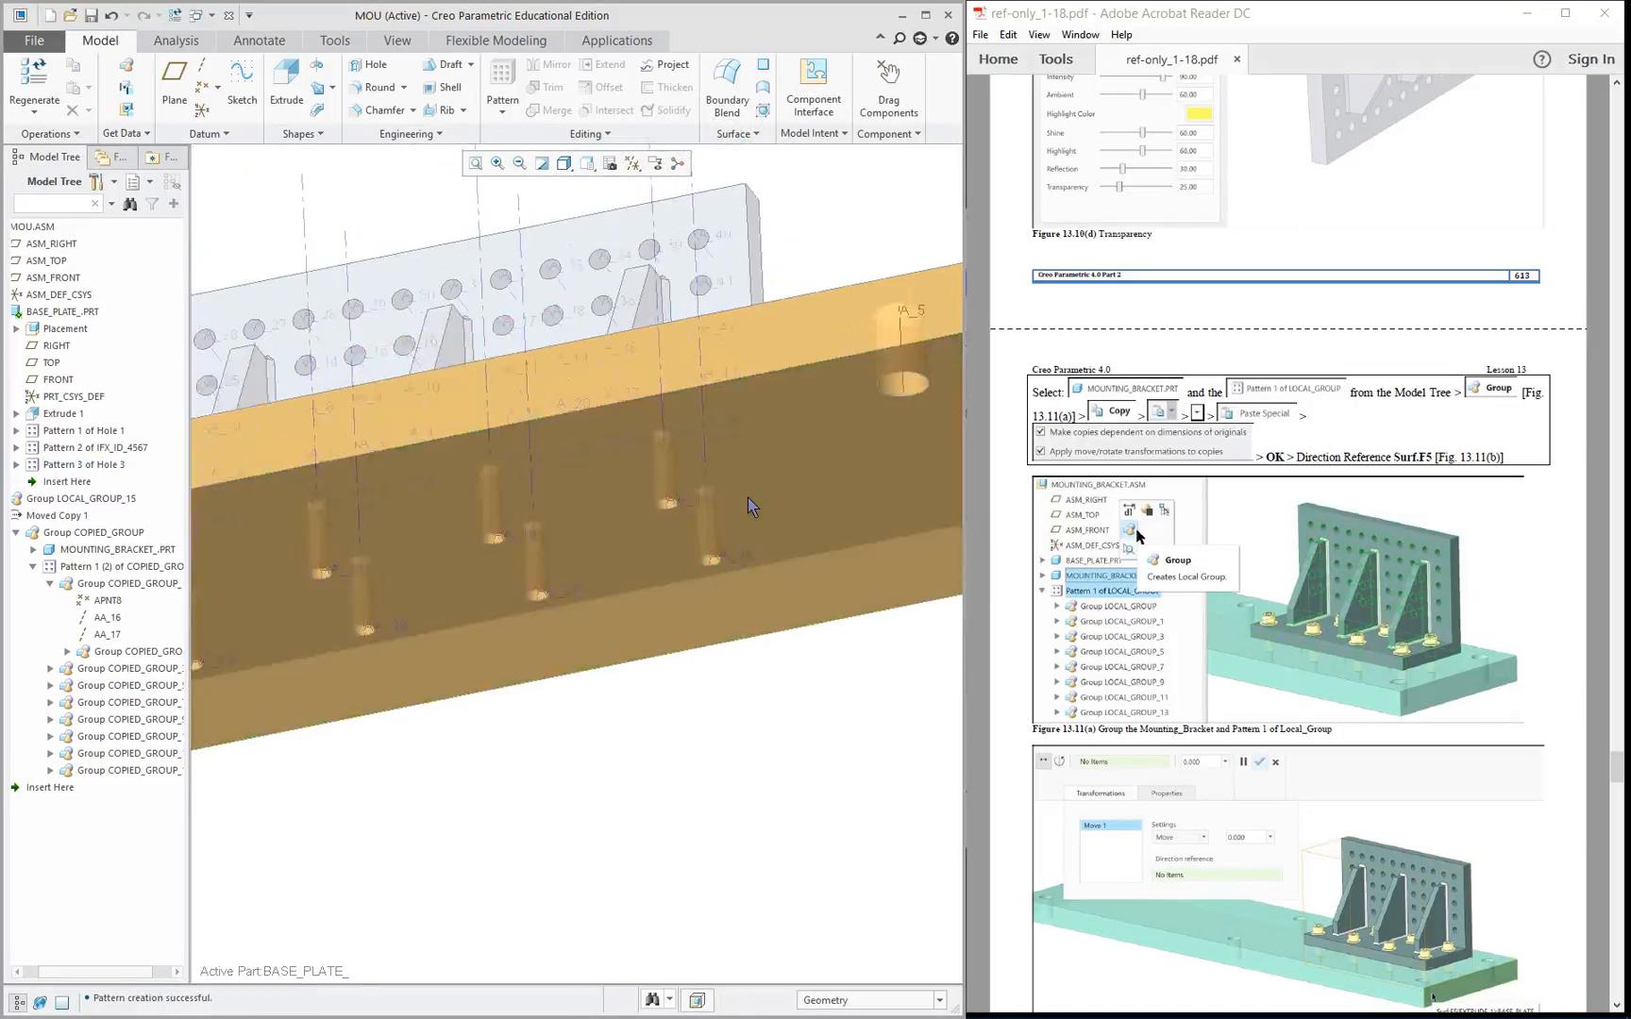
scroll(812, 474, "up", 5)
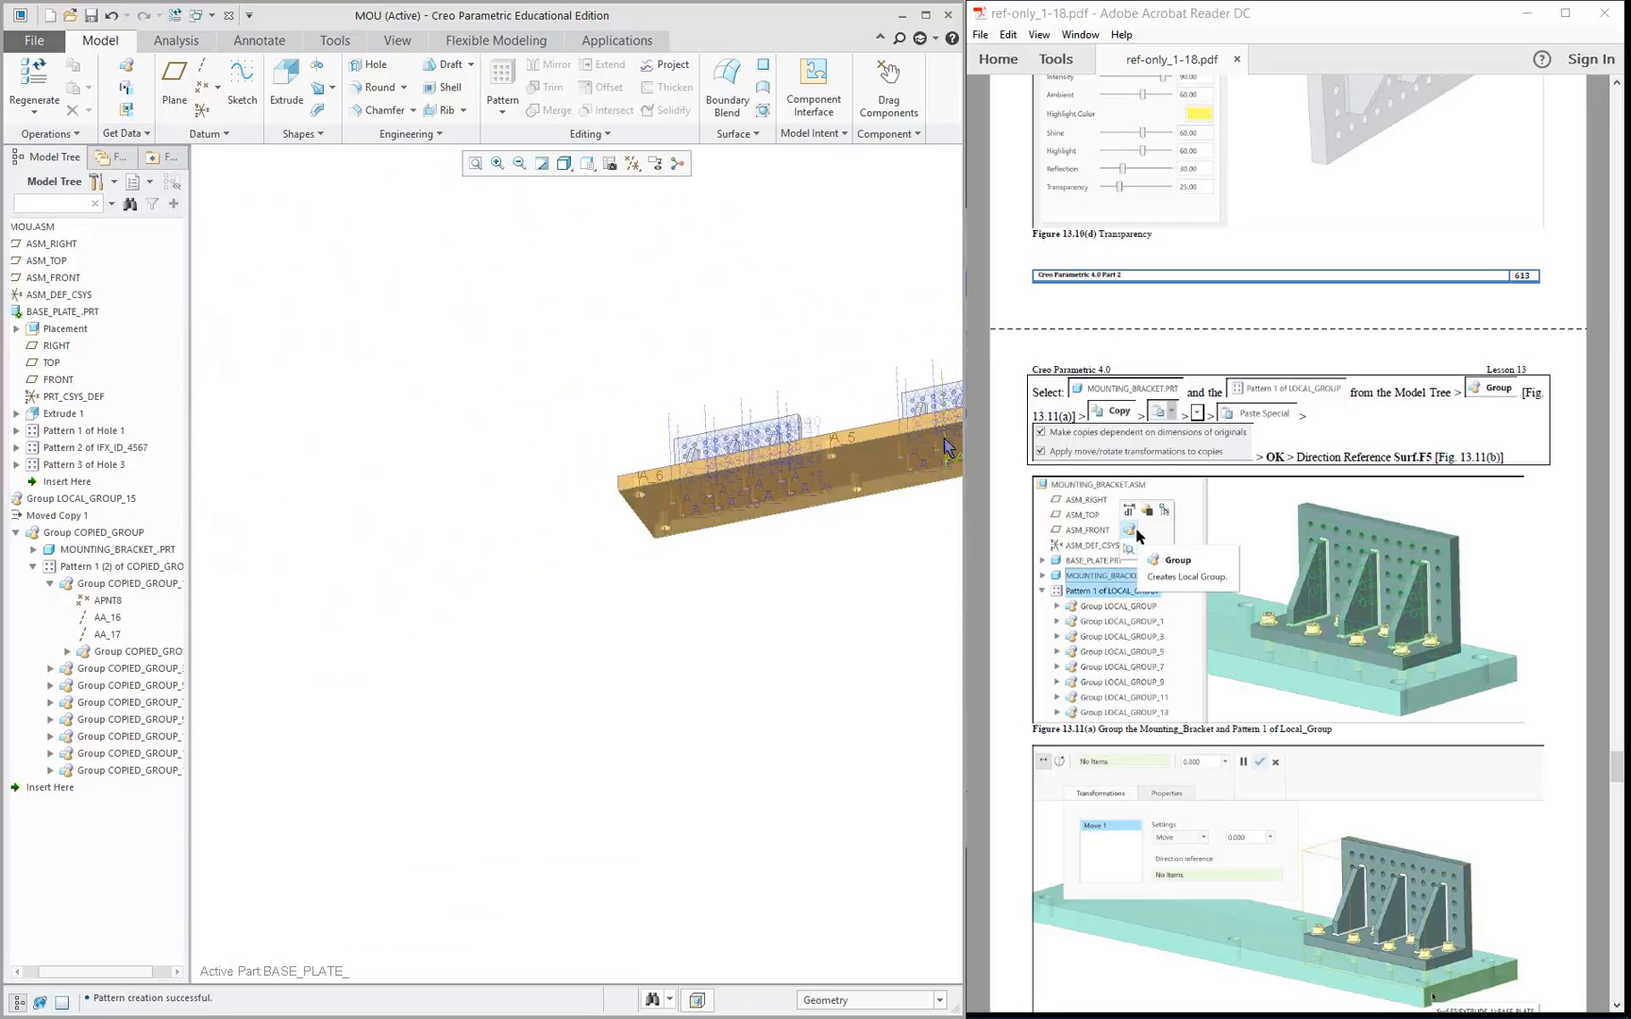
middle_click_drag(865, 479, 764, 462, "shift")
scroll(764, 378, "down", 3)
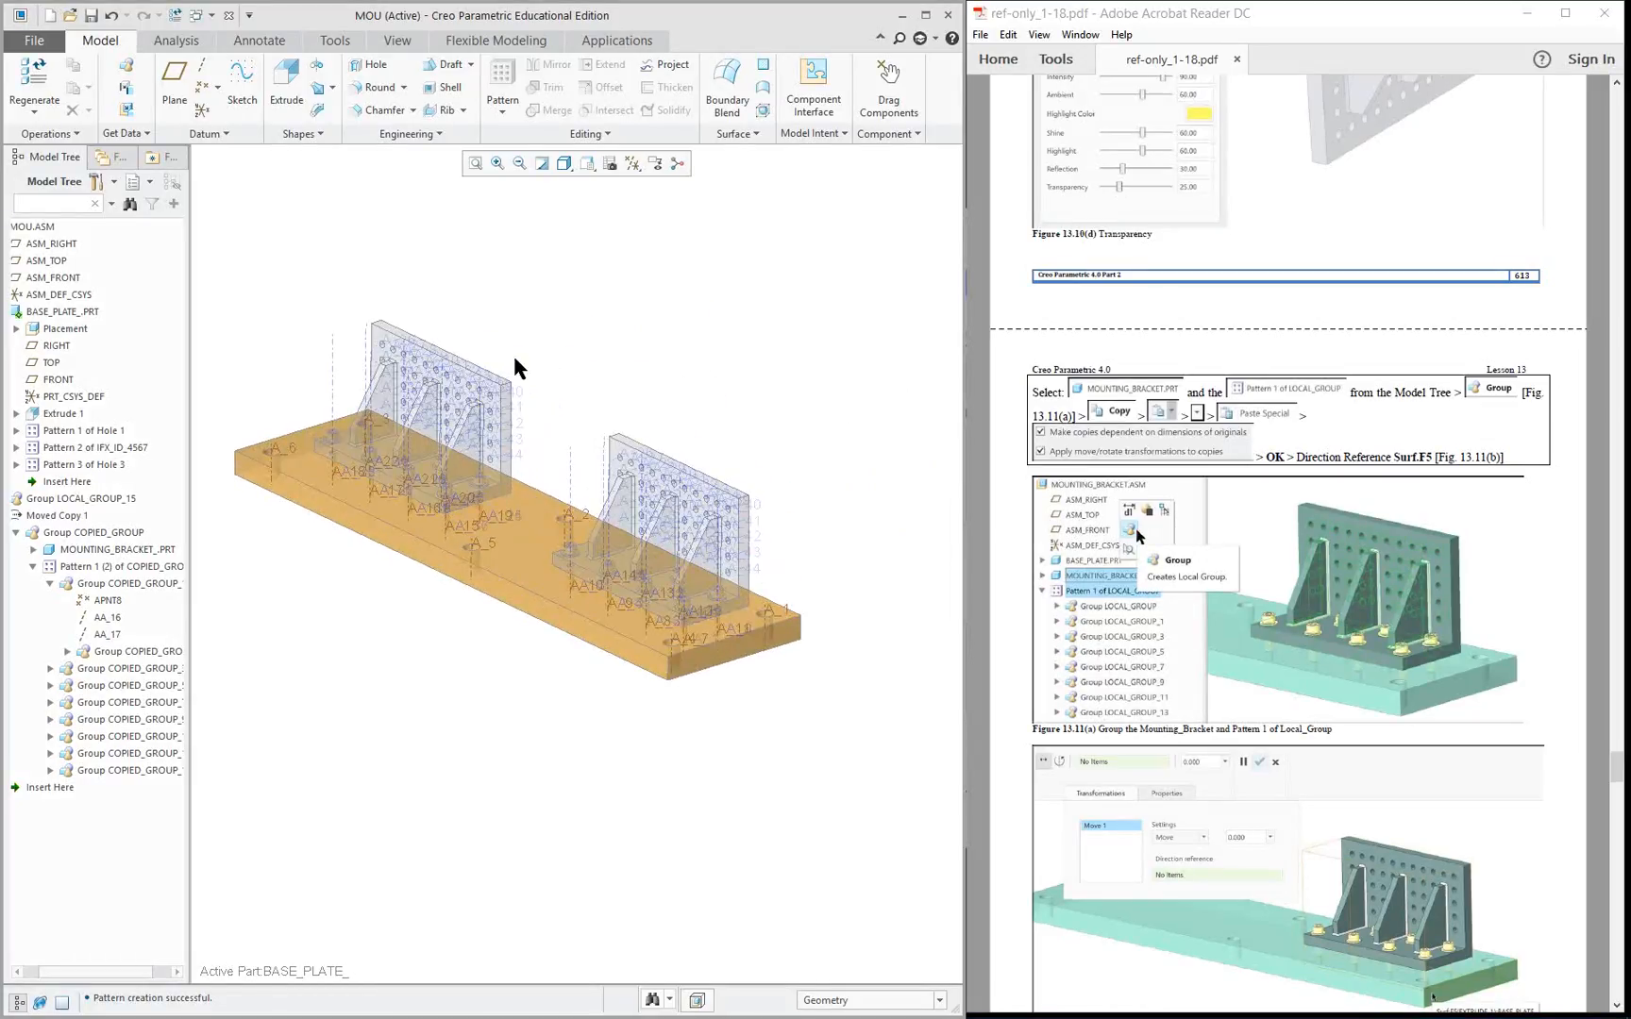